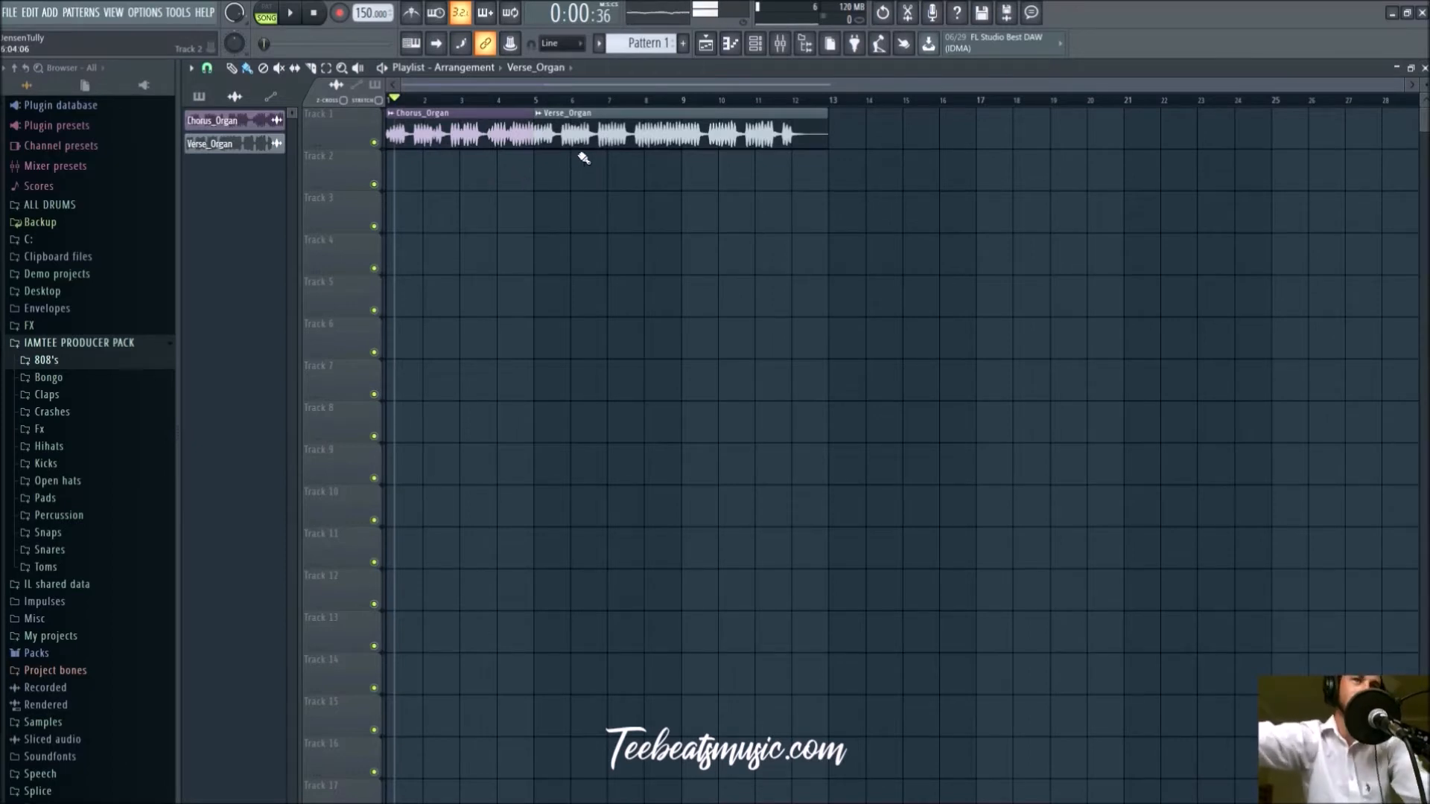
Play back the arrangement and examine the Verse_Organ channel's sample settings
key("space")
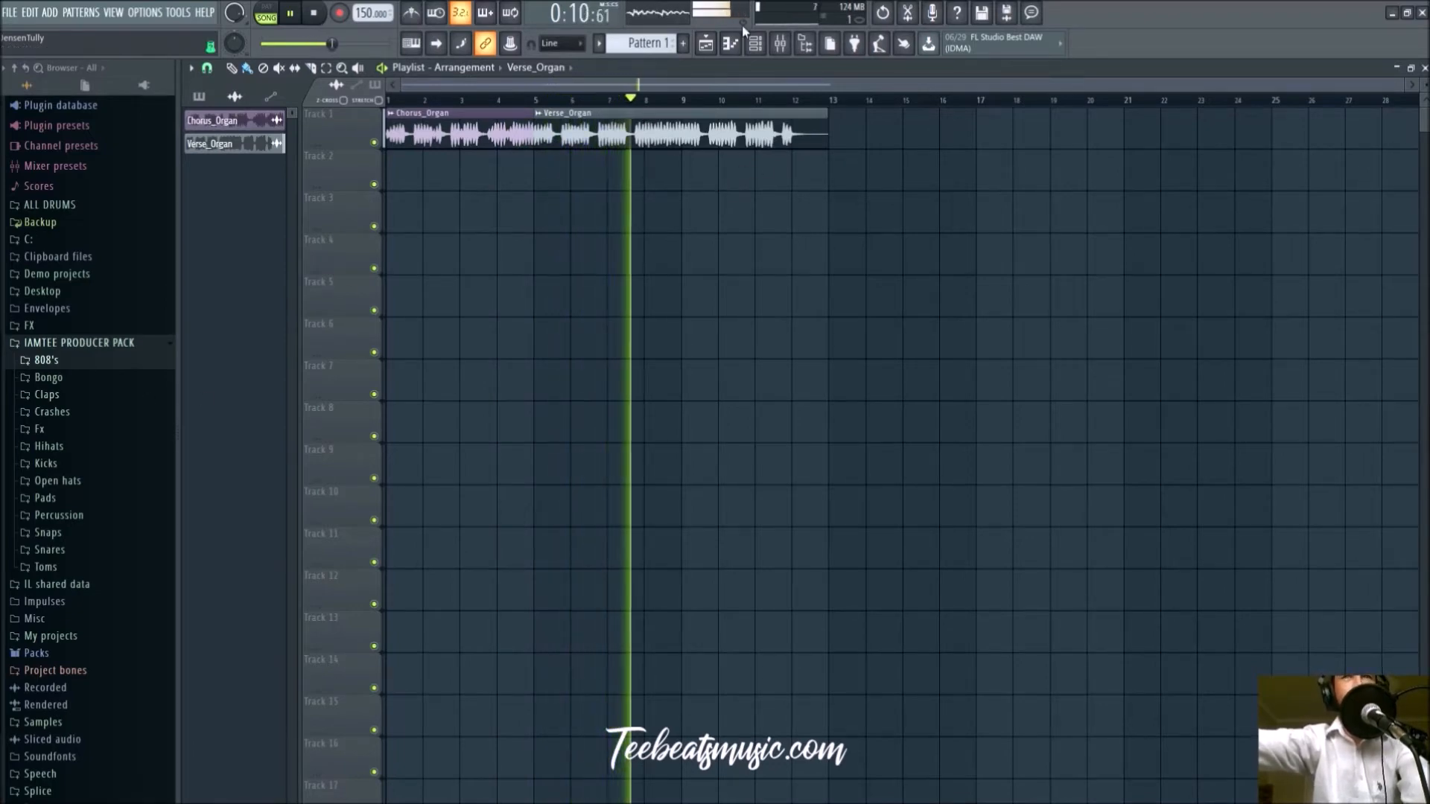
key("F6")
left_click(508, 361)
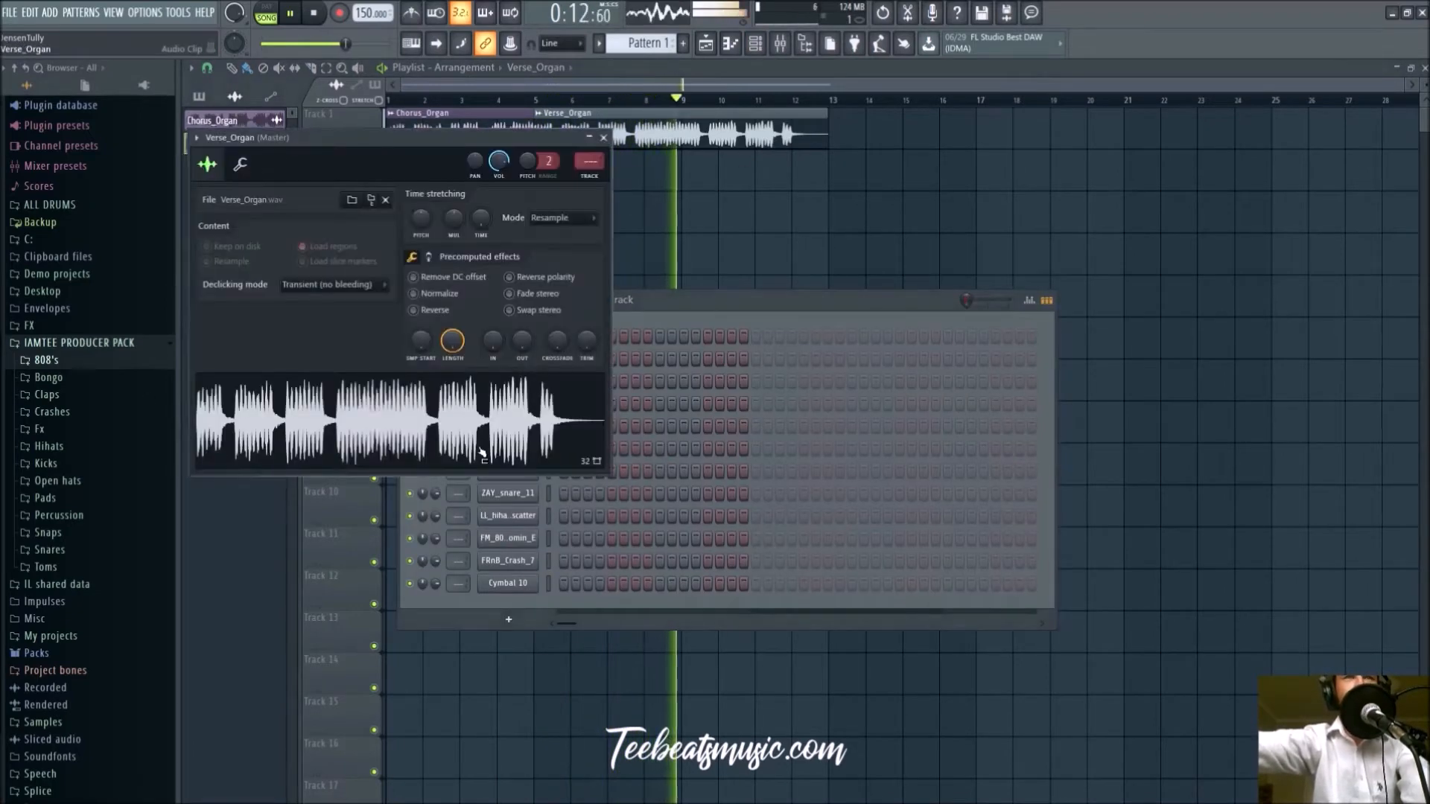
key("space")
left_click(603, 137)
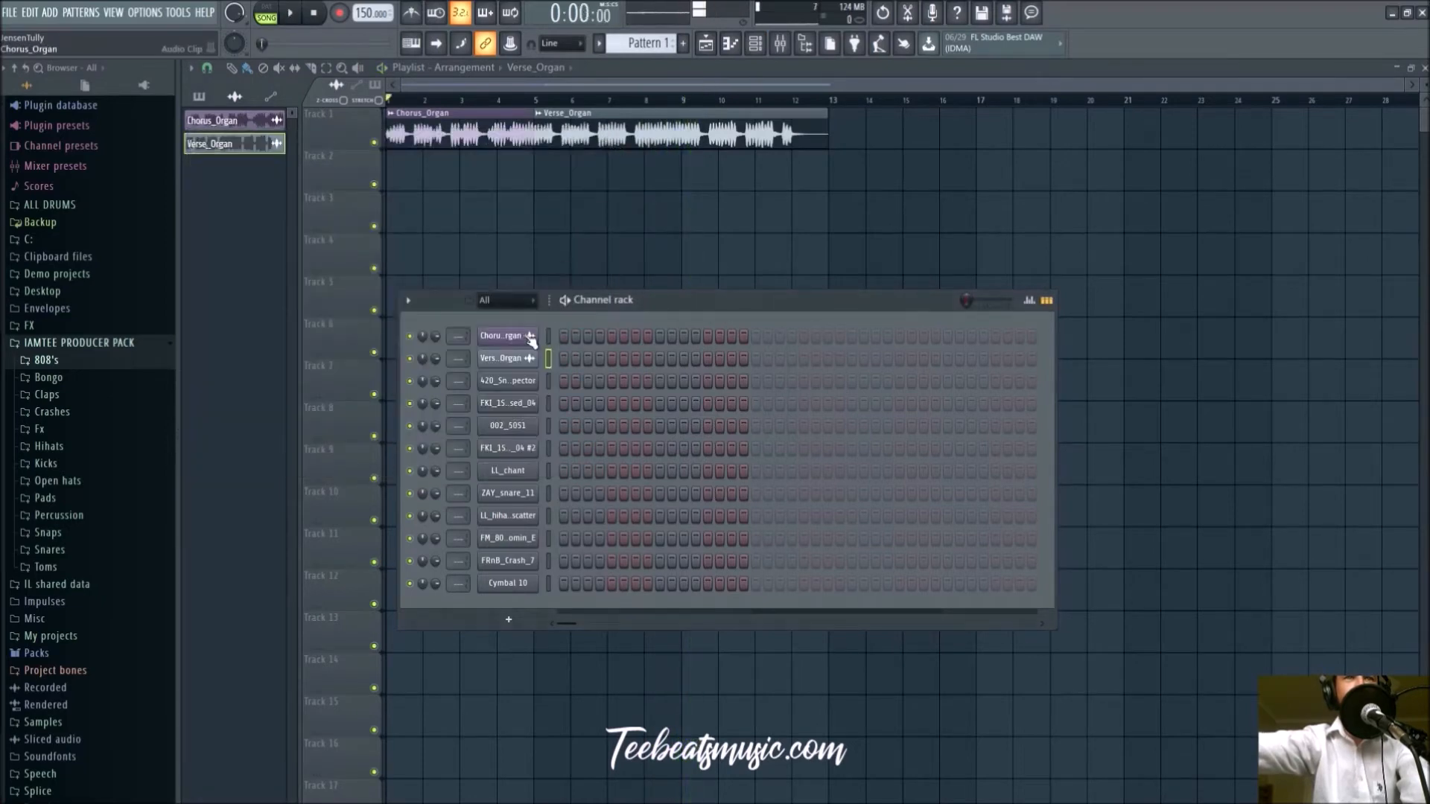
Examine the sample settings of the Chorus_Organ and 420_Snare_Inspector channels
left_click(531, 339)
left_click(737, 277)
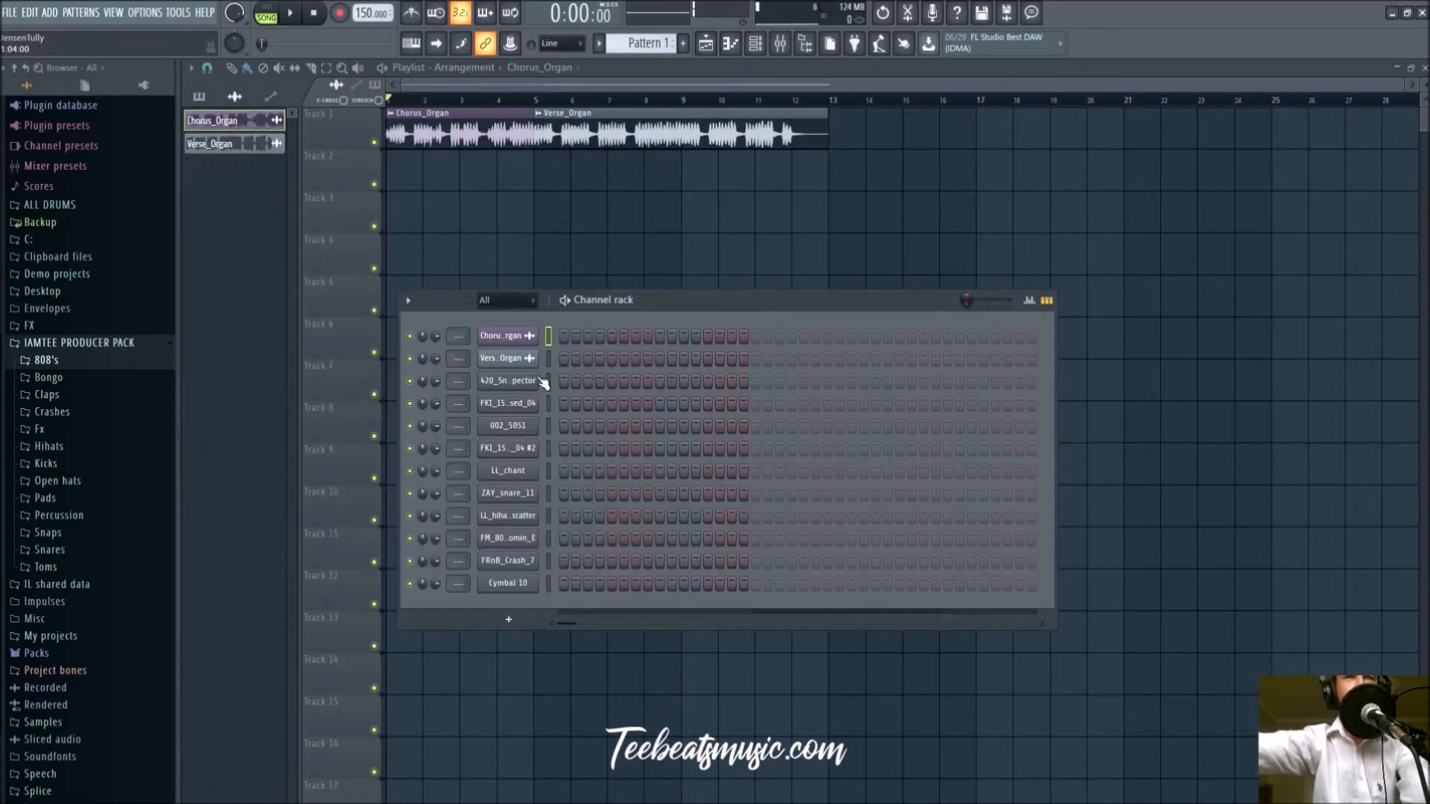
left_click(508, 381)
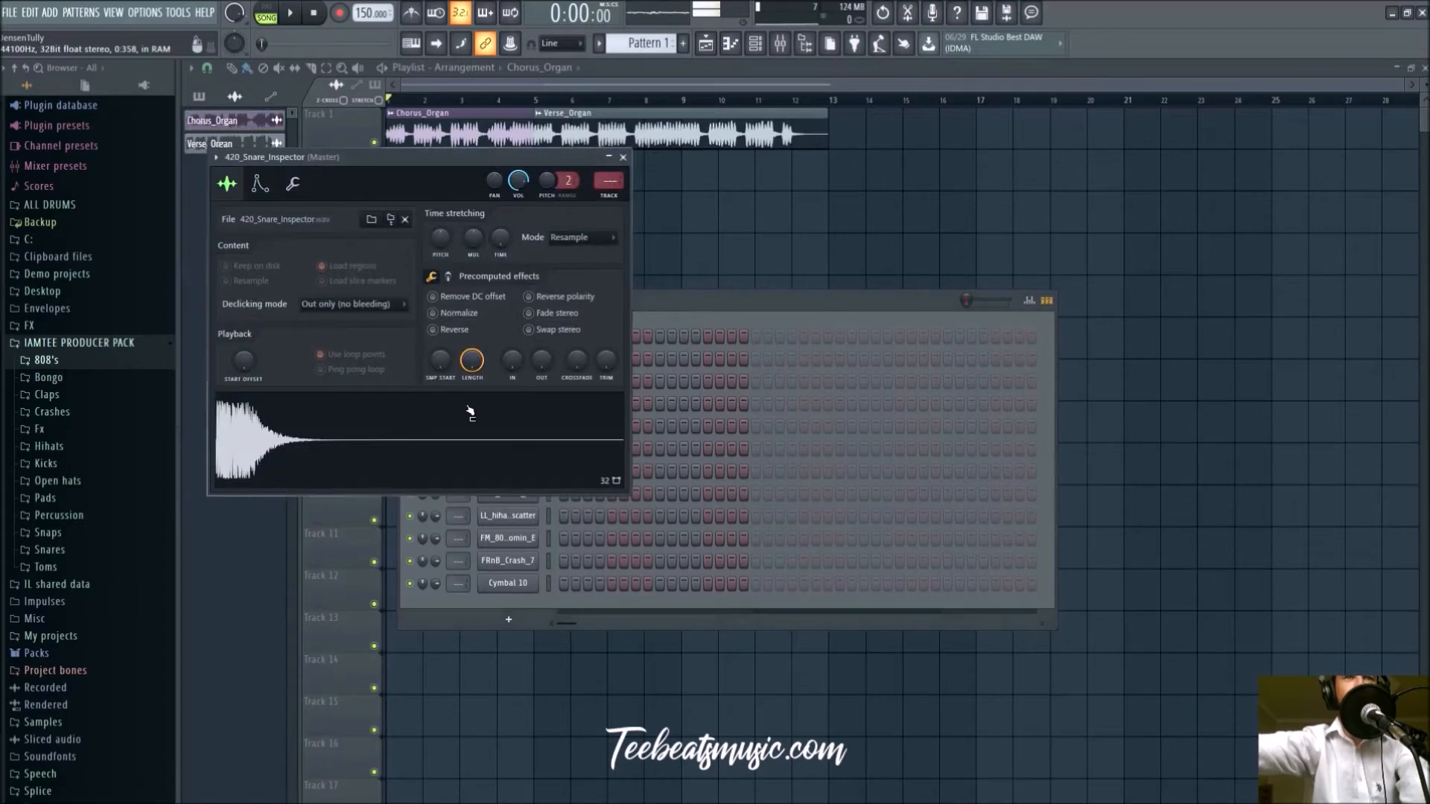
left_click(622, 157)
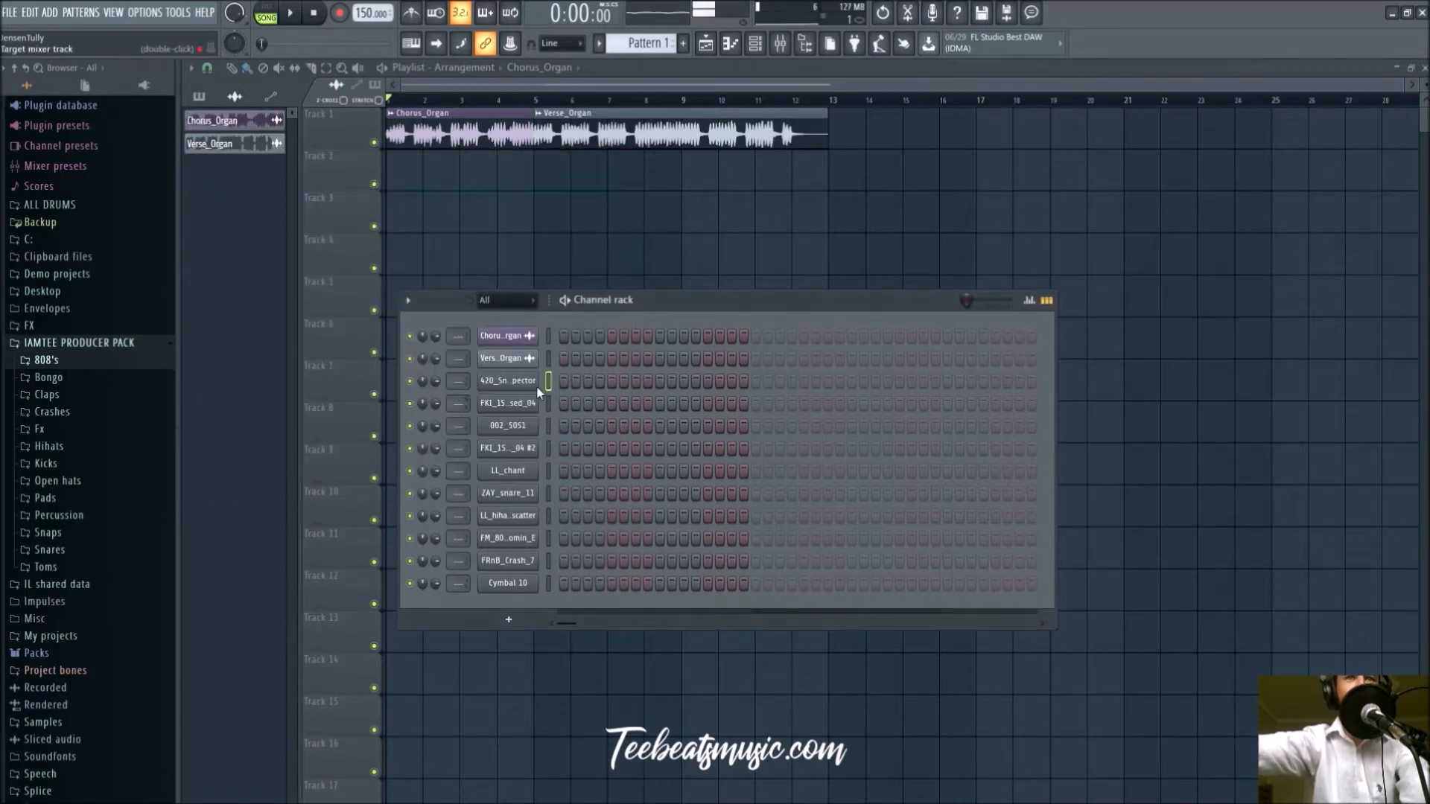
Examine the sample waveform and the miscellaneous channel settings of FKI_1ST_SMITTY_hihat_closed_04
left_click(520, 409)
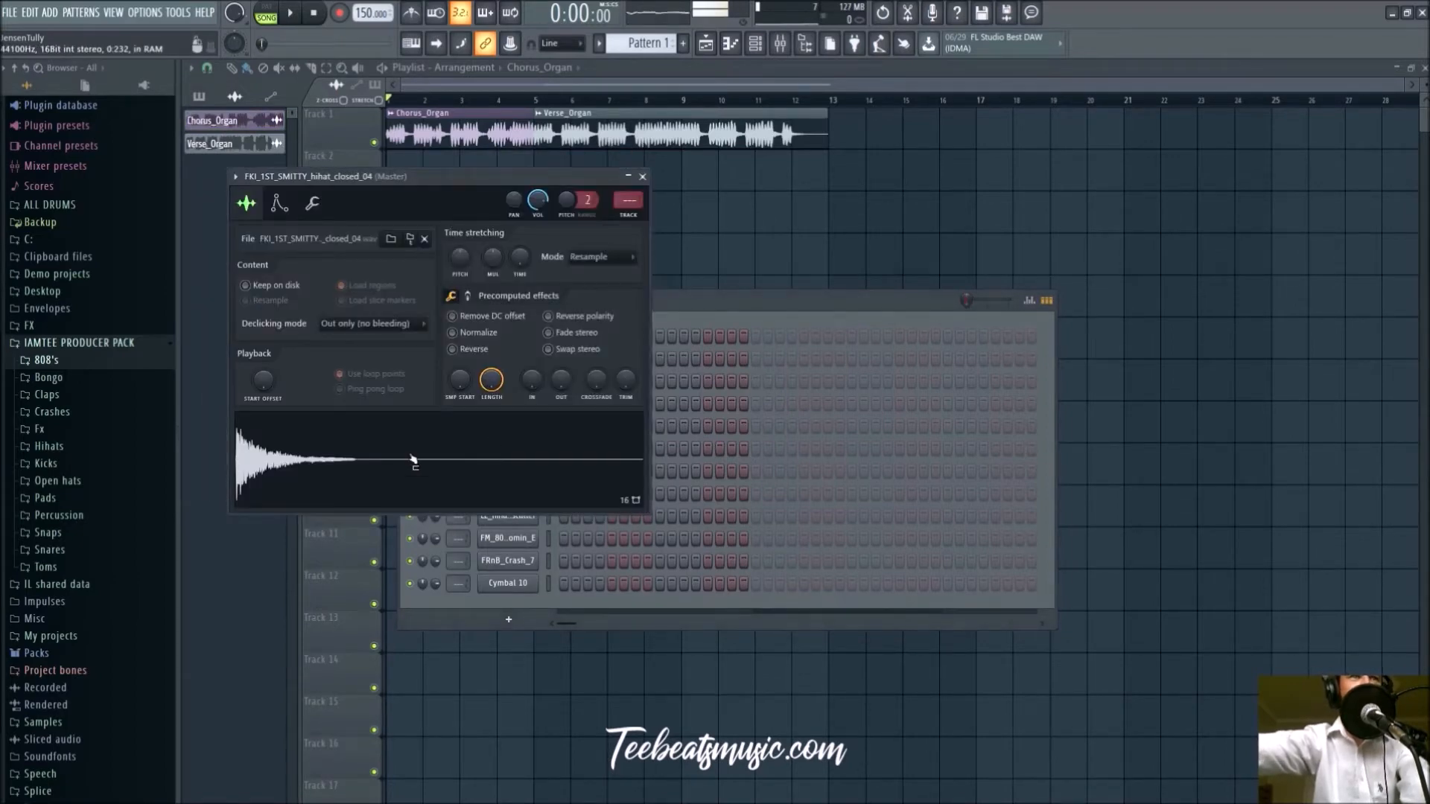
left_click(312, 214)
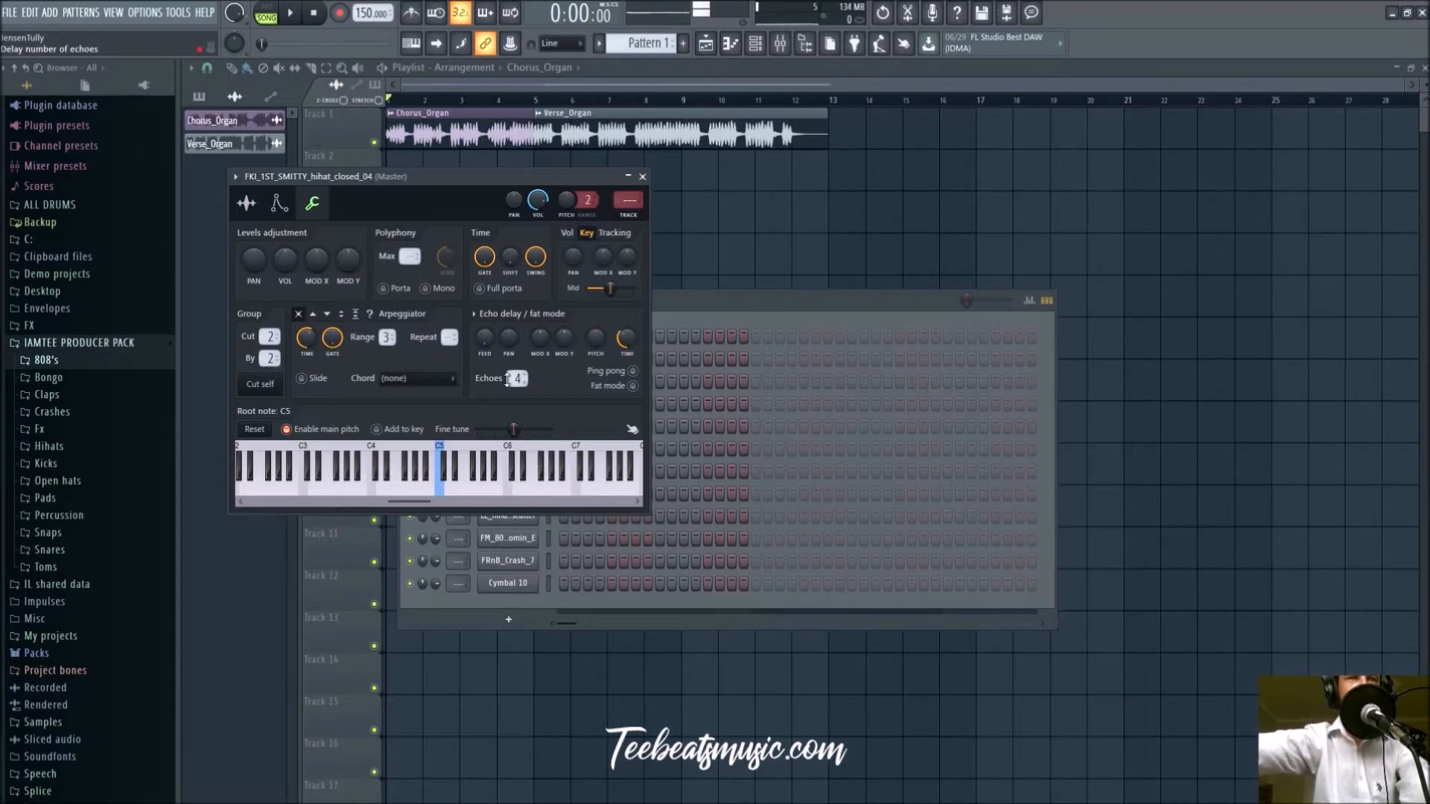
left_click(641, 177)
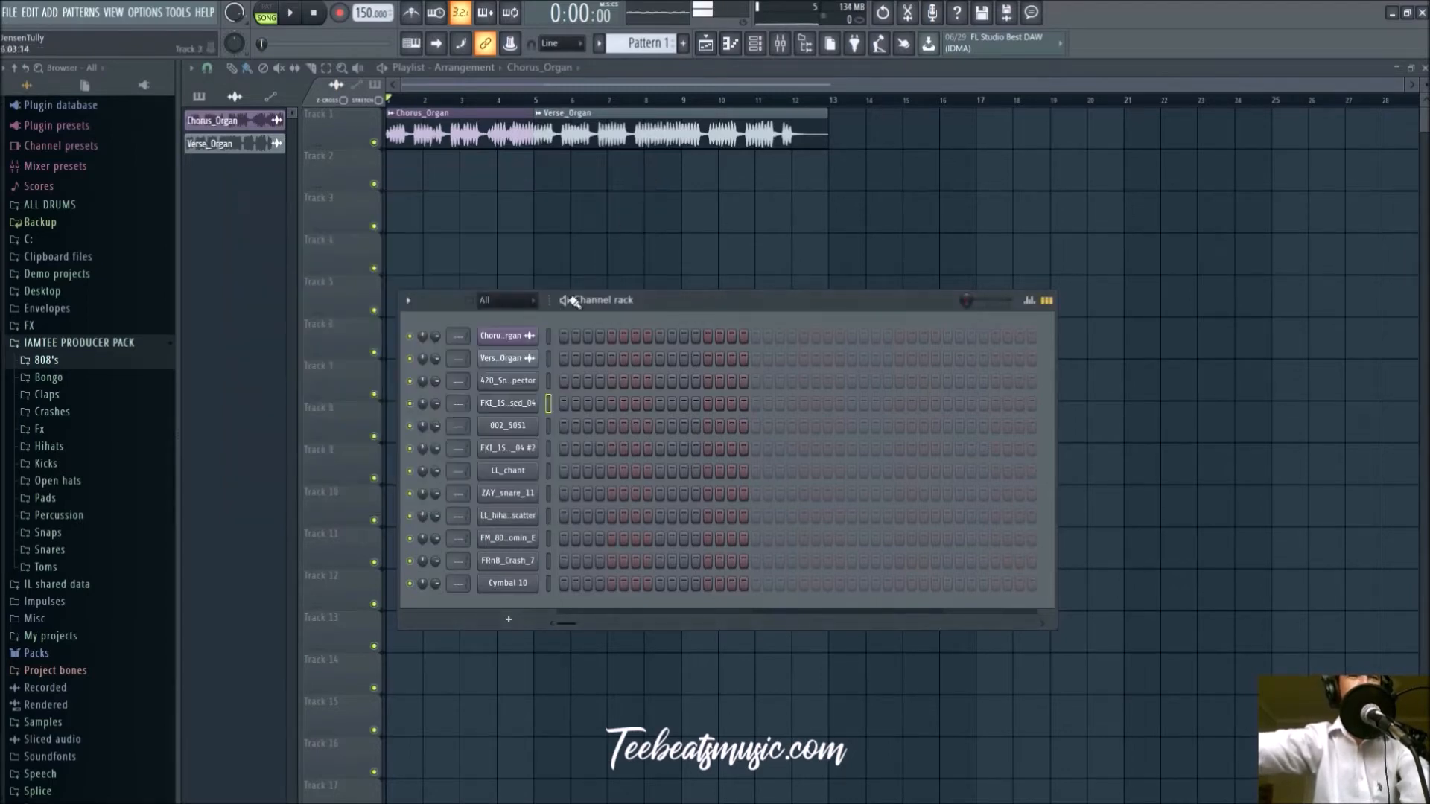
left_click(524, 406)
left_click(247, 204)
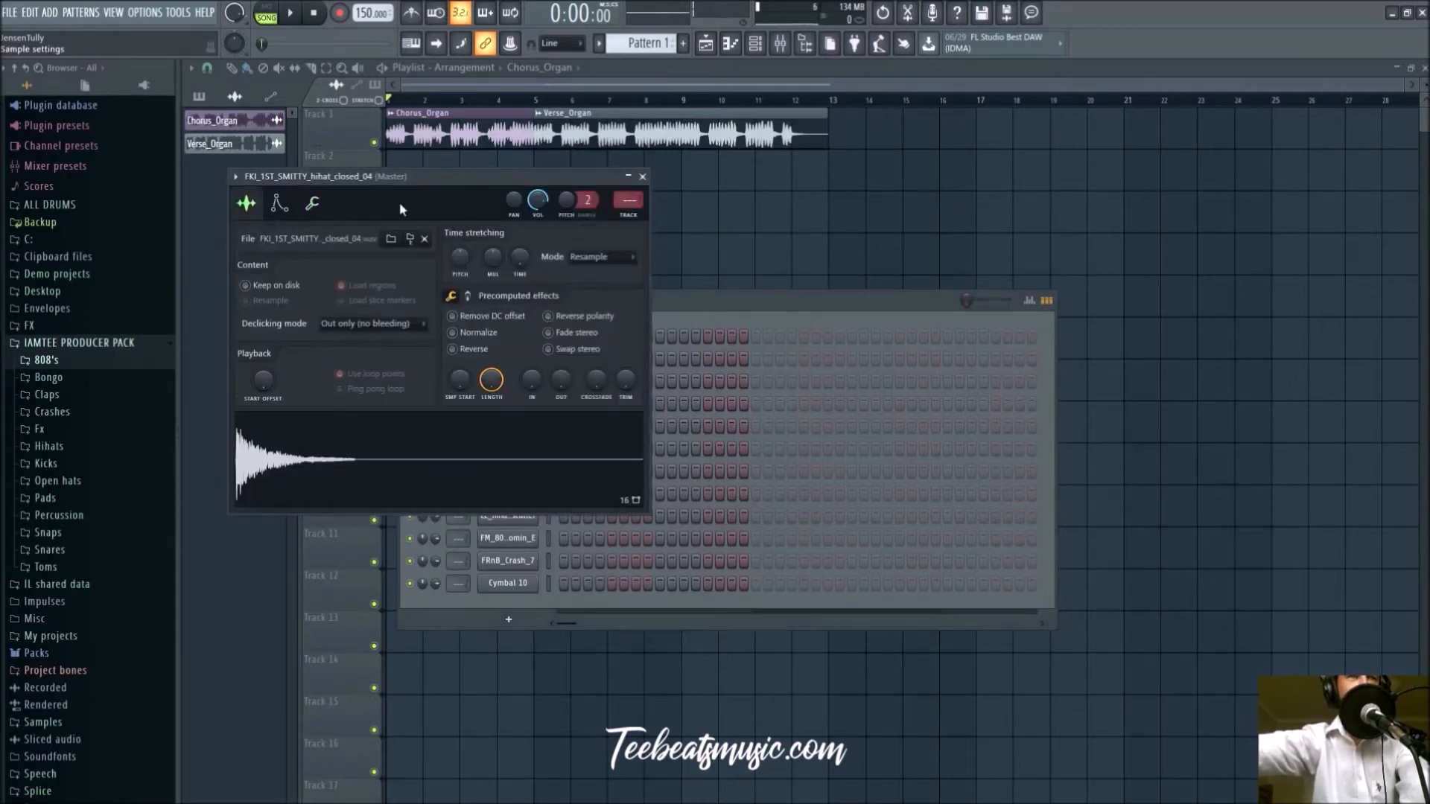
left_click(642, 177)
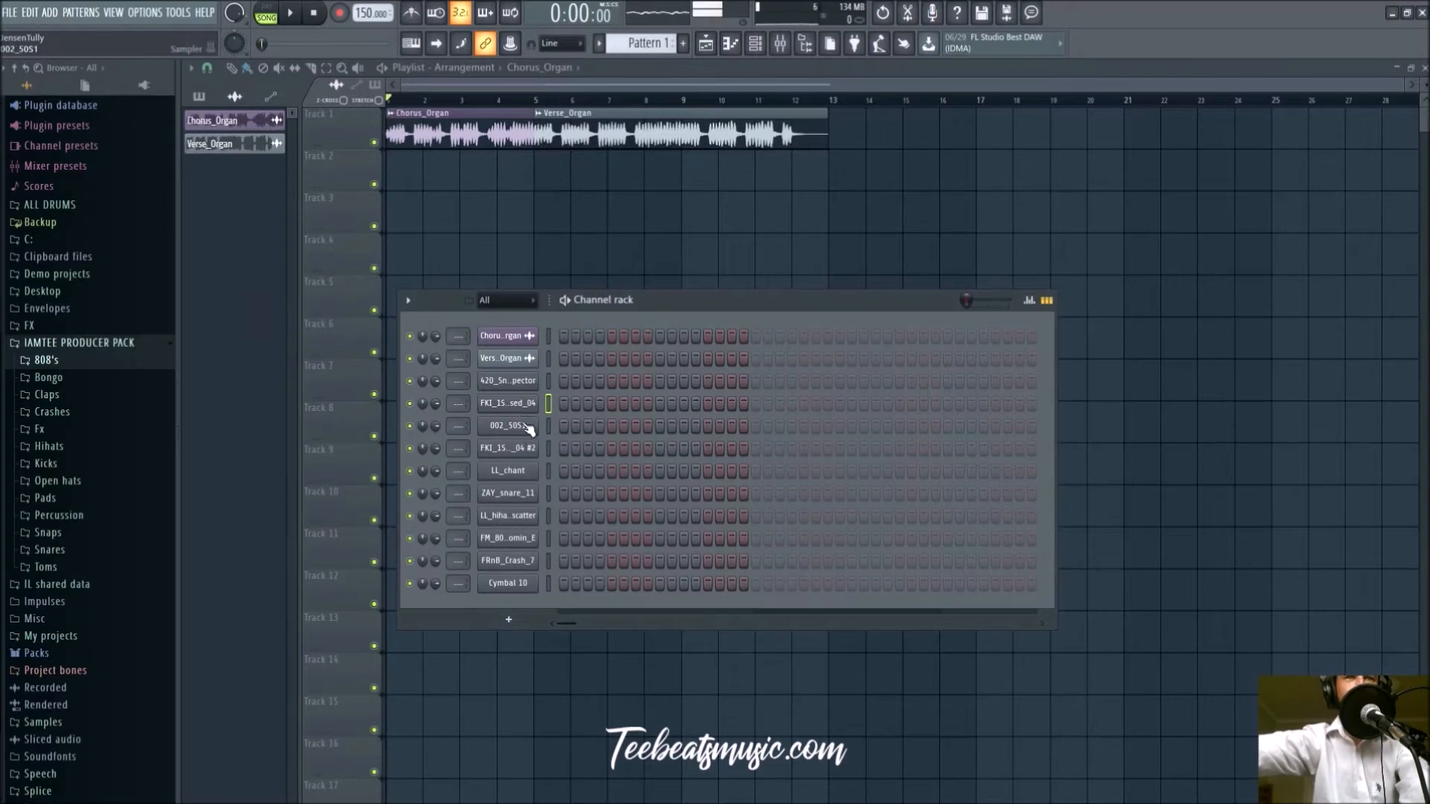
Check the channel below the closed hi-hat and remove the duplicate FKI_1ST_SMITTY_hihat_closed_04 #2 channel
left_click(529, 428)
left_click(659, 203)
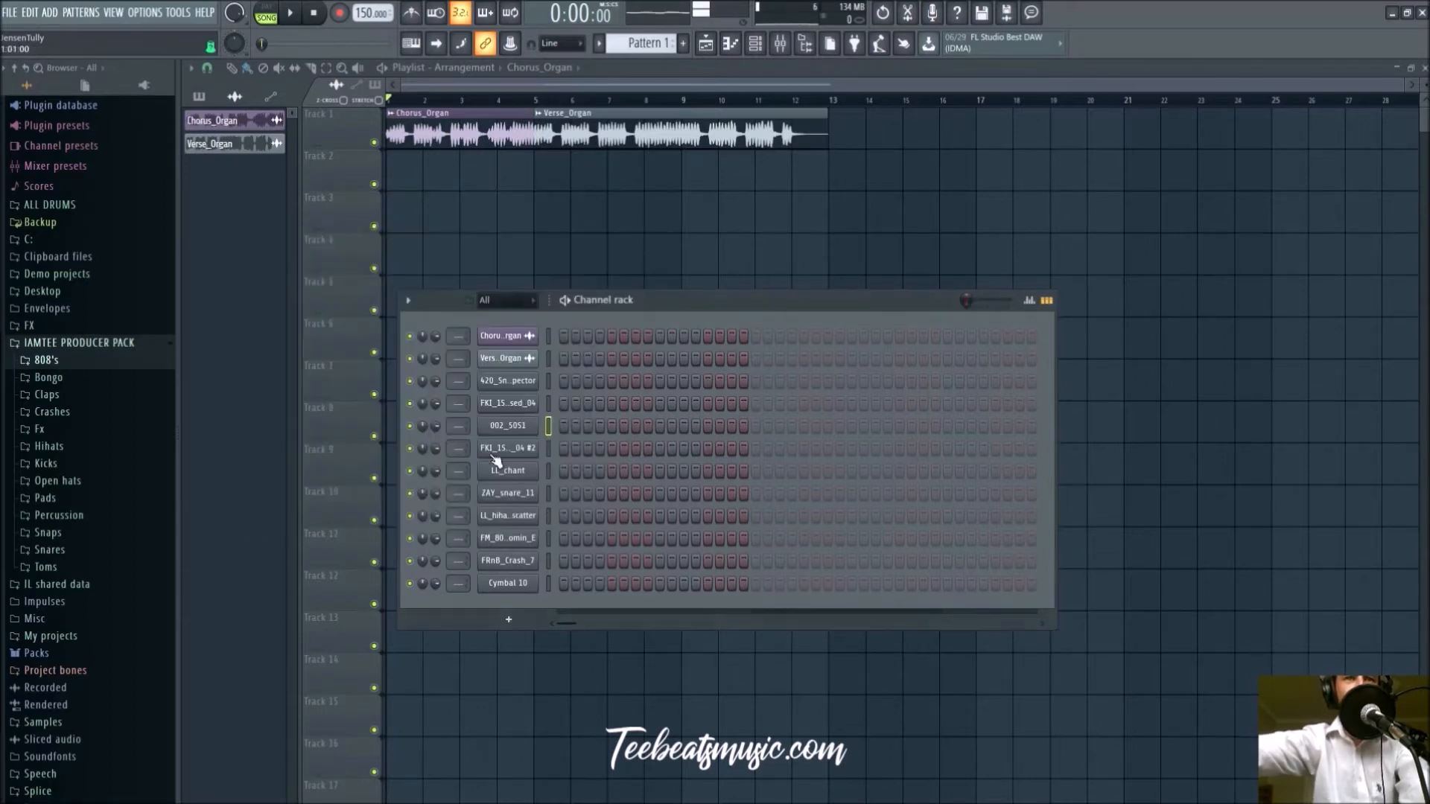
left_click(512, 451)
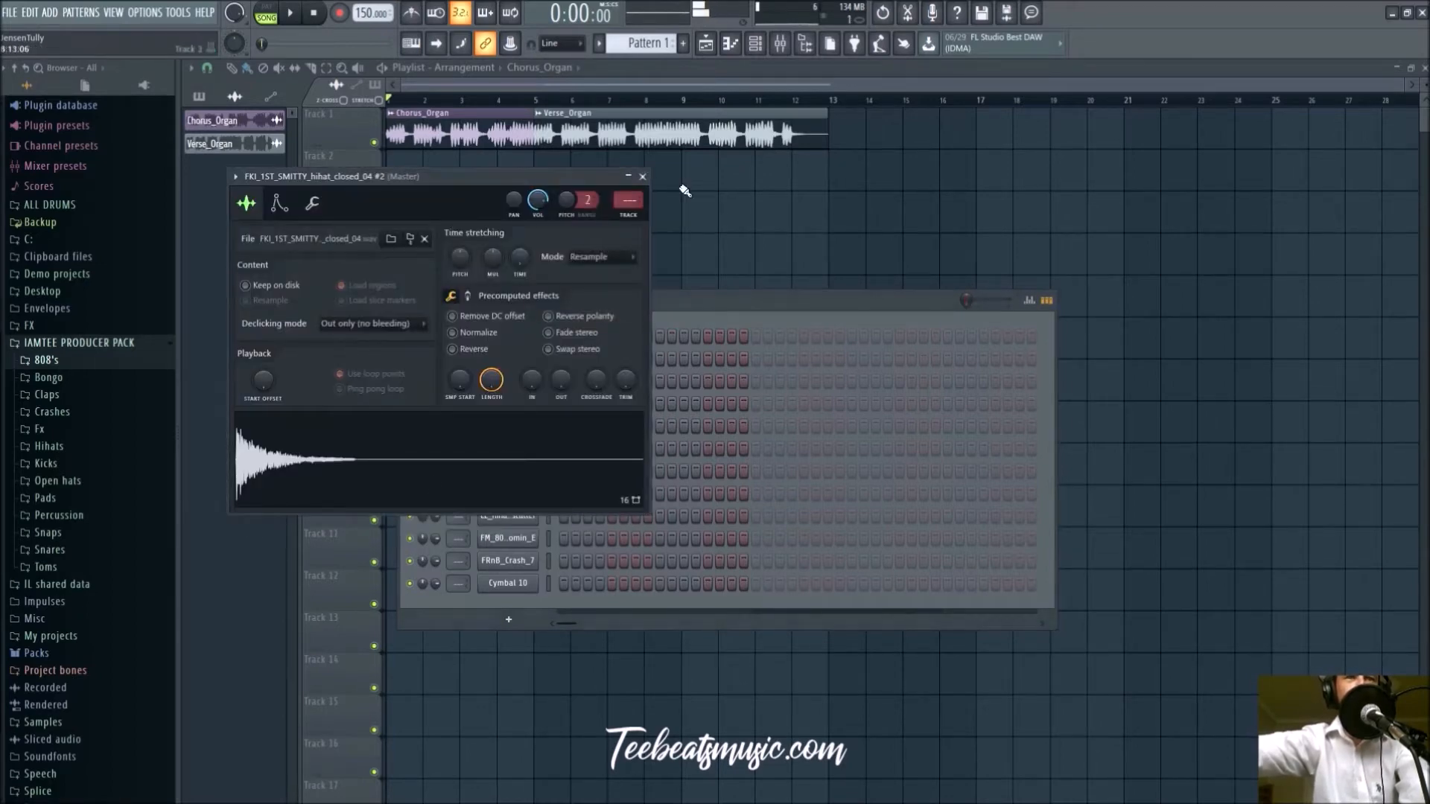
left_click(641, 176)
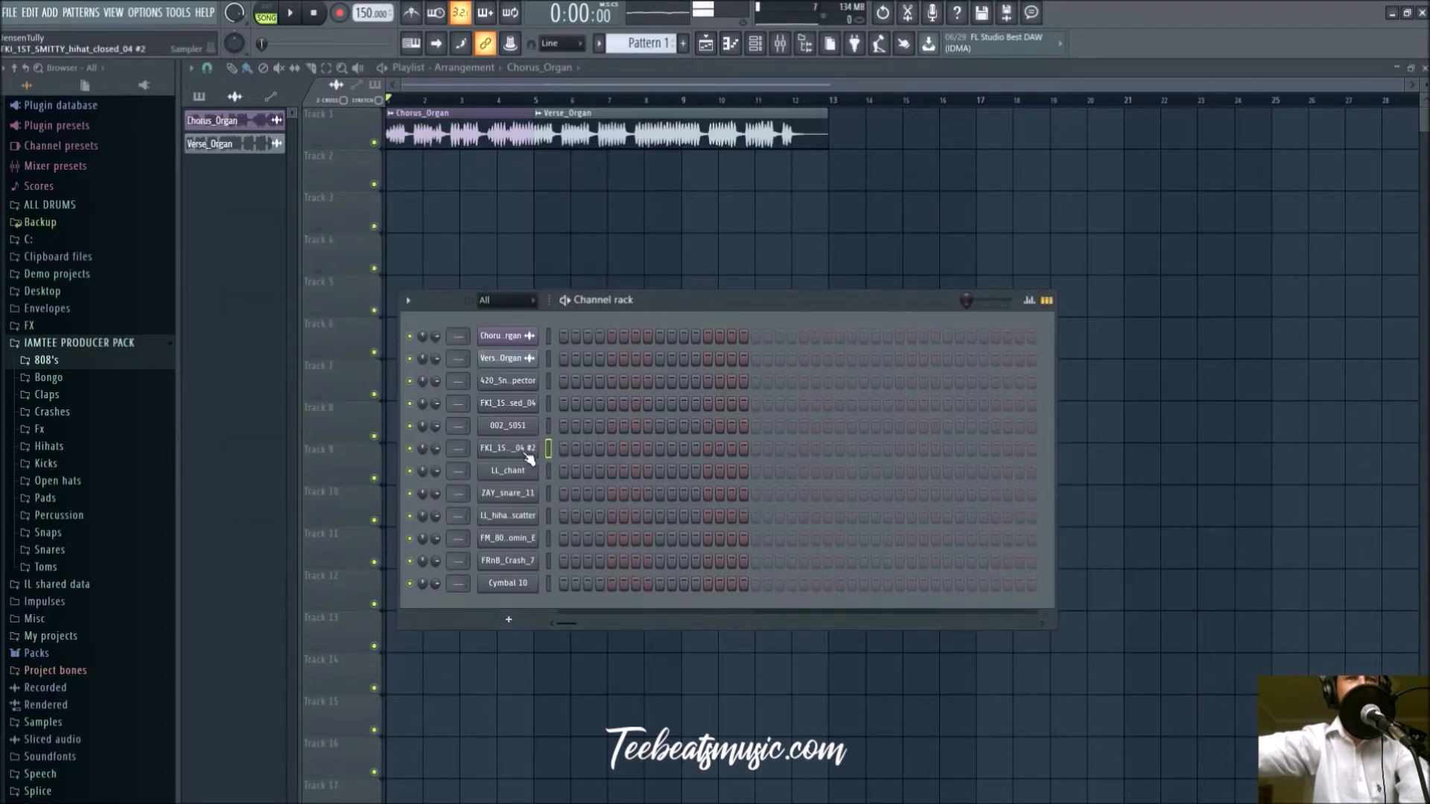
Examine the LL_chant and ZAY_snare_11 samples, and review 420_Snare_Inspector again
left_click(514, 470)
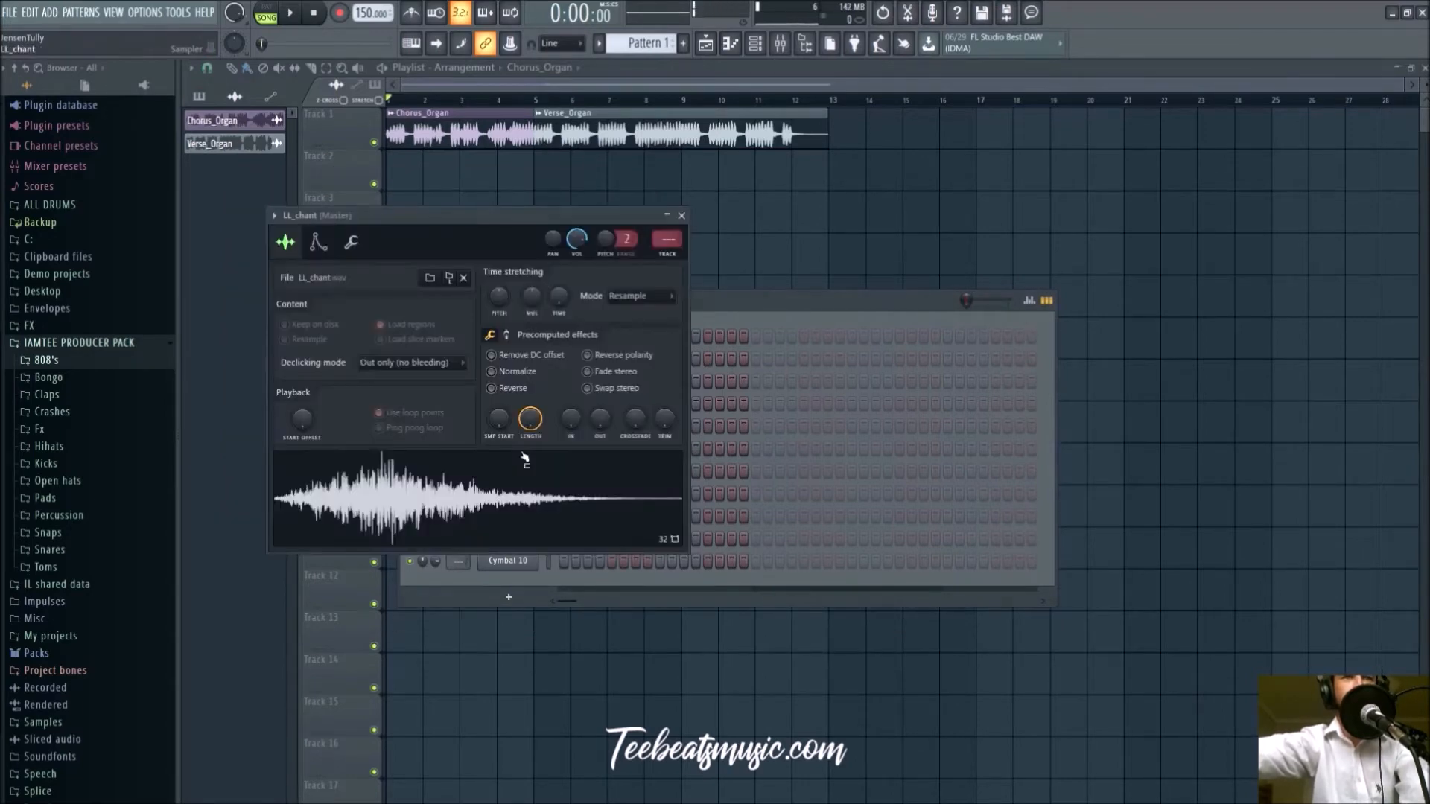
left_click(681, 216)
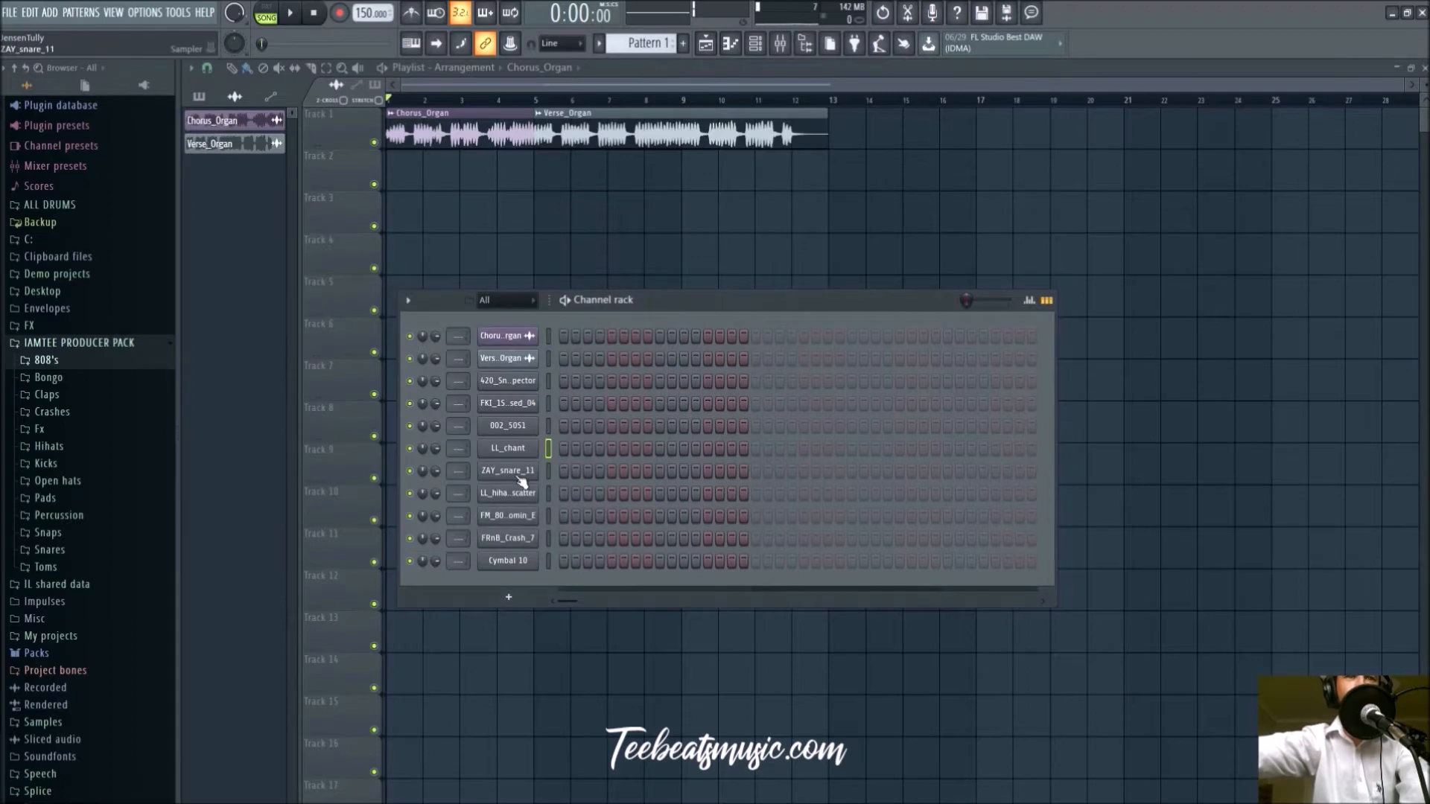
left_click(519, 477)
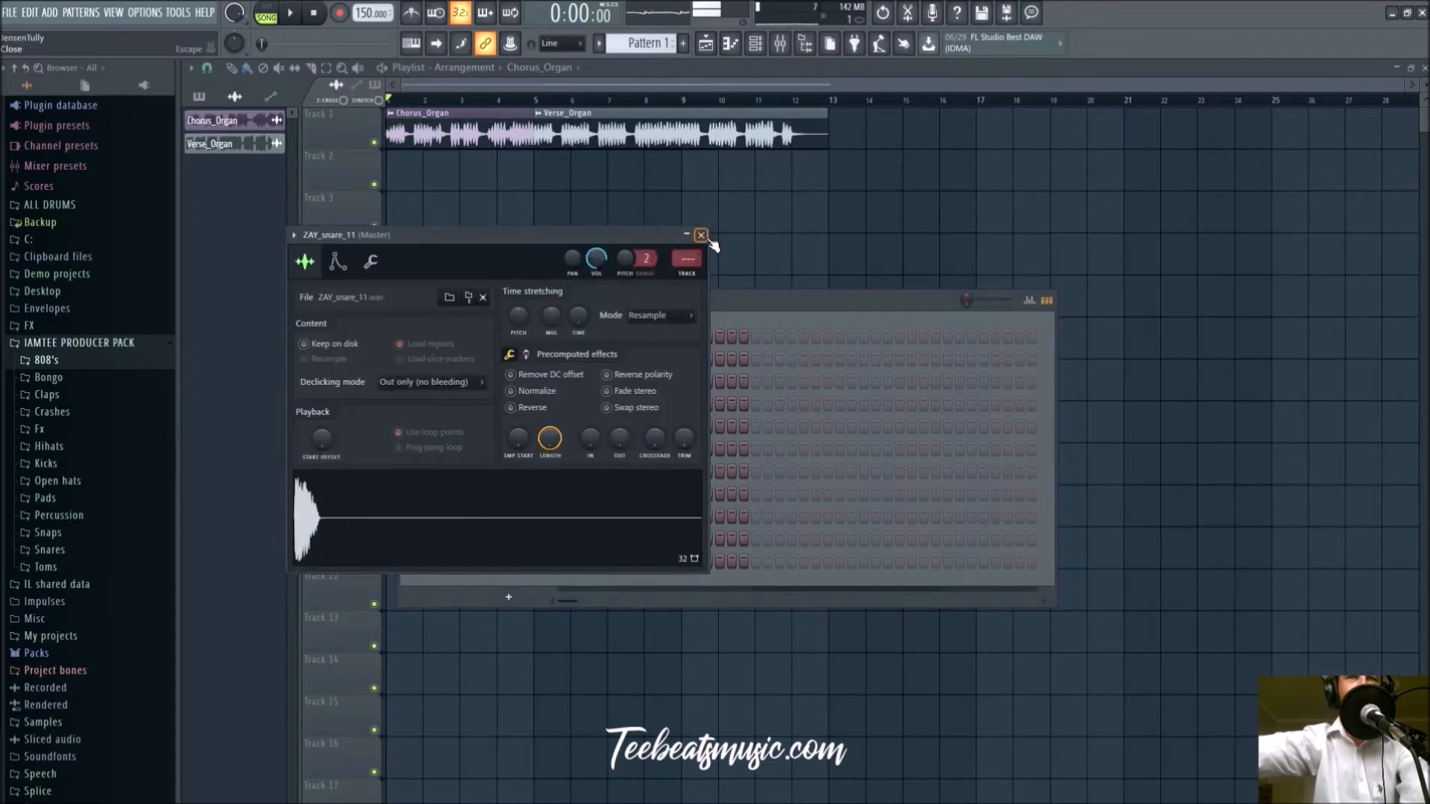
left_click(701, 236)
left_click(527, 381)
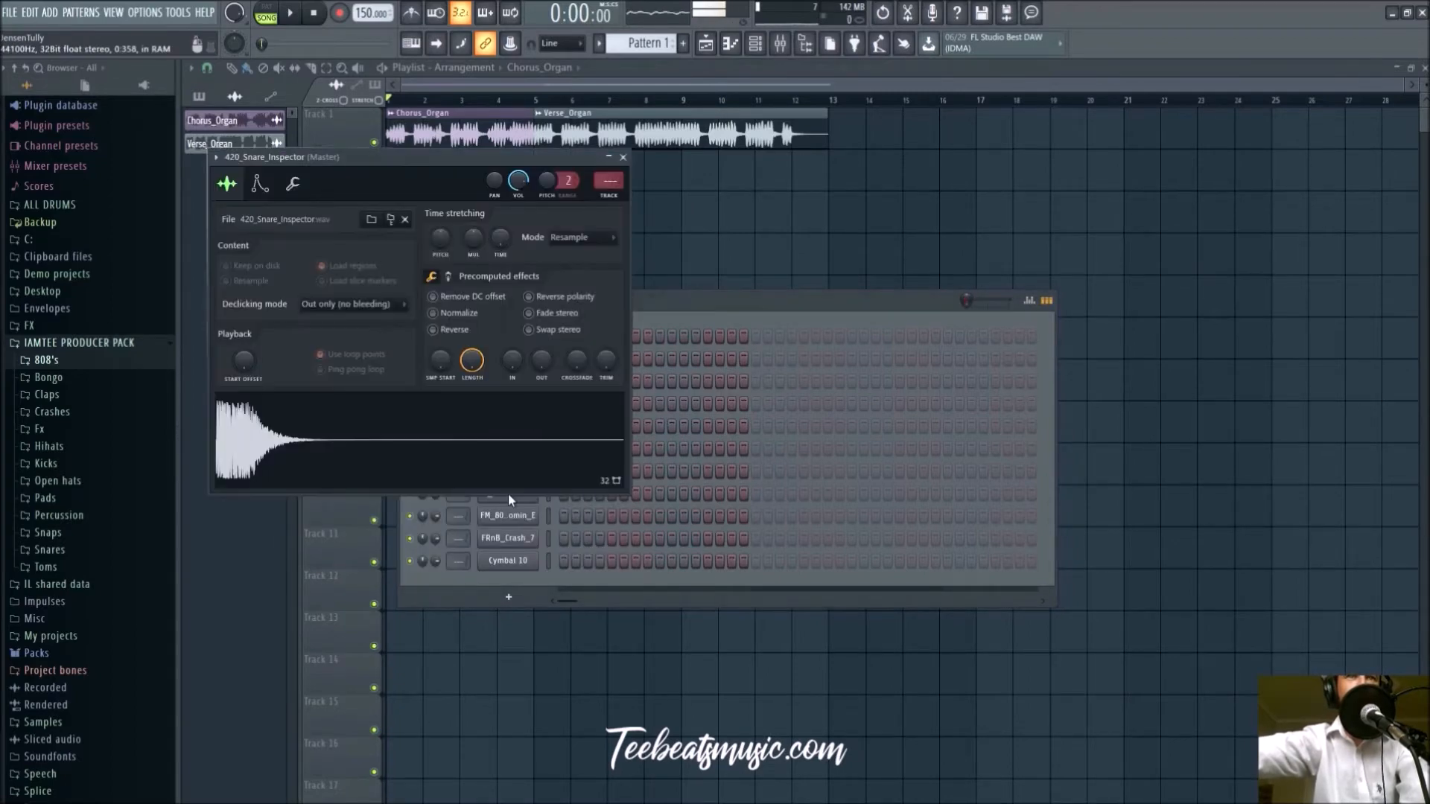
left_click(603, 182)
key("F6")
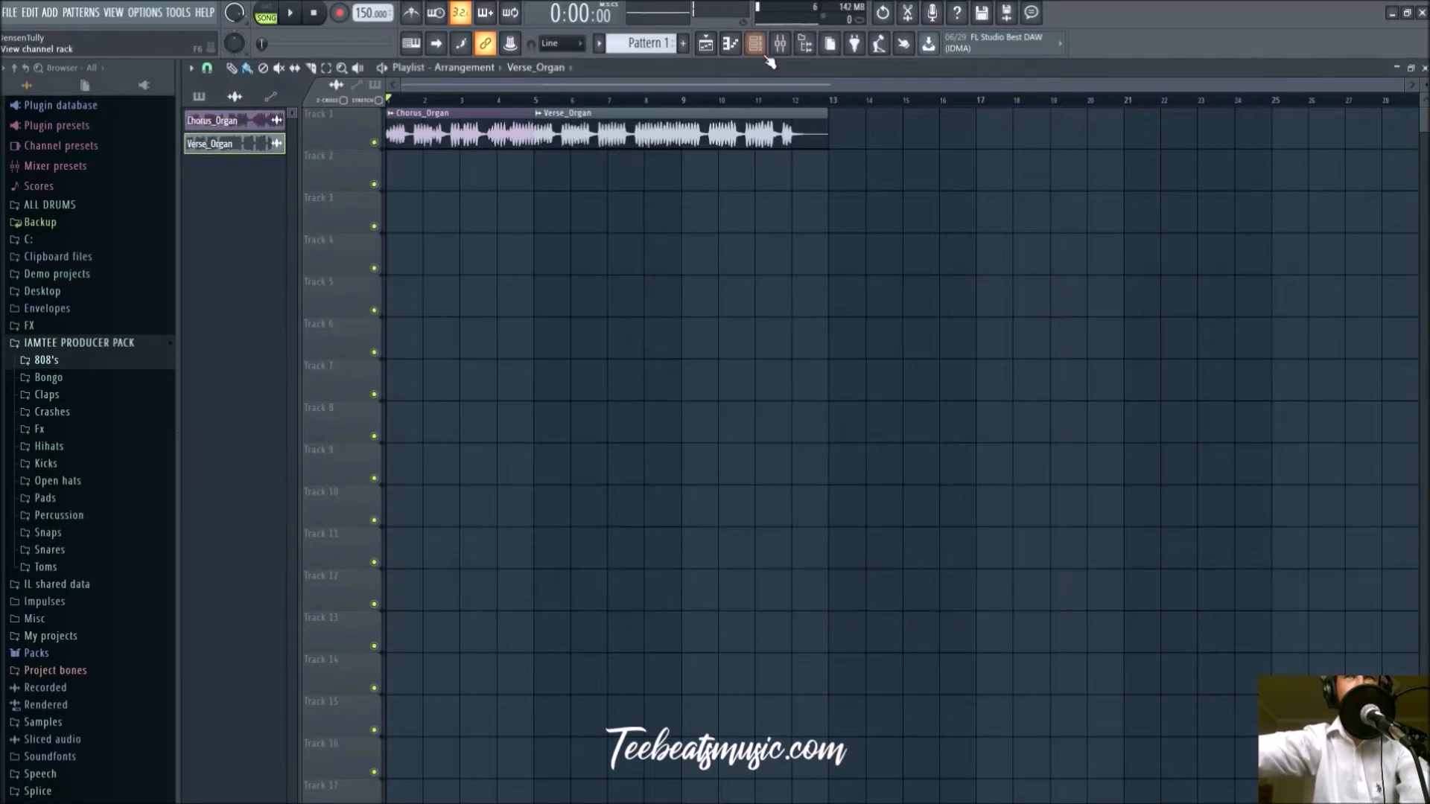
Examine the LL_hihat_open_scatter and FM_808_boomin_E samples in the Channel rack
left_click(754, 43)
left_click(535, 494)
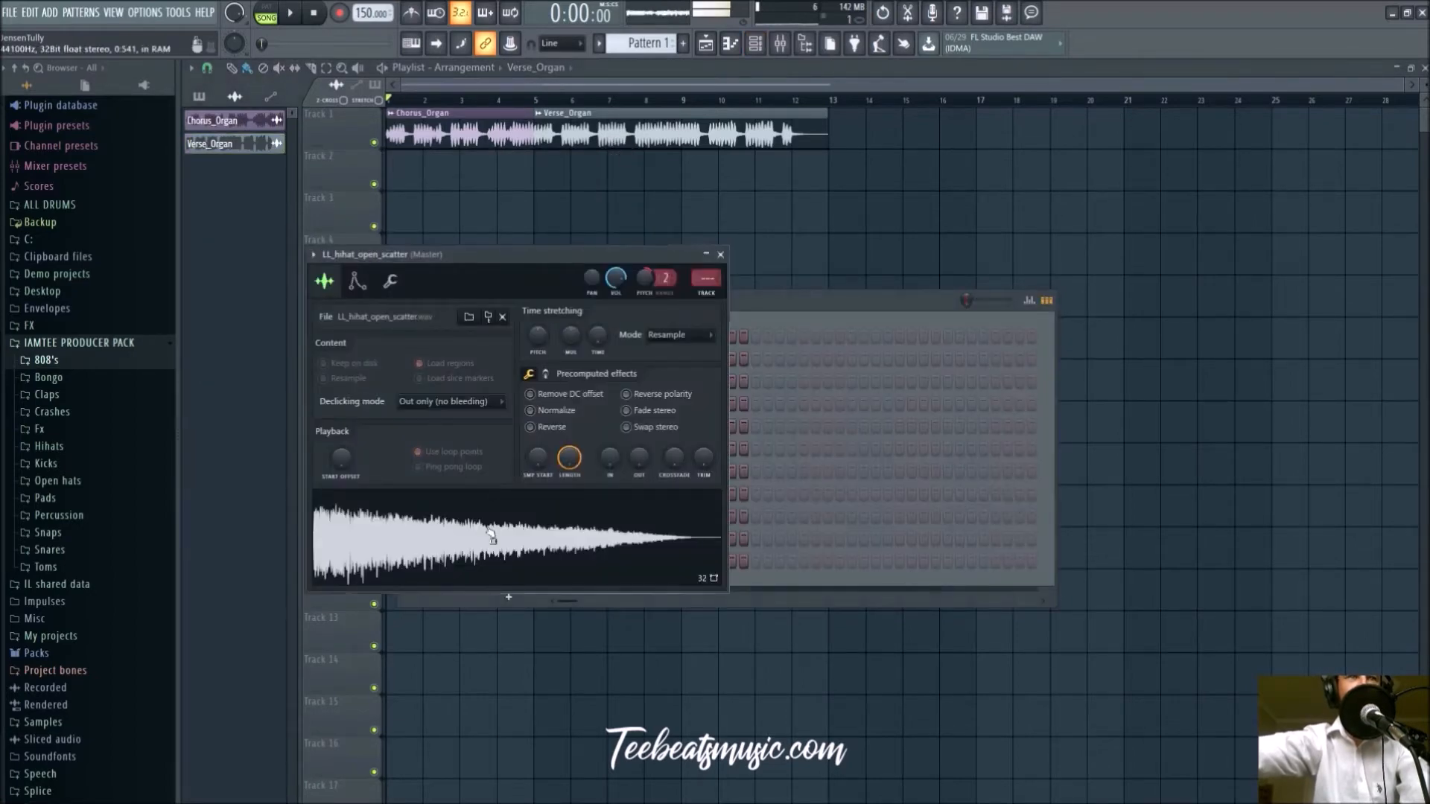
key("Escape")
left_click(508, 517)
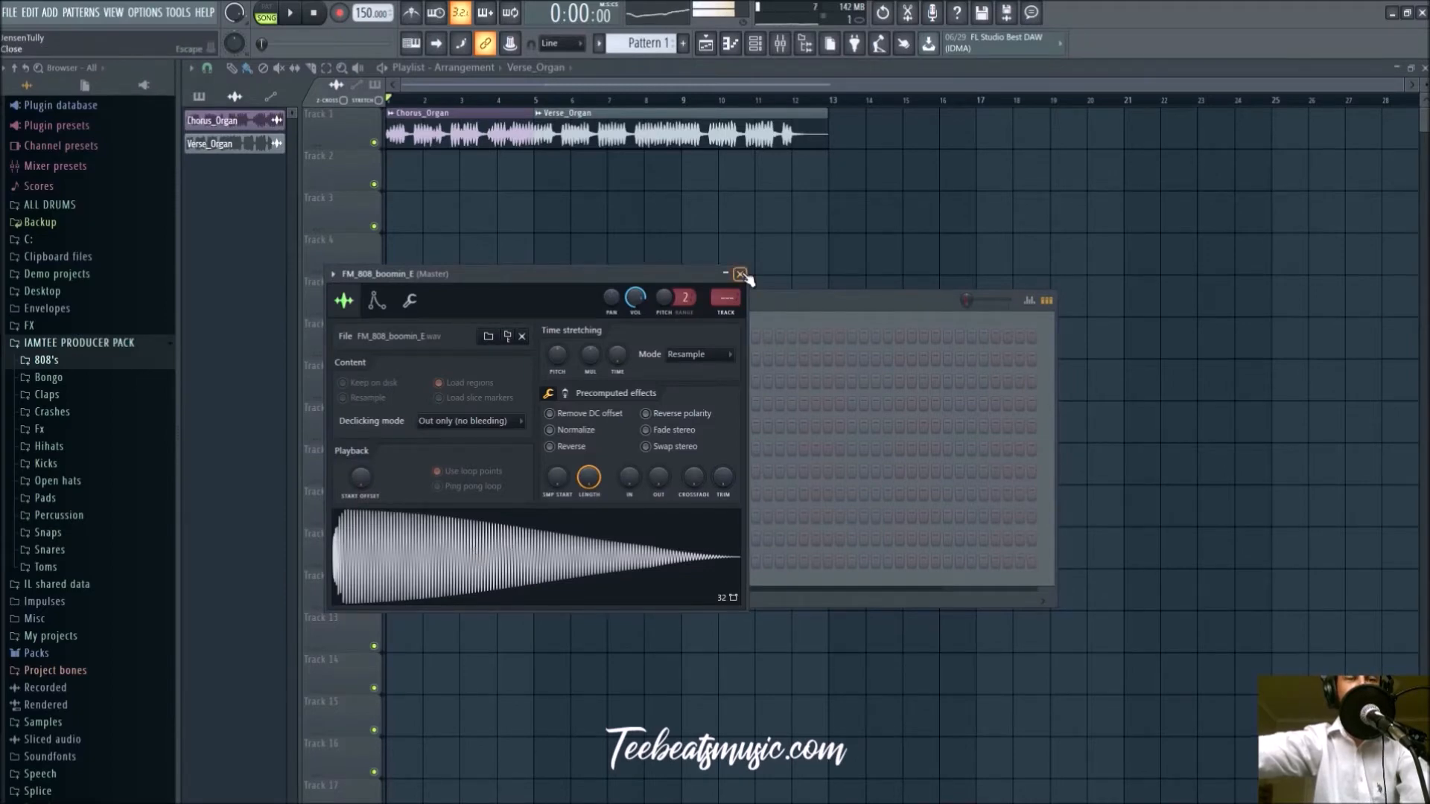
left_click(741, 274)
Examine the FRnB_Crash_7 and Cymbal 10 samples, and close the Channel rack
left_click(508, 538)
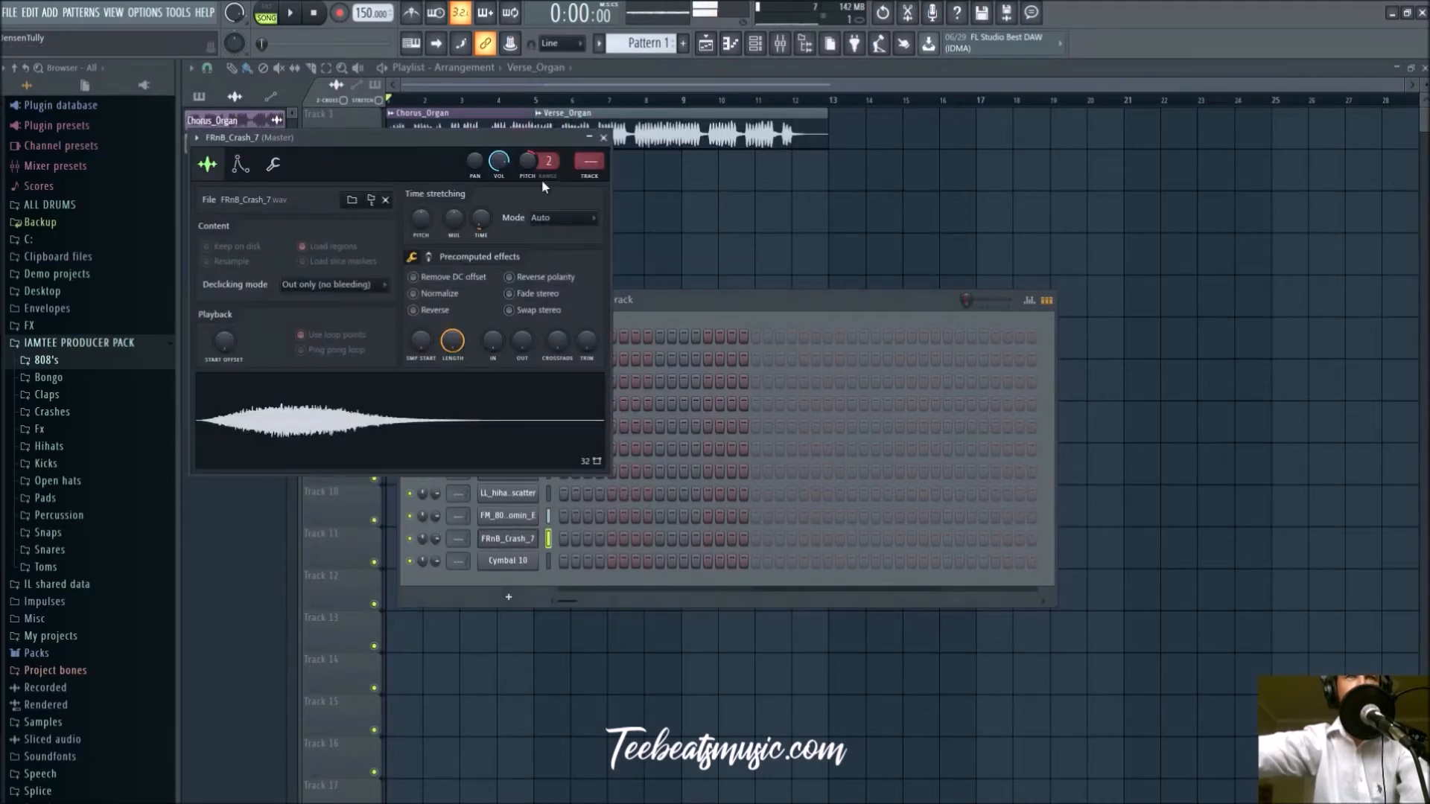
left_click(604, 138)
left_click(525, 562)
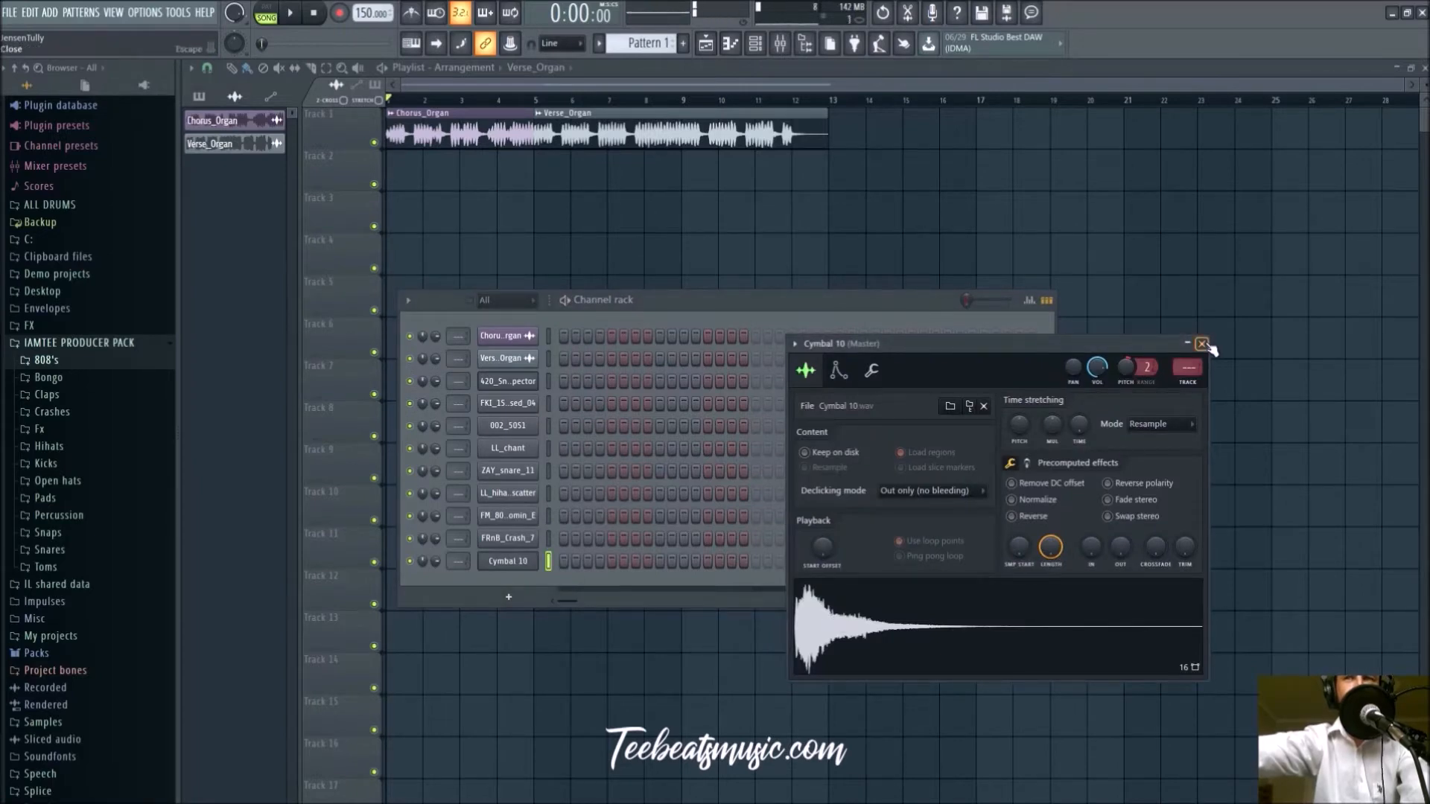
left_click(1202, 344)
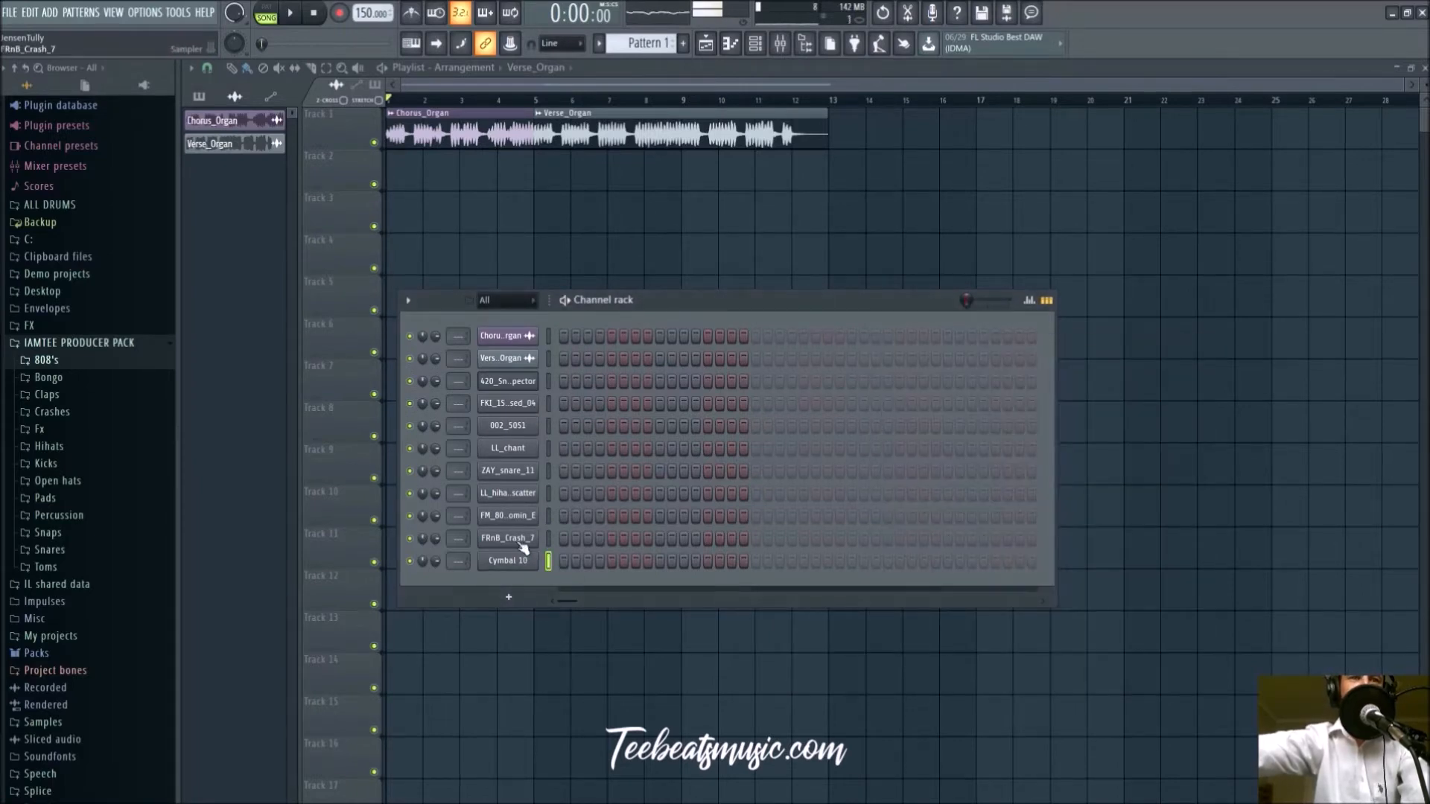
left_click(522, 544)
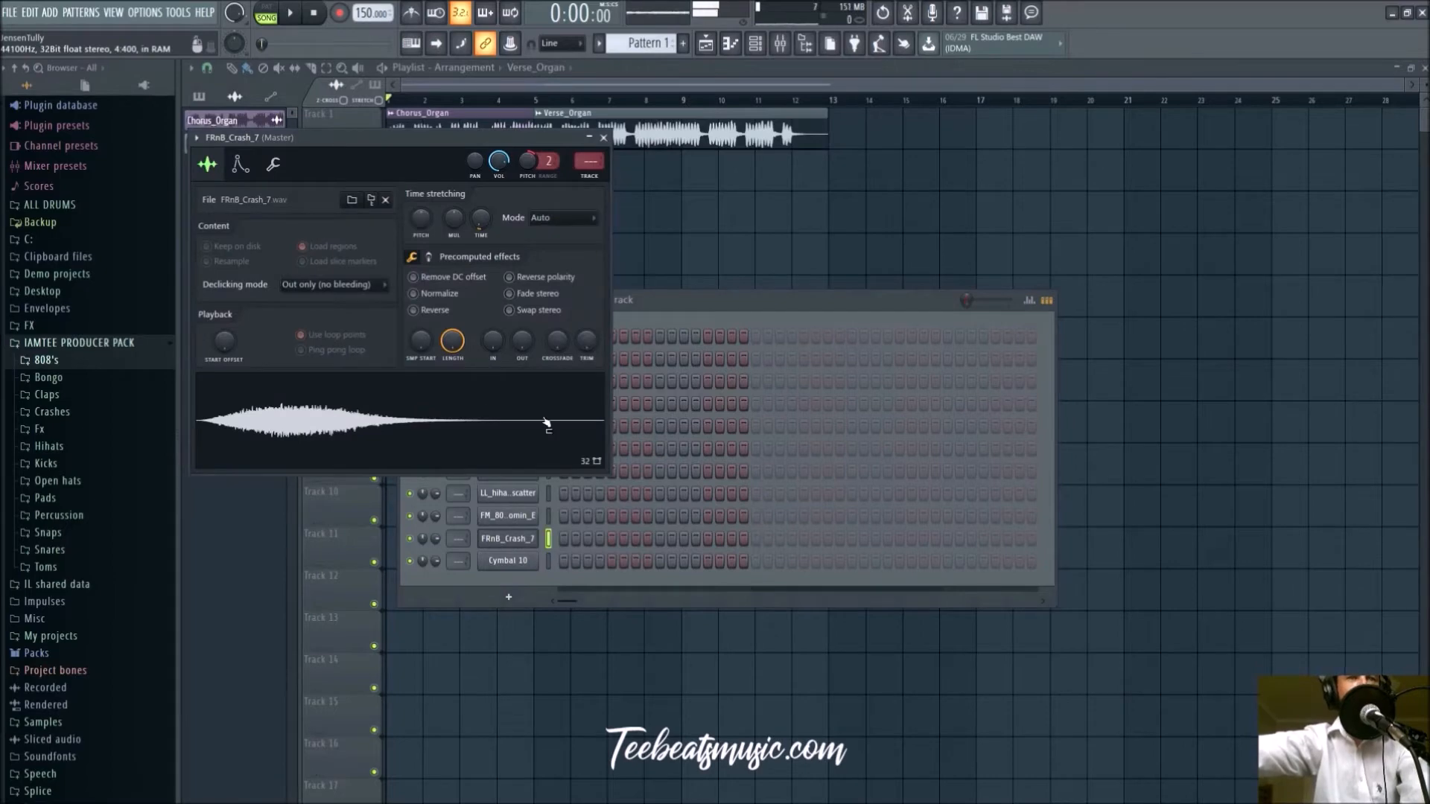
left_click(604, 137)
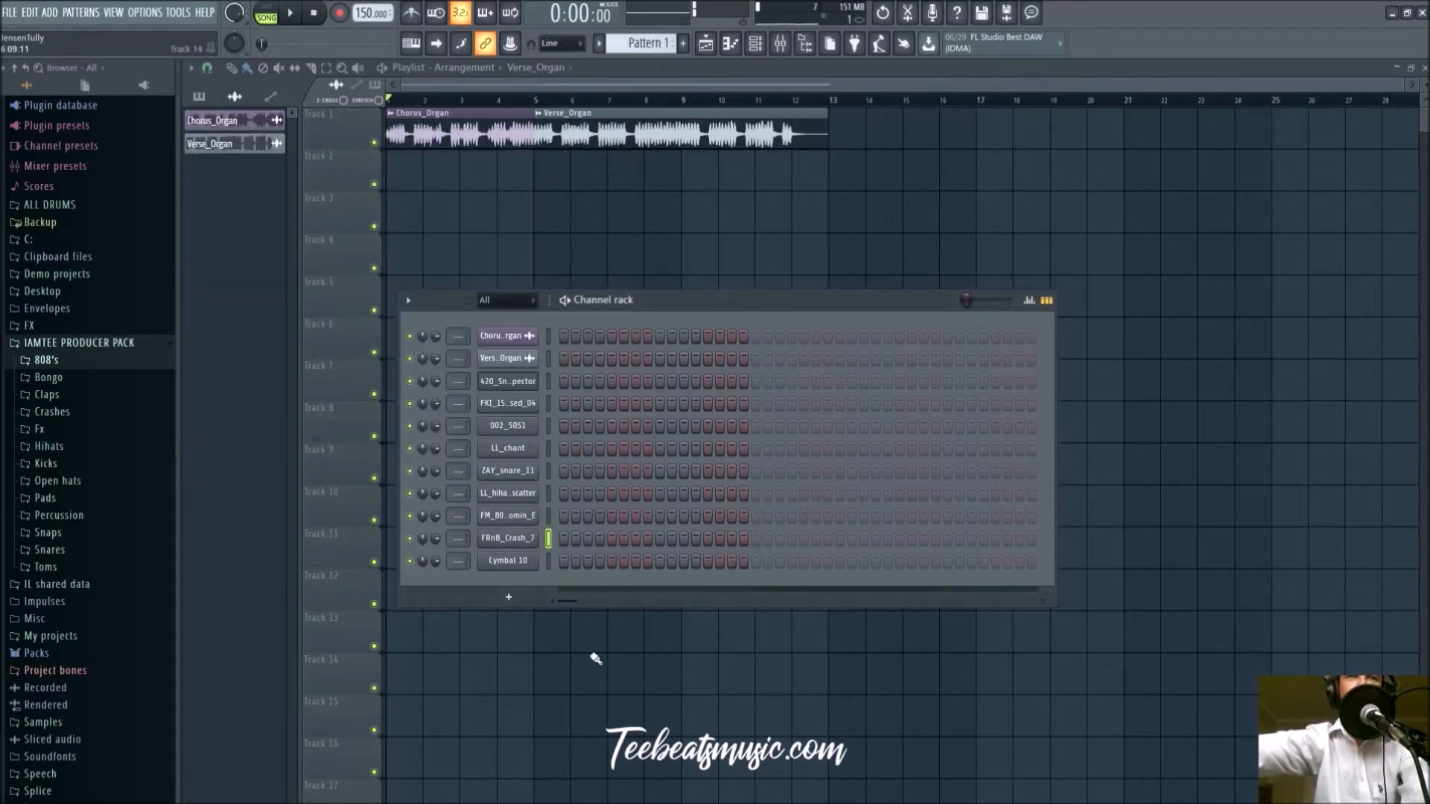
key("F6")
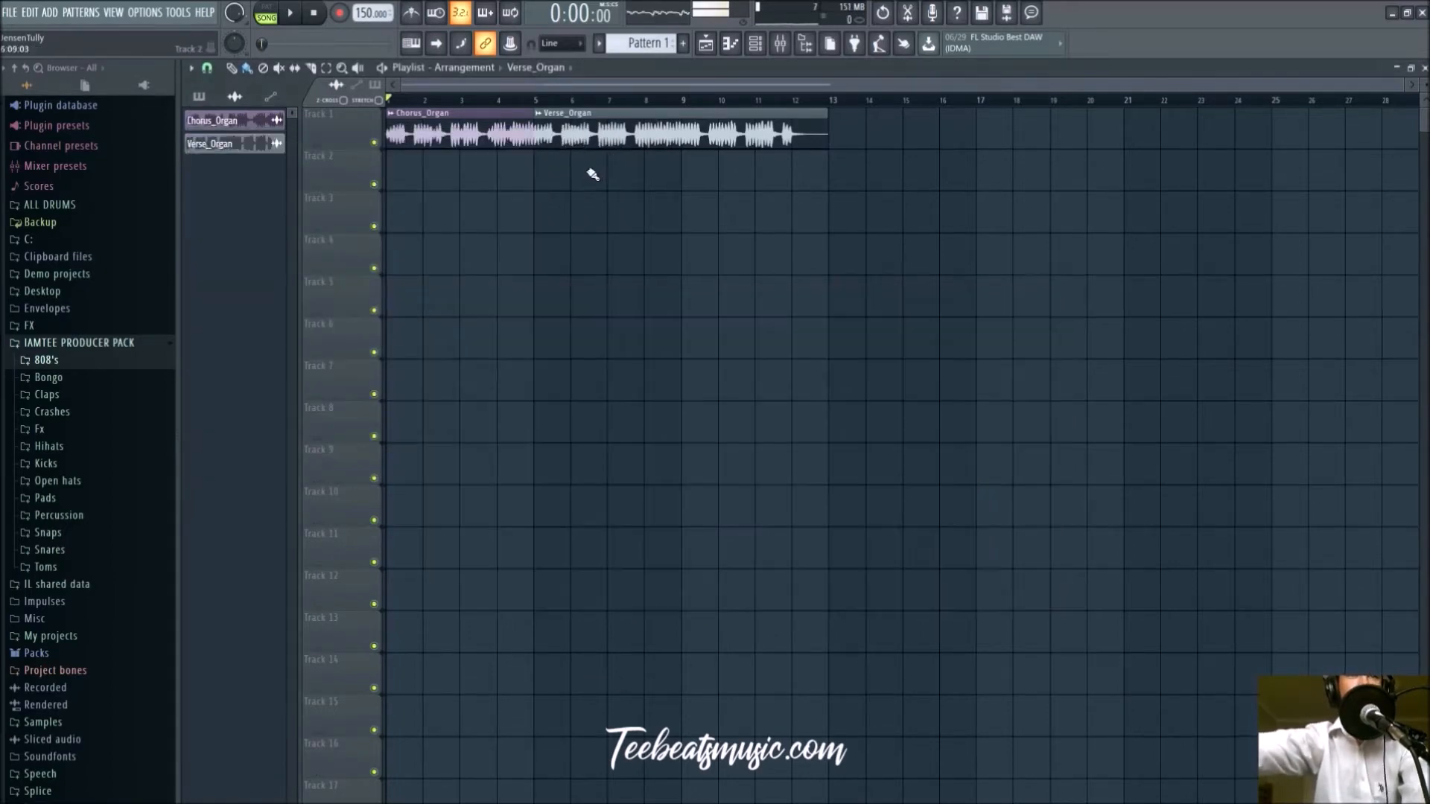
Play the arrangement and trim the end of the Verse_Organ clip back to bar 12
key("space")
left_click_drag(444, 132, 1065, 300)
left_click(950, 235)
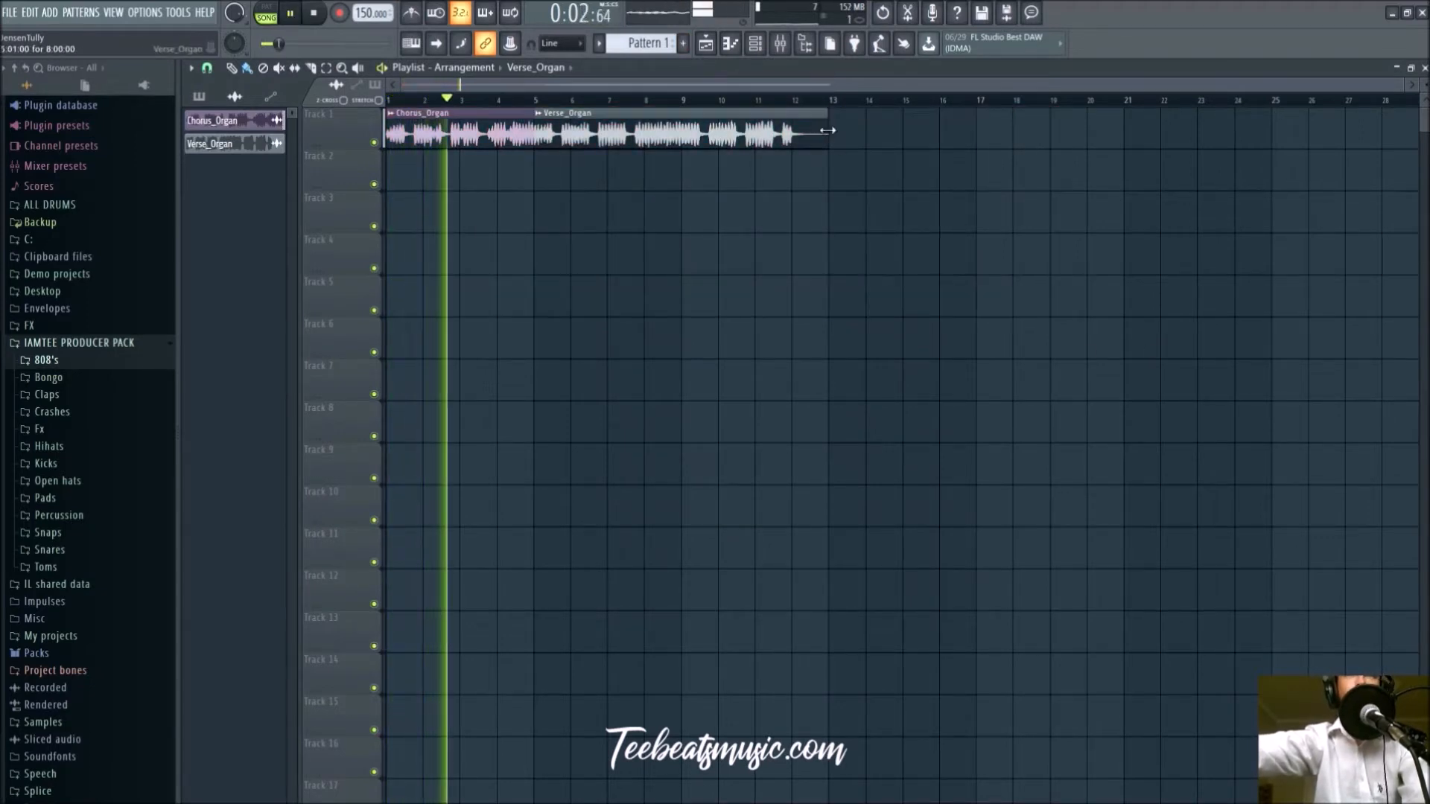
left_click_drag(825, 130, 801, 148)
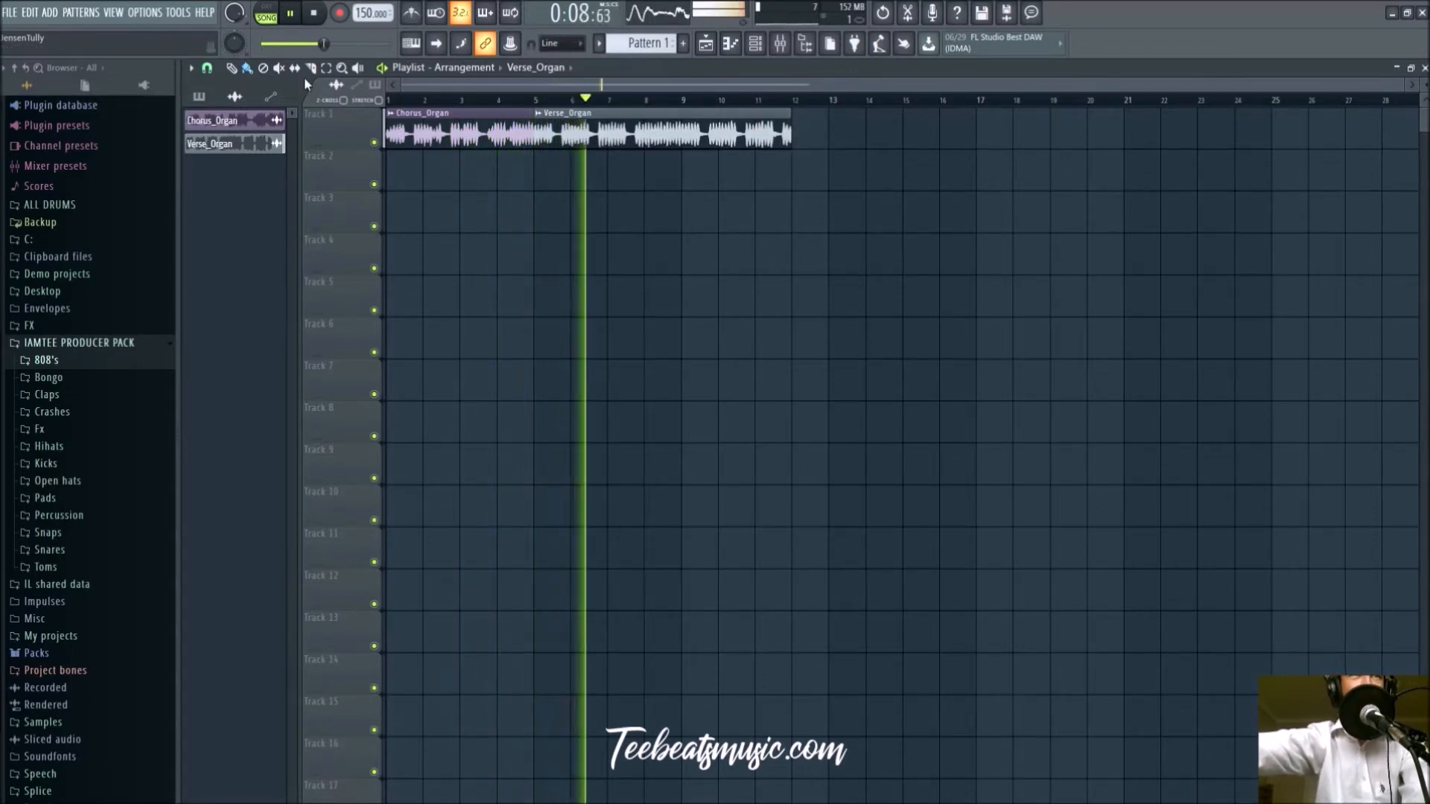
Play the Verse_Organ clip around bar 9 and slice it at bar 9
left_click(247, 68)
key("space")
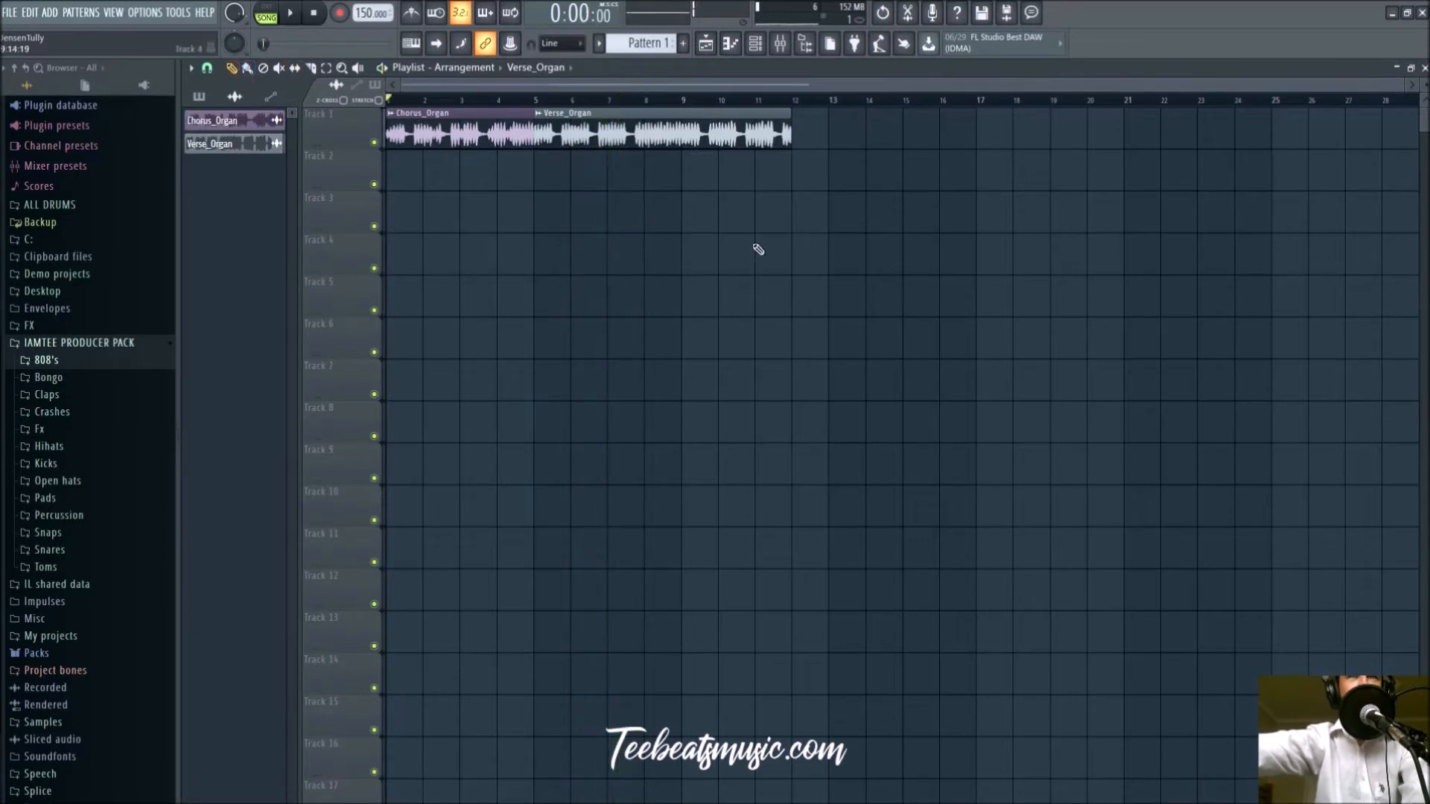
left_click(683, 100)
key("space")
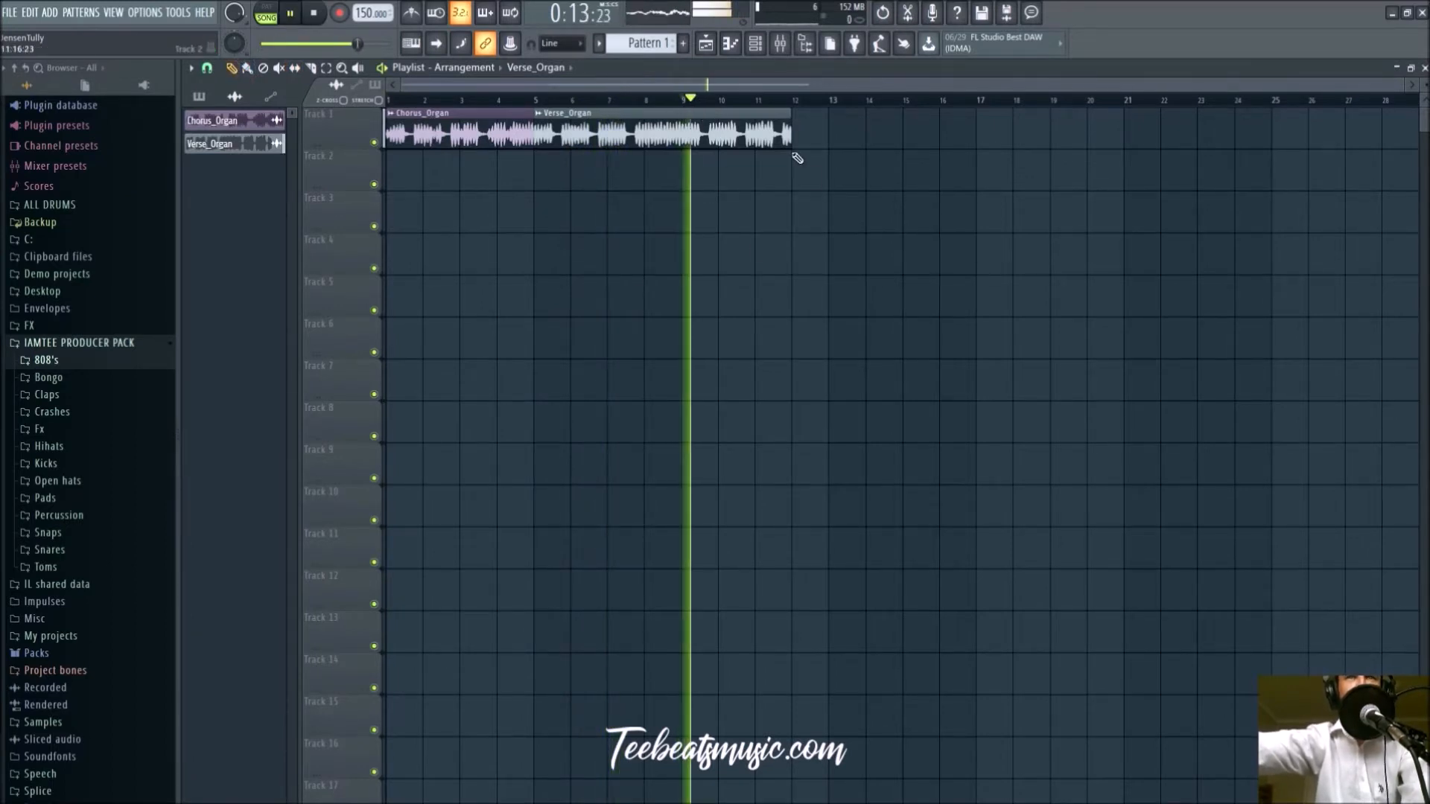
left_click(642, 101)
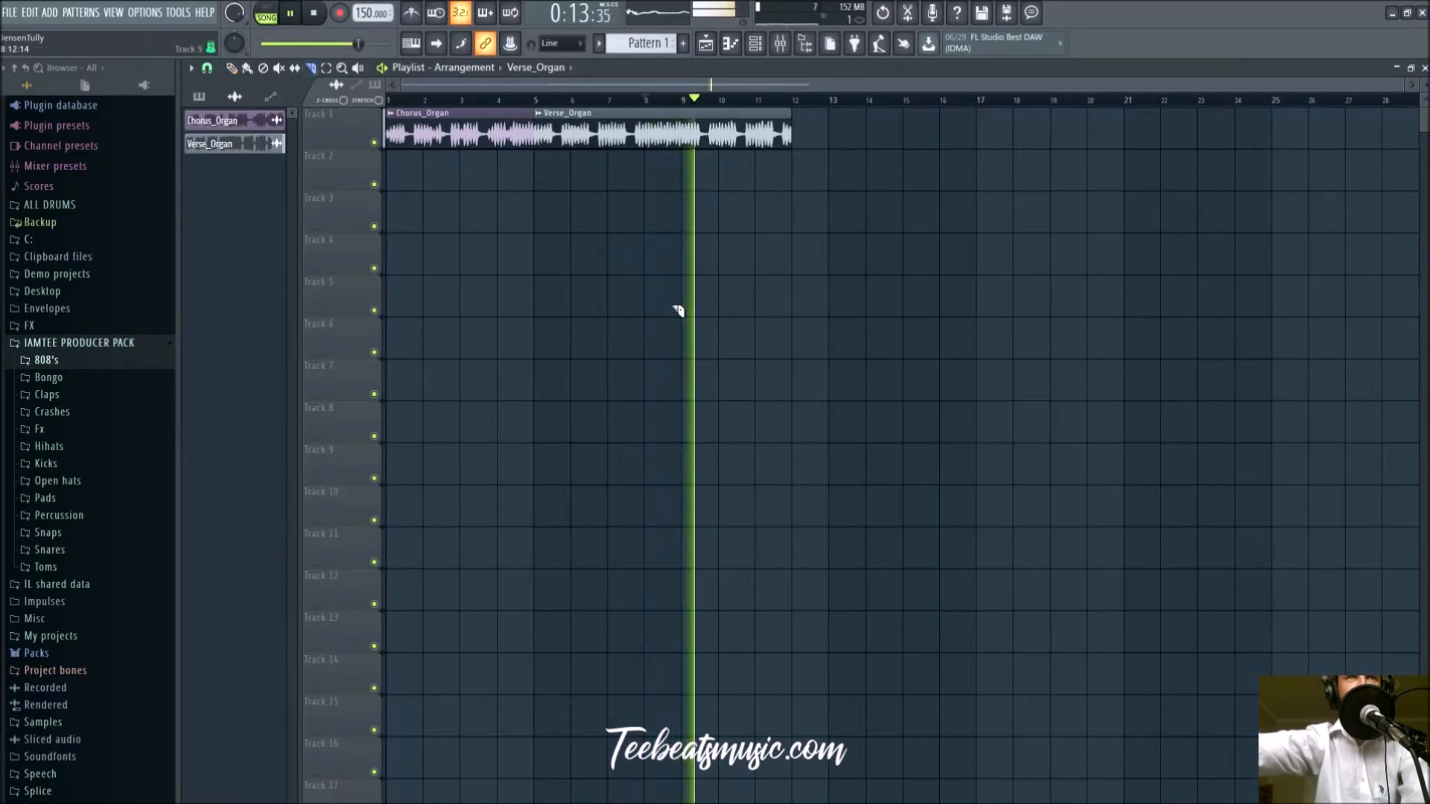
scroll(689, 294, "up", 5)
key("space")
scroll(791, 282, "down", 6)
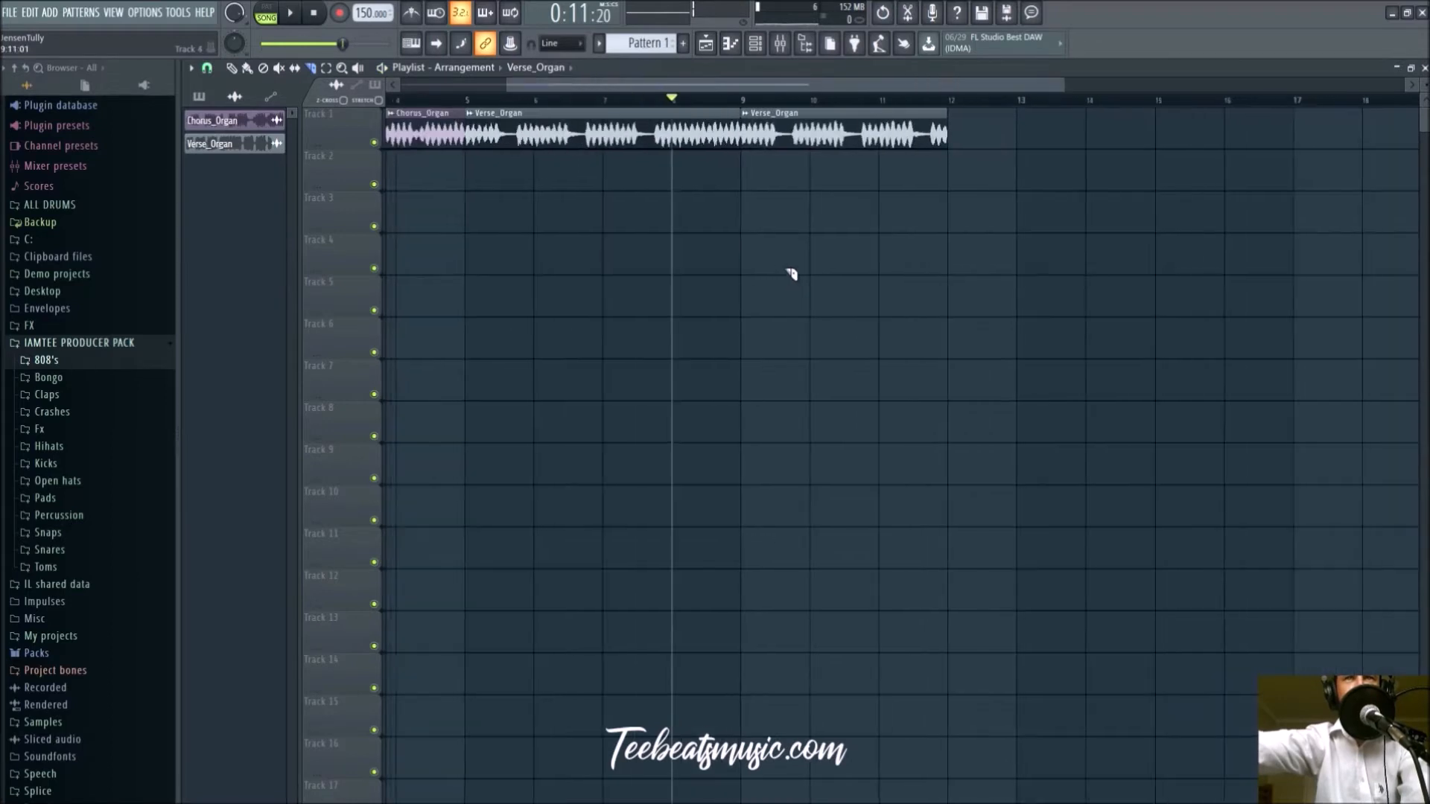
Repeat the three-bar Verse_Organ slice at bars 12 and 15, and delete the extra copy at bar 18
key("space")
mouse_move(860, 137)
left_mouse_down()
mouse_move(1039, 137)
mouse_move(993, 142)
left_mouse_up()
scroll(1002, 222, "down", 2)
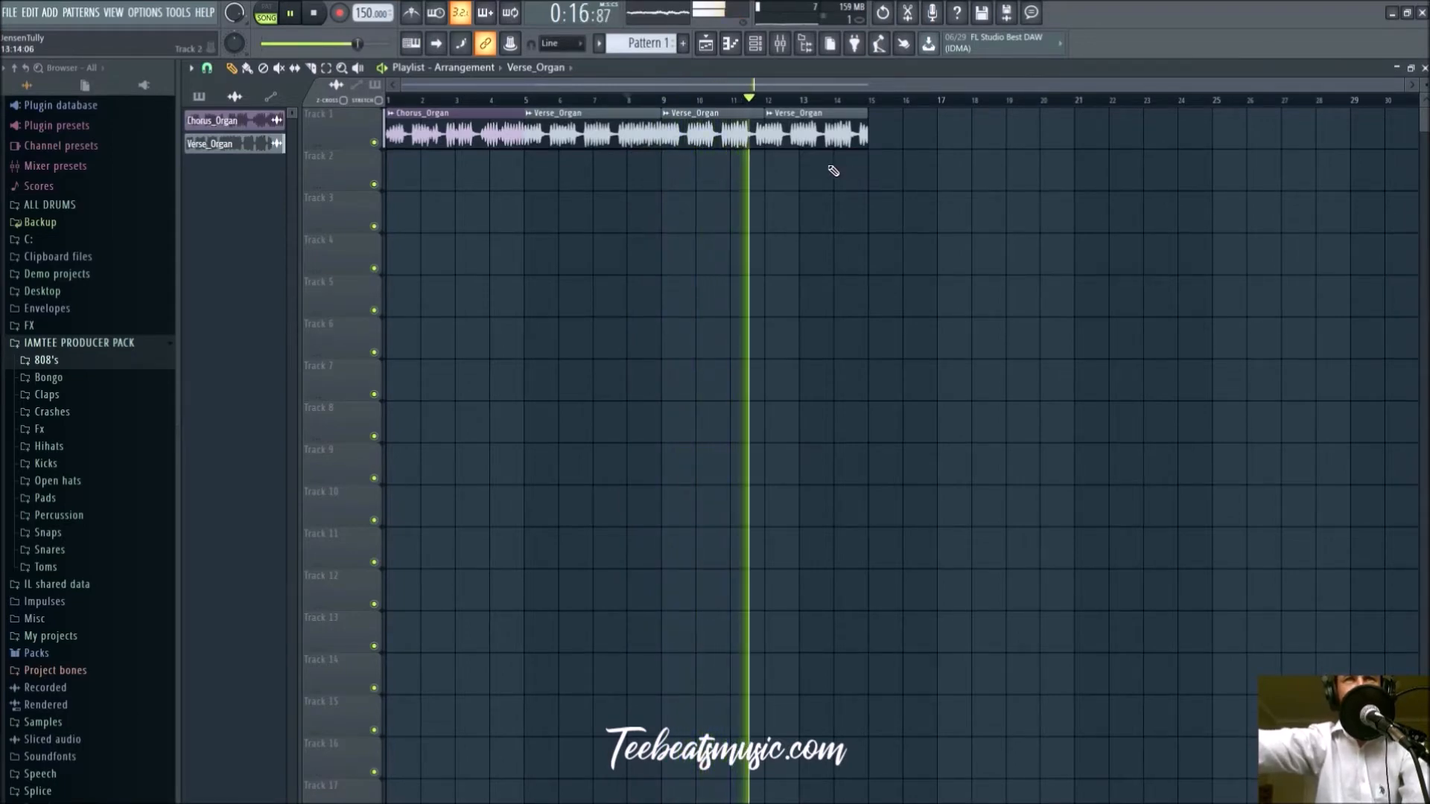
mouse_move(1035, 230)
left_mouse_down()
mouse_move(809, 111)
mouse_move(703, 124)
left_mouse_up()
left_click_drag(703, 125, 910, 129)
right_click(1005, 134)
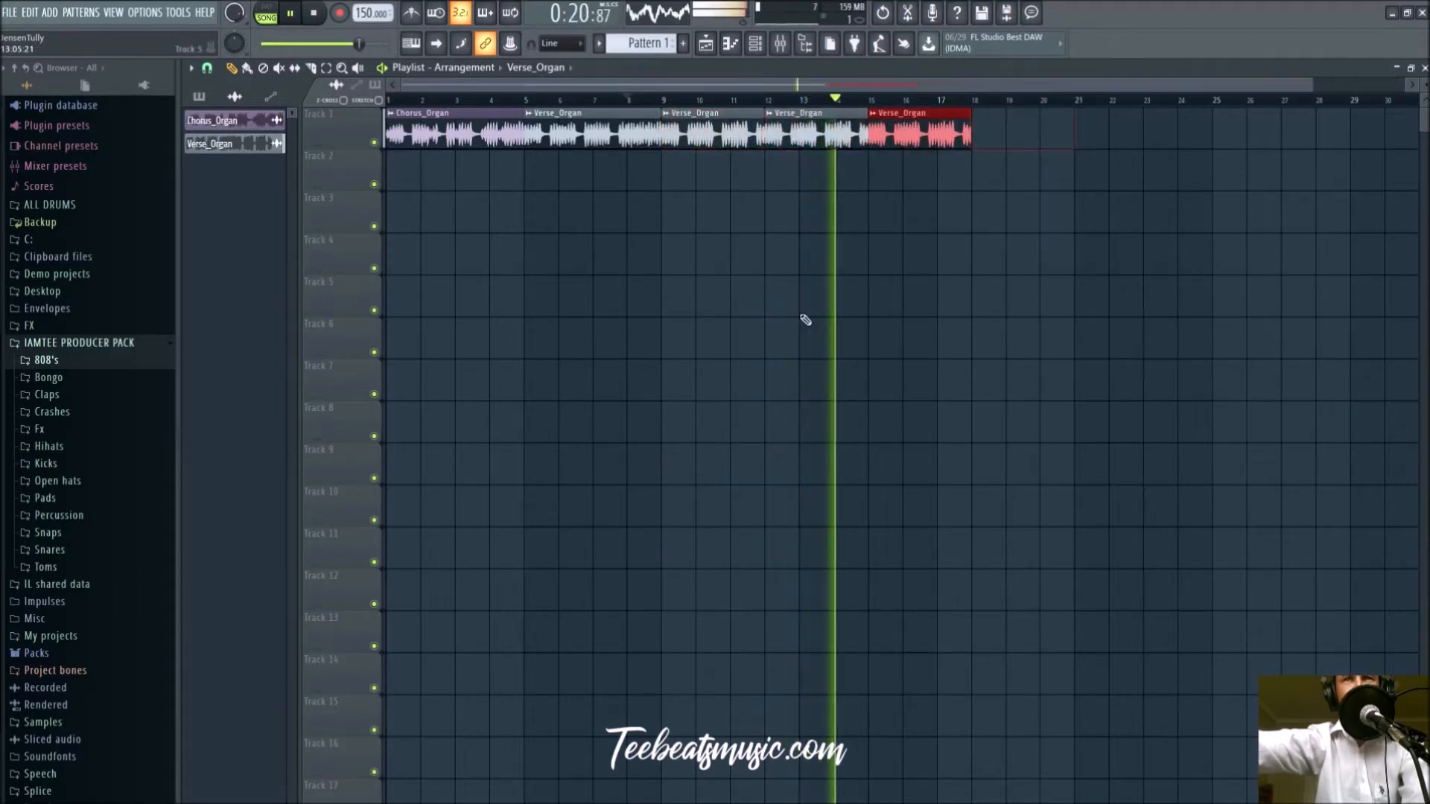
Add another Verse_Organ slice at bar 18 and copy the Chorus_Organ clip to bars 22 and 26 on Track 1
left_click(996, 137)
left_click_drag(496, 137, 1340, 143)
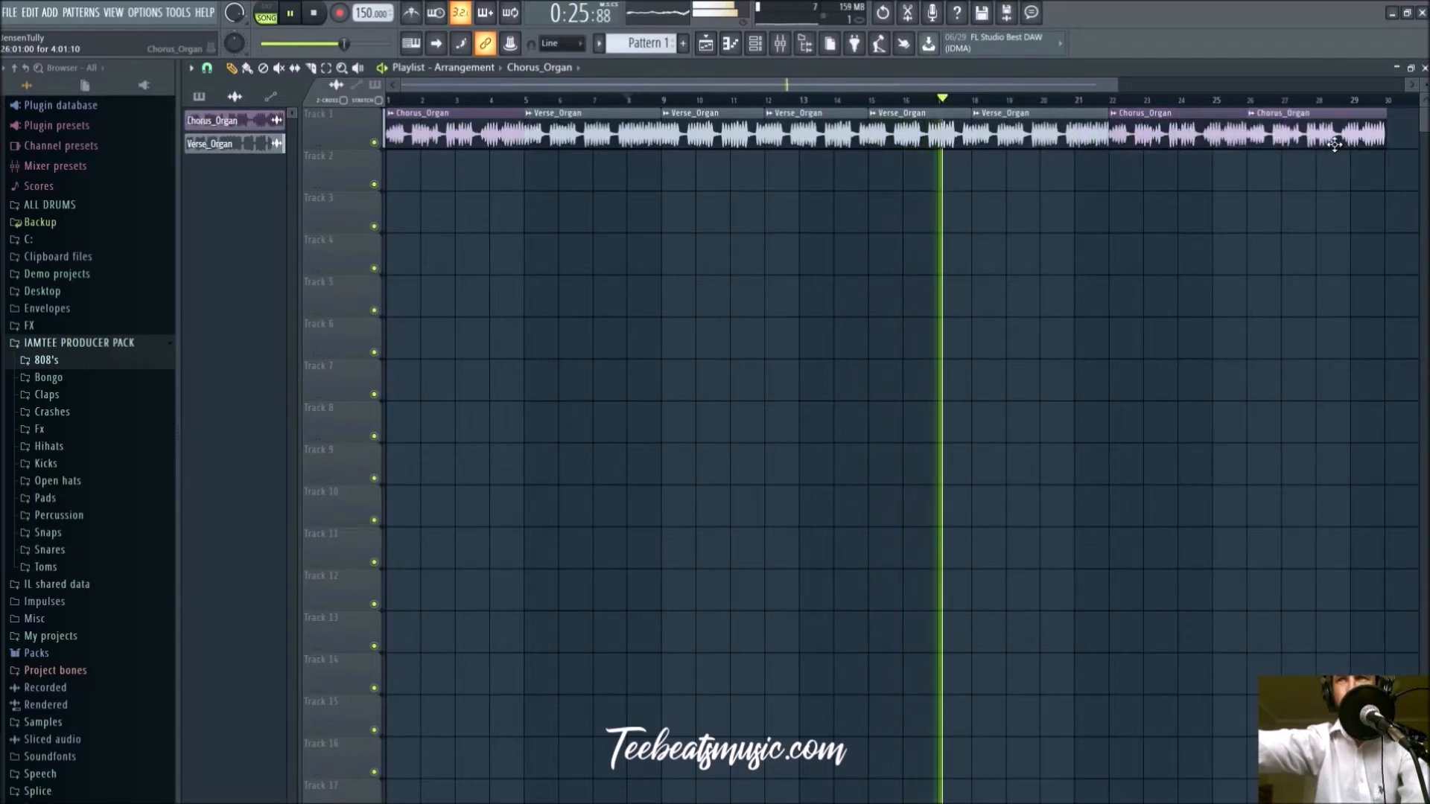
Add a hit on step 9 of the 420_Sn..pector channel and place Pattern 1 at bar 1 of Track 2
left_click(755, 46)
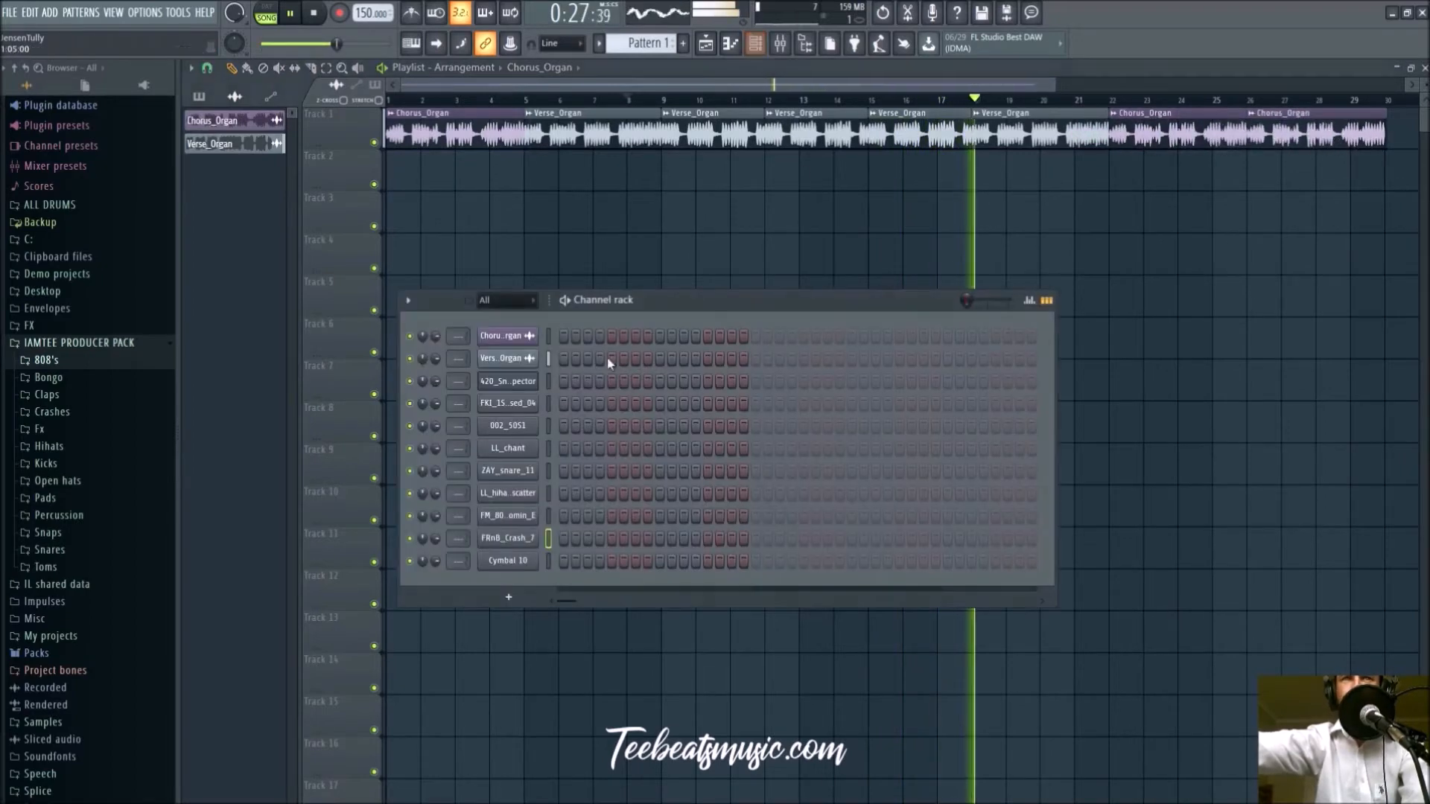
left_click(626, 41)
left_click(660, 383)
right_click(504, 187)
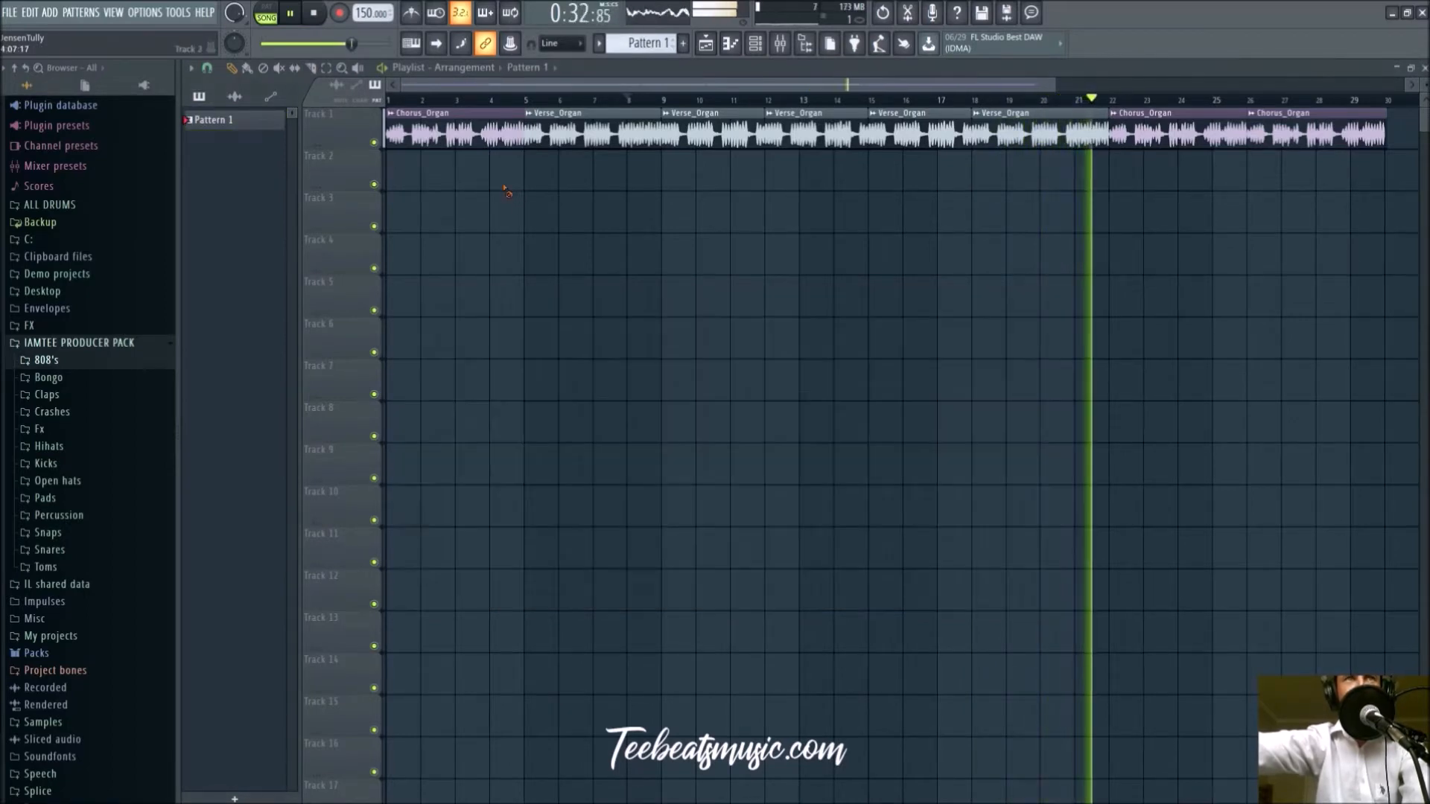
left_click(435, 171)
left_click_drag(434, 171, 403, 171)
key("space")
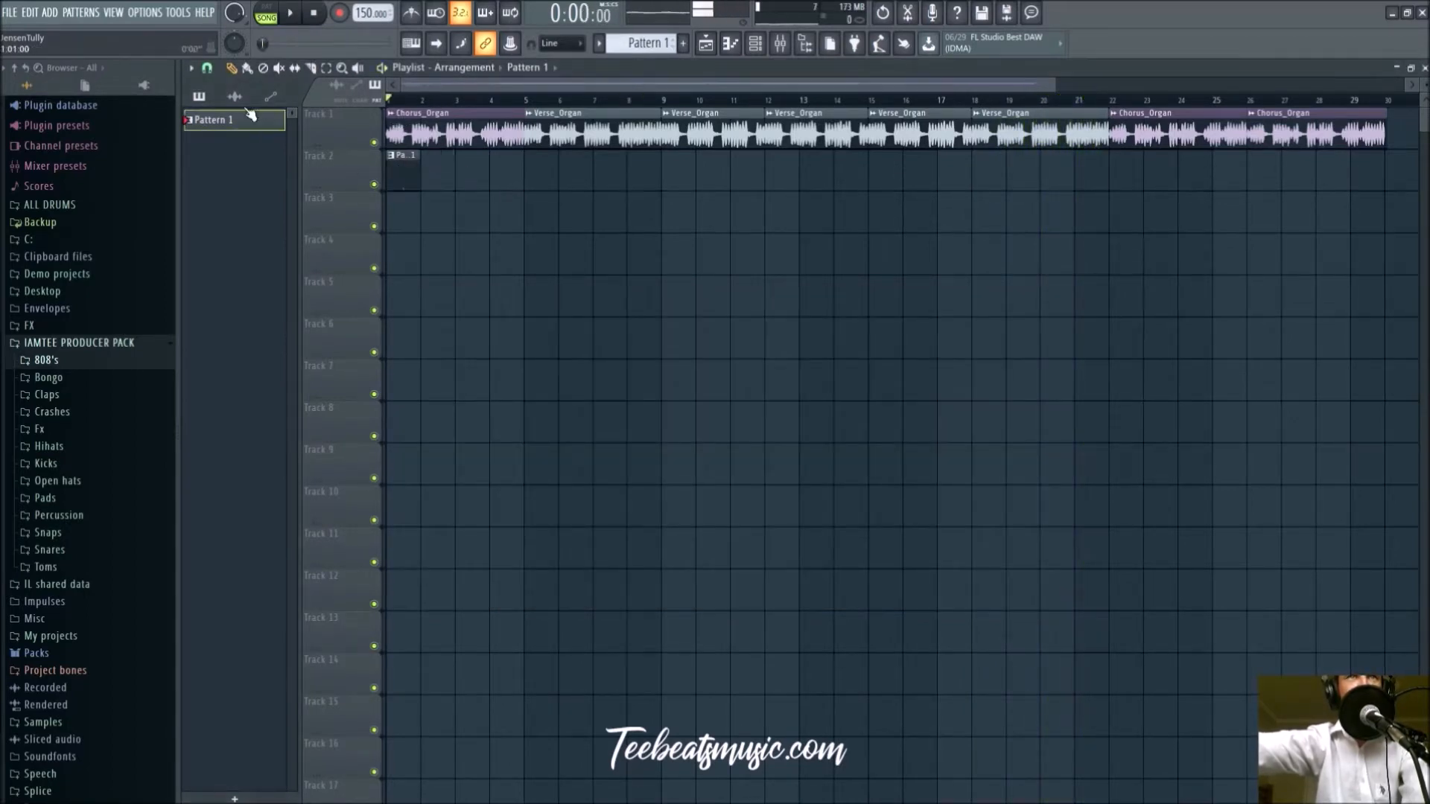
Play the arrangement and add a second 420_Sn..pector hit on step 25 of Pattern 1
key("space")
left_click(704, 45)
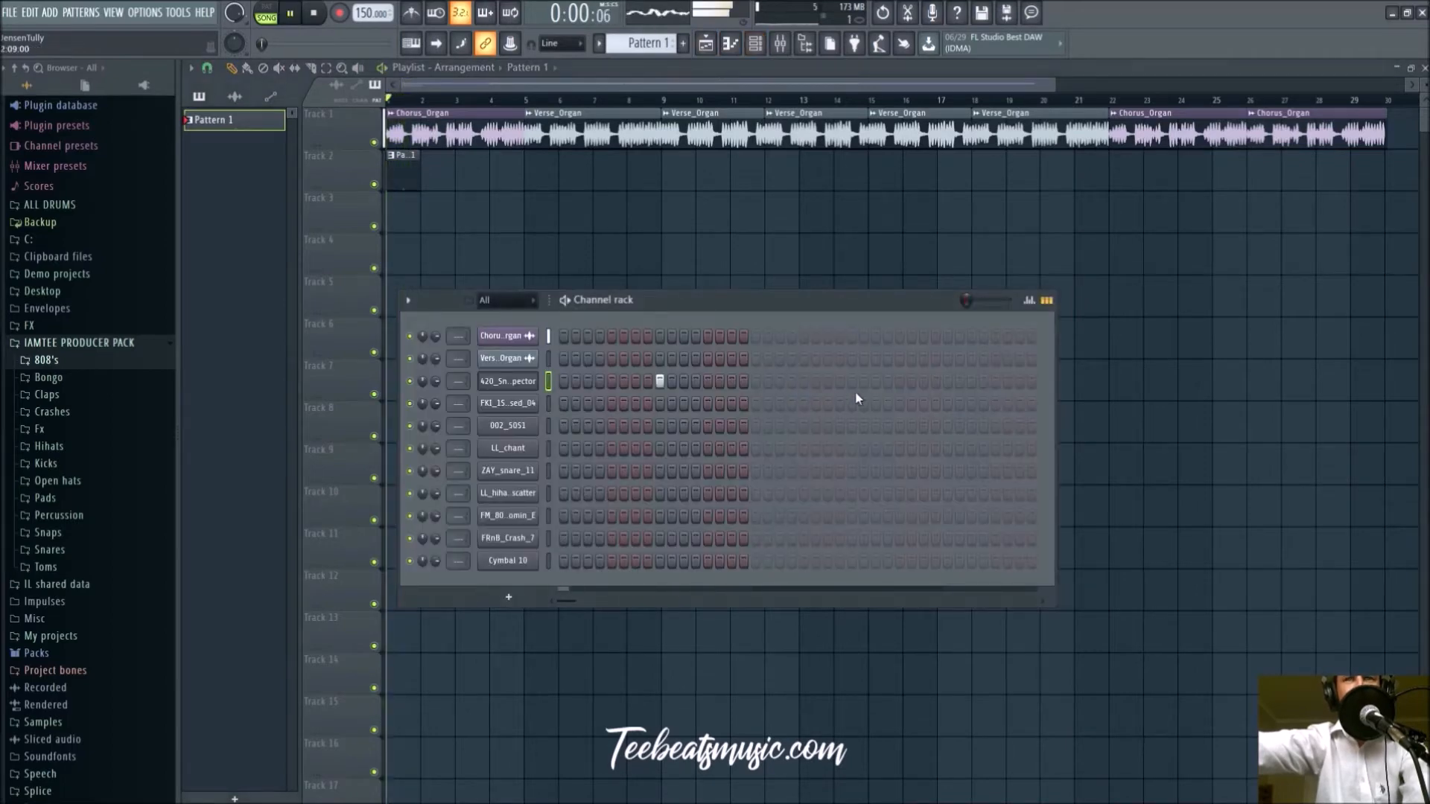
left_click(852, 382)
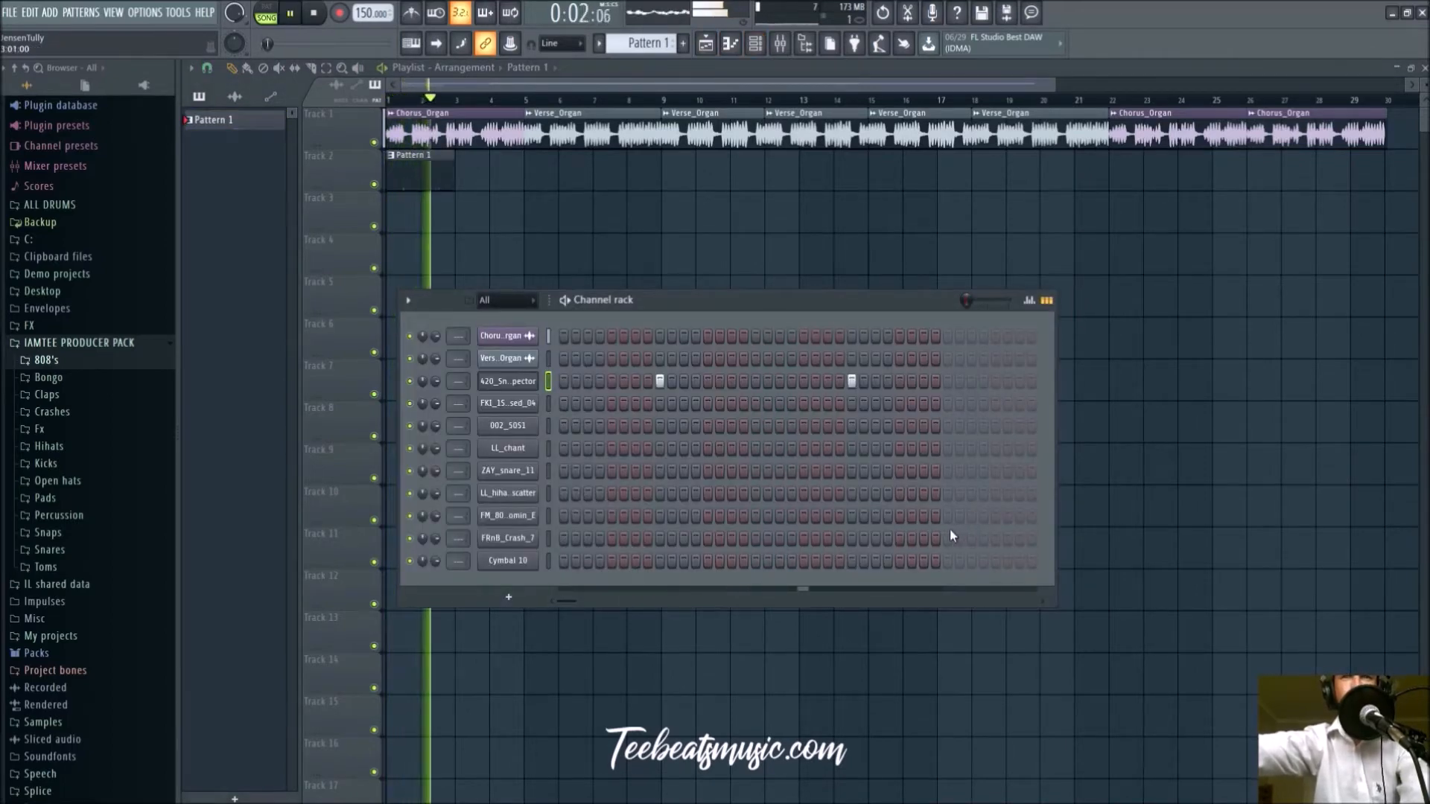
Repeat Pattern 1 end to end along Track 2, with the last copy starting at bar 29
left_click_drag(405, 178, 477, 180)
left_click_drag(636, 212, 462, 188)
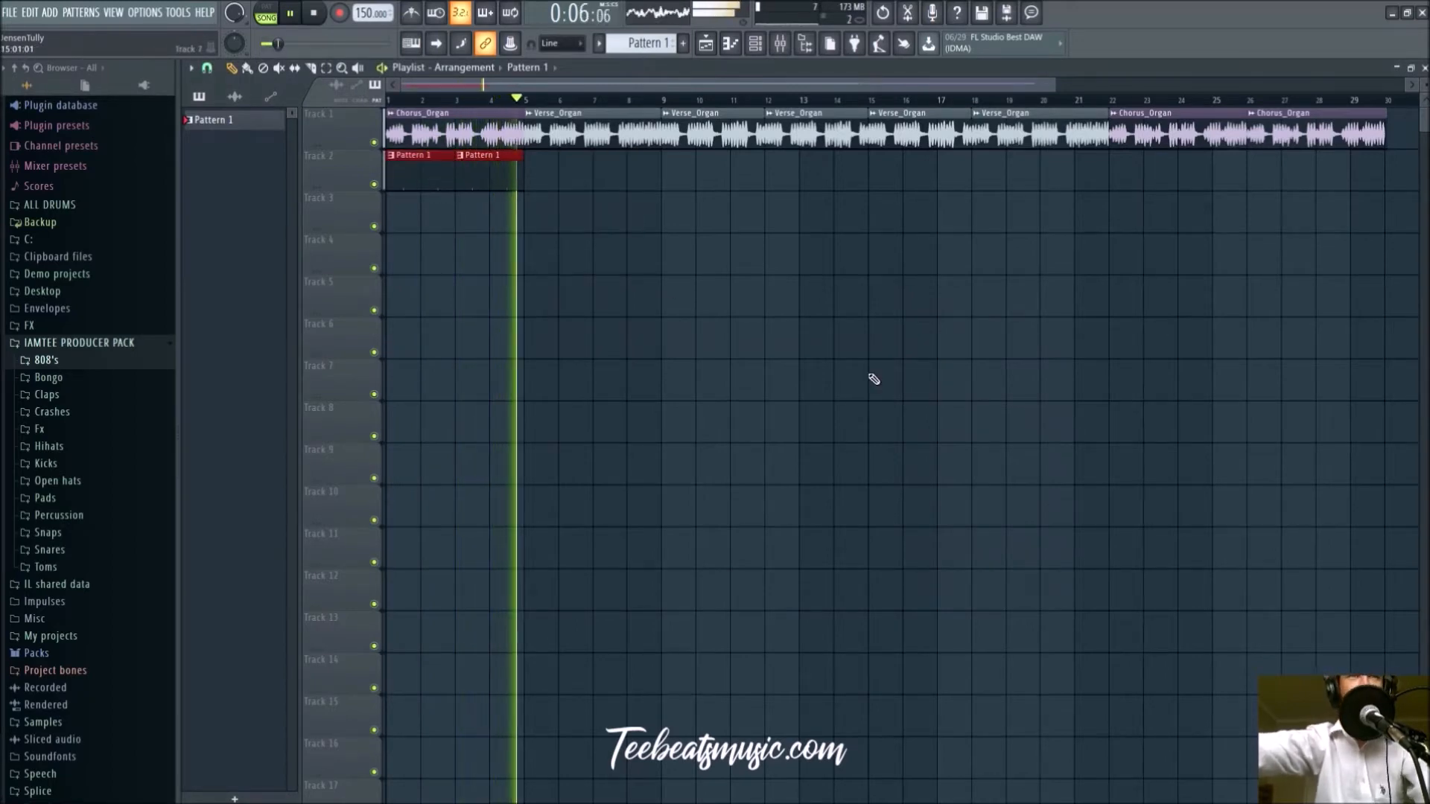
key("ctrl+b")
key("ctrl+b")
key("ctrl+b")
key("ctrl+b")
key("ctrl+b")
key("ctrl+b")
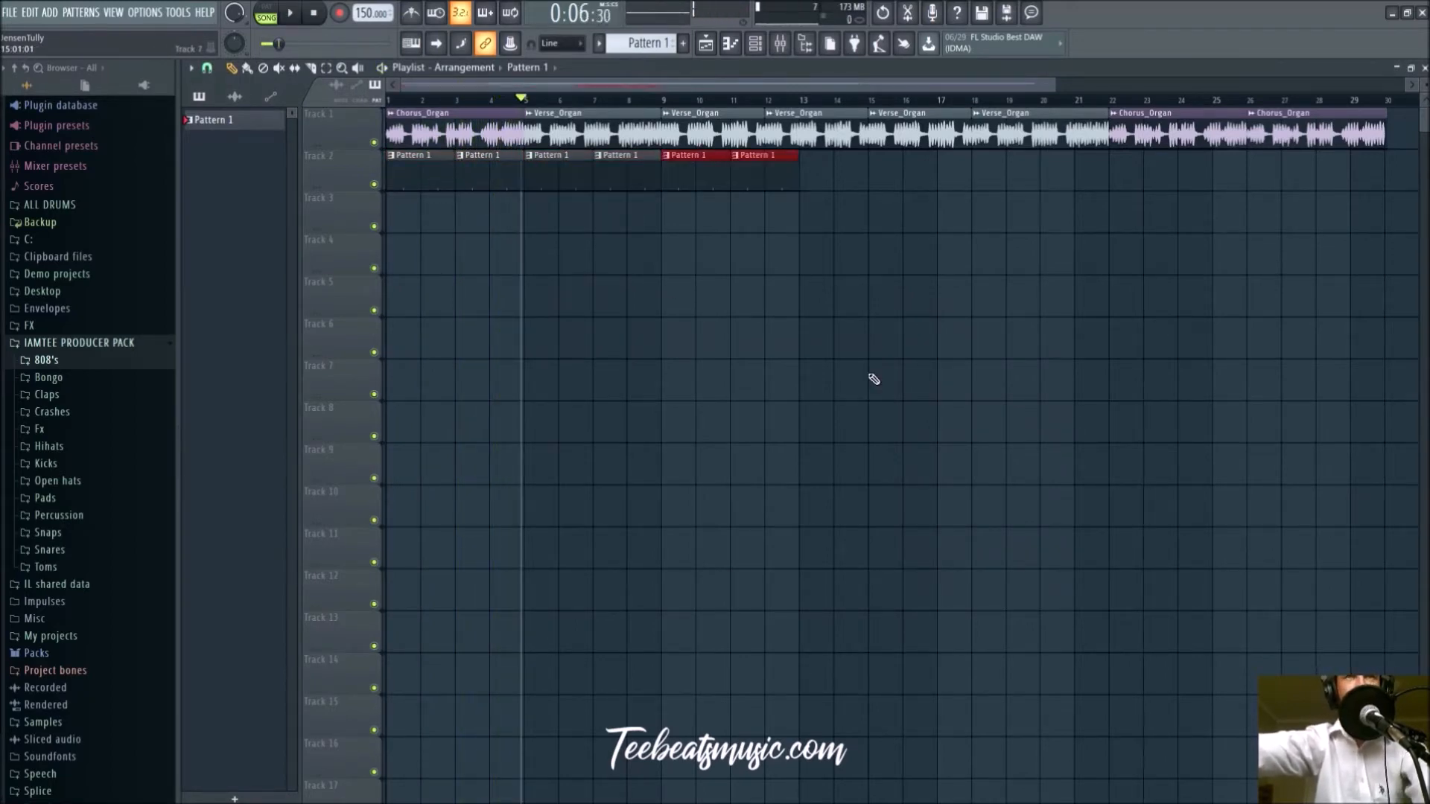
scroll(874, 379, "down", 2)
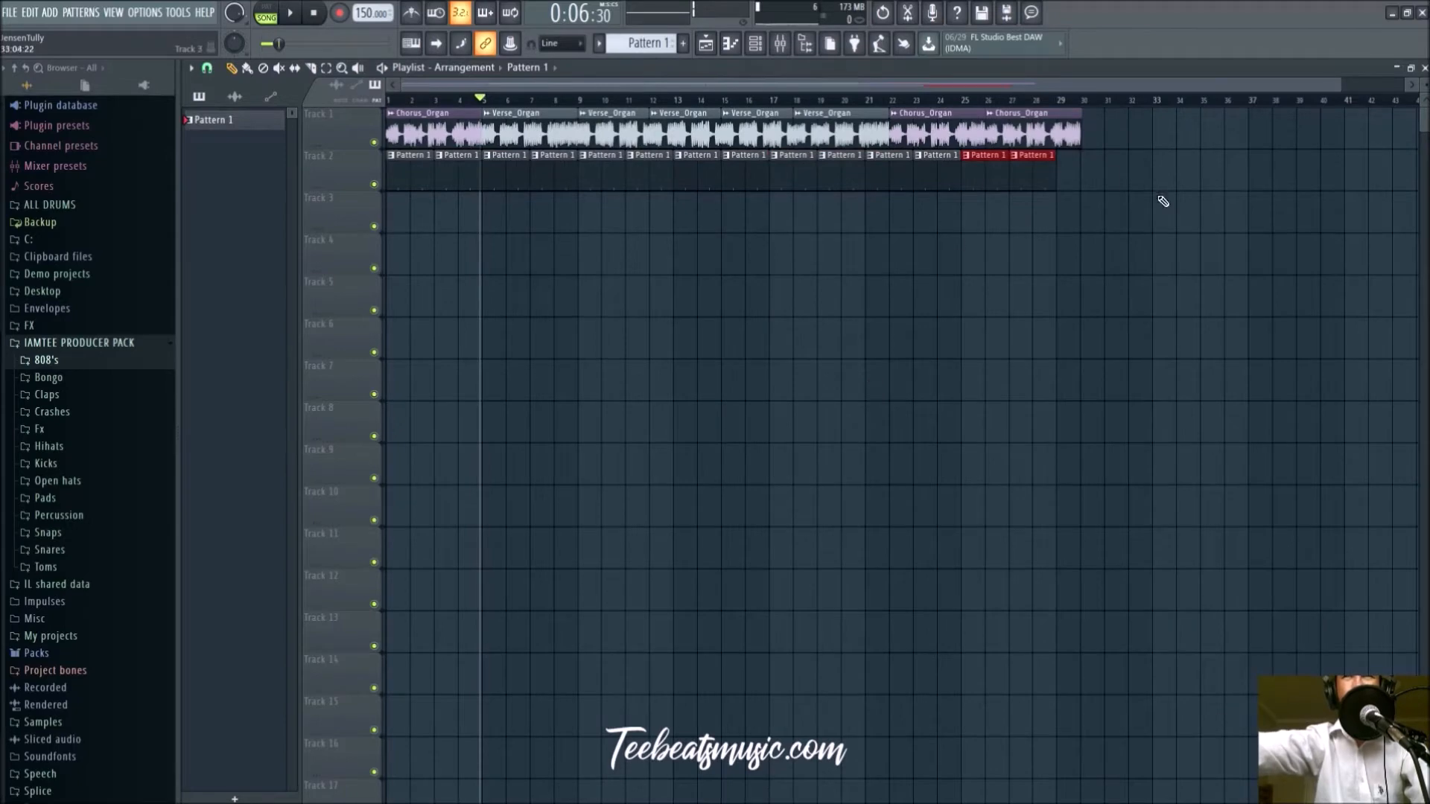
left_click(1163, 201, "ctrl")
left_click_drag(1041, 185, 1092, 186)
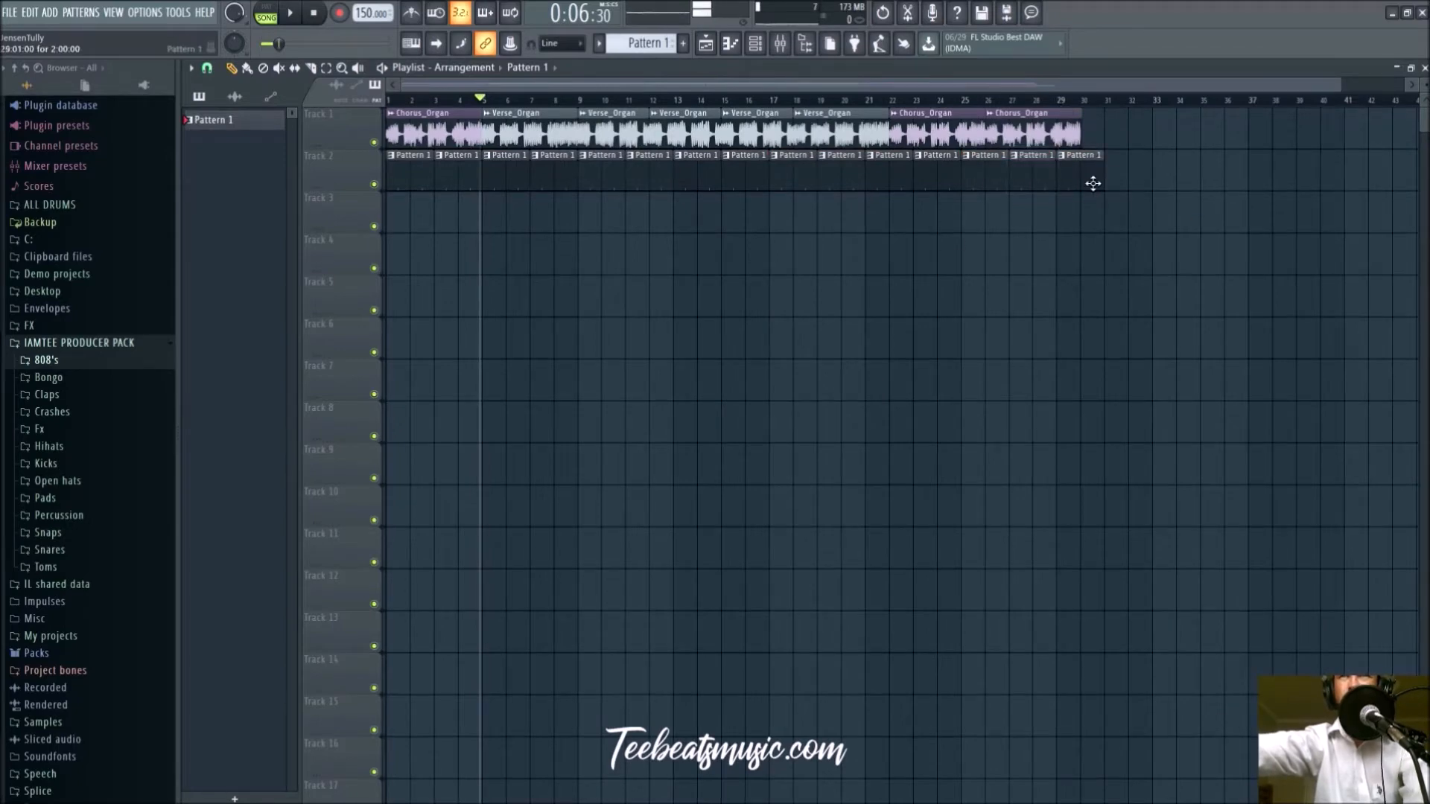
Play the arrangement from the start and switch the Channel rack to the empty Pattern 2
key("space")
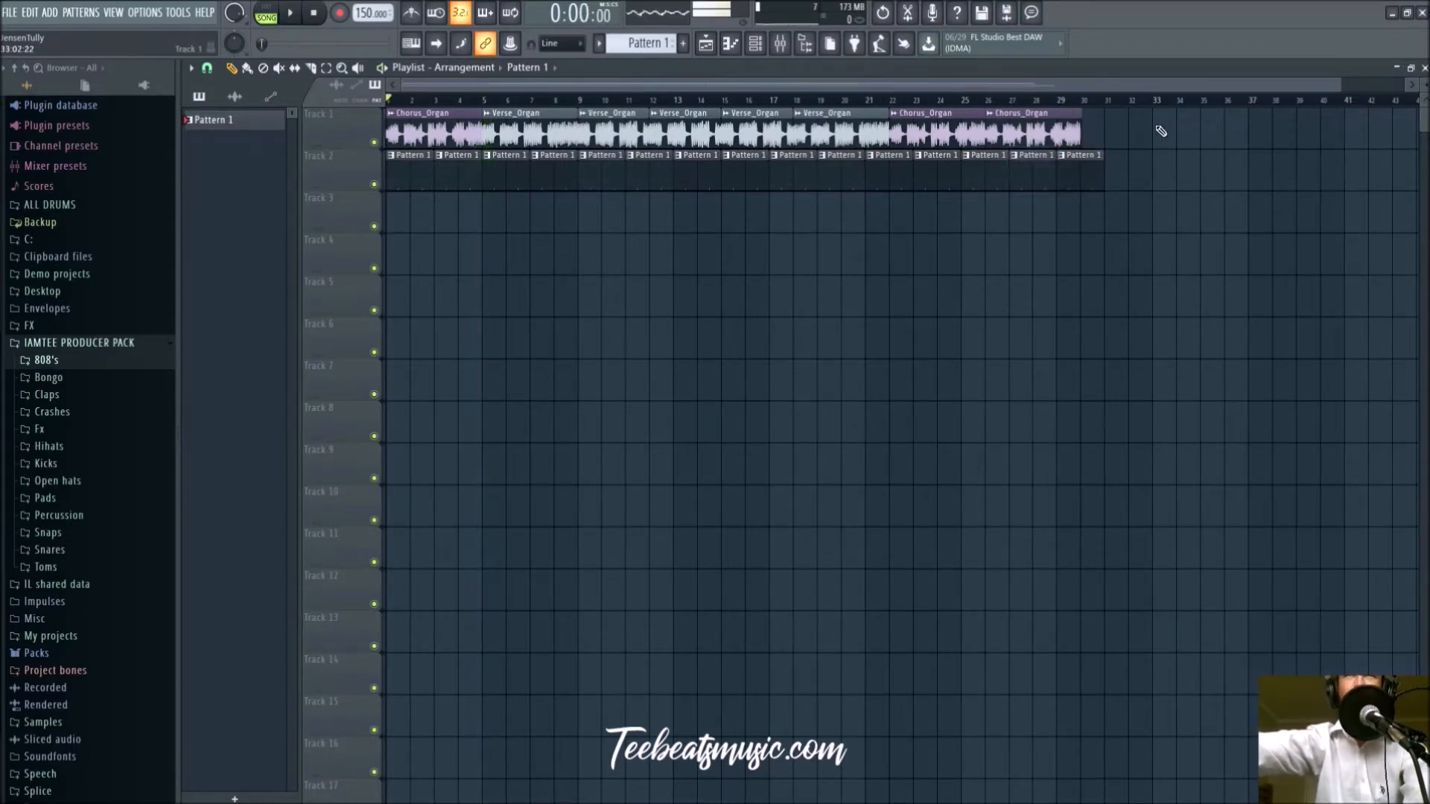
key("space")
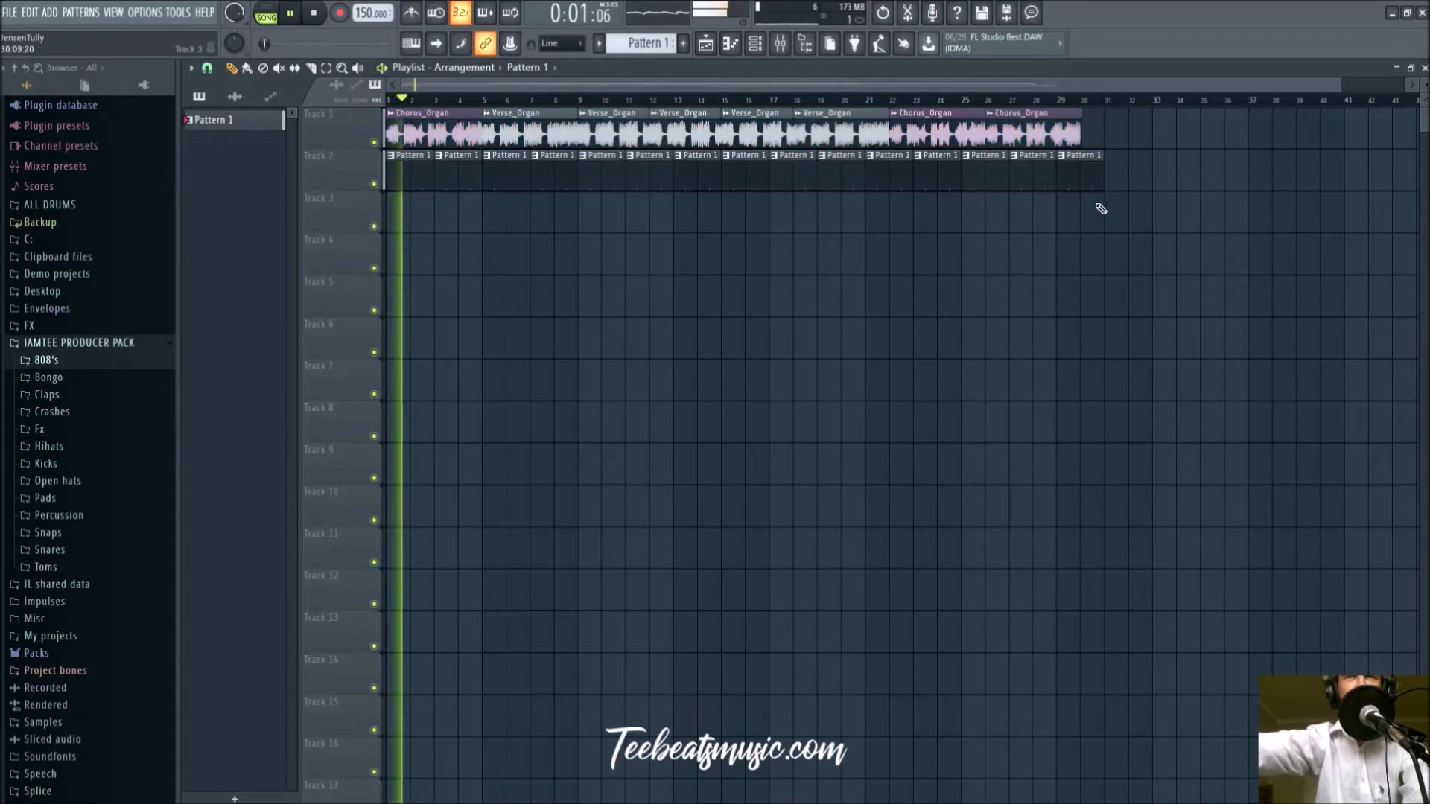
left_click(770, 47)
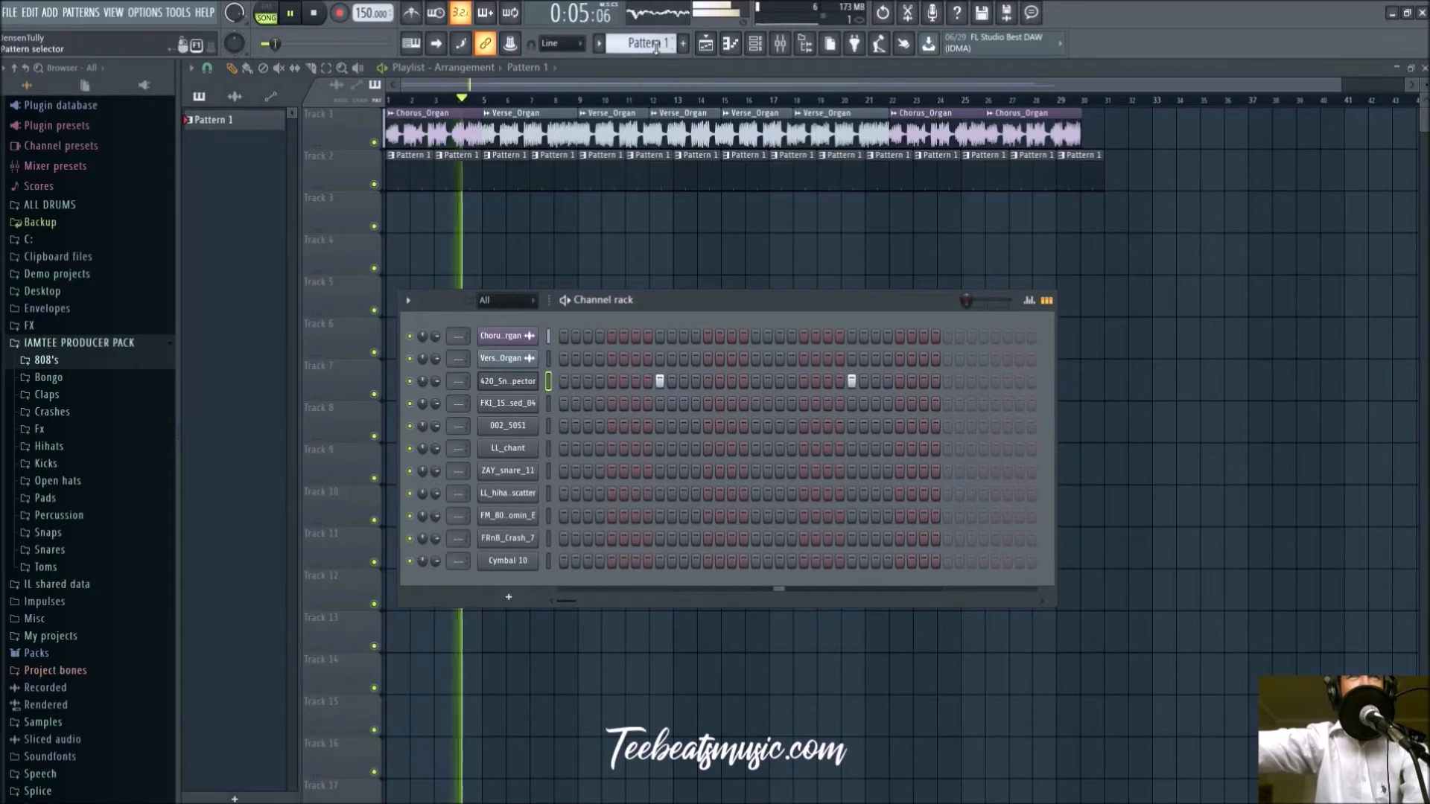
scroll(656, 46, "up", 1)
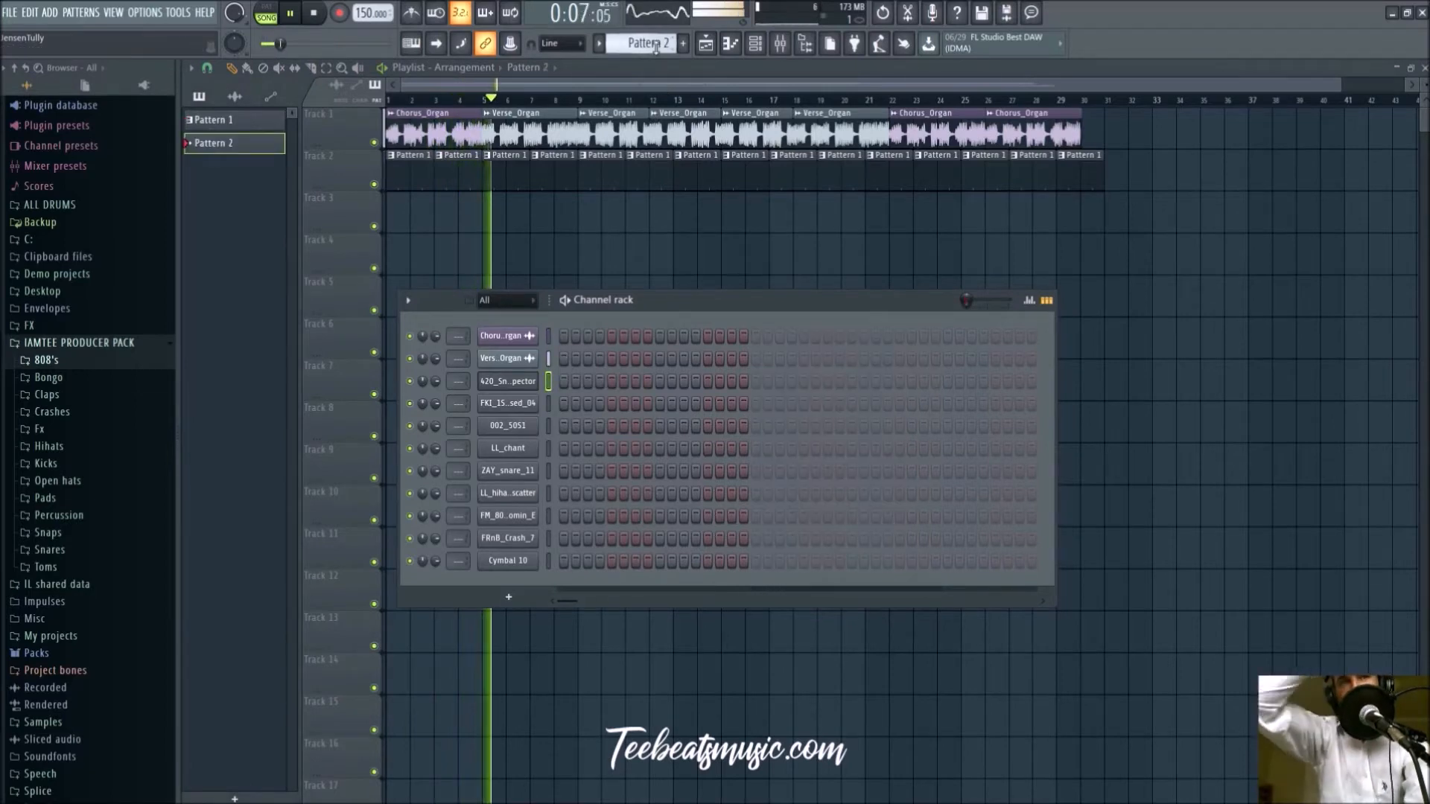
key("space")
Review the FKI_1ST_SMITTY_hihat_closed_04 sample and set its echo delay to 1 echo with about 17% feedback
left_click(528, 405)
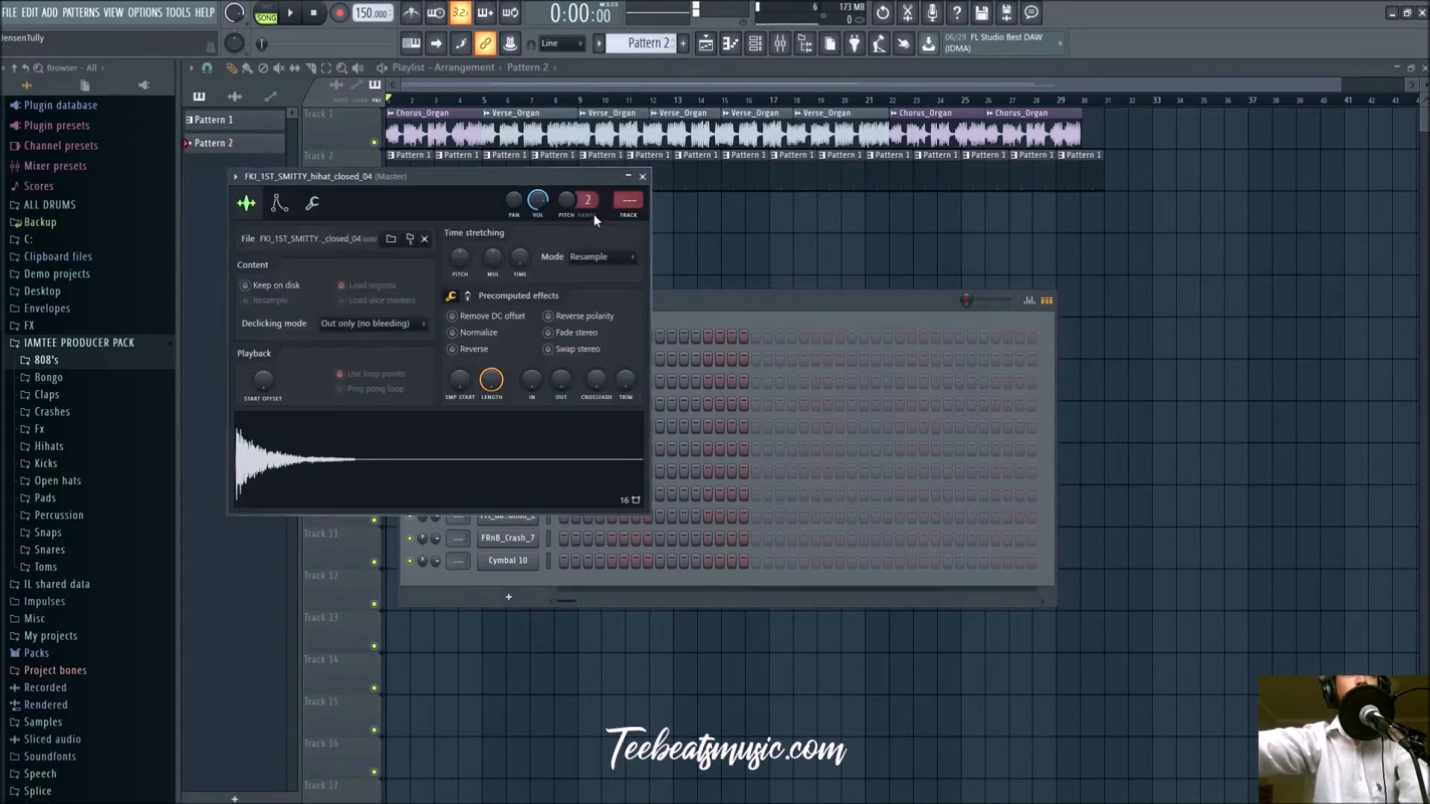
left_click(326, 206)
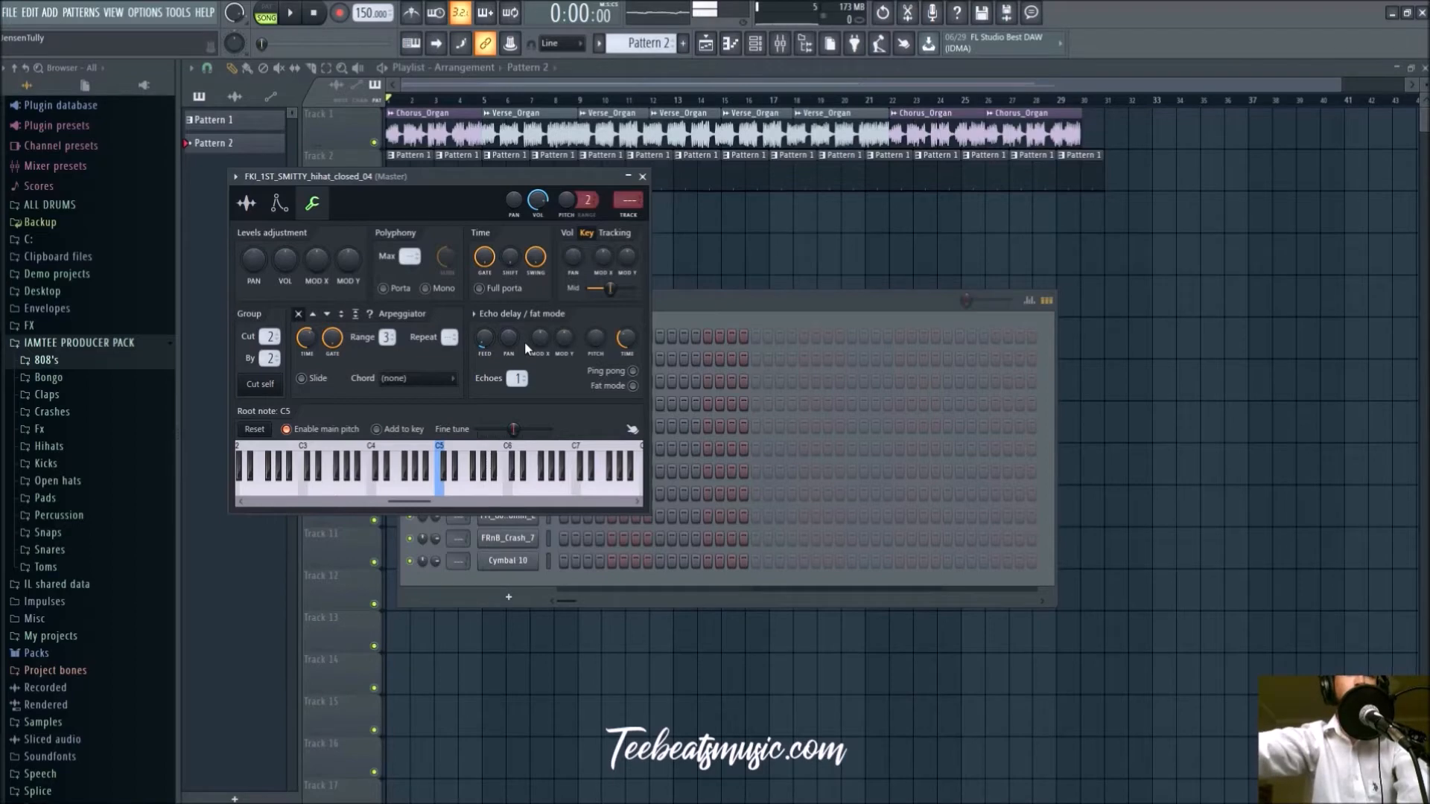
left_click(247, 203)
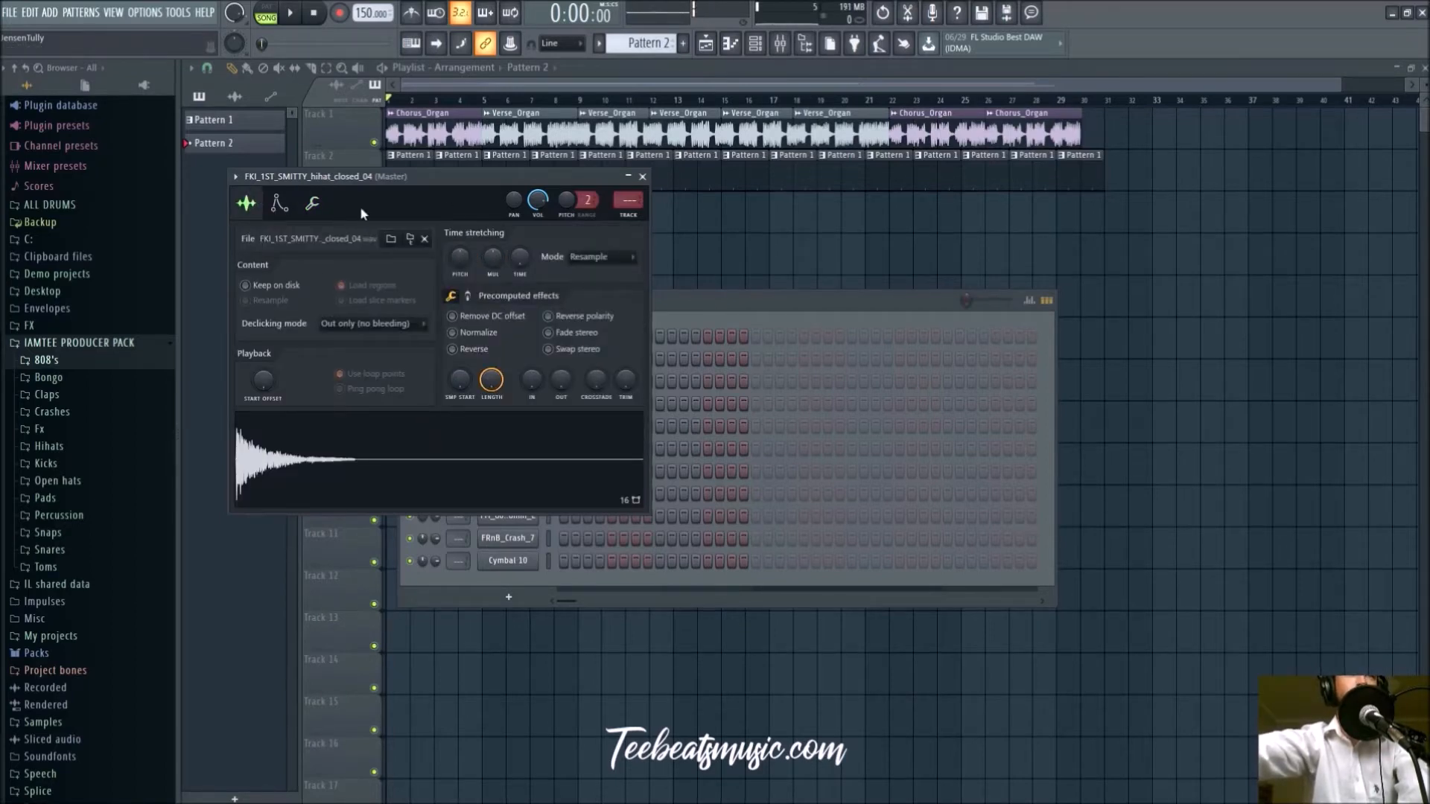
left_click(312, 202)
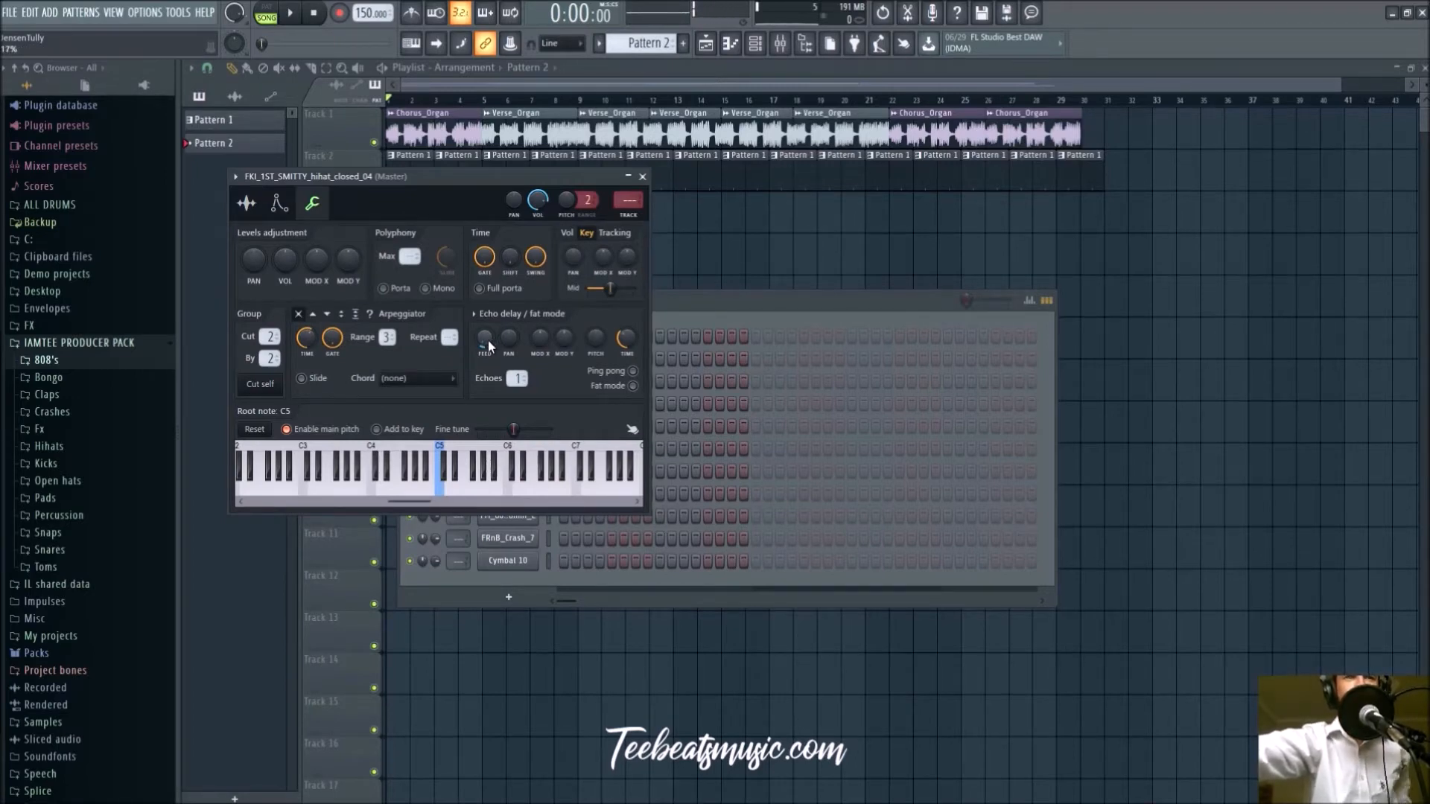
left_click(250, 205)
left_click(382, 469)
left_click(312, 202)
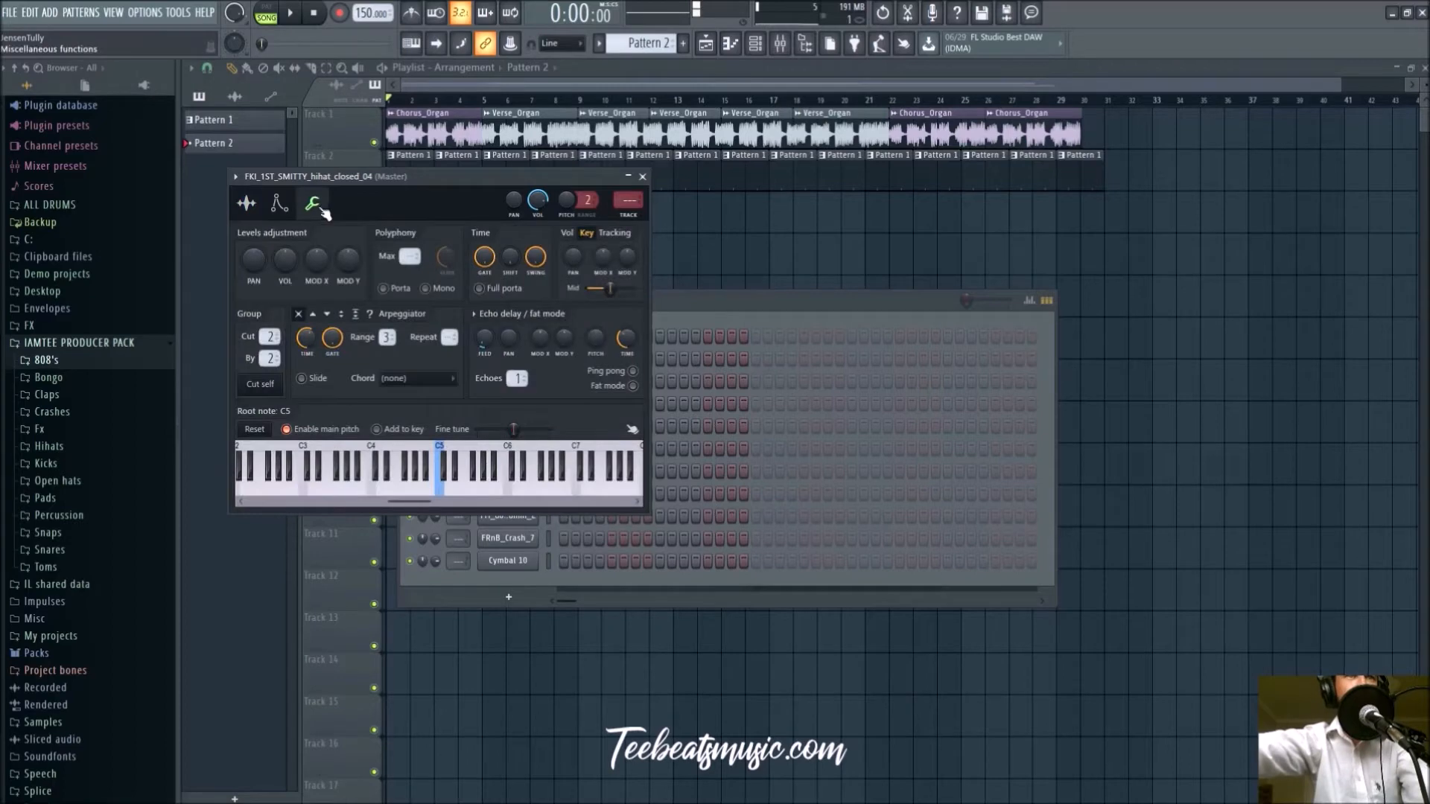
left_click(641, 177)
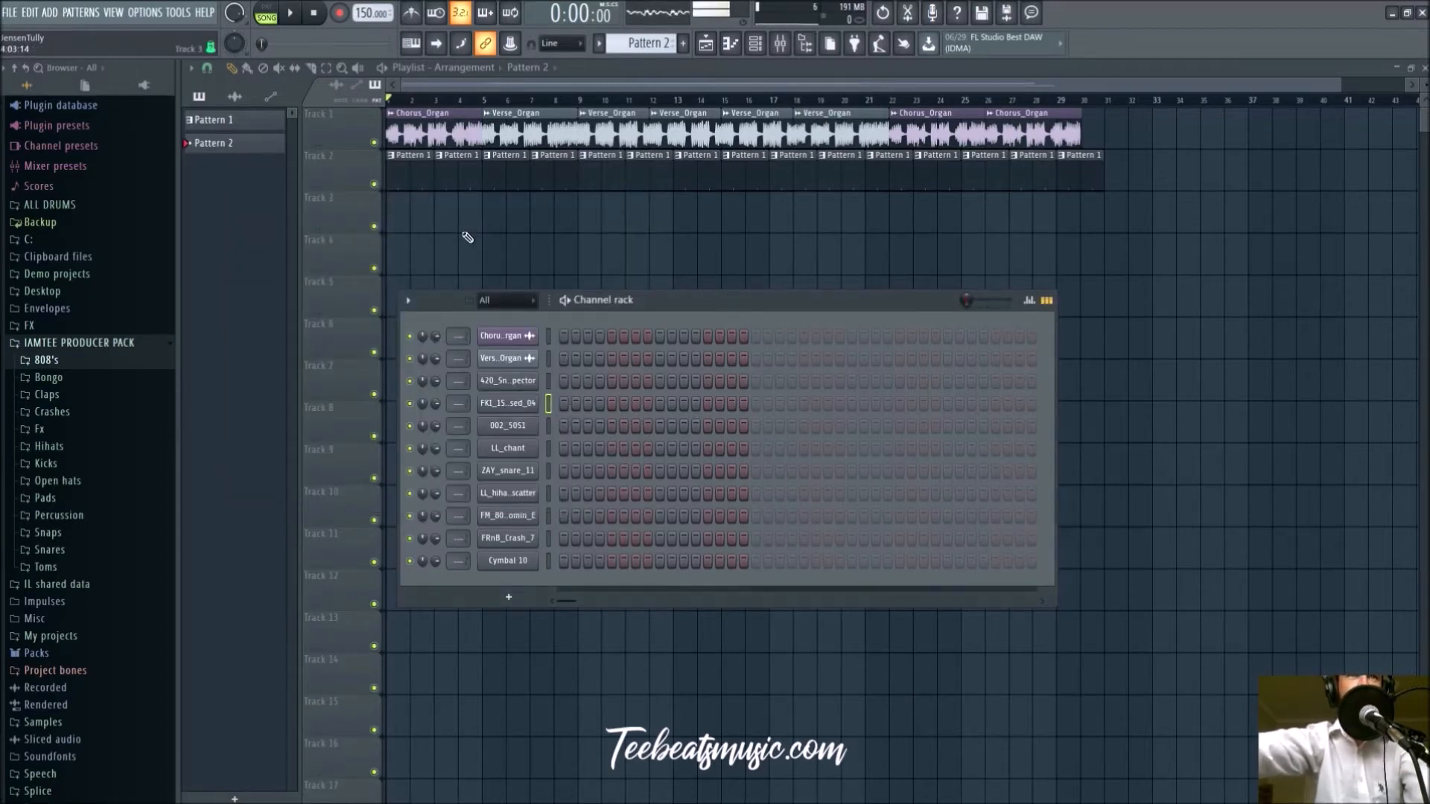
Fill every fourth step of the closed hi-hat channel across 32 steps and place Pattern 2 at bar 1 of Track 3
key("F6")
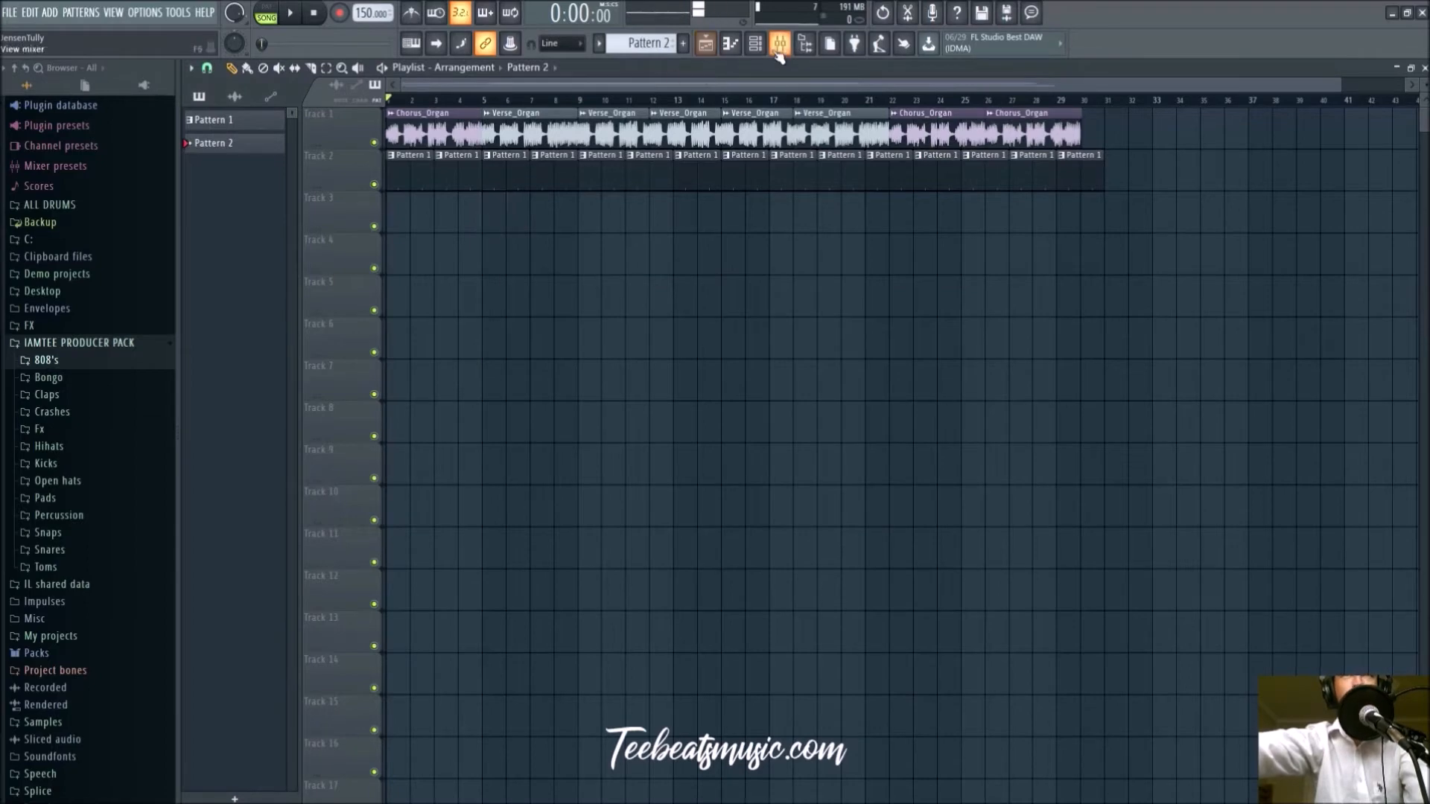
left_click(754, 43)
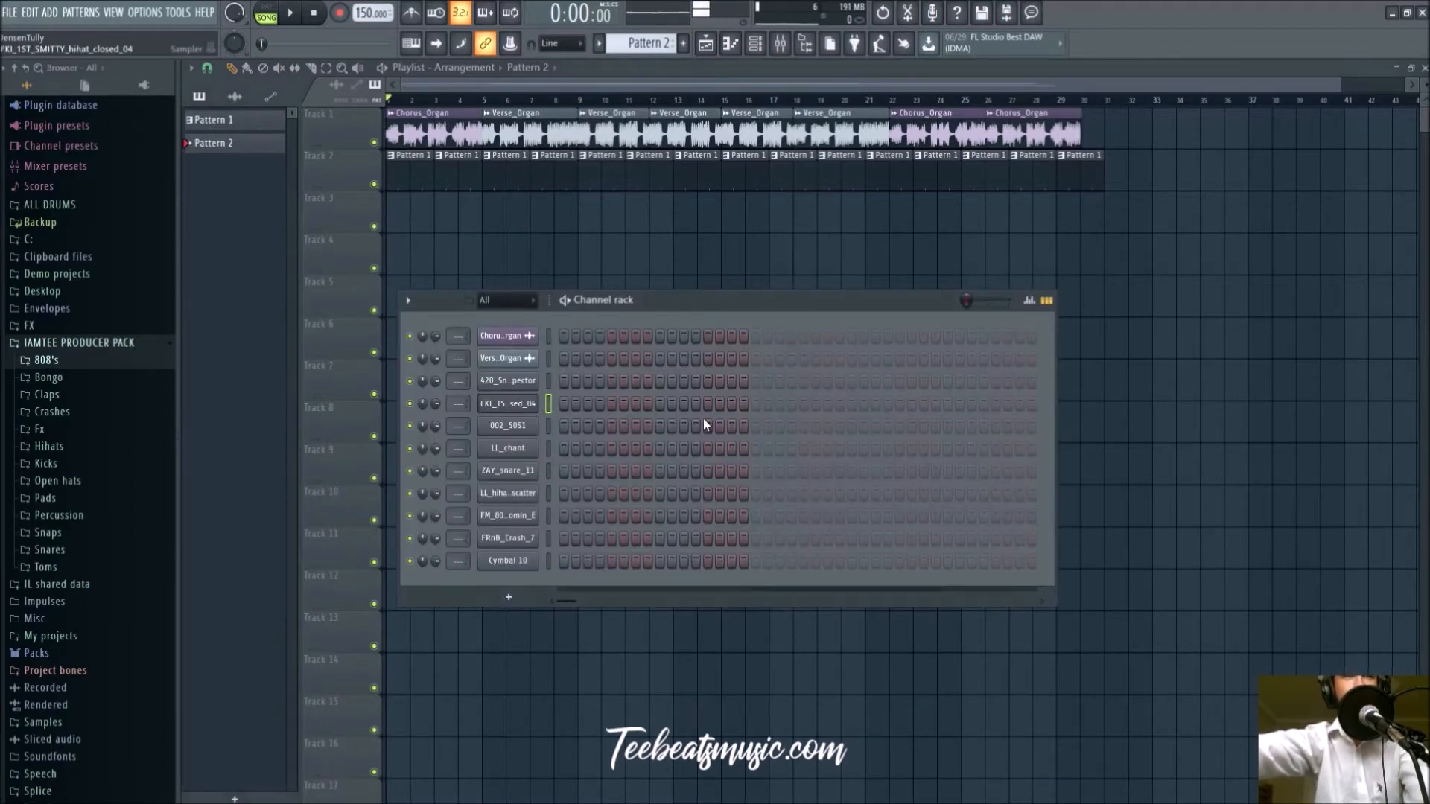
key("ctrl+v")
key("F6")
left_click_drag(473, 217, 395, 217)
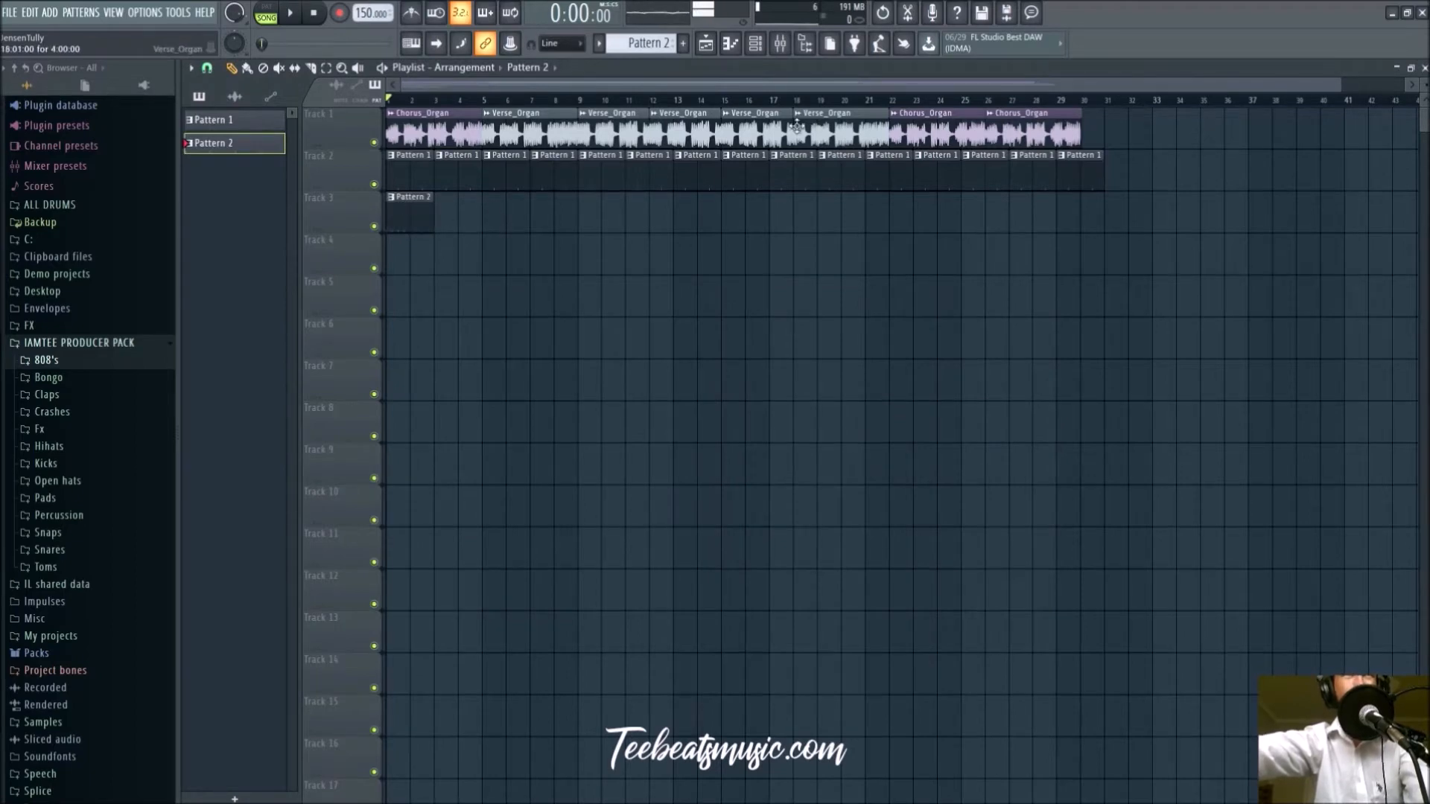
left_click(755, 43)
left_click(756, 403)
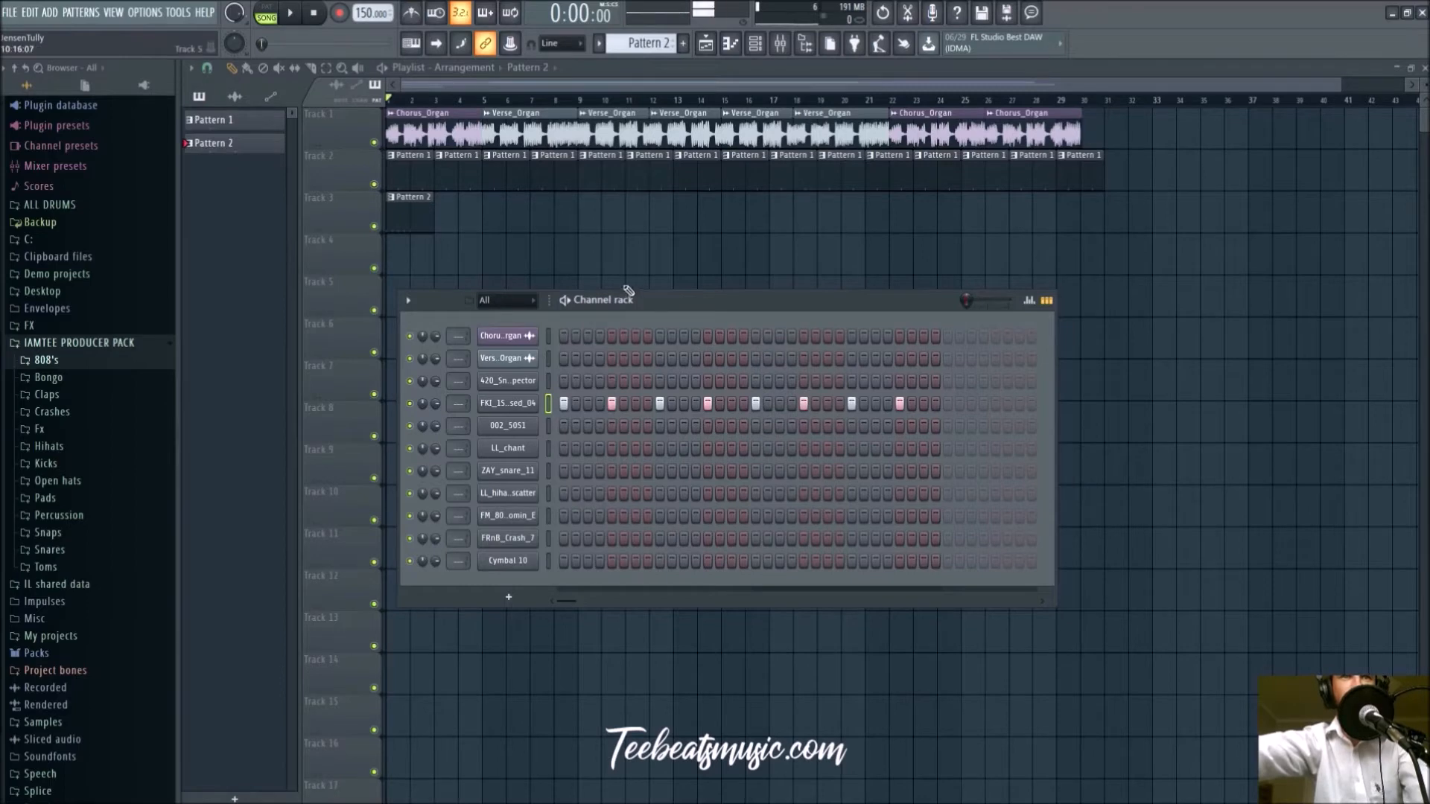
Play the arrangement and copy the Pattern 2 clip to bars 3 and 5 on Track 3
key("F6")
key("space")
left_click_drag(412, 213, 546, 206)
key("space")
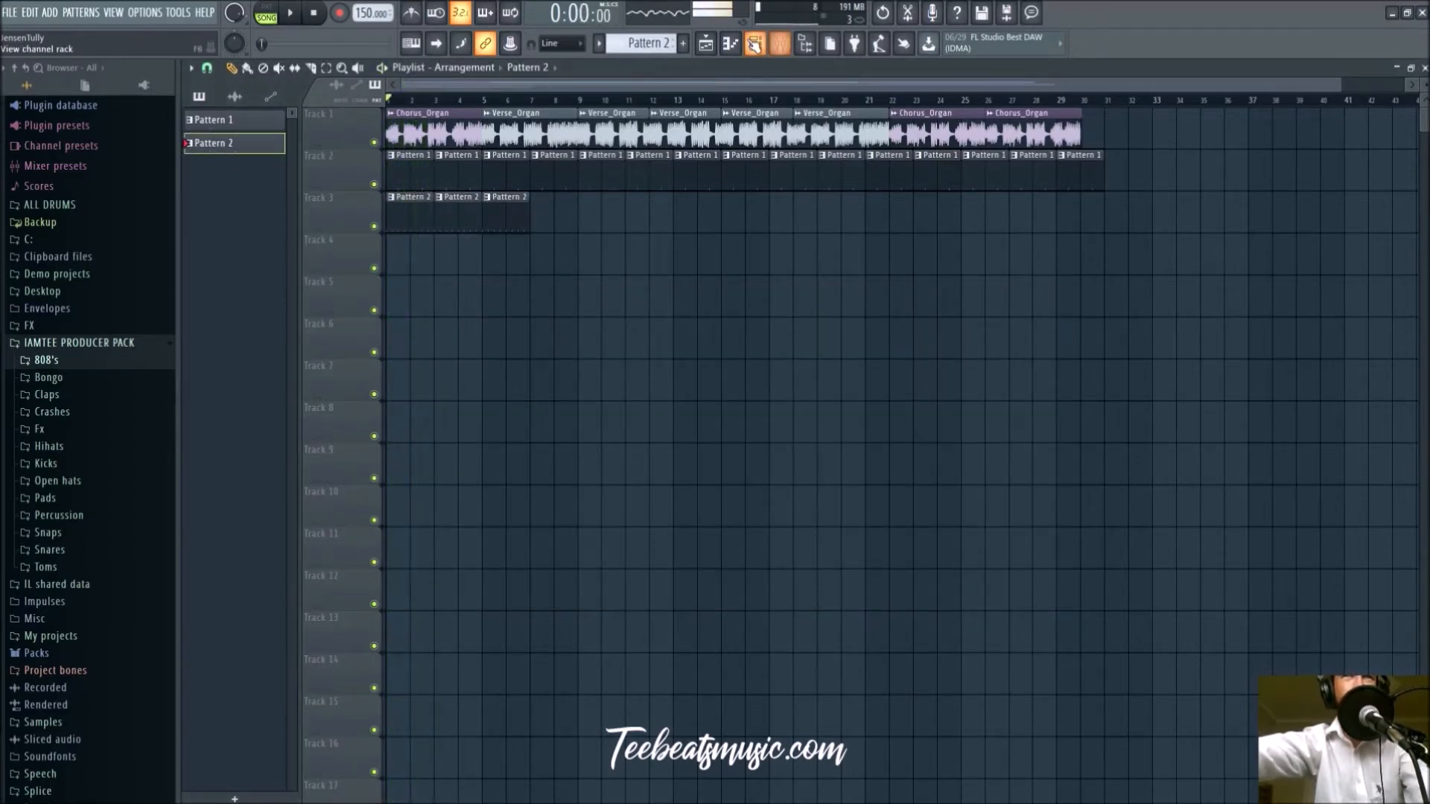
Adjust the closed hi-hat's echo delay feedback to about 15% and listen to it in the arrangement
left_click(756, 43)
left_click(535, 403)
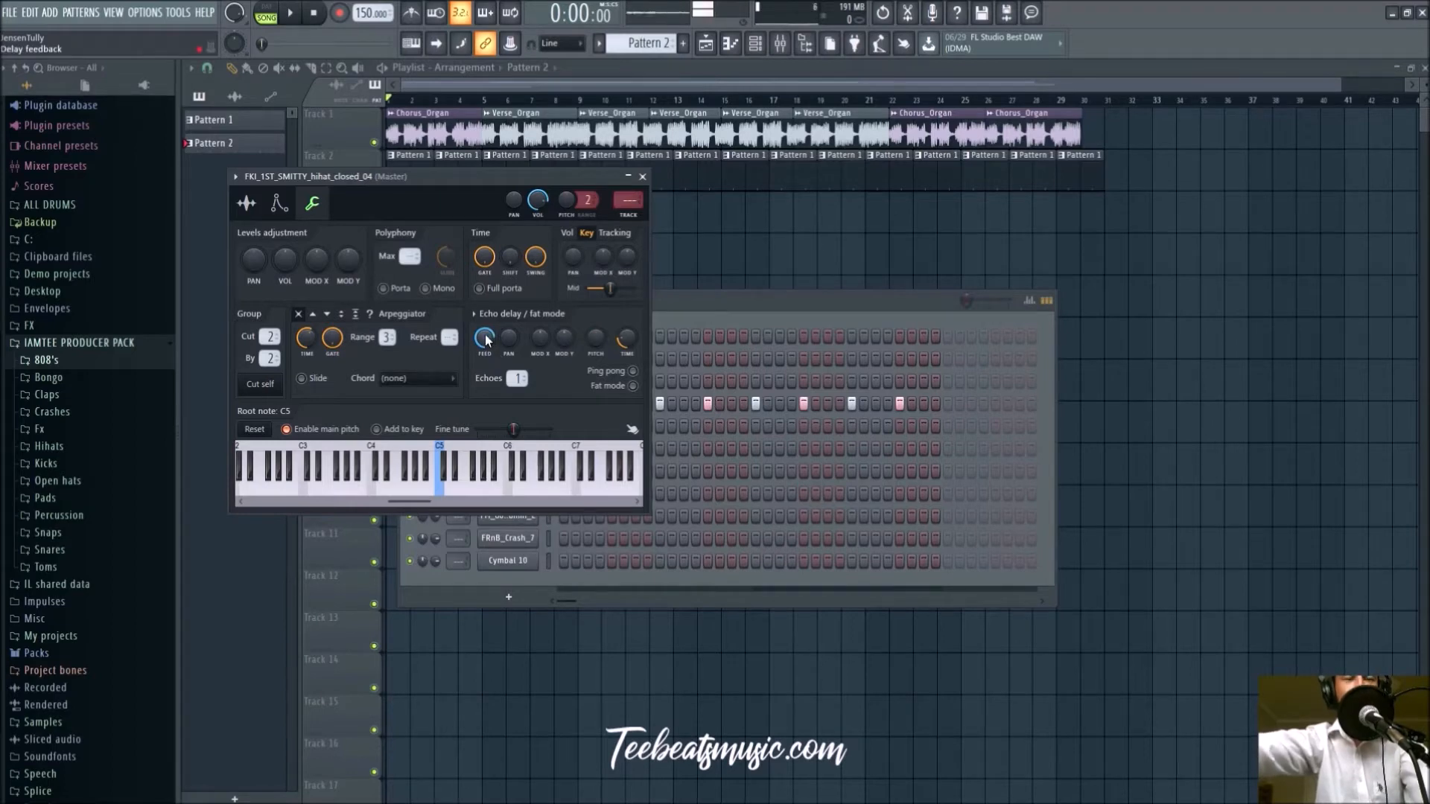
key("space")
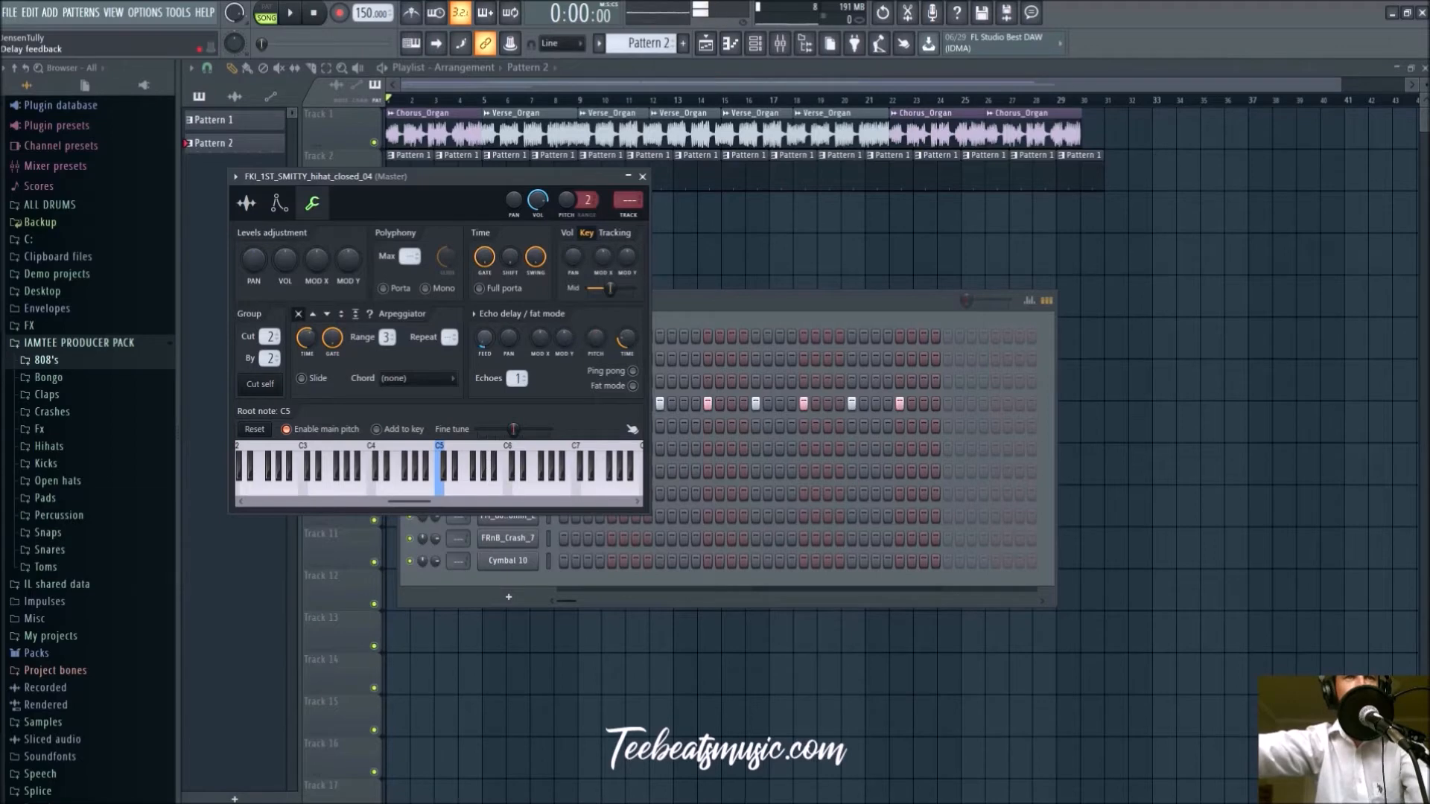
key("space")
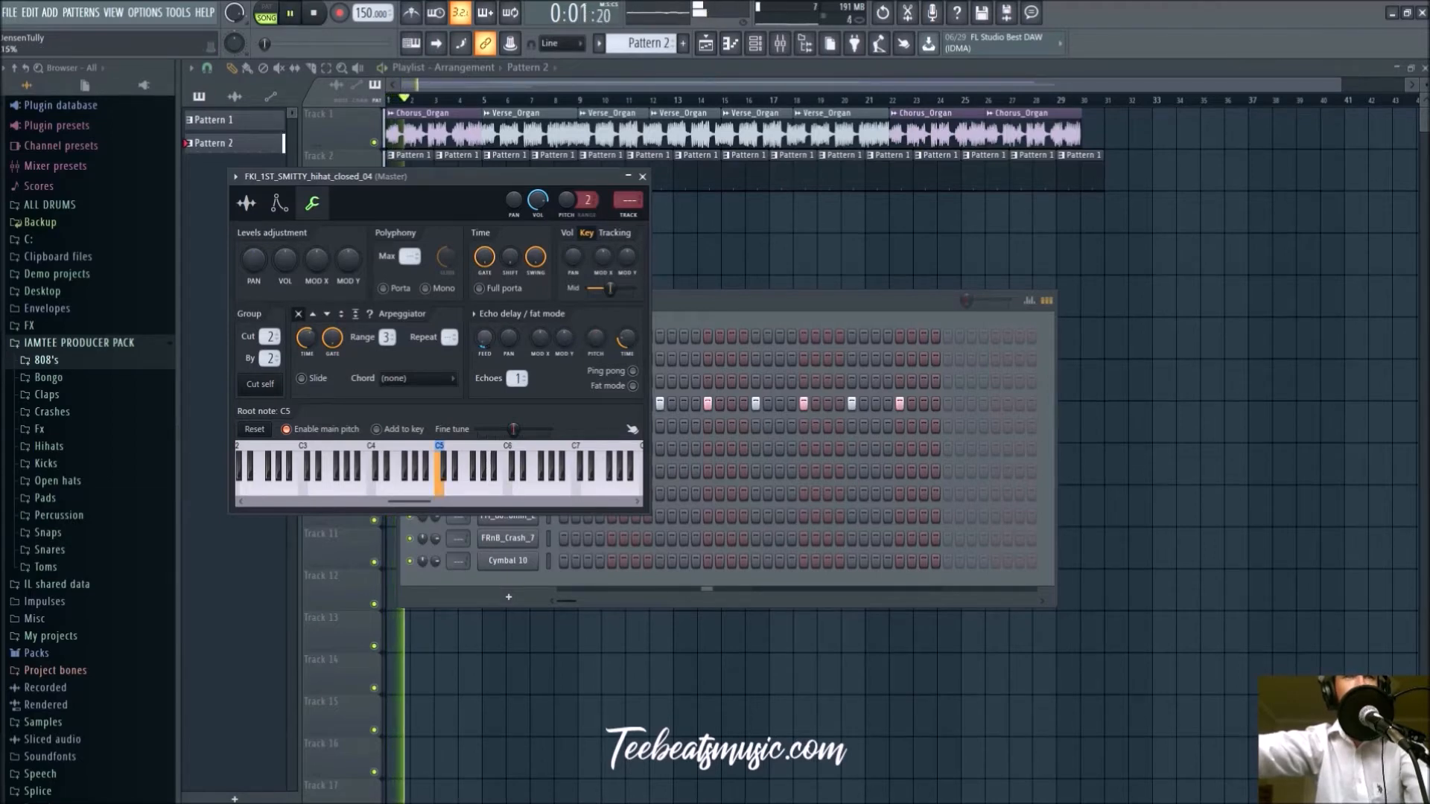
key("space")
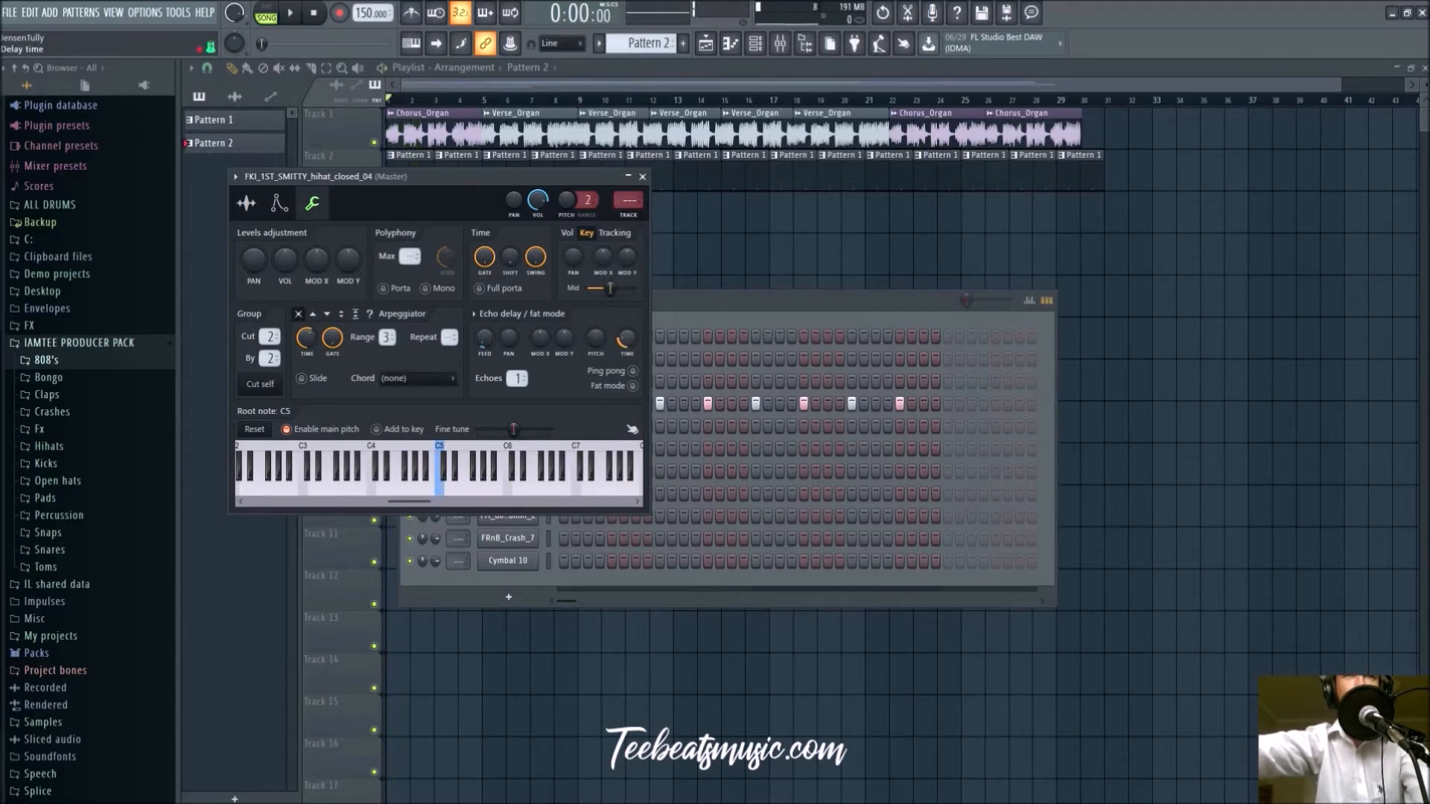
Adjust the hi-hat echo's delay time while playing the arrangement, trying 0:23 and 4:00
left_click_drag(630, 331, 630, 335)
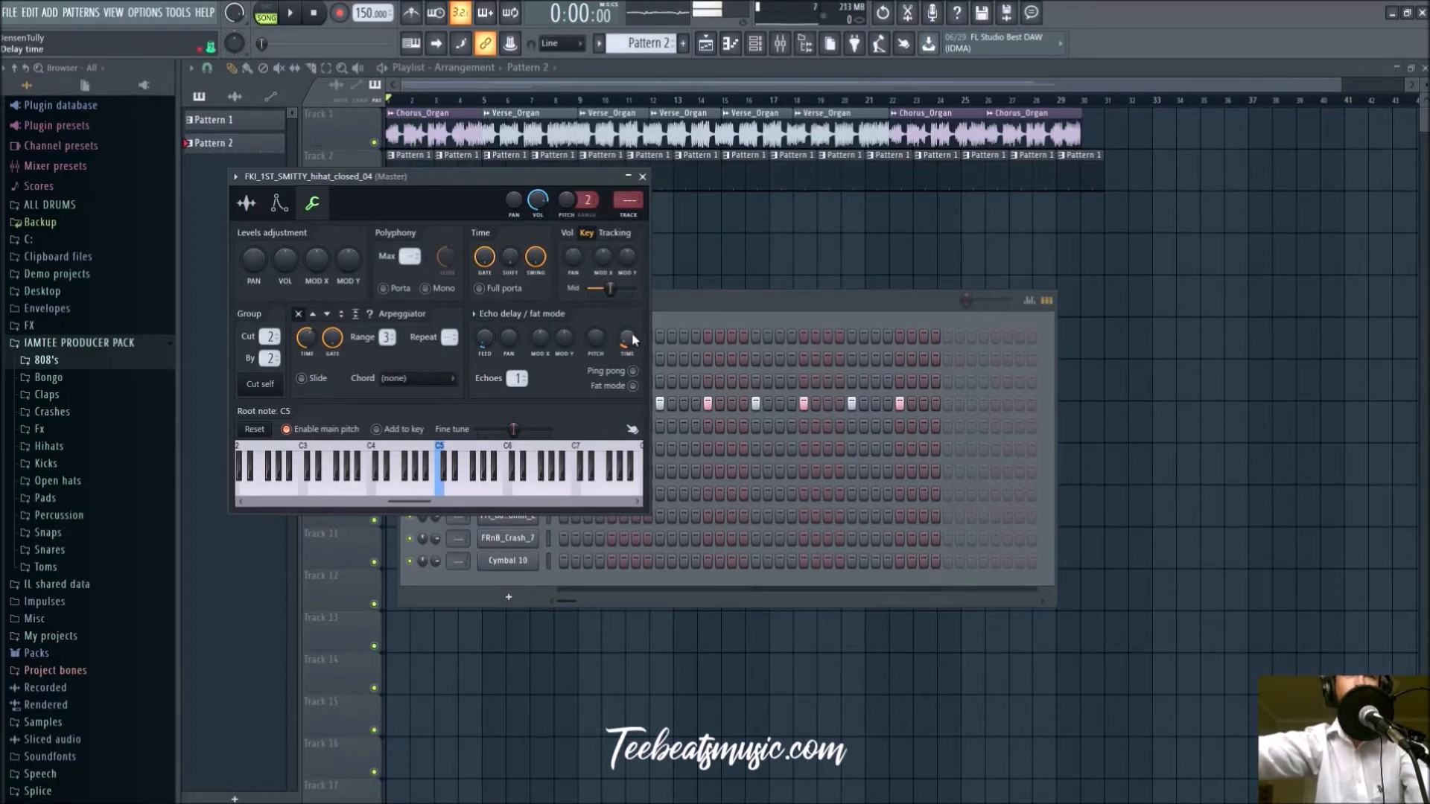
key("space")
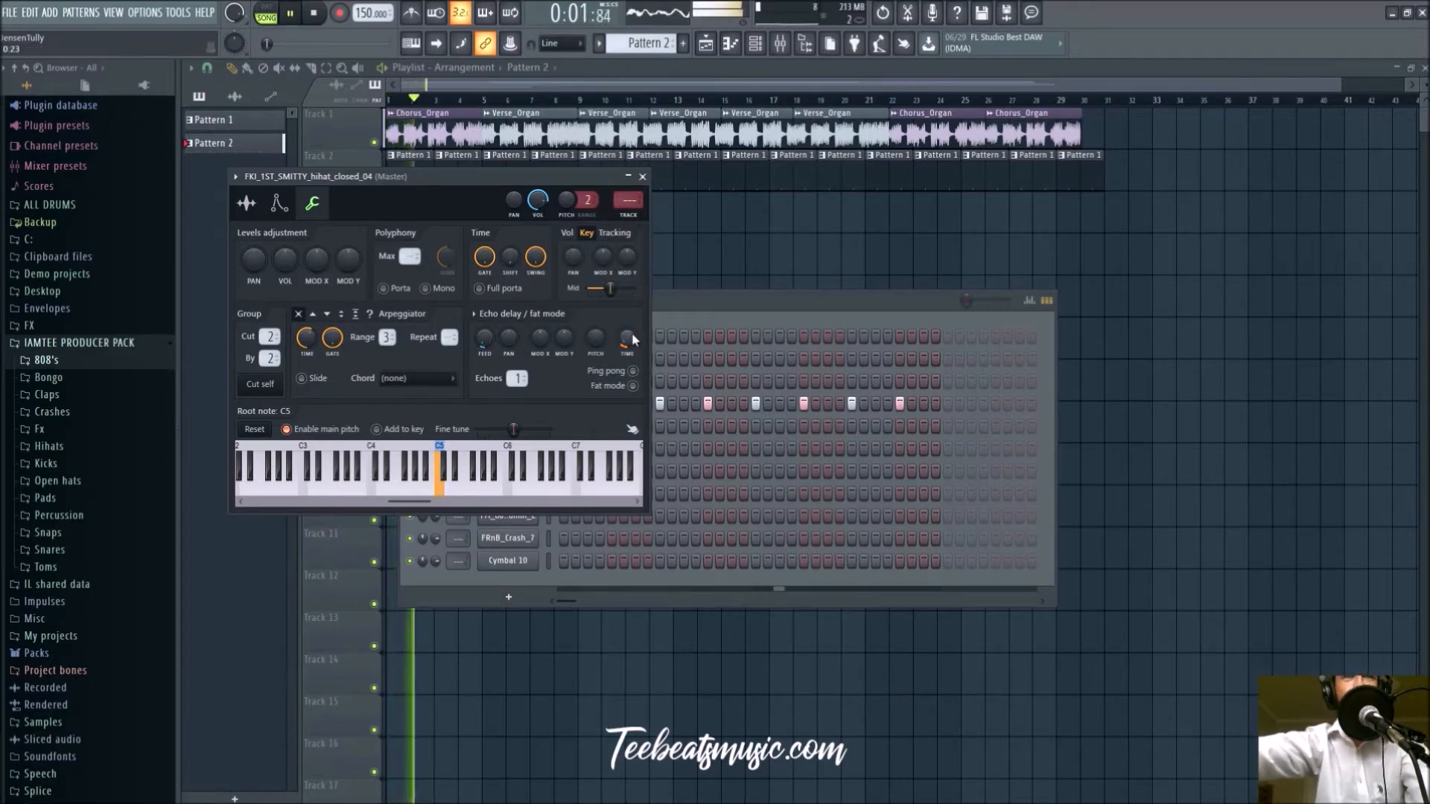
left_click_drag(631, 332, 629, 341)
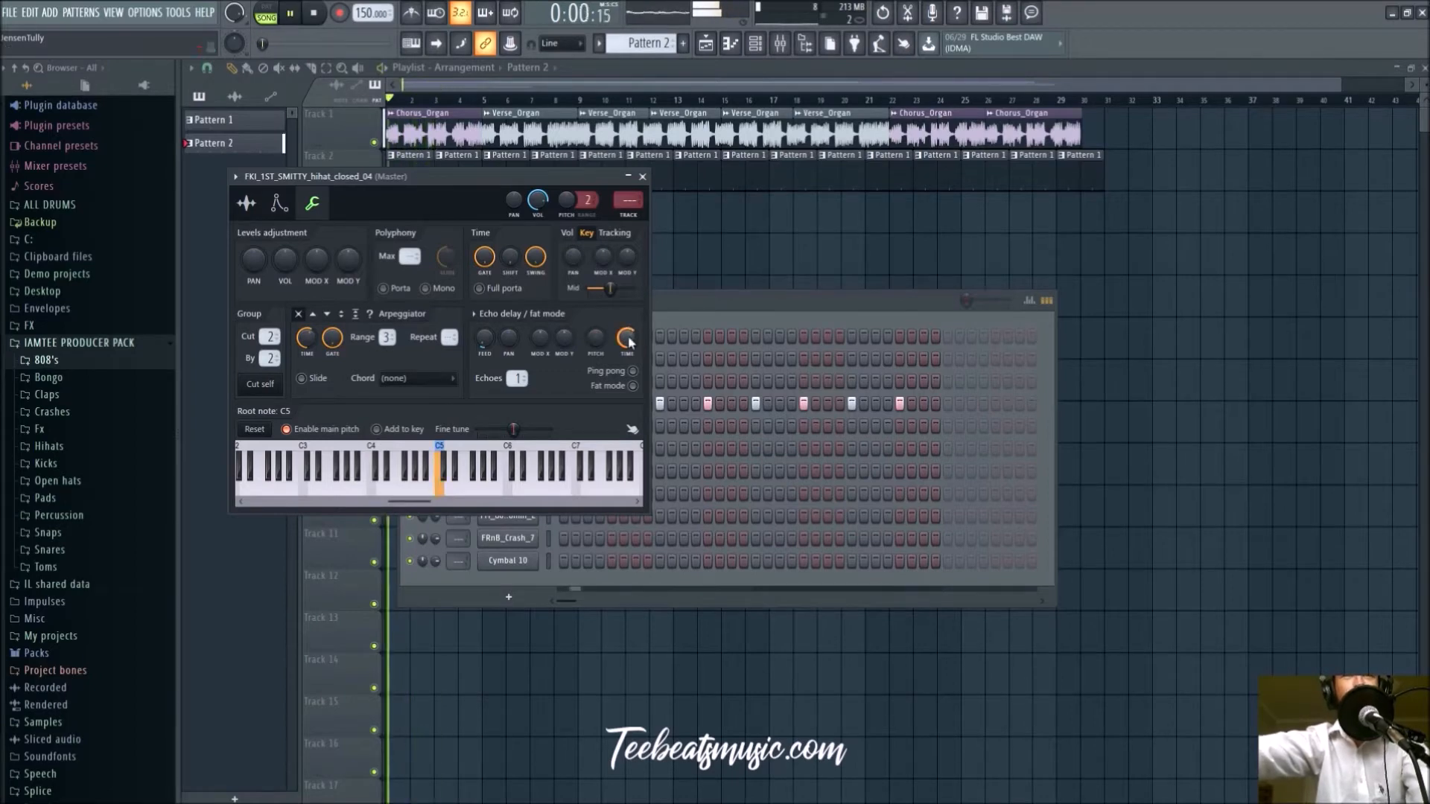
key("space")
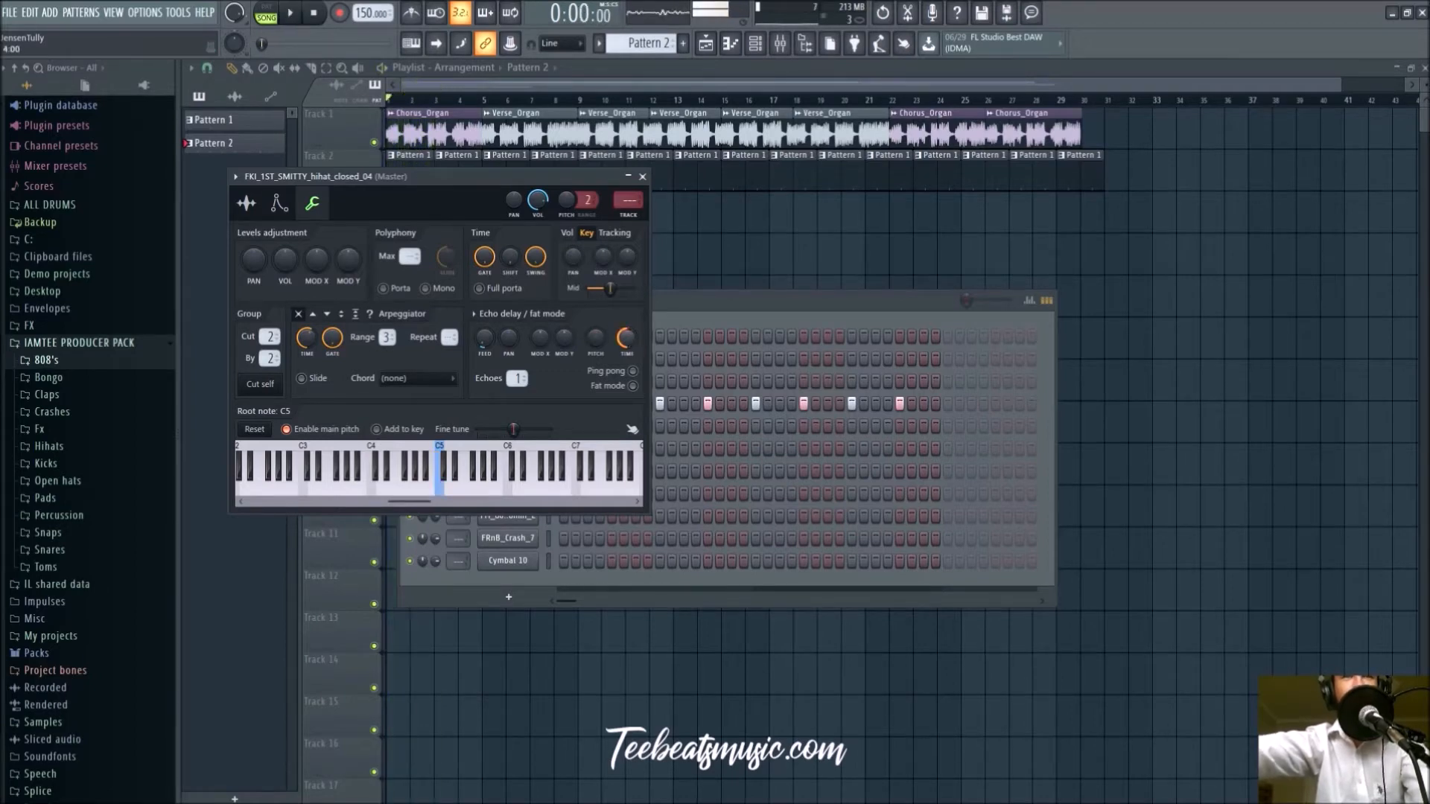
key("space")
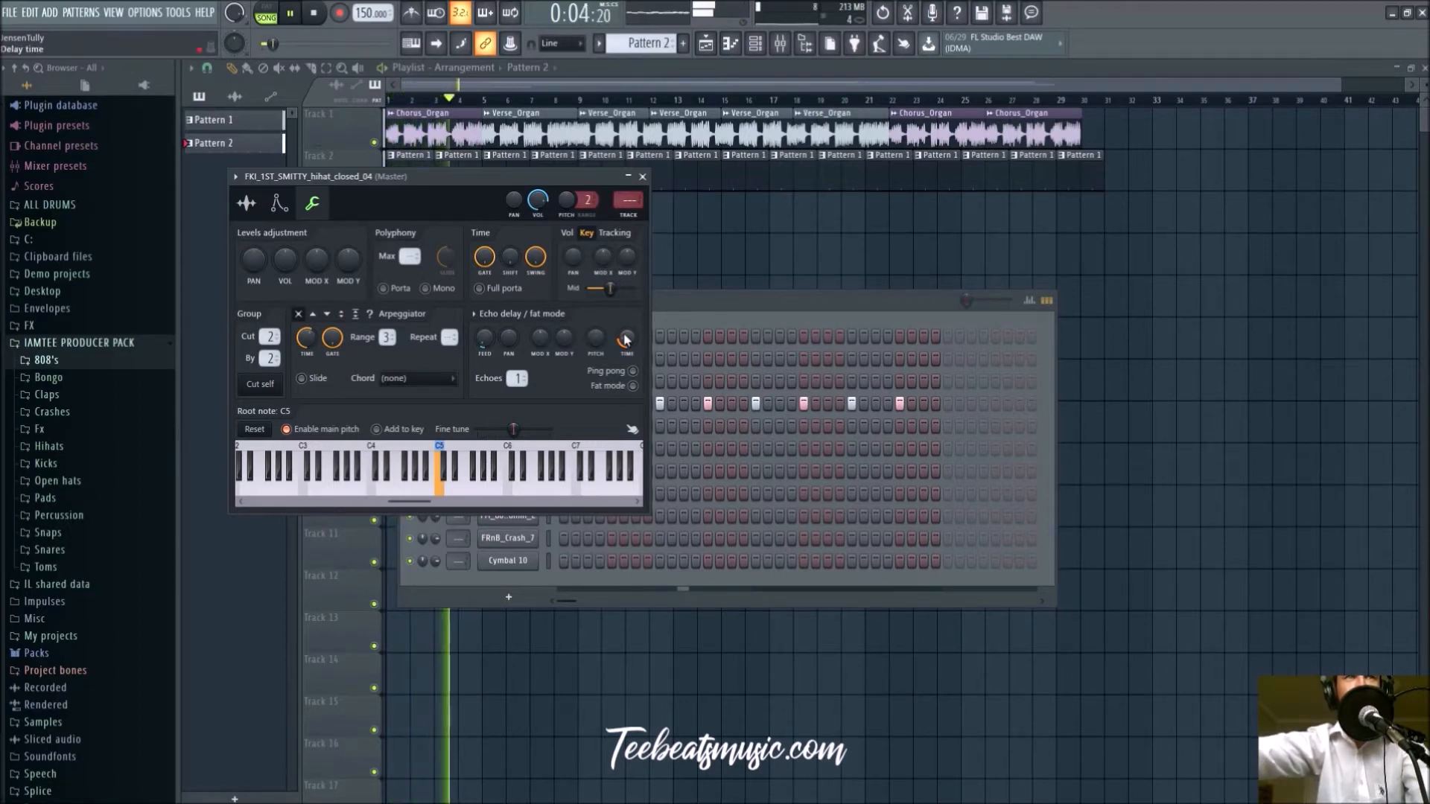
Close the hi-hat settings and duplicate the three Pattern 2 clips to bars 7, 9 and 11 on Track 3
left_click(642, 176)
key("F6")
left_click_drag(565, 274, 387, 191)
key("ctrl+b")
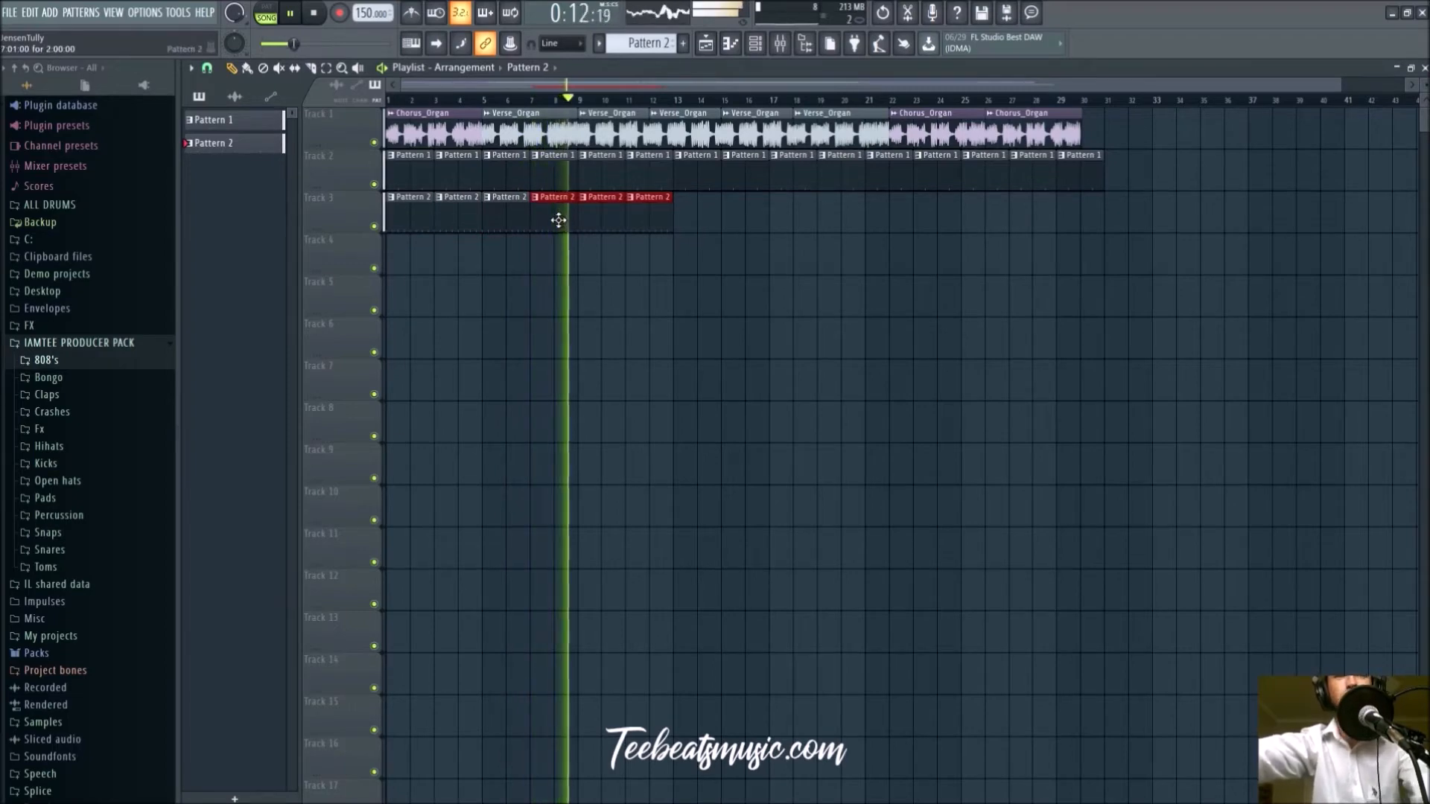
Duplicate the three Pattern 2 clips three more times so they fill Track 3 up to bar 31
key("ctrl+b")
key("ctrl+b")
key("ctrl+b")
left_click(992, 345)
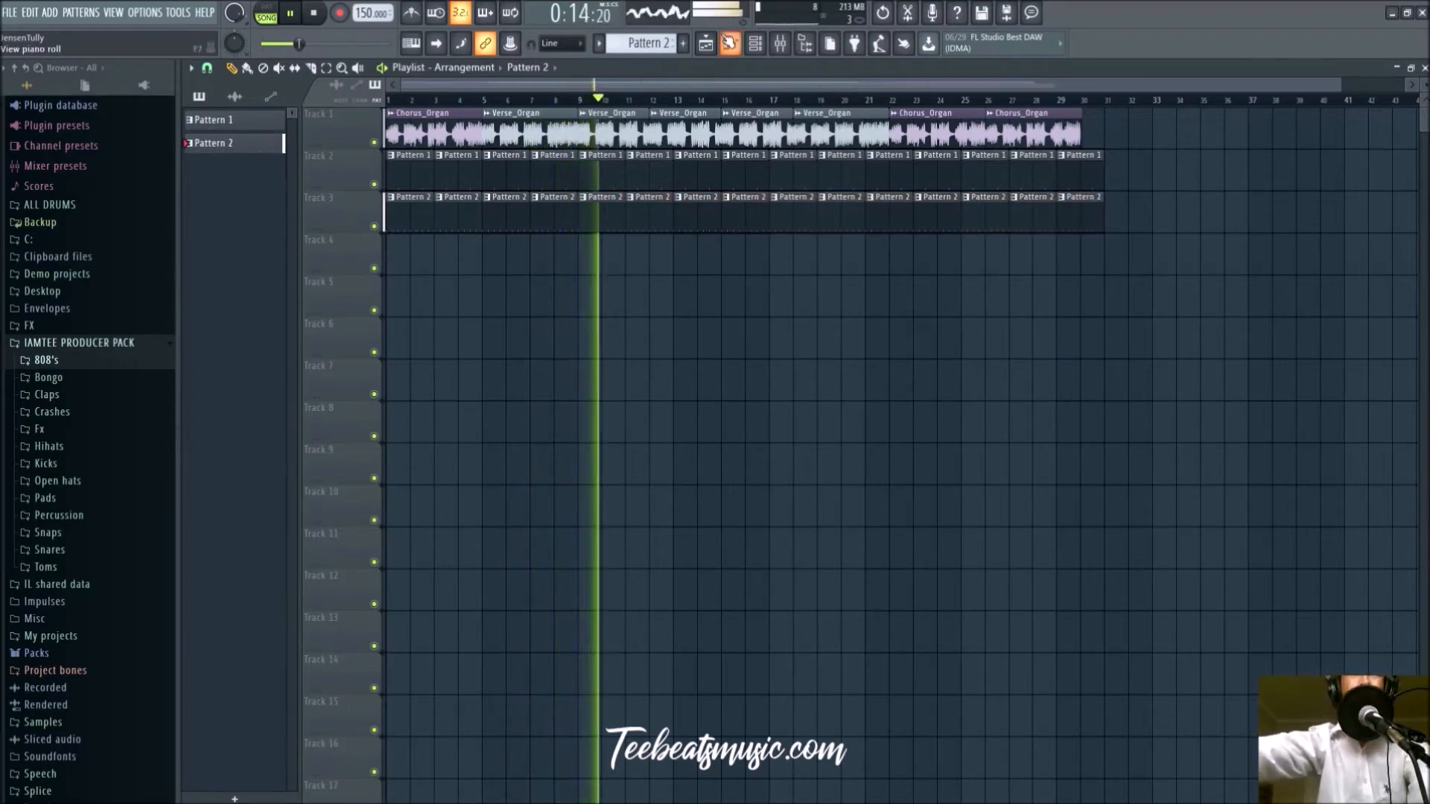
Select a new Pattern 3 and view the 002_50S1 channel's sampler settings
left_click(760, 46)
key("F4")
left_click(514, 426)
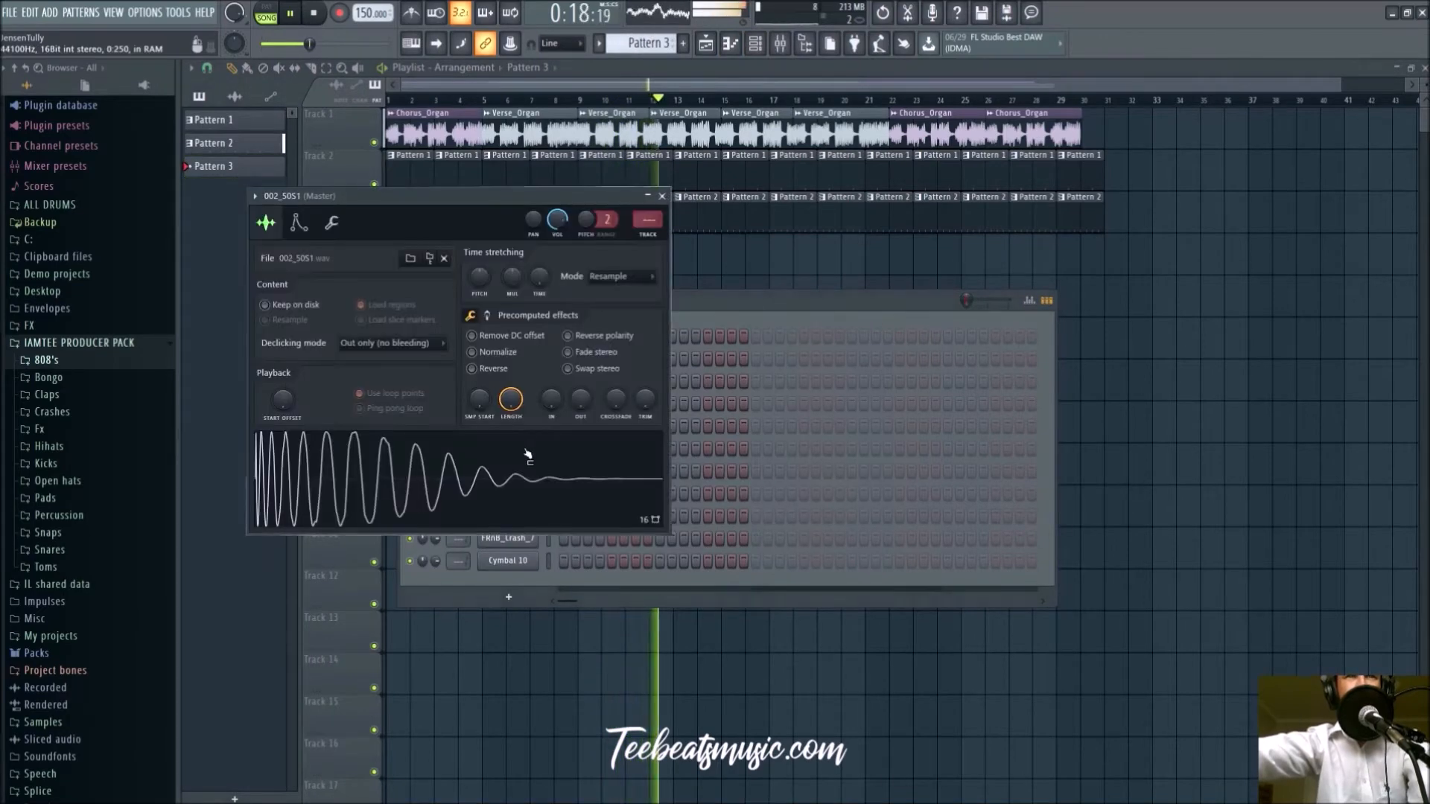
left_click(661, 196)
Stop playback and delete the Pattern 2 clips covering bars 1 to 4 on Track 3
right_click(664, 214)
key("space")
key("ctrl+z")
right_click(456, 219)
right_click(402, 222)
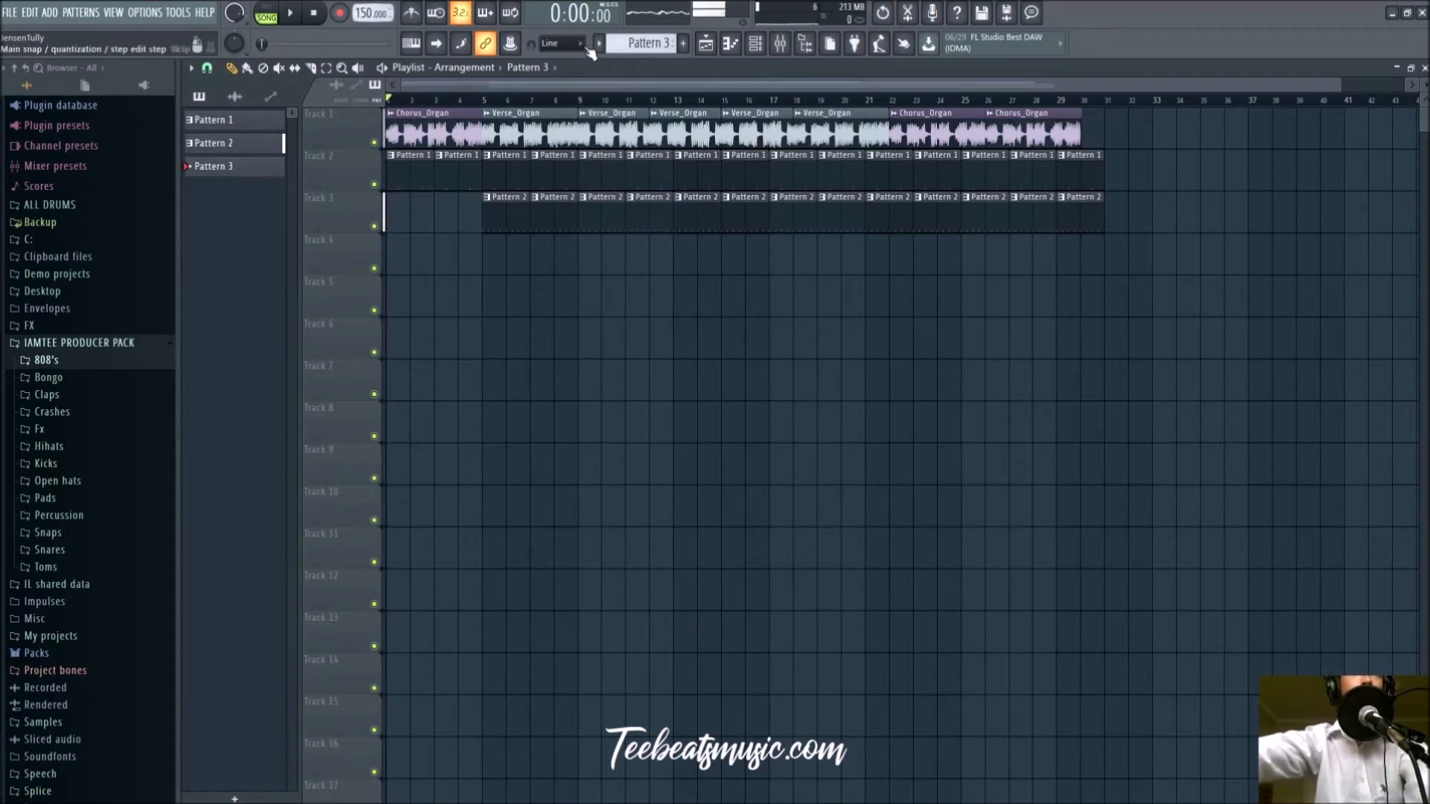
Start a new Pattern 4 and check the mixer and the 002_50S1 channel in the channel rack
left_click(683, 44)
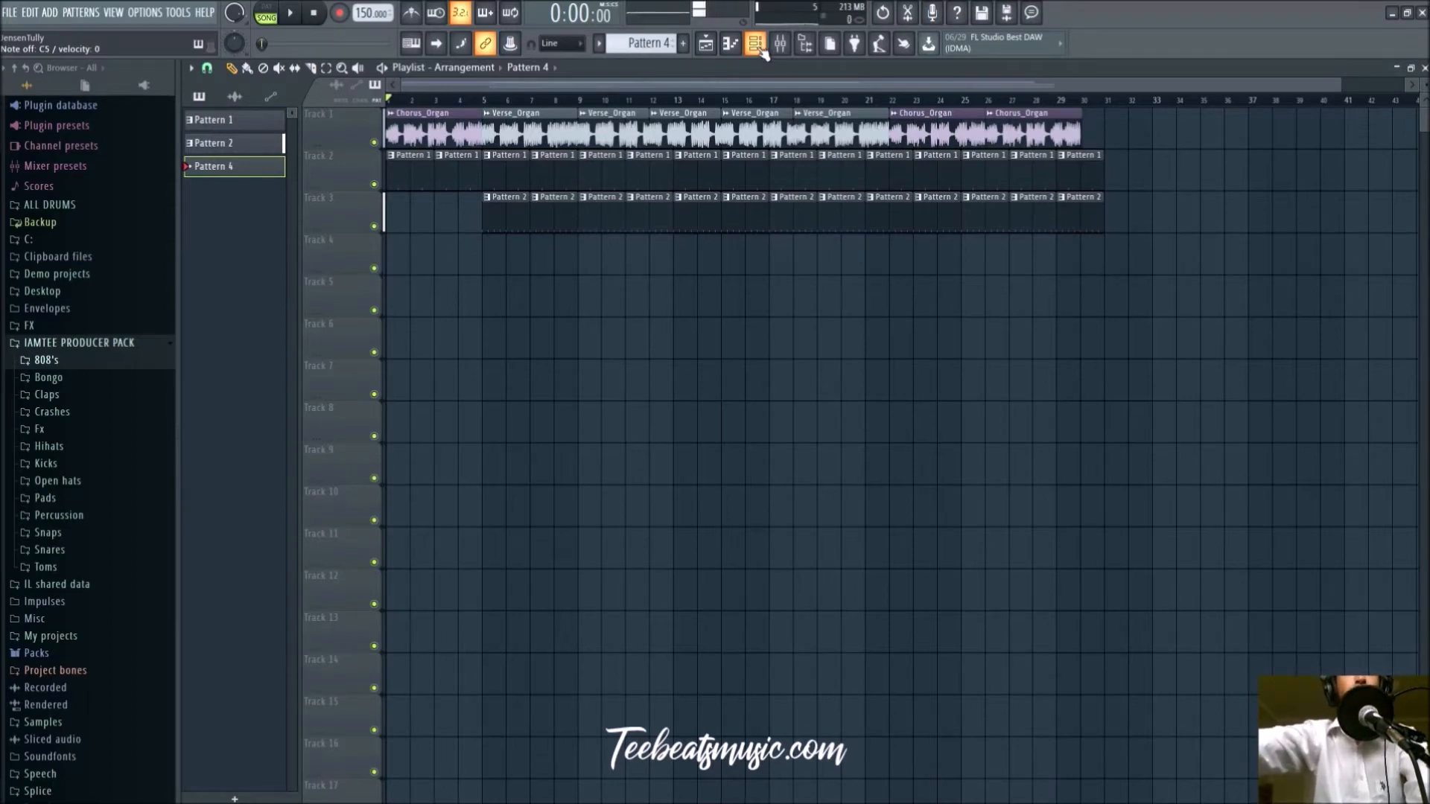
left_click(788, 49)
left_click(787, 49)
left_click(787, 49)
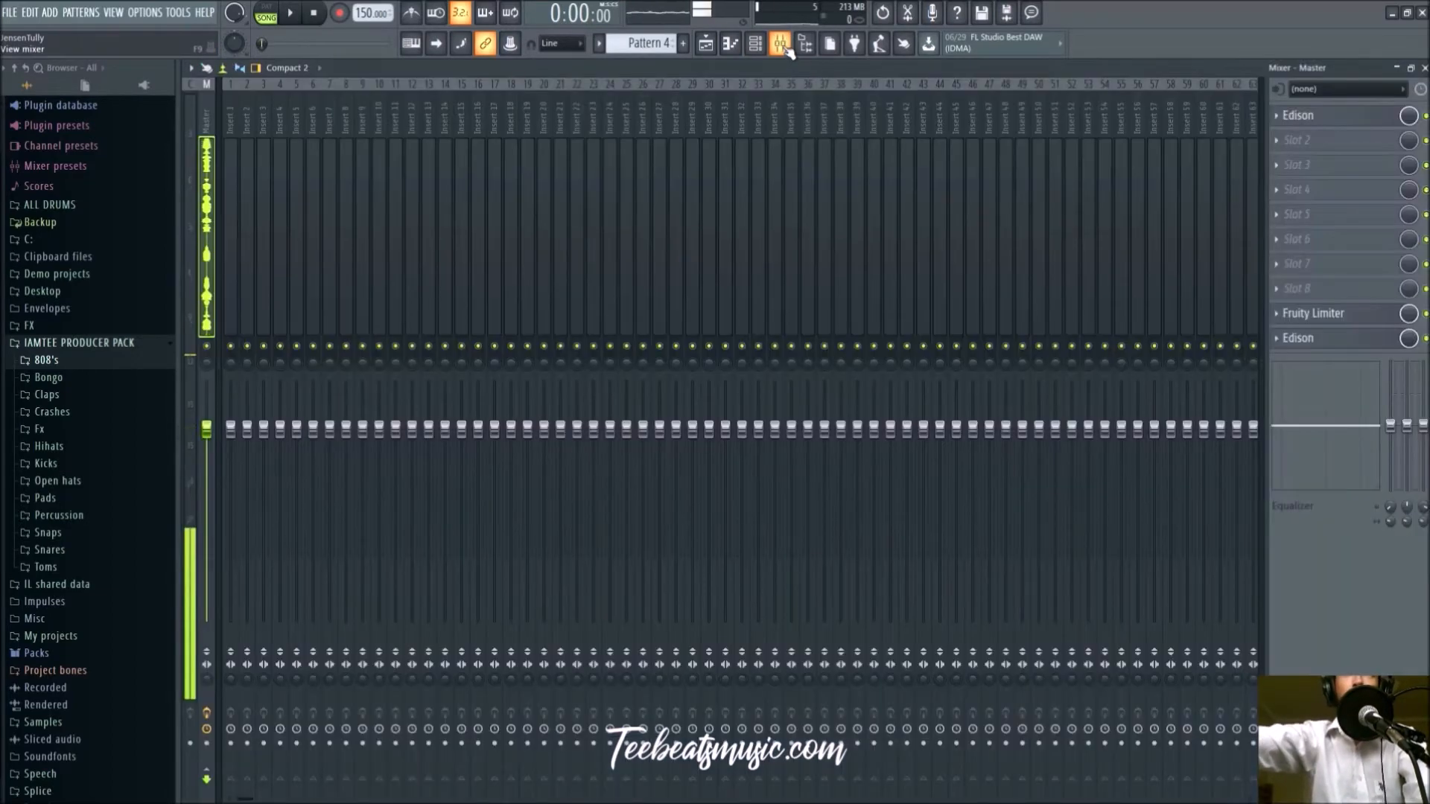
left_click(787, 49)
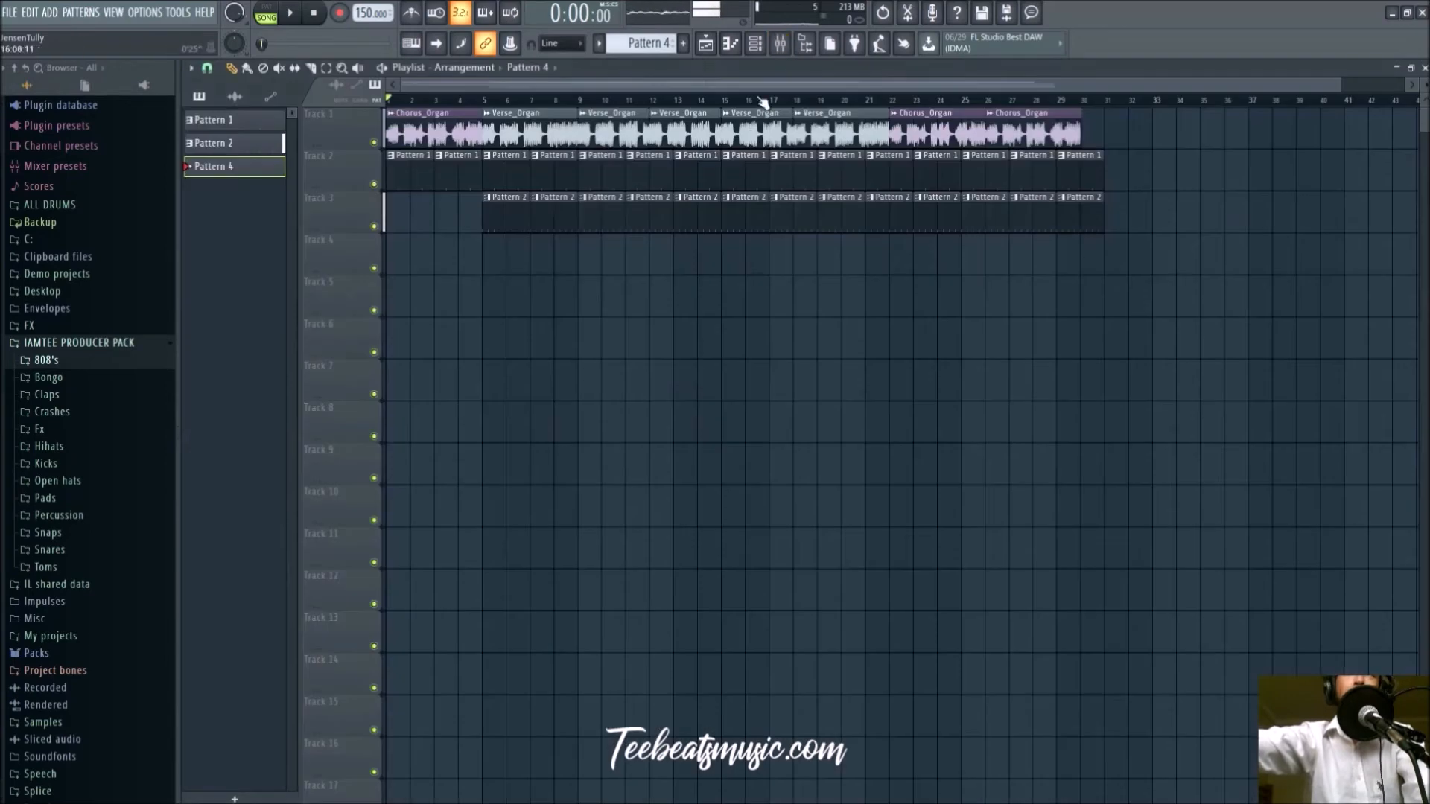
left_click(757, 44)
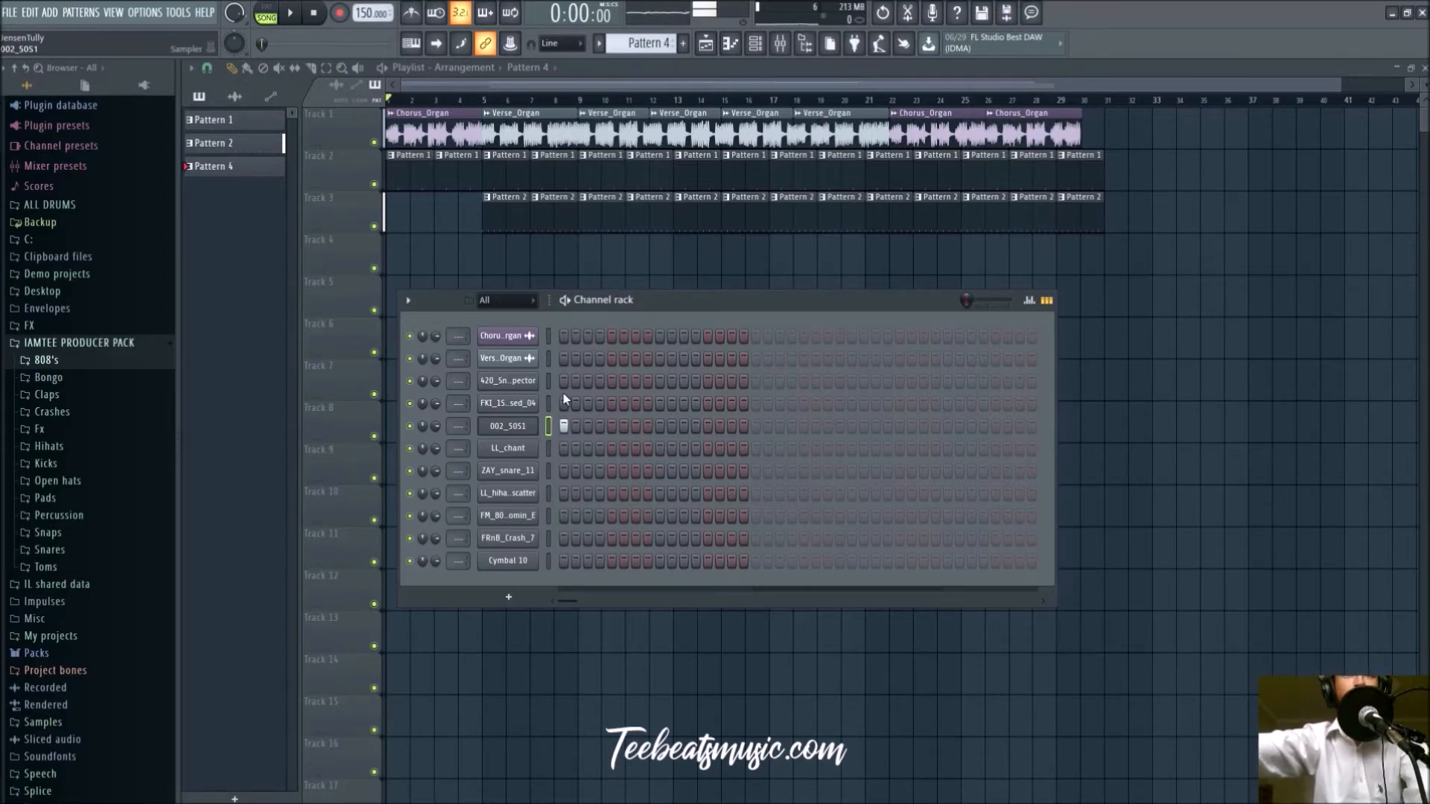
right_click(530, 250)
Record a live 002_50S1 performance into Pattern 4 while the arrangement plays up to about bar 17
key("space")
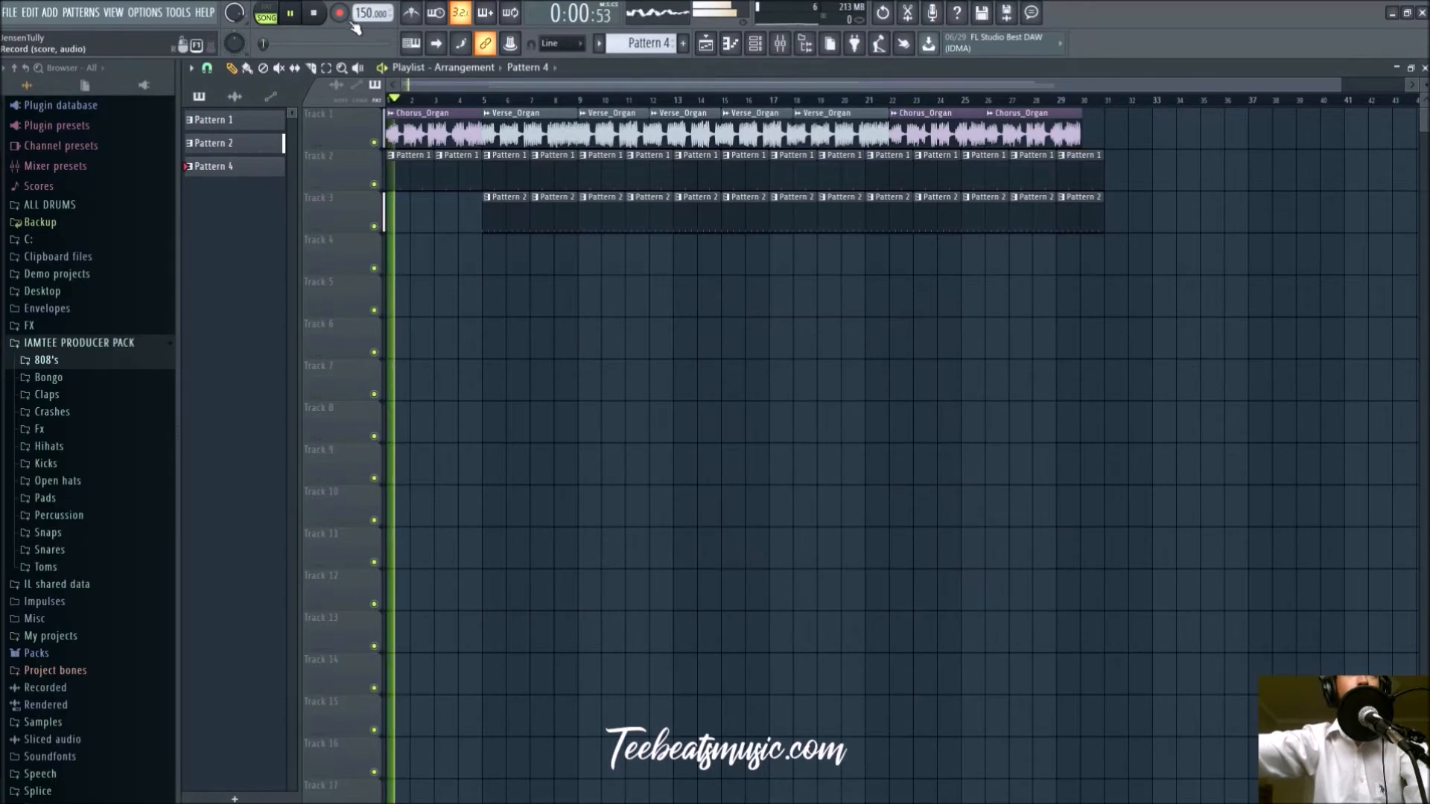
left_click(730, 43)
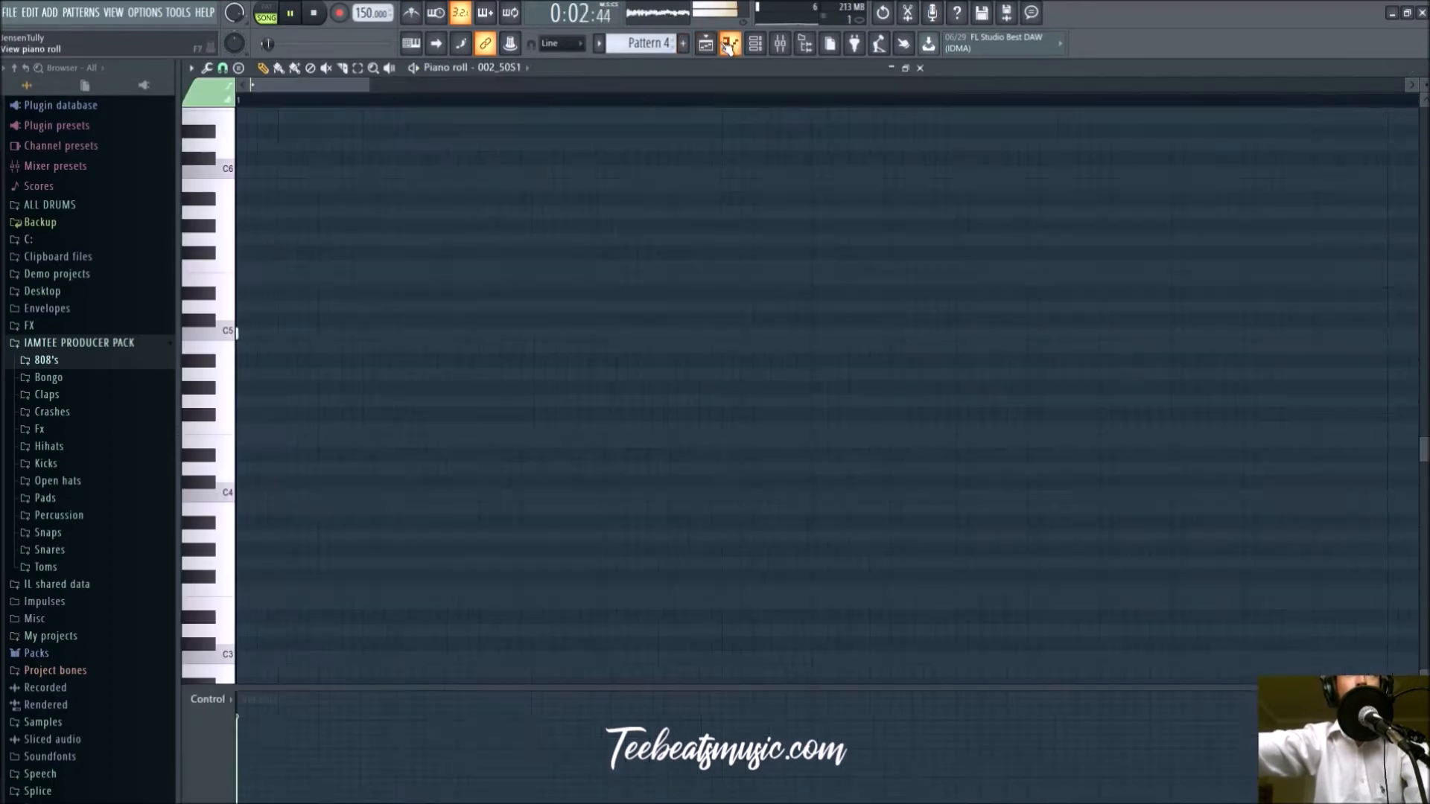
key("space")
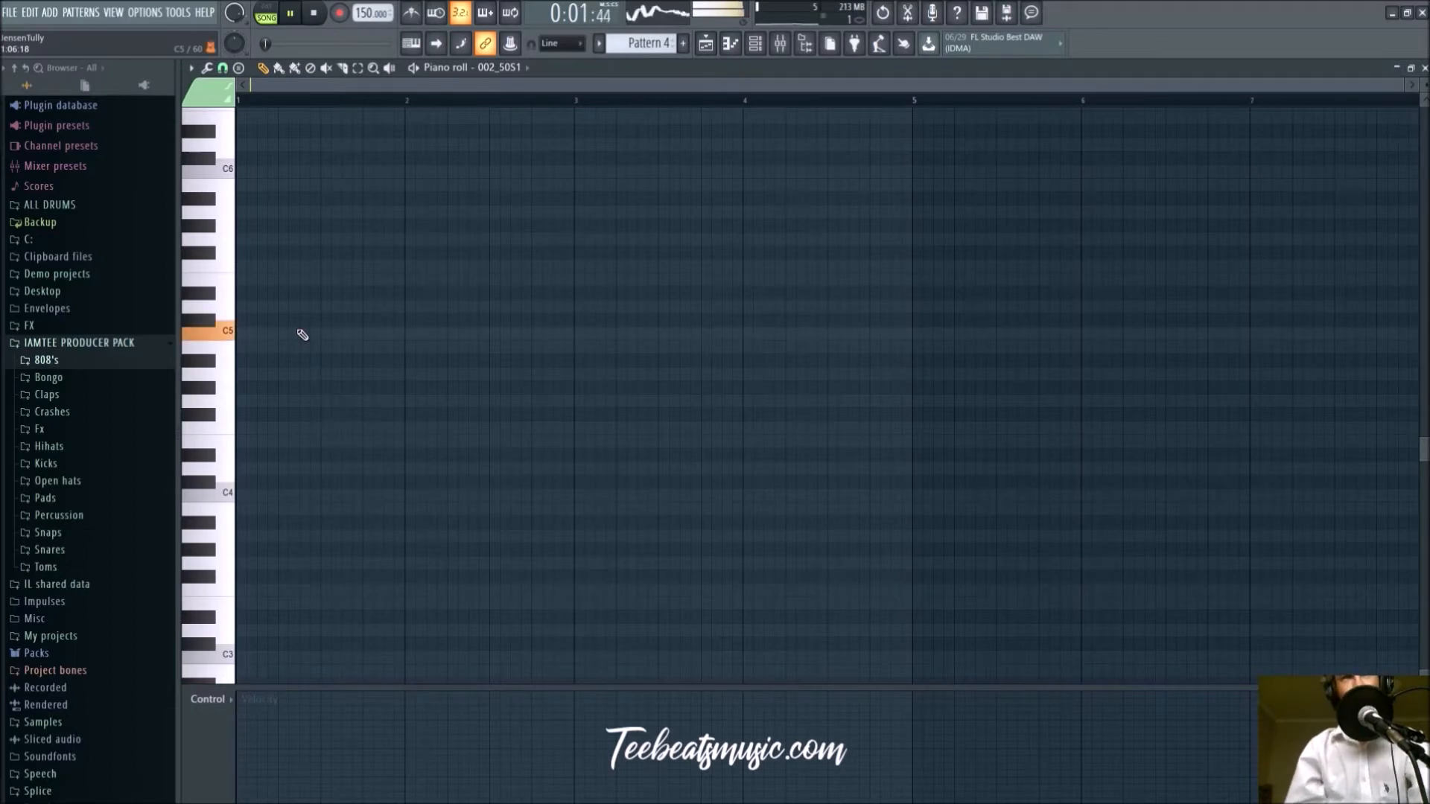
key("space")
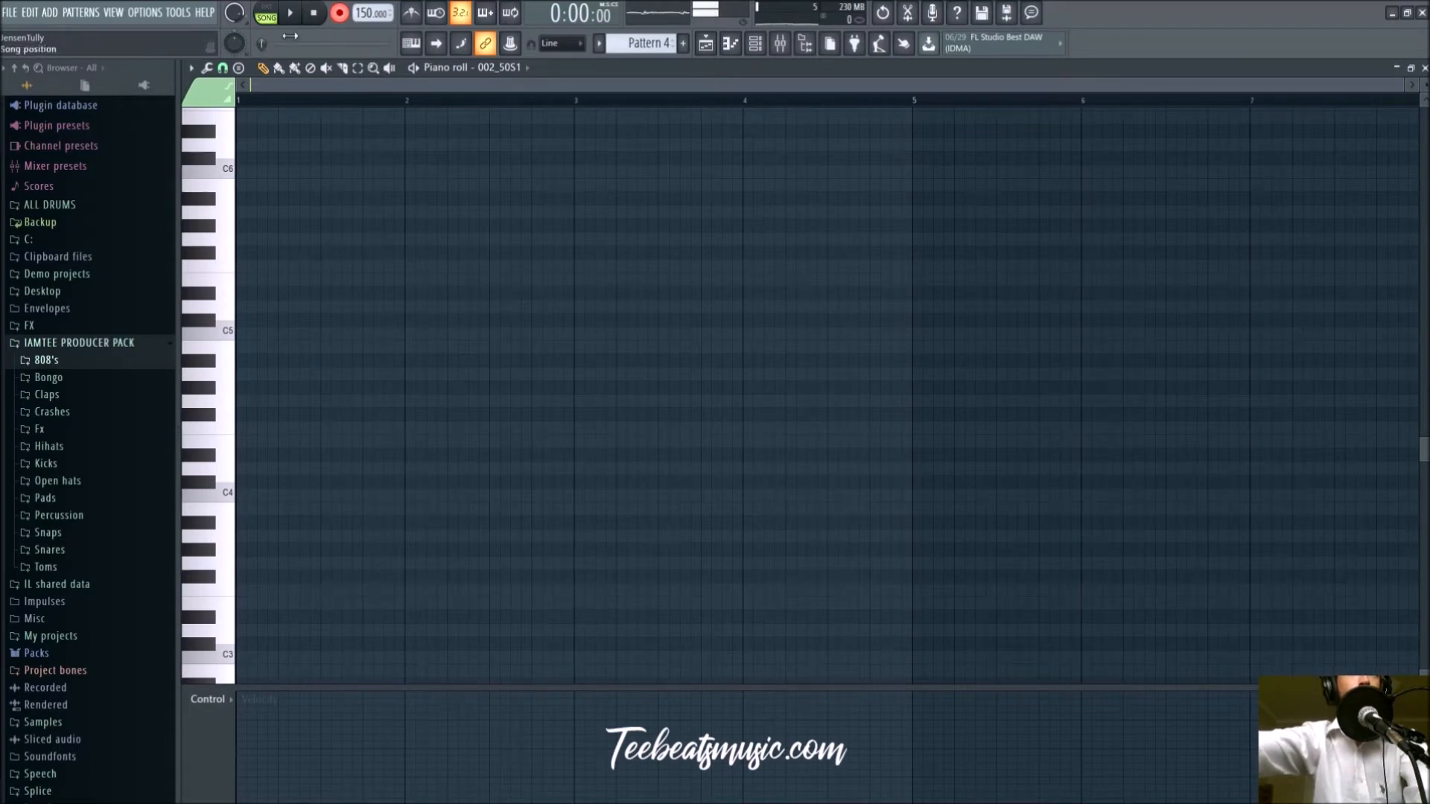
key("F5")
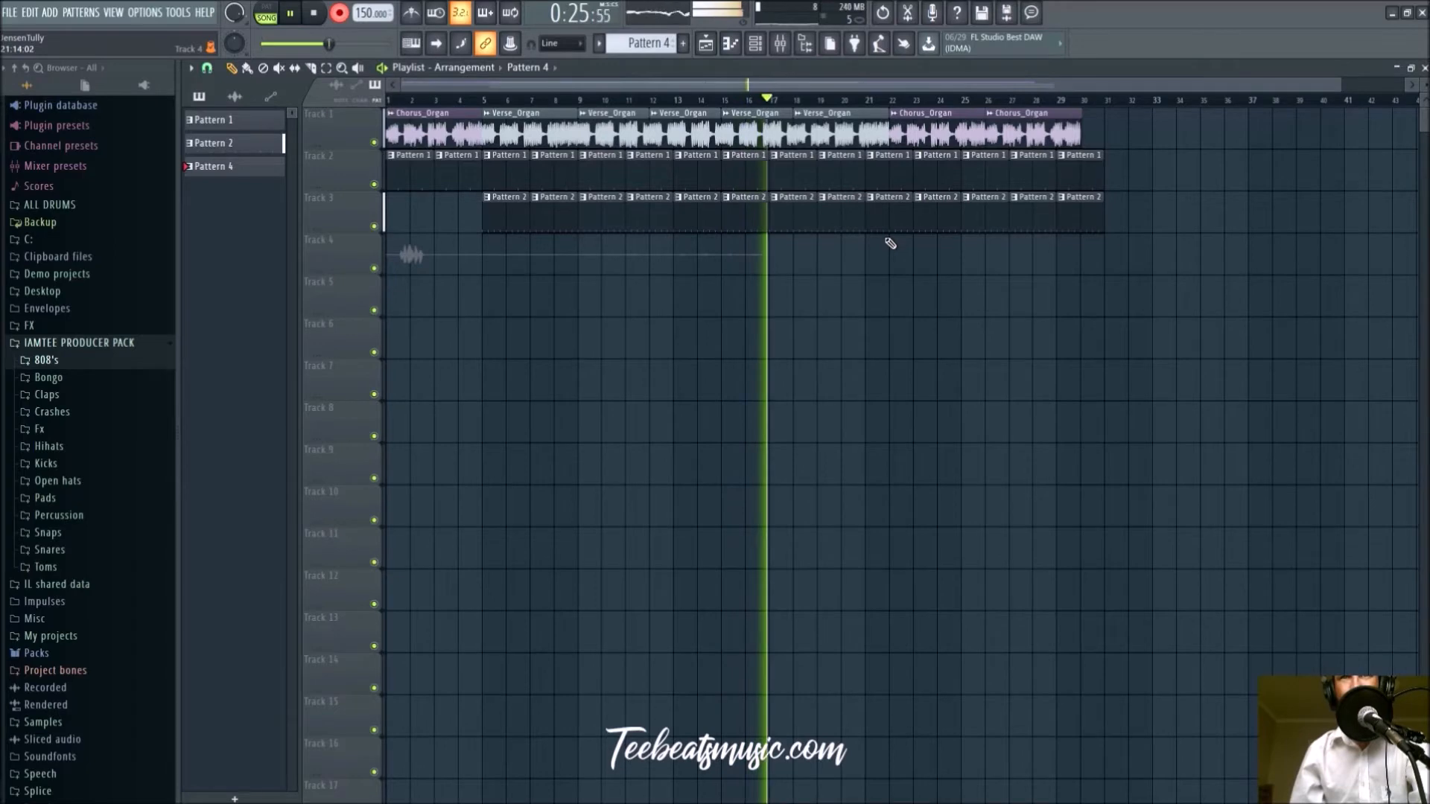
key("space")
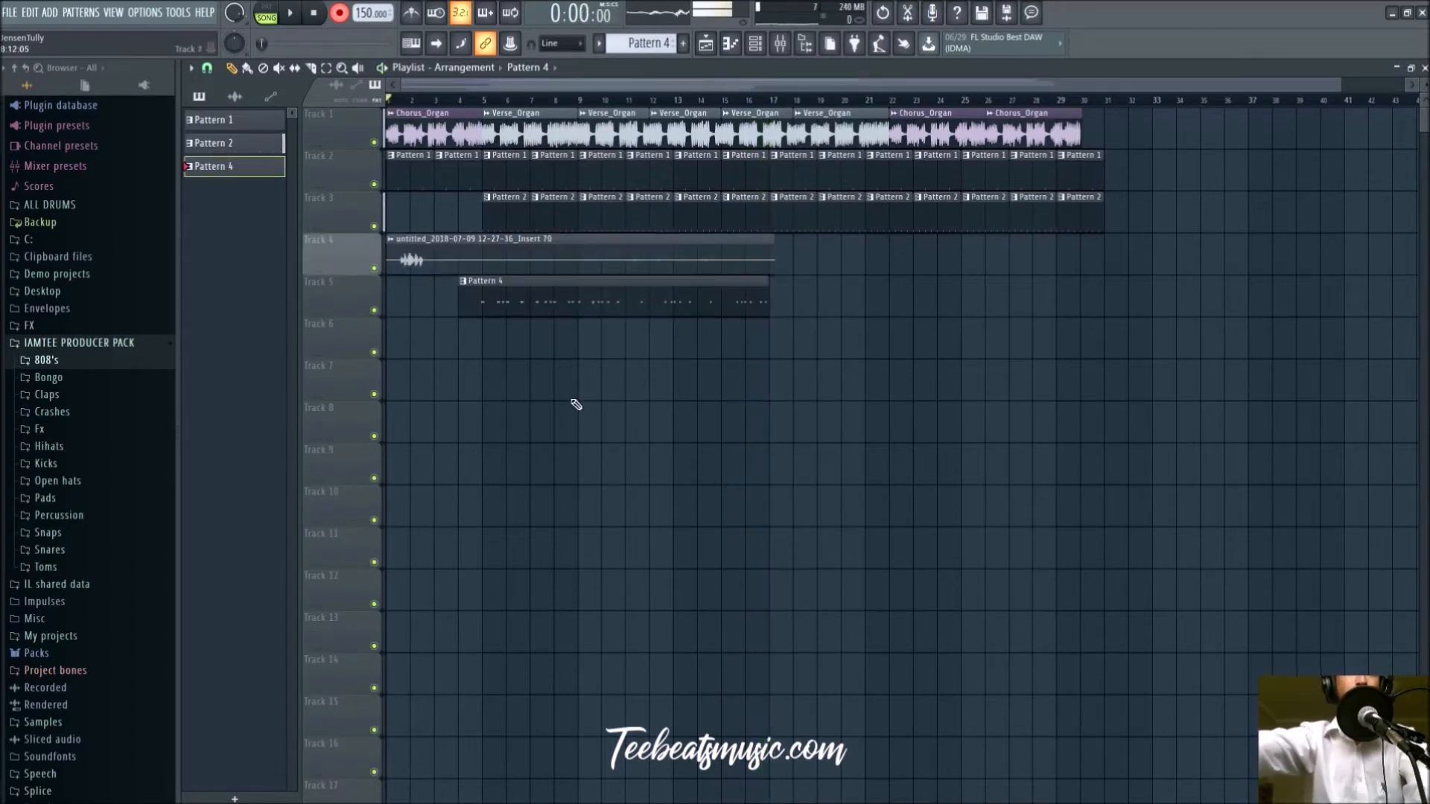
Delete the recorded audio clip from Track 4 and move the Pattern 4 clip up from Track 5 in its place
right_click(462, 266)
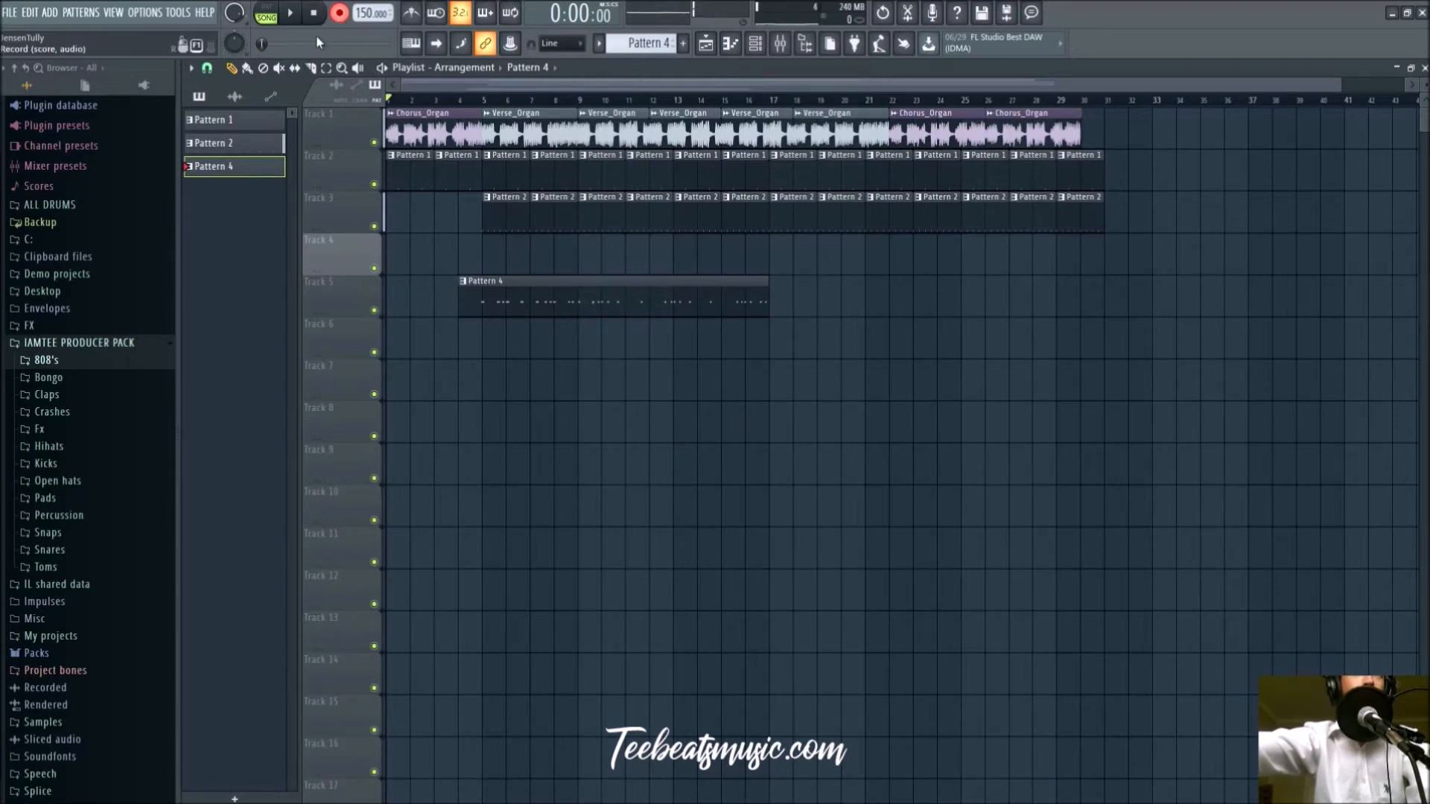
left_click_drag(580, 300, 580, 263)
Open Pattern 4 in the Piano roll and quantize all the recorded 002_50S1 notes
double_click(581, 264)
scroll(551, 365, "down", 3)
scroll(645, 368, "down", 1)
left_click_drag(1254, 419, 239, 288)
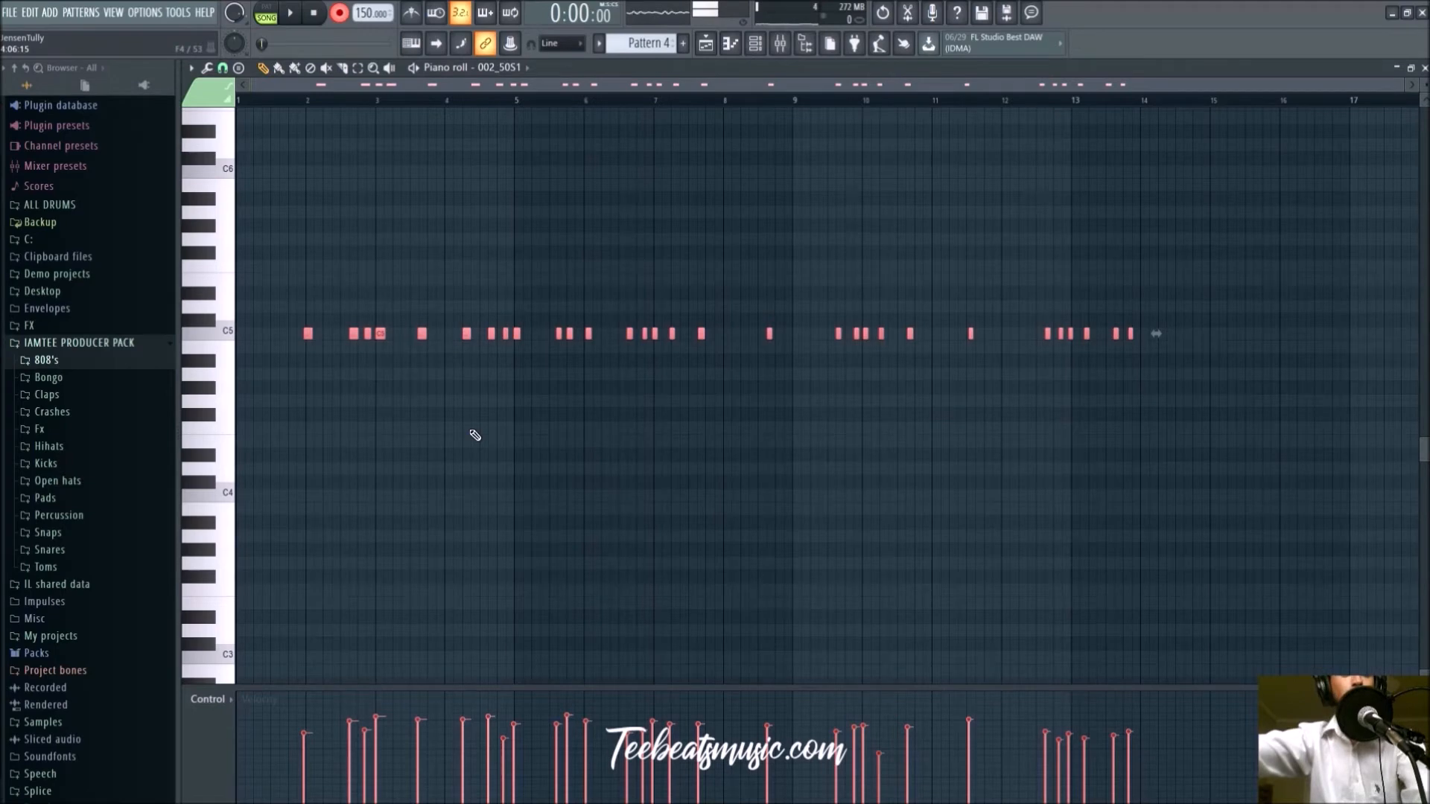
key("alt+q")
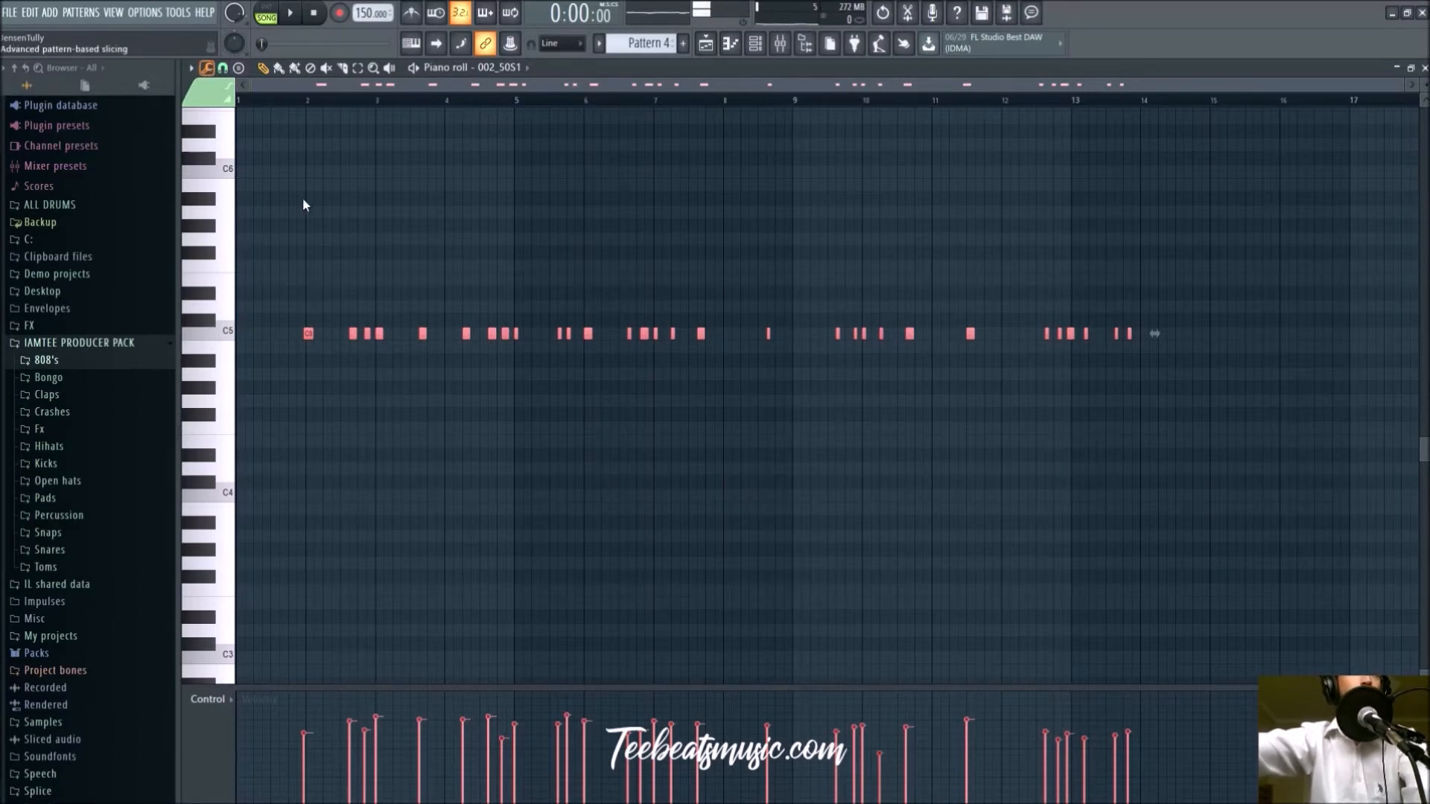
key("ctrl+q")
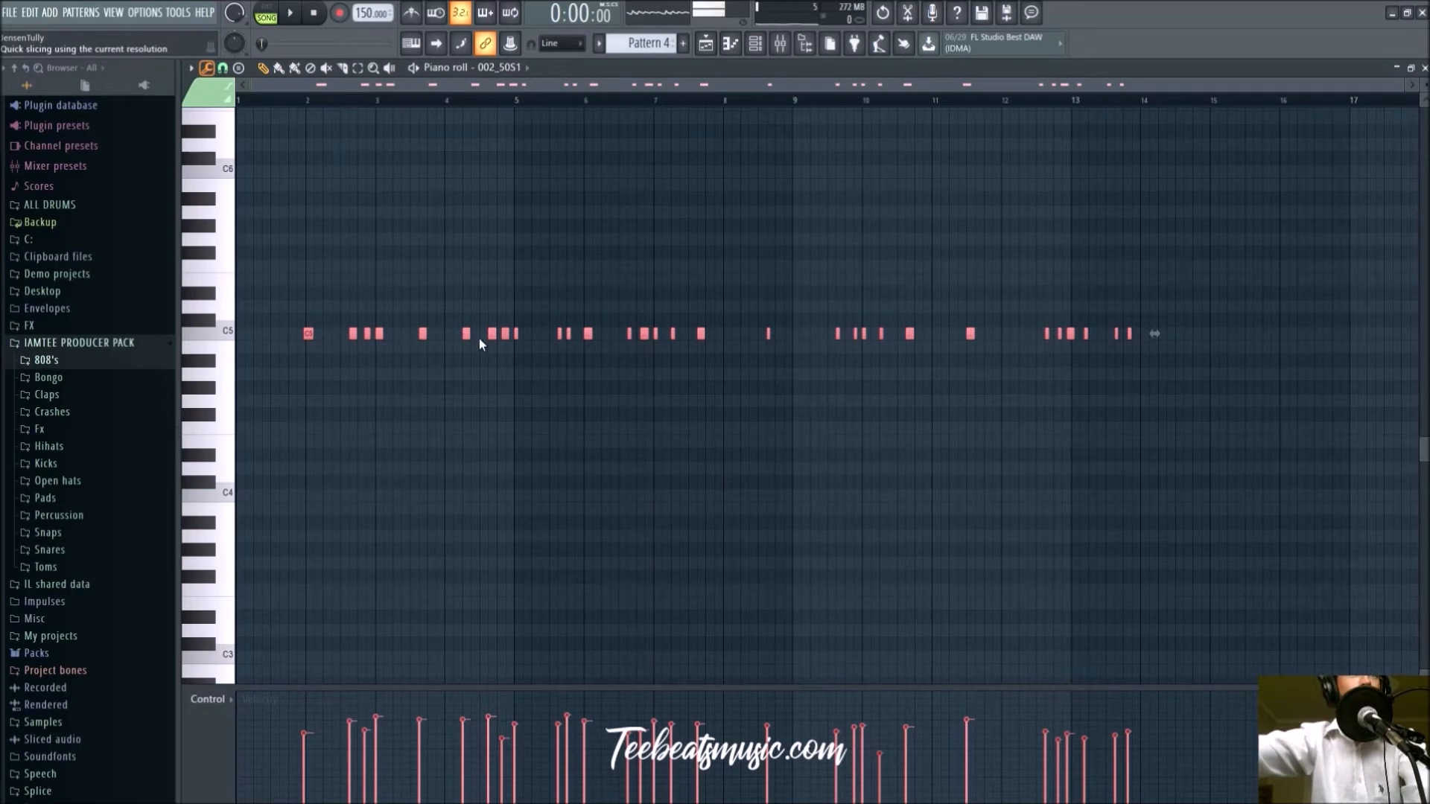
key("ctrl+d")
Play the arrangement and align the first C5 note with the start of bar 2
key("space")
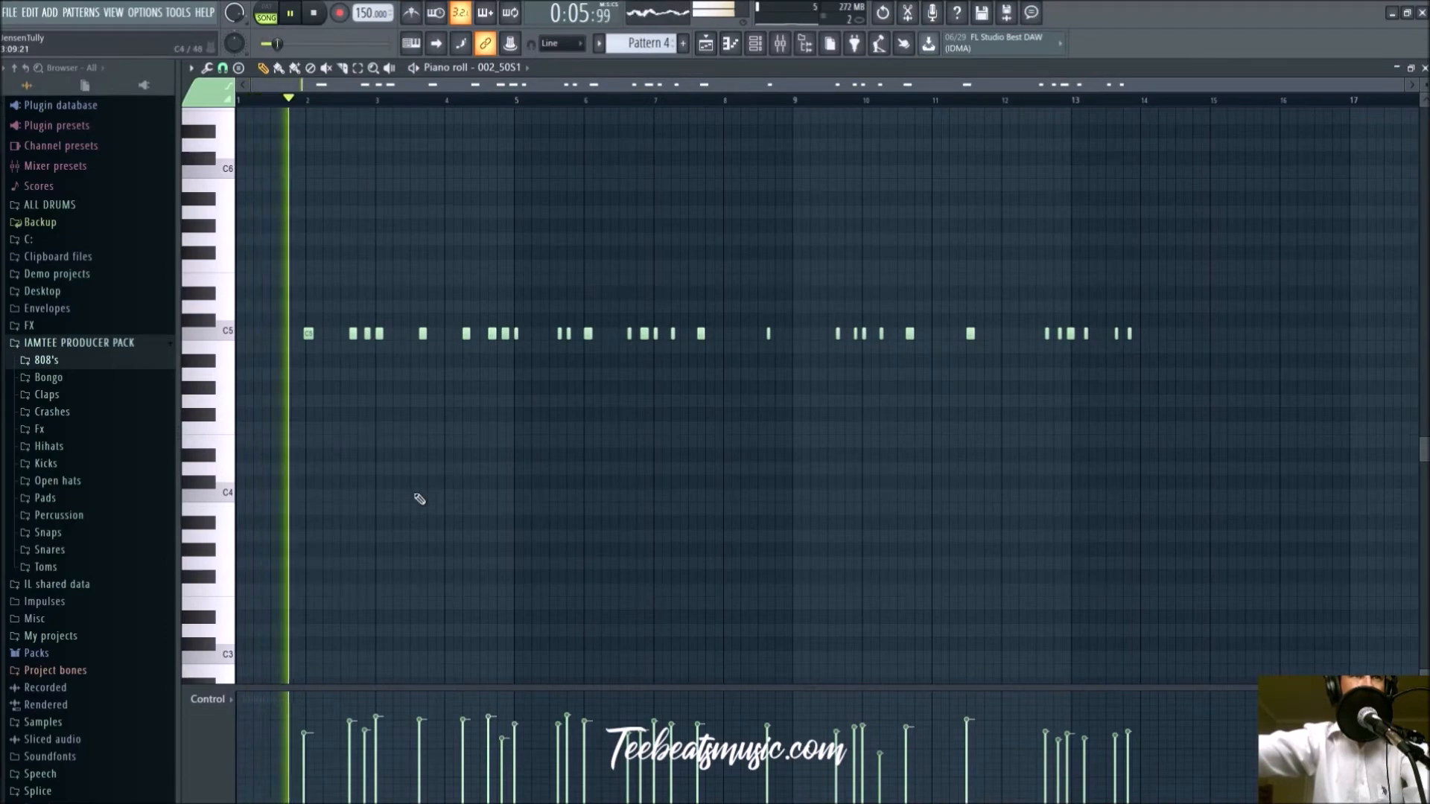
scroll(335, 357, "up", 5, "ctrl")
key("space")
key("space")
scroll(661, 488, "down", 5, "ctrl")
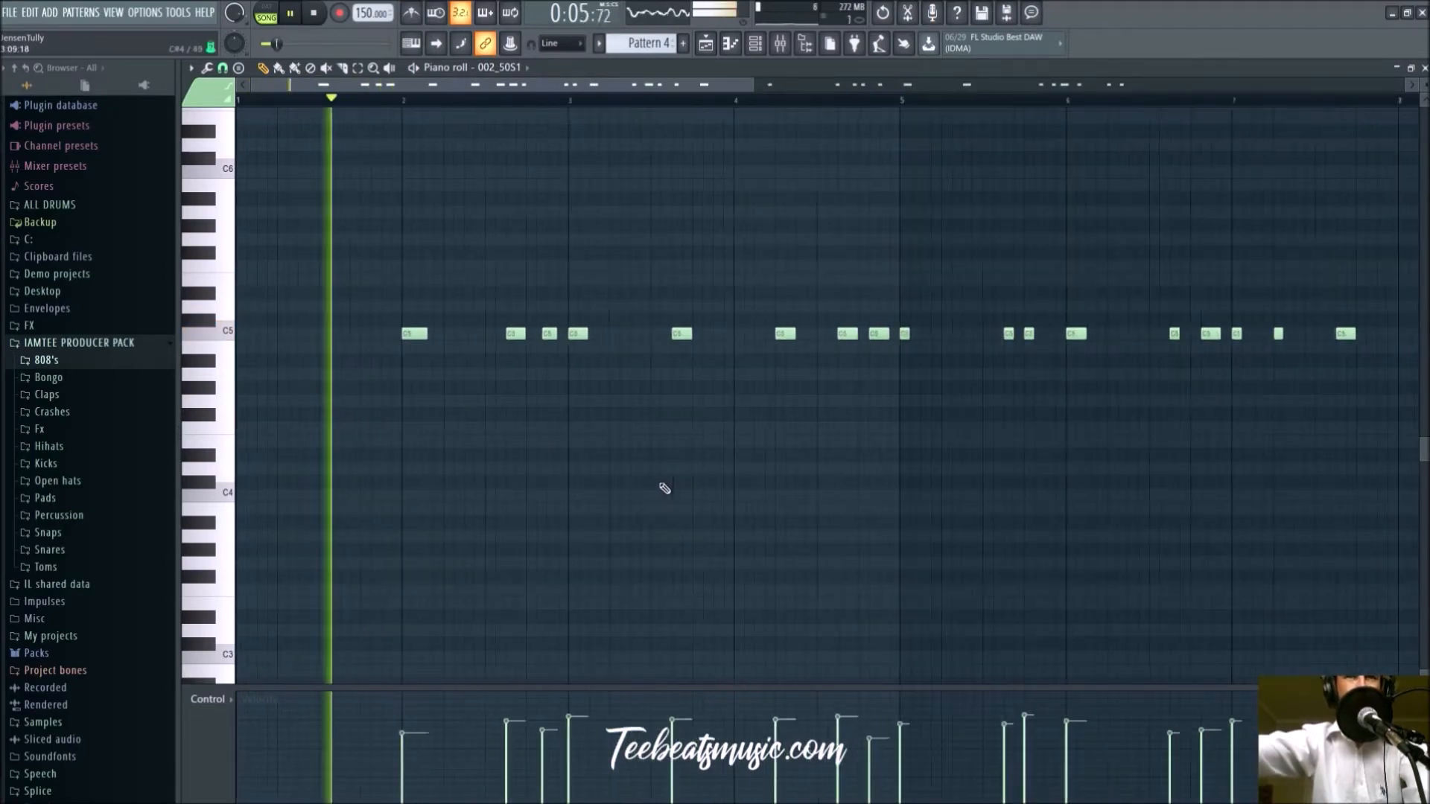
Nudge the C5 note just before bar 5 slightly later while listening to the pattern
scroll(673, 485, "down", 3, "ctrl")
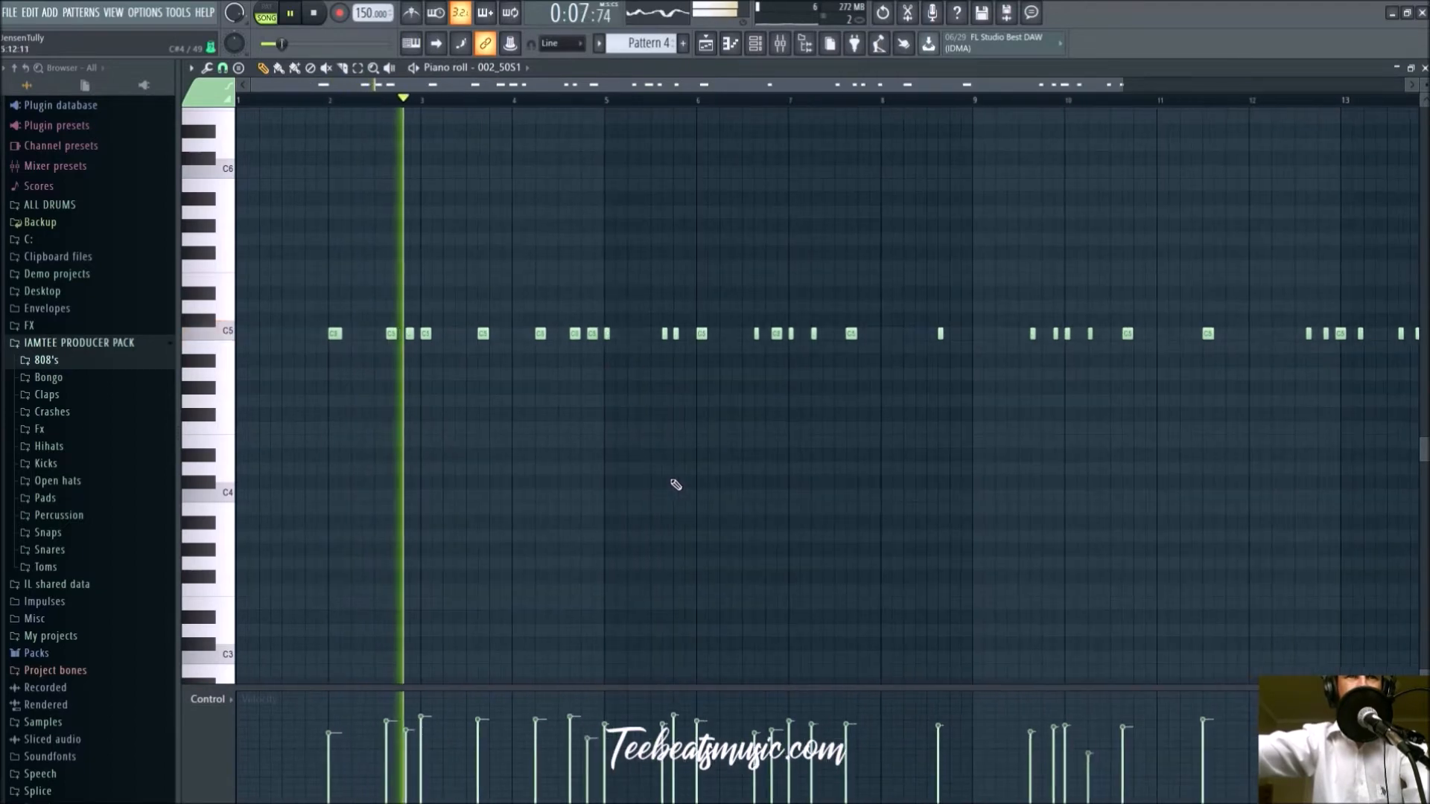
scroll(774, 482, "down", 2, "ctrl")
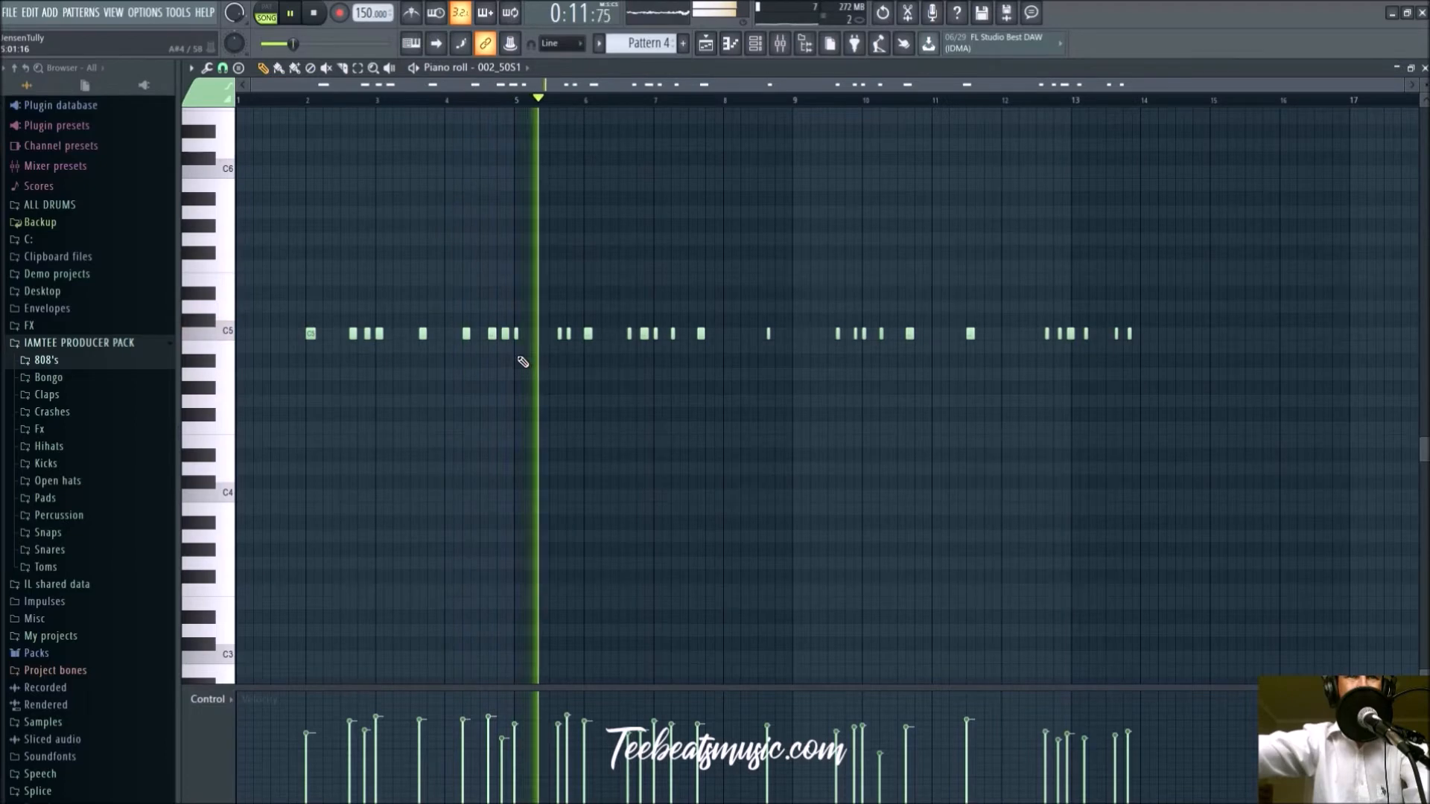
scroll(522, 358, "up", 6, "ctrl")
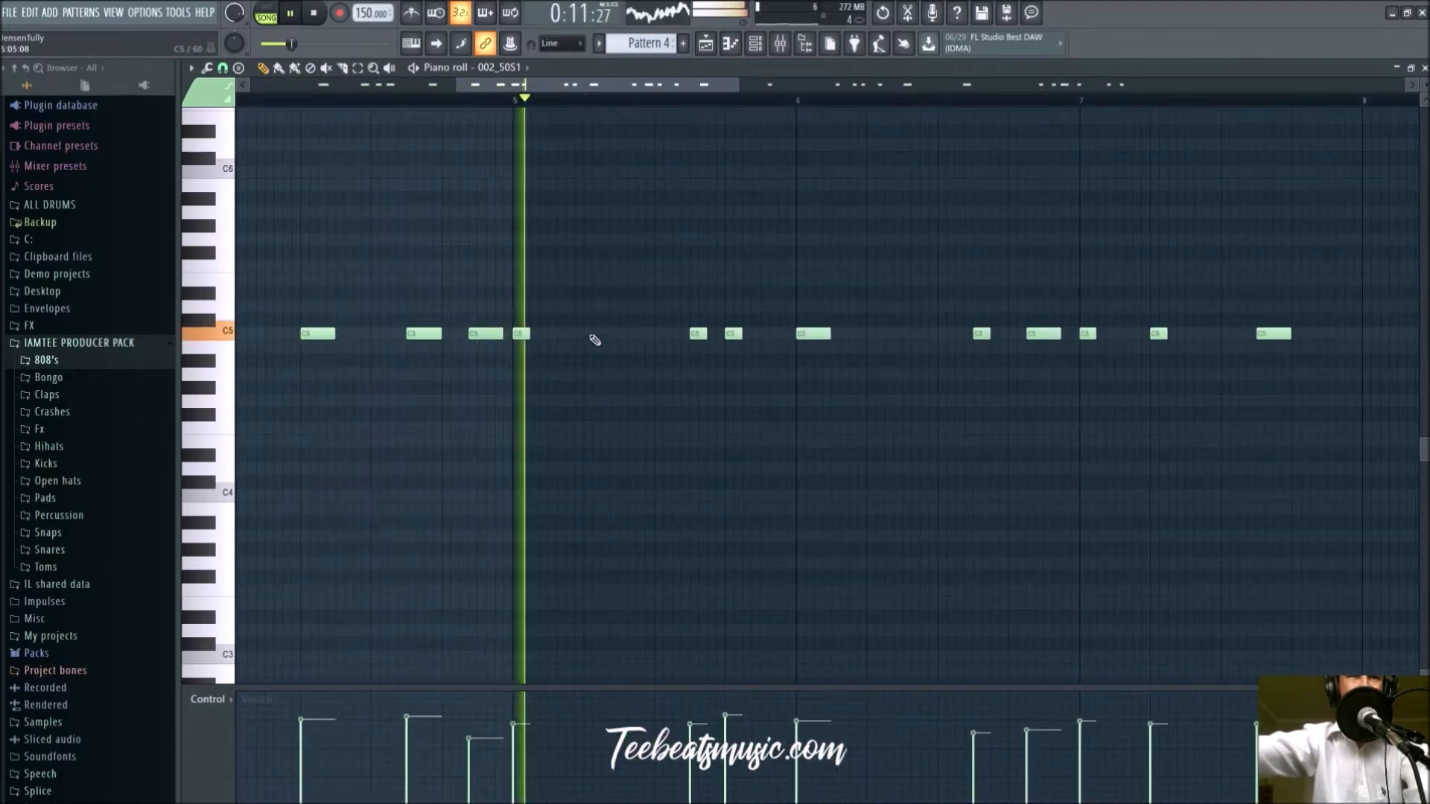
scroll(986, 488, "down", 4, "ctrl")
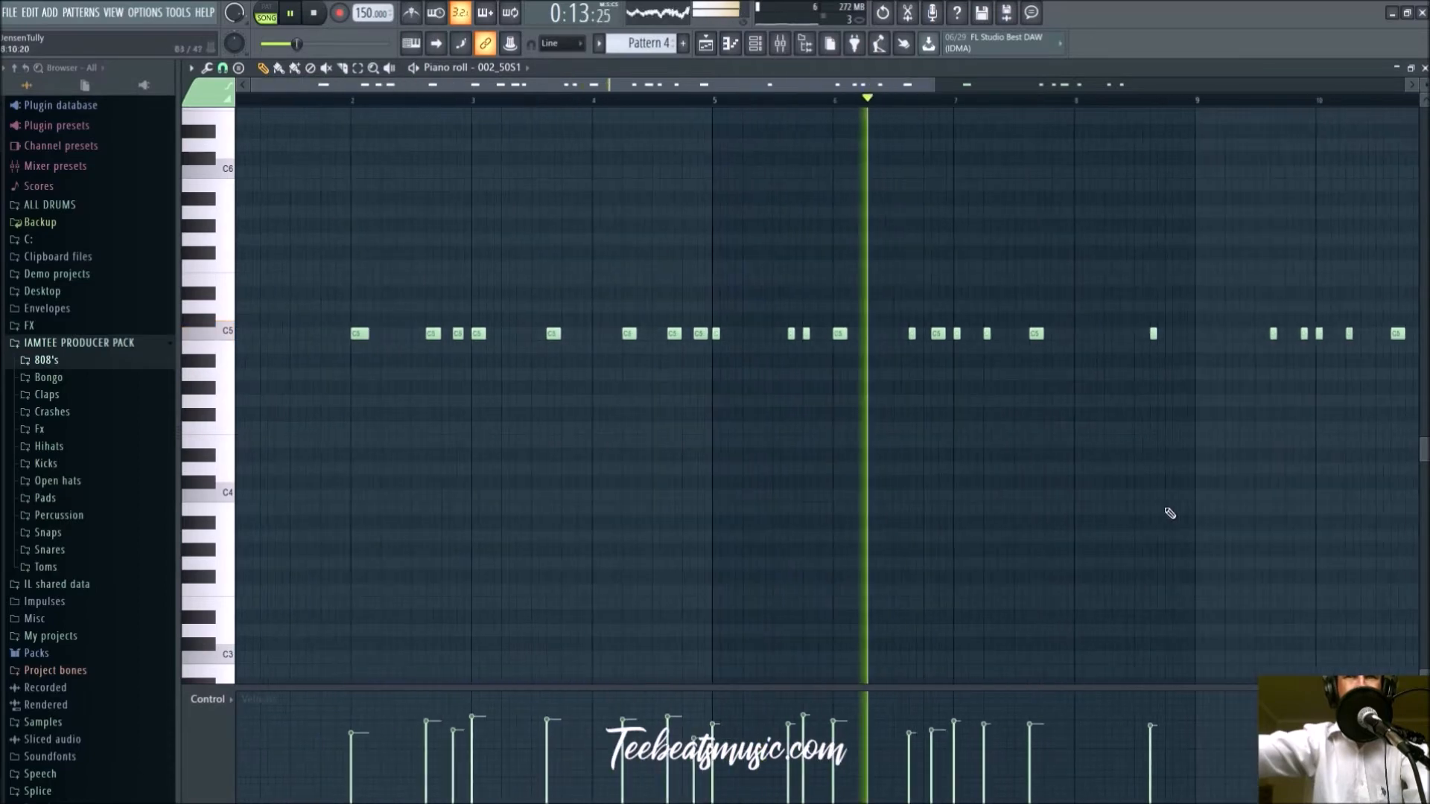
Shift the C5 note just before bar 7 slightly later, checking its timing by replaying the passage
scroll(753, 417, "up", 4, "ctrl")
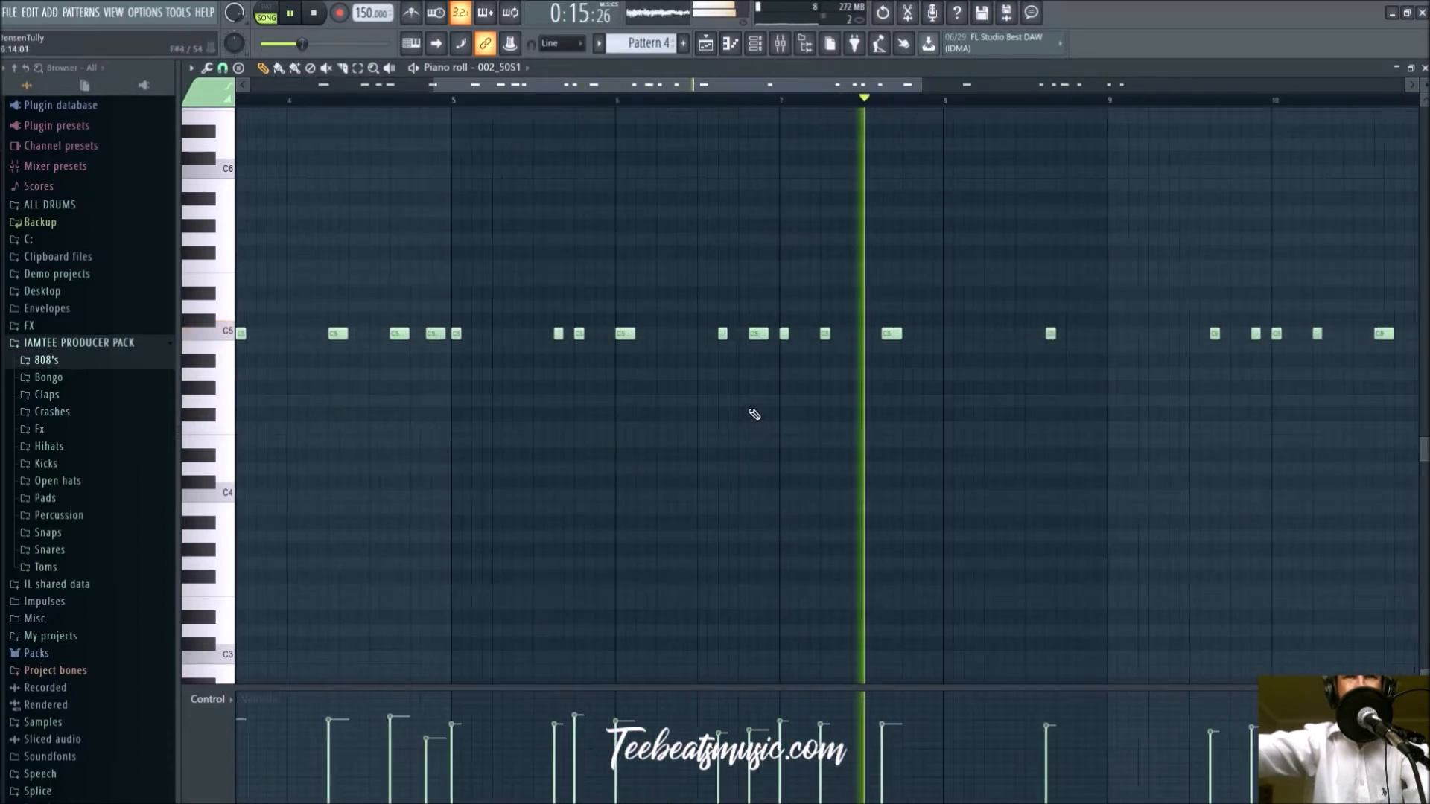
key("space")
left_click(765, 335)
left_click(758, 334)
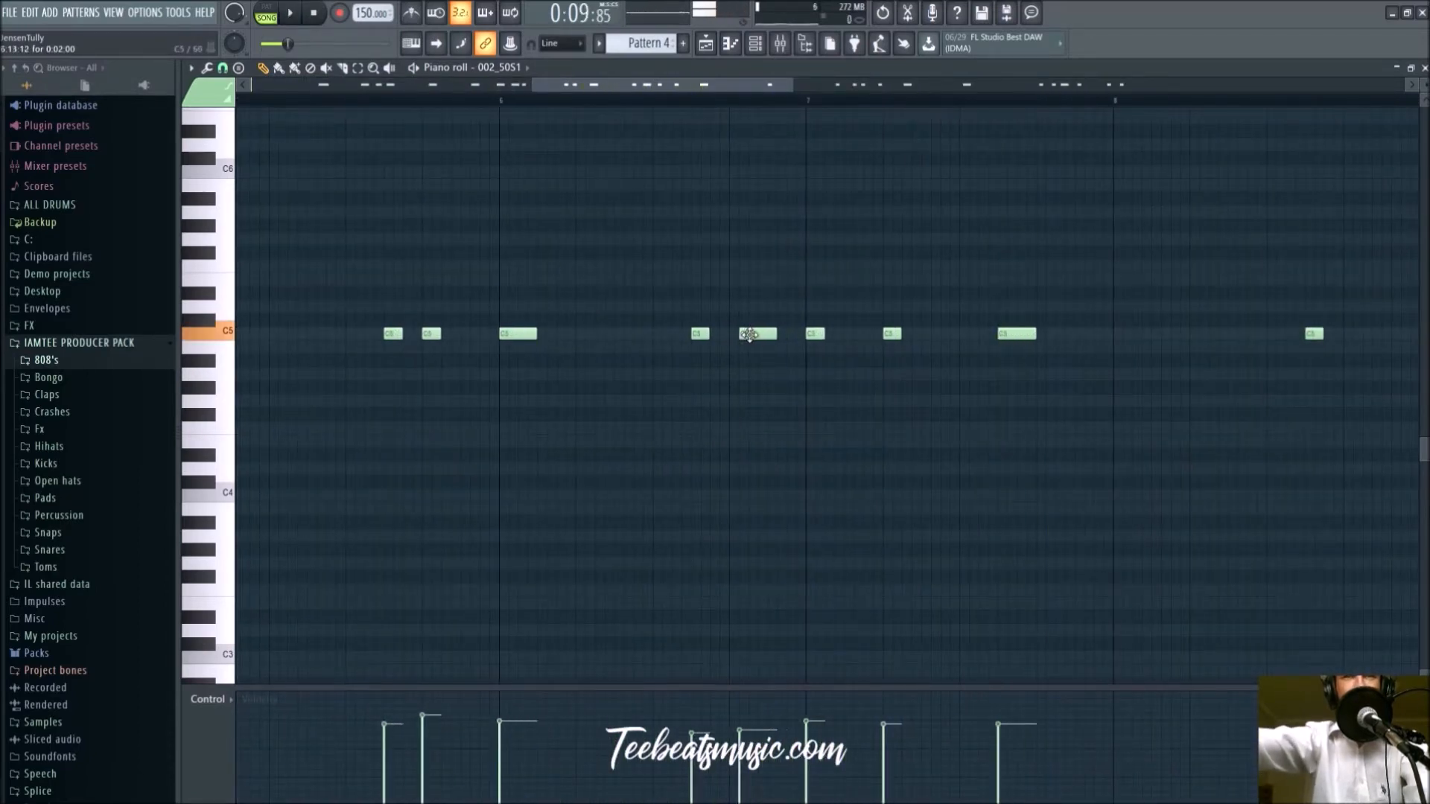
key("space")
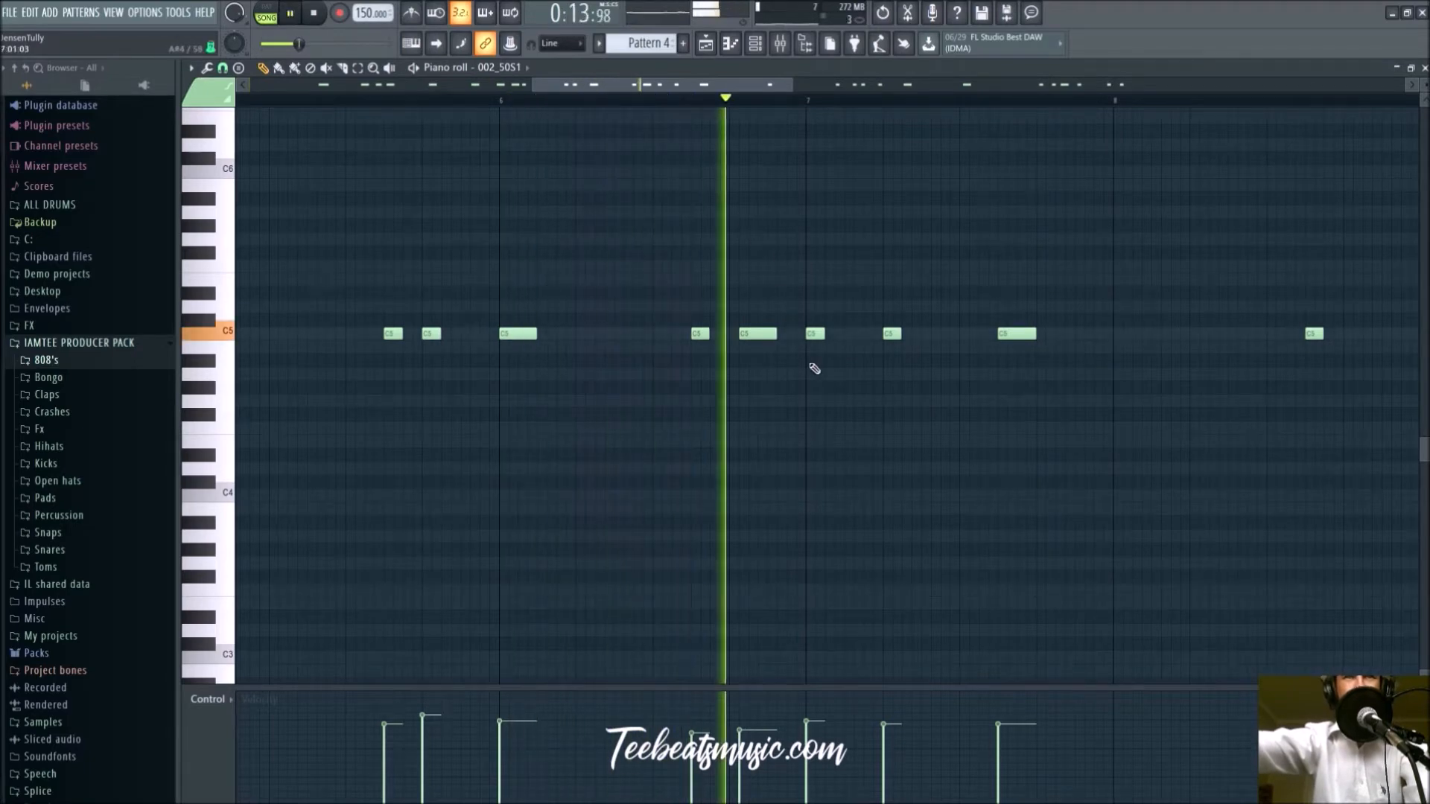
left_click(750, 323)
right_click(750, 324)
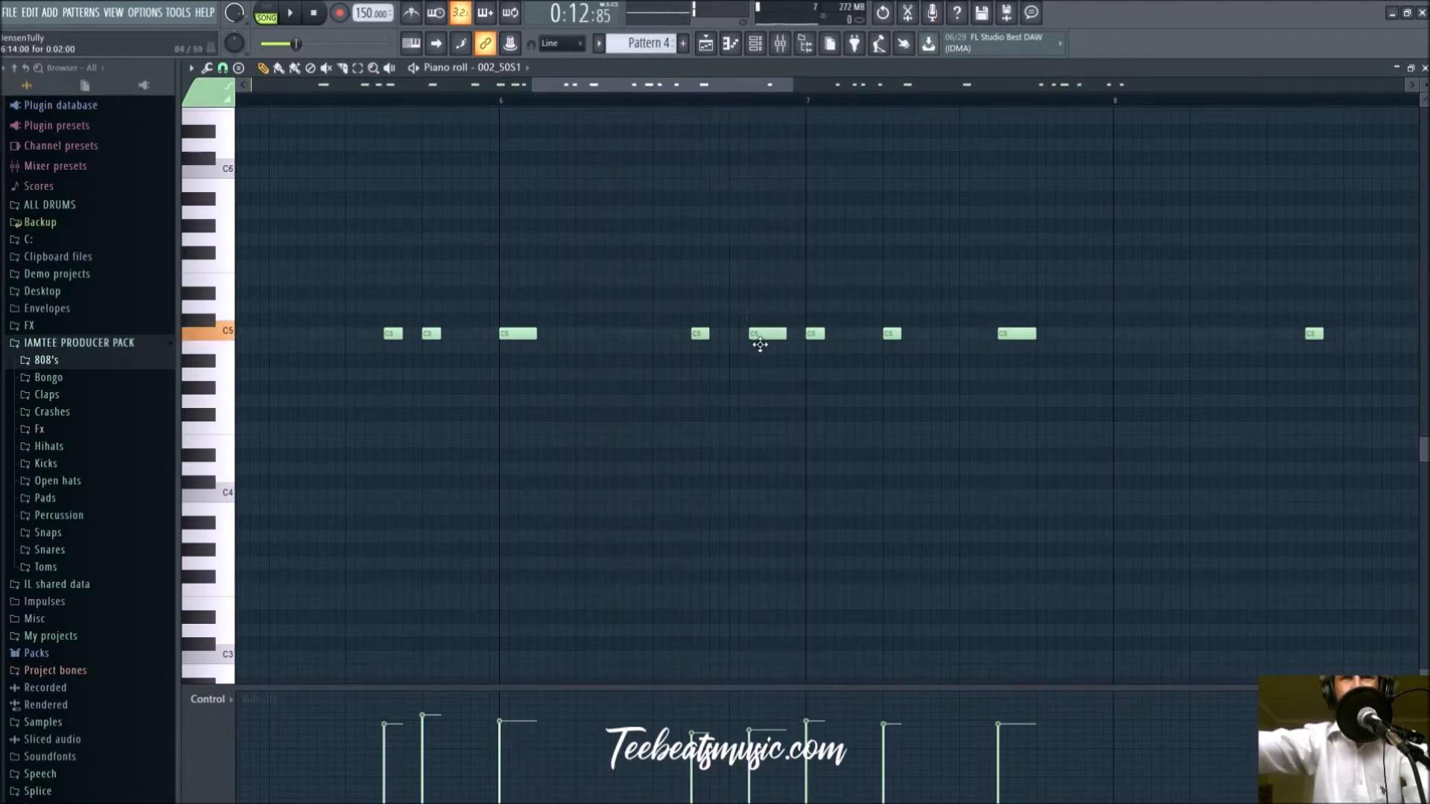
key("space")
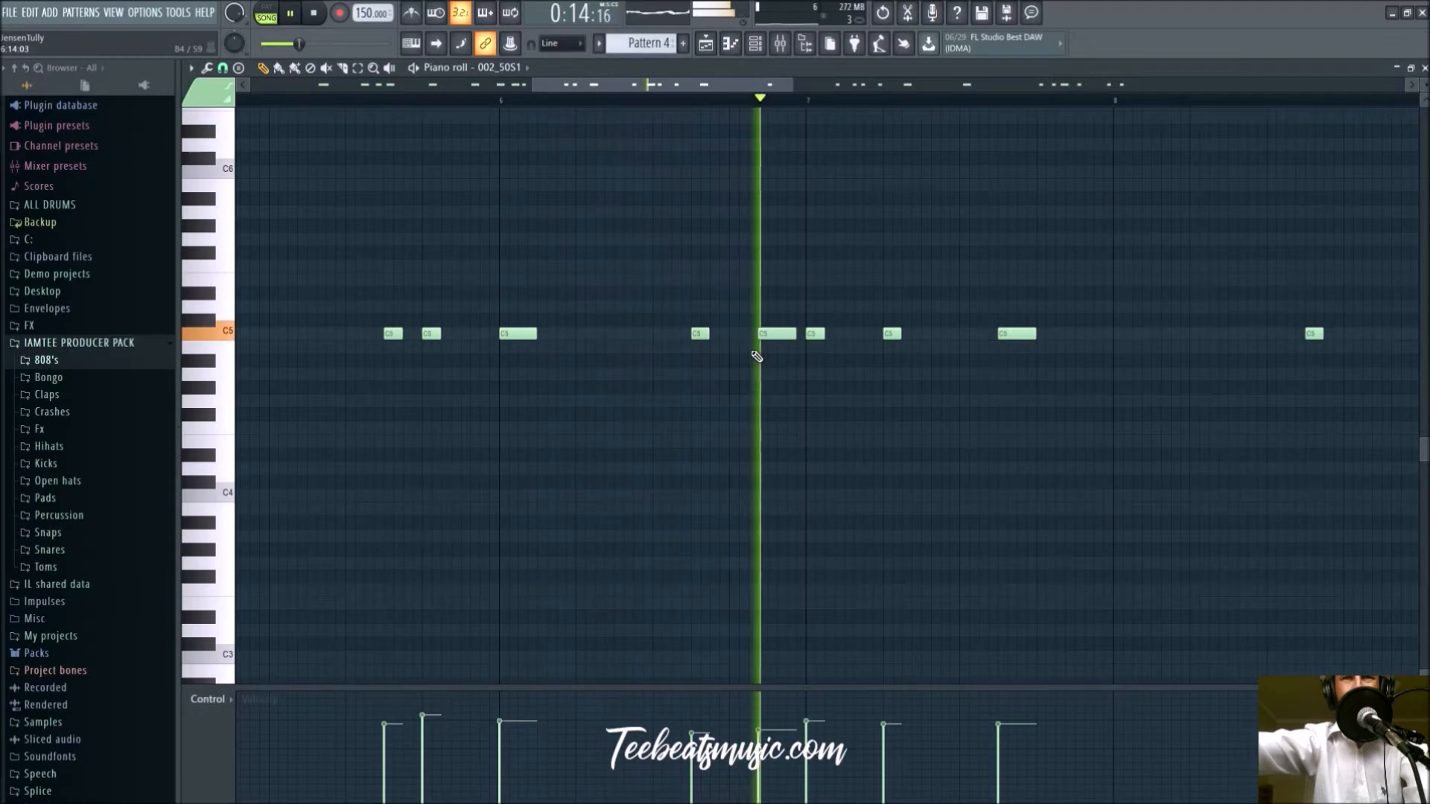
Listen through to bar 13 and move the long C5 note just before it onto the bar's start
scroll(901, 372, "down", 3)
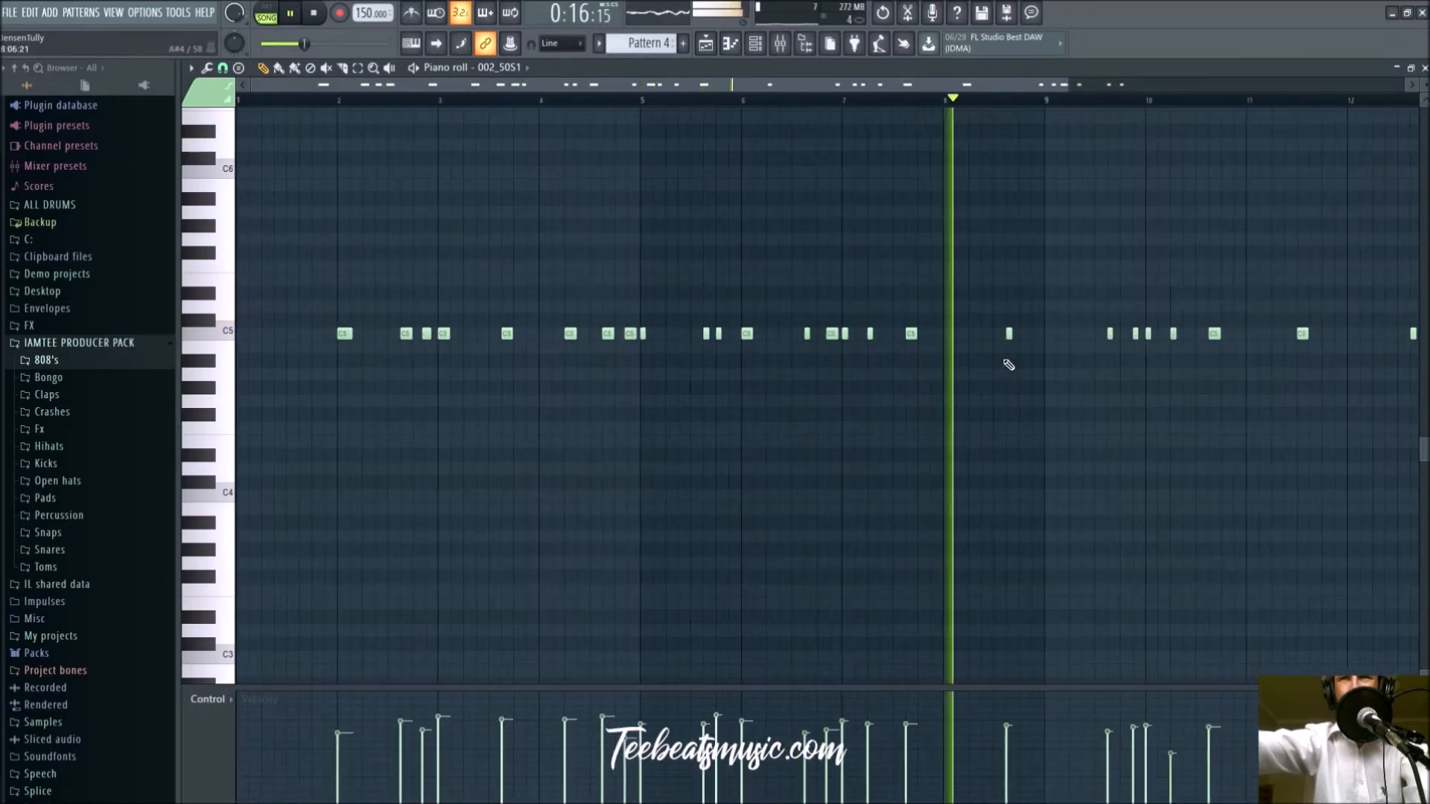
scroll(1007, 365, "down", 3)
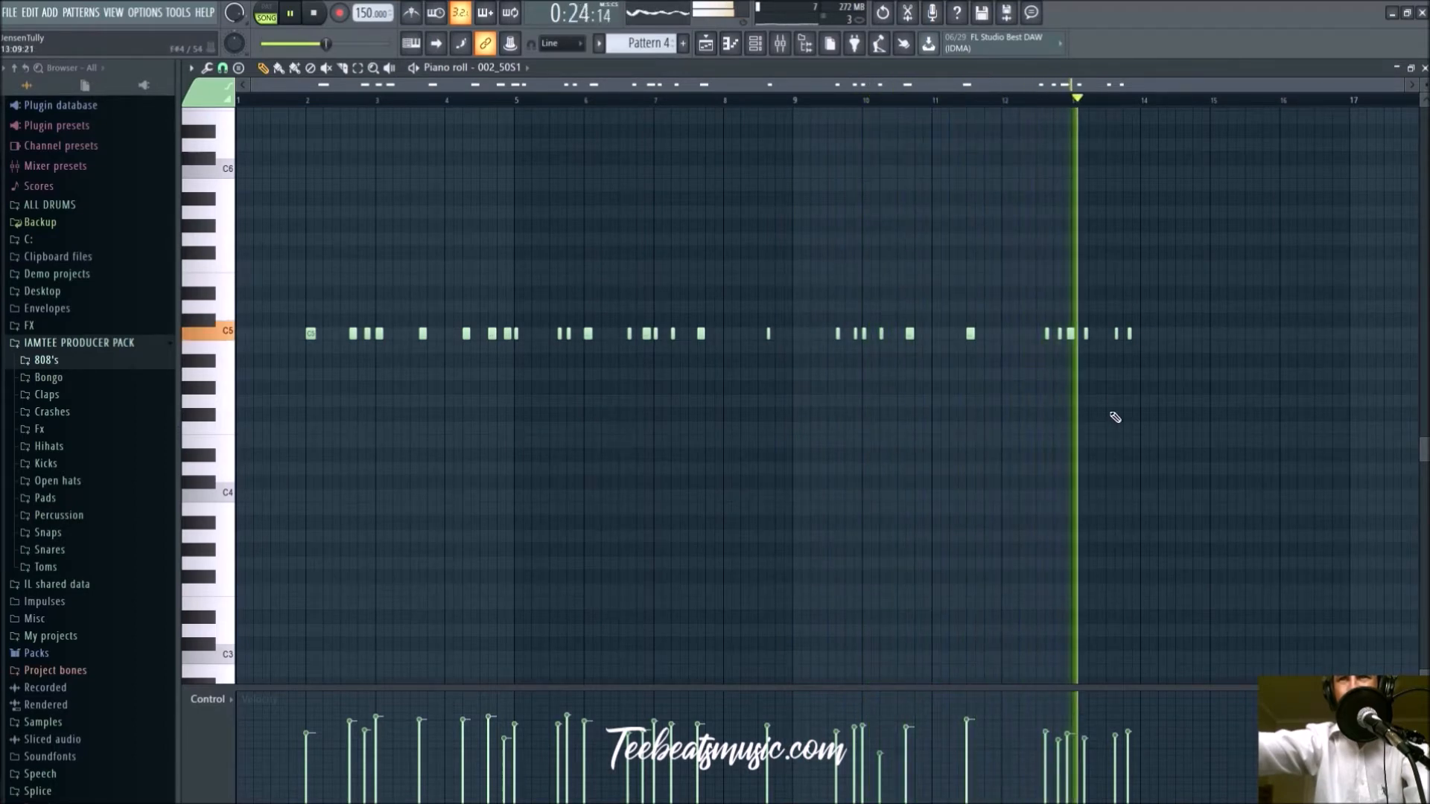
scroll(1114, 418, "up", 5)
key("space")
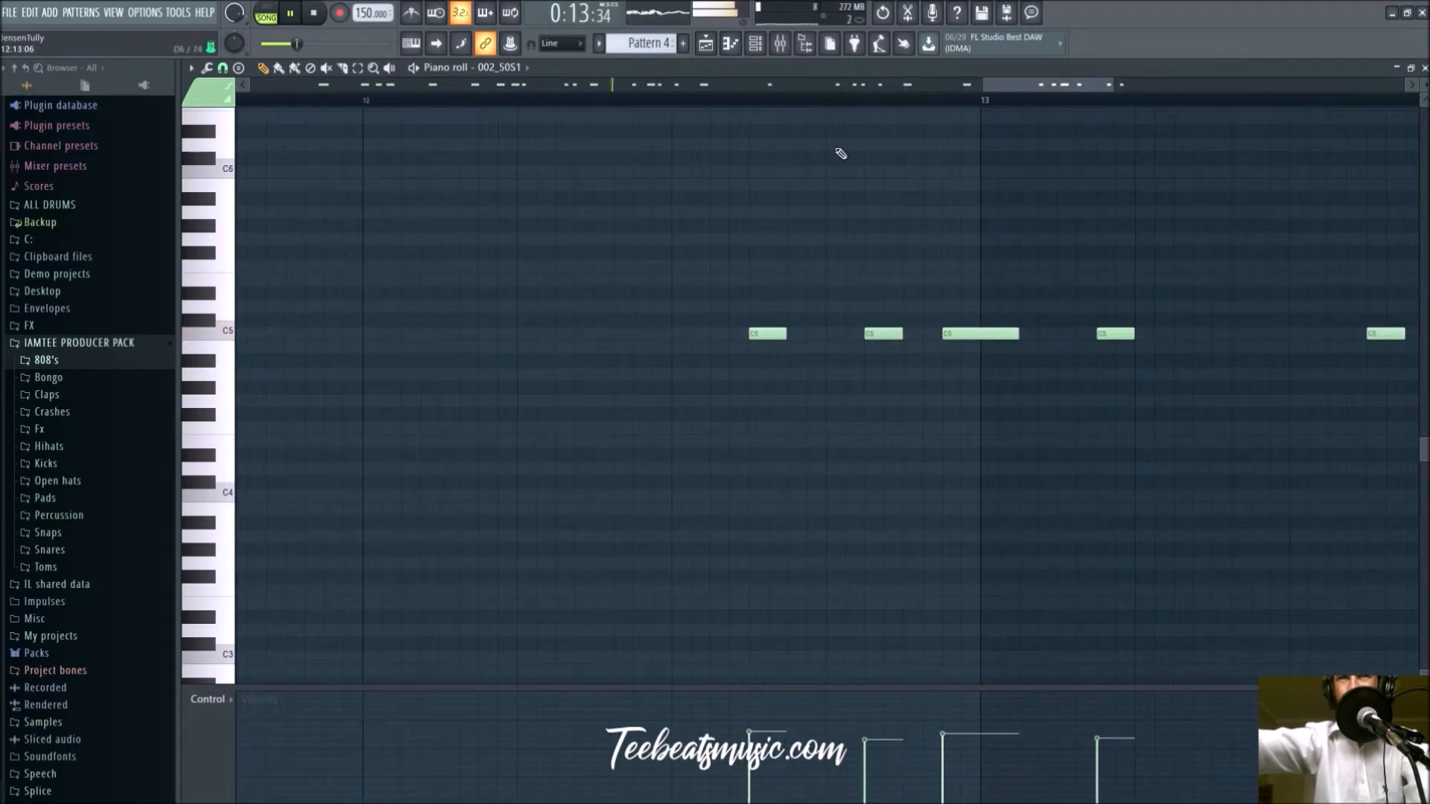
left_click(634, 102)
left_click(365, 100)
left_click_drag(977, 333, 1012, 335)
key("space")
Move the C5 note before bar 13 slightly later and the second note of bar 13 onto its second beat
left_click_drag(893, 332, 913, 332)
key("space")
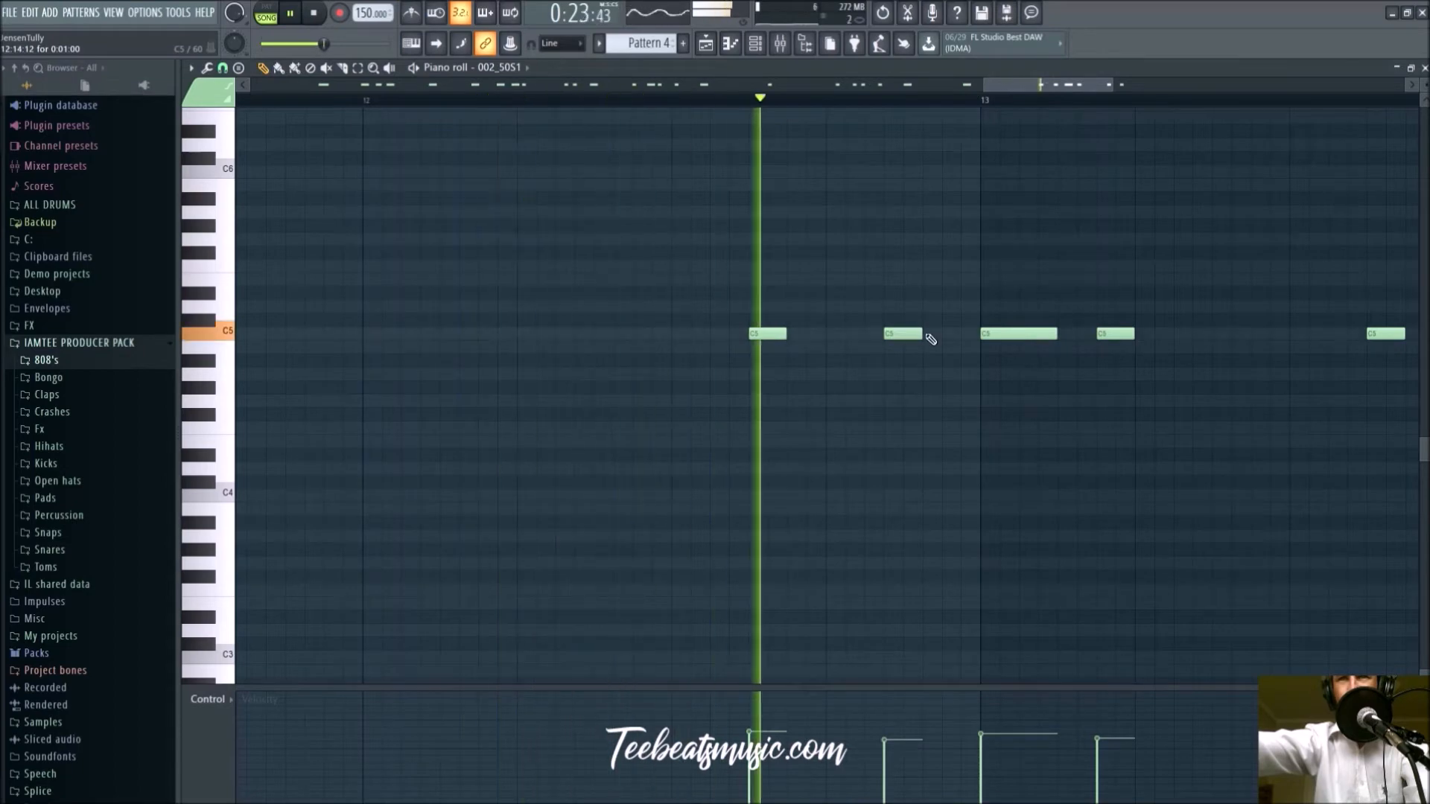
left_click_drag(1112, 334, 1151, 335)
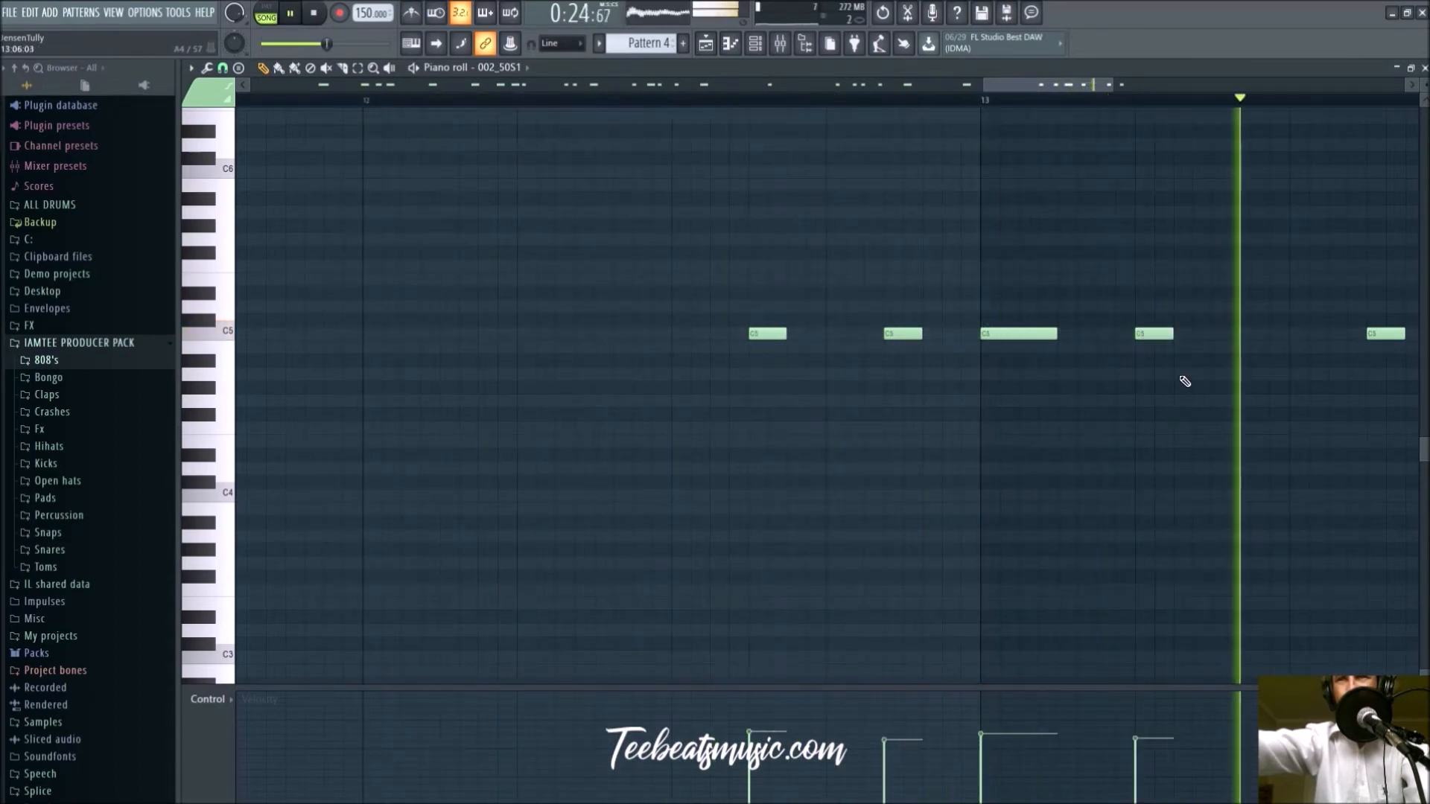
Move the last C5 note later within bar 13's fourth beat and nudge the note before it slightly later
scroll(1184, 385, "down", 3, "ctrl")
scroll(1189, 389, "down", 3, "ctrl")
scroll(1066, 367, "up", 3, "ctrl")
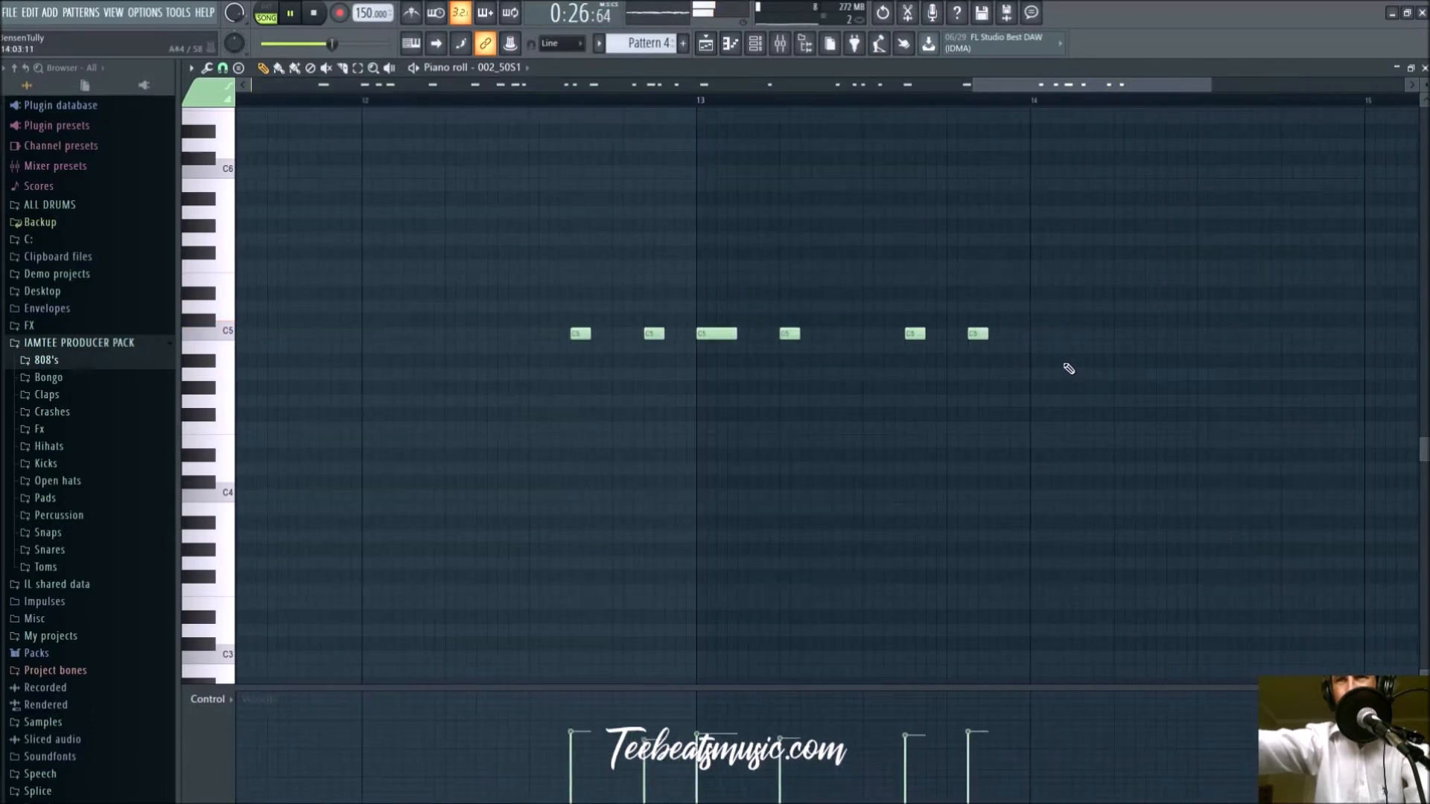
left_click_drag(978, 334, 1000, 334)
mouse_move(911, 334)
left_mouse_down()
mouse_move(933, 332)
mouse_move(914, 335)
left_mouse_up()
key("space")
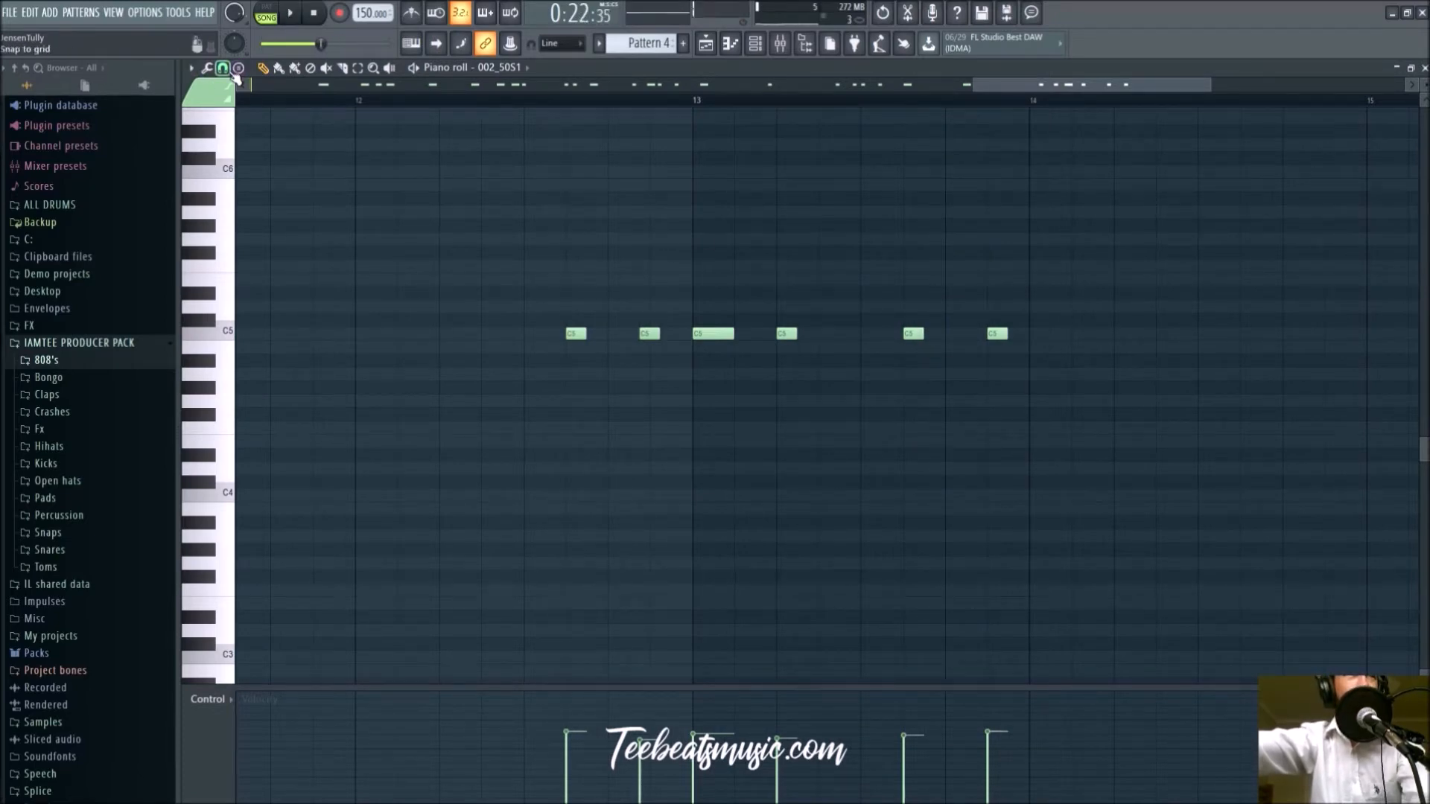
Replay the end of the 002_50S1 pattern around bar 13 and check it against the full arrangement in the playlist
key("space")
key("space")
key("space")
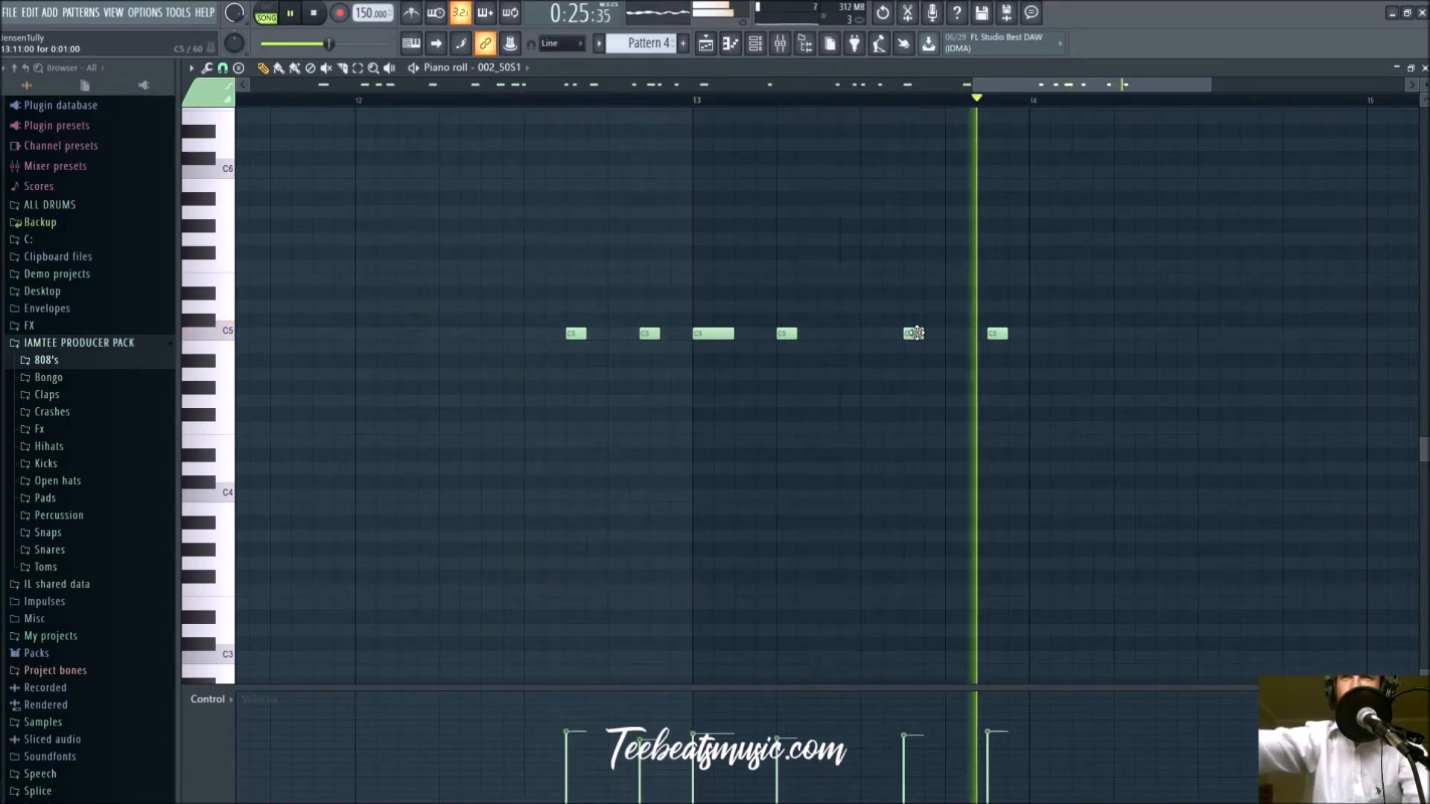
left_click(706, 43)
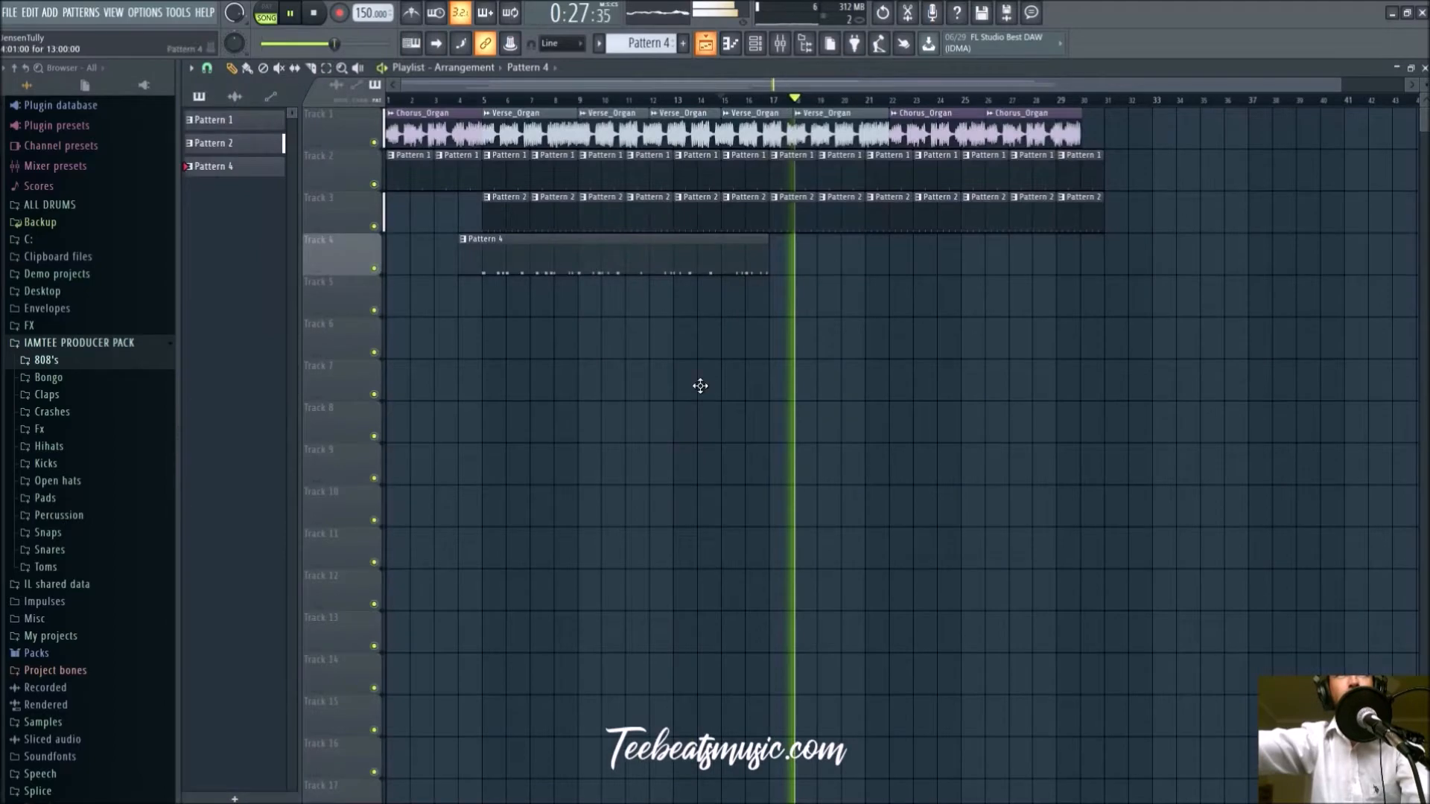
key("space")
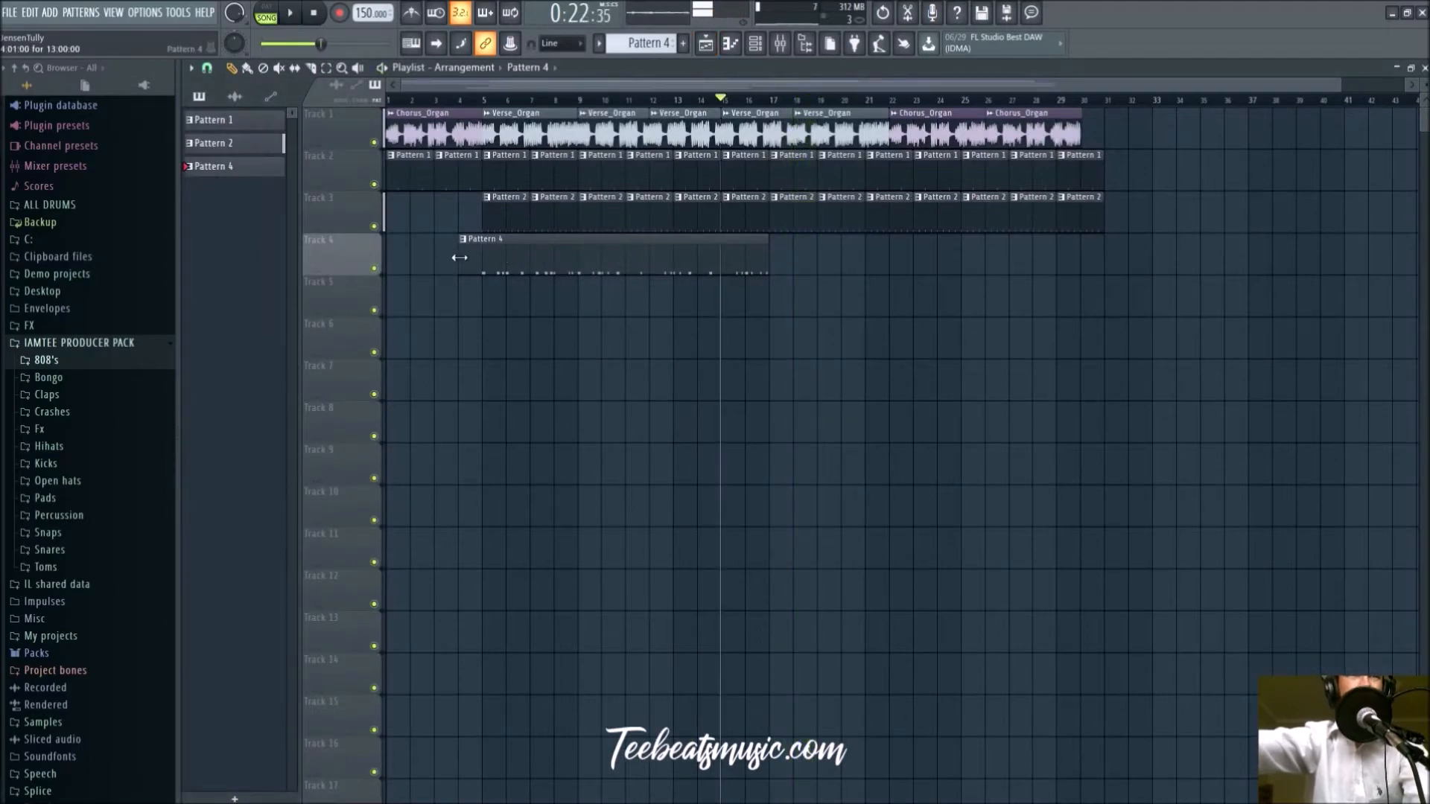
Trim the Pattern 4 clip to start at bar 5 and place a unique copy of it at bar 17 on the same track
left_click_drag(528, 258, 806, 252)
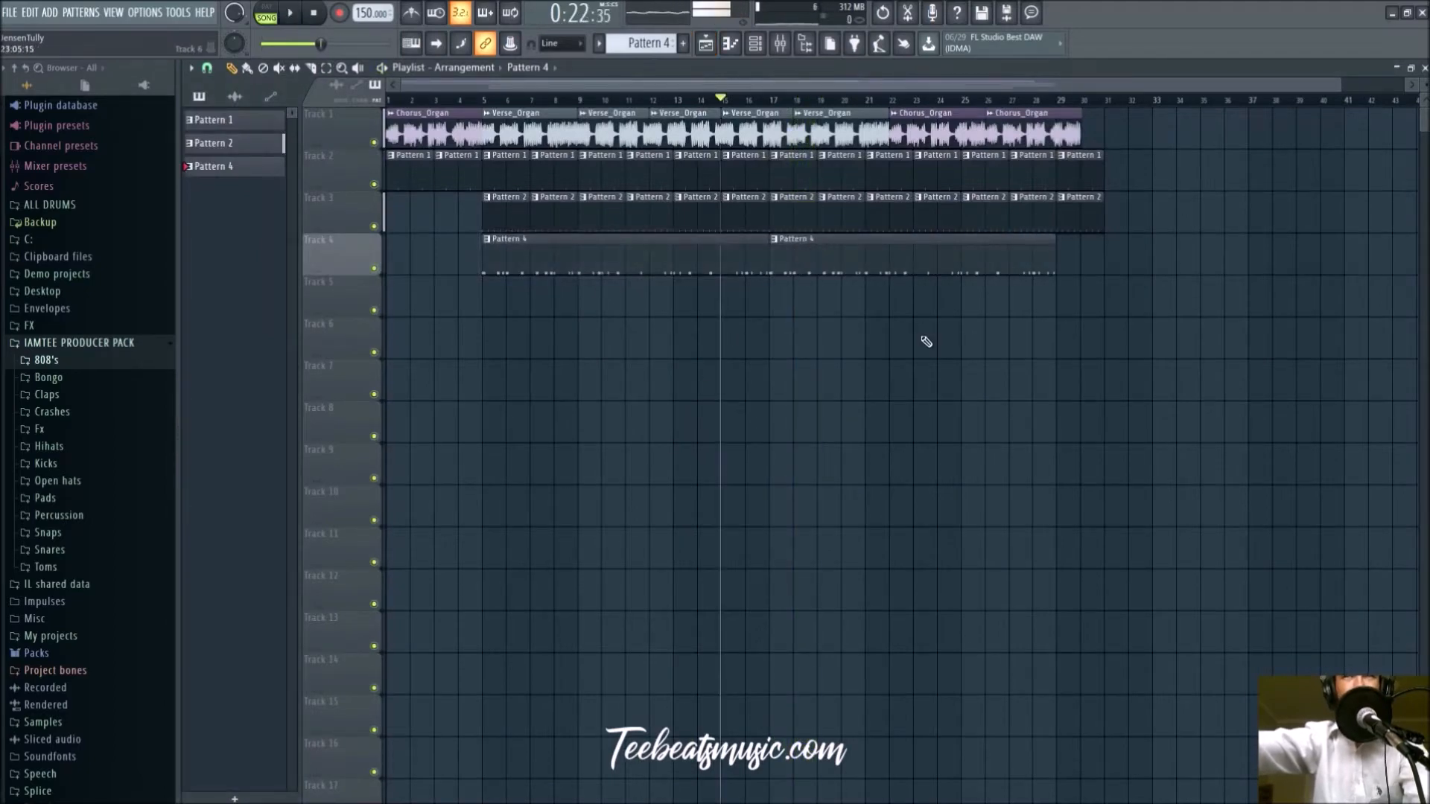
double_click(915, 238)
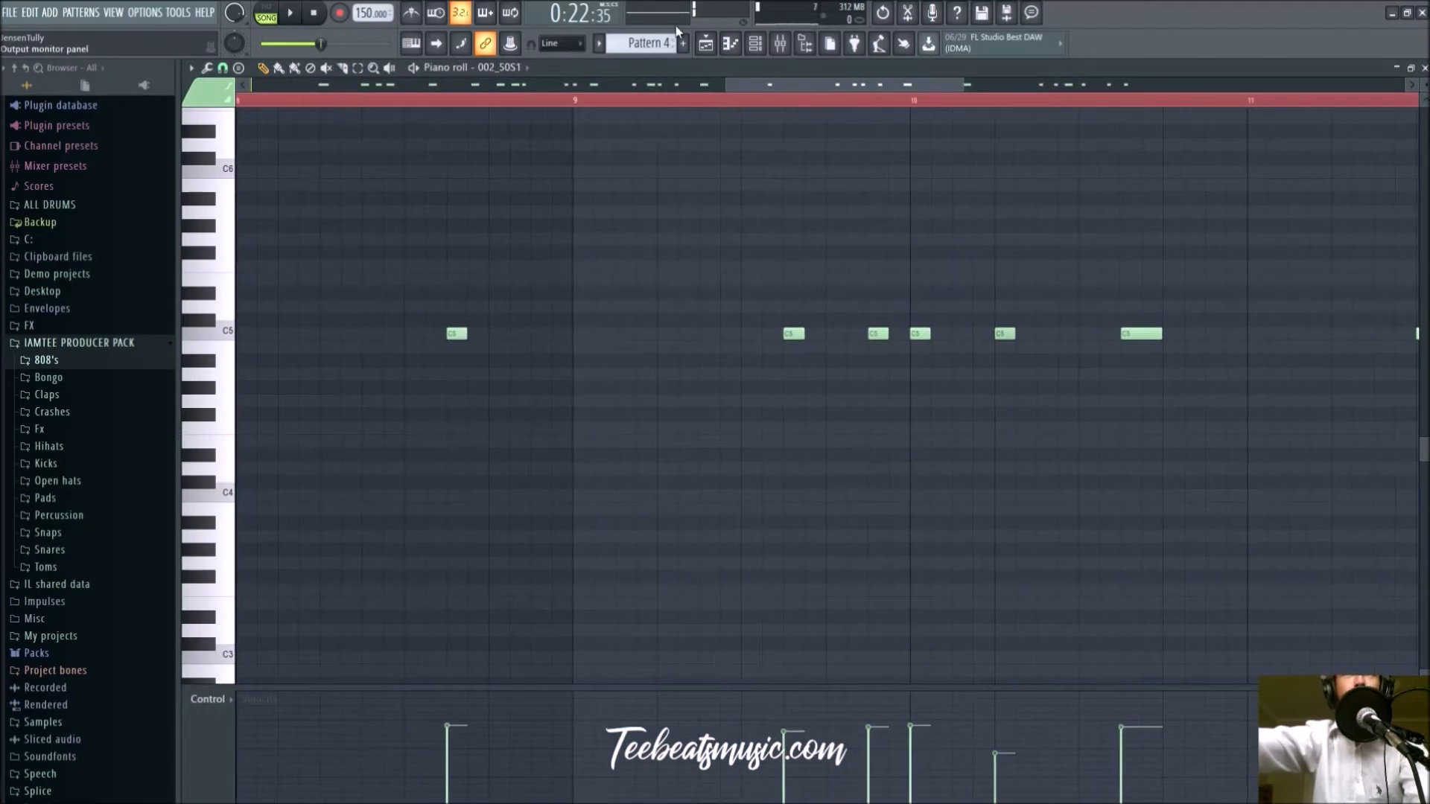
left_click(704, 43)
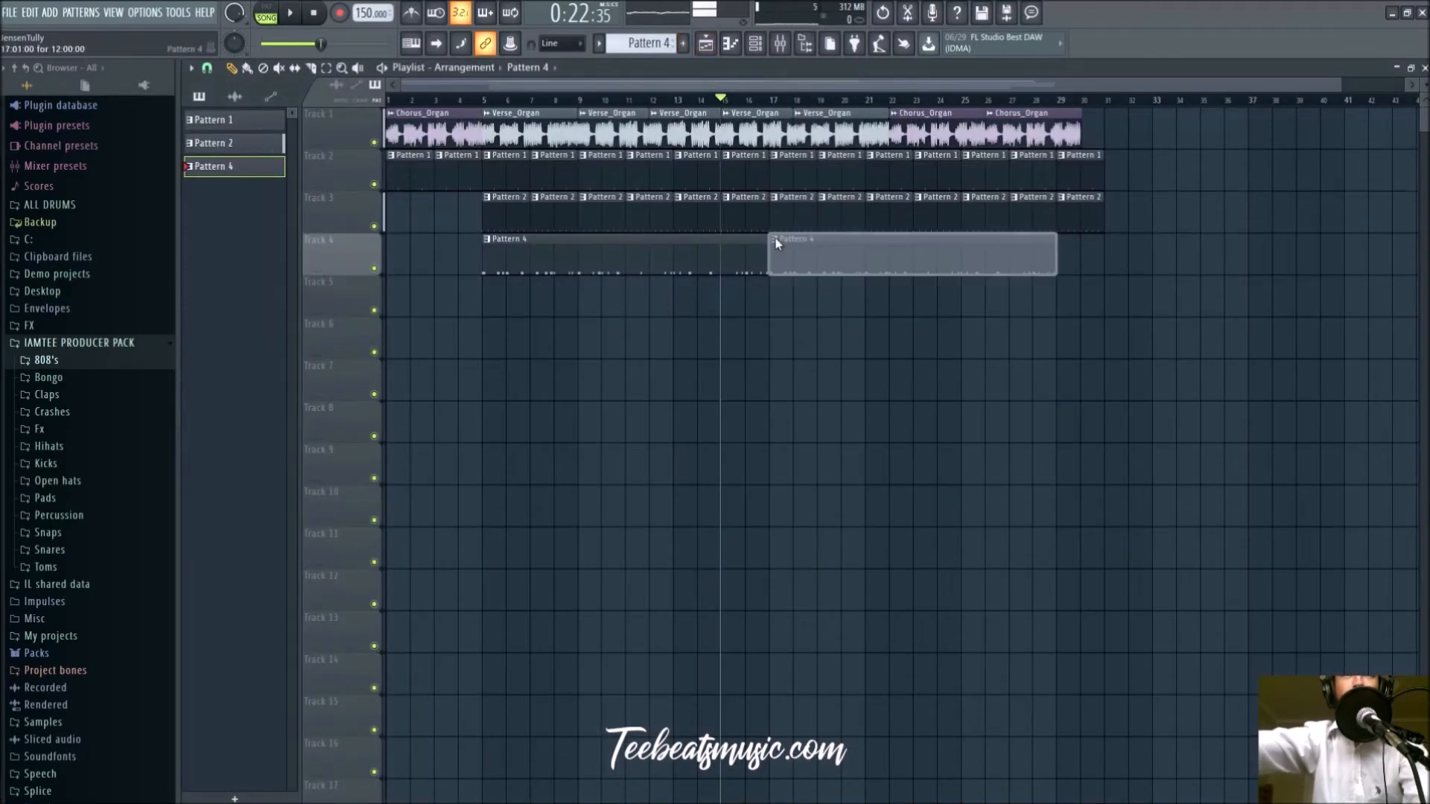
double_click(840, 260)
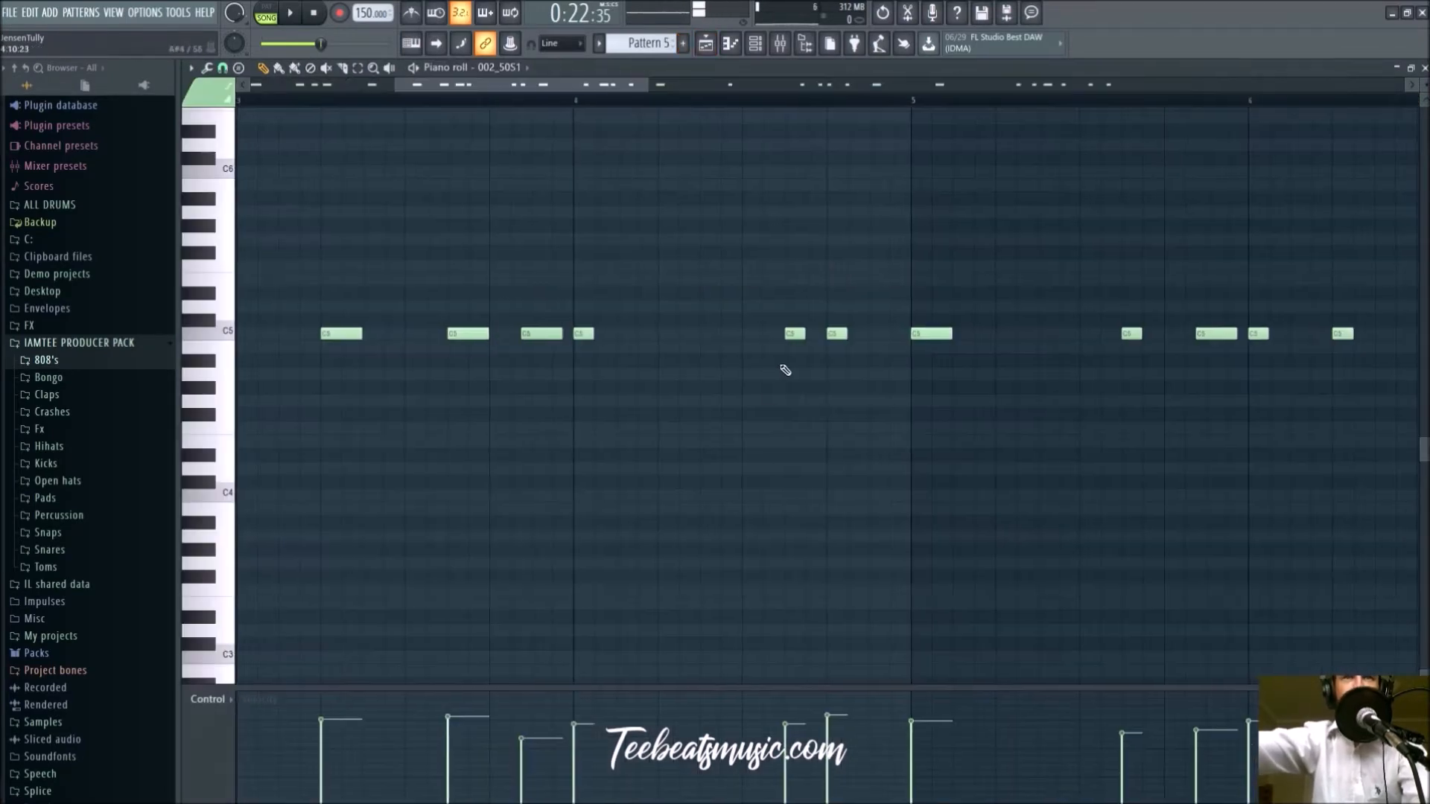
scroll(609, 376, "down", 4)
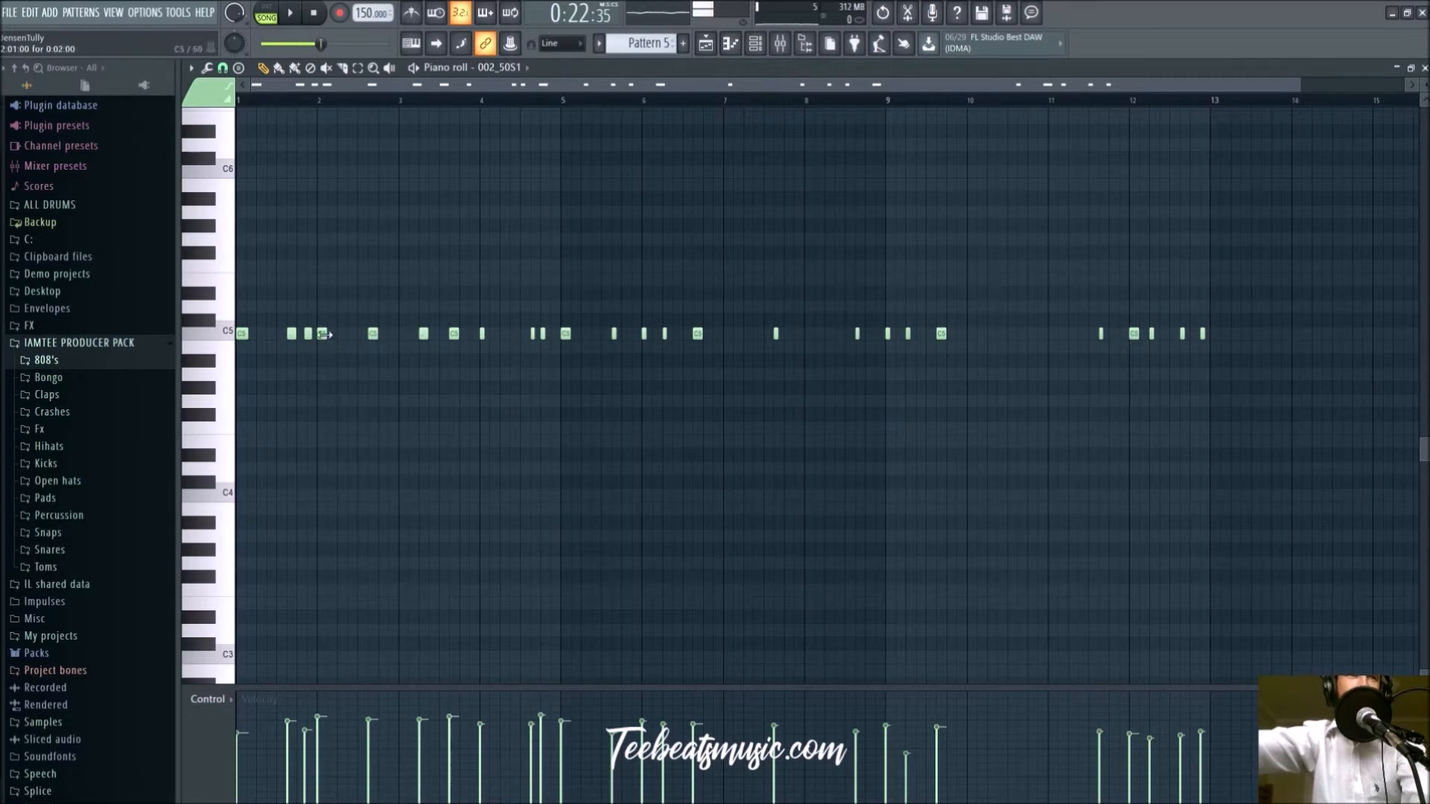
Play the arrangement in the playlist from about bar 15 to hear the transition towards the copied clip
left_click(705, 43)
key("space")
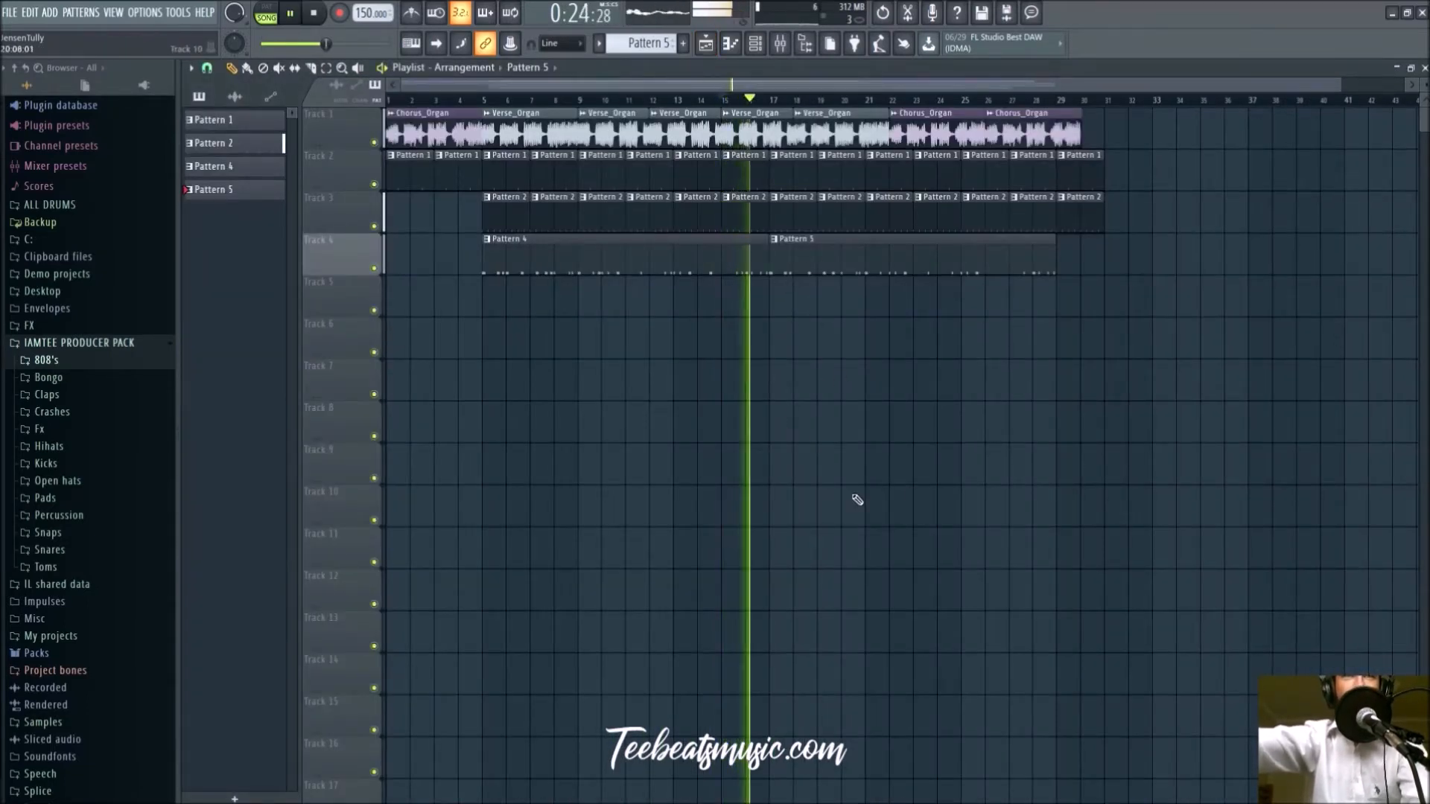
scroll(856, 497, "down", 1)
key("space")
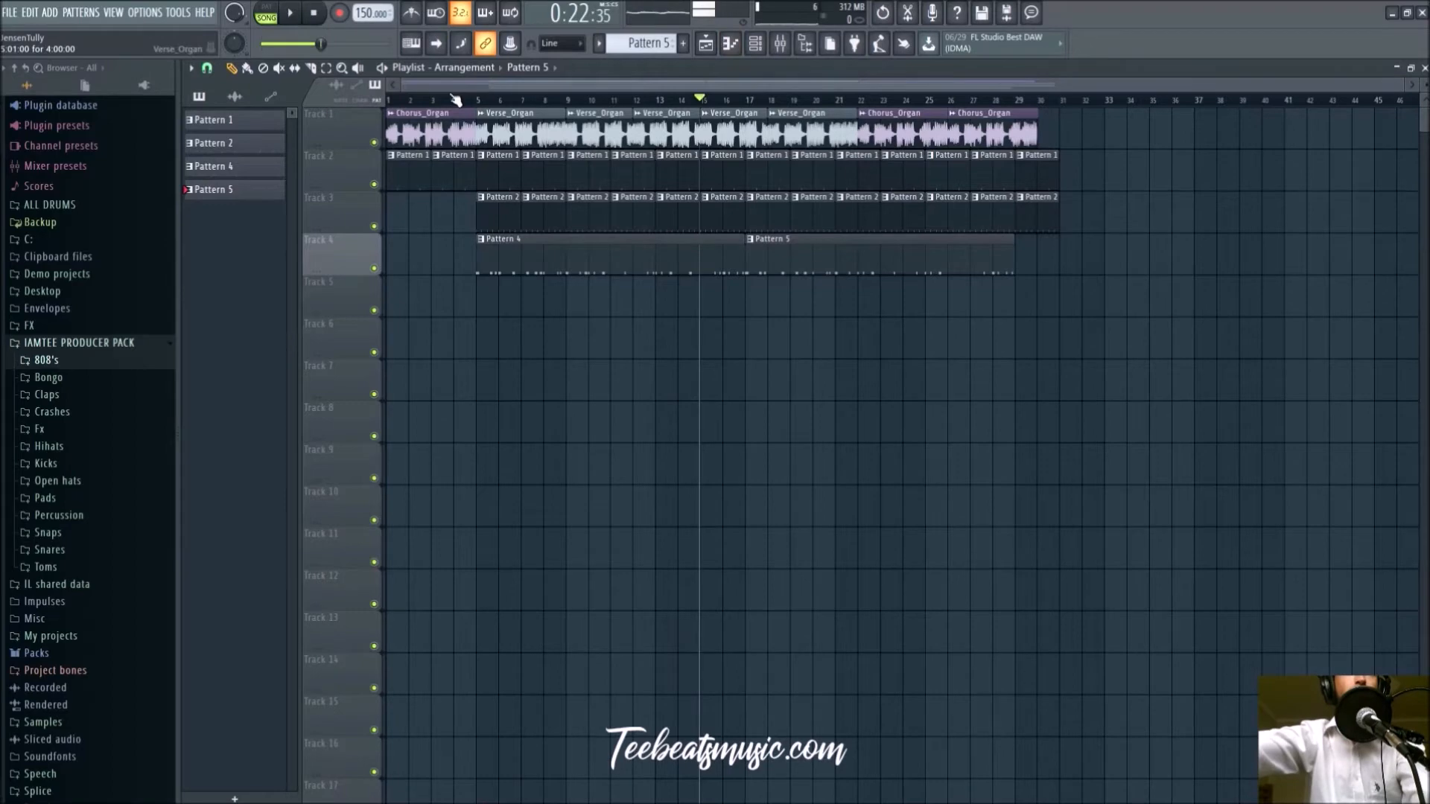
Restart playback from the beginning of the song and create a new empty pattern in the channel rack
left_click_drag(456, 97, 257, 90)
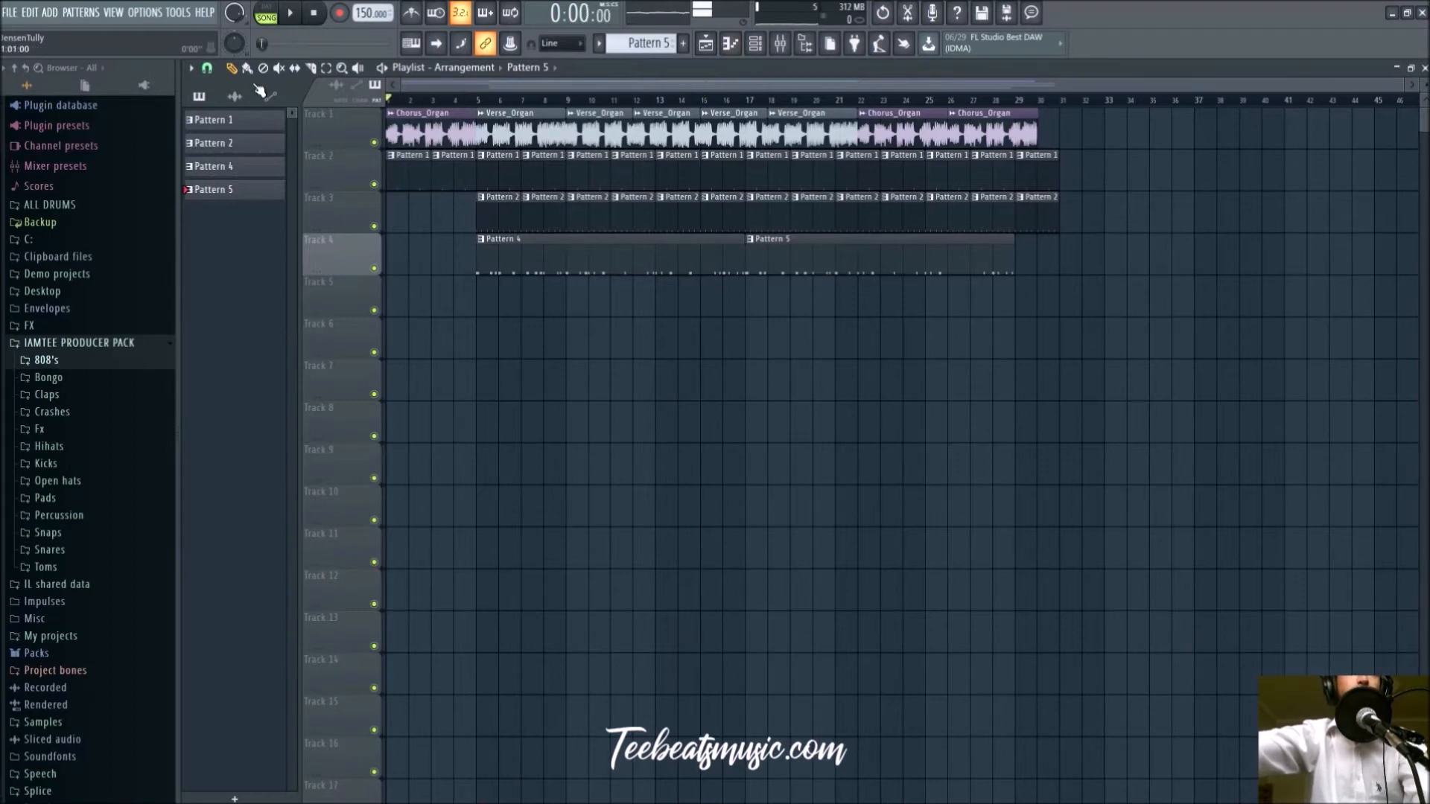
key("space")
left_click(754, 43)
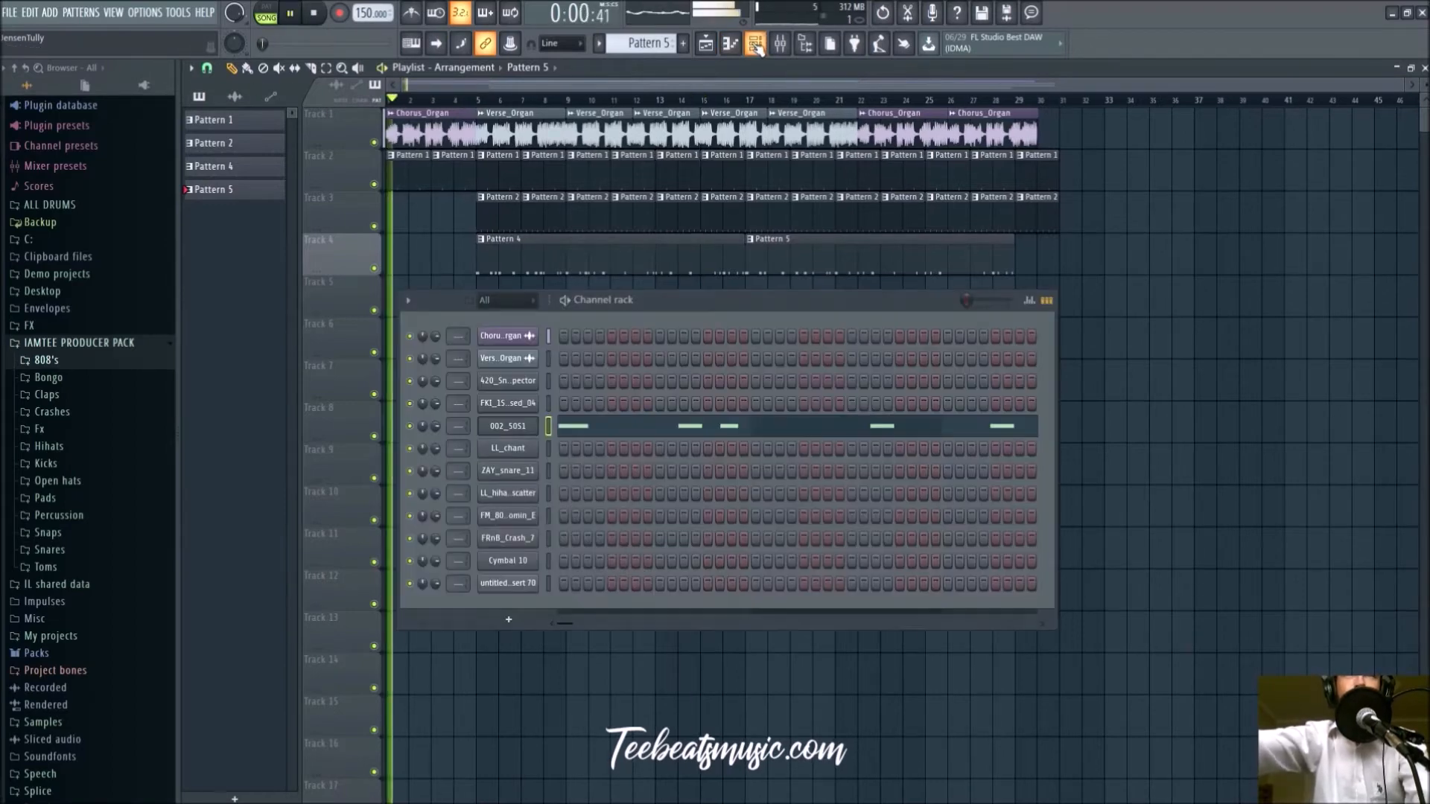
key("F4")
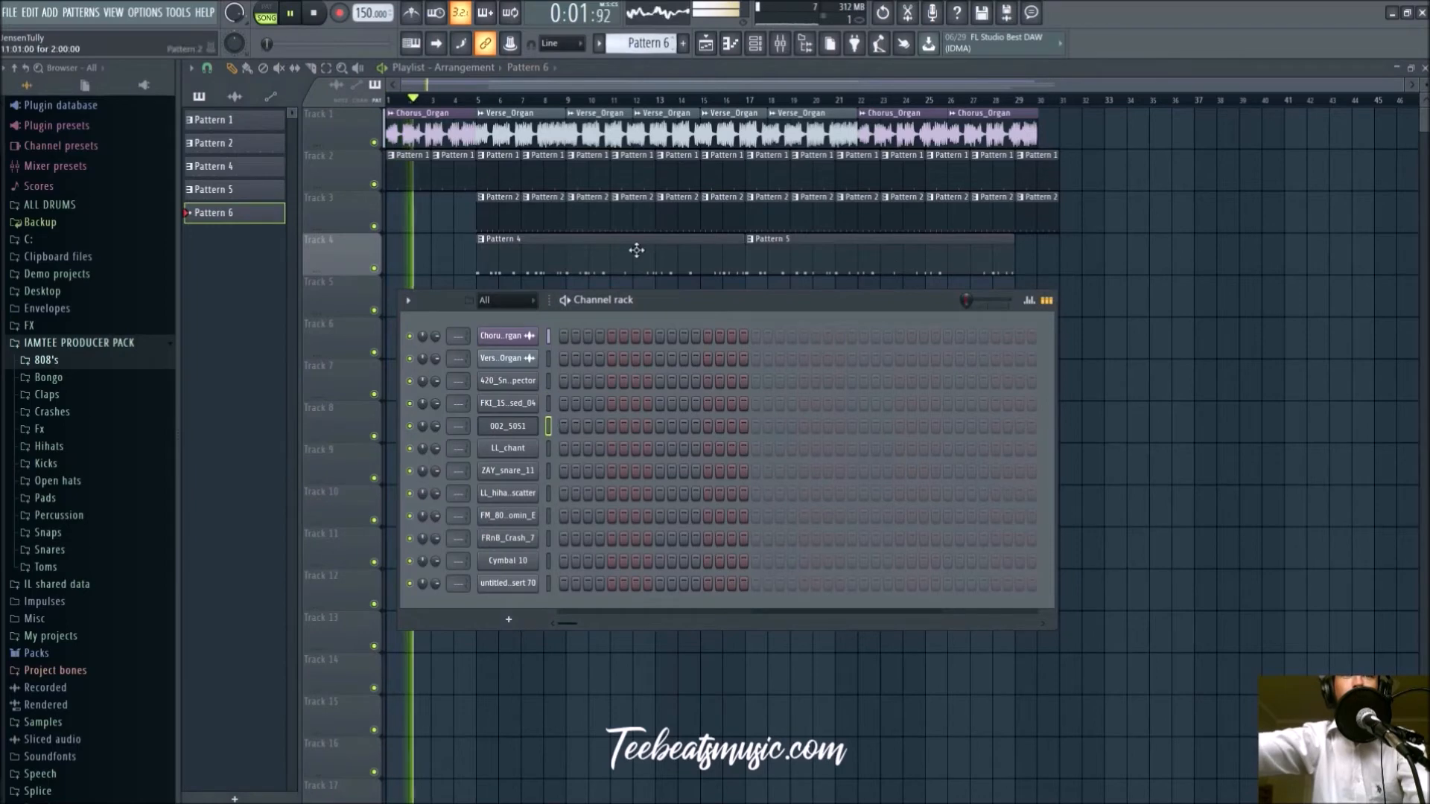
Audition the LL_chant and ZAY_snare_11 channels against the playing arrangement, leaving ZAY_snare_11 selected for the new pattern
left_click(535, 448)
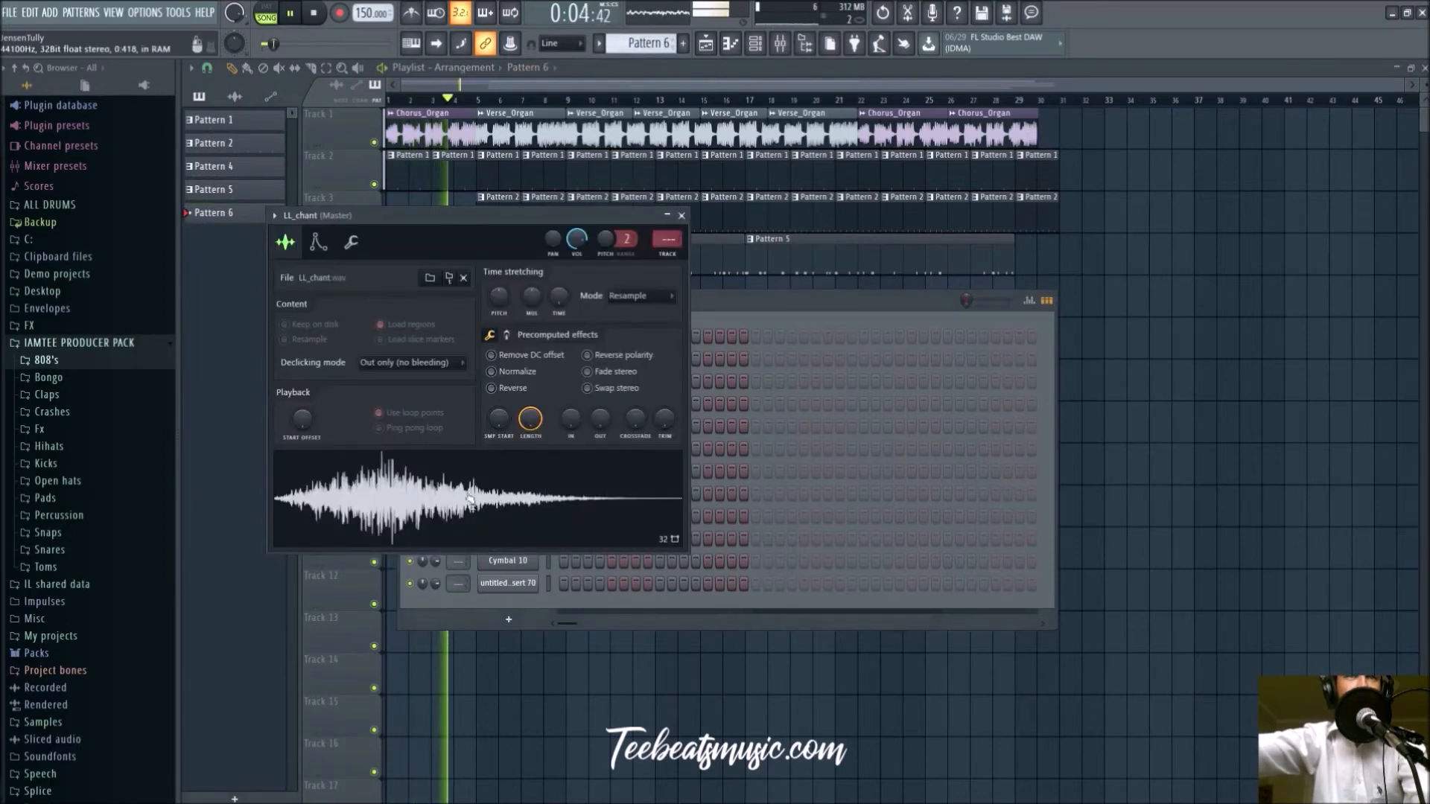
left_click(682, 216)
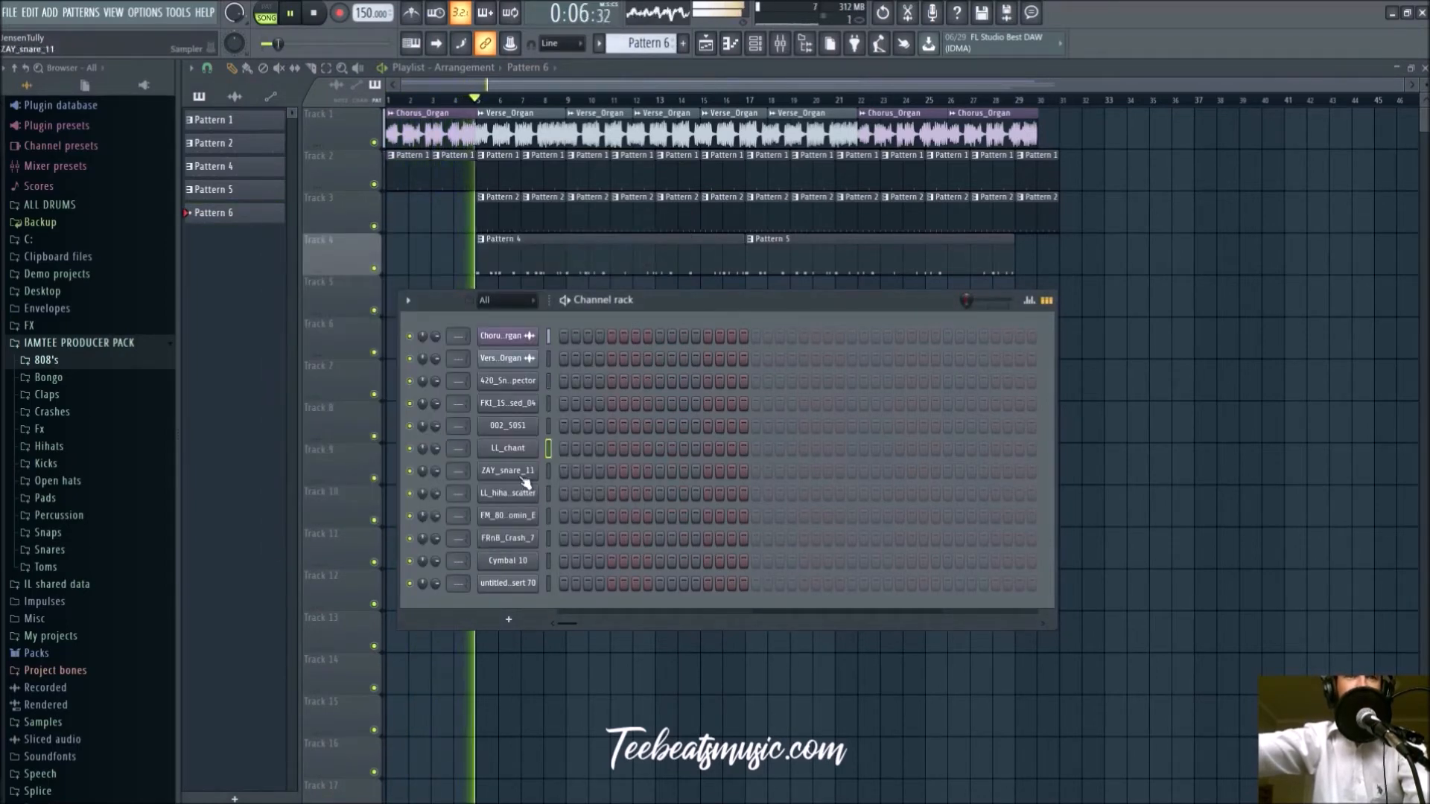
left_click(524, 475)
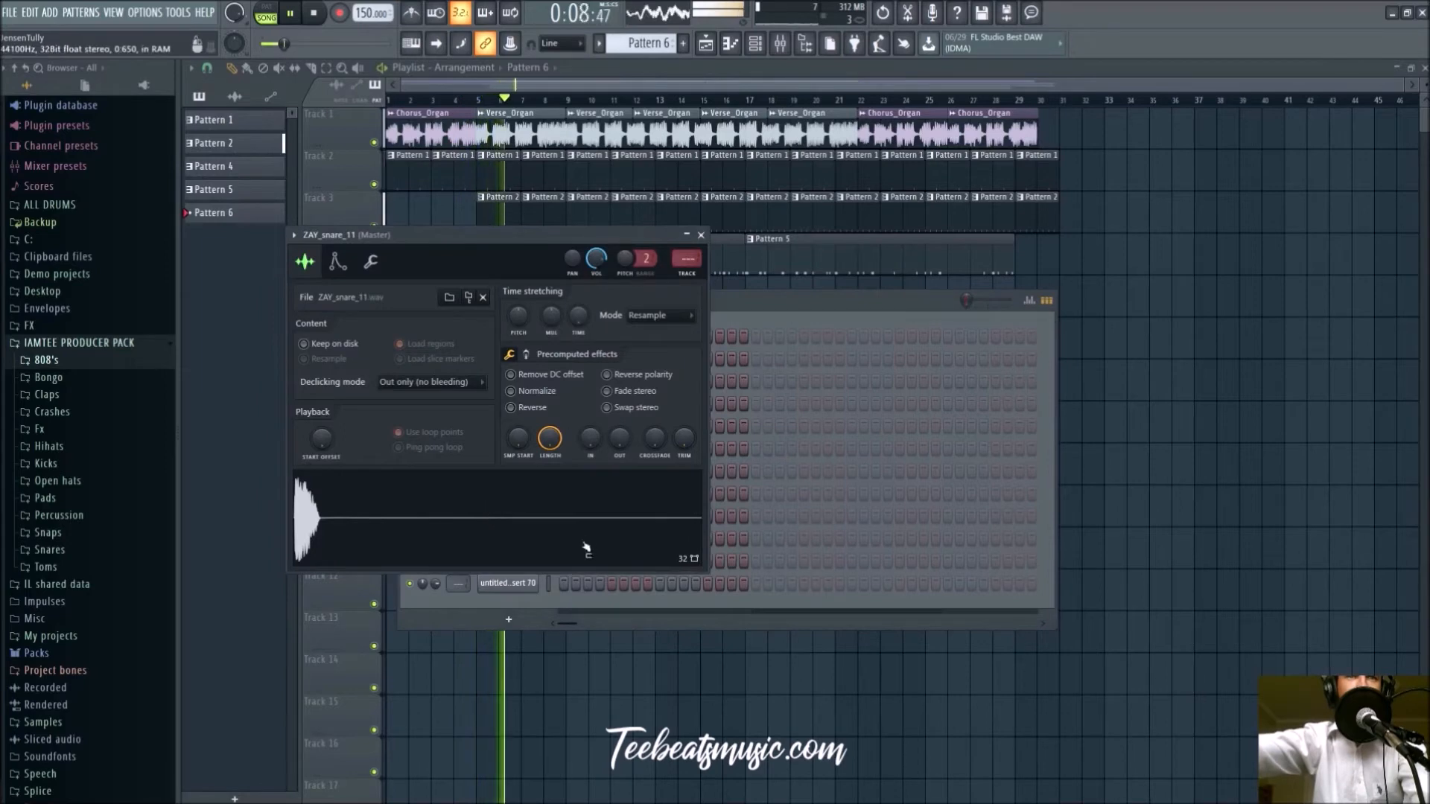
left_click(701, 235)
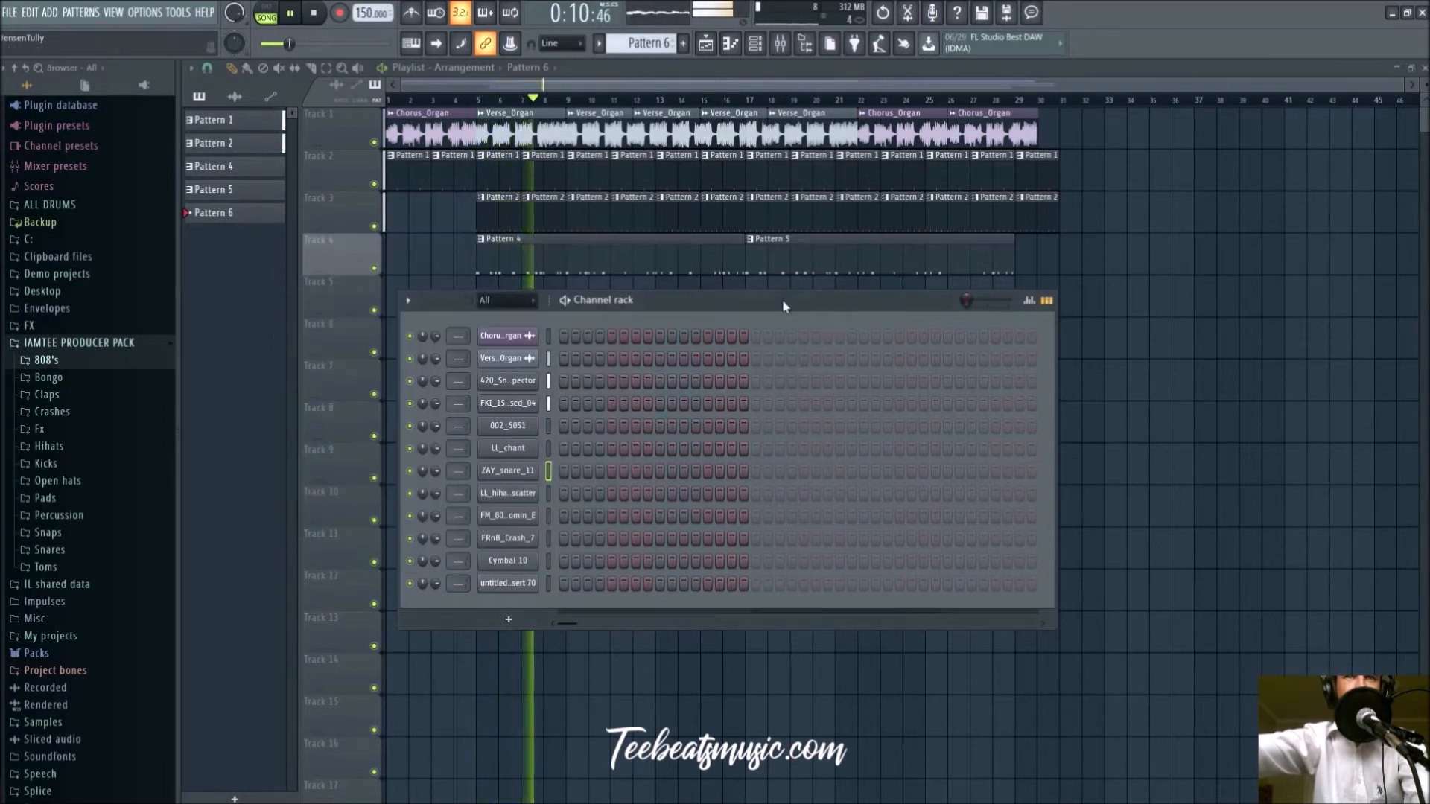
key("F6")
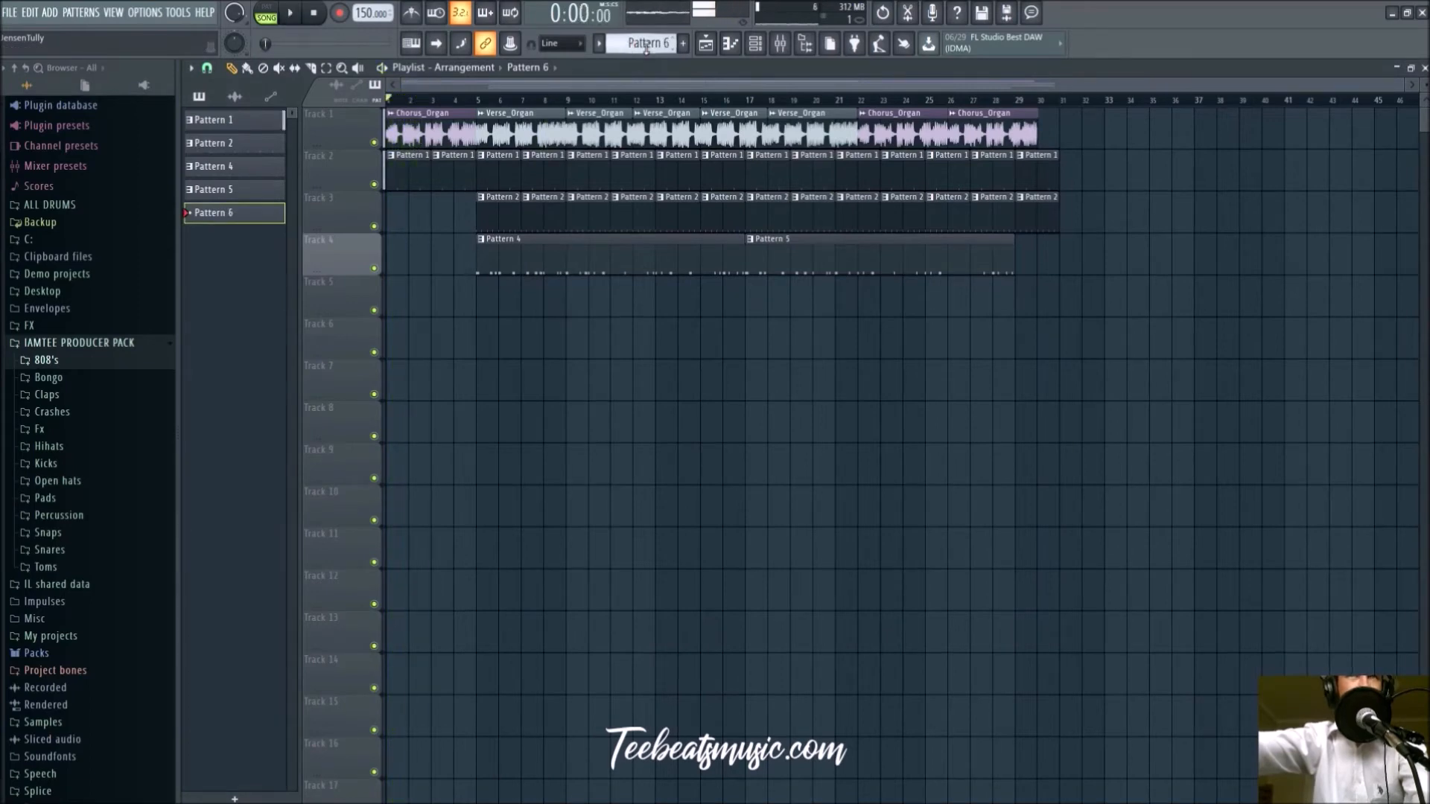
Record a ZAY_snare_11 part over the arrangement into Pattern 6, with its clip on track 5 from bar 5
left_click(732, 45)
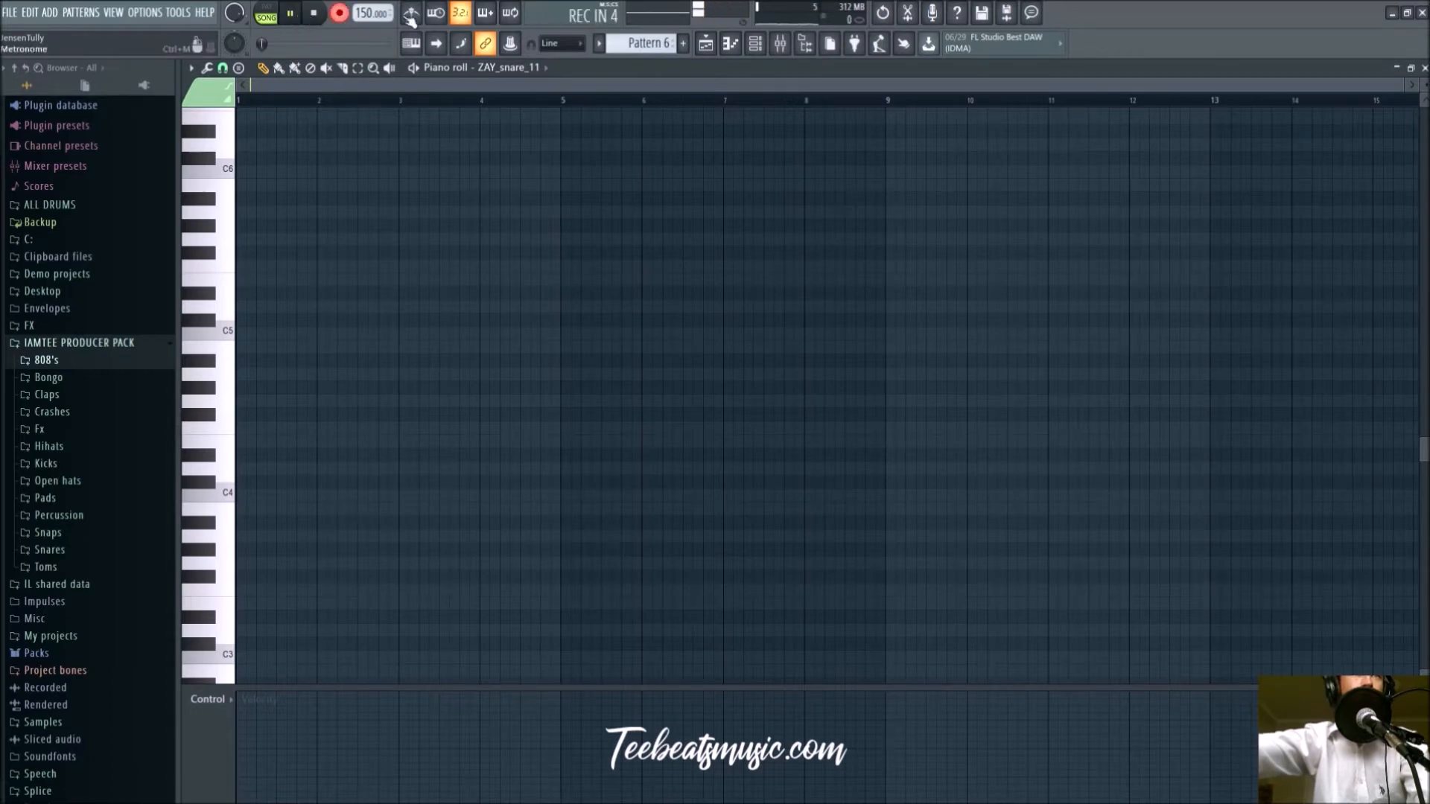
left_click(705, 46)
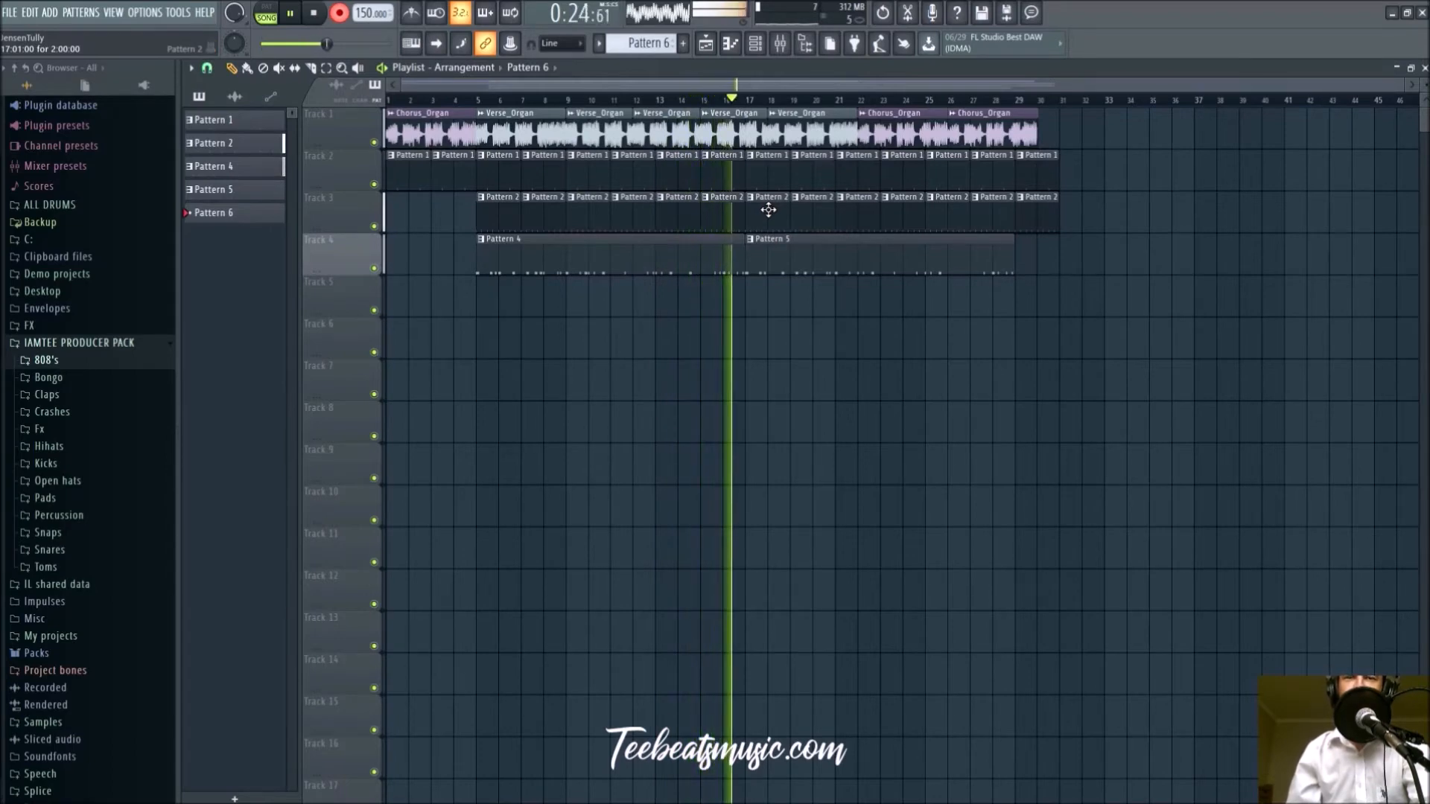
key("space")
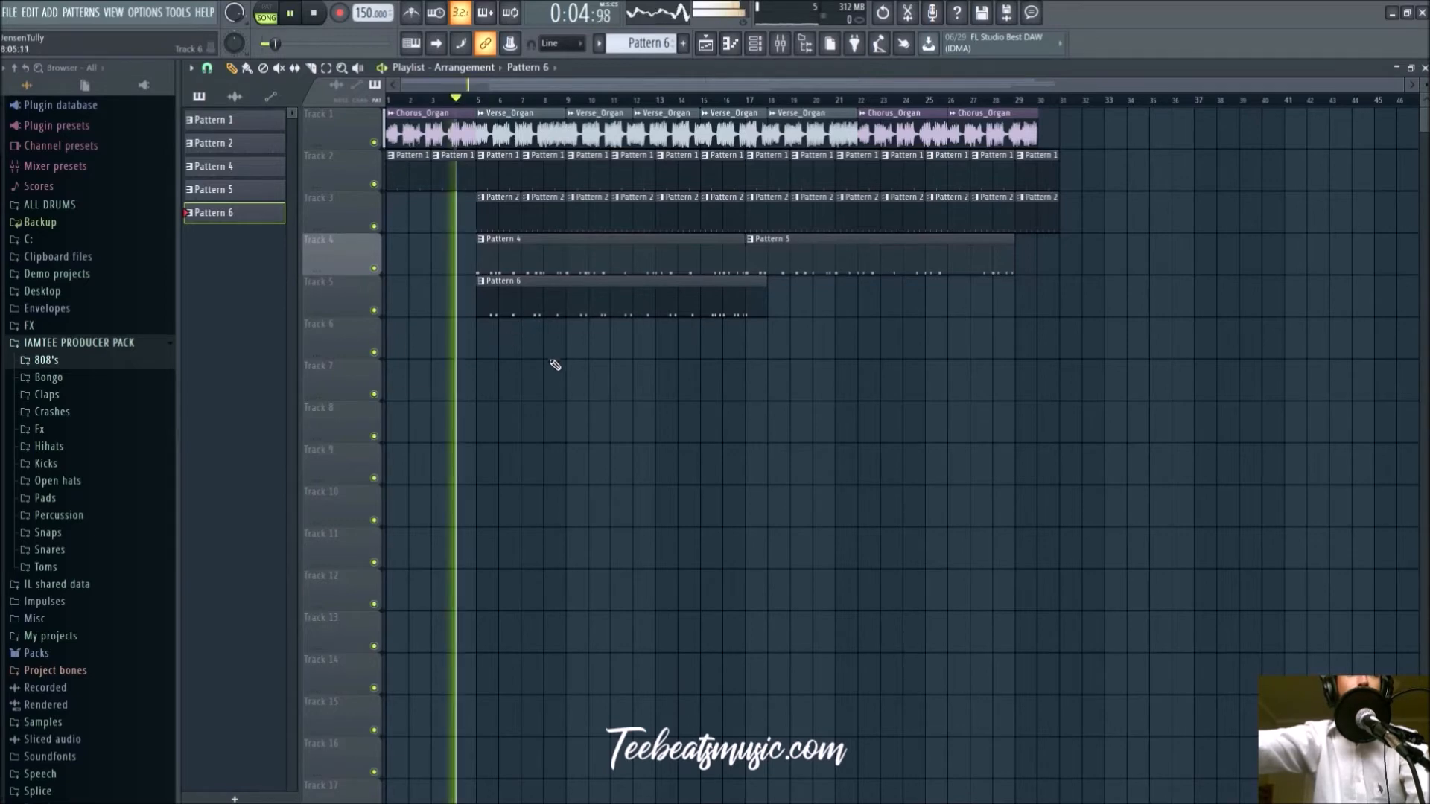
Select all recorded ZAY_snare_11 notes in Pattern 6, quantize them to the grid and play the result
double_click(561, 316)
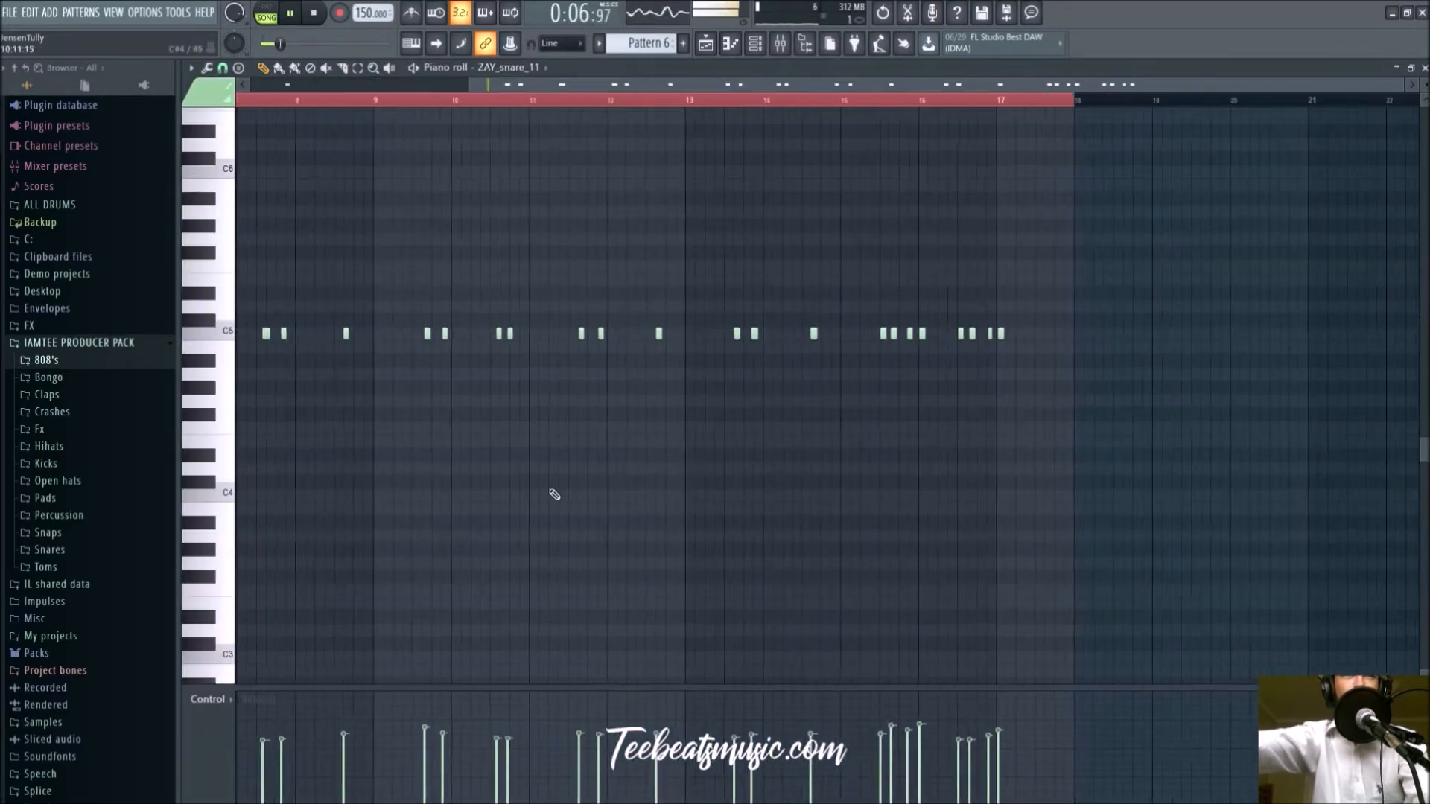
left_click_drag(1321, 450, 480, 301)
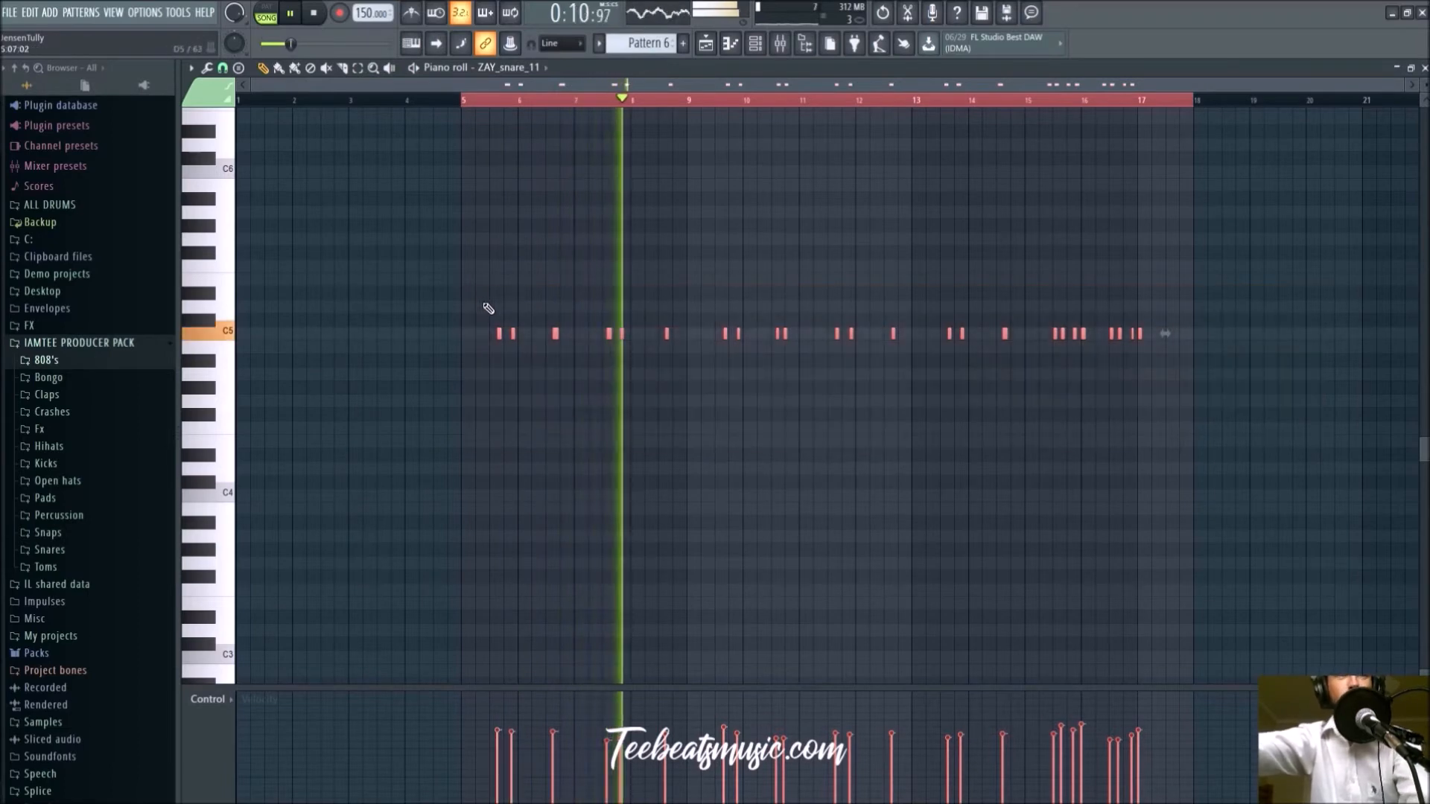
key("space")
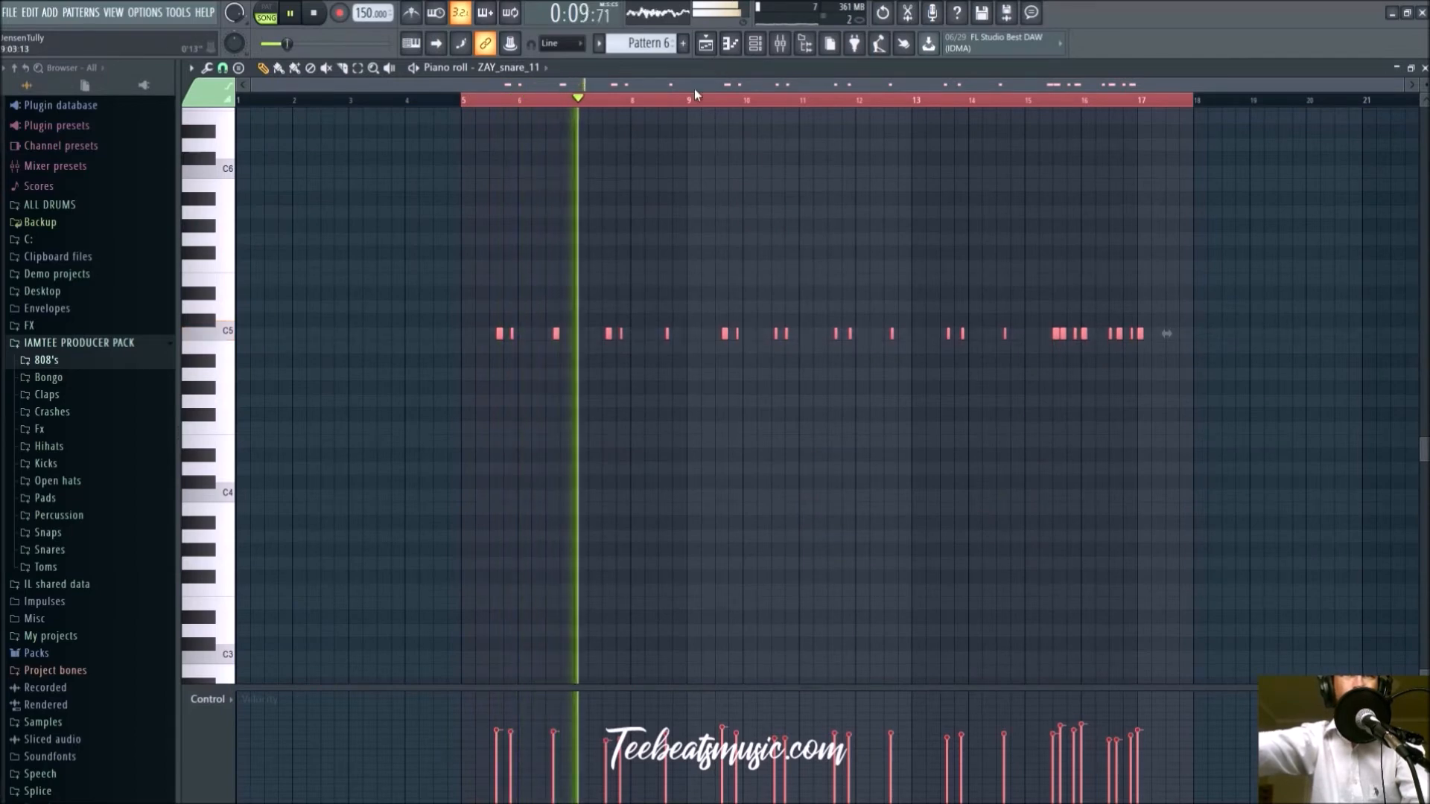
Replay the snare part from about bar 7 and delete the two C5 notes in the second half of that bar
key("F5")
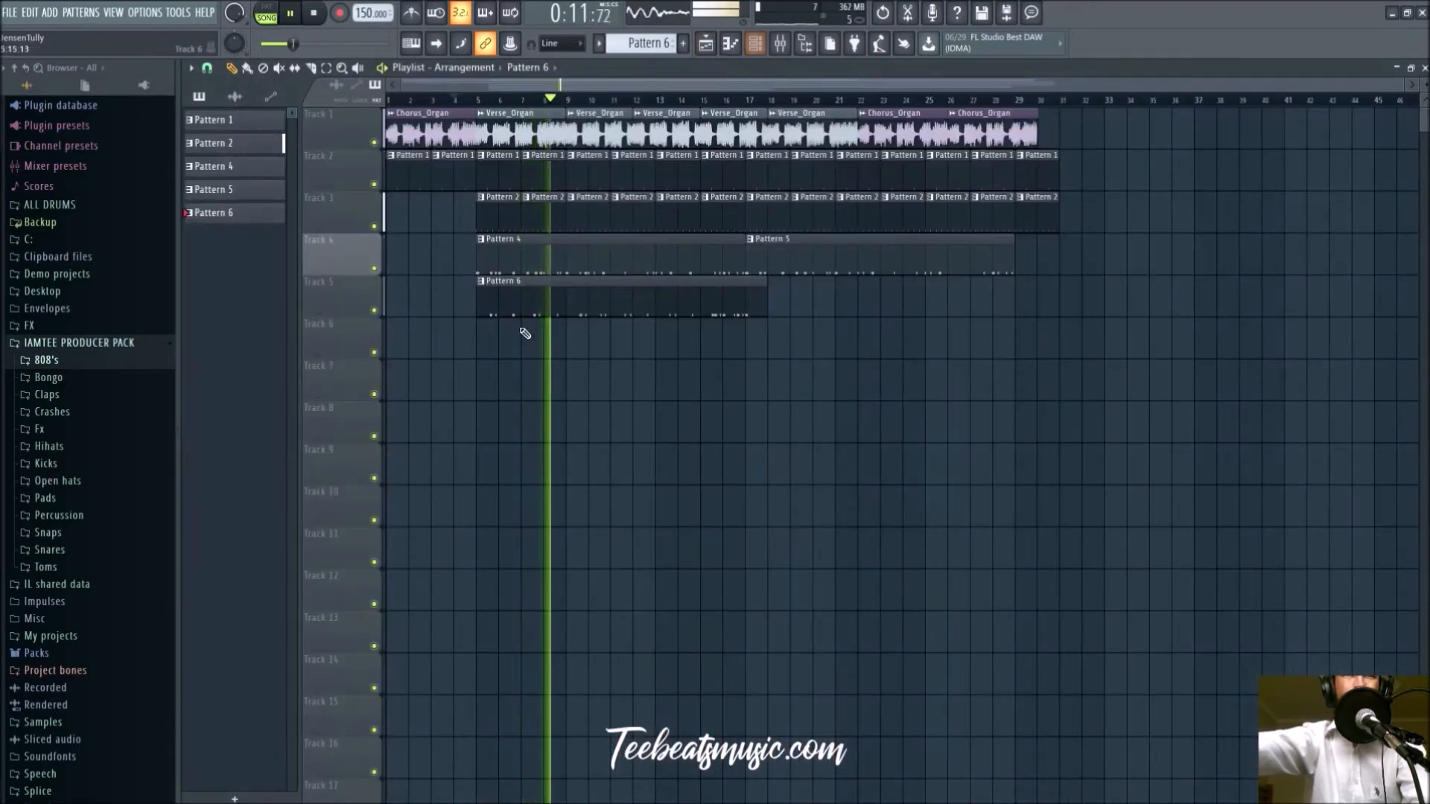
key("F7")
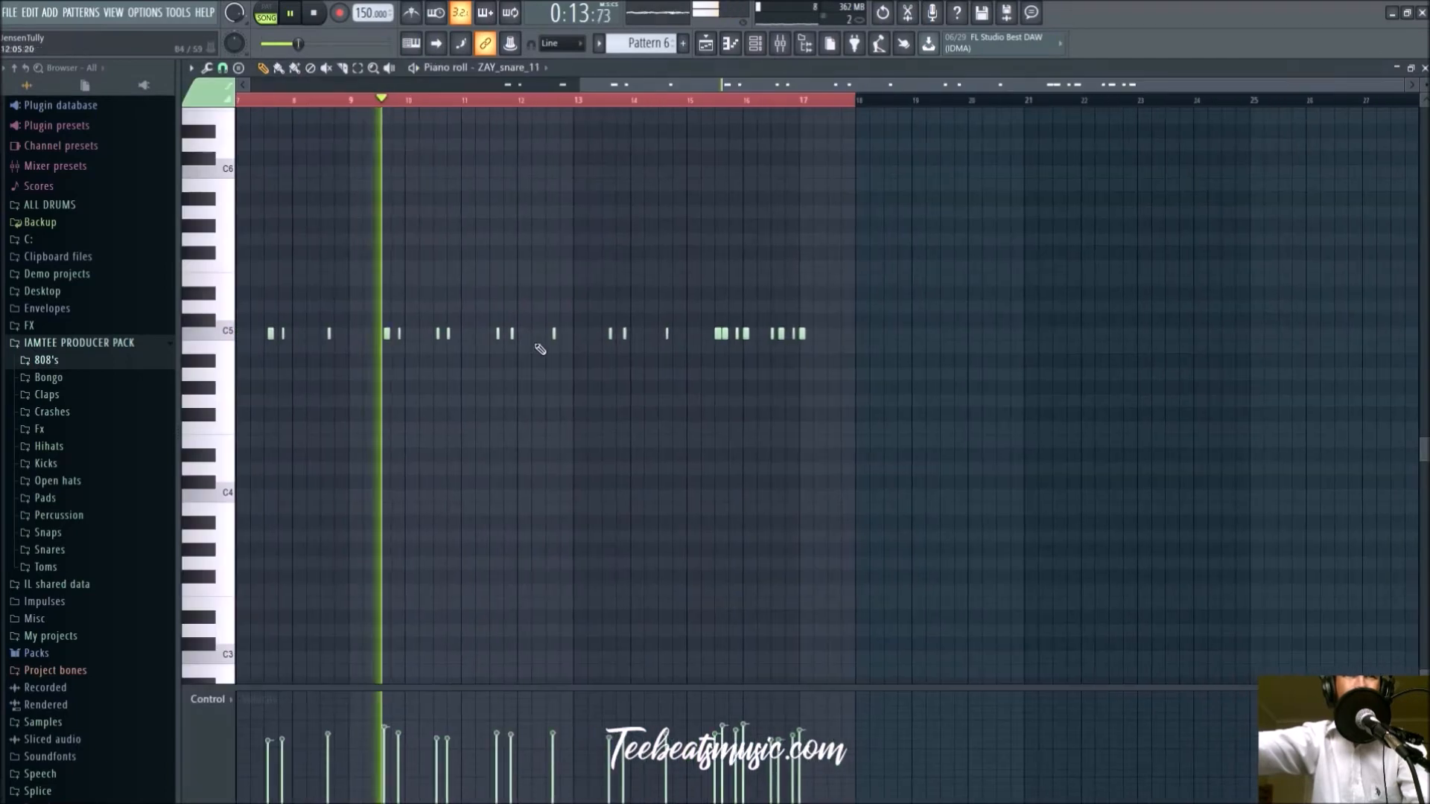
scroll(476, 369, "left", 2)
scroll(579, 373, "up", 2)
left_click(568, 97)
right_click(643, 334)
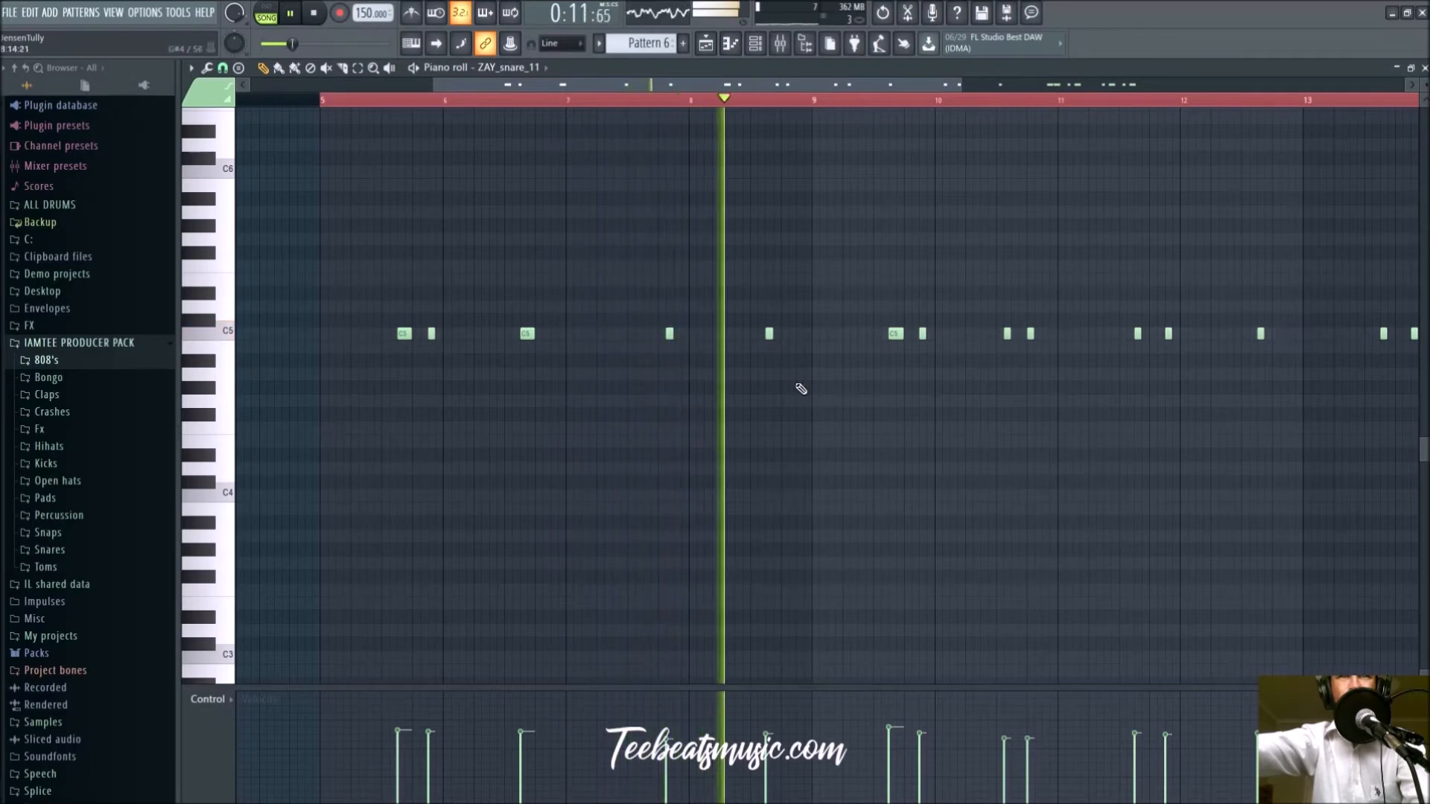
right_click(670, 334)
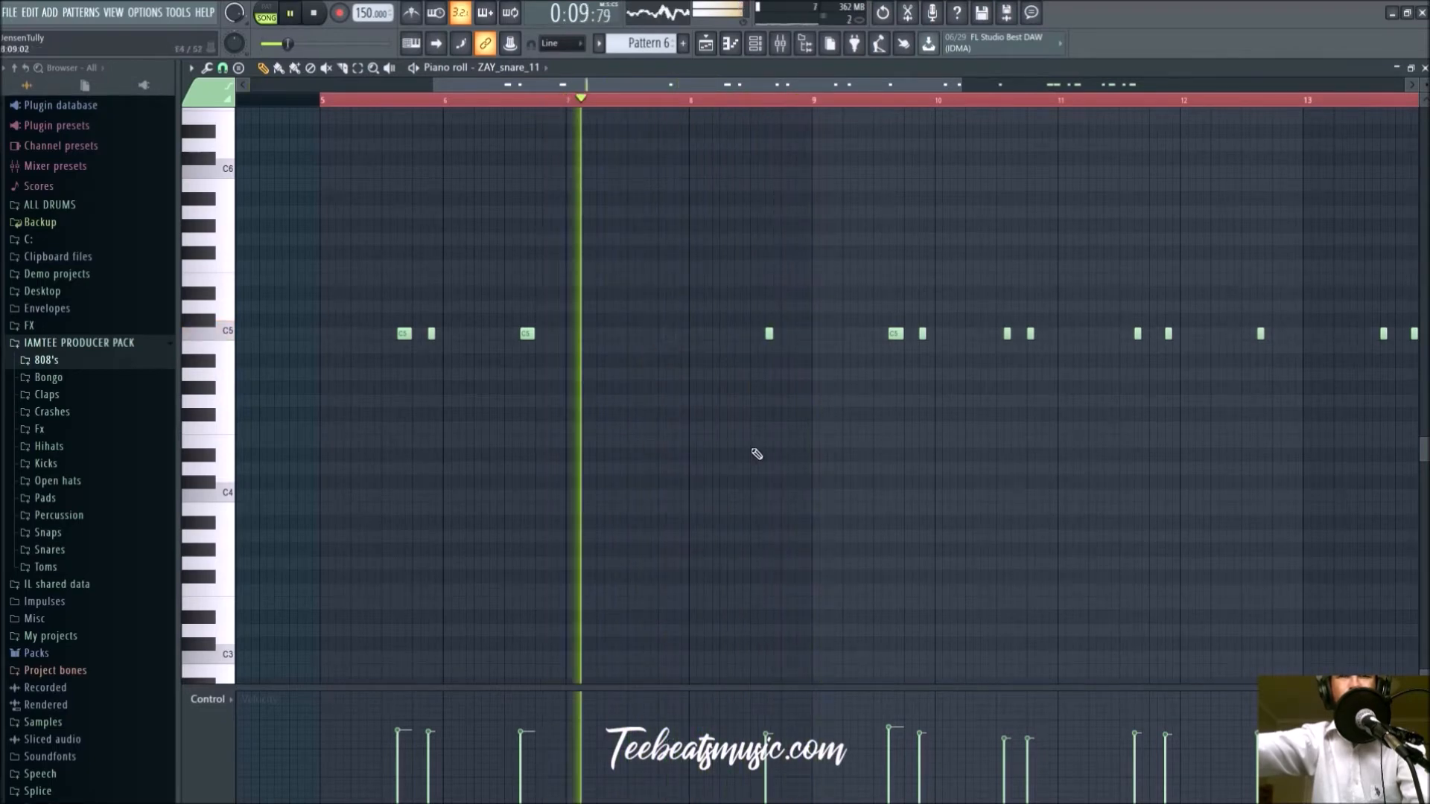
Move the first C5 snare note in bar 10 slightly later and replay the passage
scroll(766, 495, "down", 4)
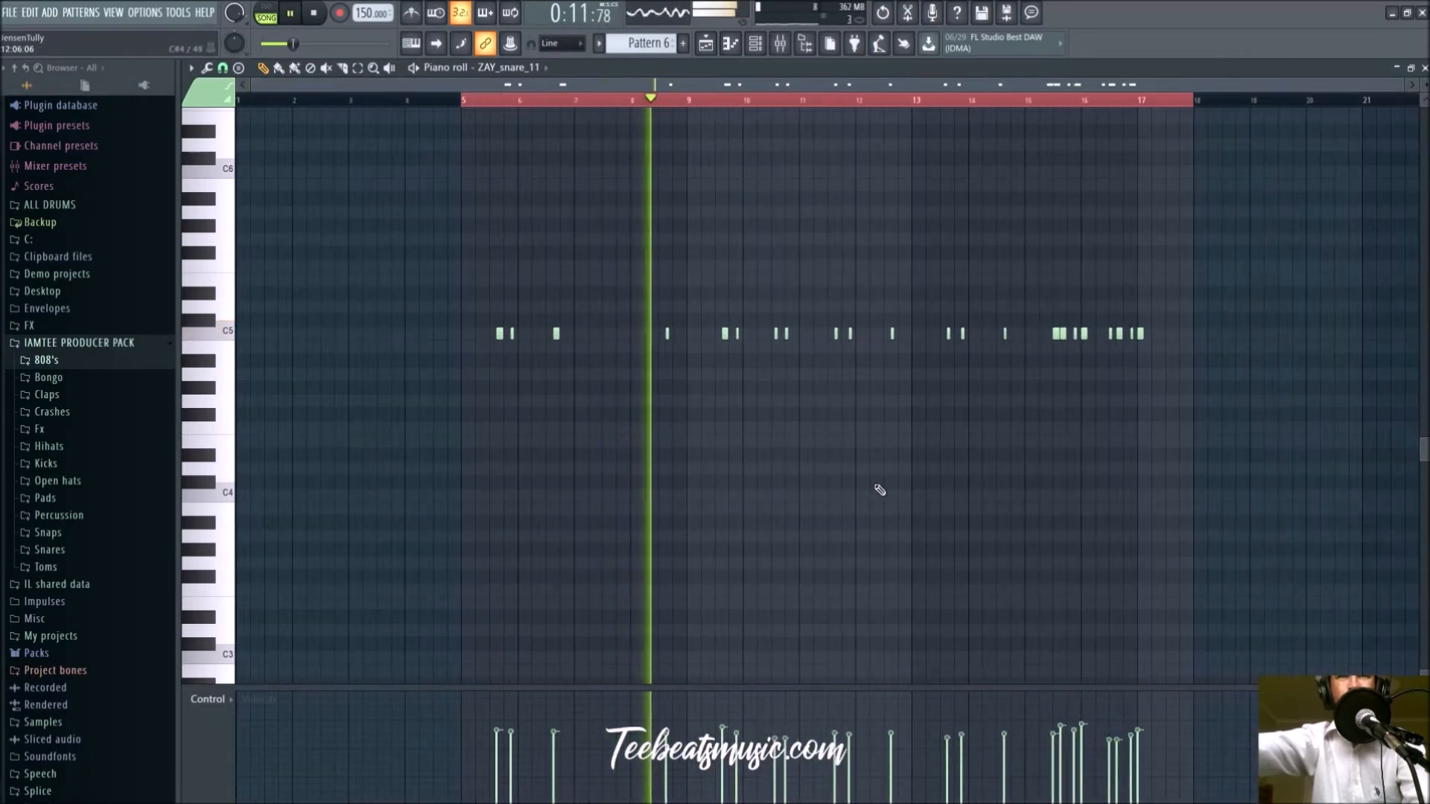
scroll(872, 490, "up", 4)
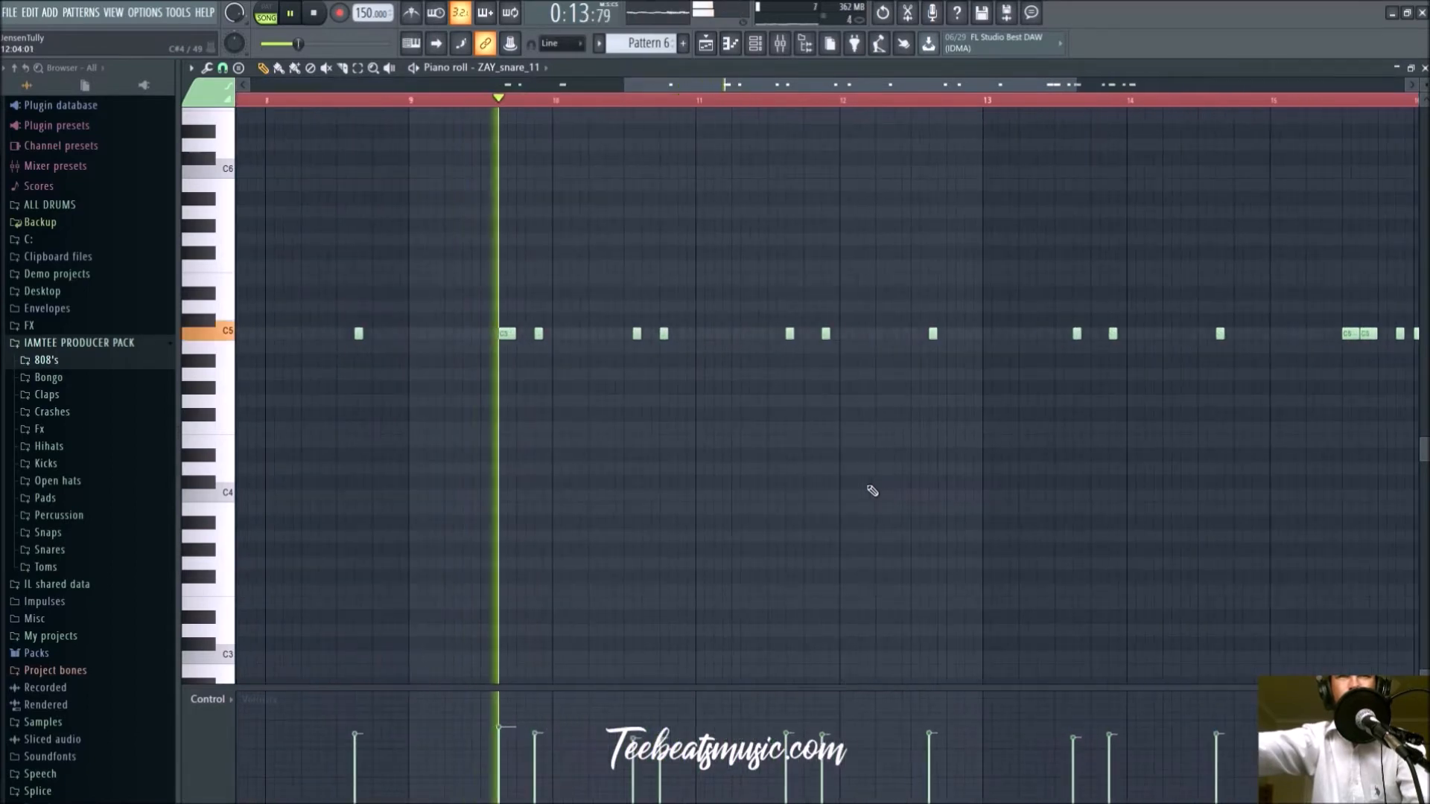
key("space")
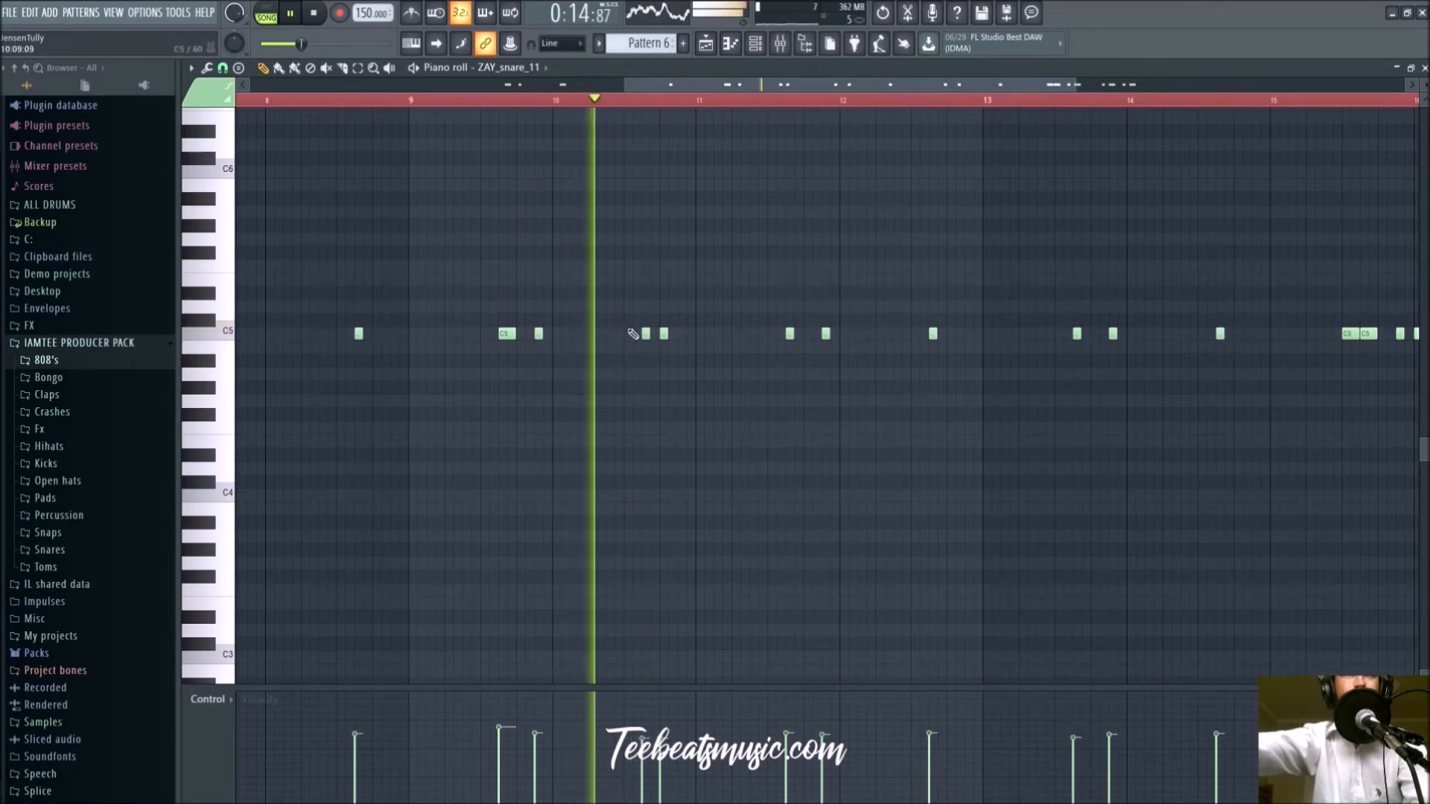
Listen through the remaining snare notes from bar 11 to the pattern's end, checking their timing
scroll(1021, 418, "down", 4)
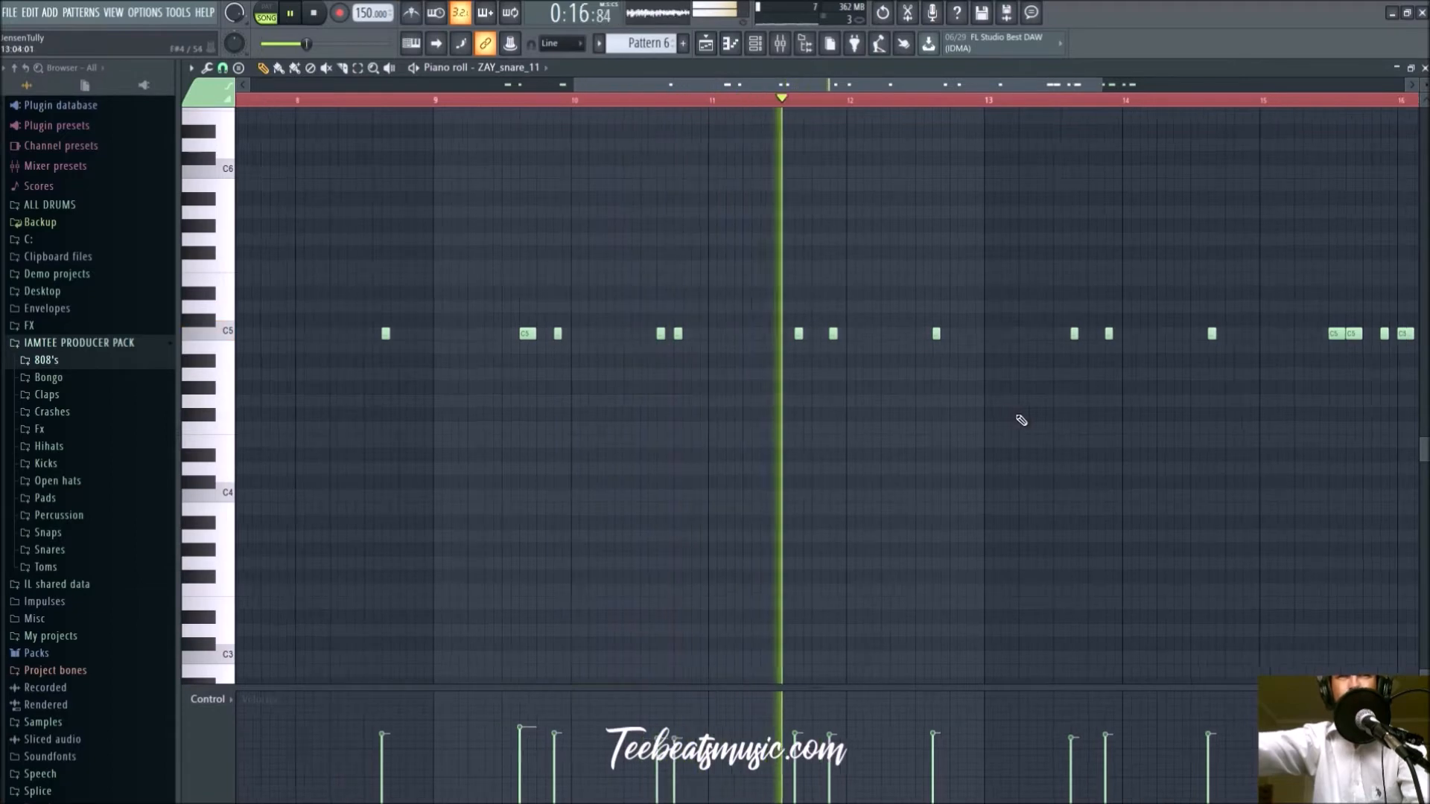
scroll(1088, 474, "up", 2)
scroll(1124, 476, "up", 2)
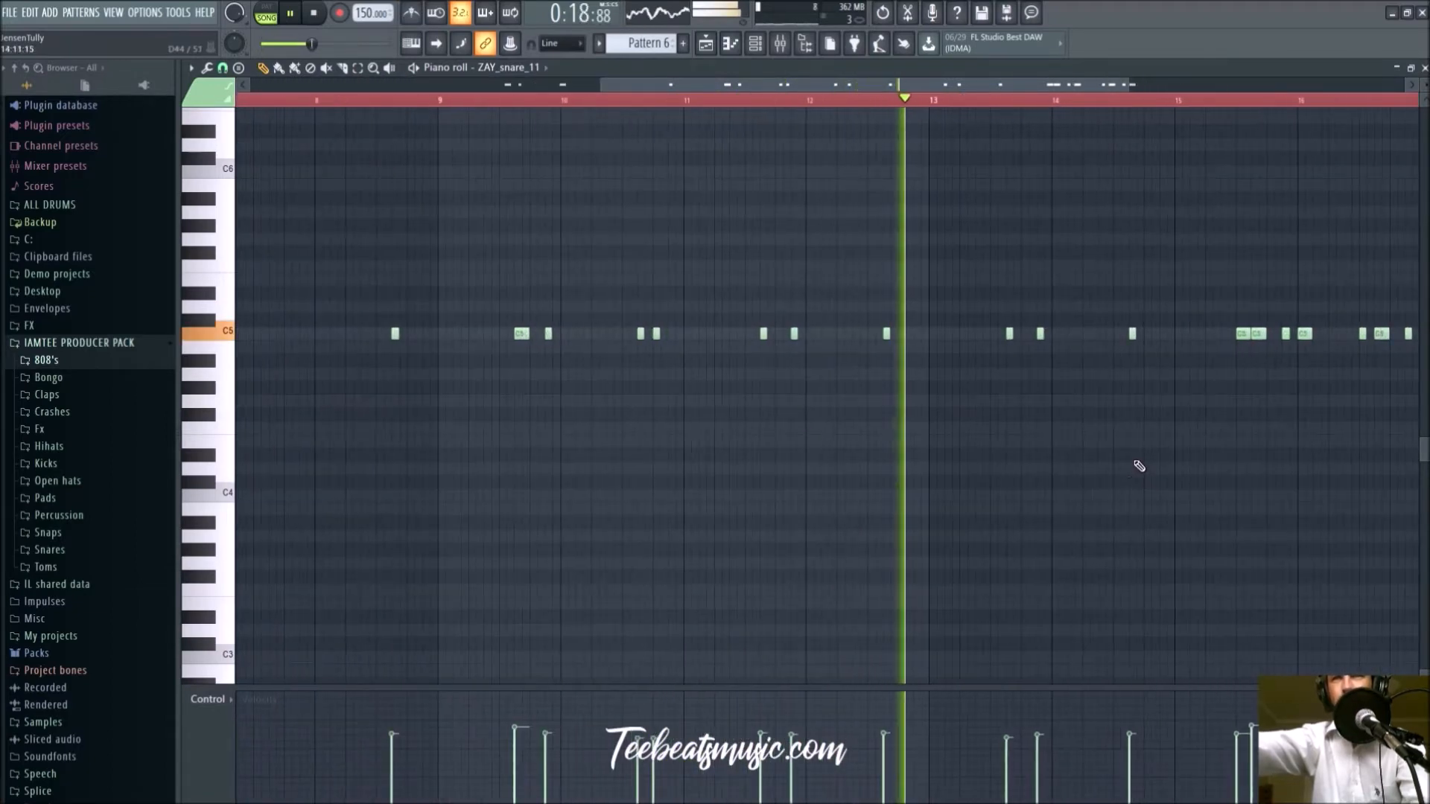
scroll(1128, 472, "down", 5)
scroll(1122, 472, "up", 3)
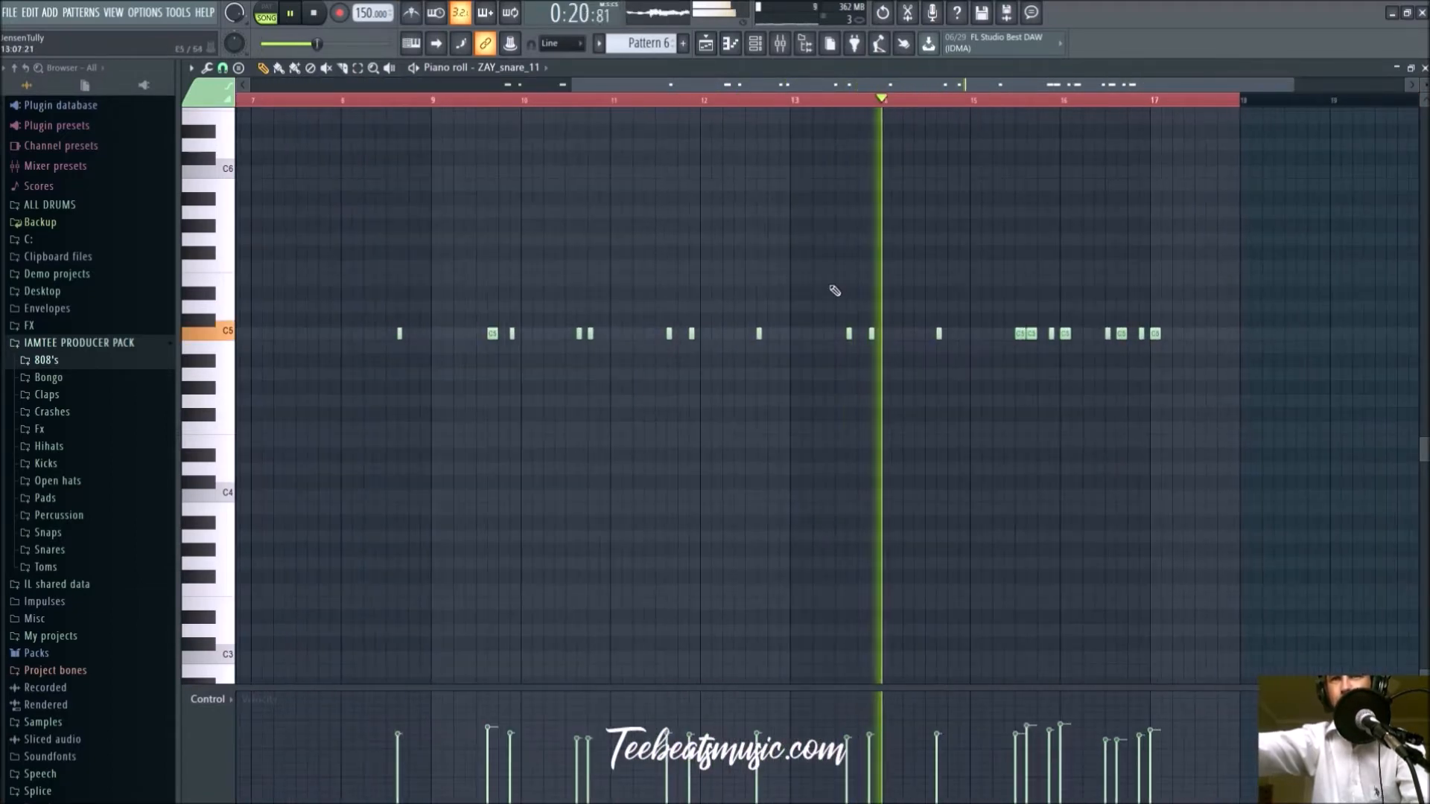
scroll(1213, 457, "up", 2)
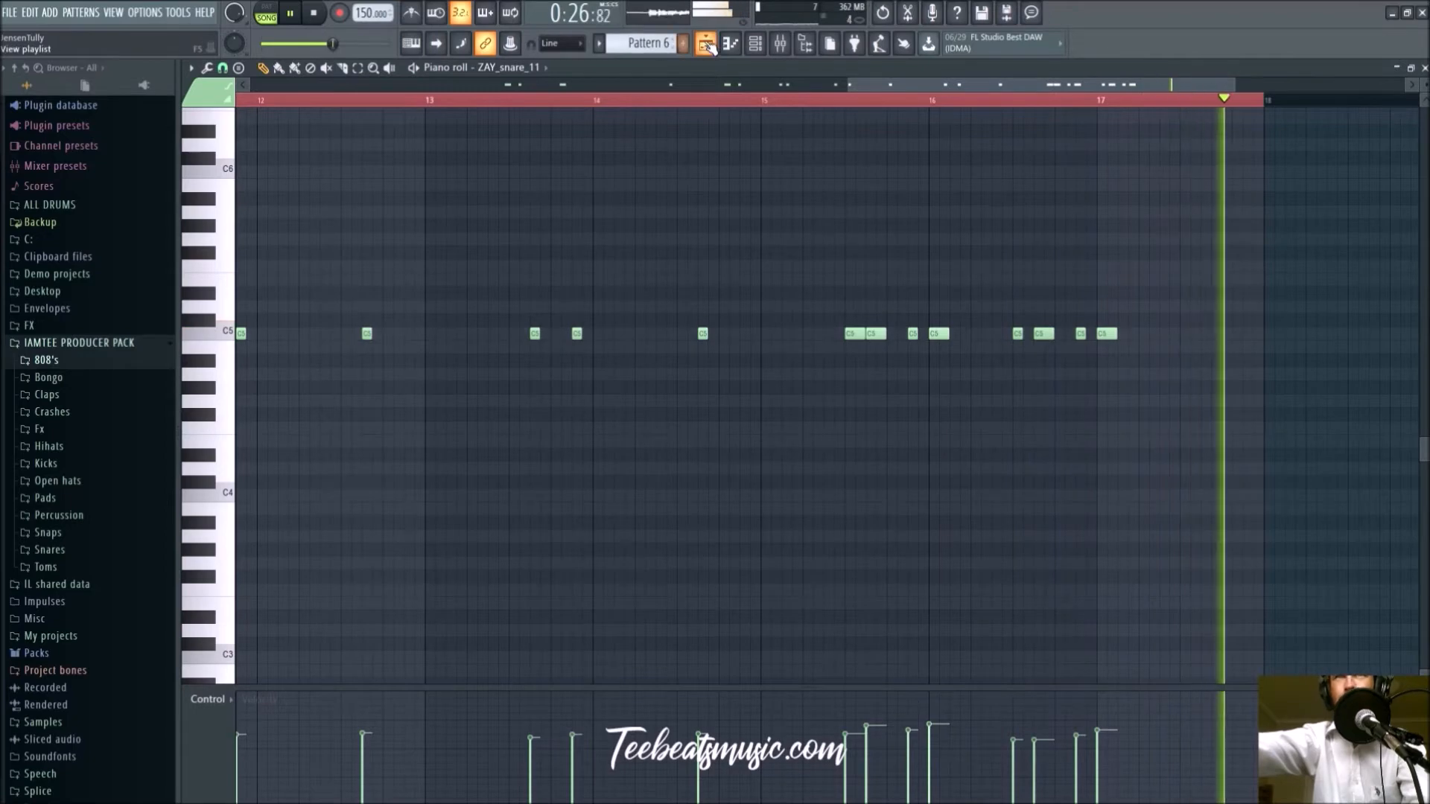
Place a second Pattern 6 clip at bar 17 on Track 5 and delete the Pattern 1 and Pattern 2 clips past bar 29
key("F5")
left_click_drag(812, 299, 1124, 317)
scroll(946, 486, "down", 2)
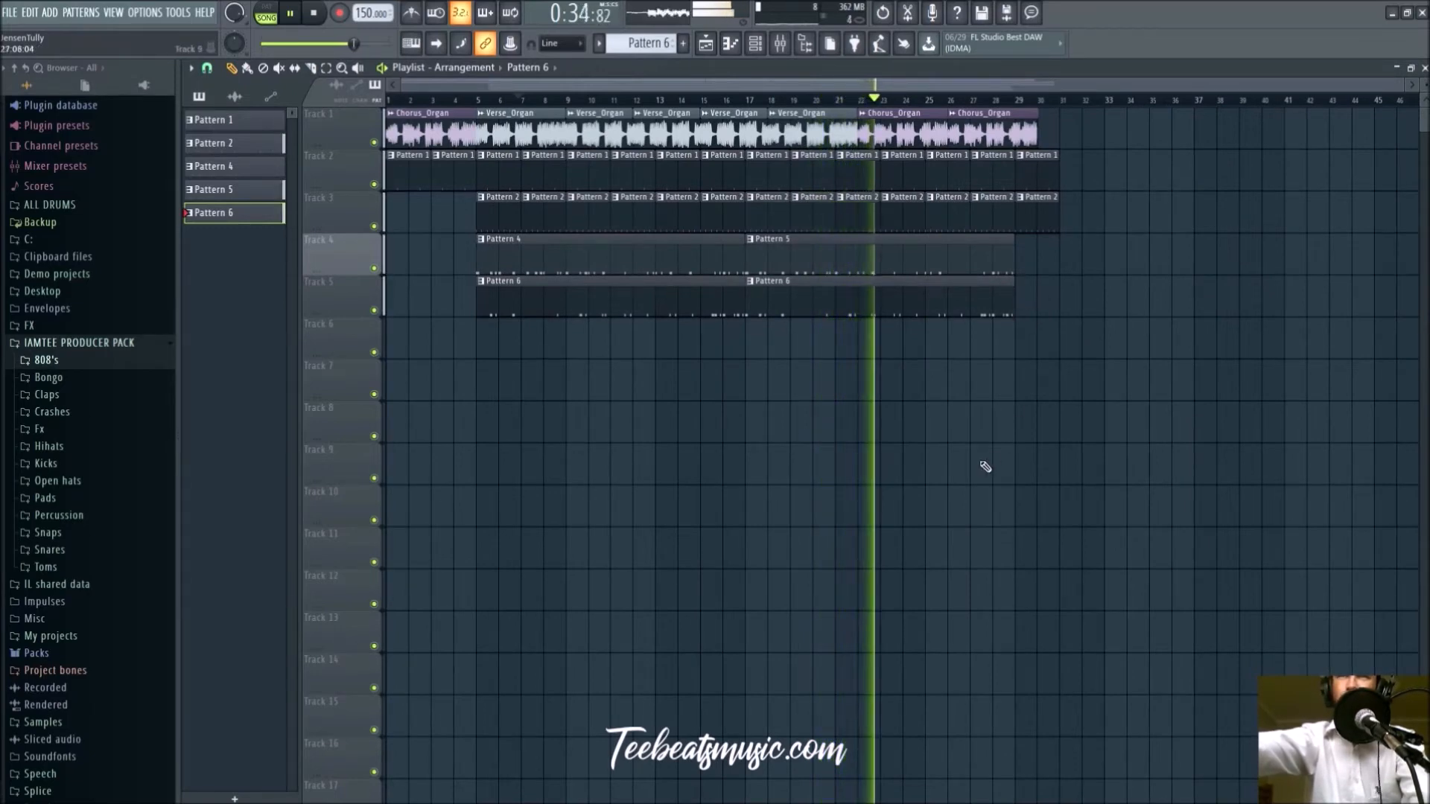
right_click(1050, 208)
right_click(1036, 170)
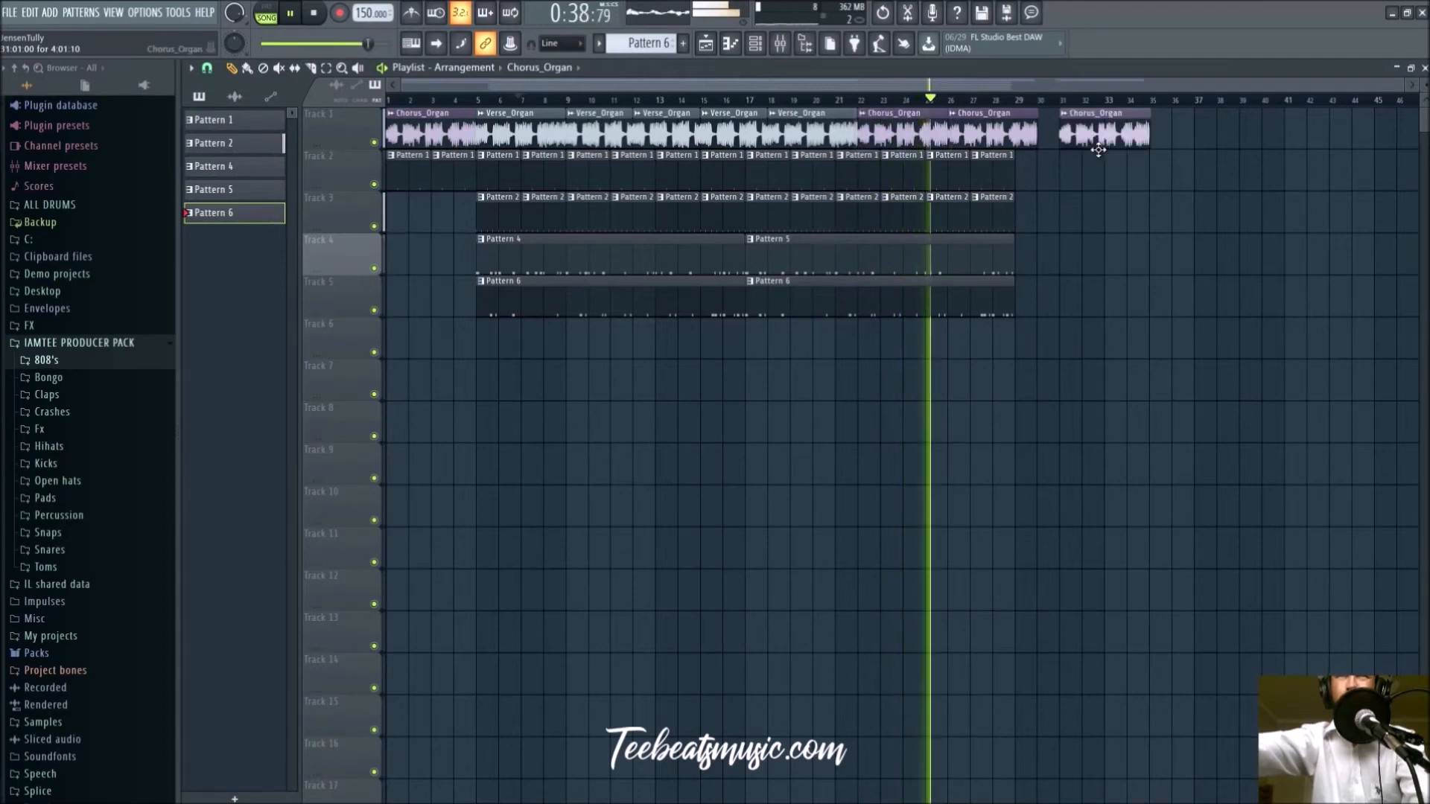
key("space")
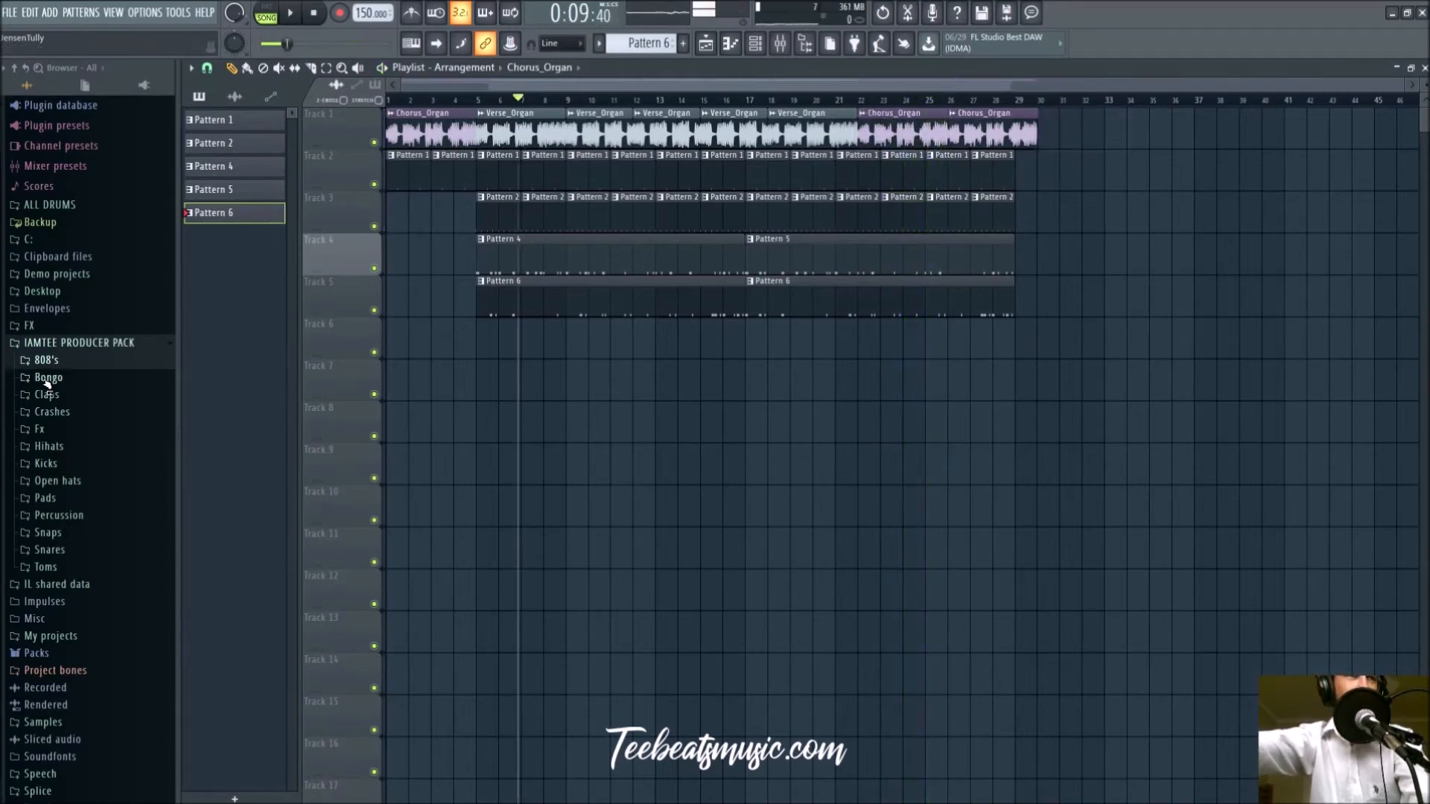
In a new Pattern 7, program LL_hiha..scatter hits on steps 1, 9, 17 and 25 while the song plays
left_click(767, 46)
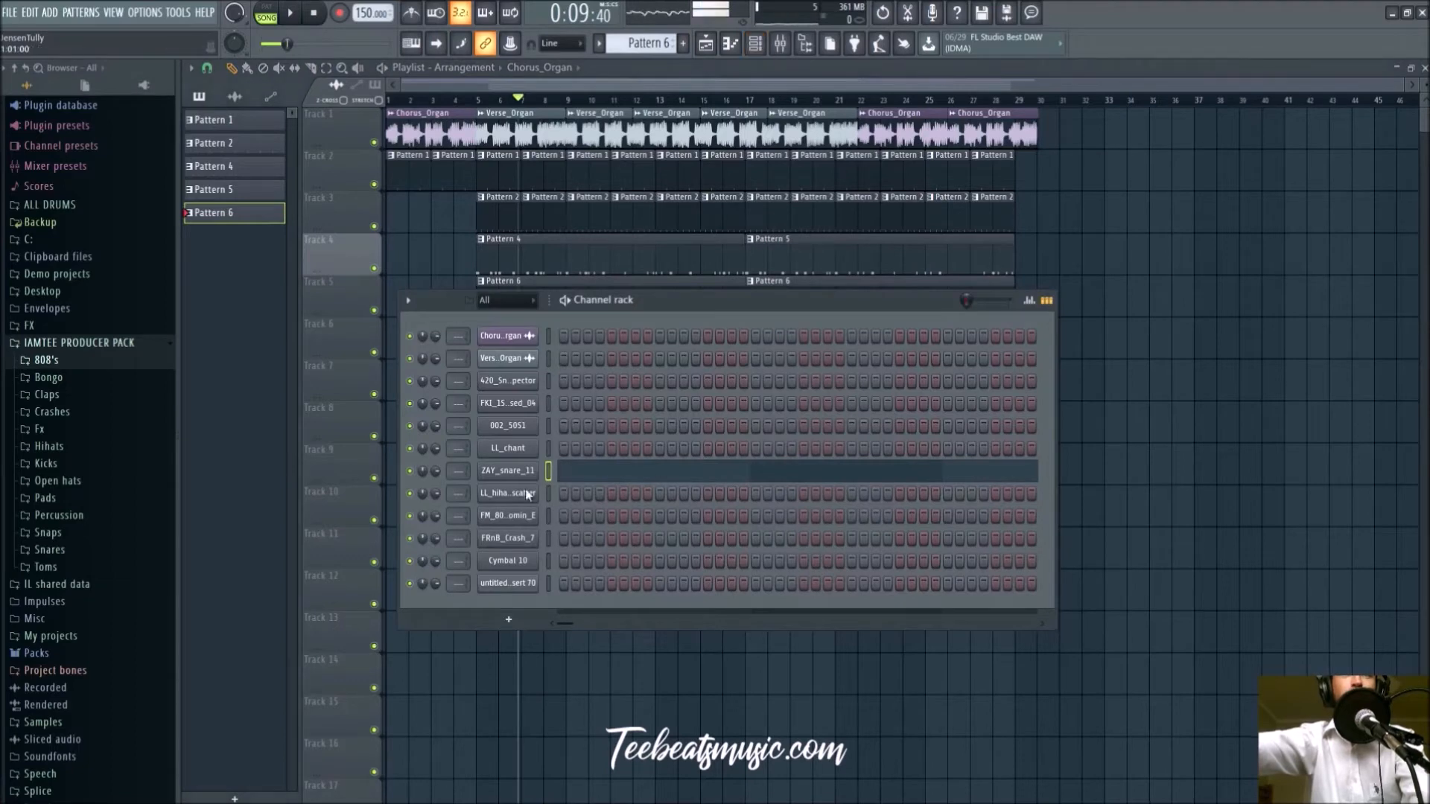
scroll(636, 40, "up", 1)
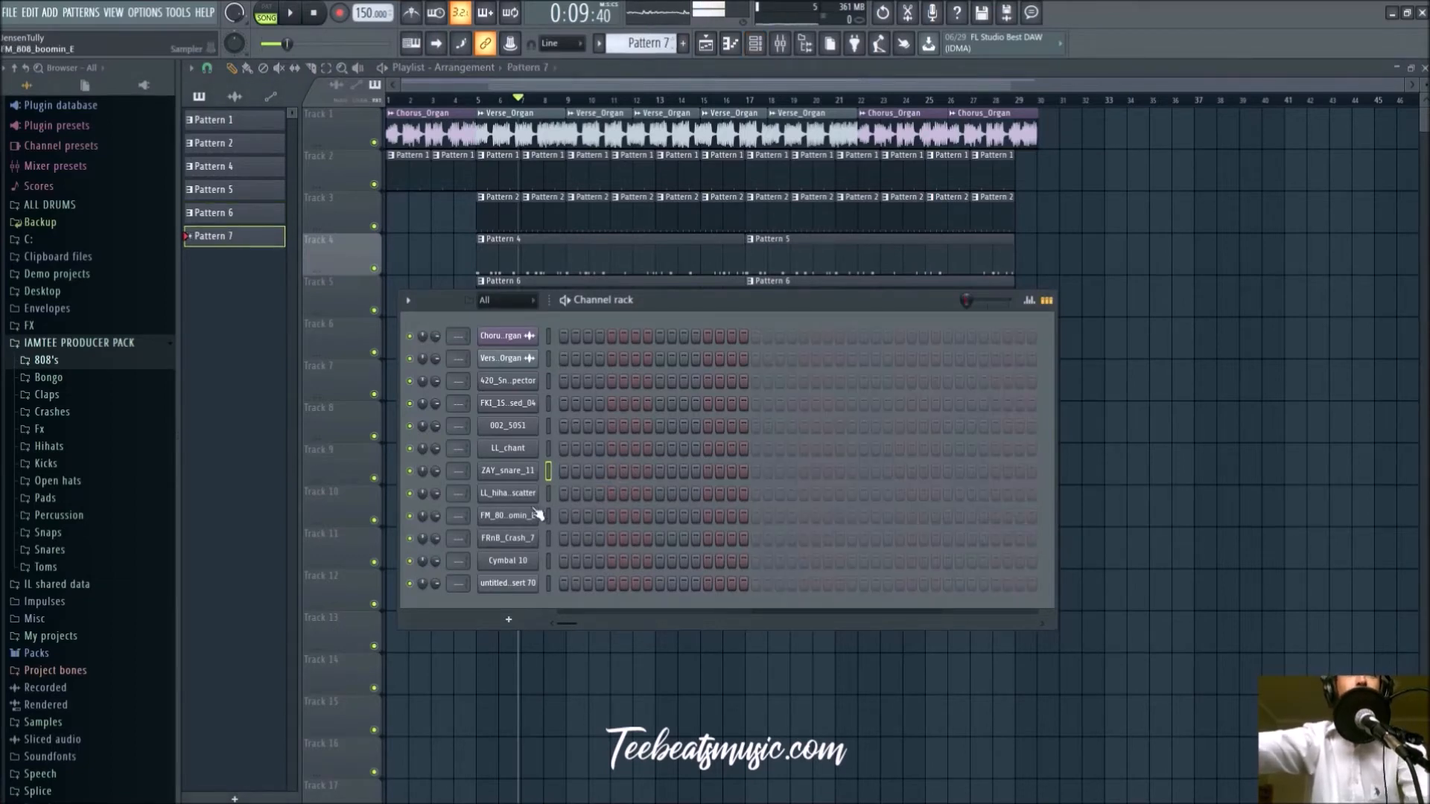
left_click(562, 496)
right_click(833, 692)
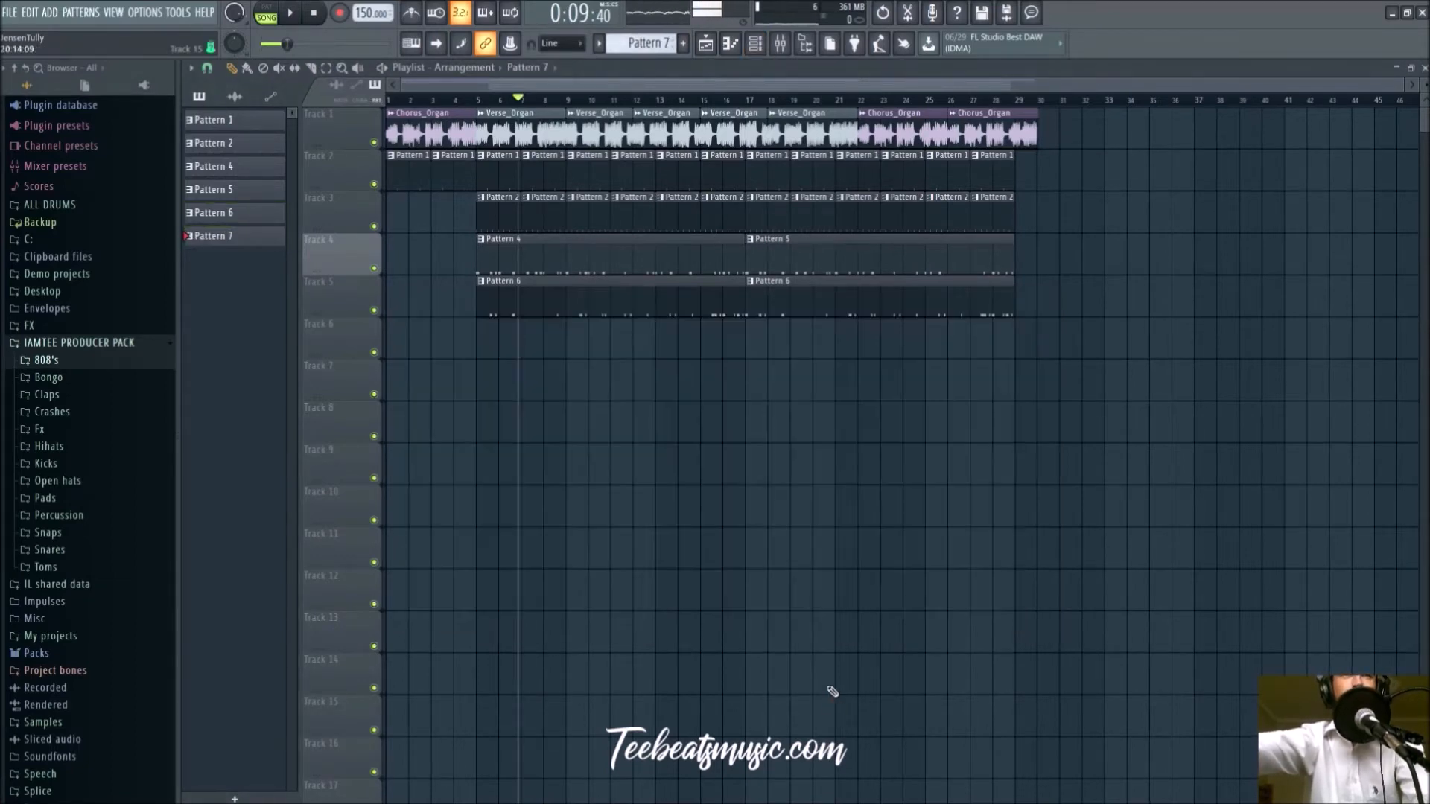
left_click_drag(457, 100, 429, 100)
key("space")
key("F6")
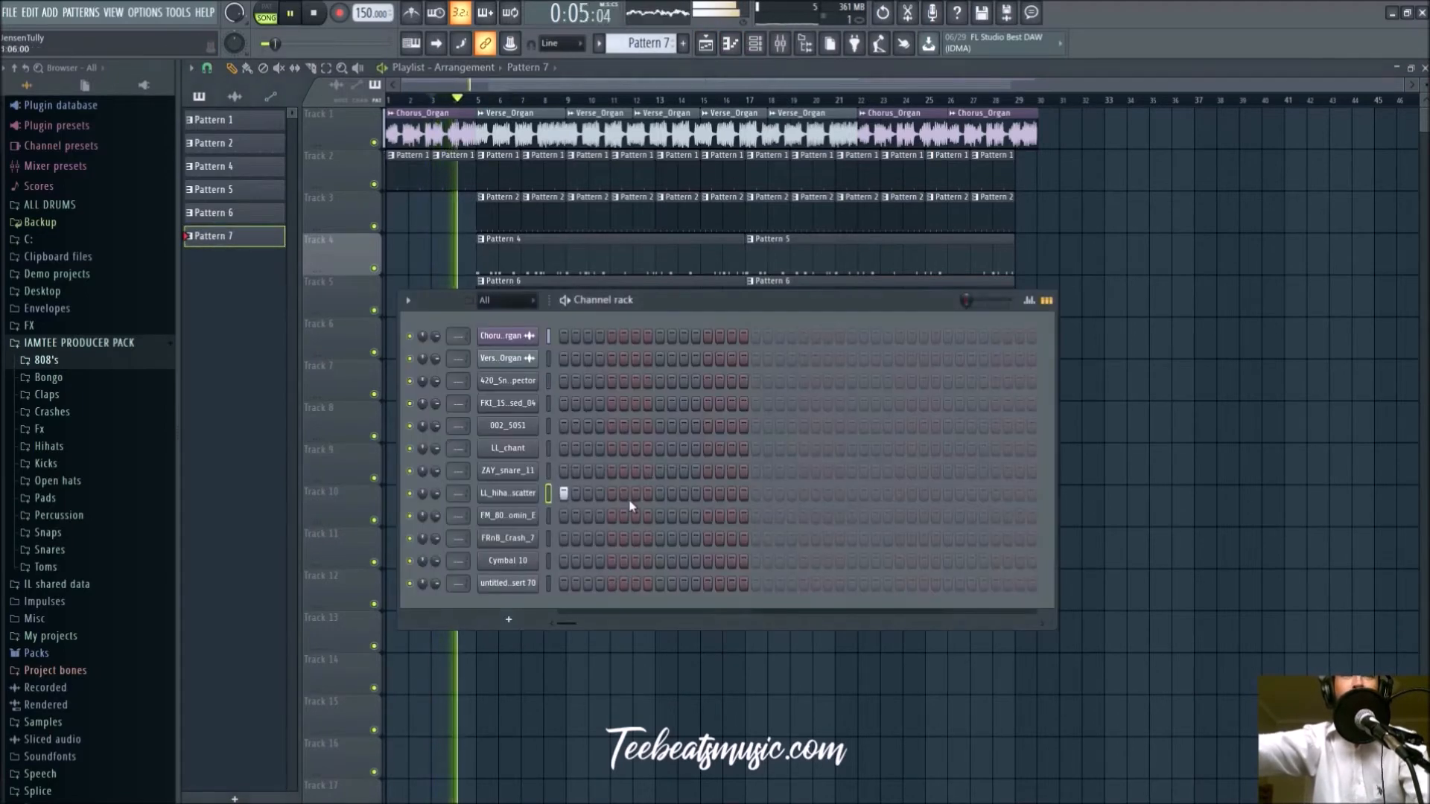
left_click(660, 494)
left_click(756, 494)
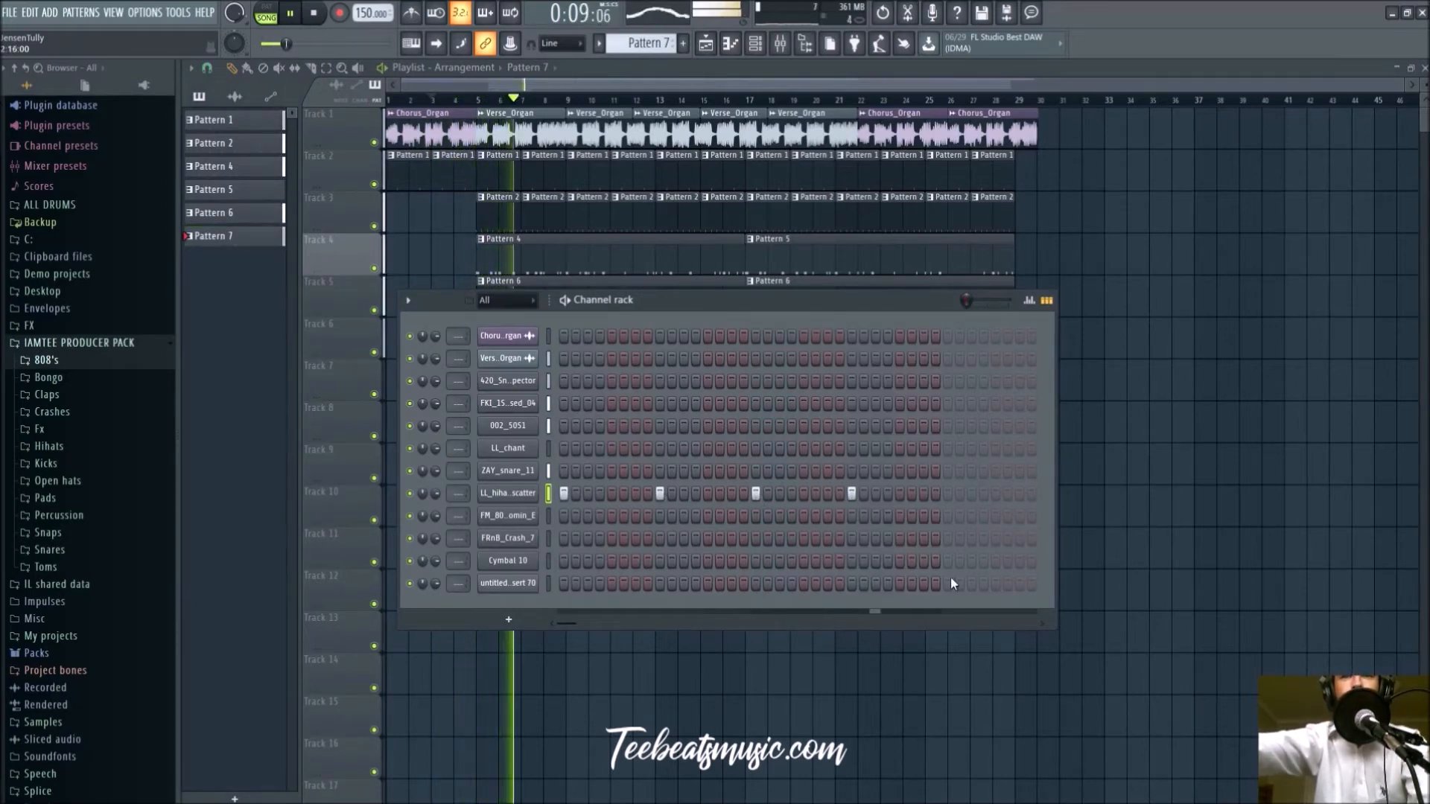
right_click(998, 655)
Place repeated Pattern 7 clips on Track 6 from bar 17 to bar 29
left_click_drag(508, 343, 680, 358)
left_click(796, 402)
left_click_drag(797, 402, 822, 362)
left_click(764, 389, "ctrl")
left_click(820, 383, "ctrl")
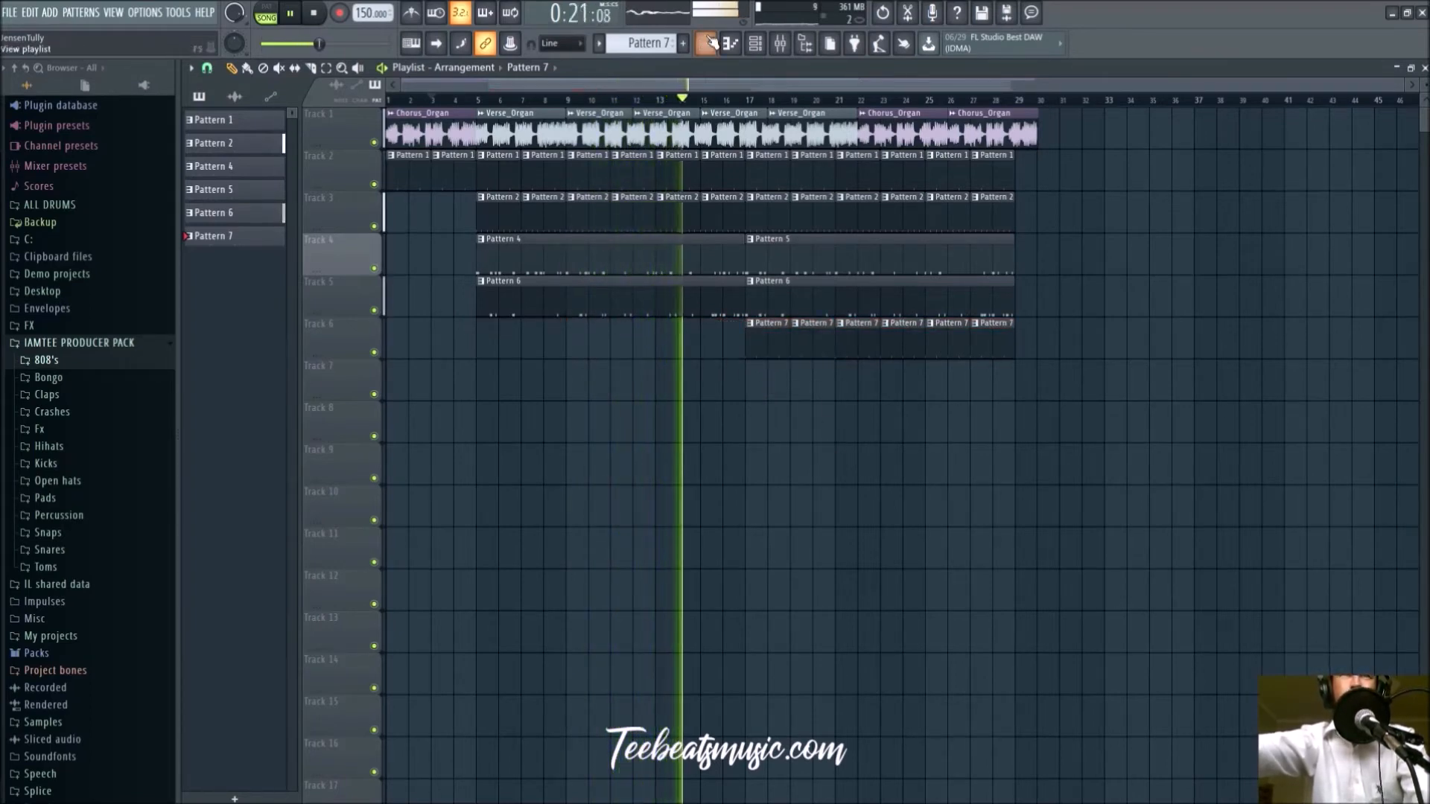
Select the whole playlist arrangement and duplicate it directly after the original, starting at bar 29
left_click_drag(1204, 129, 390, 514)
left_click_drag(452, 159, 1099, 158)
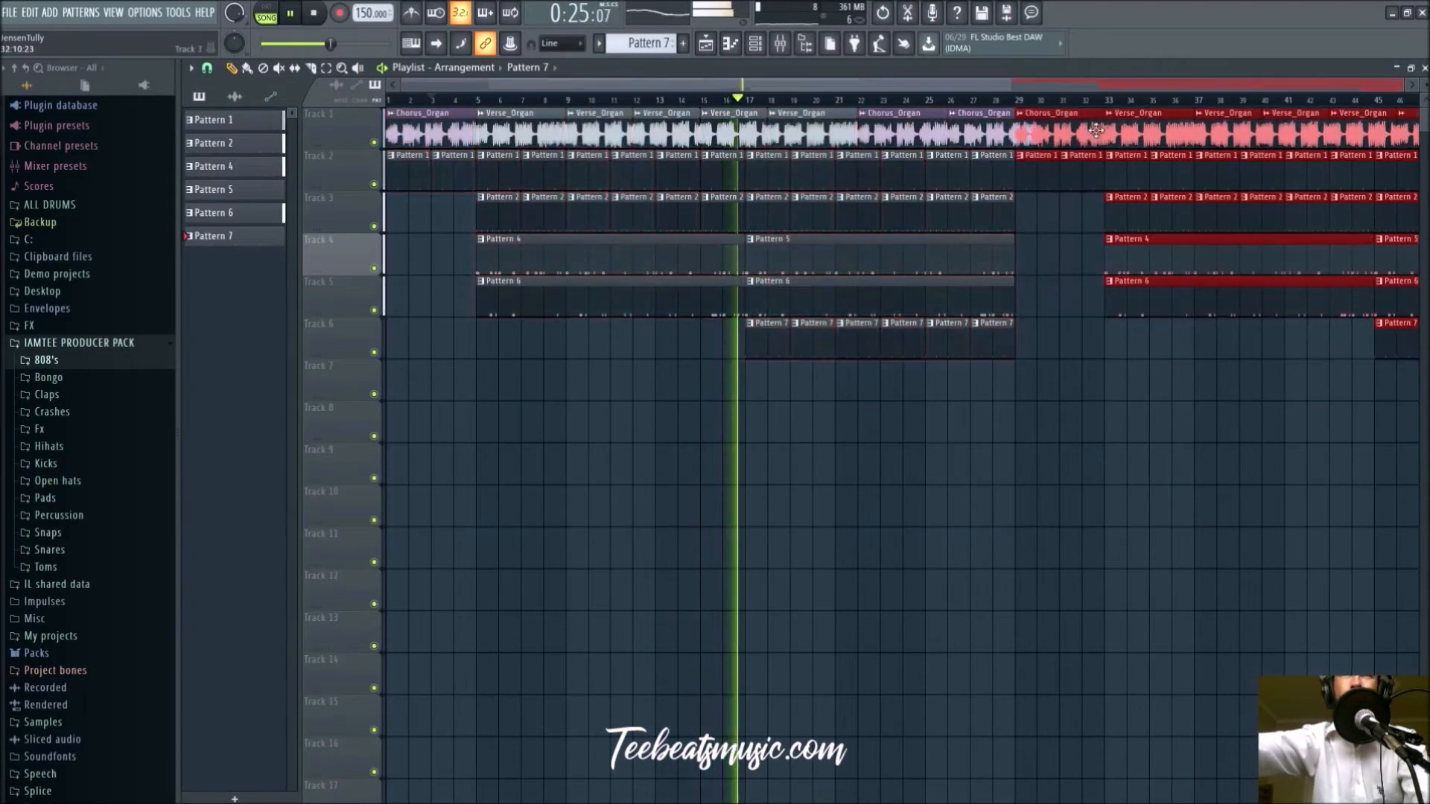
scroll(1099, 346, "down", 2)
left_click(1099, 347)
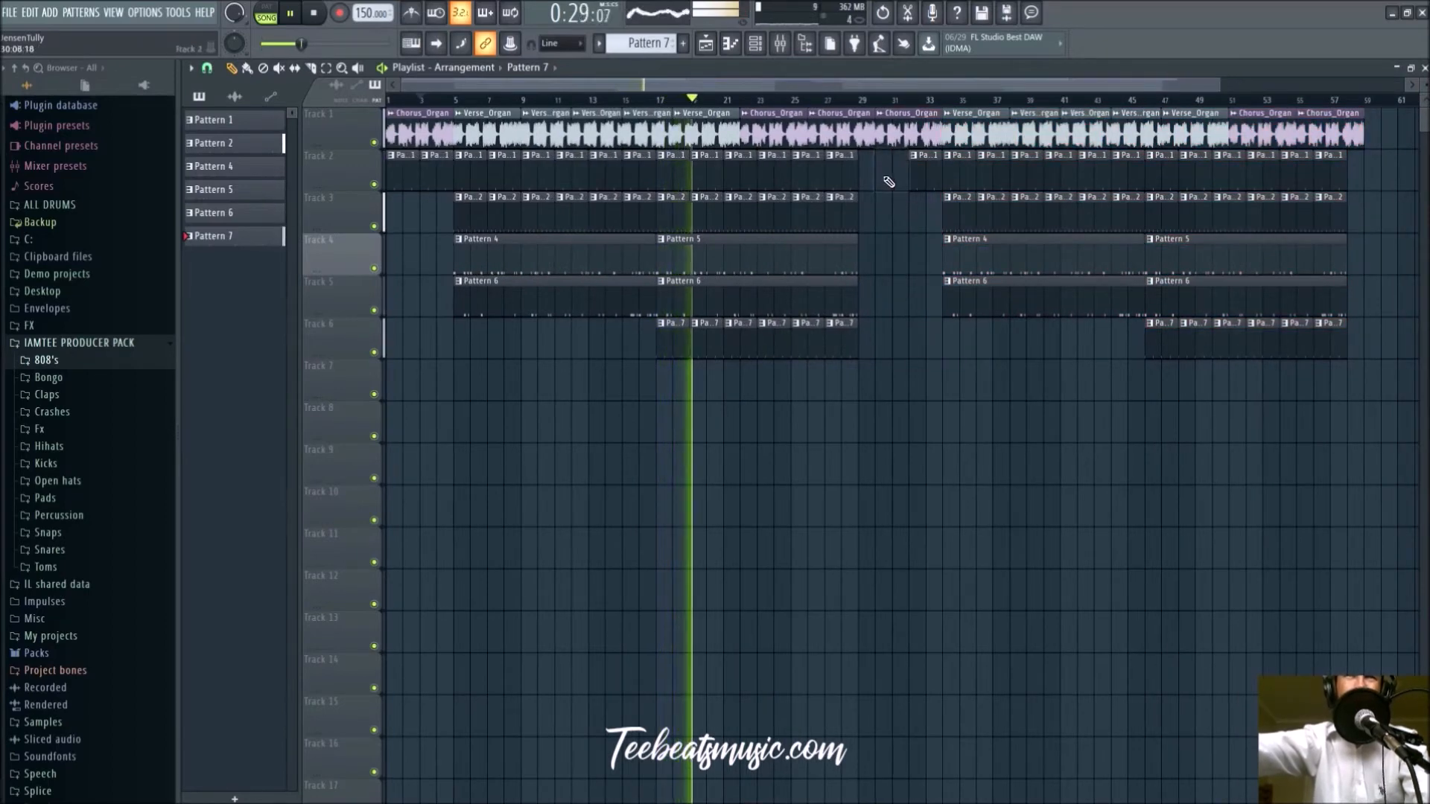
Clear the leftover copied Pattern 1 clips under the second intro and shift the copied pattern clips to start at bar 33
scroll(896, 192, "up", 2)
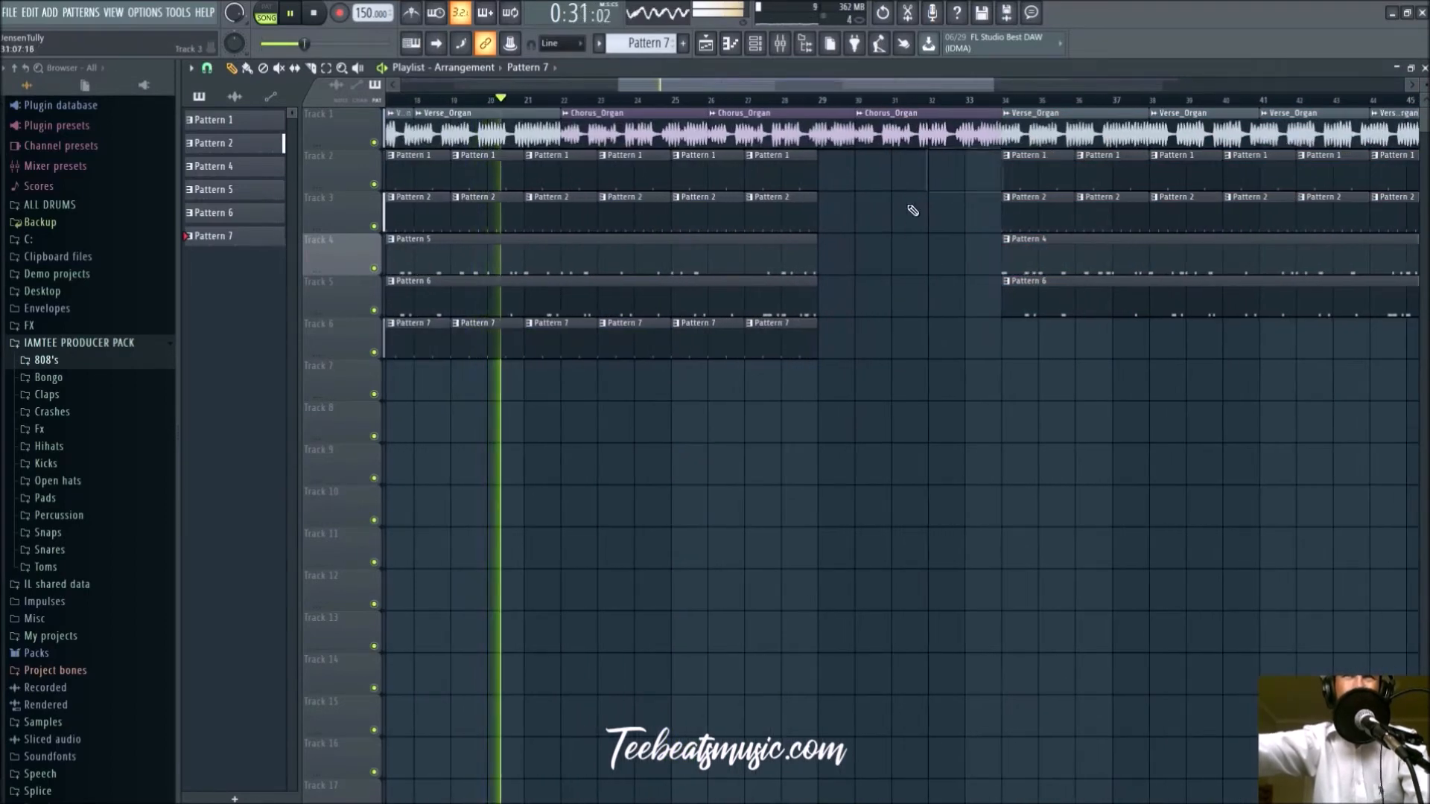
scroll(931, 224, "down", 3)
scroll(943, 232, "down", 1)
left_click_drag(1258, 406, 833, 179)
left_click(998, 477, "ctrl")
scroll(996, 492, "up", 1)
scroll(996, 491, "up", 2)
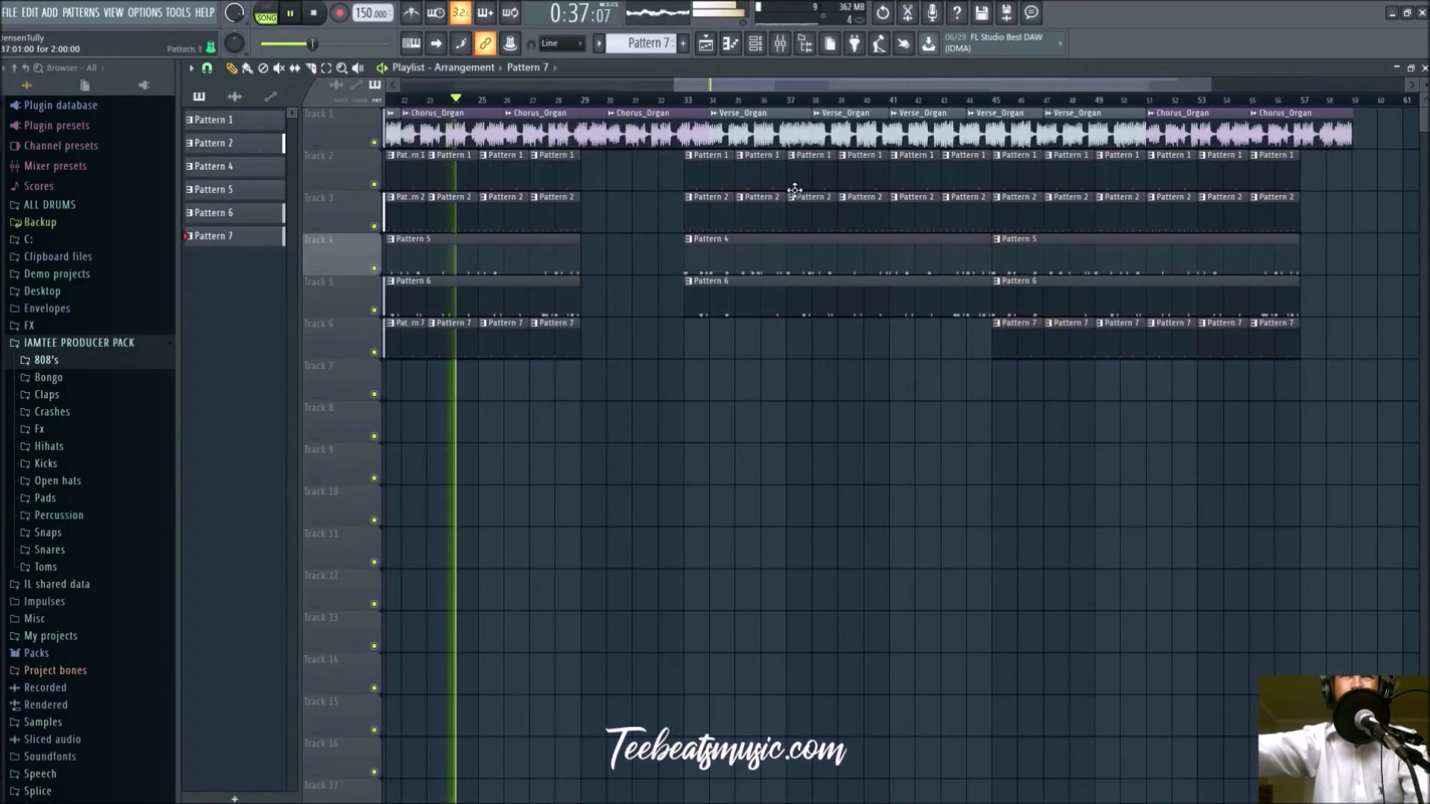
left_click_drag(736, 88, 614, 92)
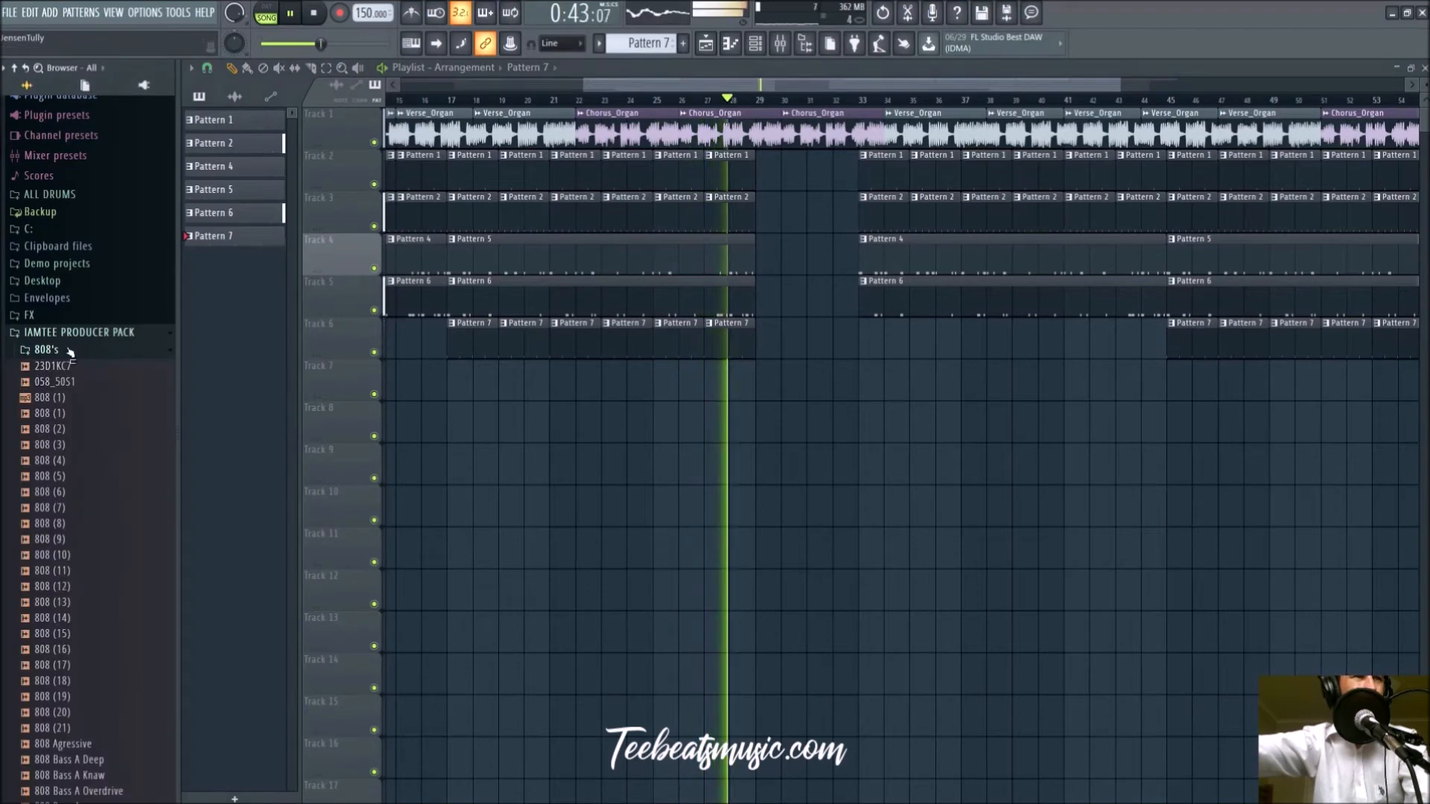
Open the FM_808_boomin_E sample settings from the channel rack and set its root note to E5
left_click(755, 43)
scroll(666, 43, "up", 2)
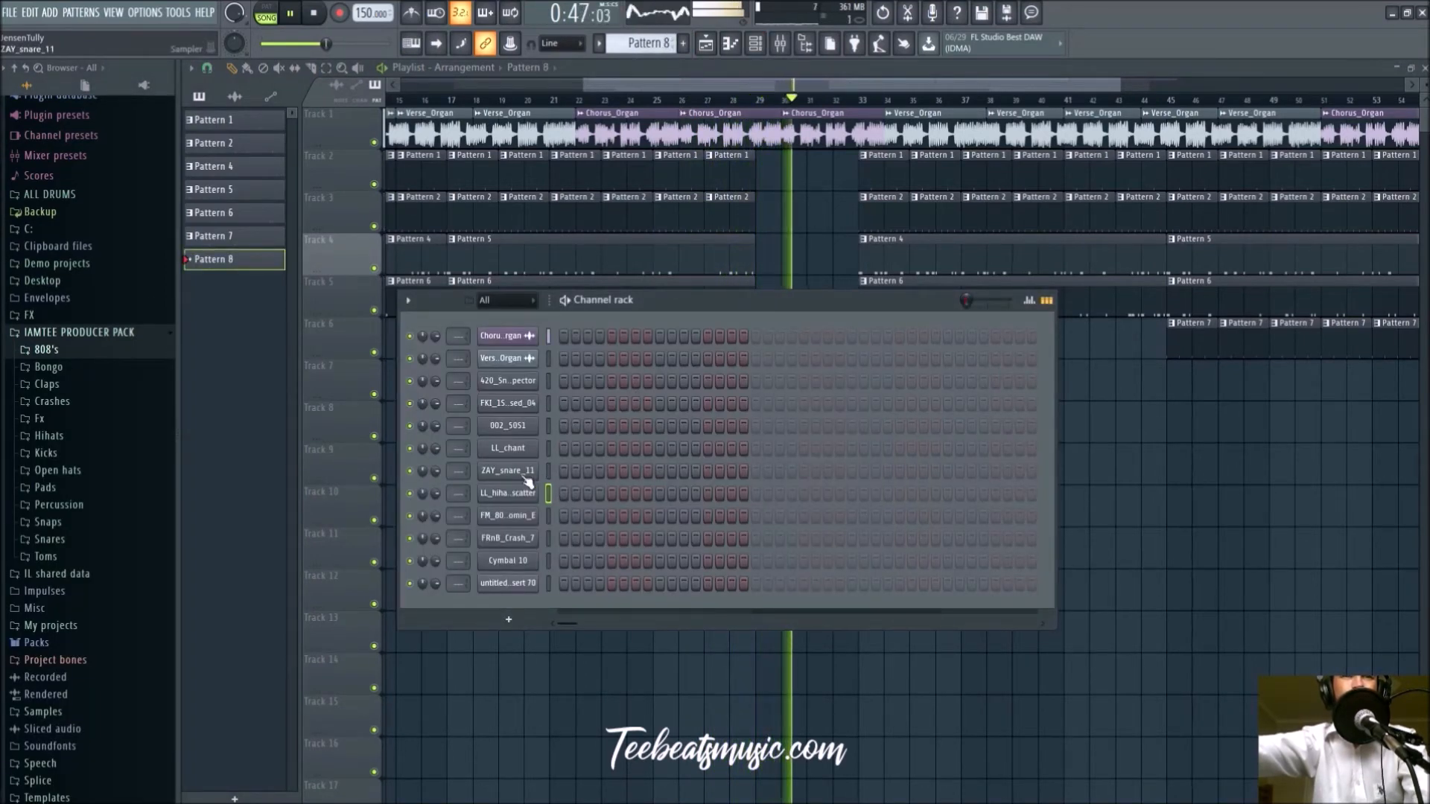
left_click(506, 537)
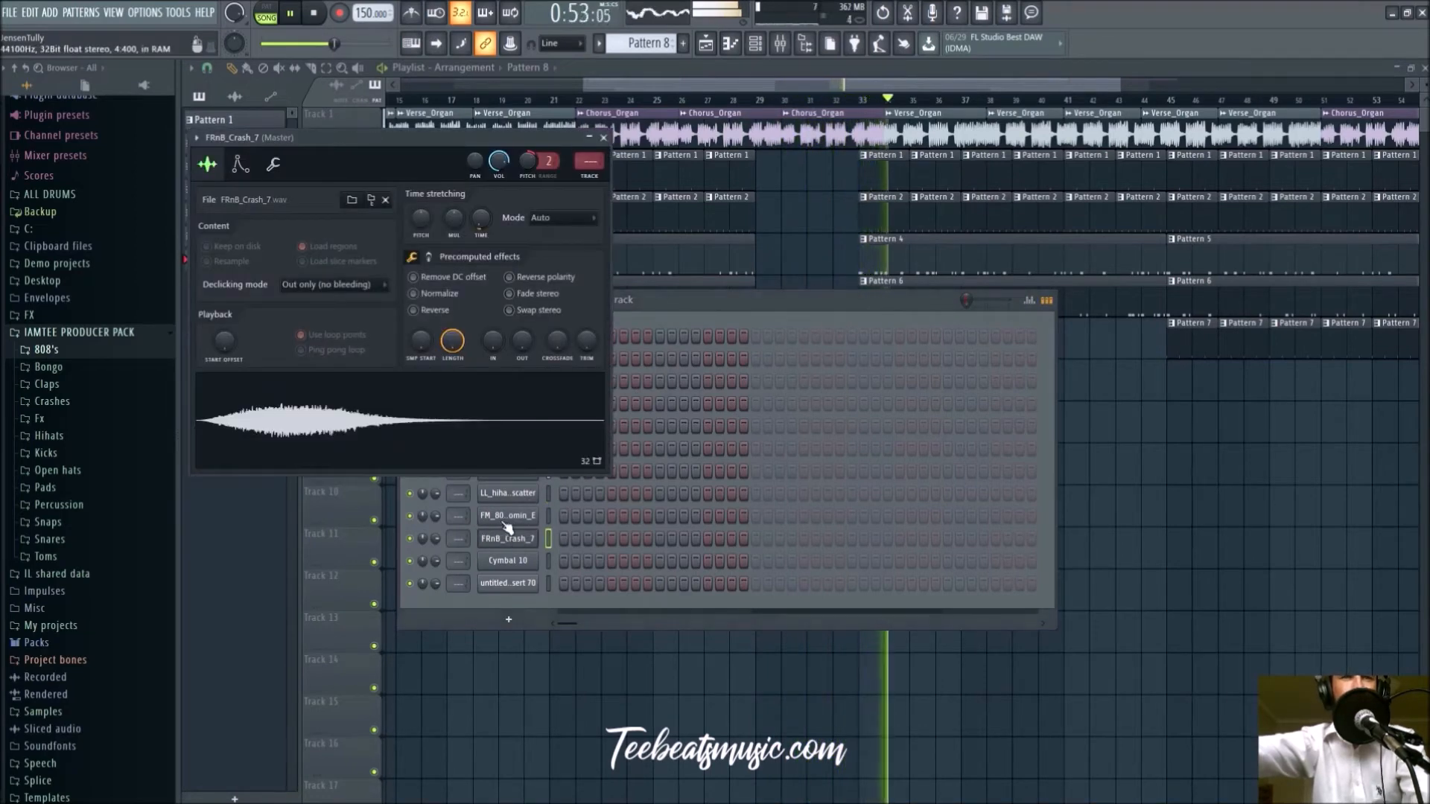
left_click(603, 137)
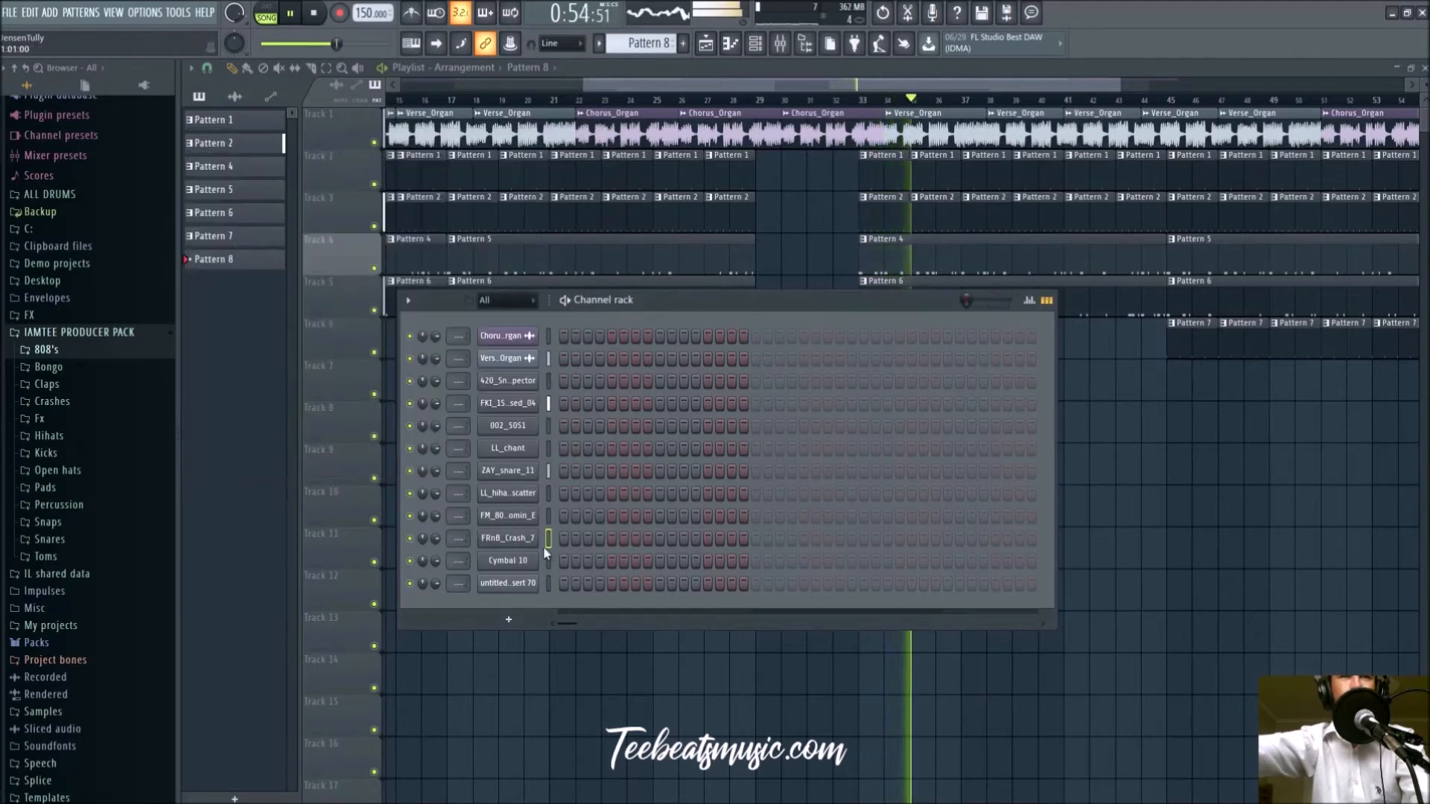
left_click(508, 515)
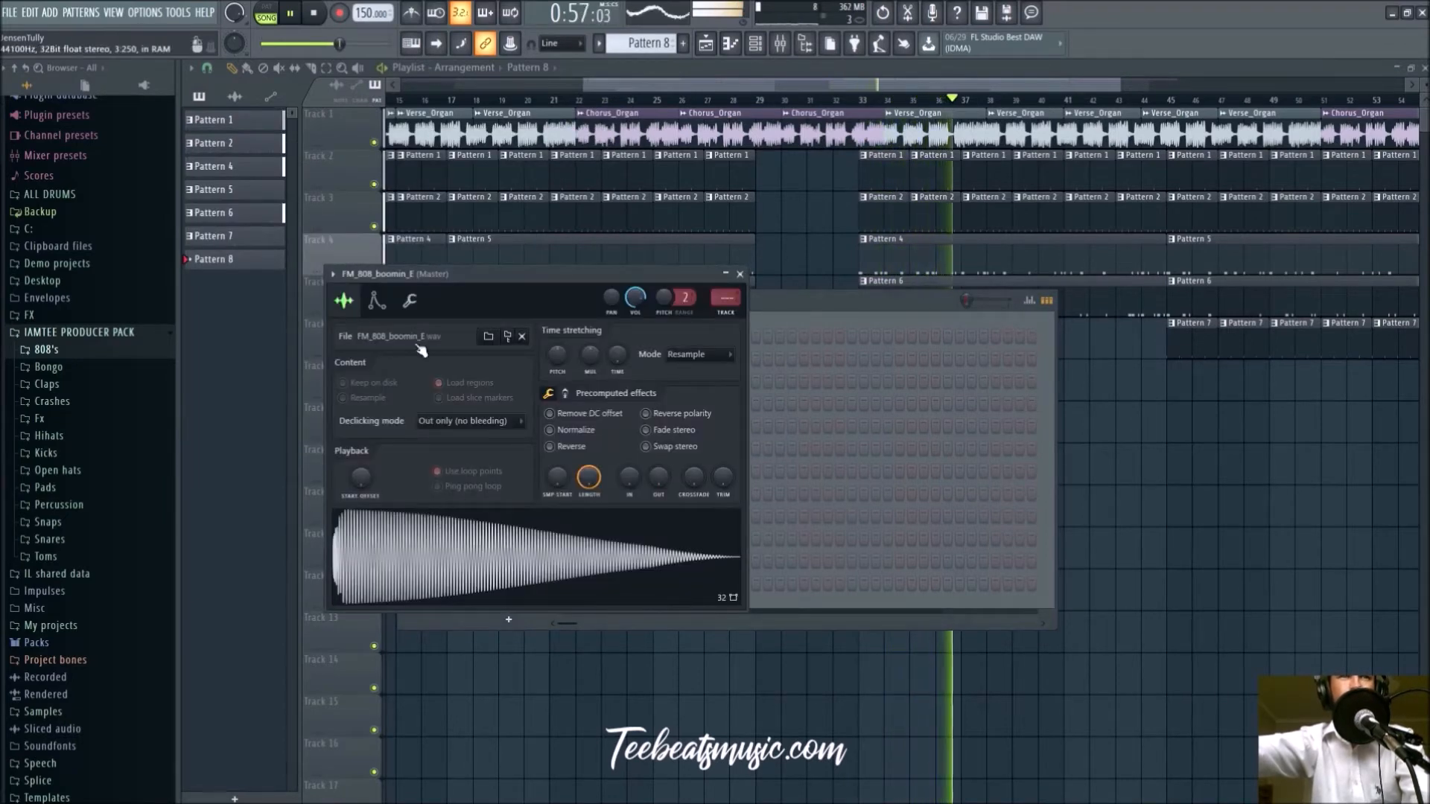
left_click(409, 300)
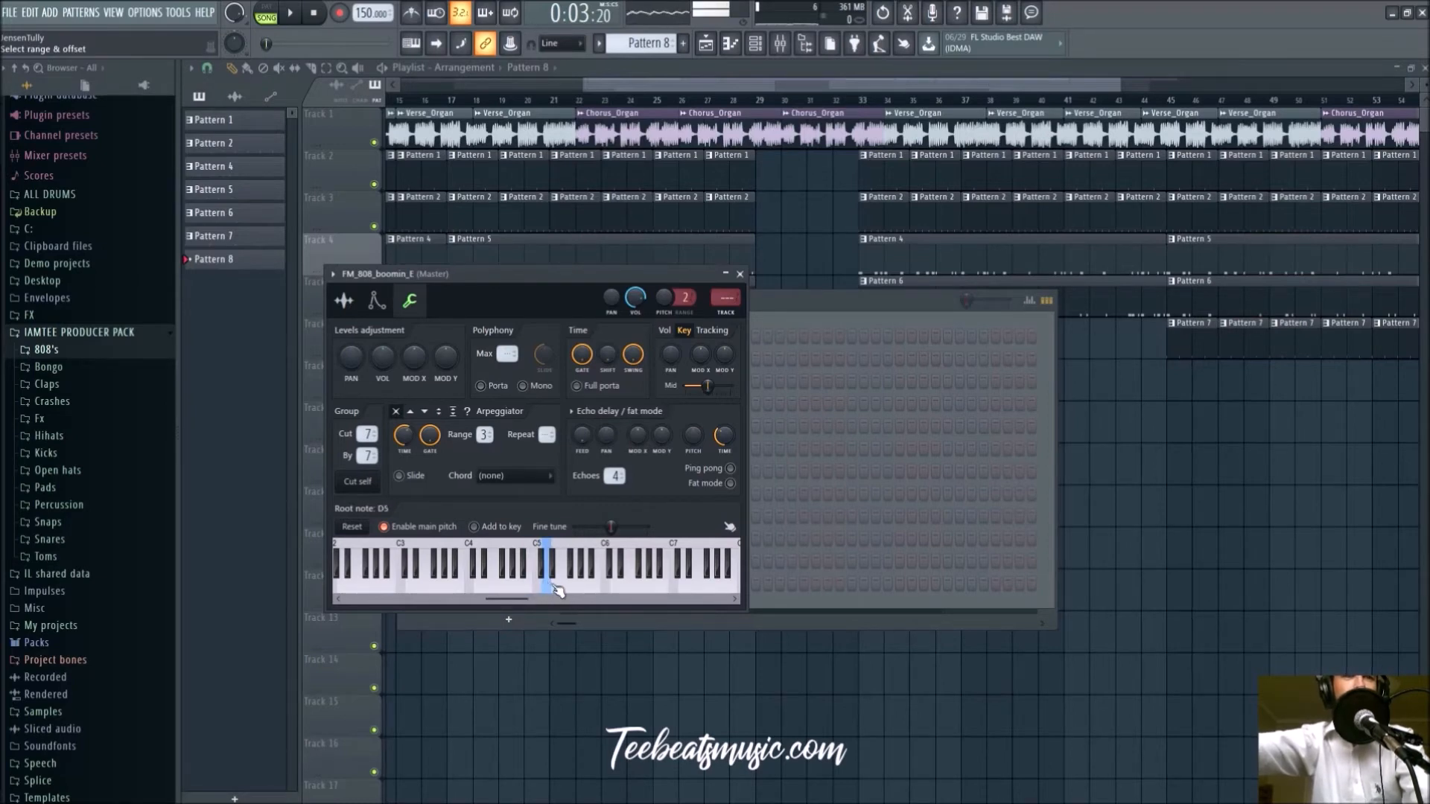
left_click_drag(502, 281, 531, 263)
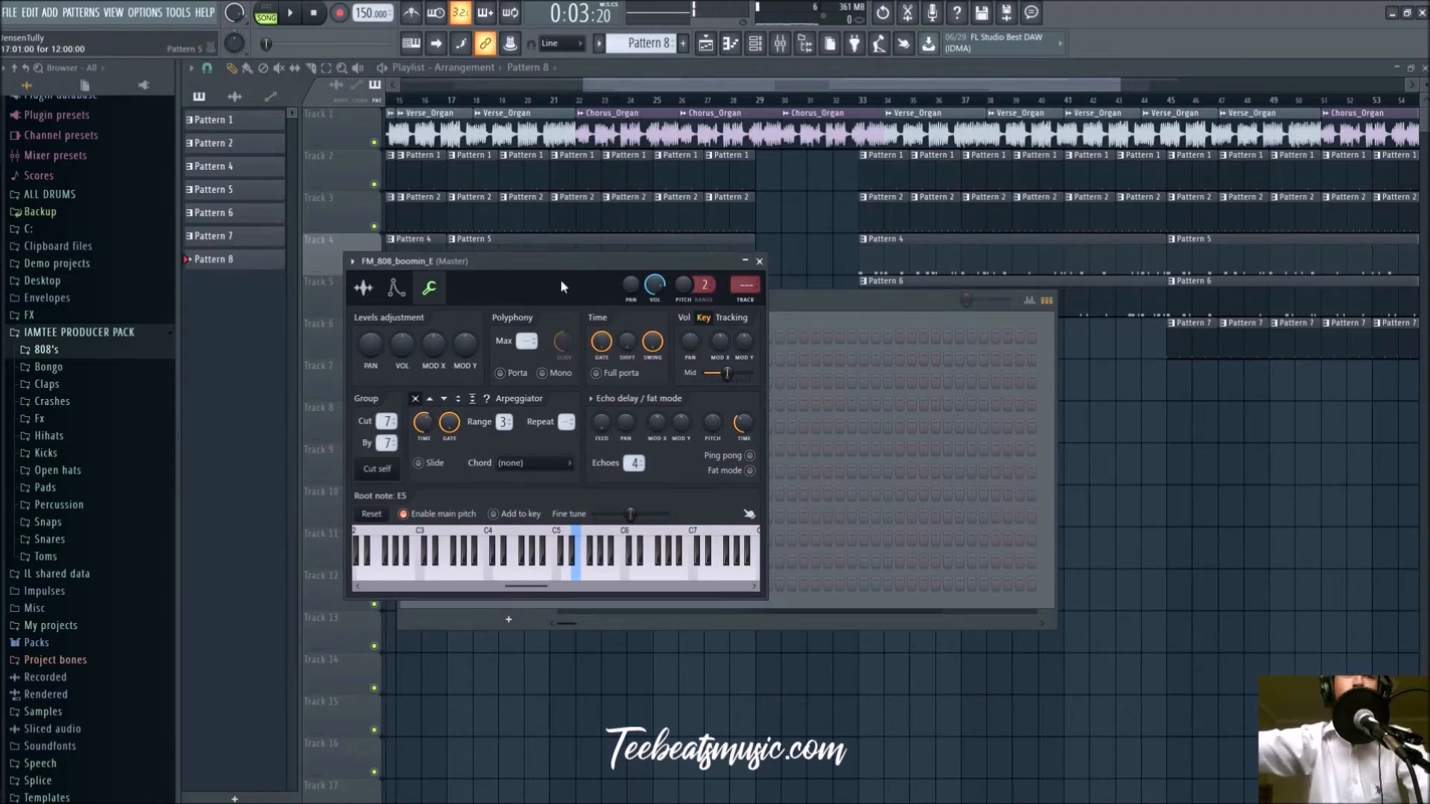
left_click(759, 261)
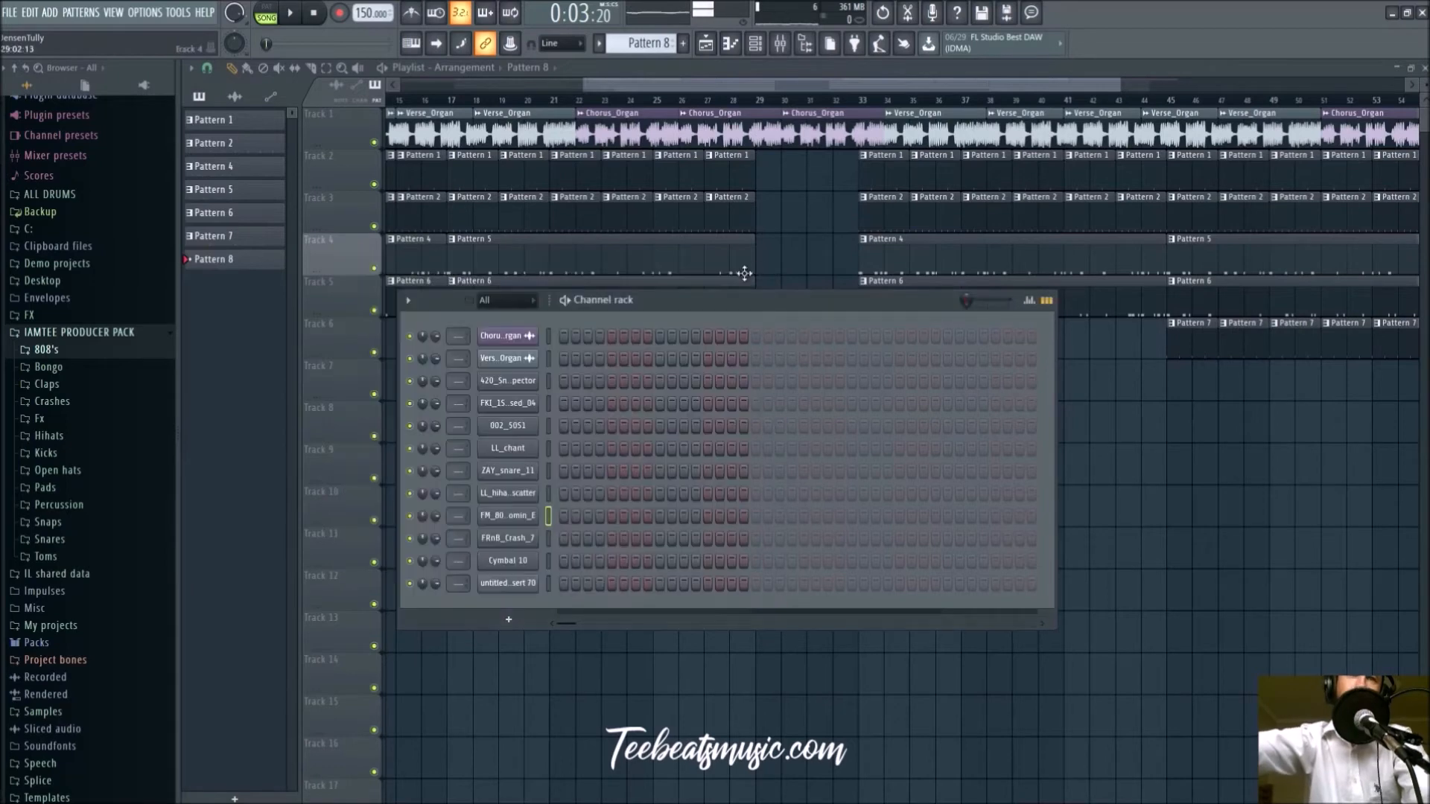
Play the song while reviewing the FM_808_boomin_E sample settings and its piano roll in Pattern 8
key("F6")
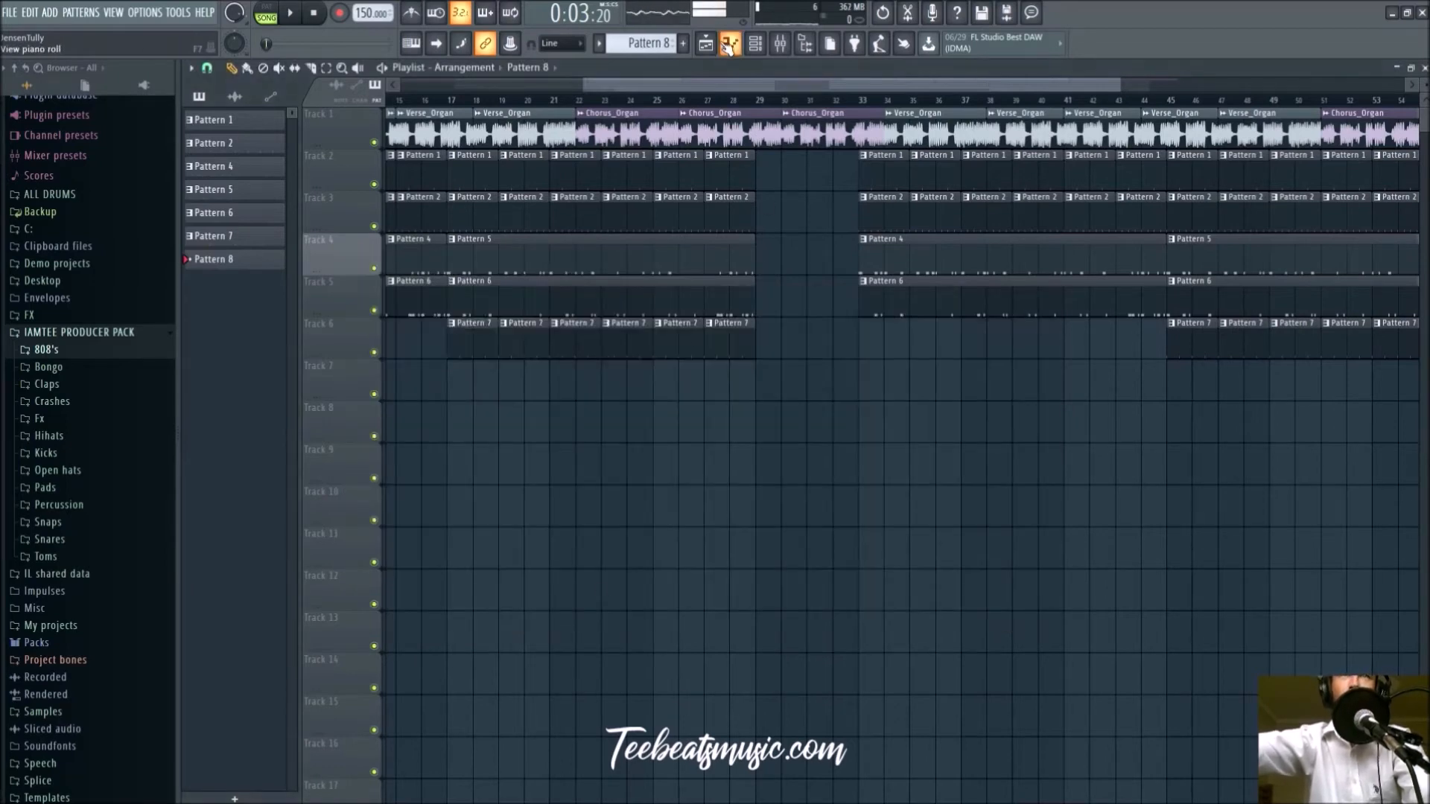
left_click(754, 52)
left_click(519, 514)
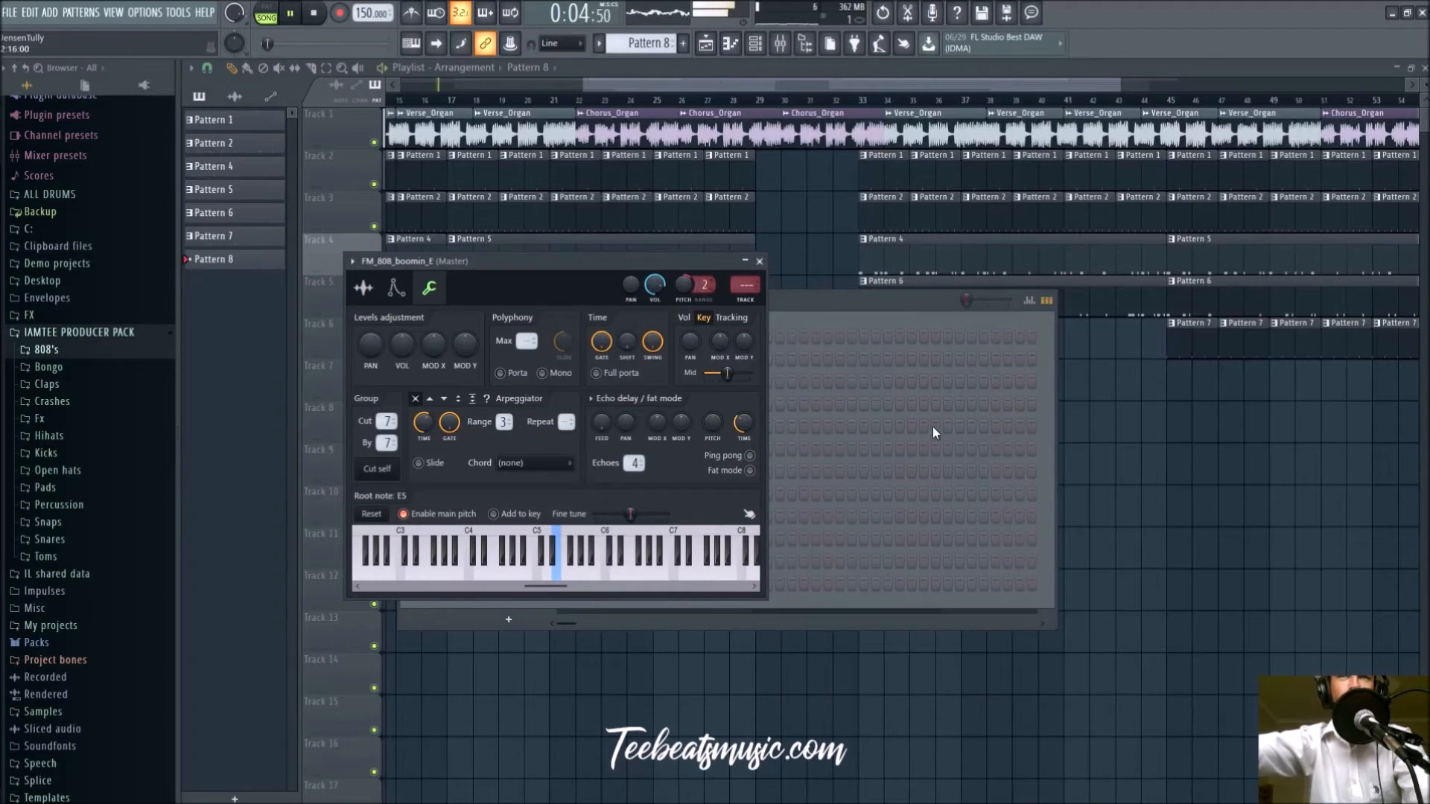
left_click(759, 262)
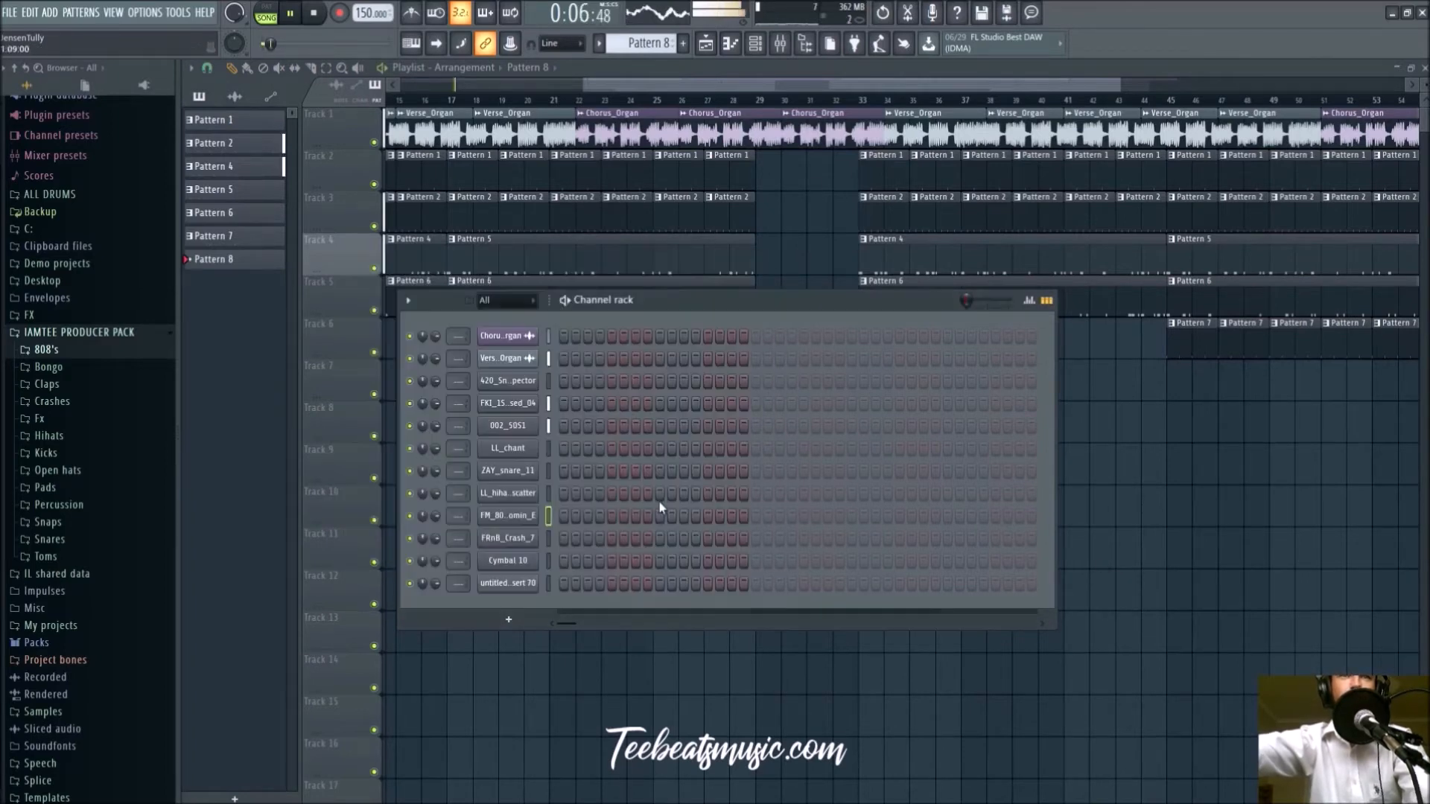
key("F7")
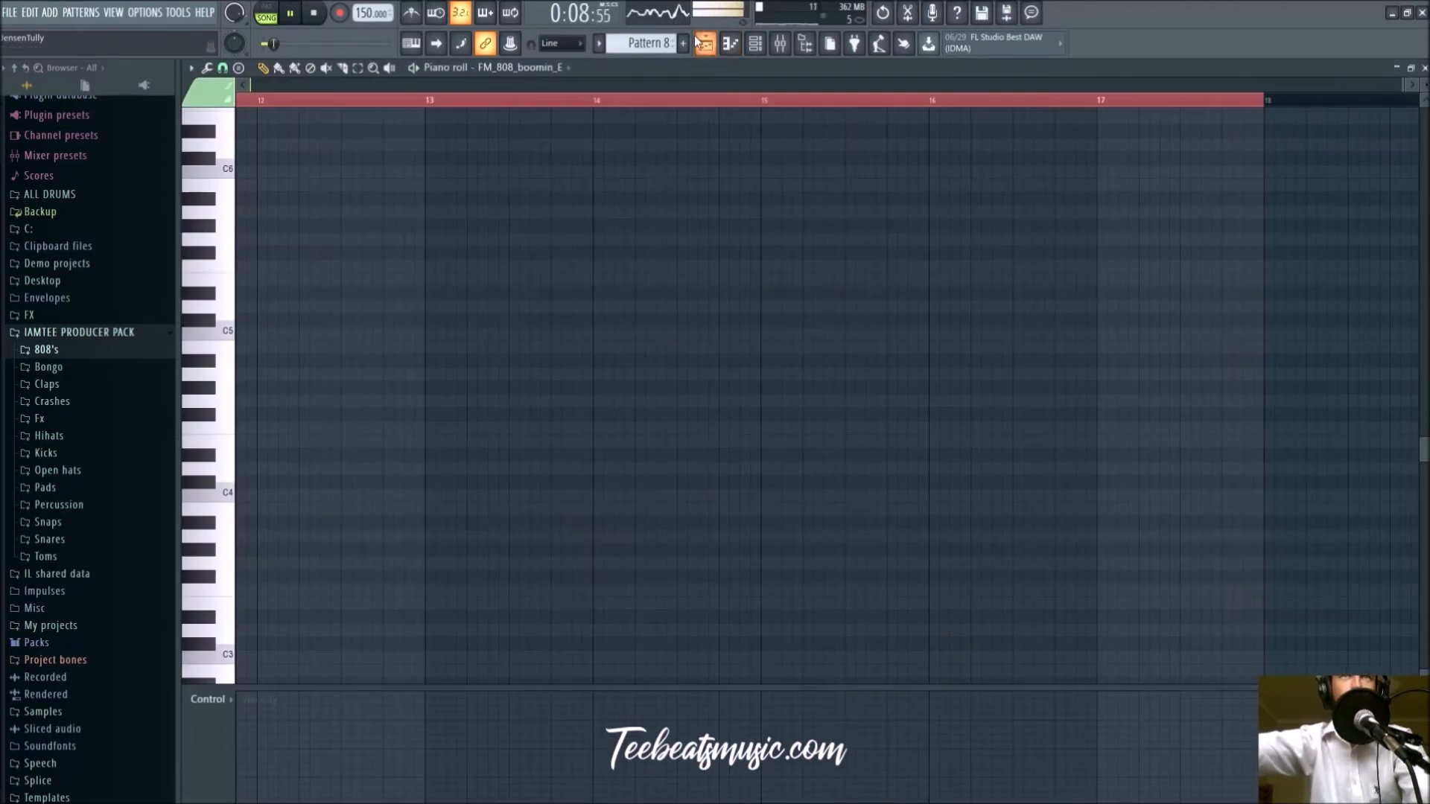
Place a four-bar Pattern 9 clip at bar 5 on Track 7 and draw a one-bar C5 note for FM_808_boomin_E
left_click(715, 48)
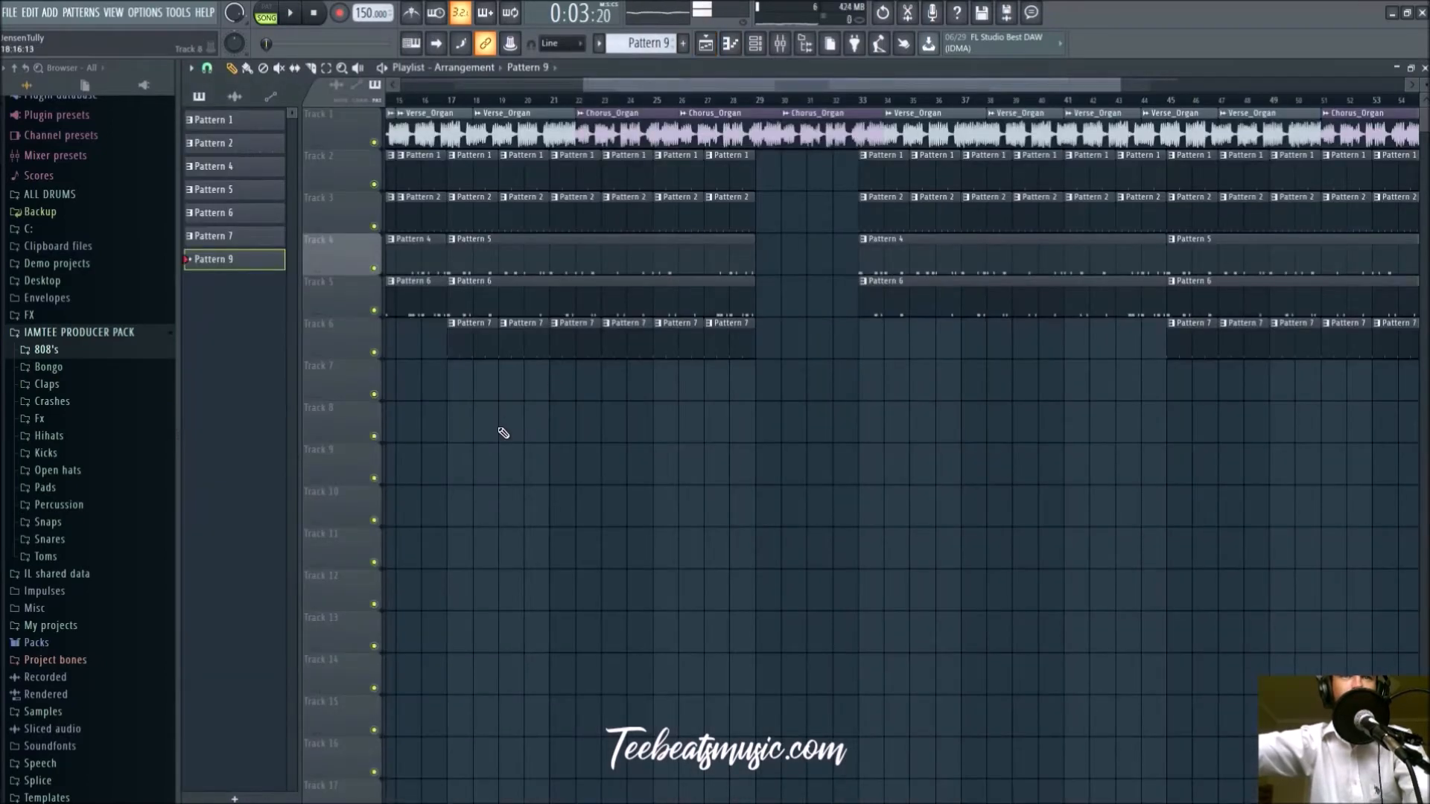
scroll(504, 433, "down", 3)
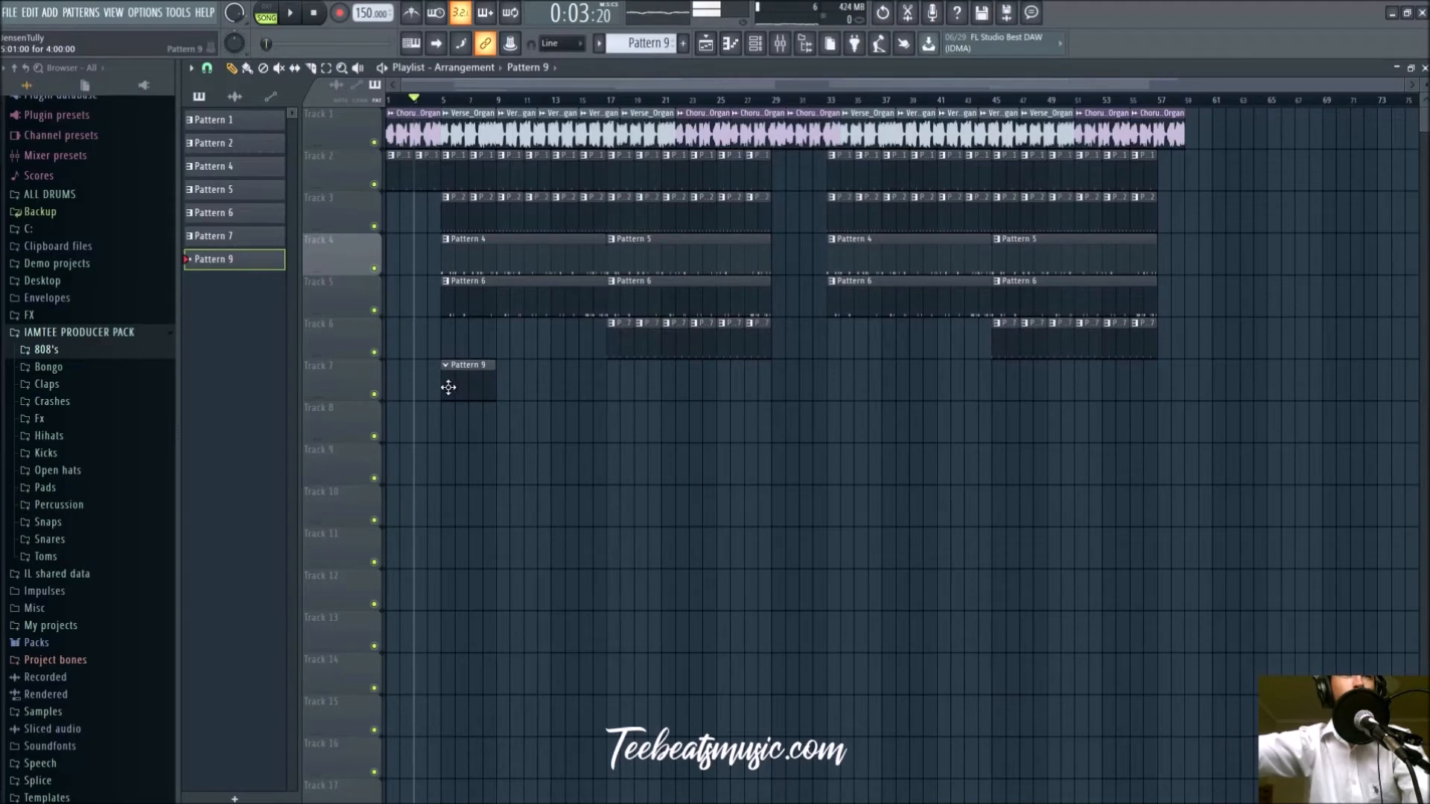
key("F6")
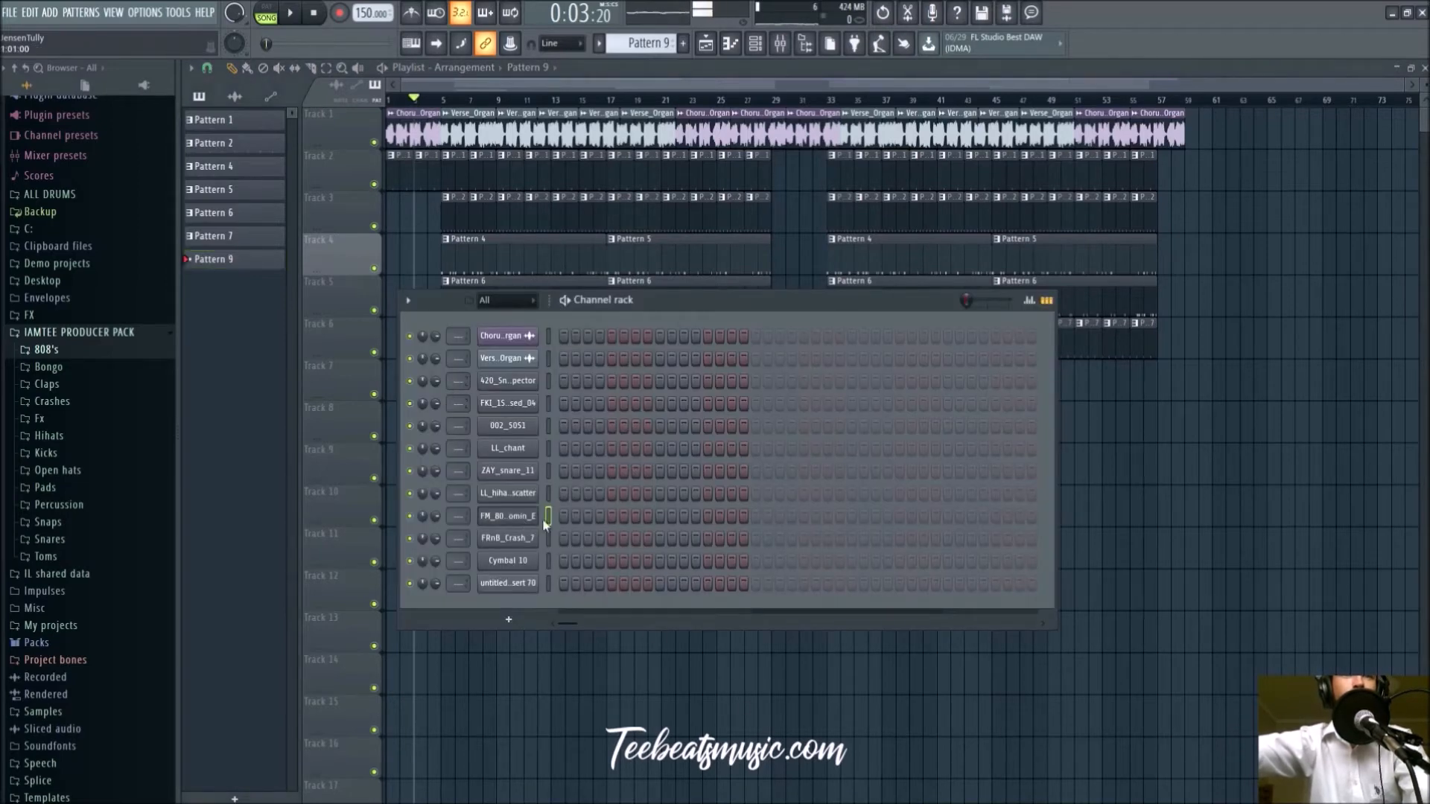
key("F7")
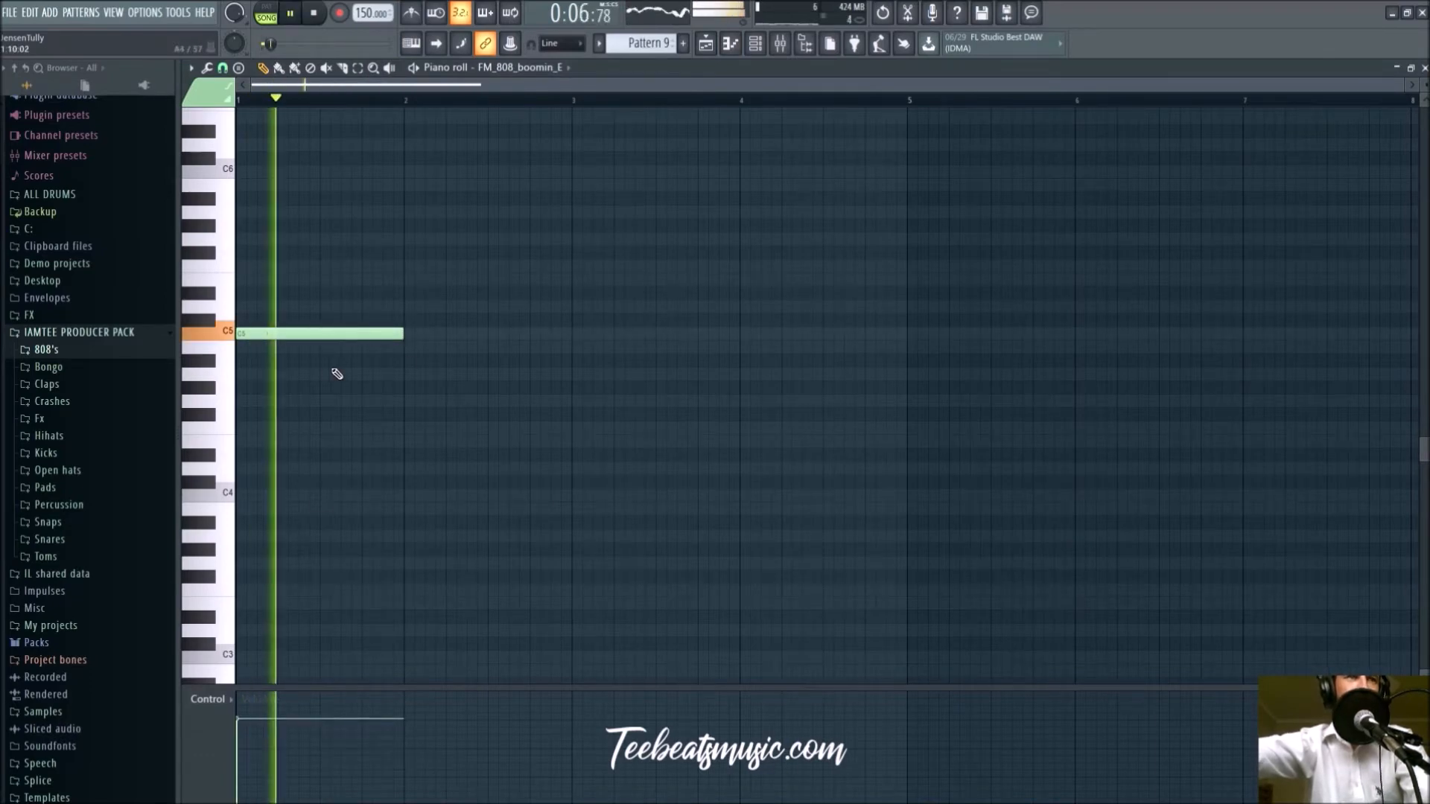
Try a one-bar G#5 note in bar 1 of the 808 part in place of the C5 note
left_click(277, 292)
left_click_drag(277, 289, 226, 226)
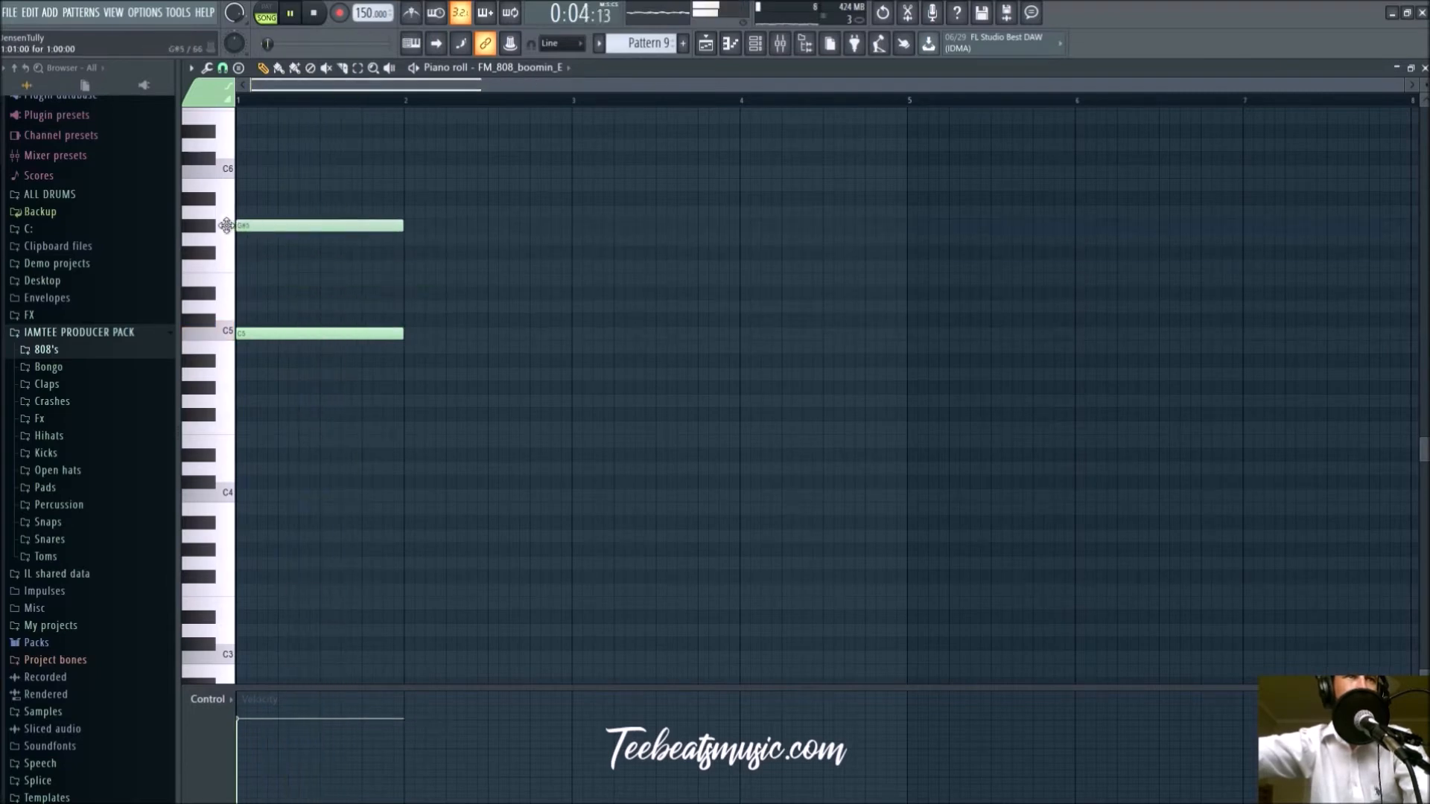
scroll(272, 378, "up", 5)
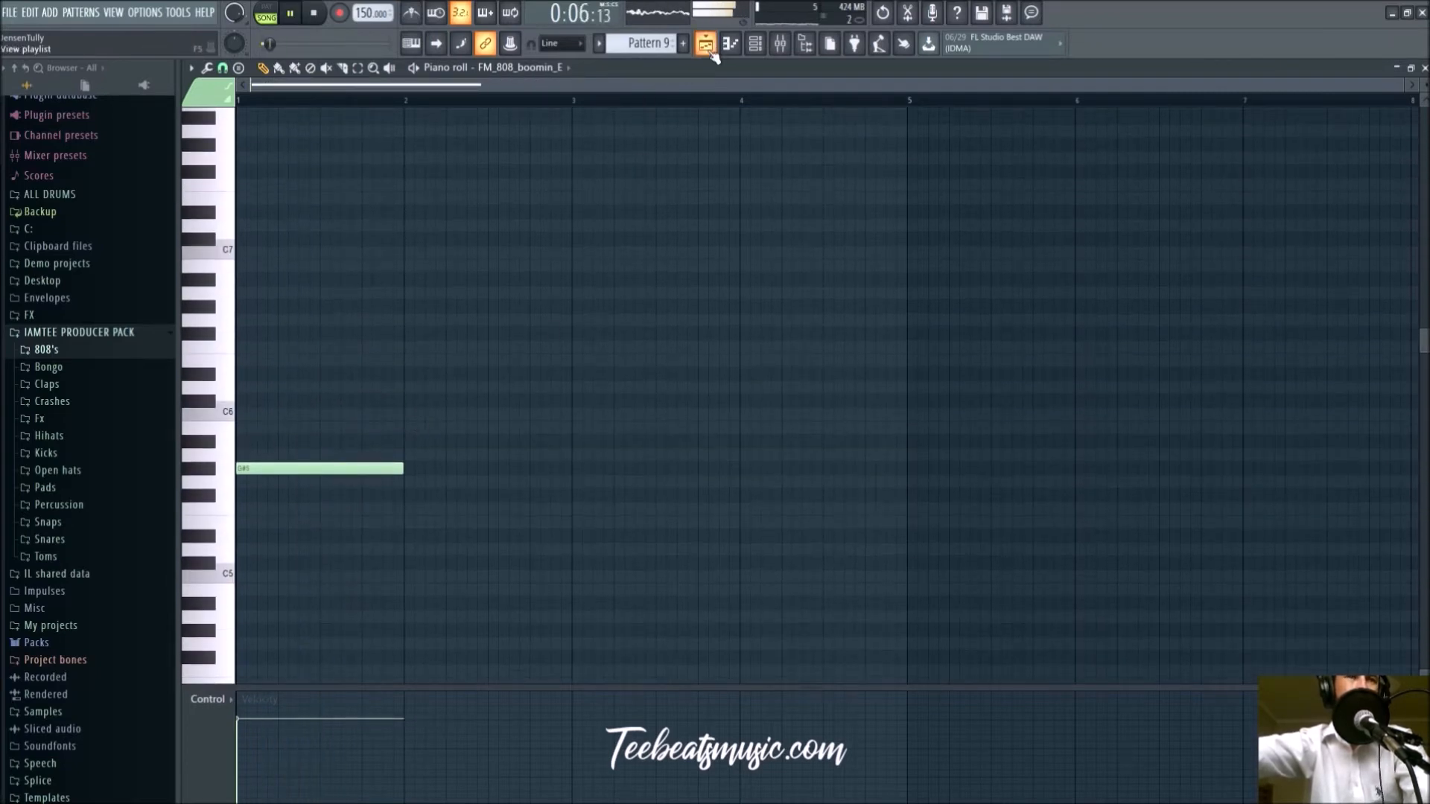
Replace the G#5 note with a one-bar F#5 note in bar 1, add an F5 note in bar 2 and audition them
left_click(408, 483)
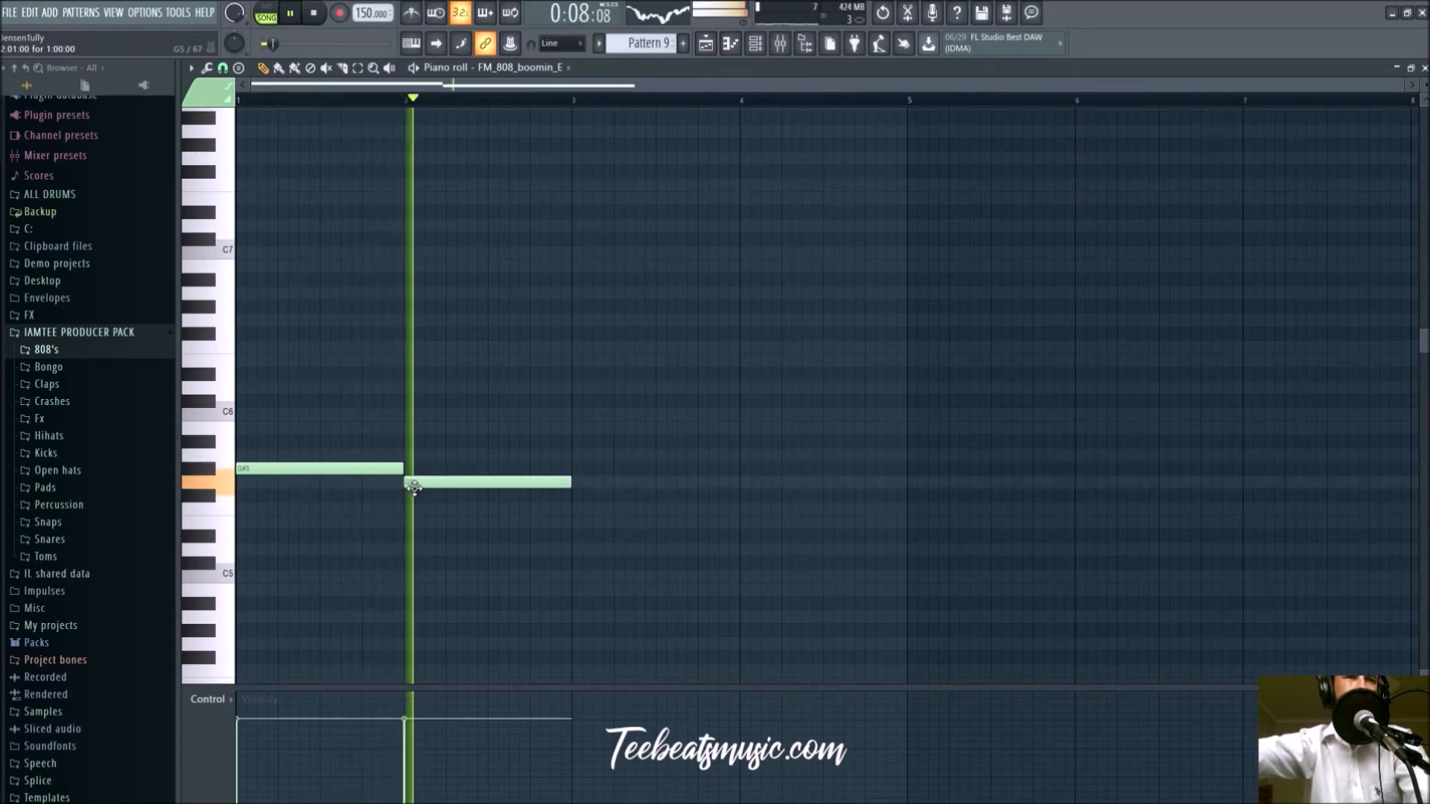
right_click(397, 469)
left_click_drag(409, 485, 240, 487)
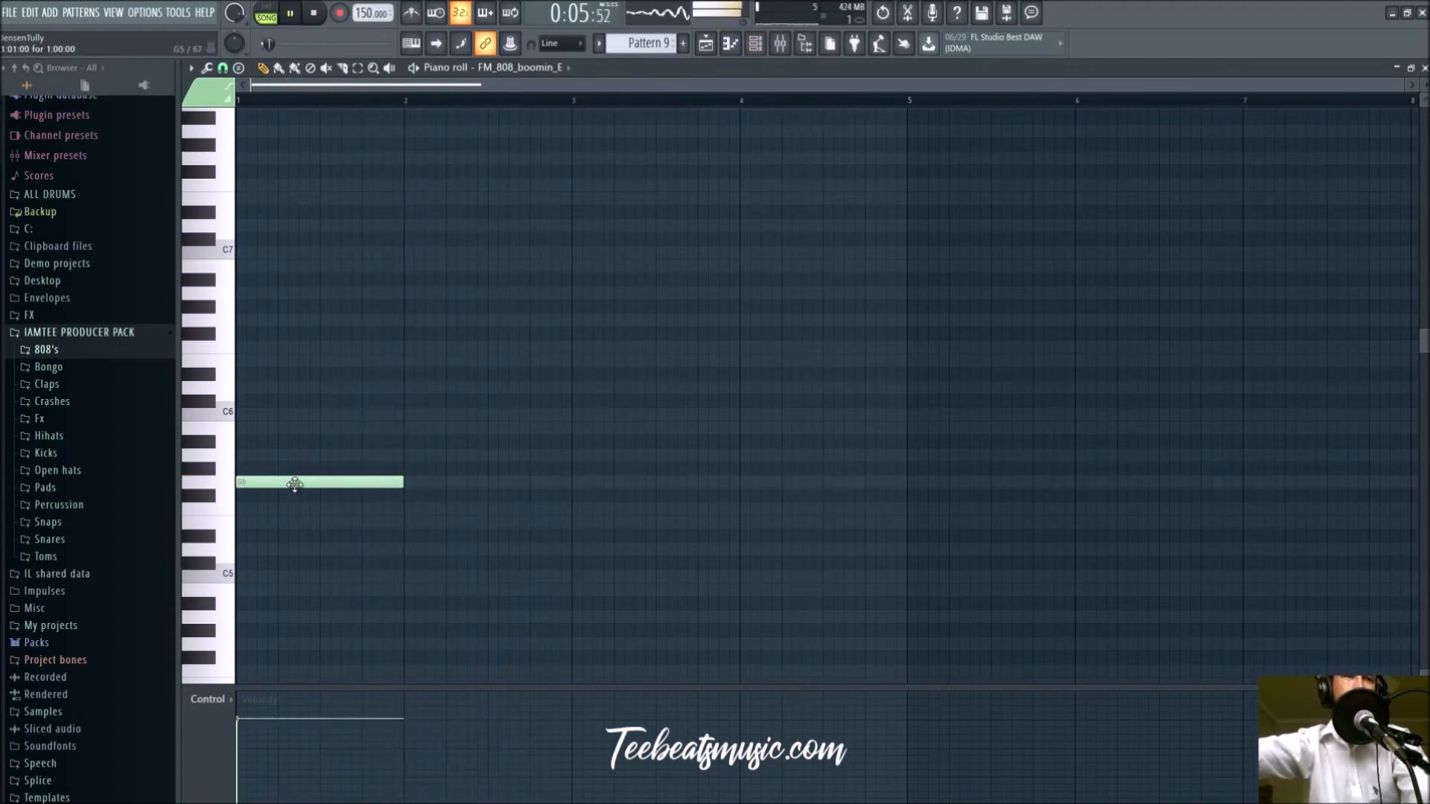
left_click(407, 508)
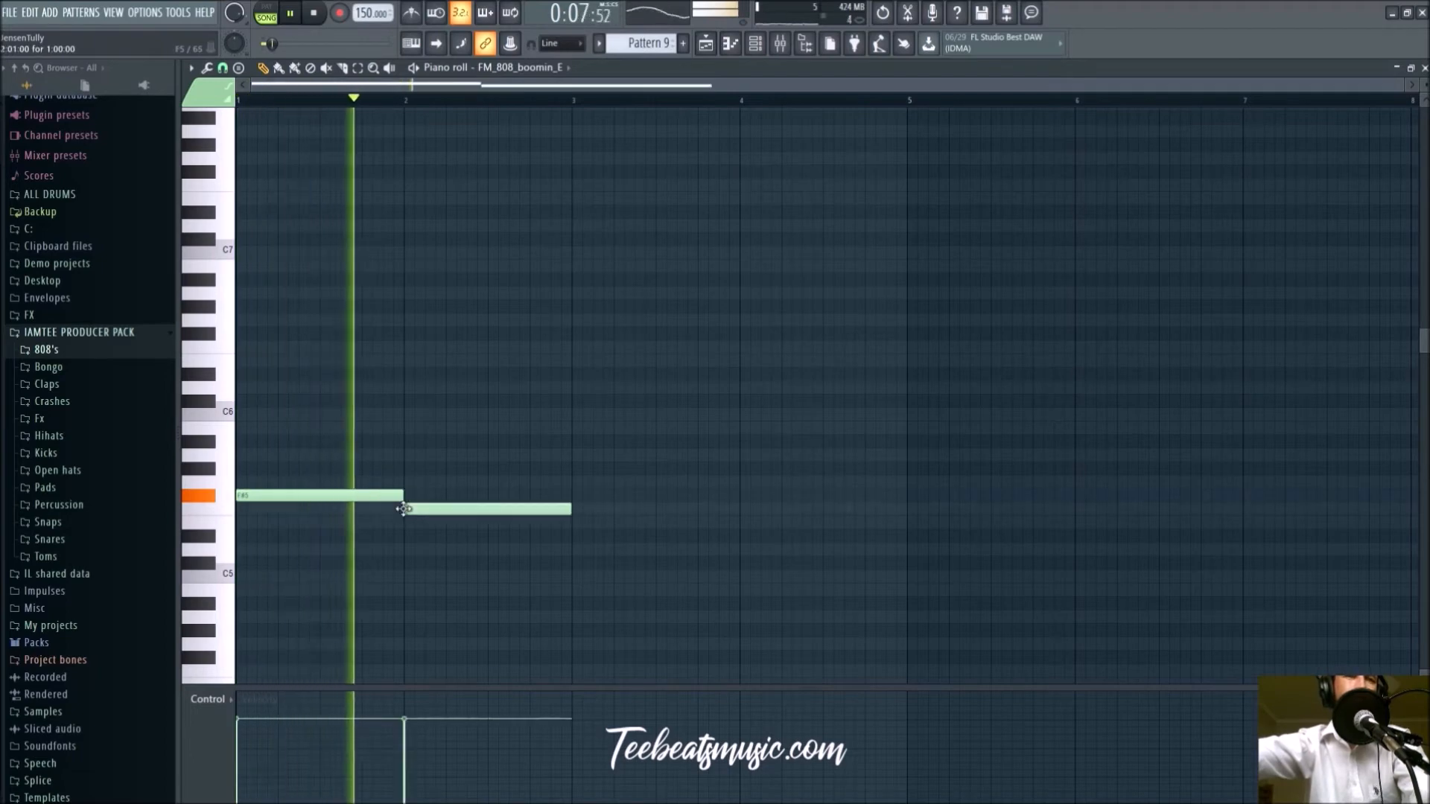
key("space")
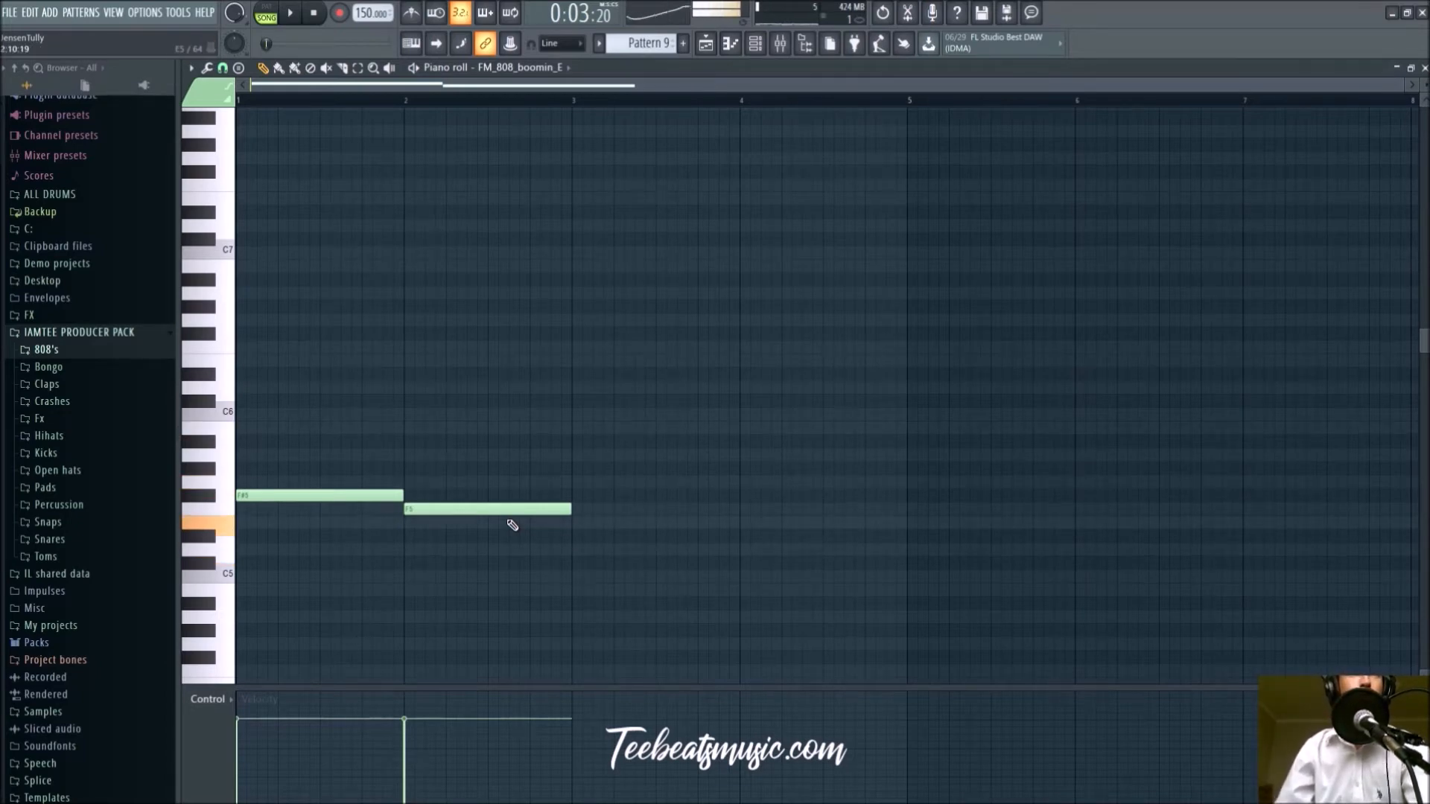
Delete the F#5 and F5 notes from the 808 part and play the arrangement
right_click(445, 509)
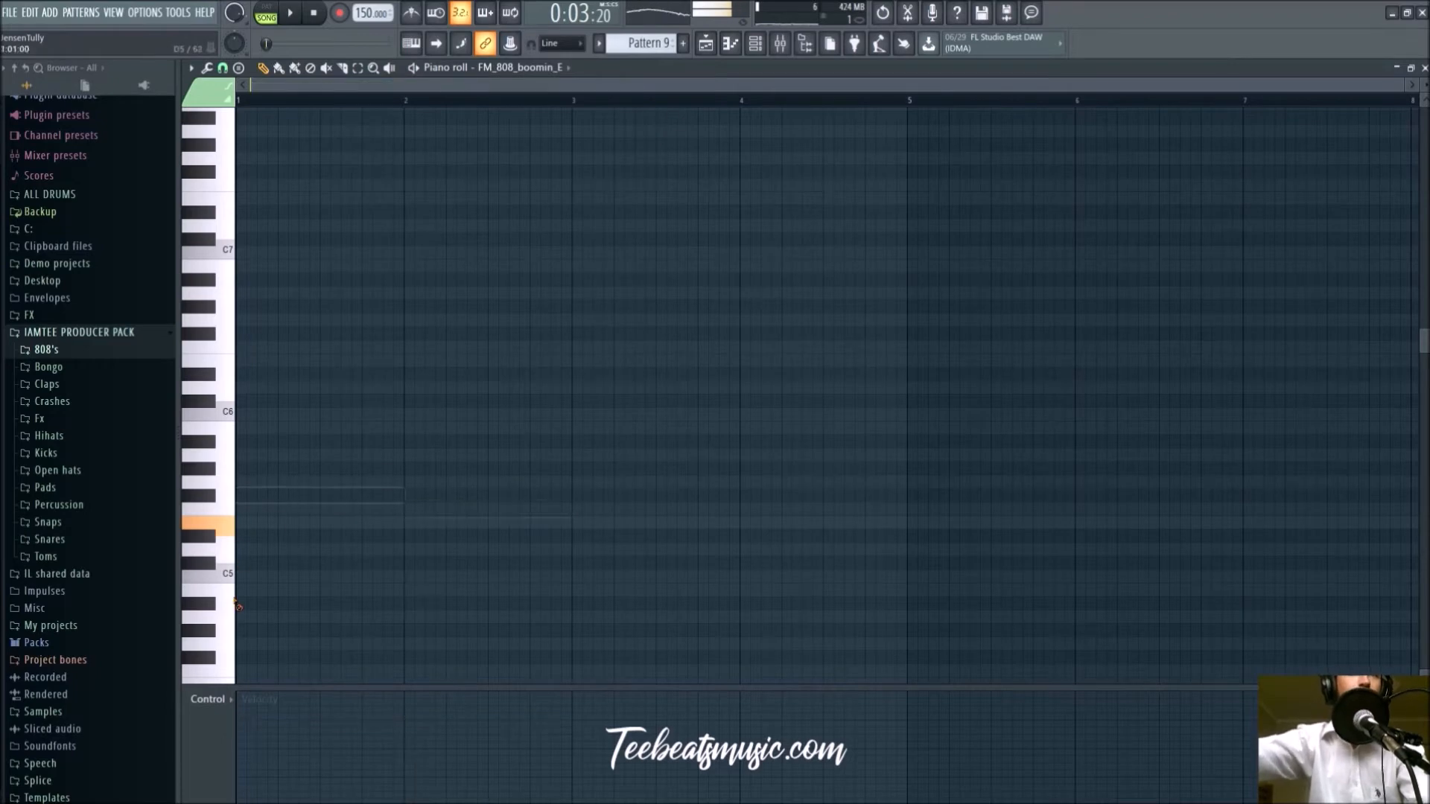
left_click(705, 43)
key("space")
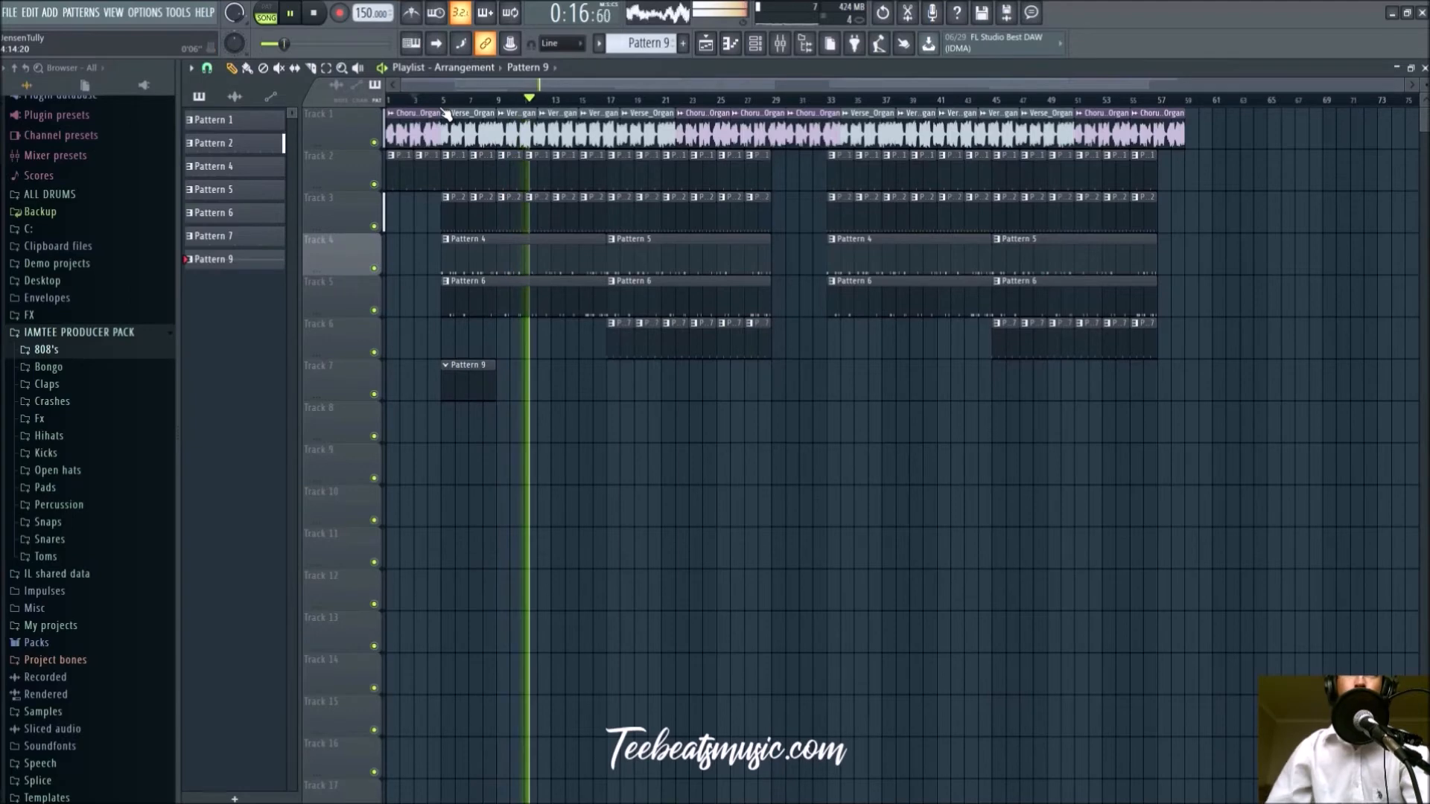
key("space")
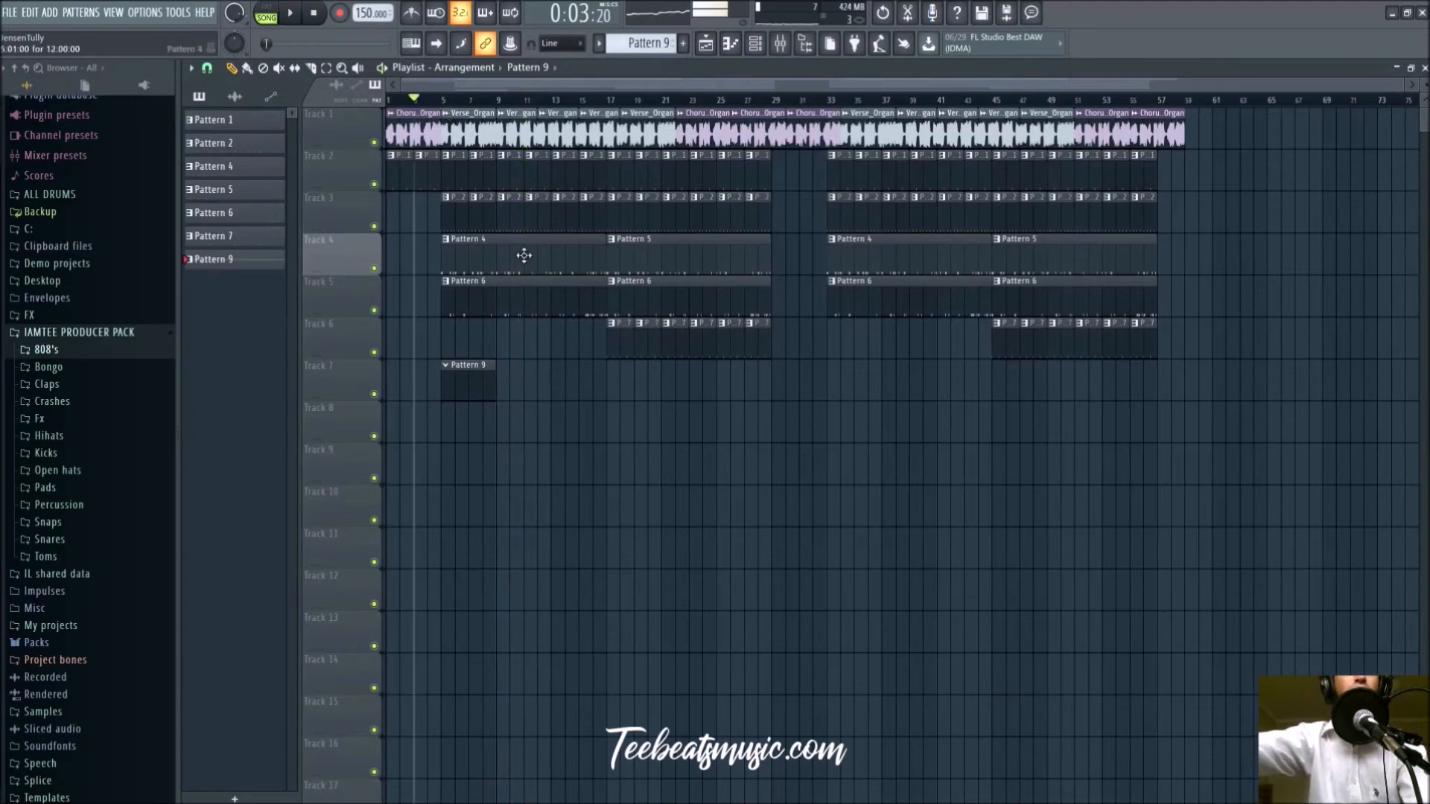
Copy all the 002_50S1 hits from Pattern 4 into the same channel of Pattern 9
double_click(497, 252)
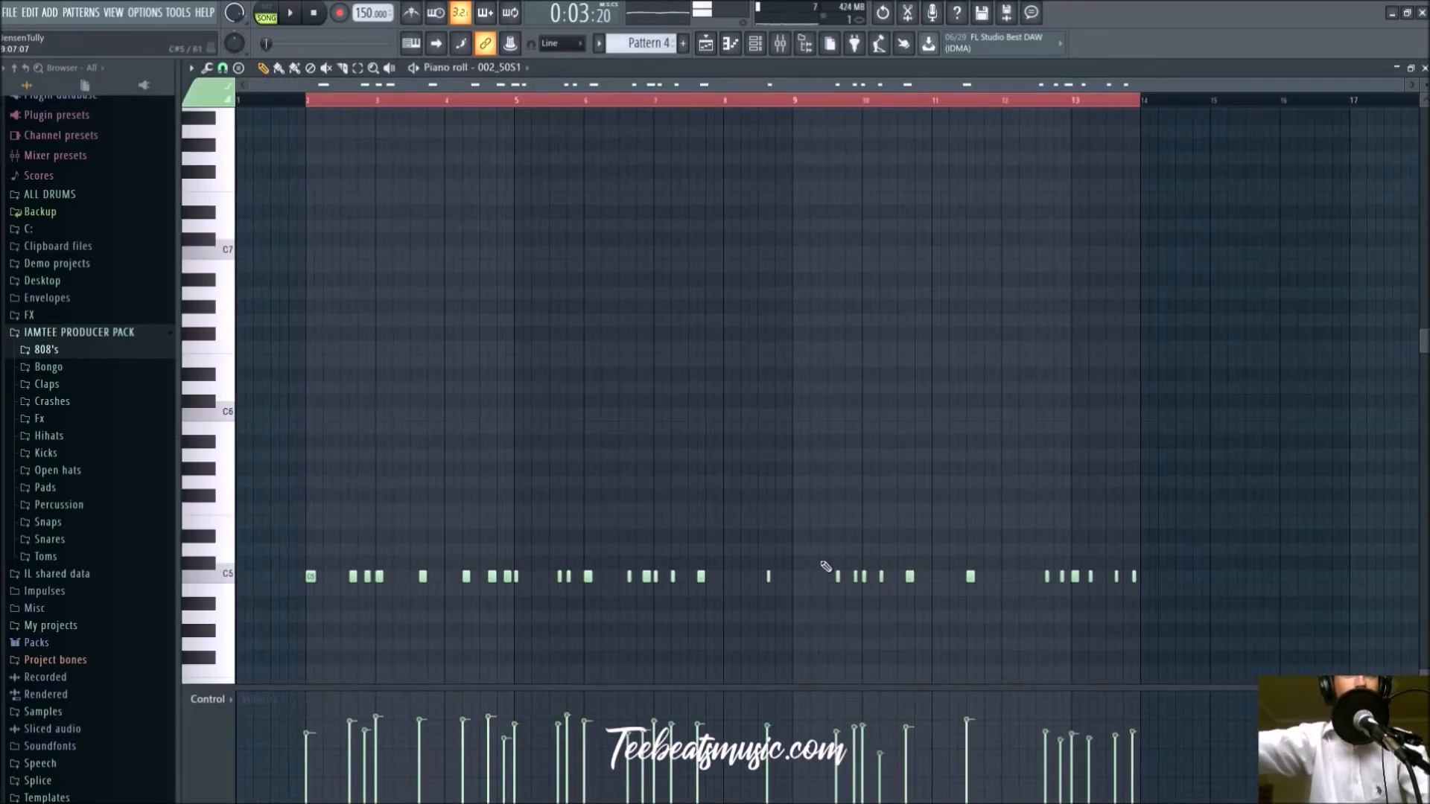
left_click_drag(1193, 631, 246, 467)
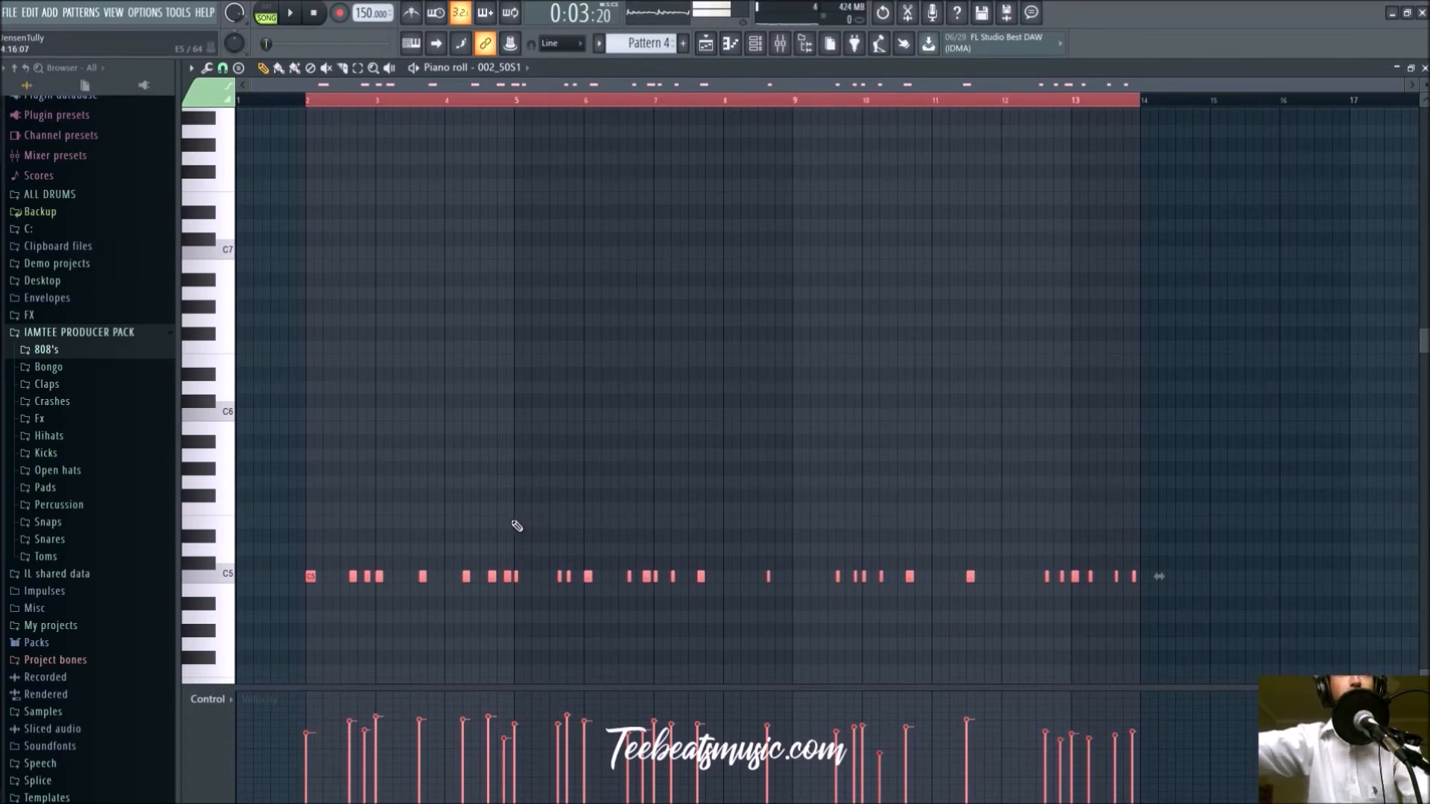
left_click(705, 44)
key("F6")
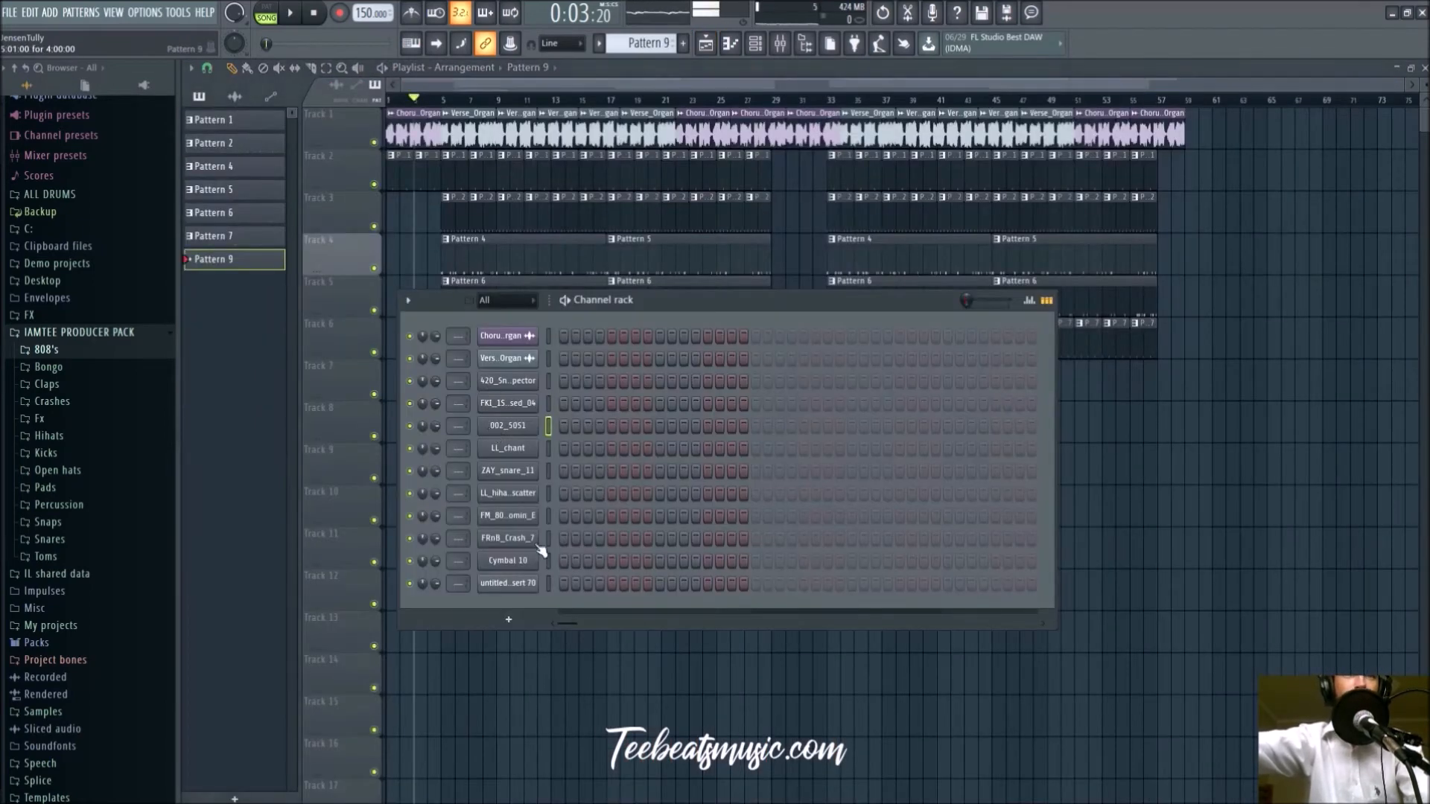
left_click(734, 44)
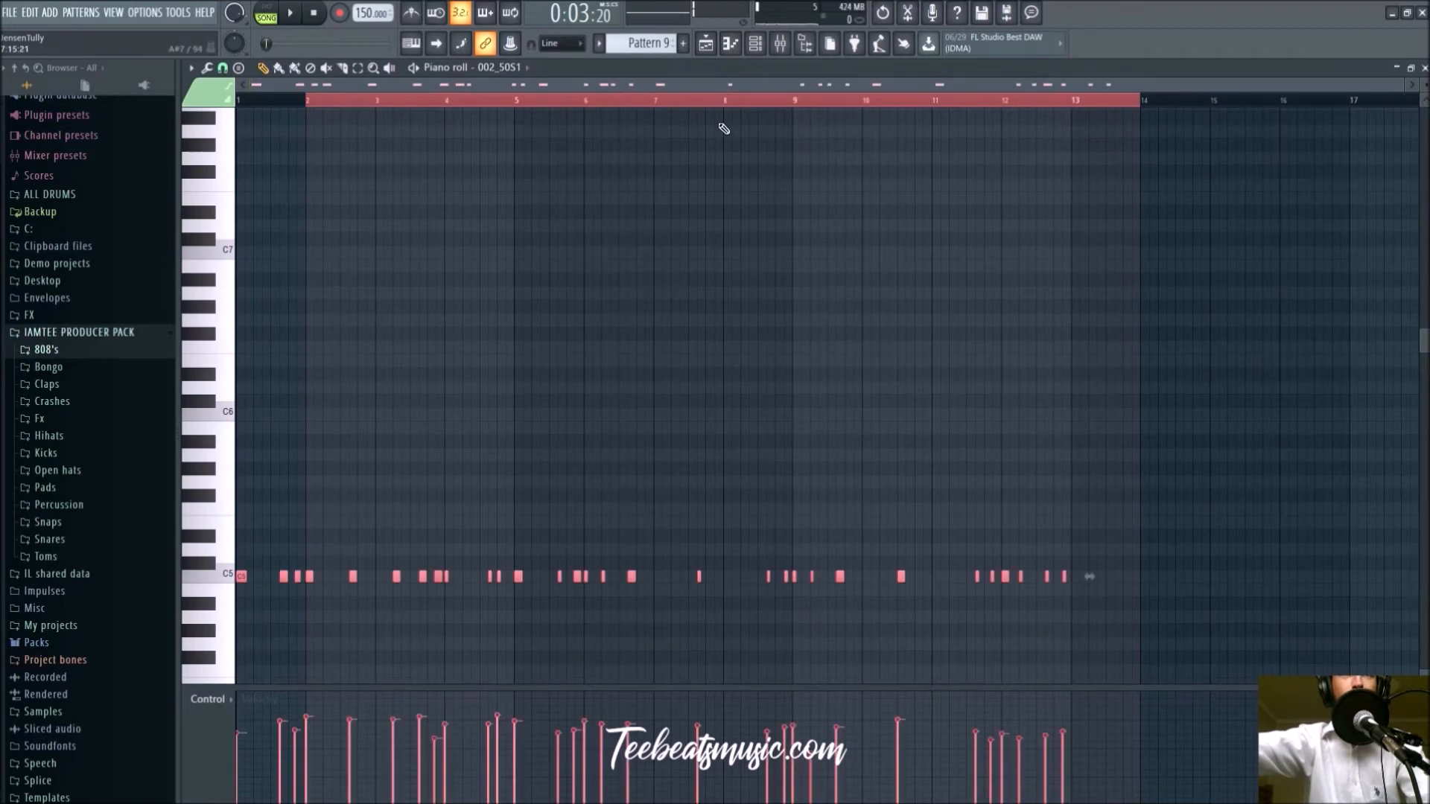
Return to the playlist and play the arrangement to hear the Pattern 9 clip
left_click(685, 42)
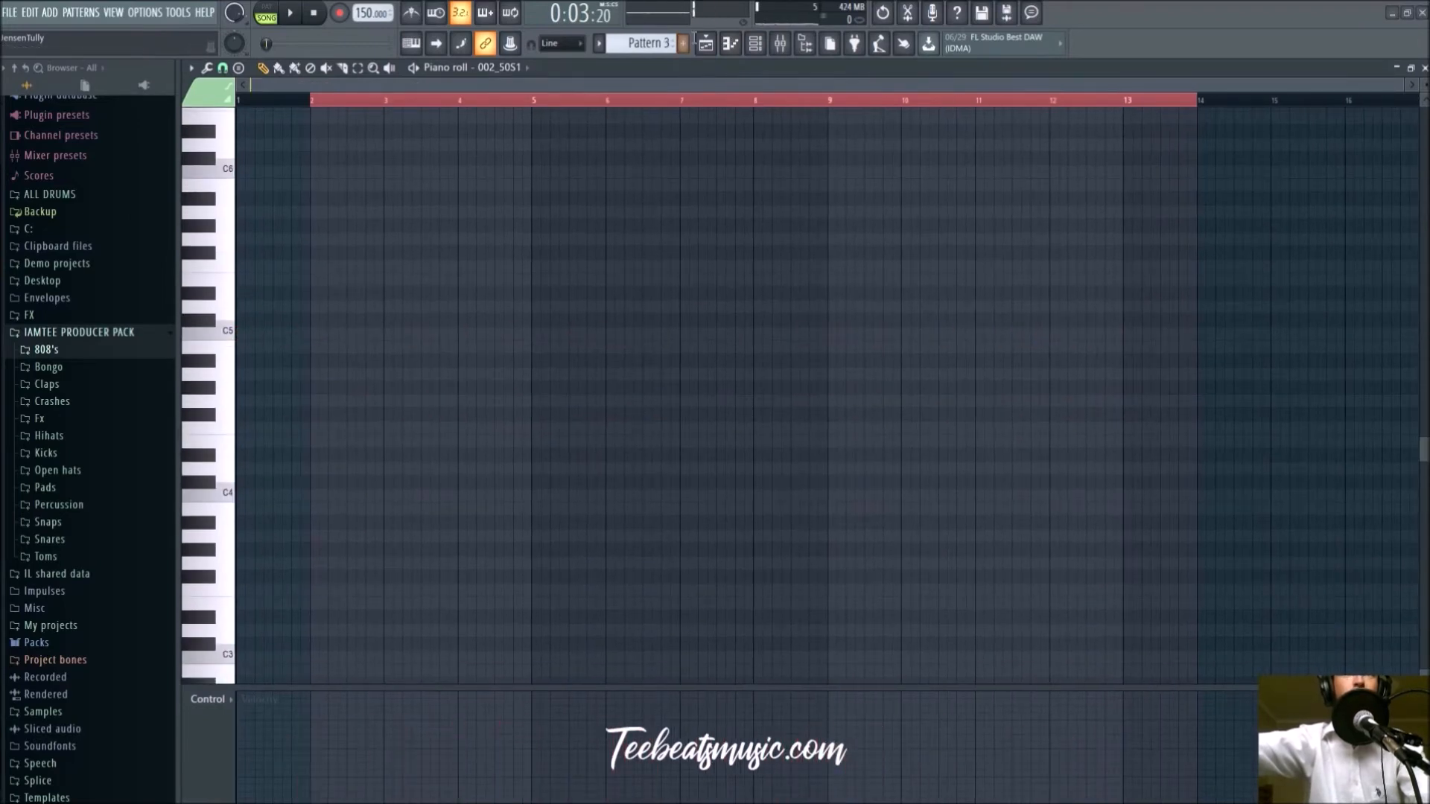
left_click(728, 46)
left_click(575, 660)
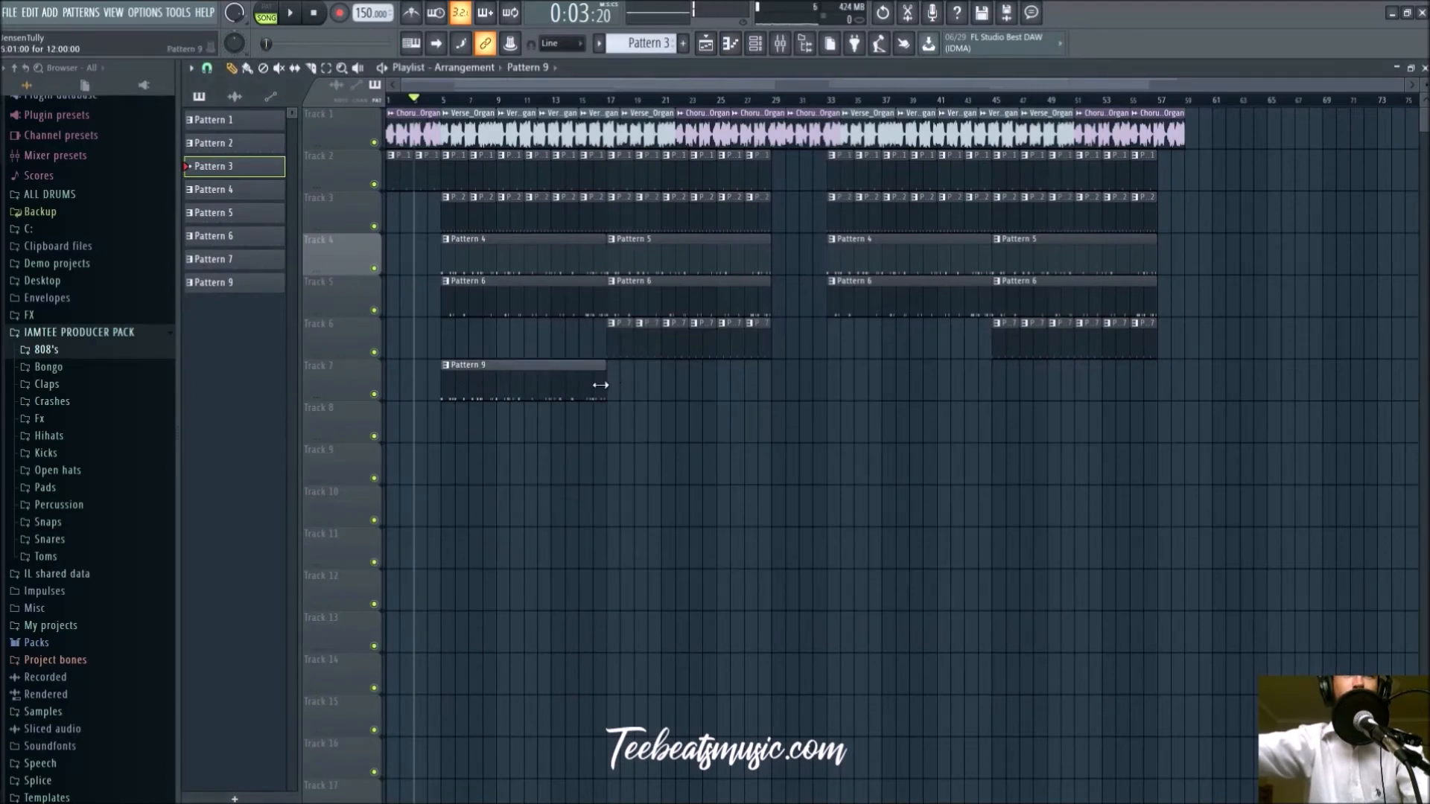
key("space")
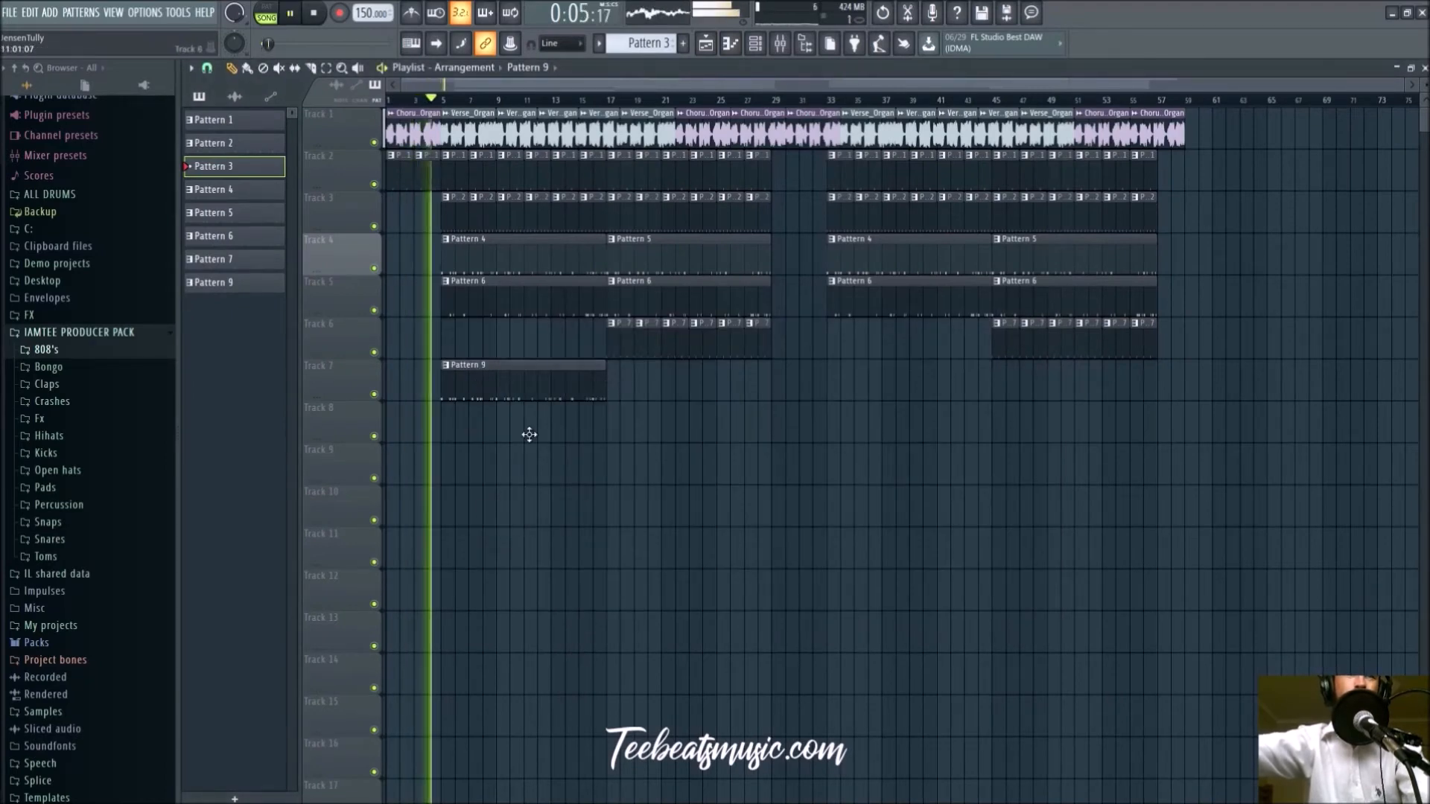
Move all the copied hits in Pattern 9 from the 002_50S1 channel to the FM_808_boomin_E channel
double_click(462, 385)
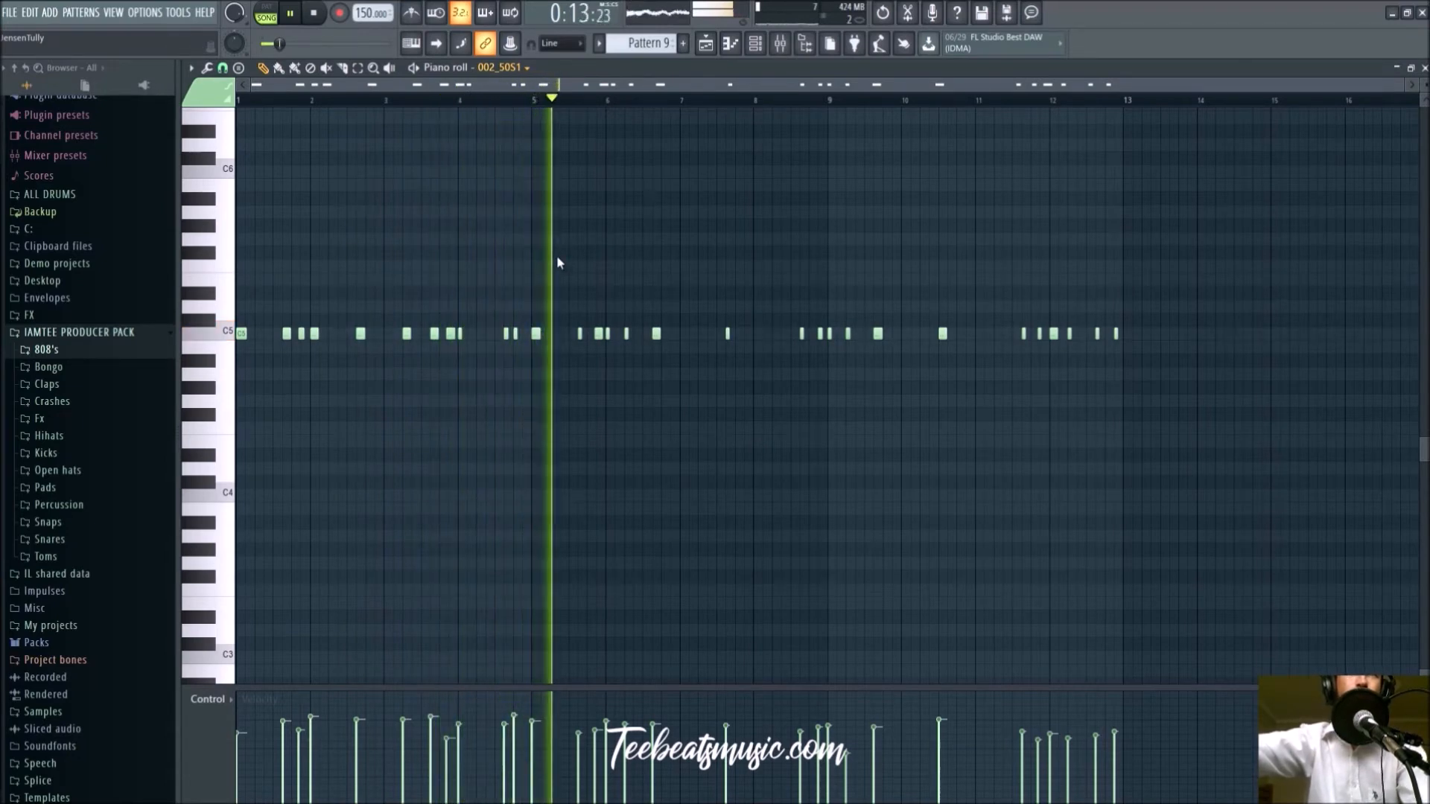
key("Down")
key("Down")
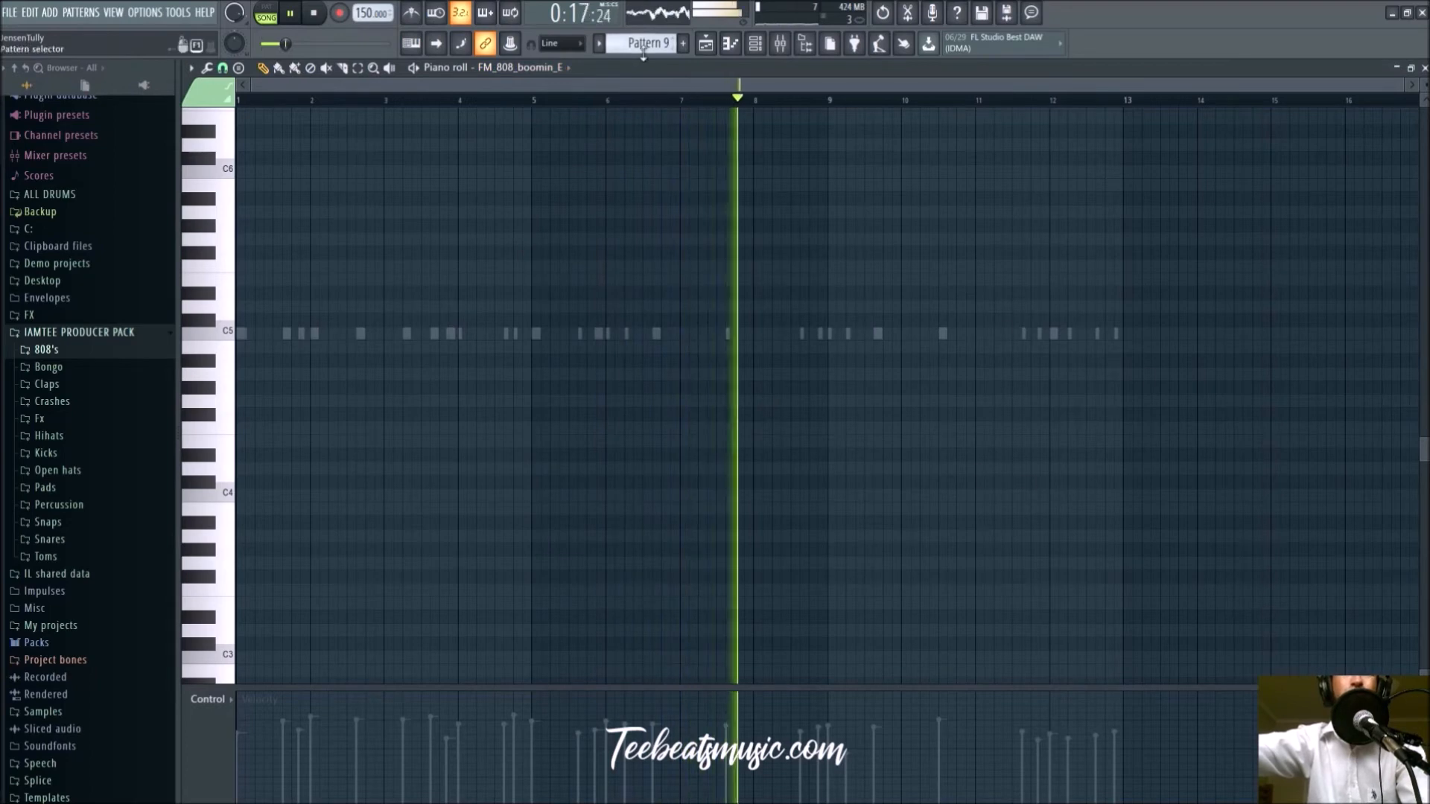
key("Up")
key("Up")
left_click_drag(1338, 433, 173, 234)
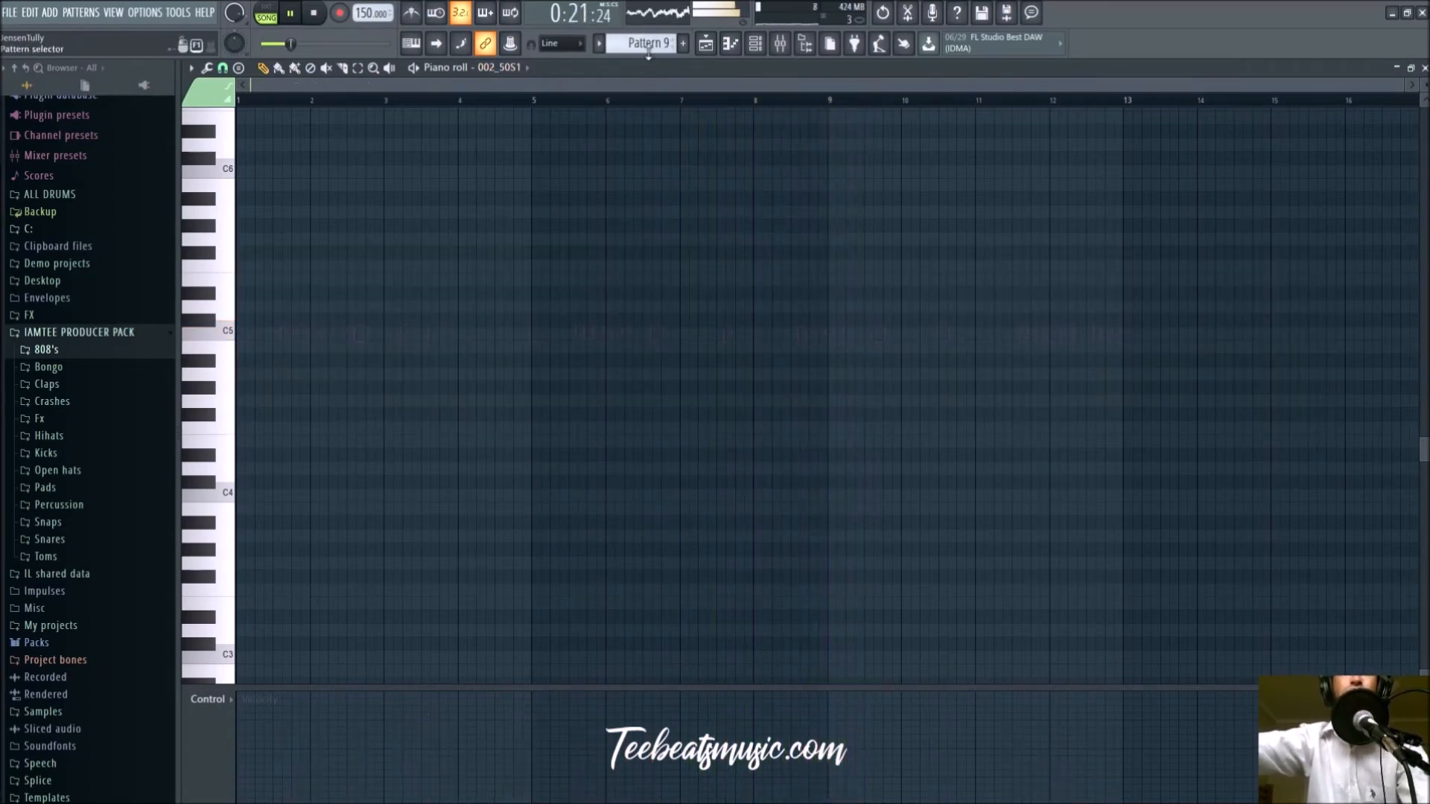
left_click(538, 237)
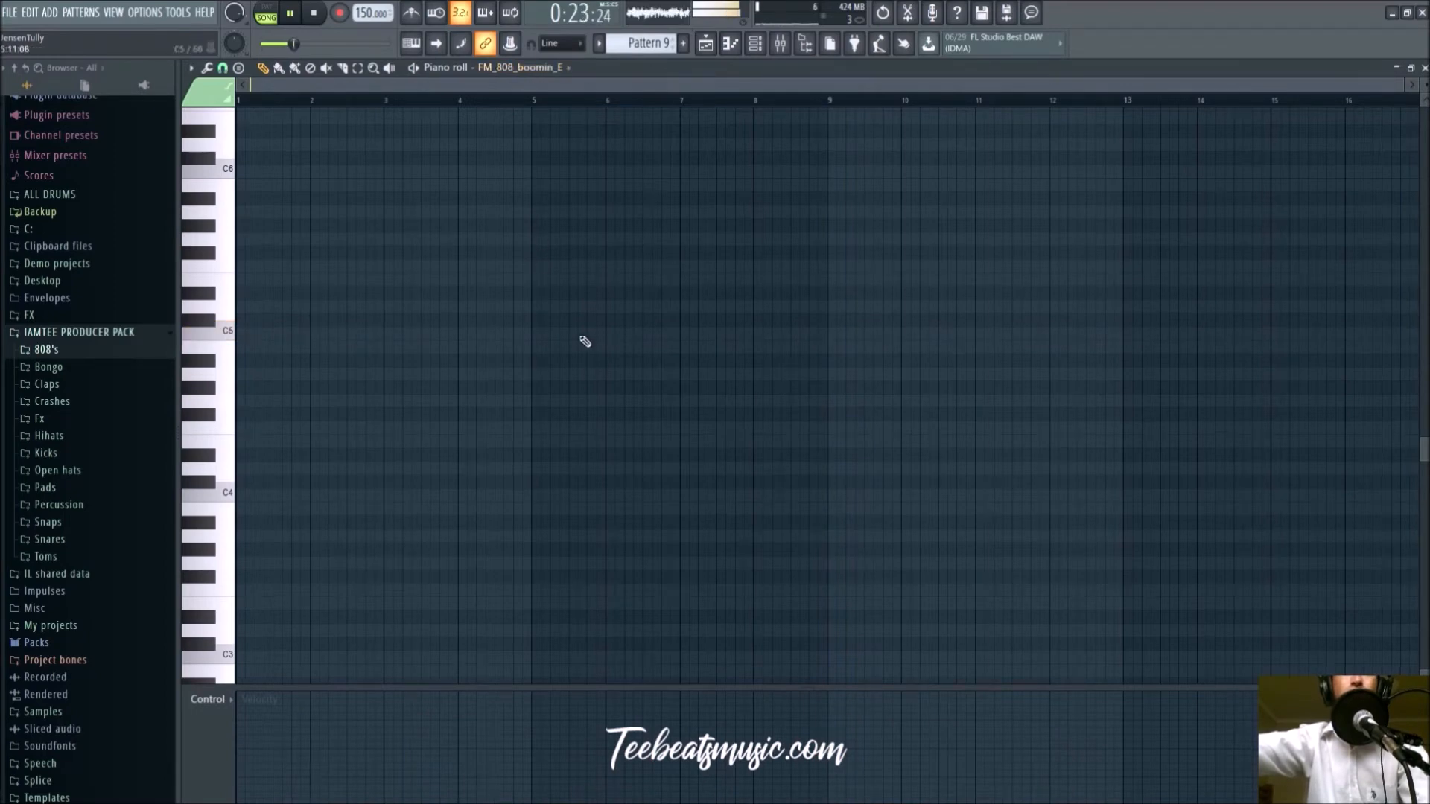
key("ctrl+v")
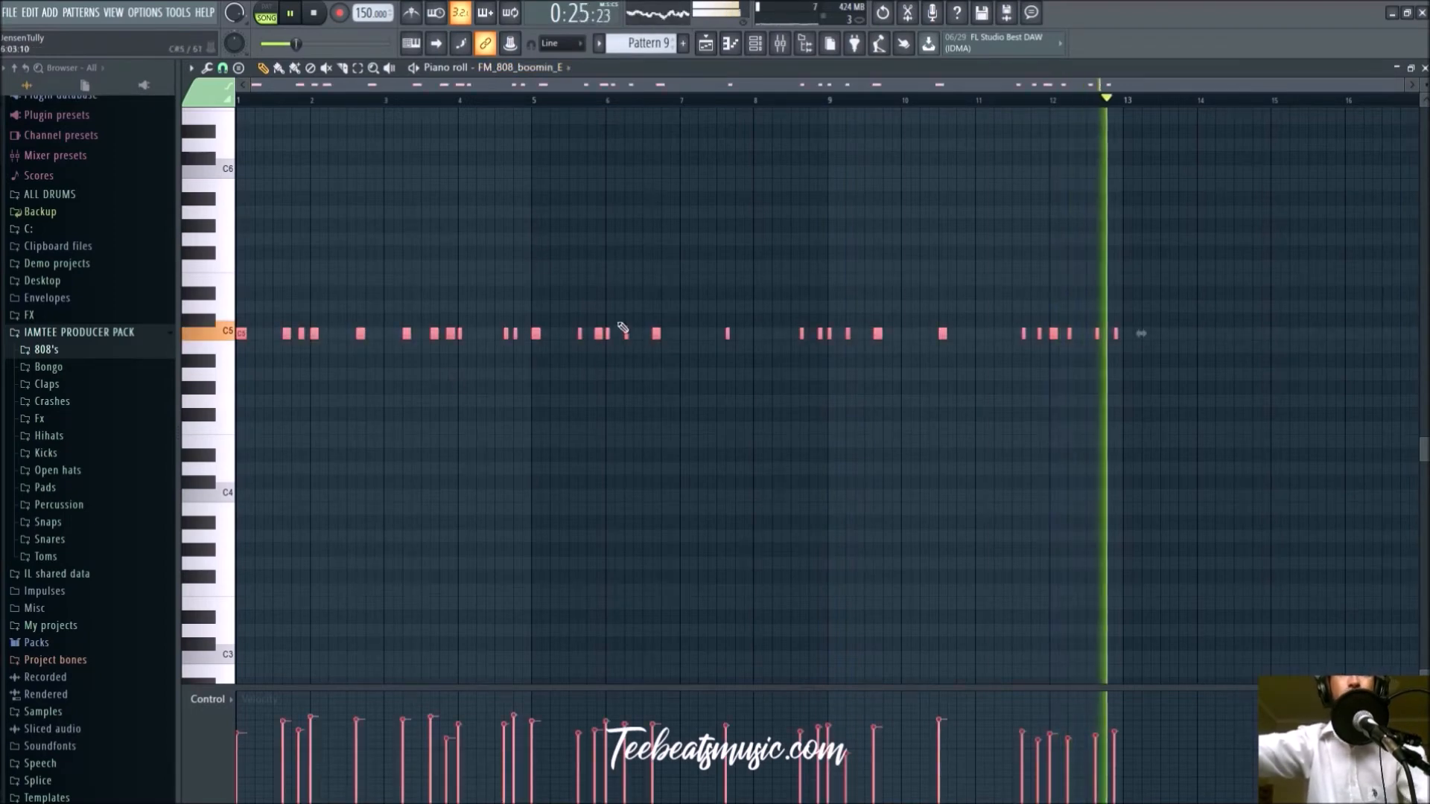
Transpose all the 808 notes in Pattern 9 up to G5 and audition them from the start
left_click(993, 430)
left_click_drag(1242, 451, 238, 275)
left_click_drag(239, 331, 237, 171)
scroll(253, 220, "up", 5)
left_click_drag(238, 335, 240, 409)
left_click(519, 78)
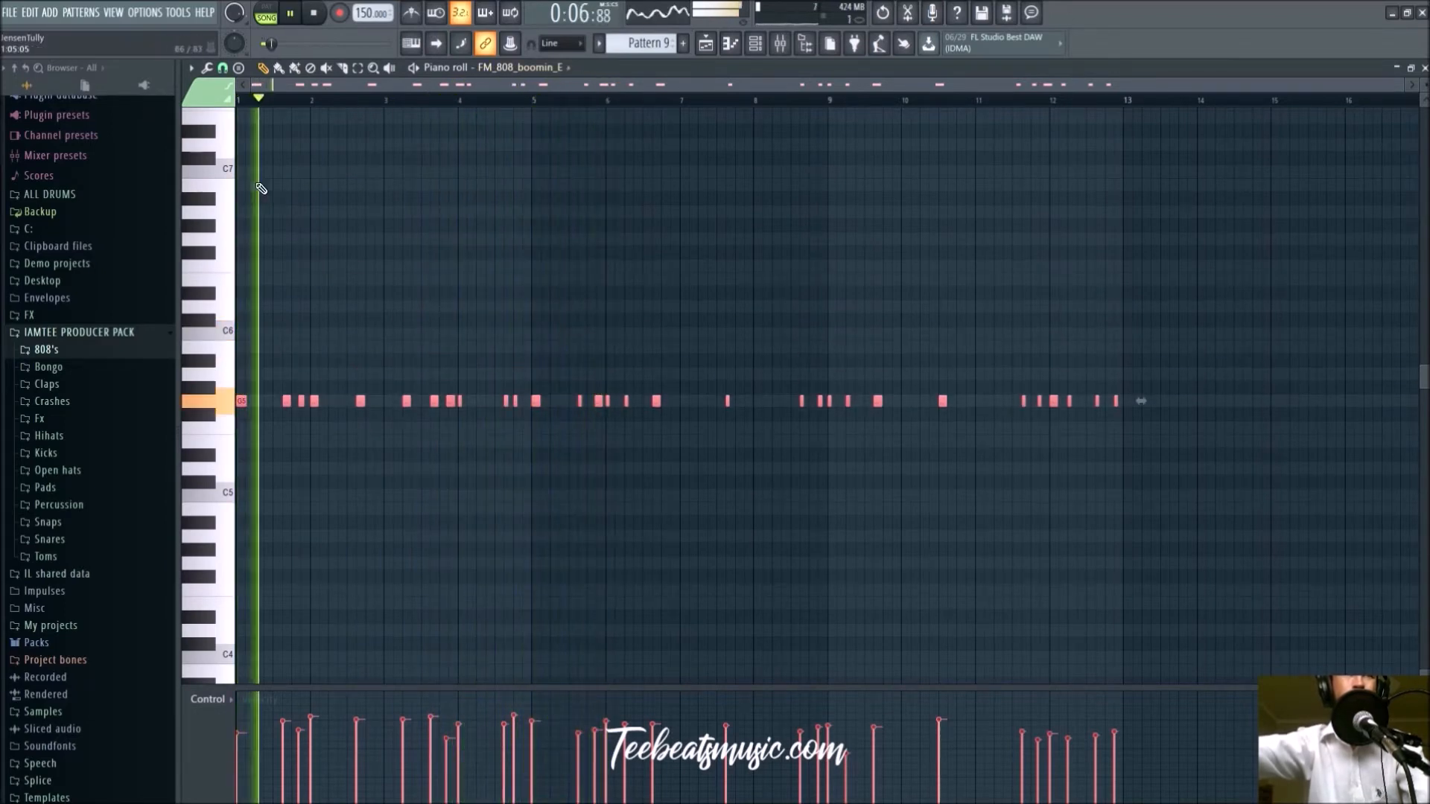
left_click(429, 451, "ctrl")
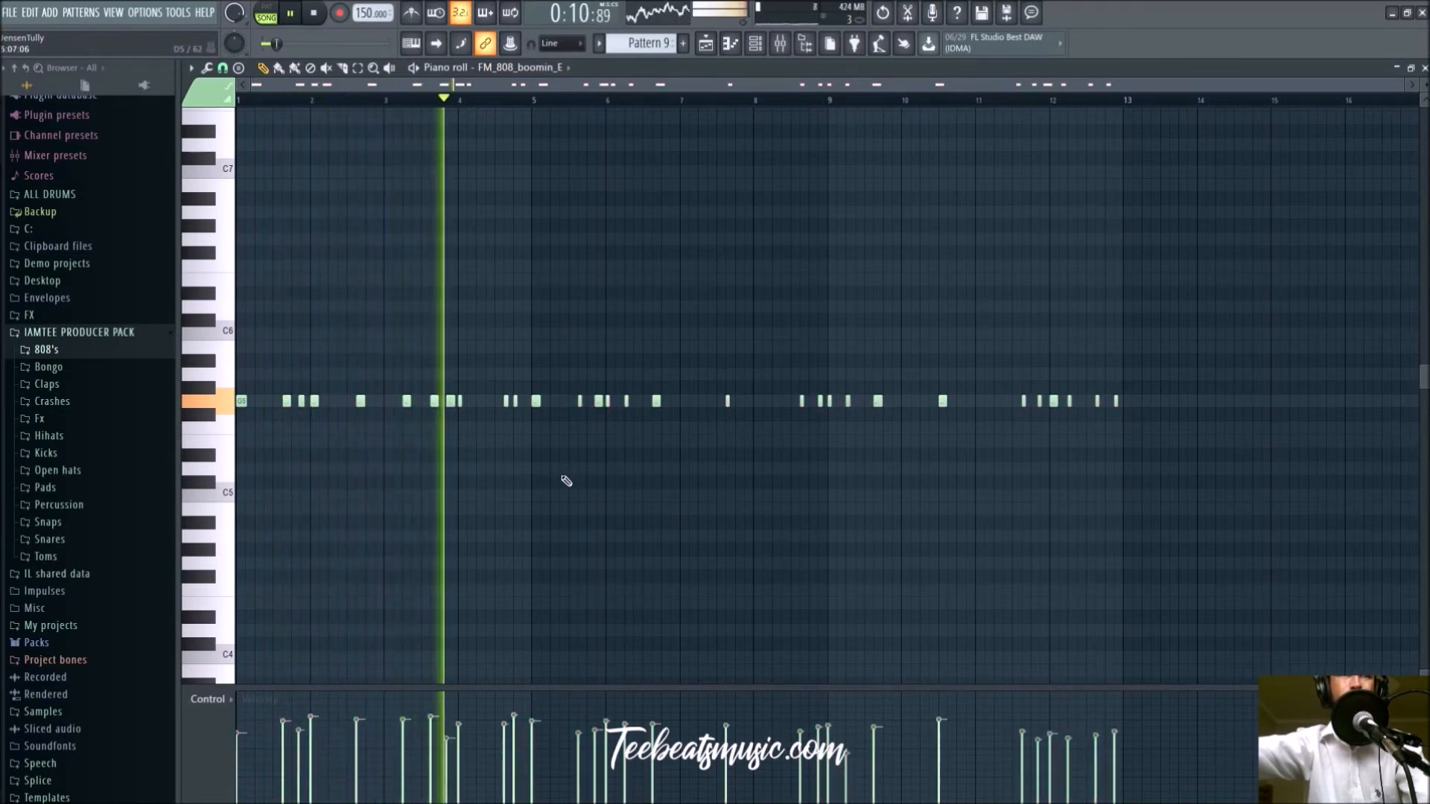
left_click_drag(788, 469, 543, 383)
left_click_drag(367, 100, 238, 134)
left_click(350, 458, "ctrl")
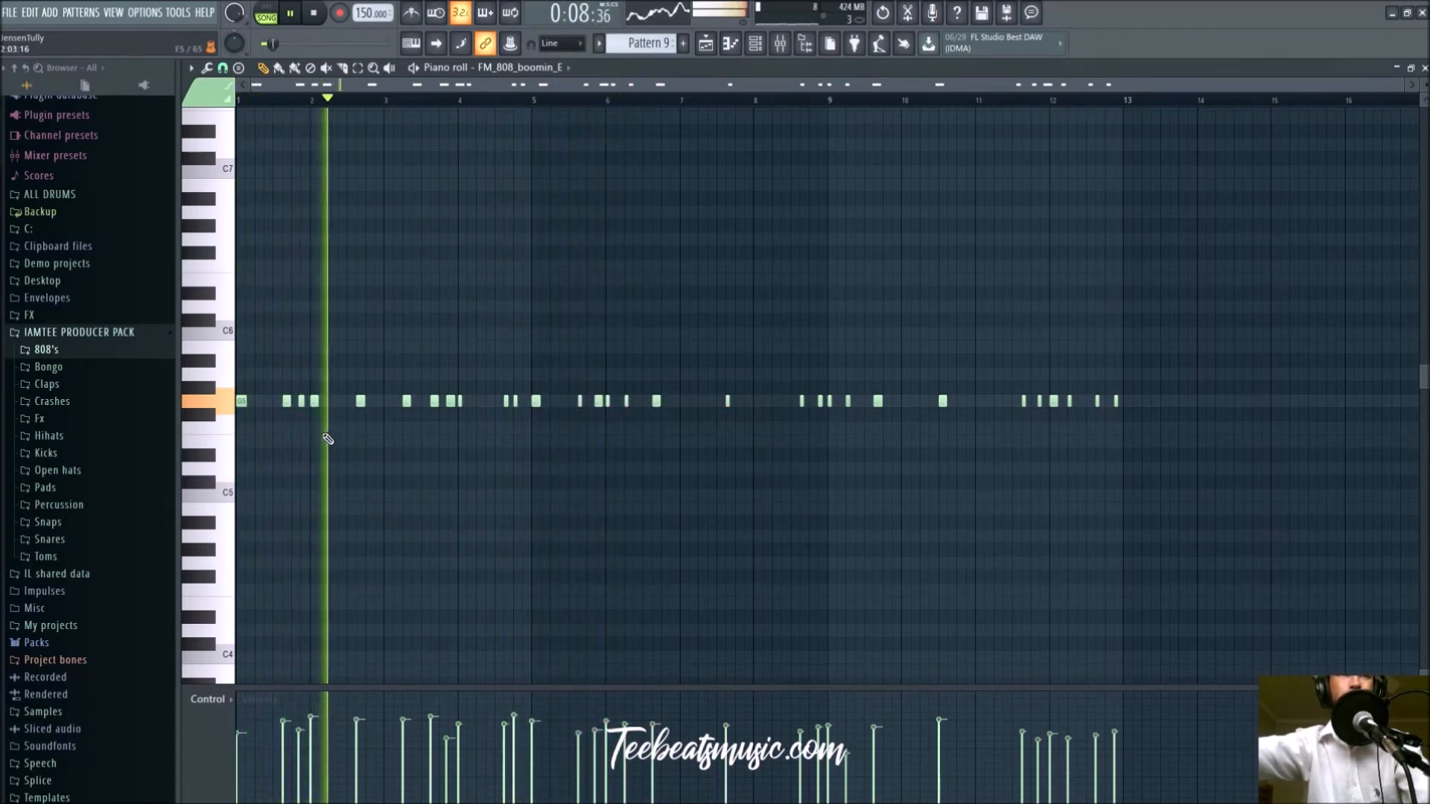
Lower the three 808 notes in bar 1 to F#5 and audition the line
left_click_drag(330, 442, 244, 403)
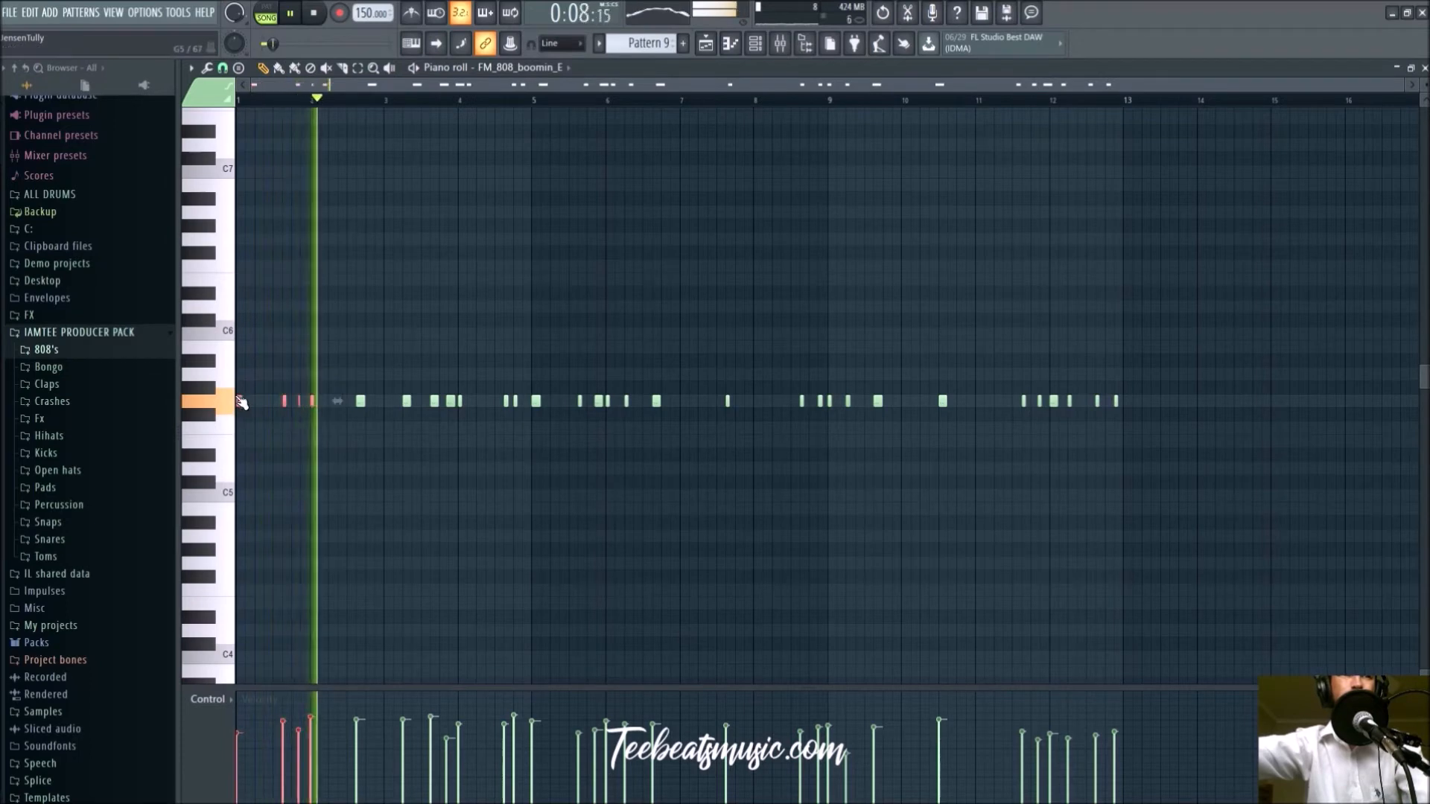
key("space")
key("space")
left_click_drag(307, 427, 223, 403)
key("space")
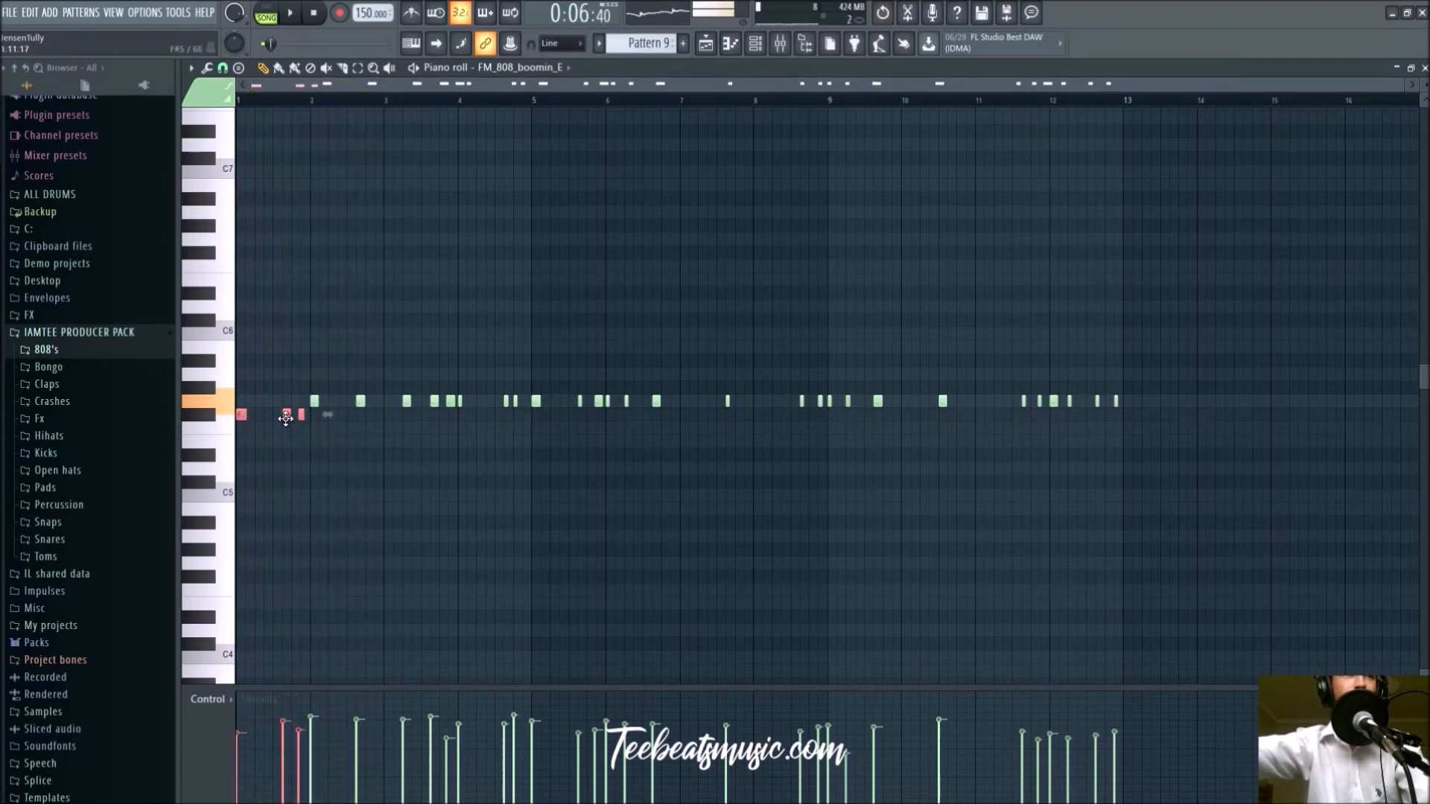
key("space")
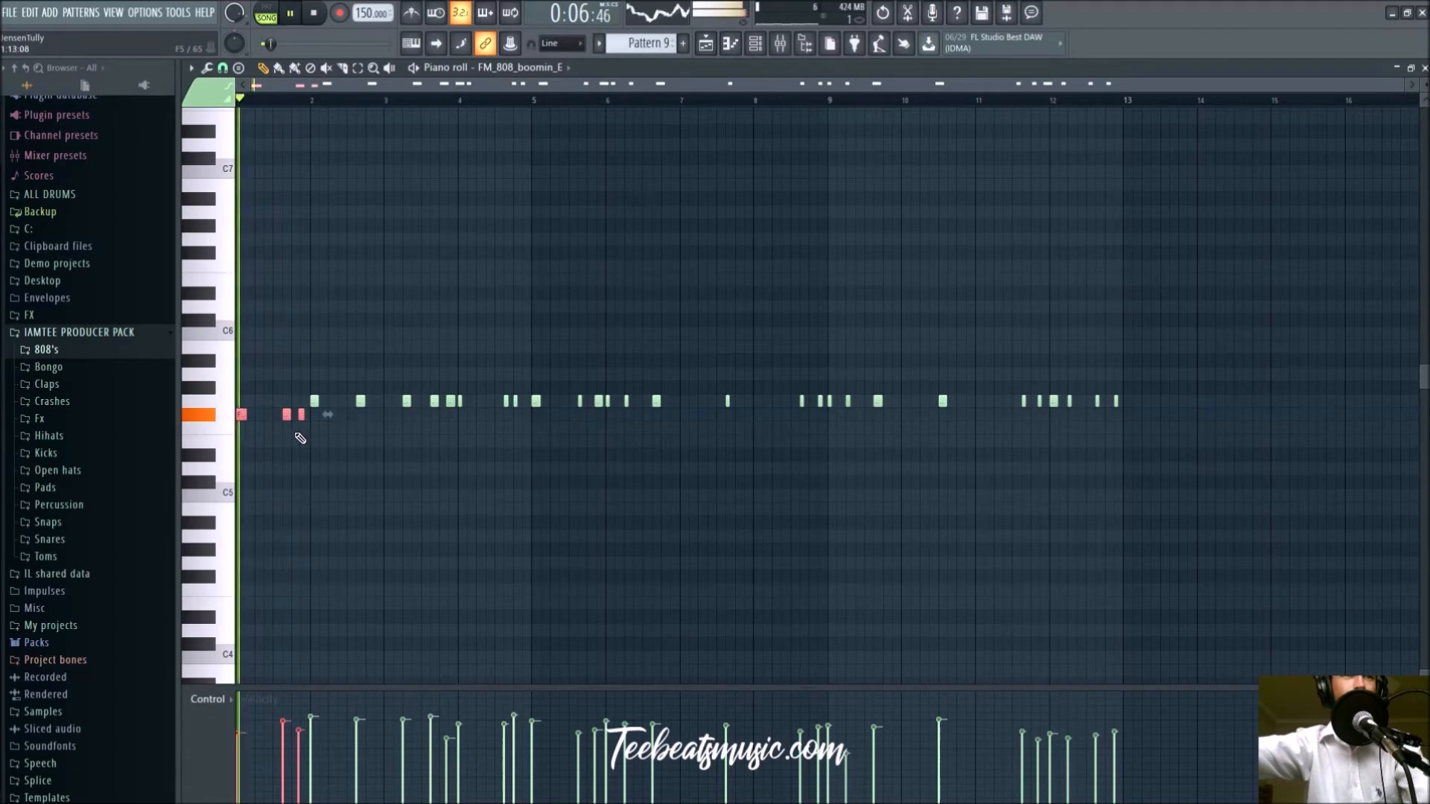
left_click(357, 456, "ctrl")
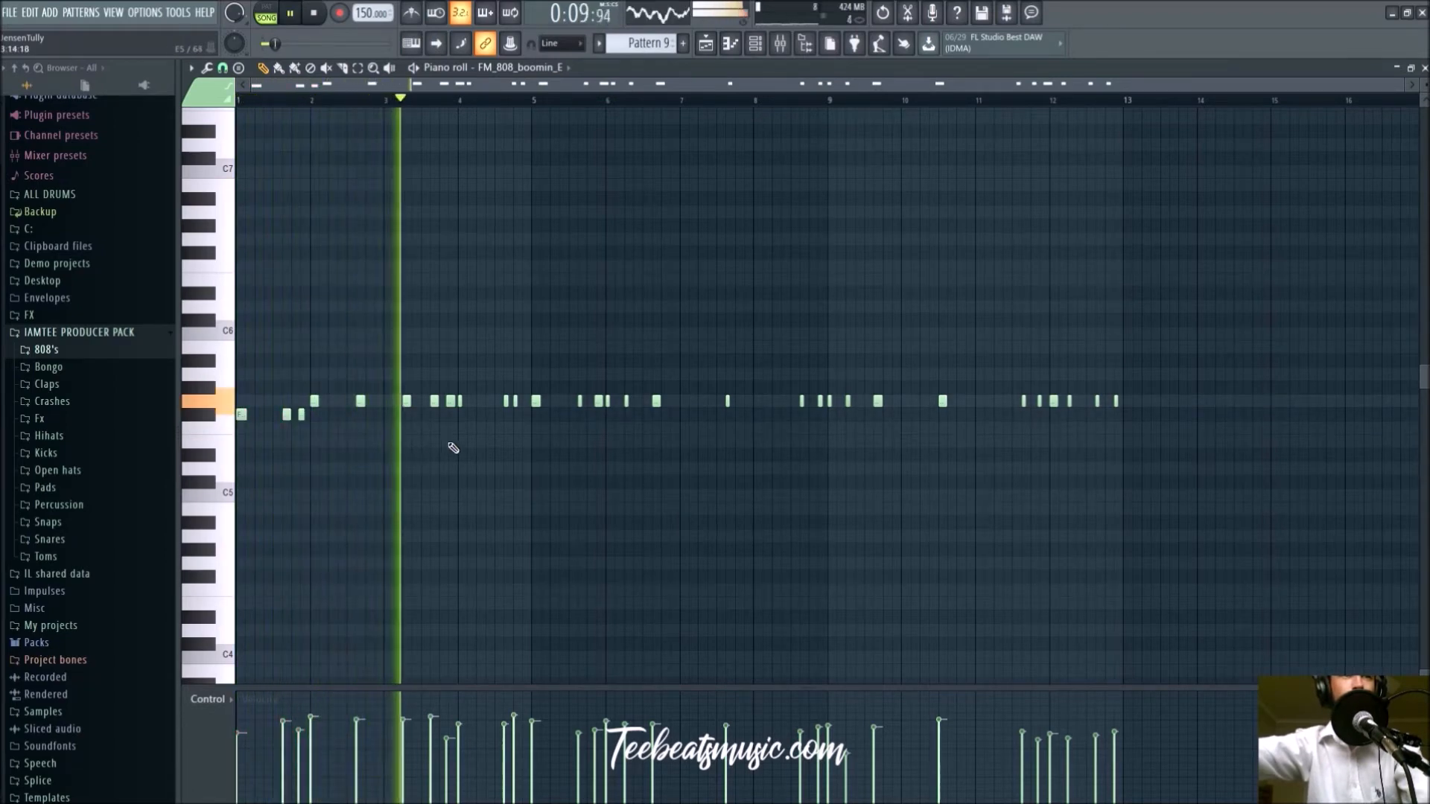
Raise the three 808 notes in bar 3 to G#5 and audition them
key("space")
left_click_drag(461, 446, 432, 385)
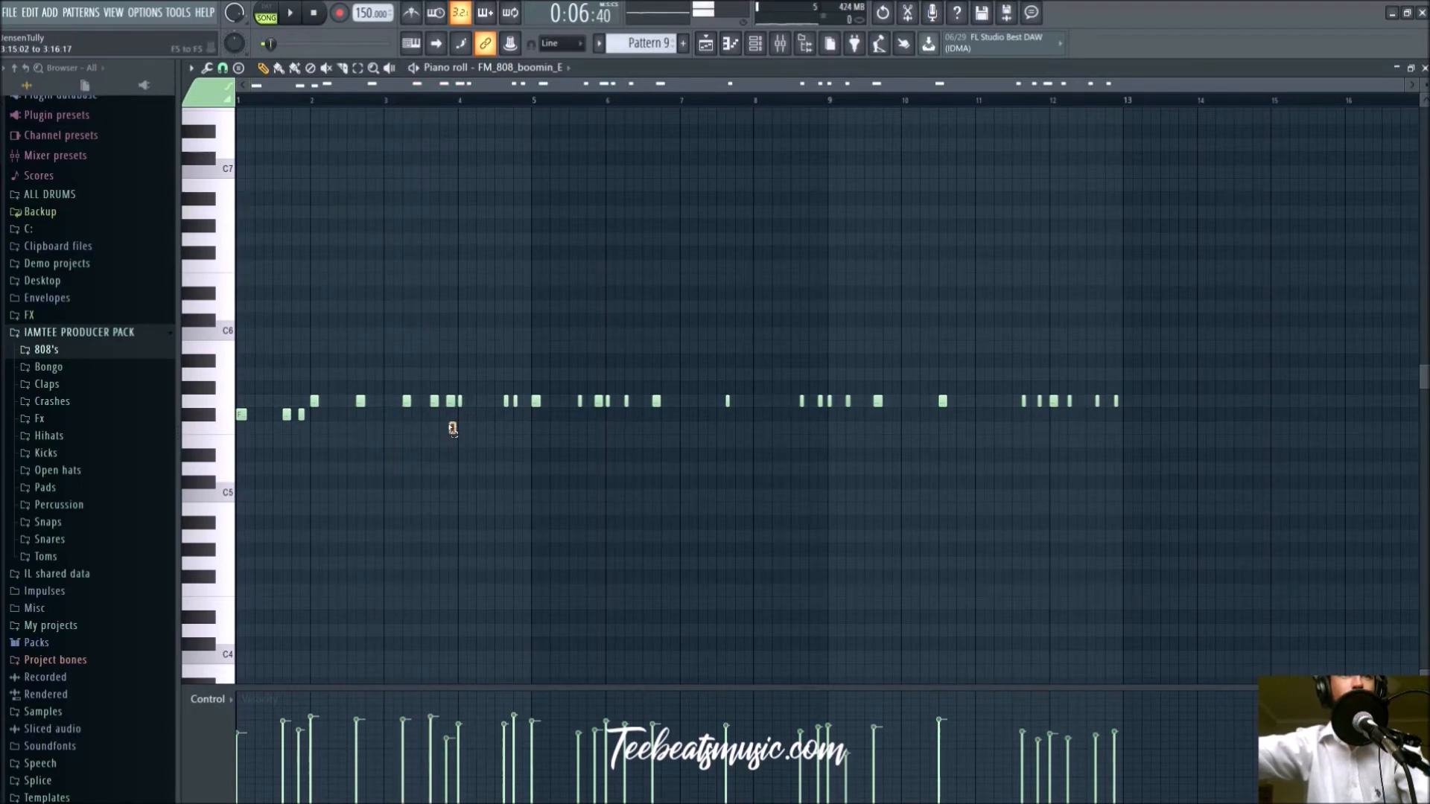
key("space")
left_click(404, 386)
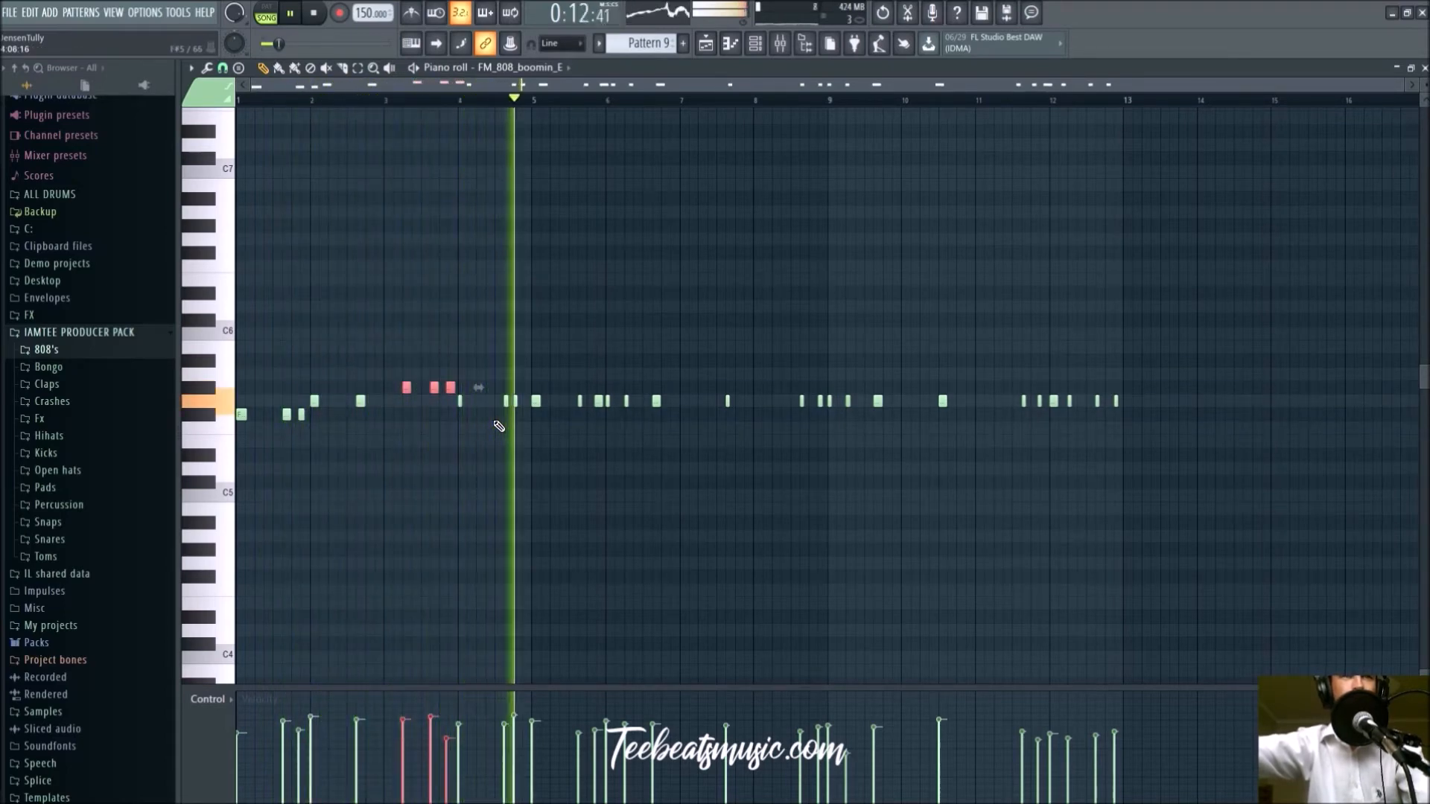
Lower the three 808 notes in bar 4 to F#5 and the three in bar 5 to F5
key("space")
key("space")
left_click(522, 428)
left_click_drag(522, 428, 462, 402)
key("Down")
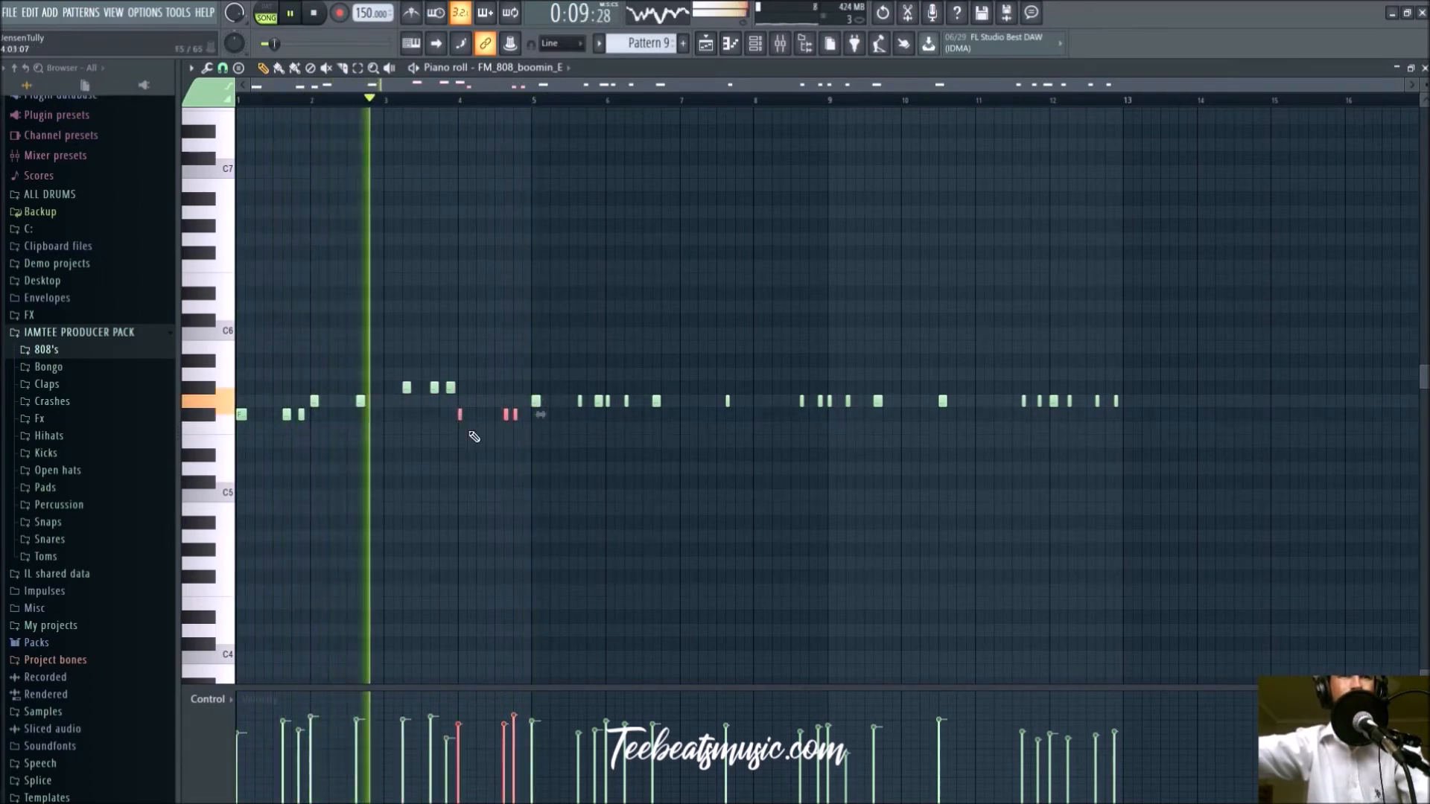
left_click_drag(597, 416, 536, 427)
left_click(605, 467)
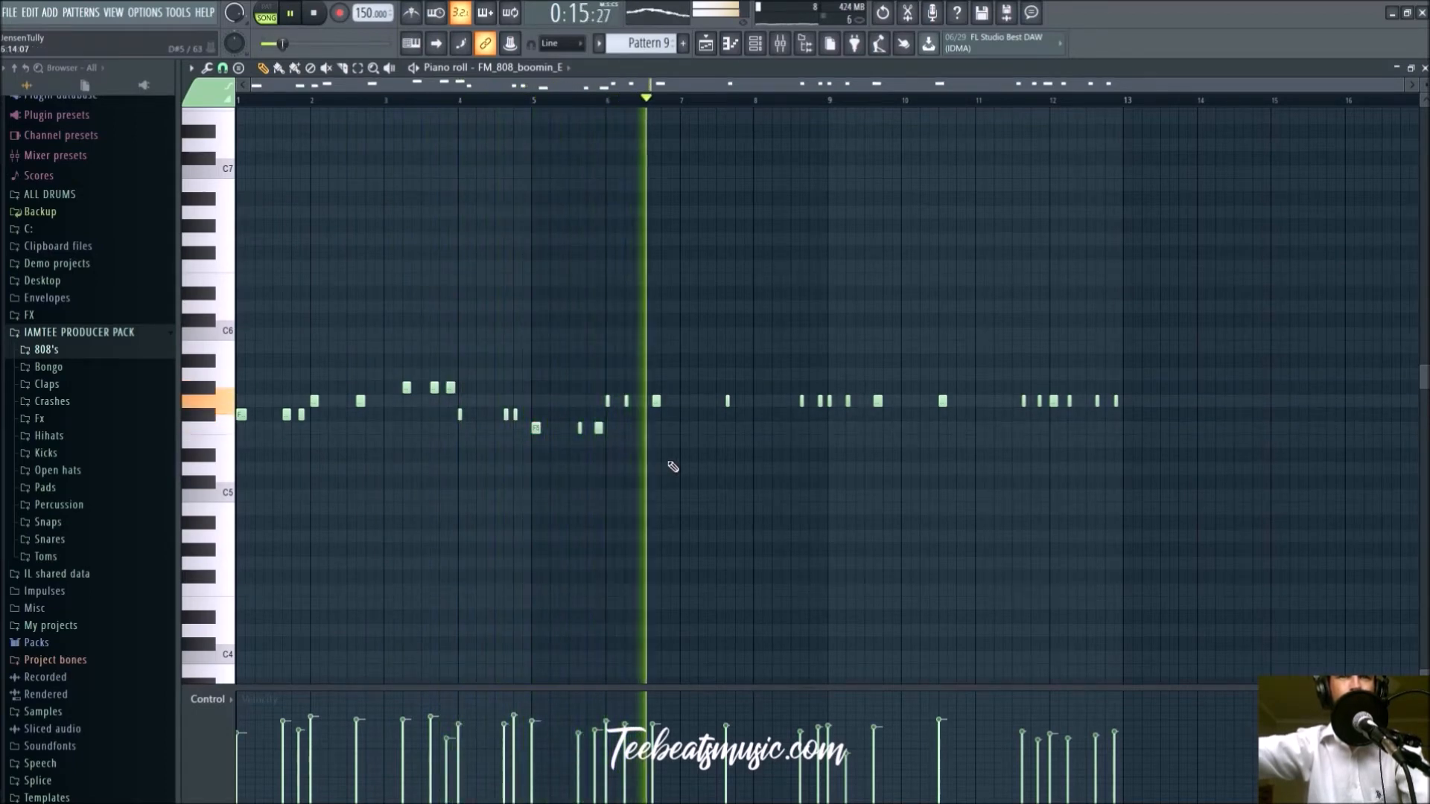
Raise the single 808 note in bar 7 to G#5 and play that section
right_click(728, 402)
key("space")
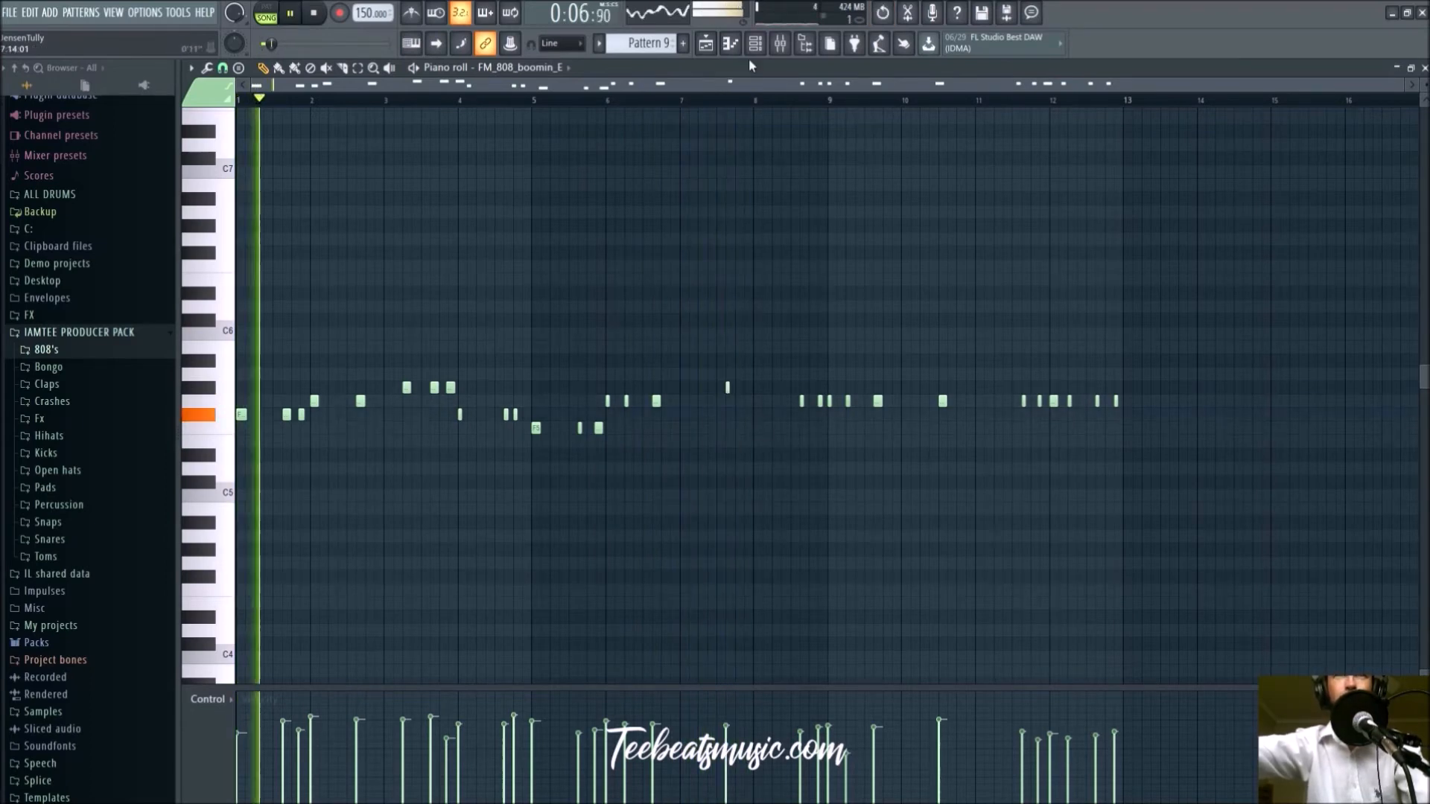
left_click(717, 99)
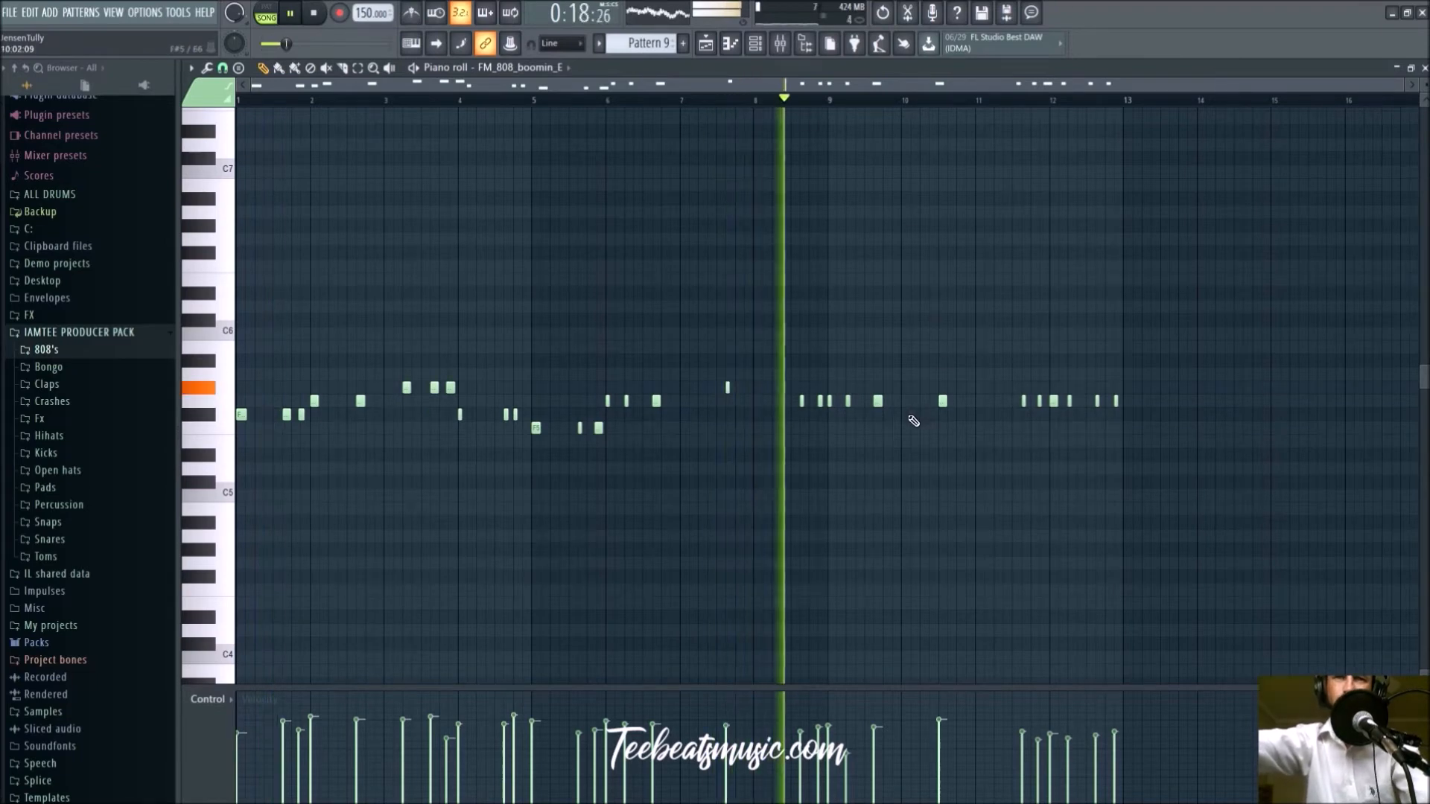
Lower the 808 note in bar 10 and the two notes in bar 11 to F5
key("space")
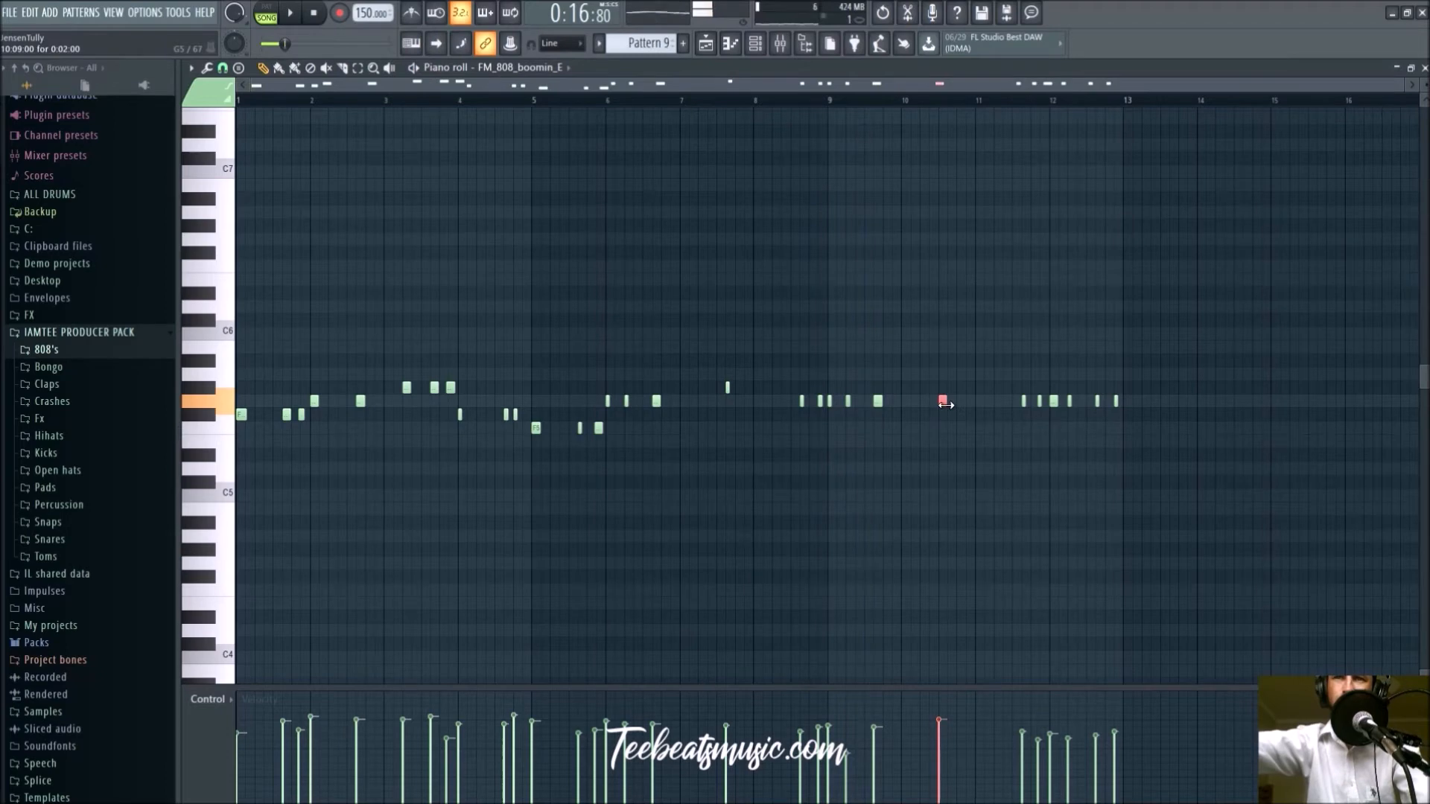
left_click_drag(943, 423, 946, 432)
key("space")
left_click_drag(1156, 447, 1027, 369)
mouse_move(1041, 426)
left_mouse_down()
mouse_move(1013, 394)
mouse_move(1025, 434)
left_mouse_up()
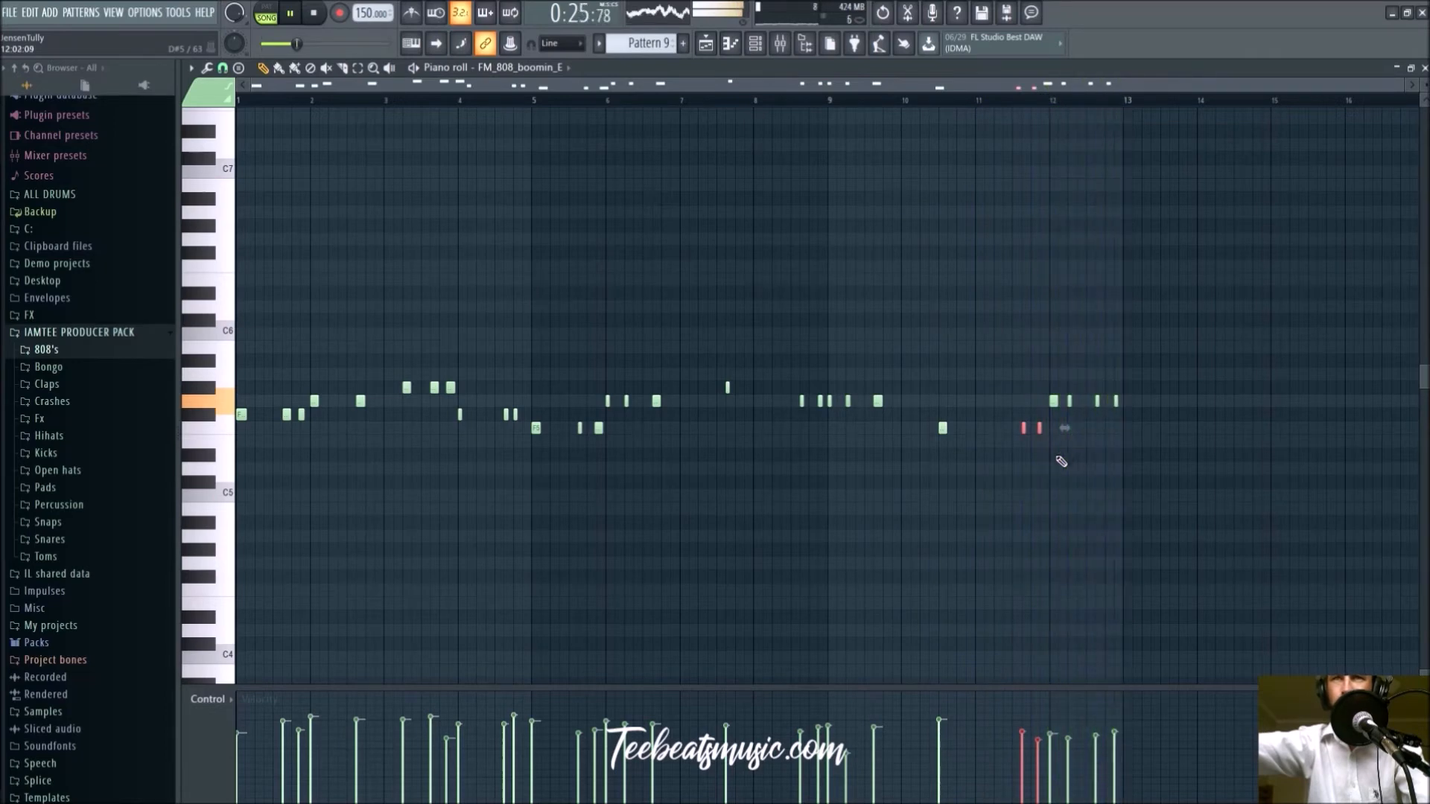
Duplicate the Pattern 9 clip to bar 17 on Track 7 and save the project
left_click(713, 45)
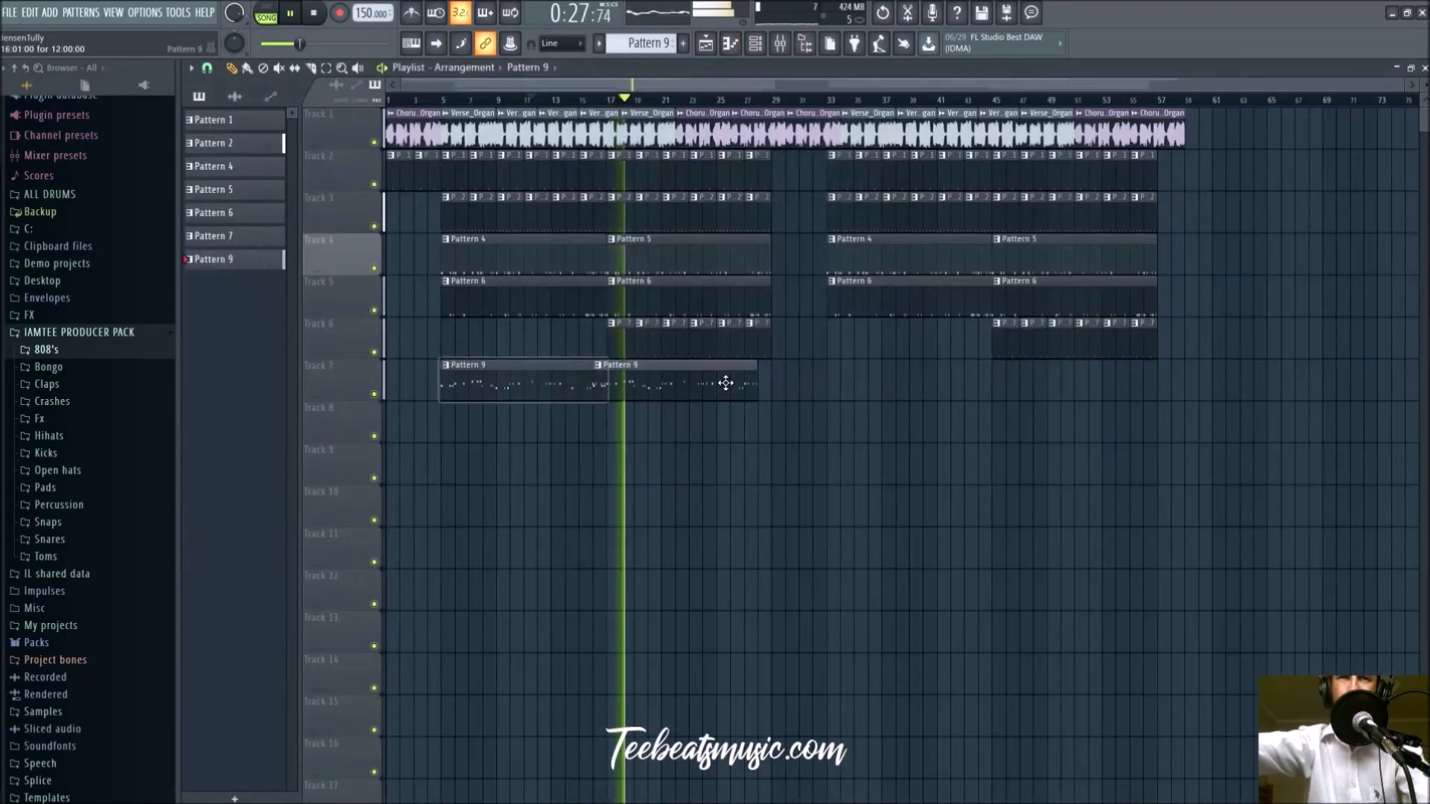
key("ctrl+s")
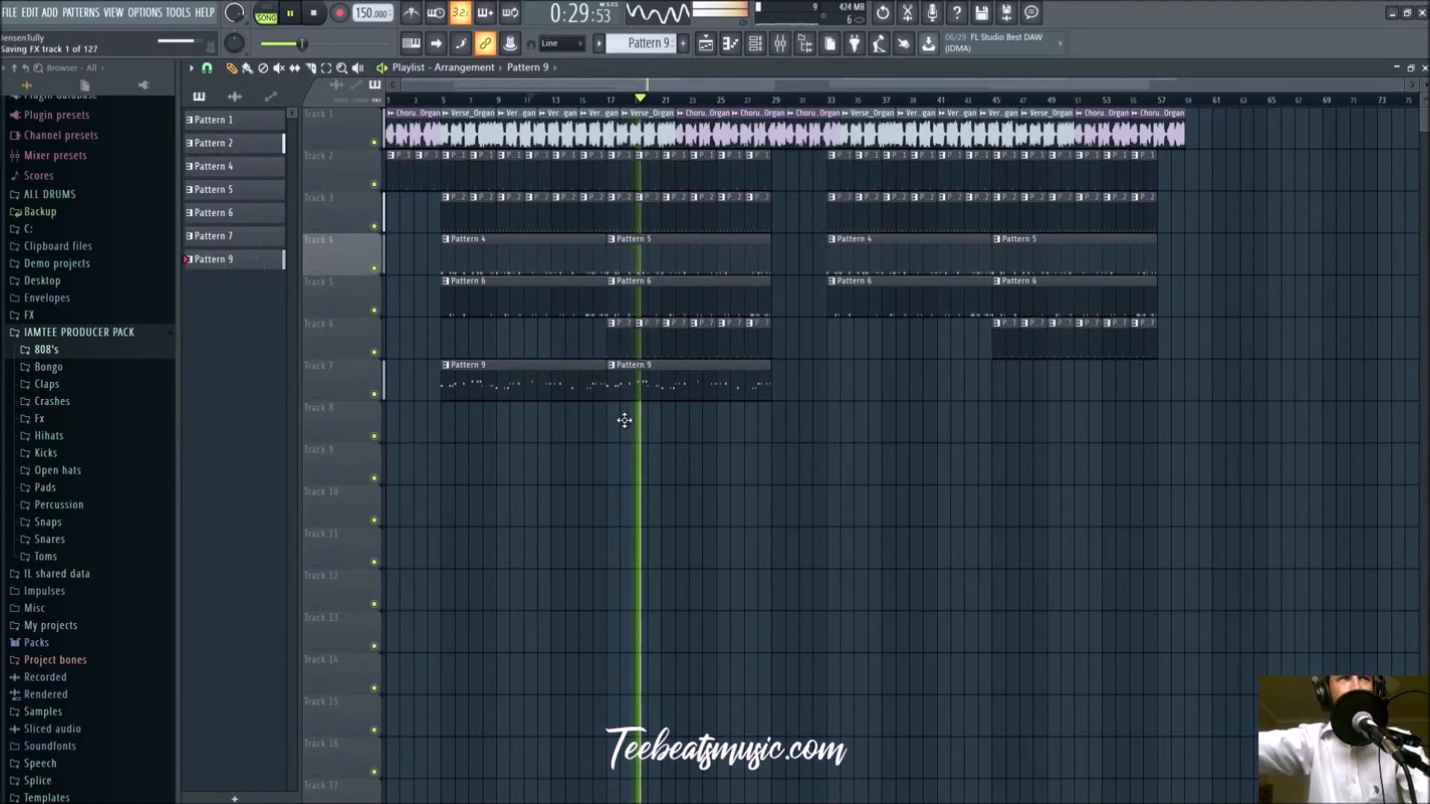
Remove the second Pattern 9 clip from Track 7 and switch to a new empty Pattern 10
right_click(746, 385)
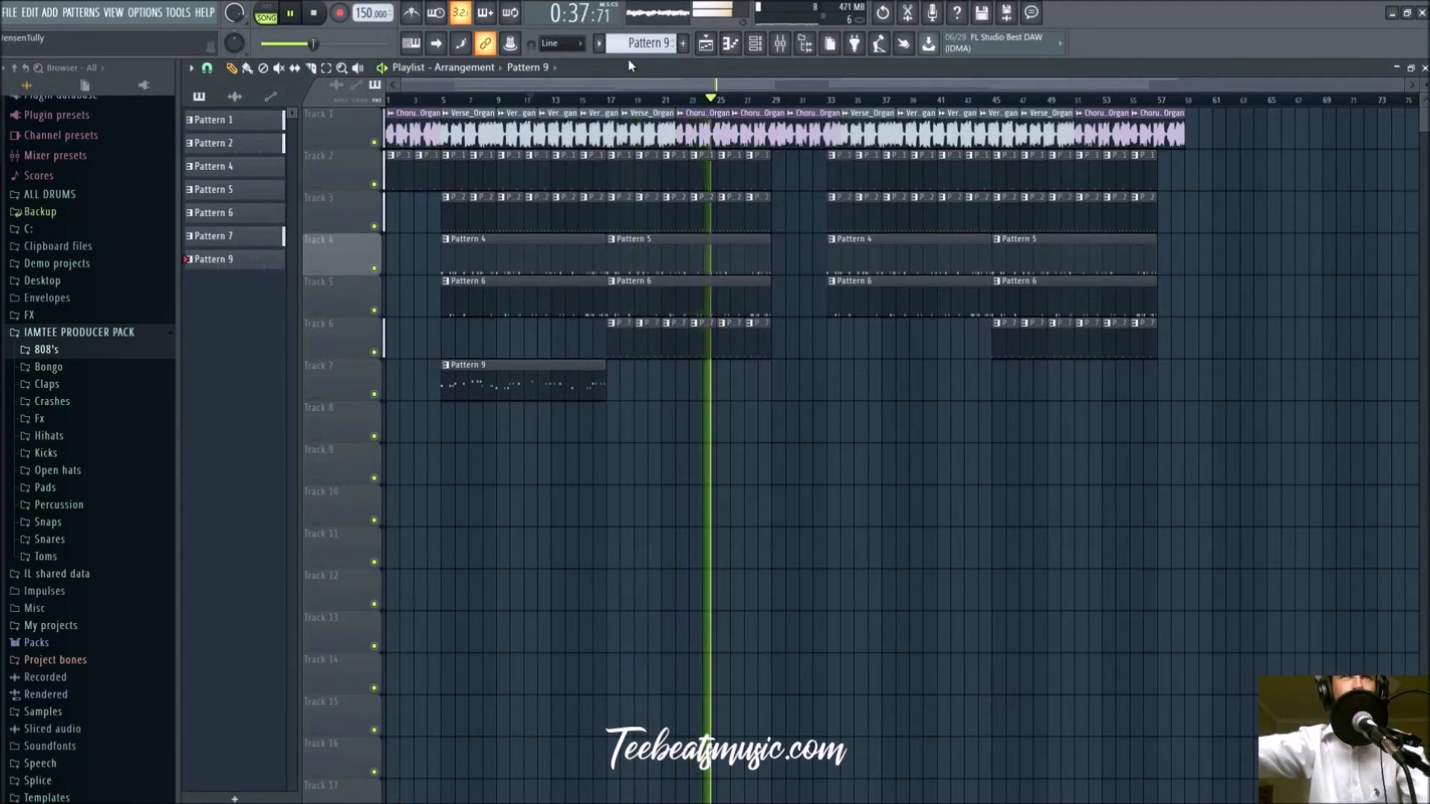
key("space")
left_click(759, 47)
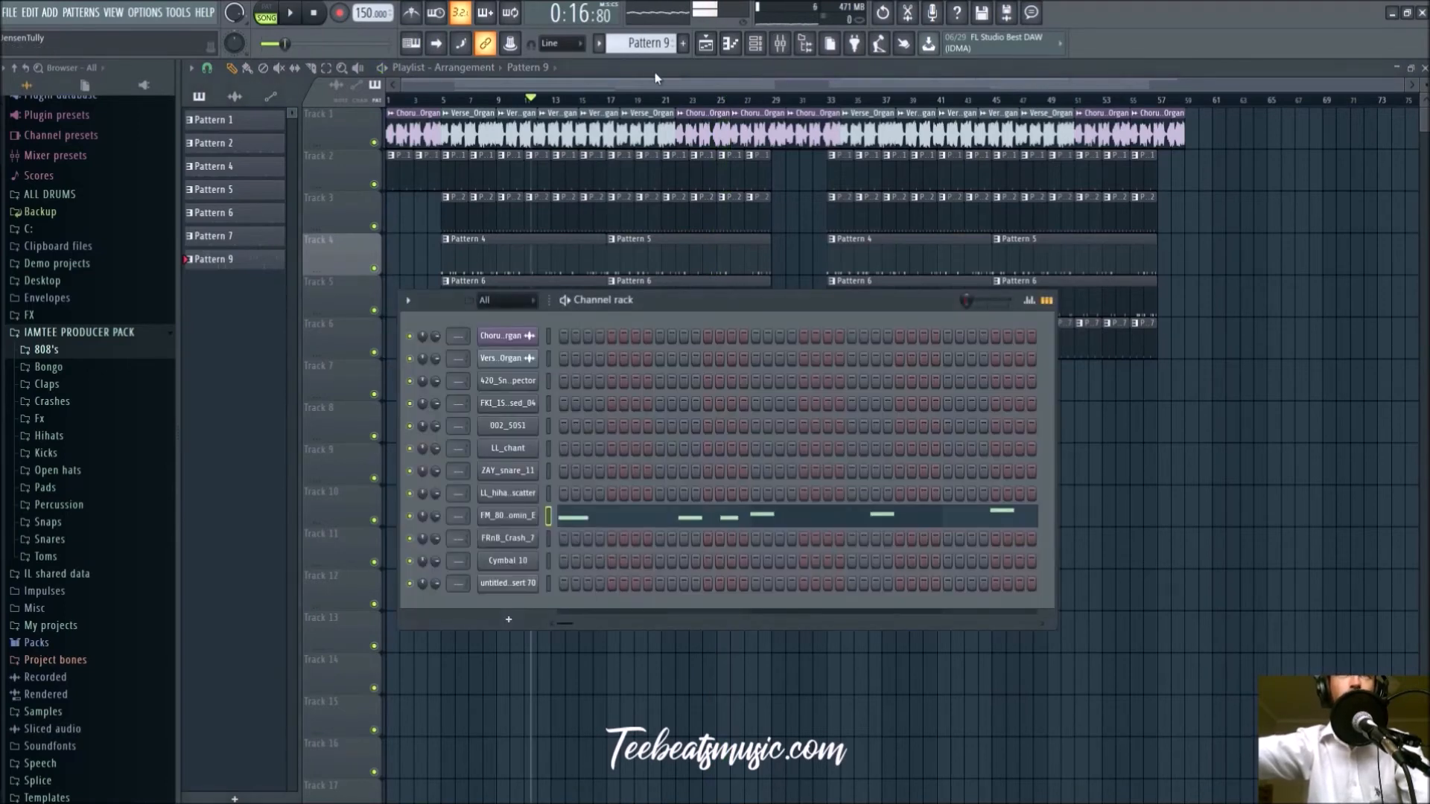
scroll(642, 39, "up", 1)
left_click(755, 44)
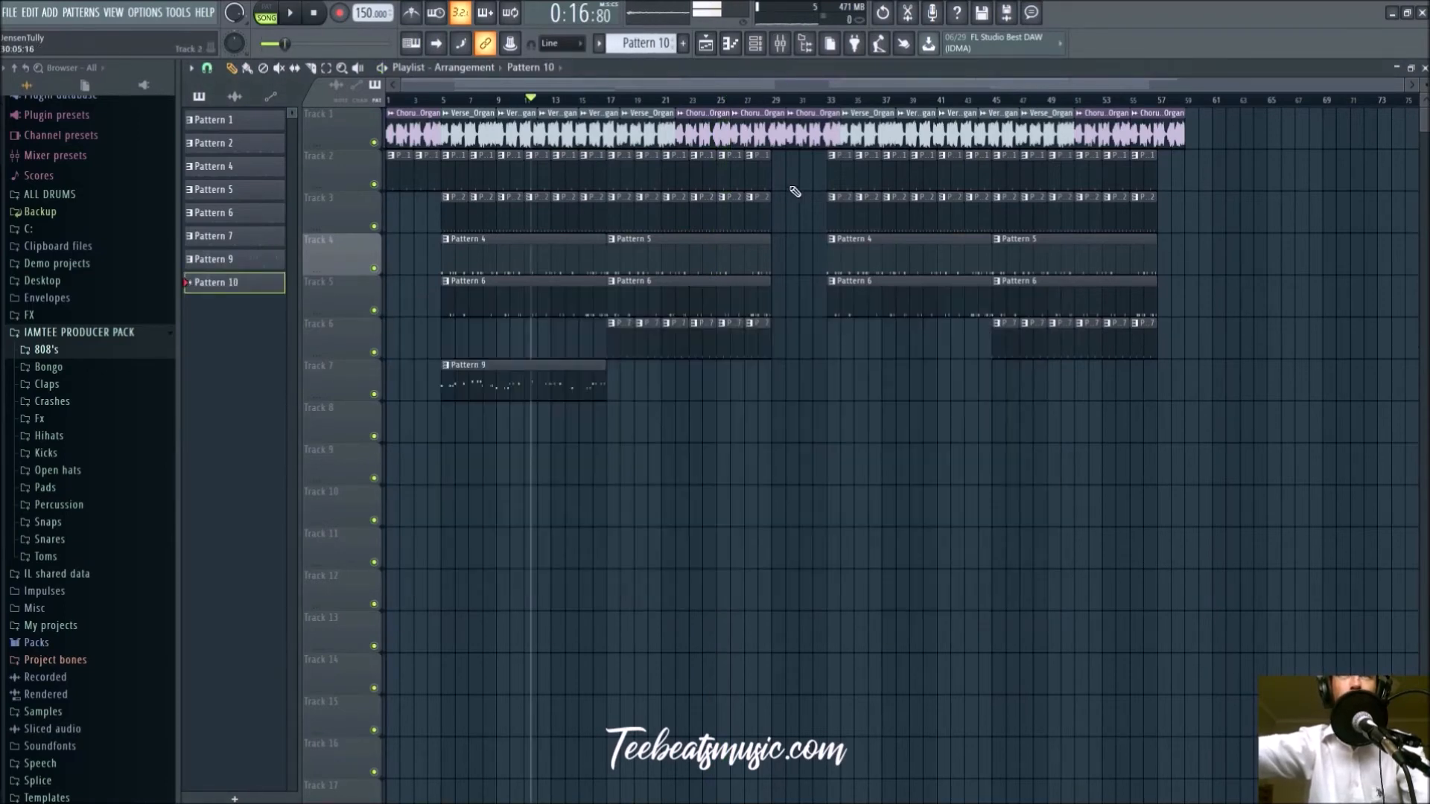
Place Pattern 10 clips on Track 2 at bars 29 and 31 and play the arrangement from bar 26
scroll(779, 181, "up", 3)
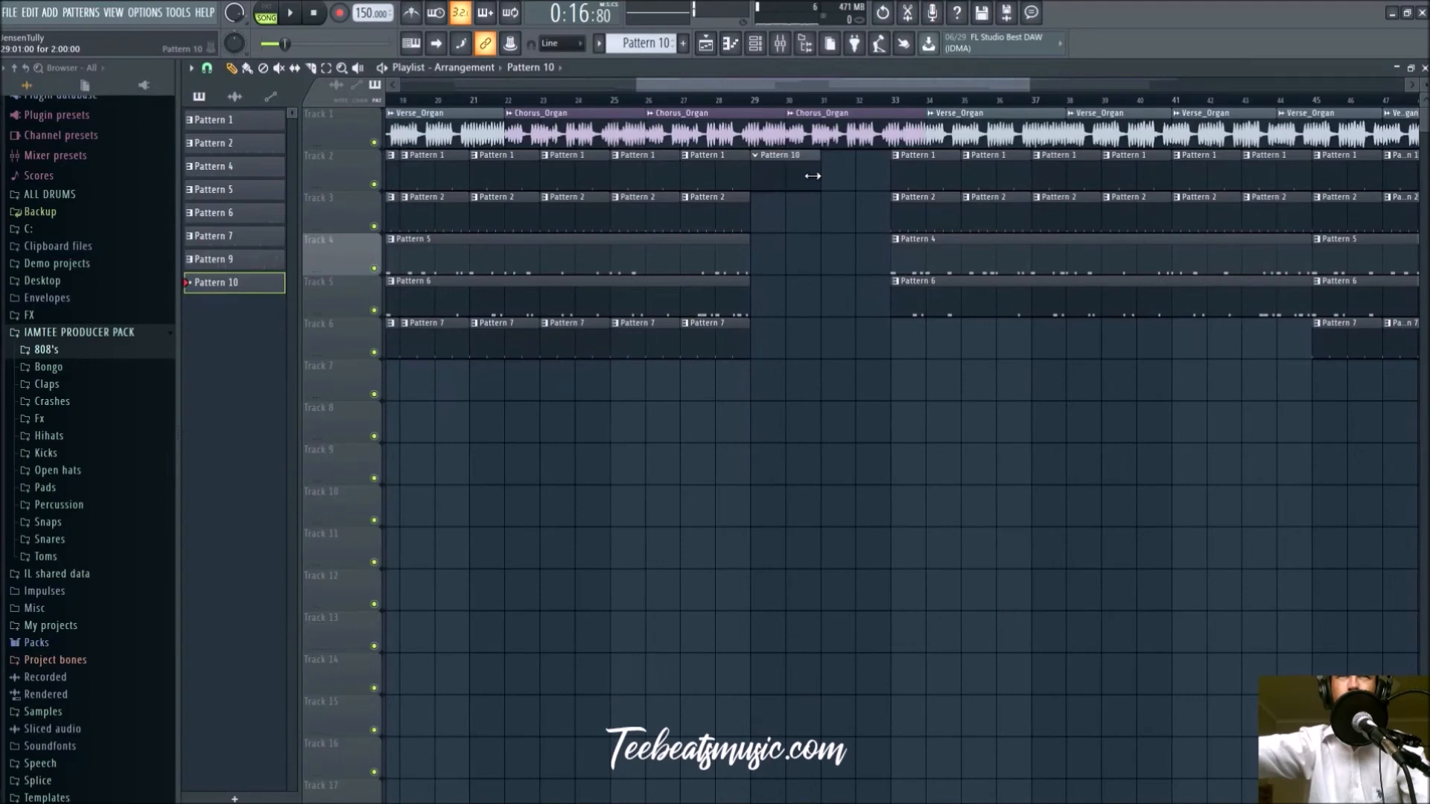
left_click(758, 44)
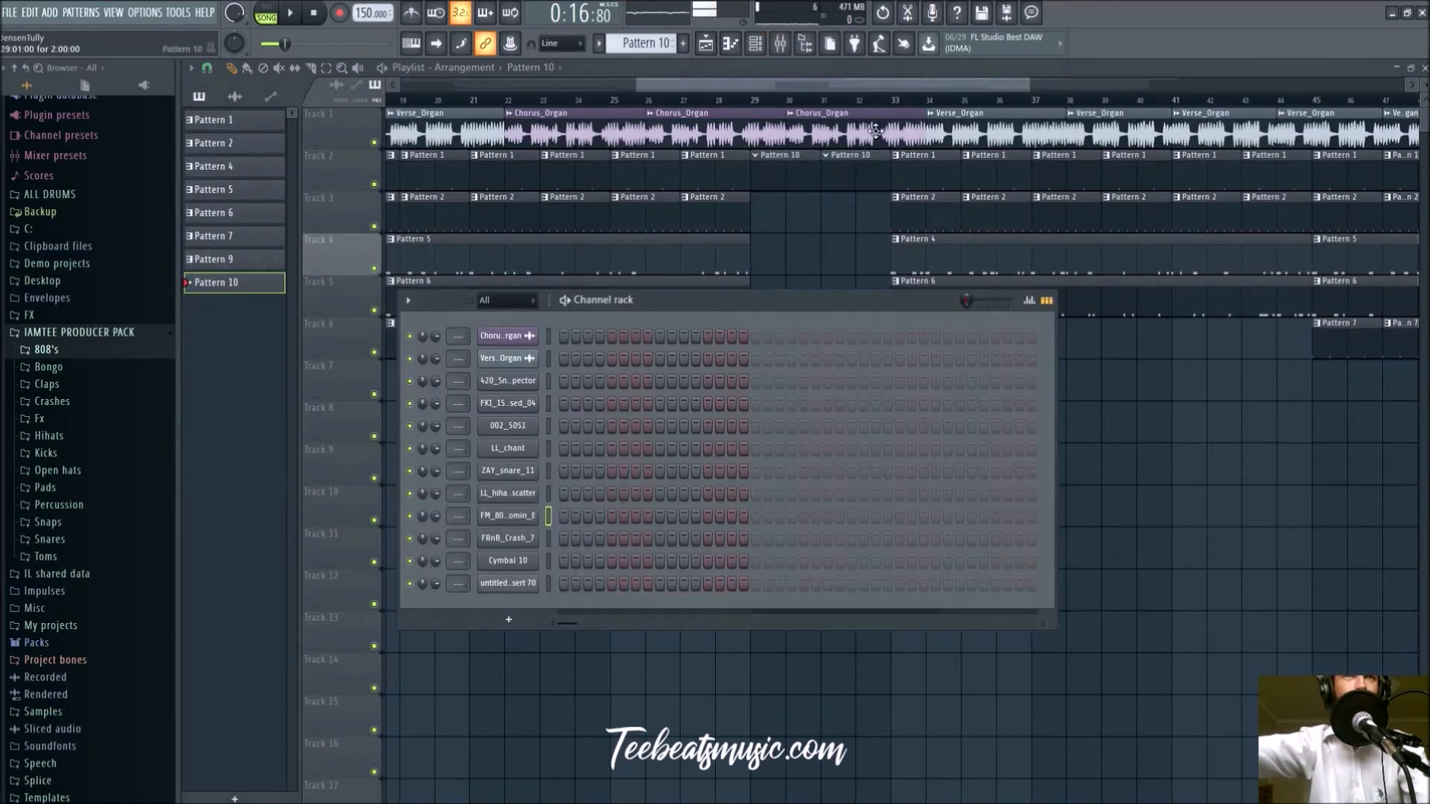
left_click(666, 98)
left_click(658, 100)
key("space")
left_click(758, 46)
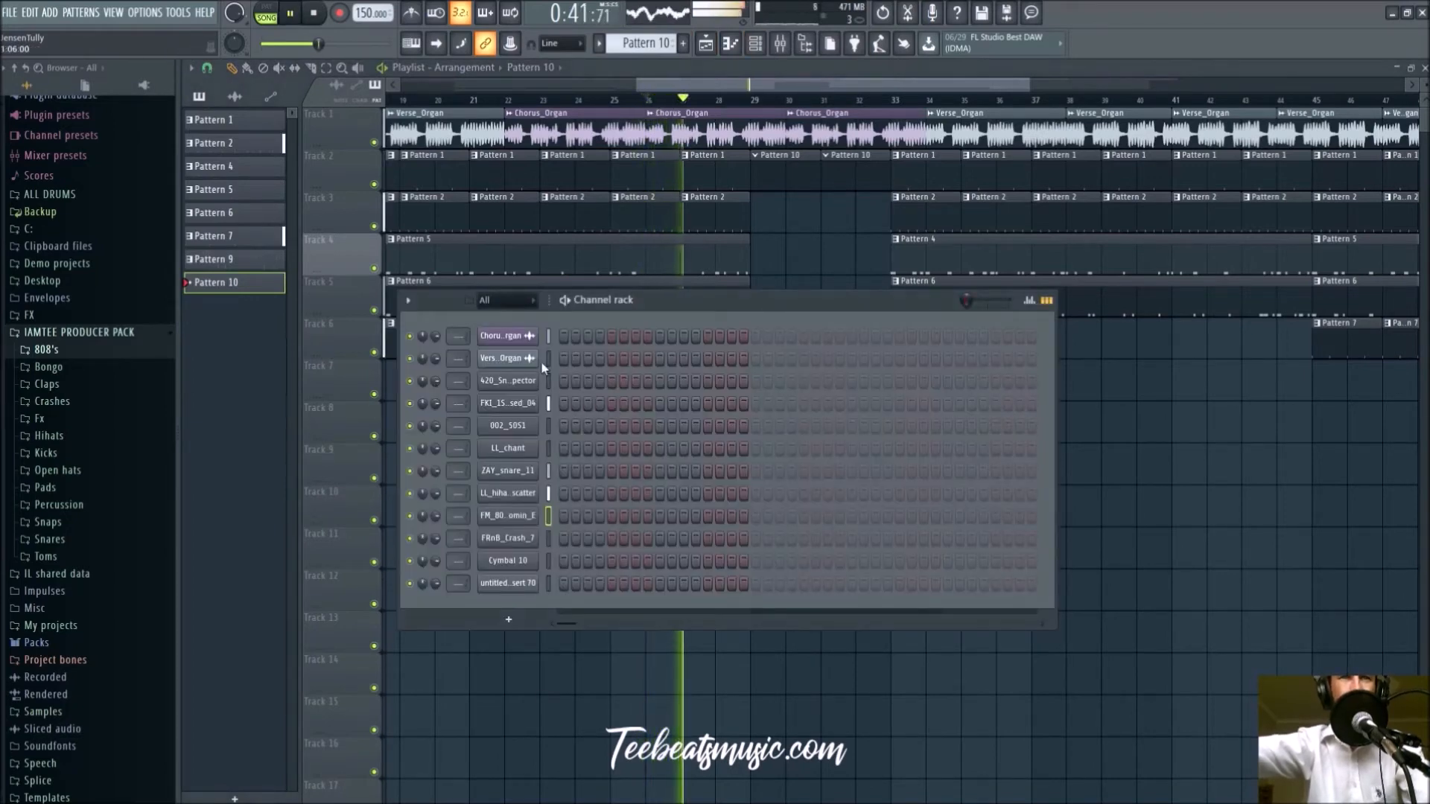
Add 420 snare hits on steps 1, 3 and 9 of Pattern 10 after trying one on step 10
left_click(564, 381)
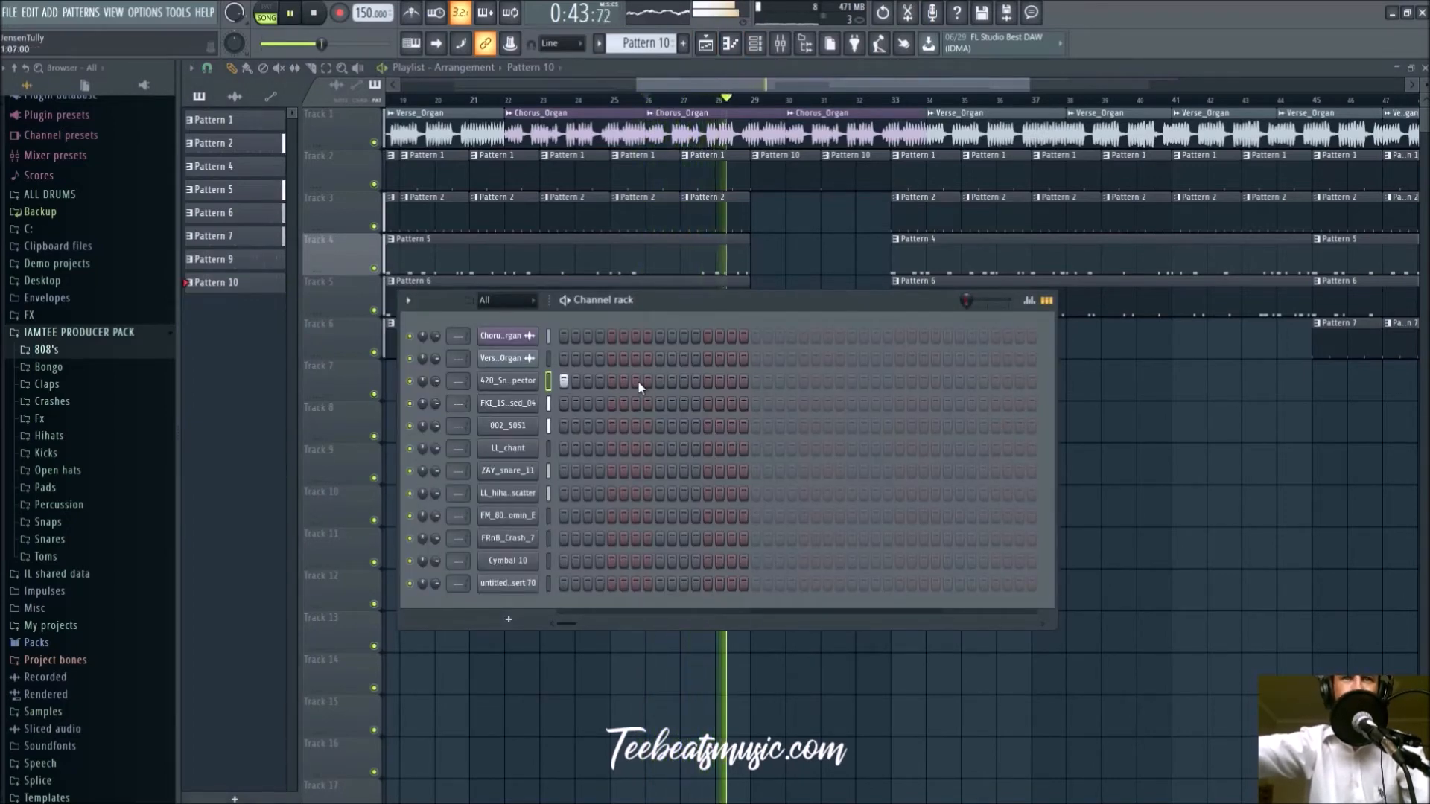
left_click(660, 381)
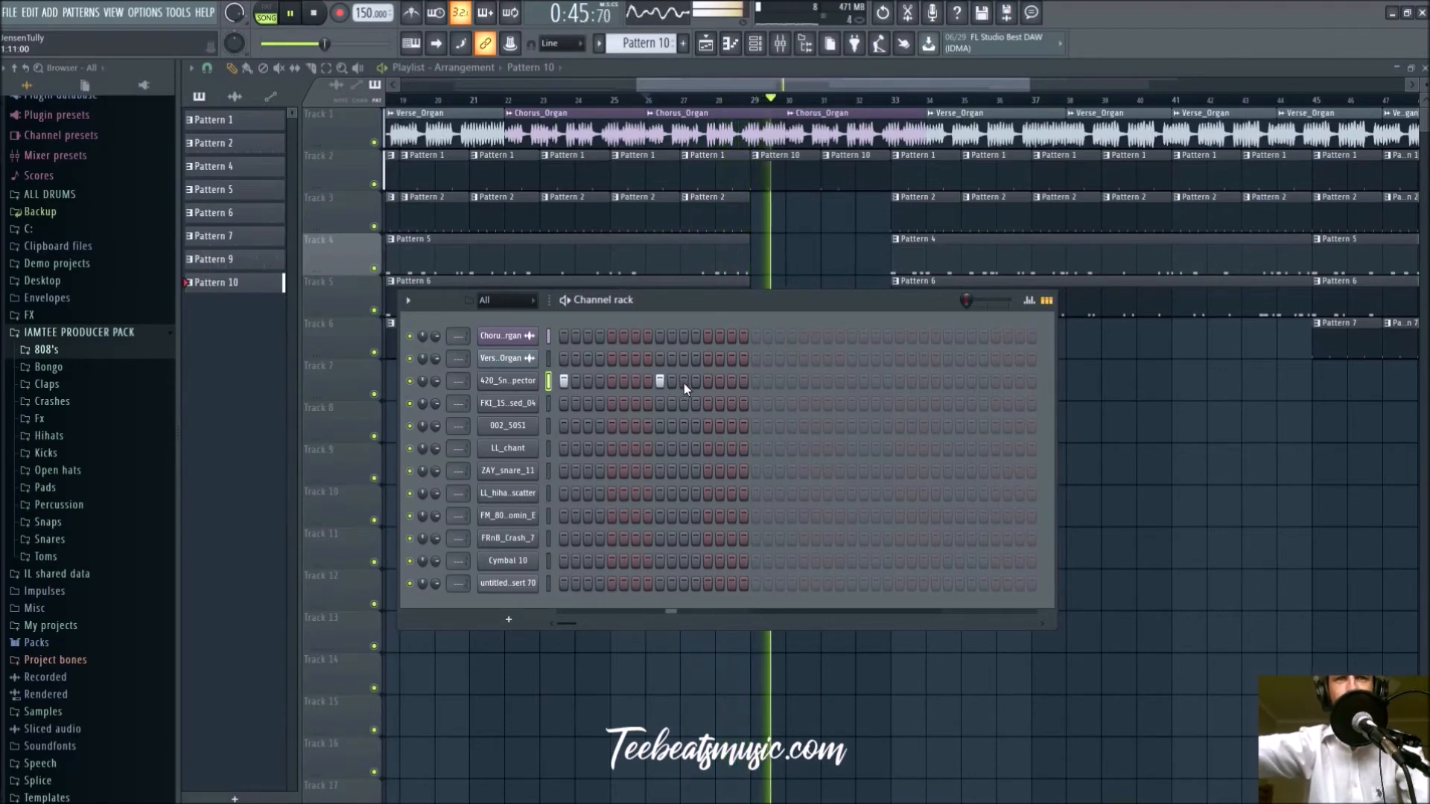
left_click(660, 381)
left_click(588, 381)
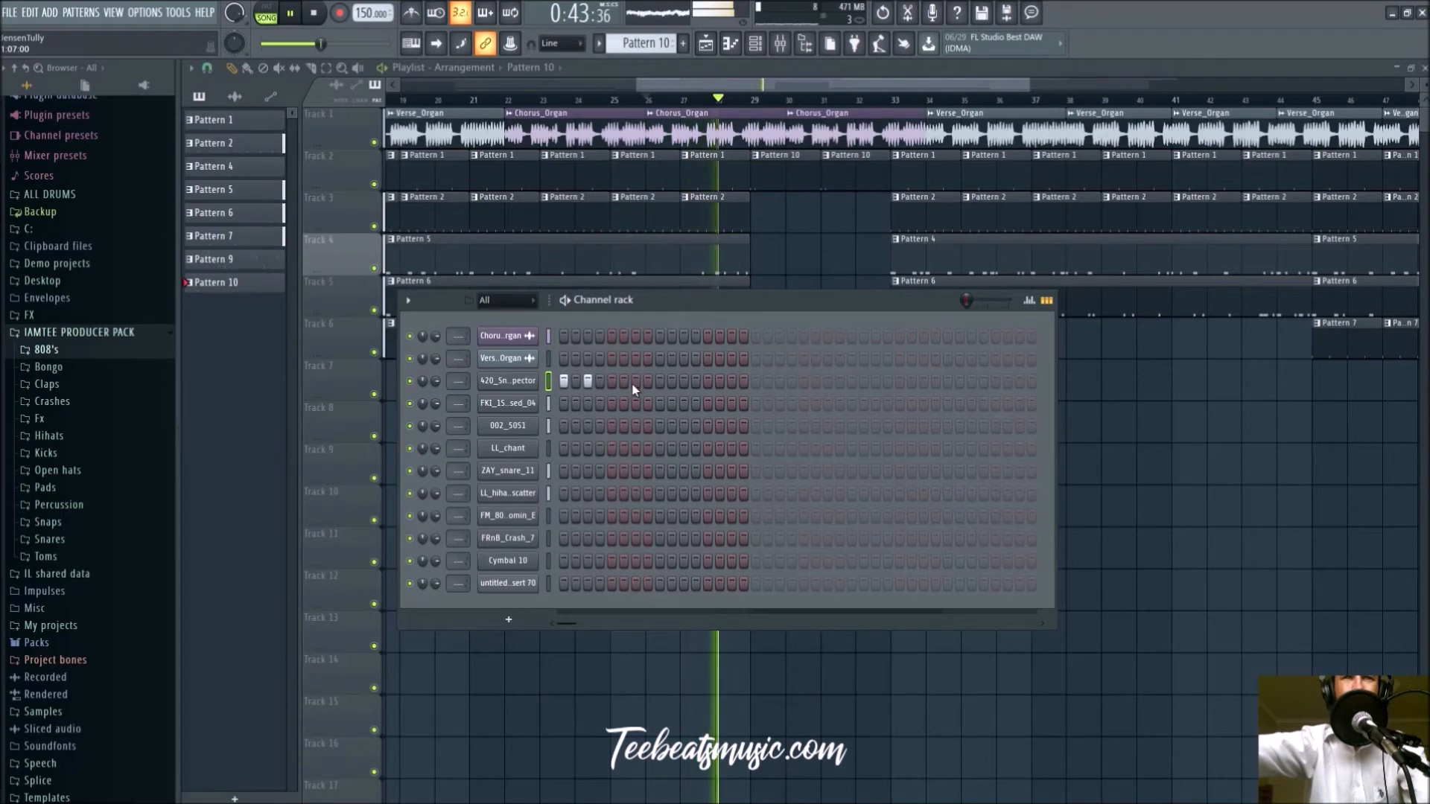
left_click(670, 383)
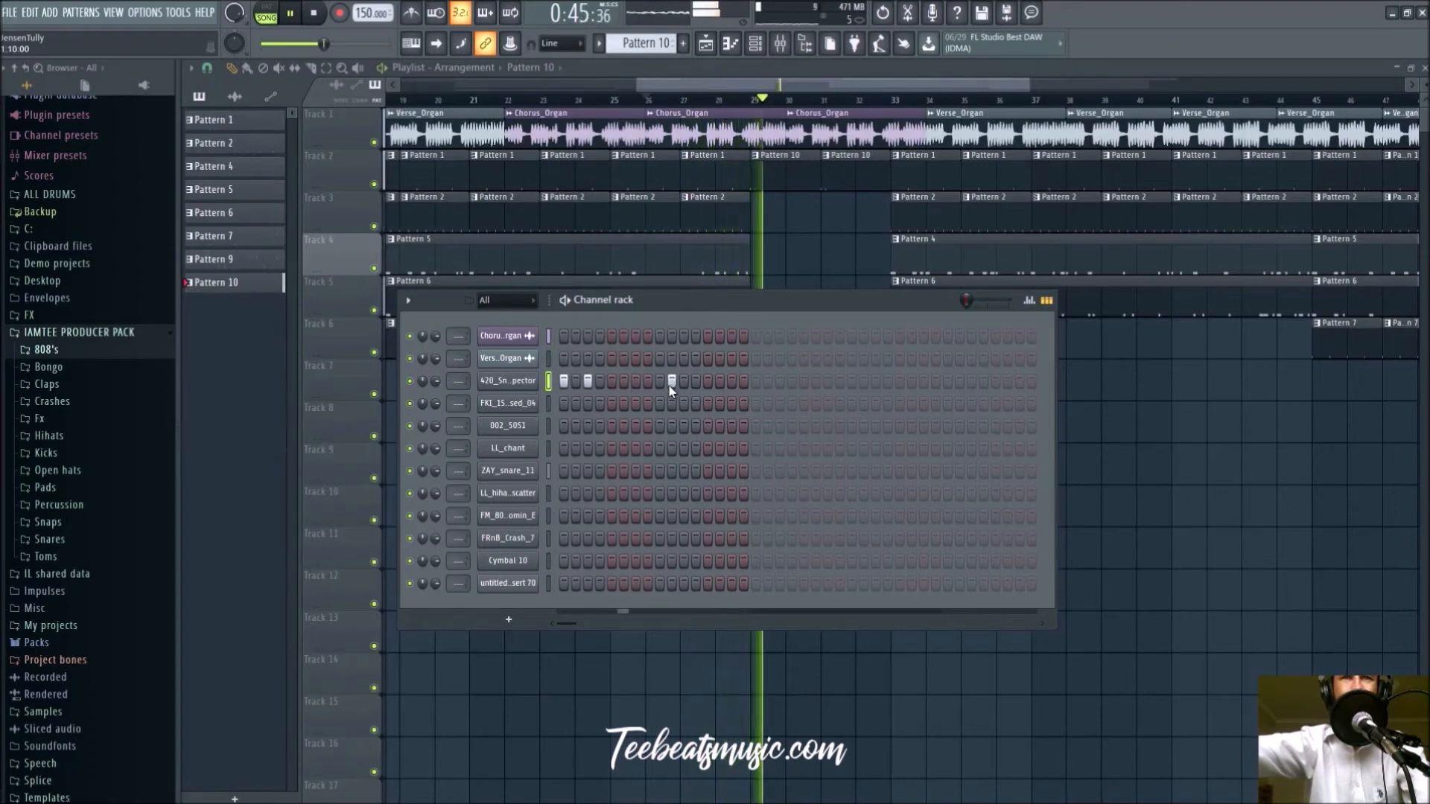
left_click(671, 381)
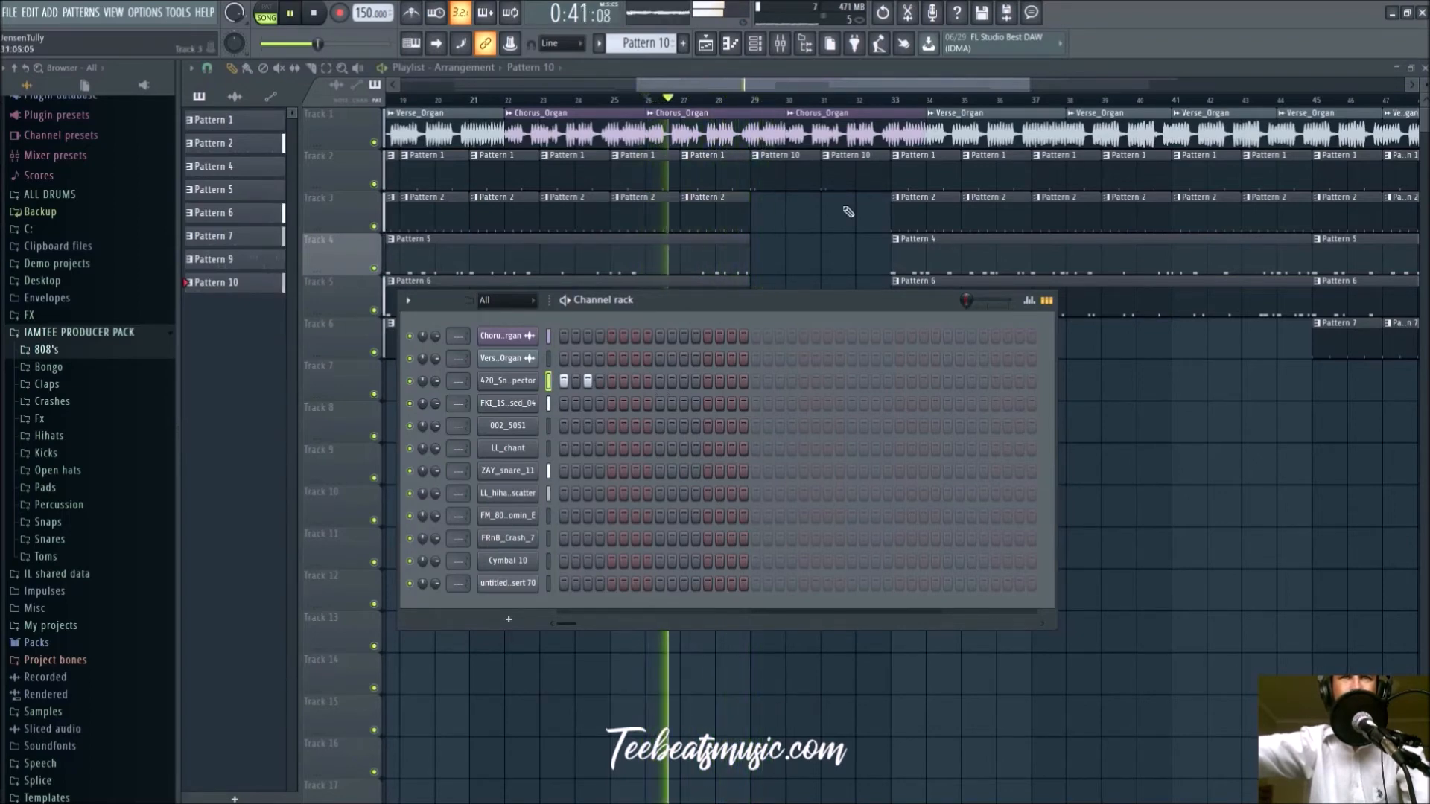
left_click(723, 112)
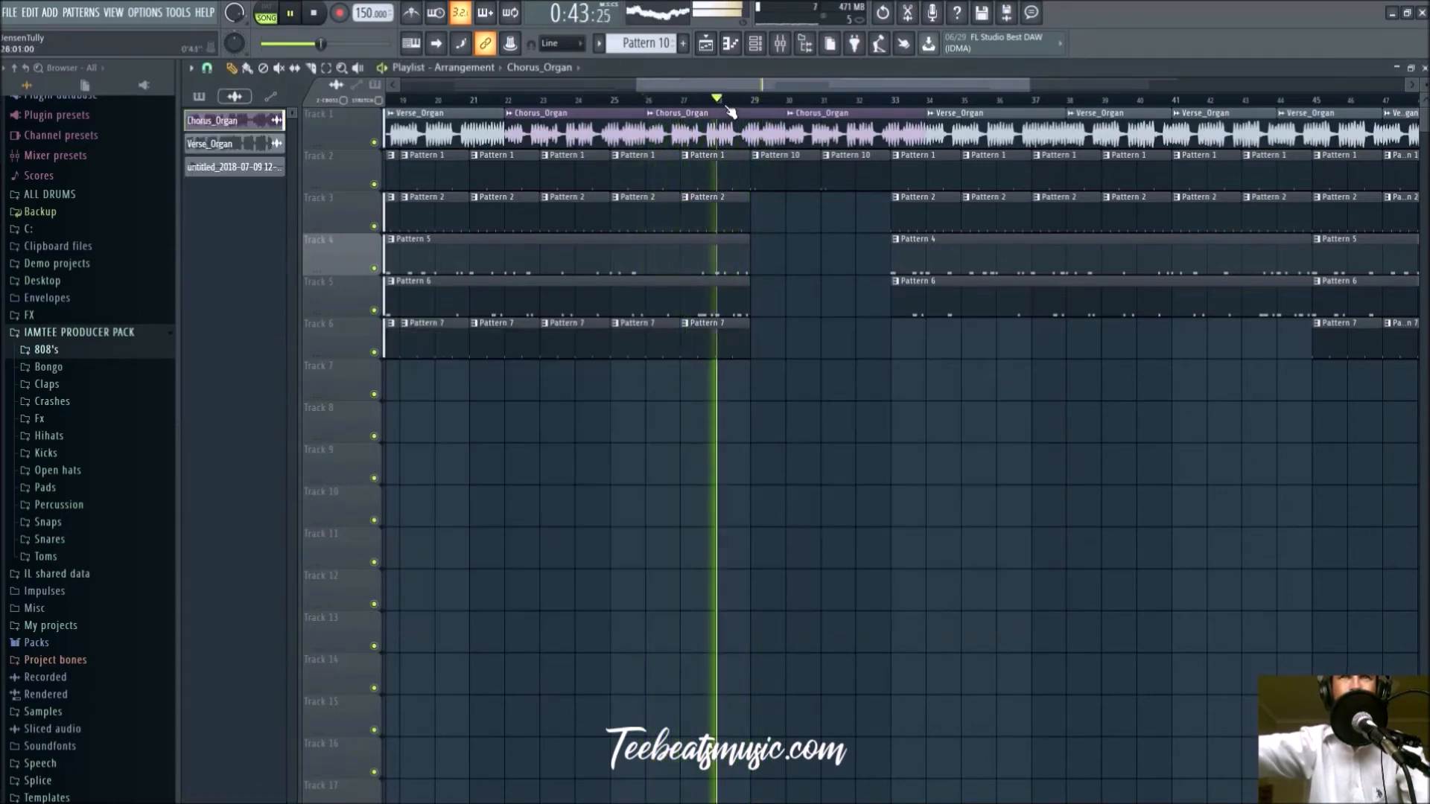
left_click(754, 43)
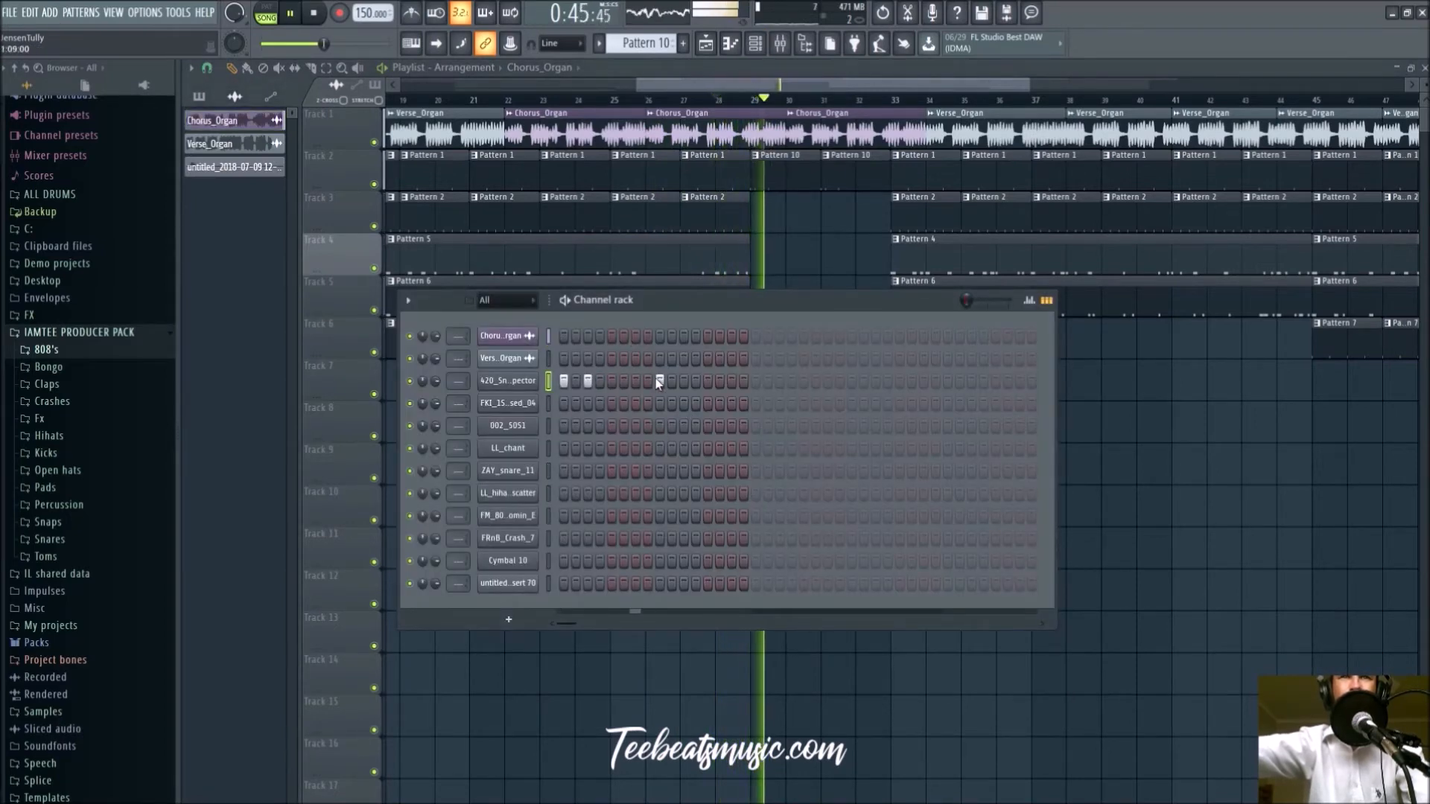
scroll(755, 104, "up", 2)
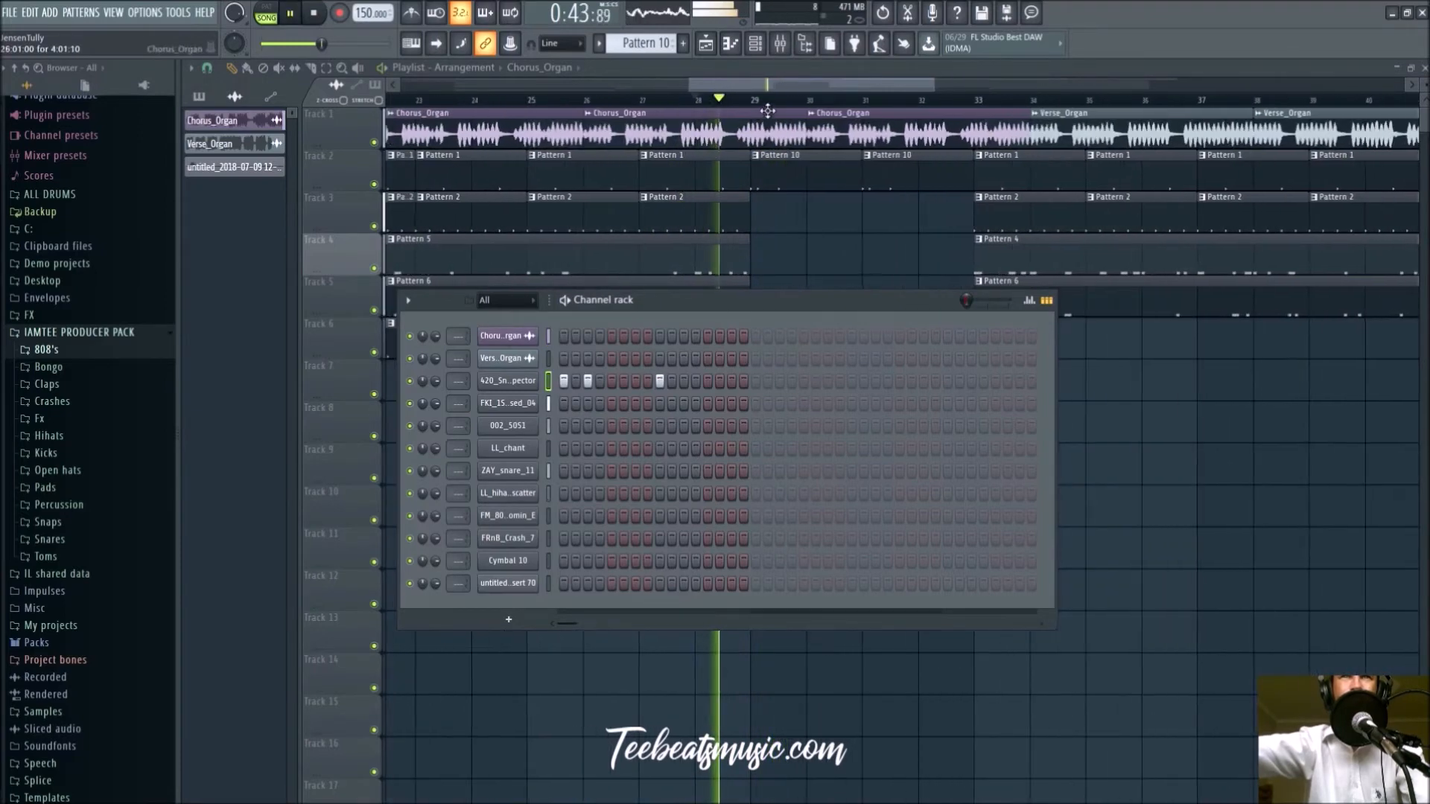
Continue Pattern 7 on Track 6 with clips at bars 29 and 31 and replay from bar 29
left_click(756, 101)
left_click_drag(702, 348, 941, 341)
left_click(750, 102)
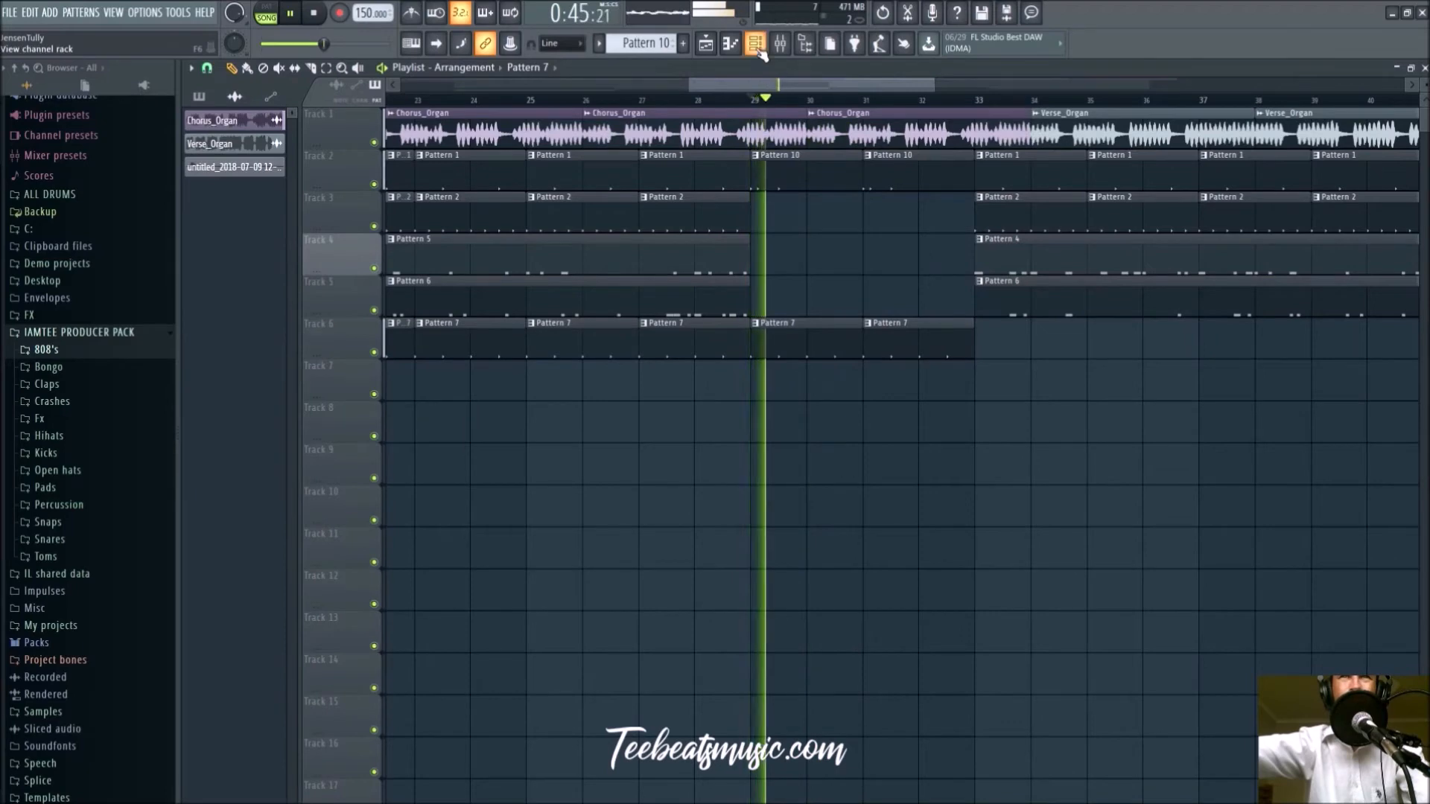
key("F6")
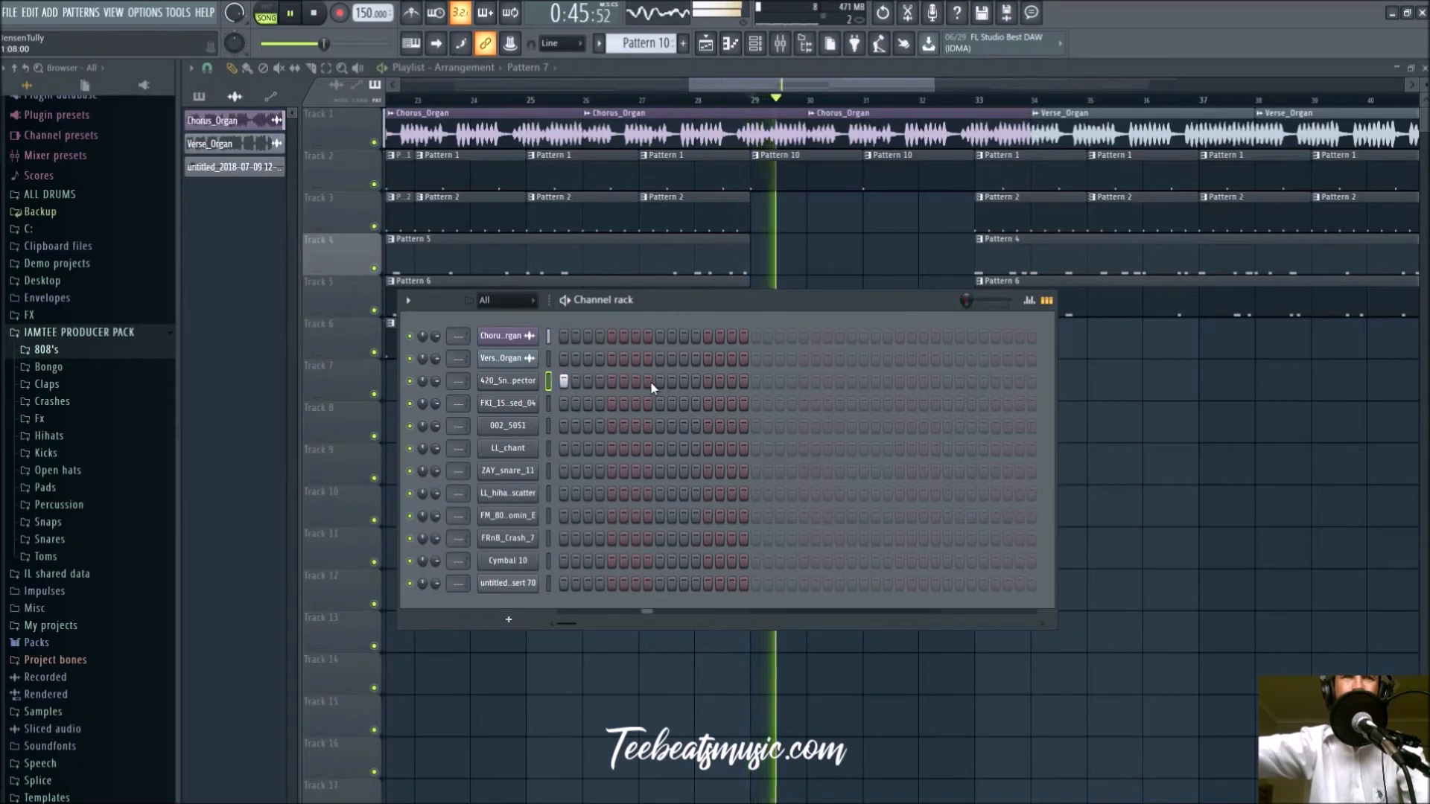
Rework the 420 snare in Pattern 10 with hits on steps 1, 9, 11, 15, 17, 23, 27, 29 and 30
left_click(684, 381)
left_click(732, 381)
left_click(768, 381)
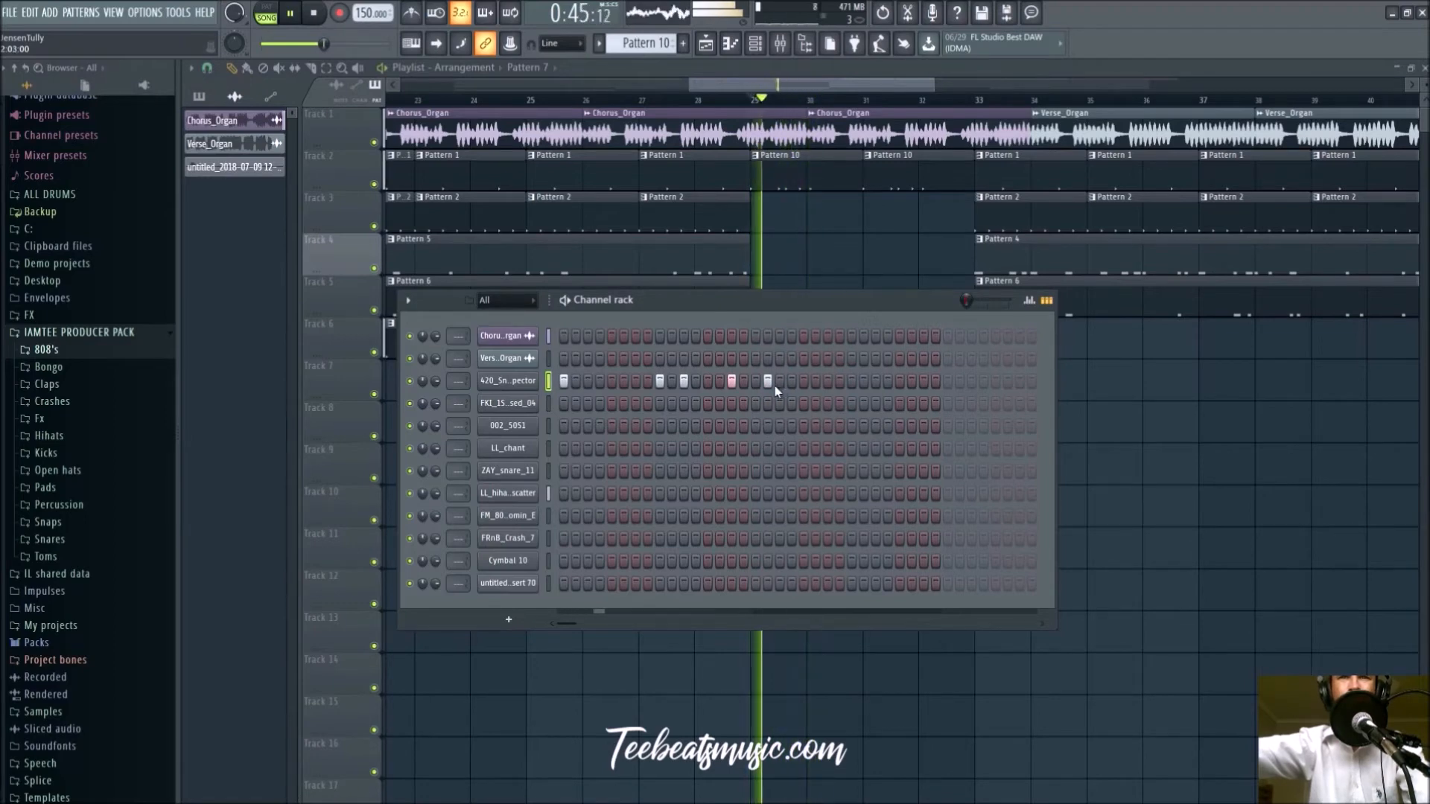
left_click(756, 381)
left_click(767, 381)
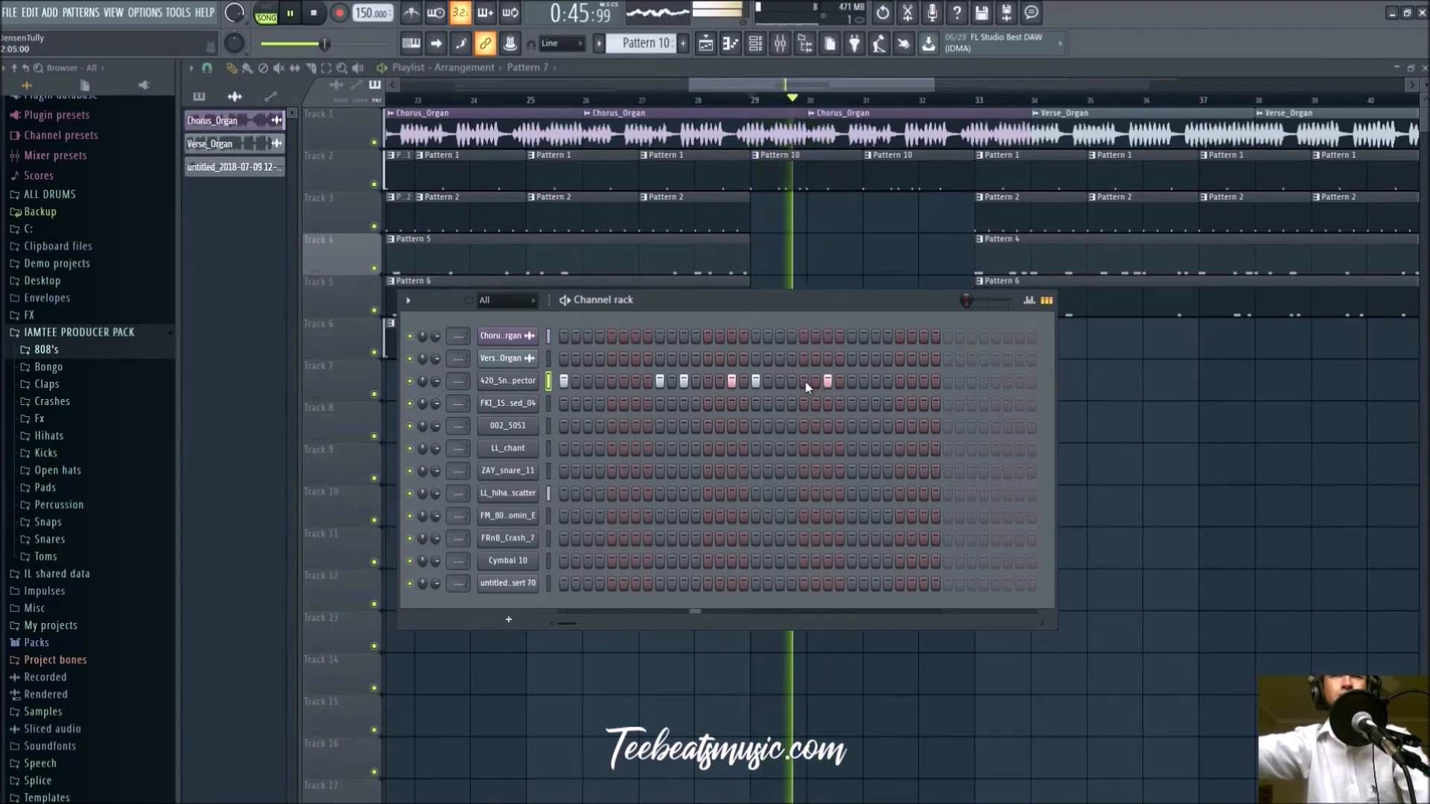
left_click(874, 382)
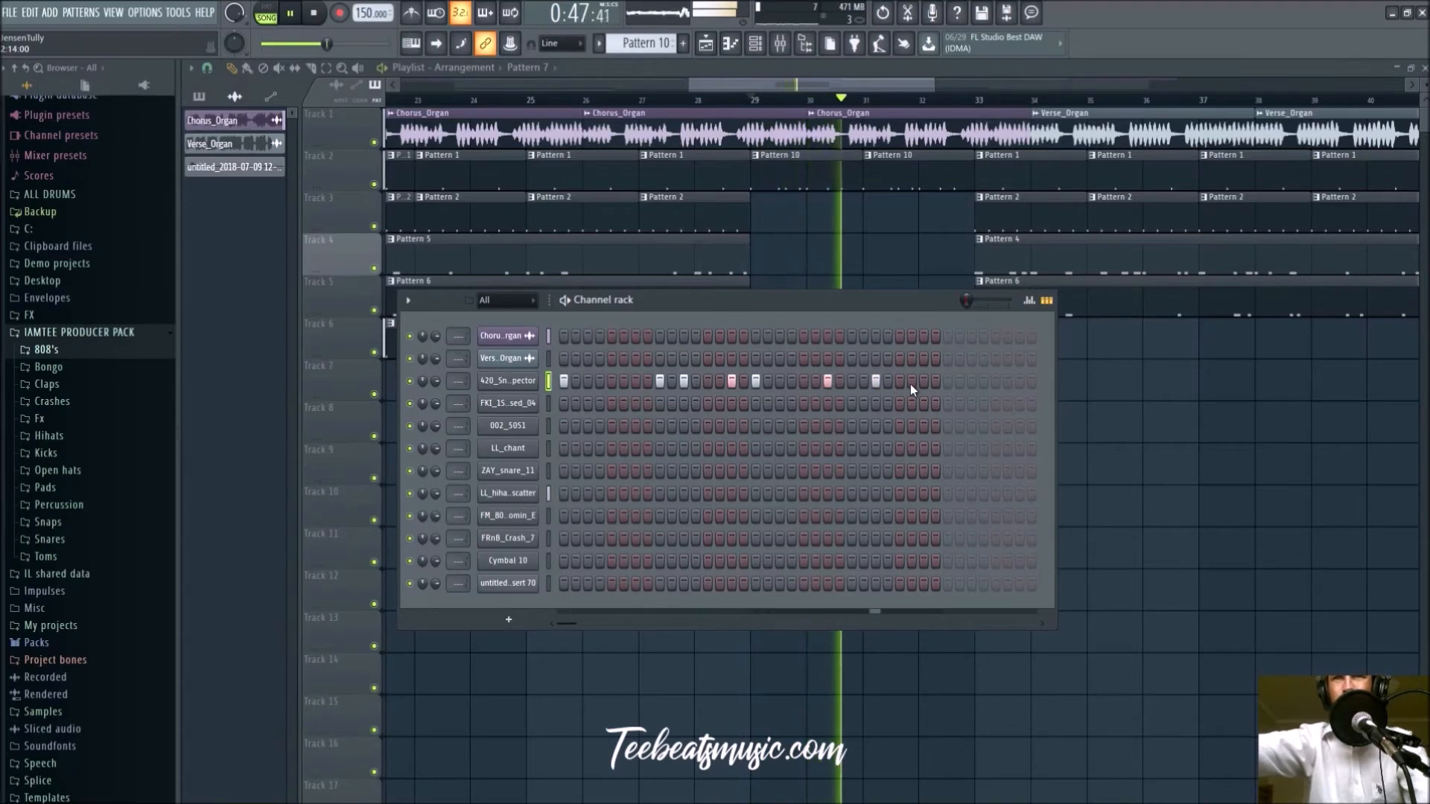
left_click(898, 381)
left_click(912, 382)
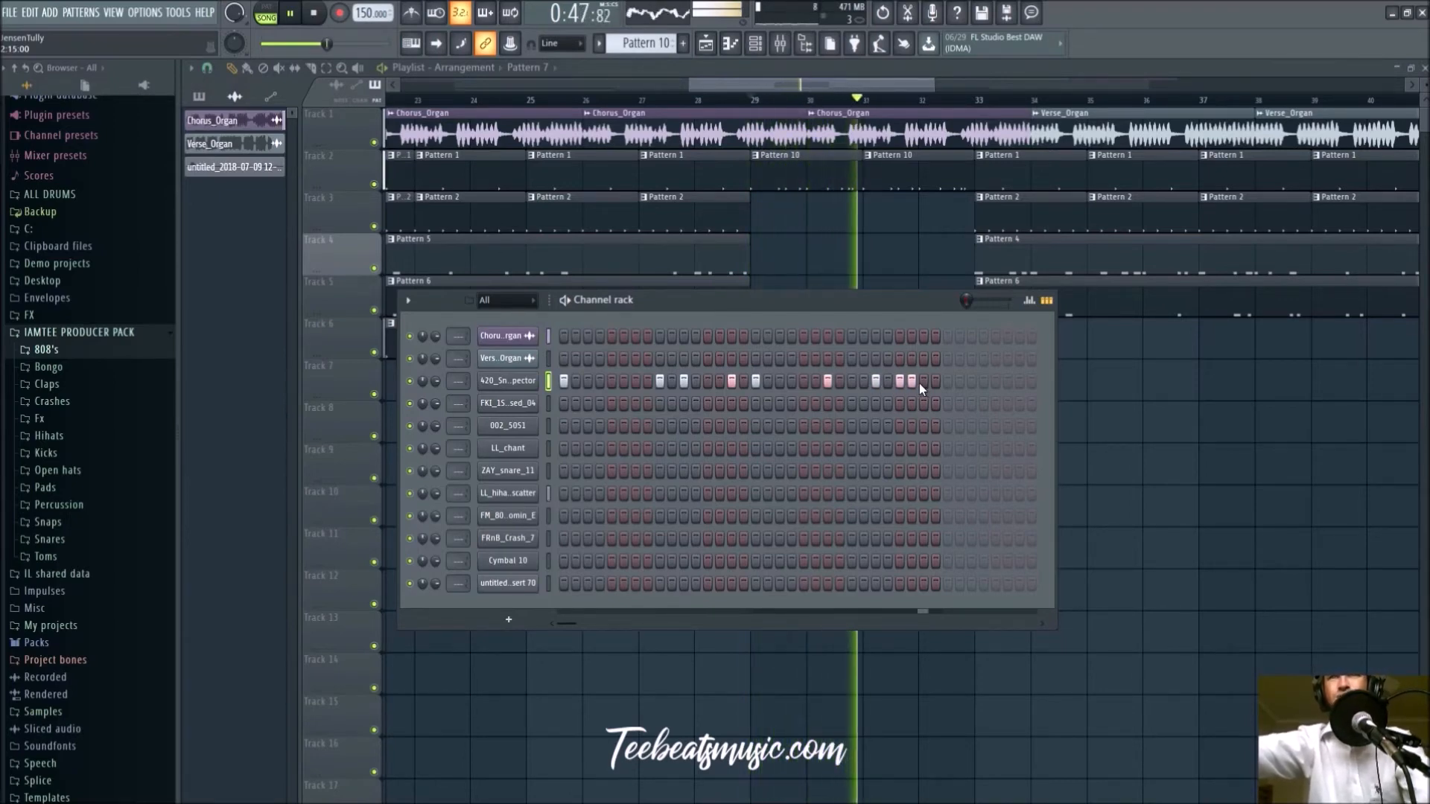
key("F6")
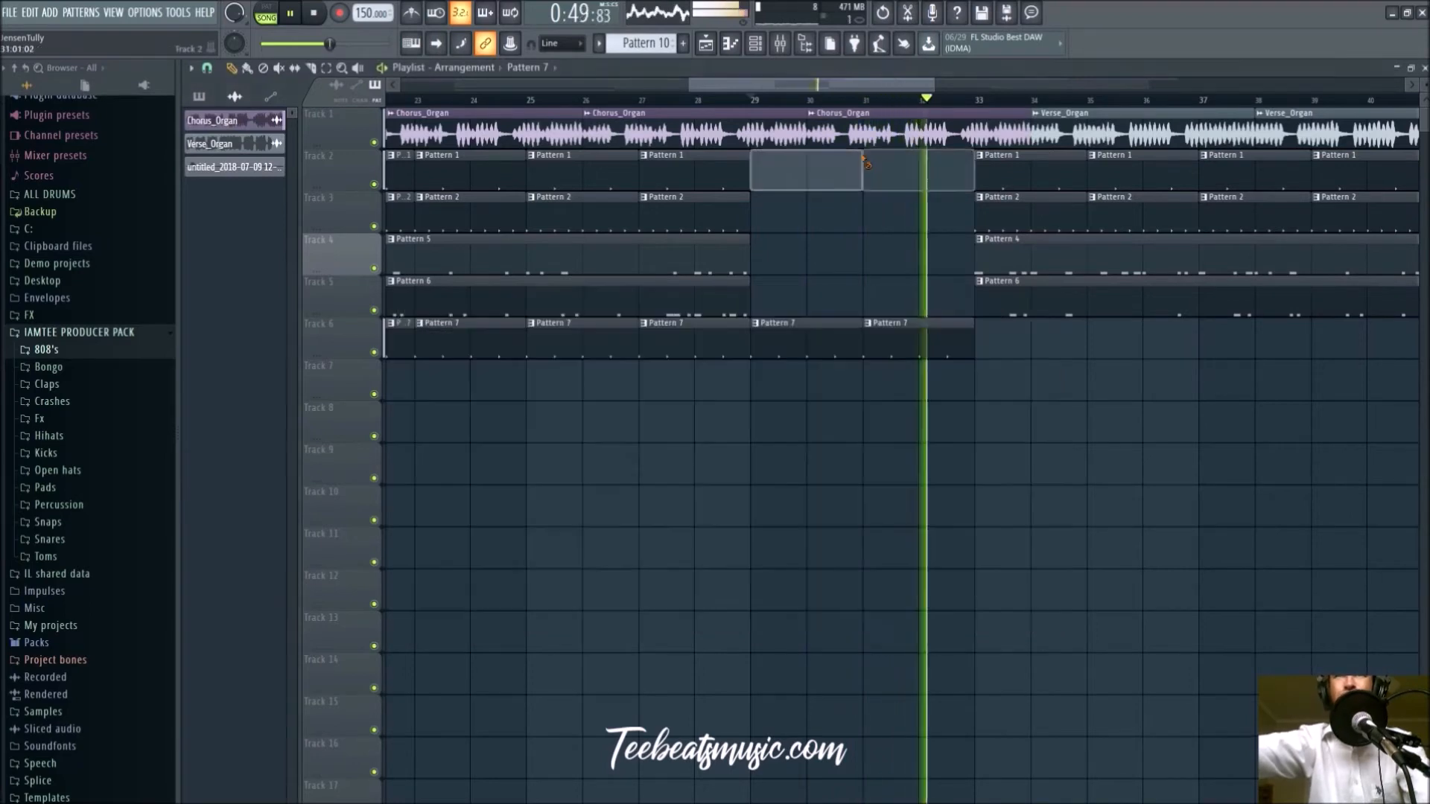
Make the Pattern 10 clip at bar 31 unique and add 420 snare hits on its steps 31 and 32
left_click(868, 156)
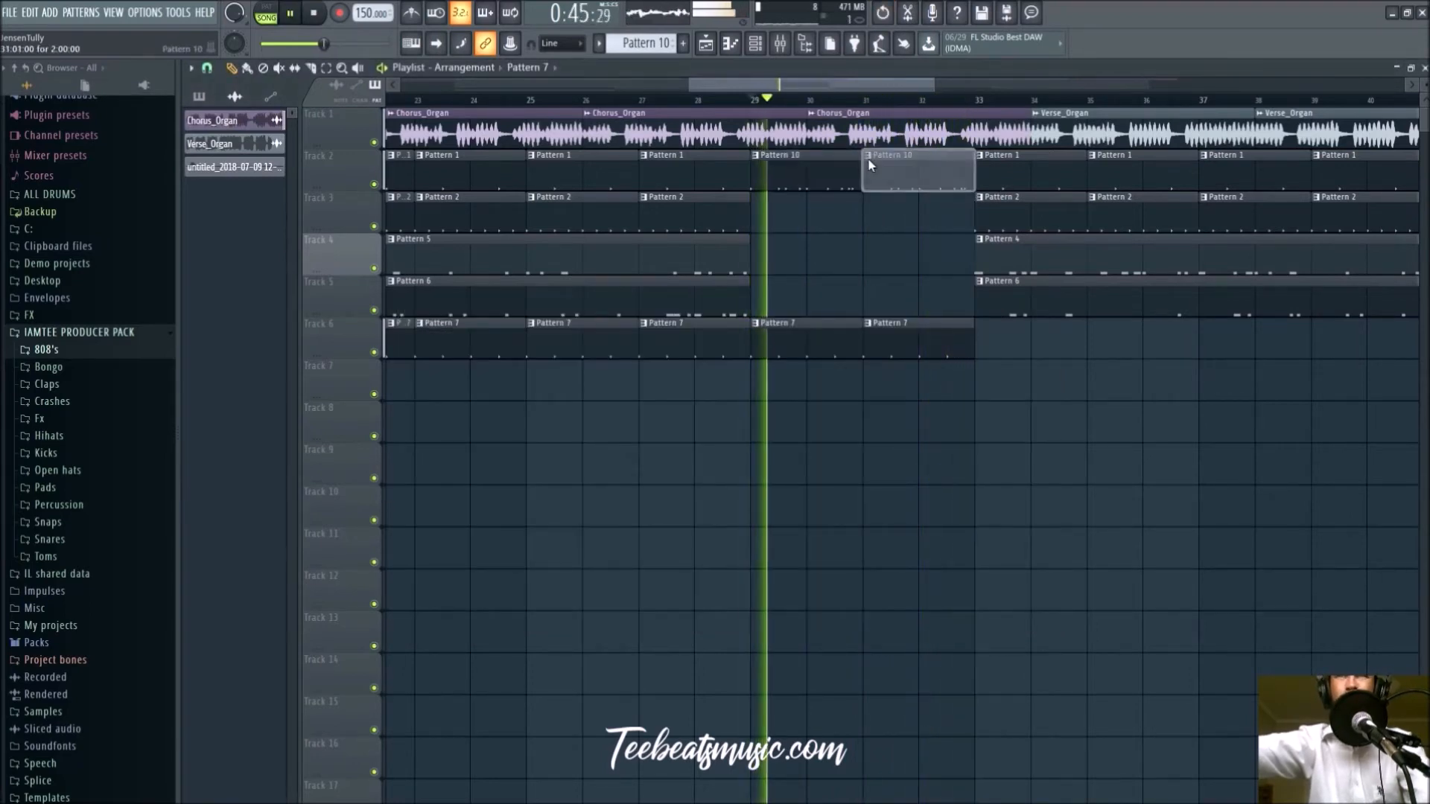
left_click(895, 256)
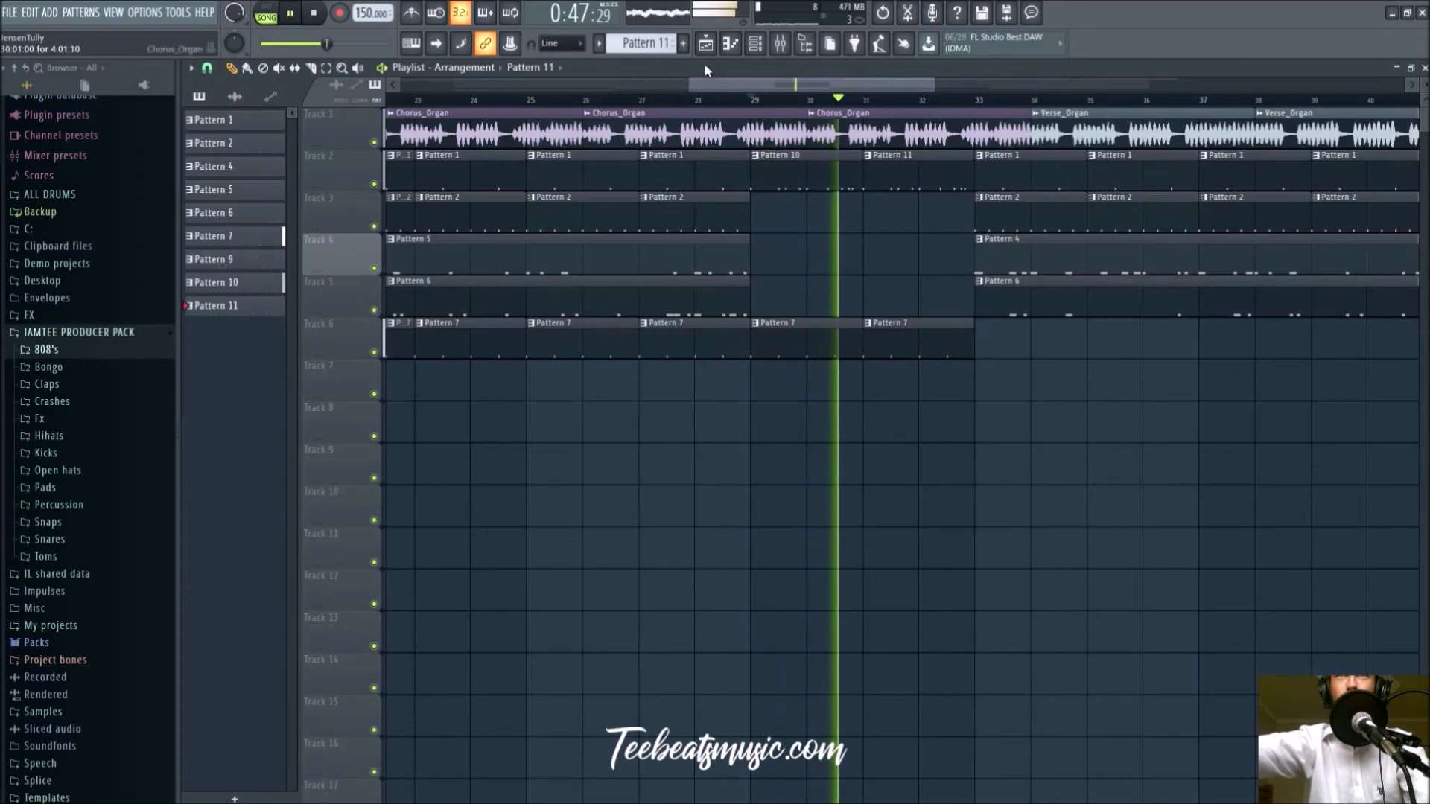
key("F6")
left_click(924, 378)
left_click(932, 382)
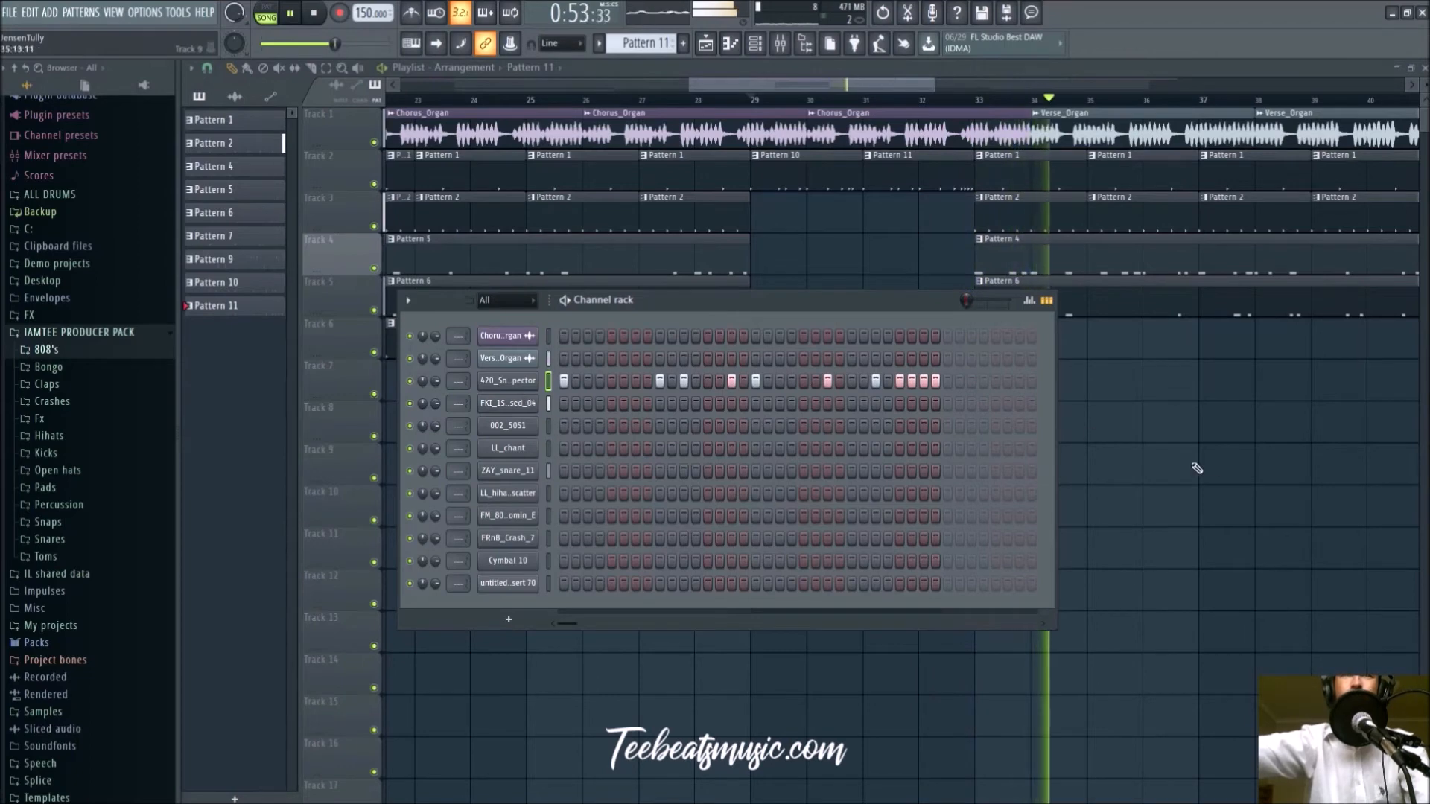
Play the arrangement from bar 32 and again from bar 28 to check the new snare fill
key("F6")
left_click(922, 99)
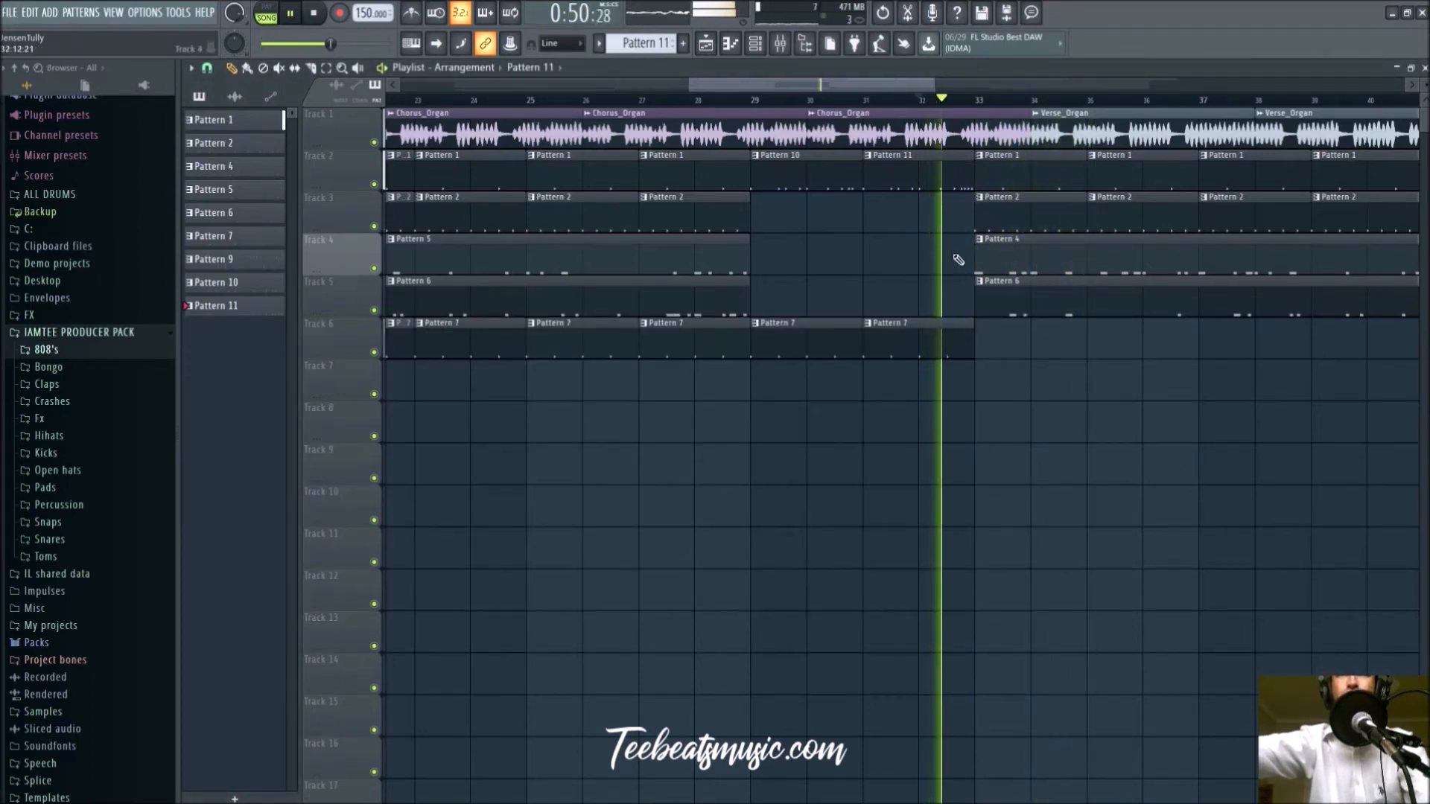
scroll(961, 268, "up", 3)
scroll(952, 257, "down", 3)
scroll(951, 257, "down", 2)
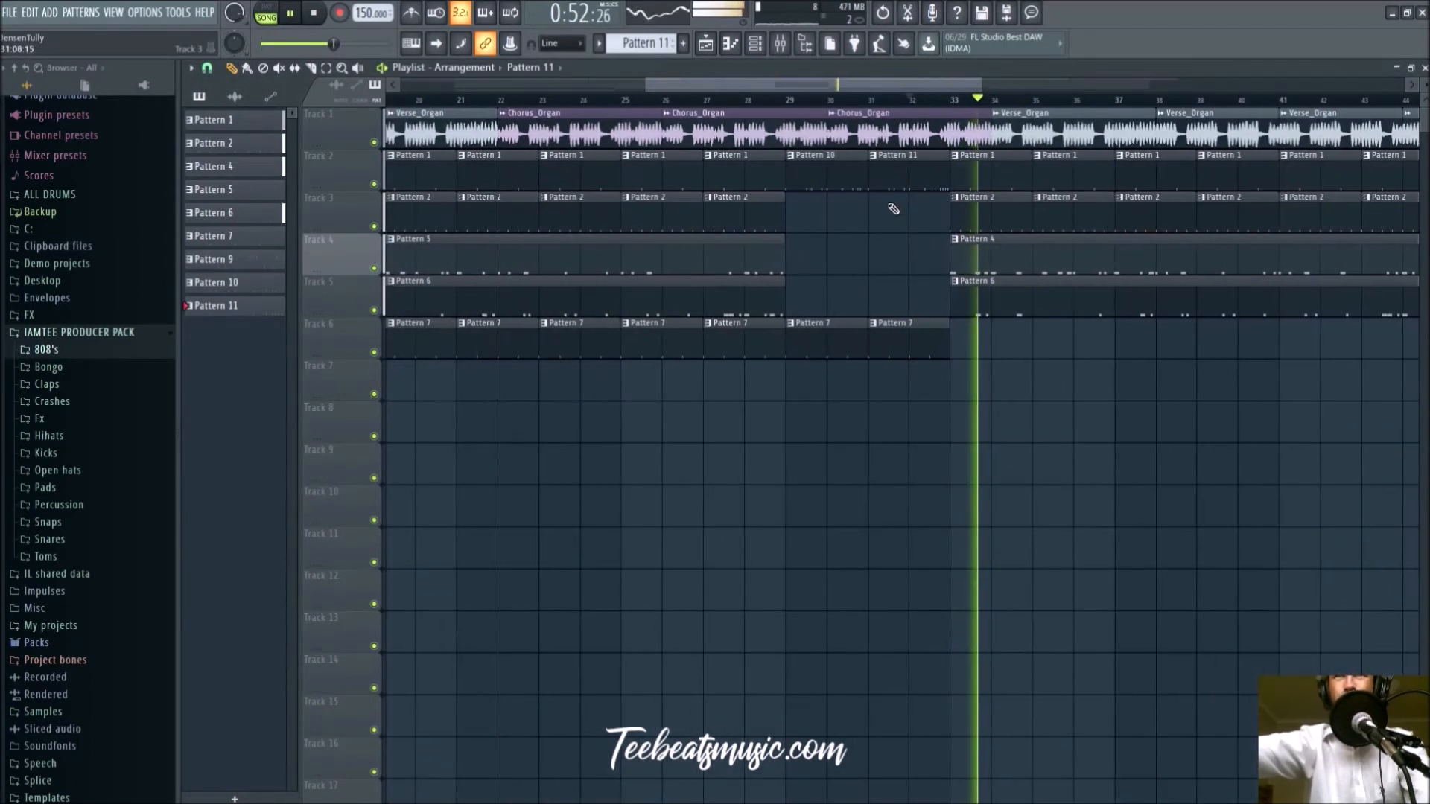
left_click(743, 100)
scroll(884, 342, "down", 2)
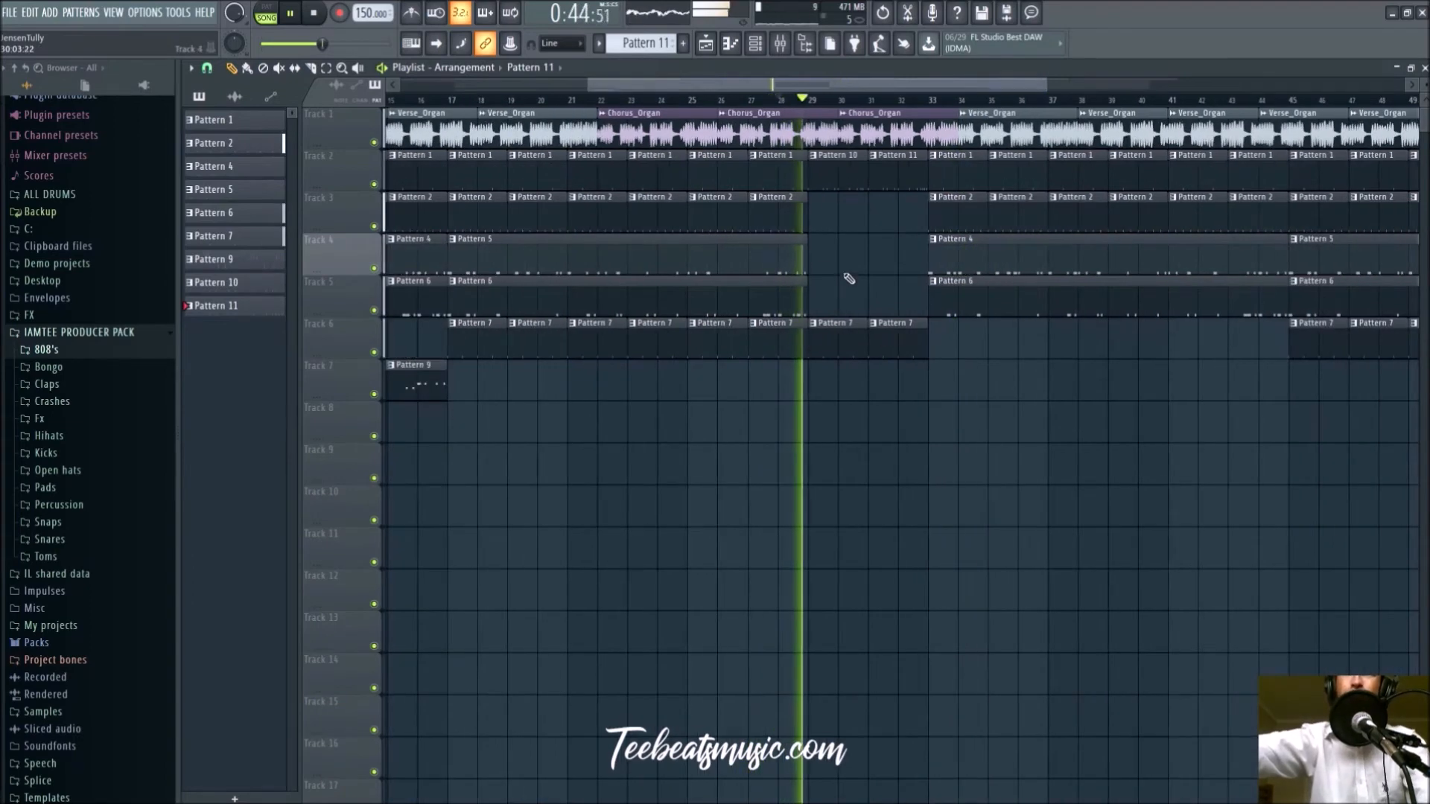
Place clips of a new empty Pattern 12 on Track 4 at bars 29 and 31
left_click(755, 44)
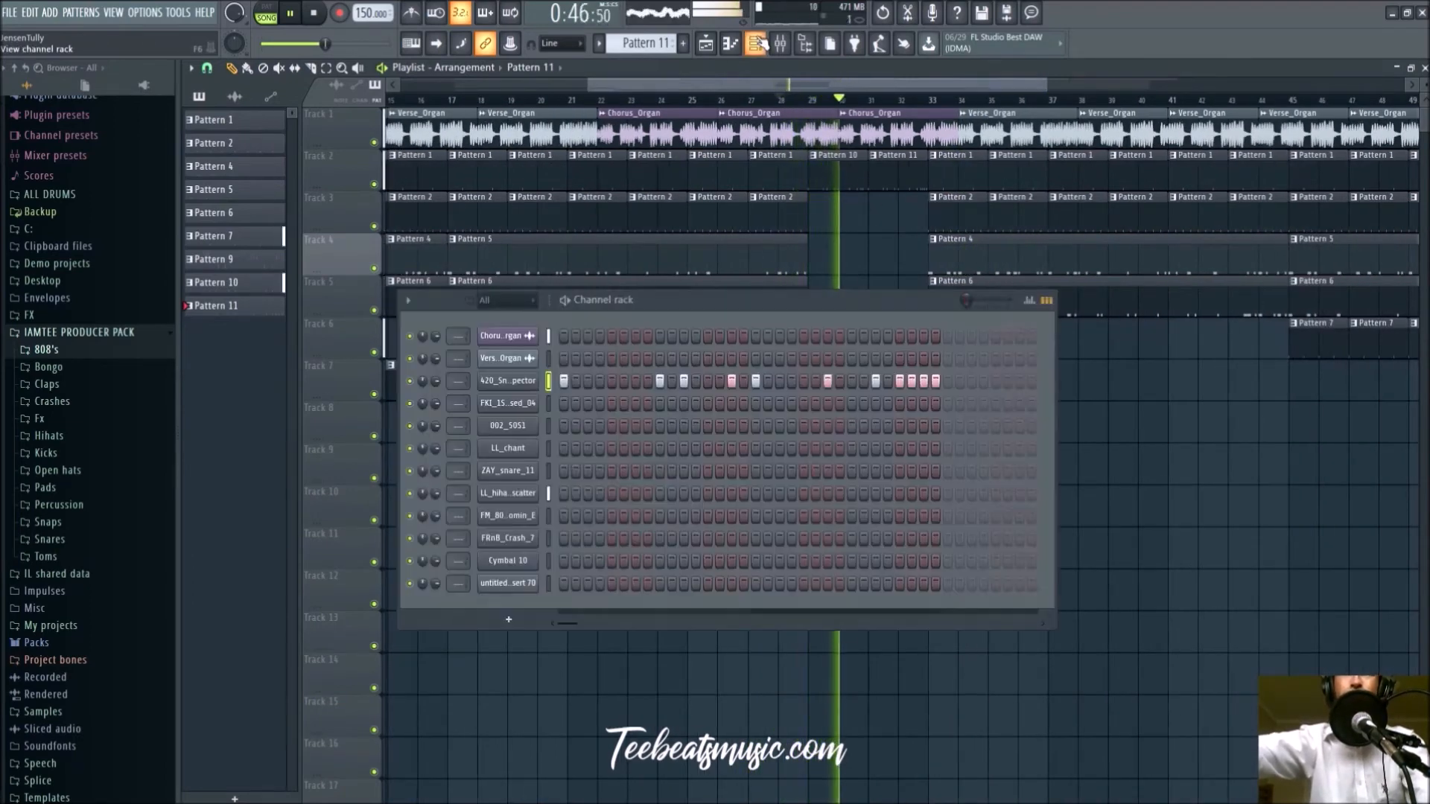
scroll(634, 46, "up", 1)
left_click(840, 243)
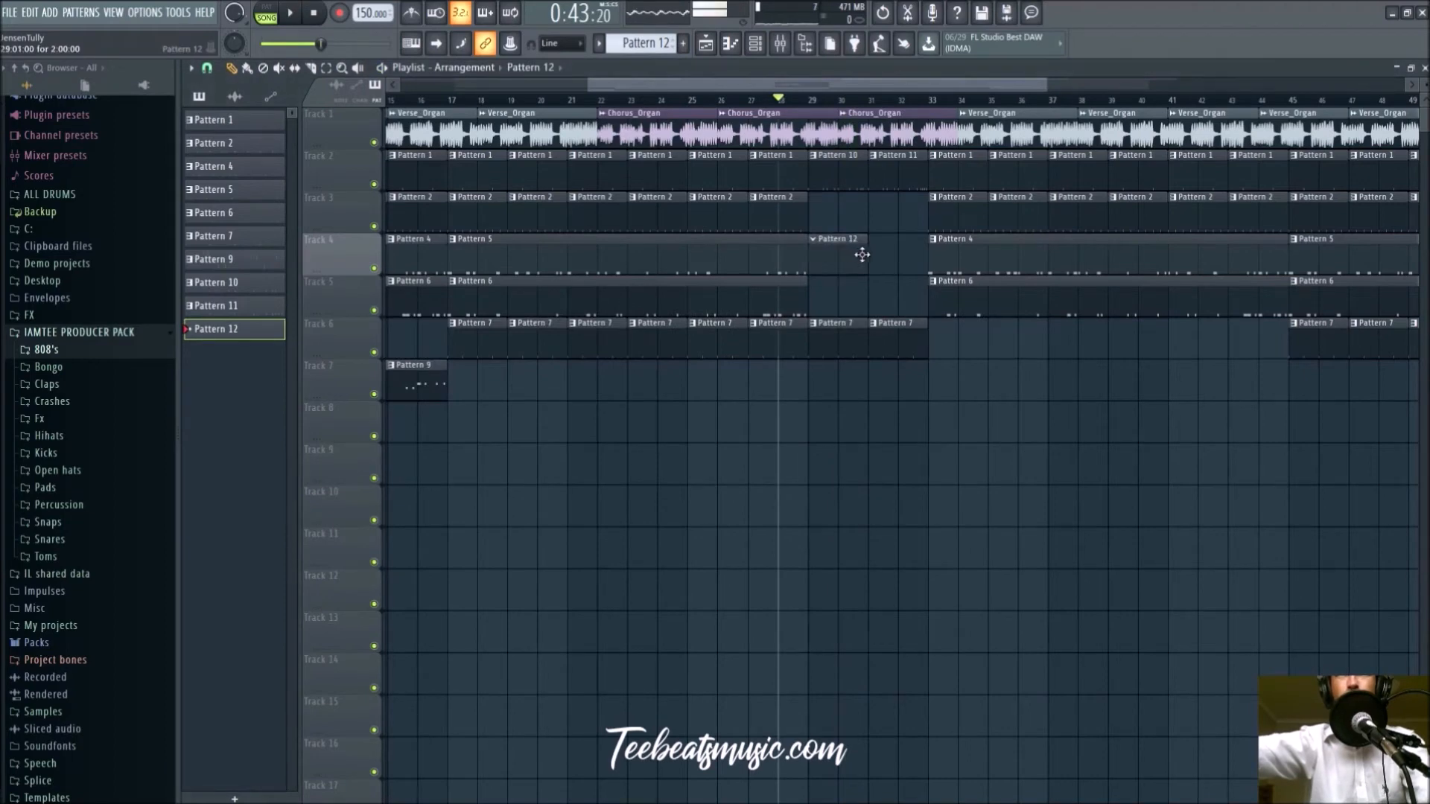
left_click(757, 46)
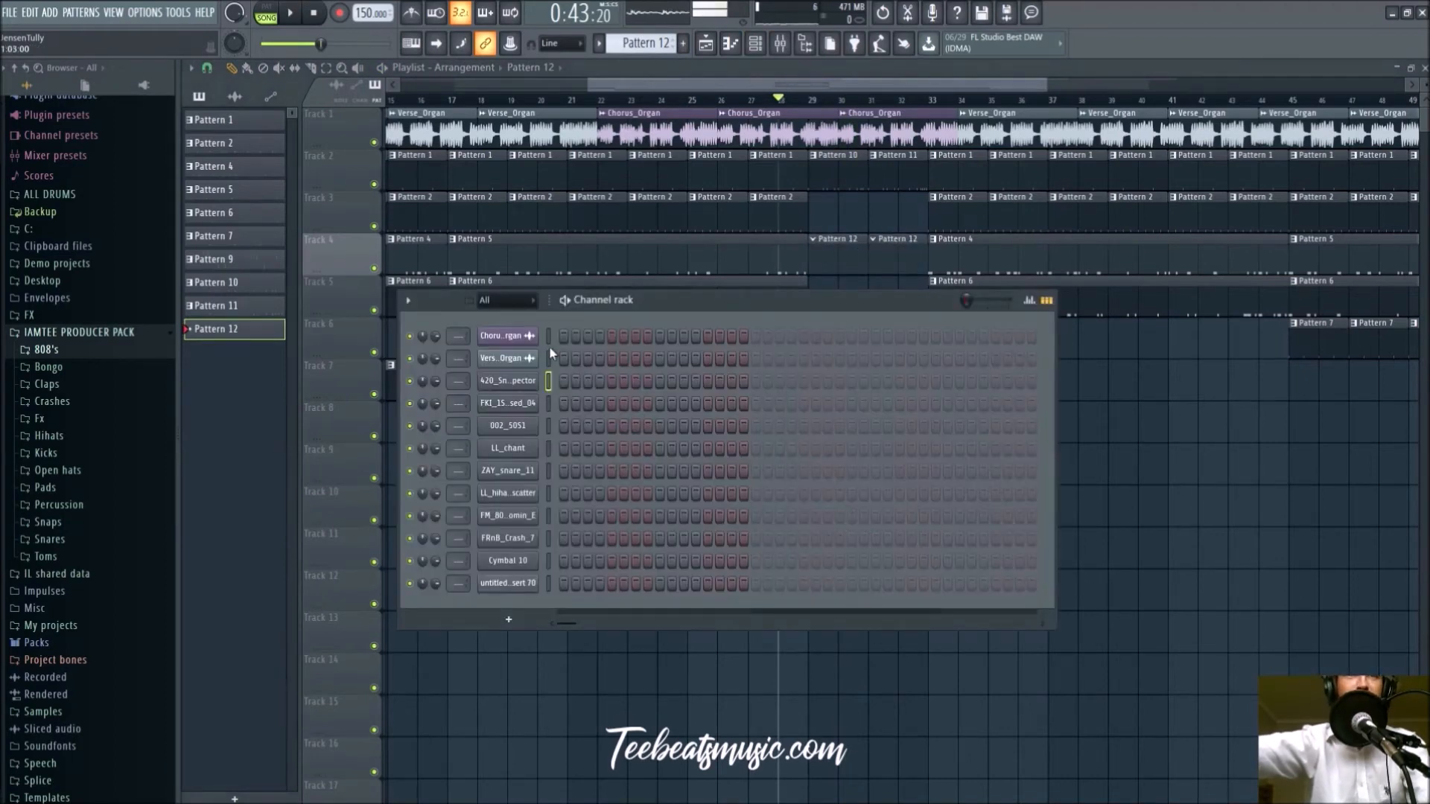
Check the closed hi-hat and 002_50S1 samples, and add a 002_50S1 hit on step 1 of Pattern 12
left_click(522, 408)
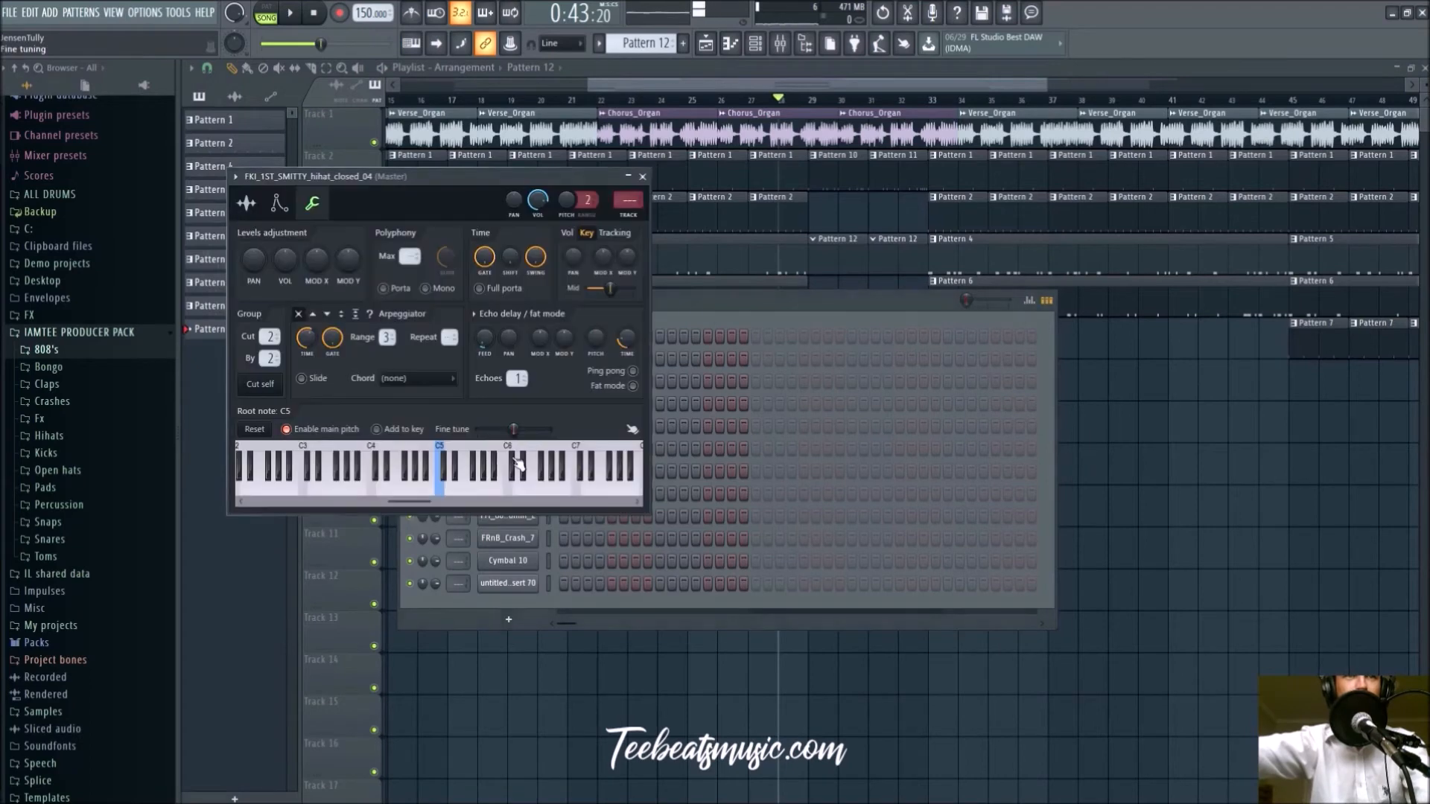
left_click(246, 203)
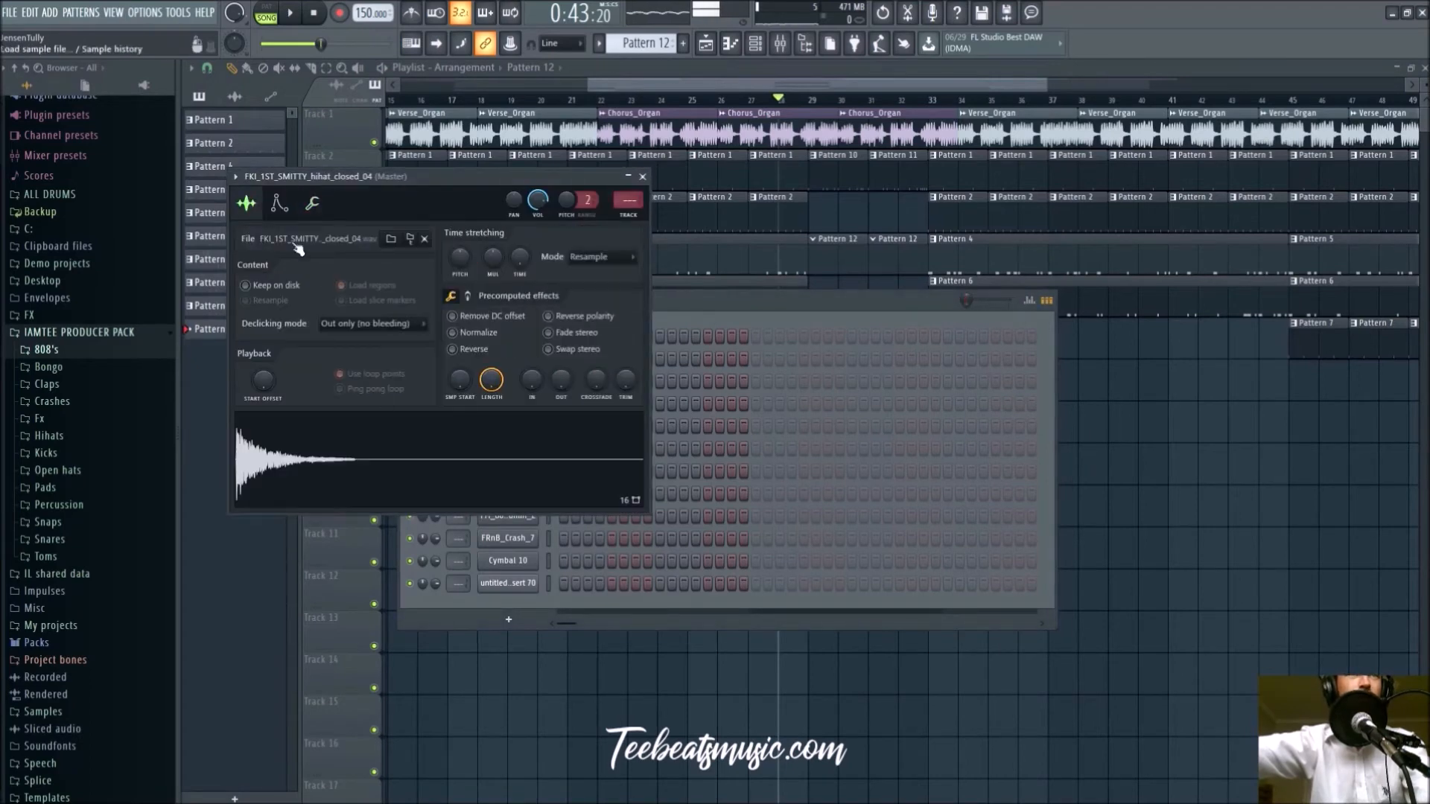
left_click(642, 181)
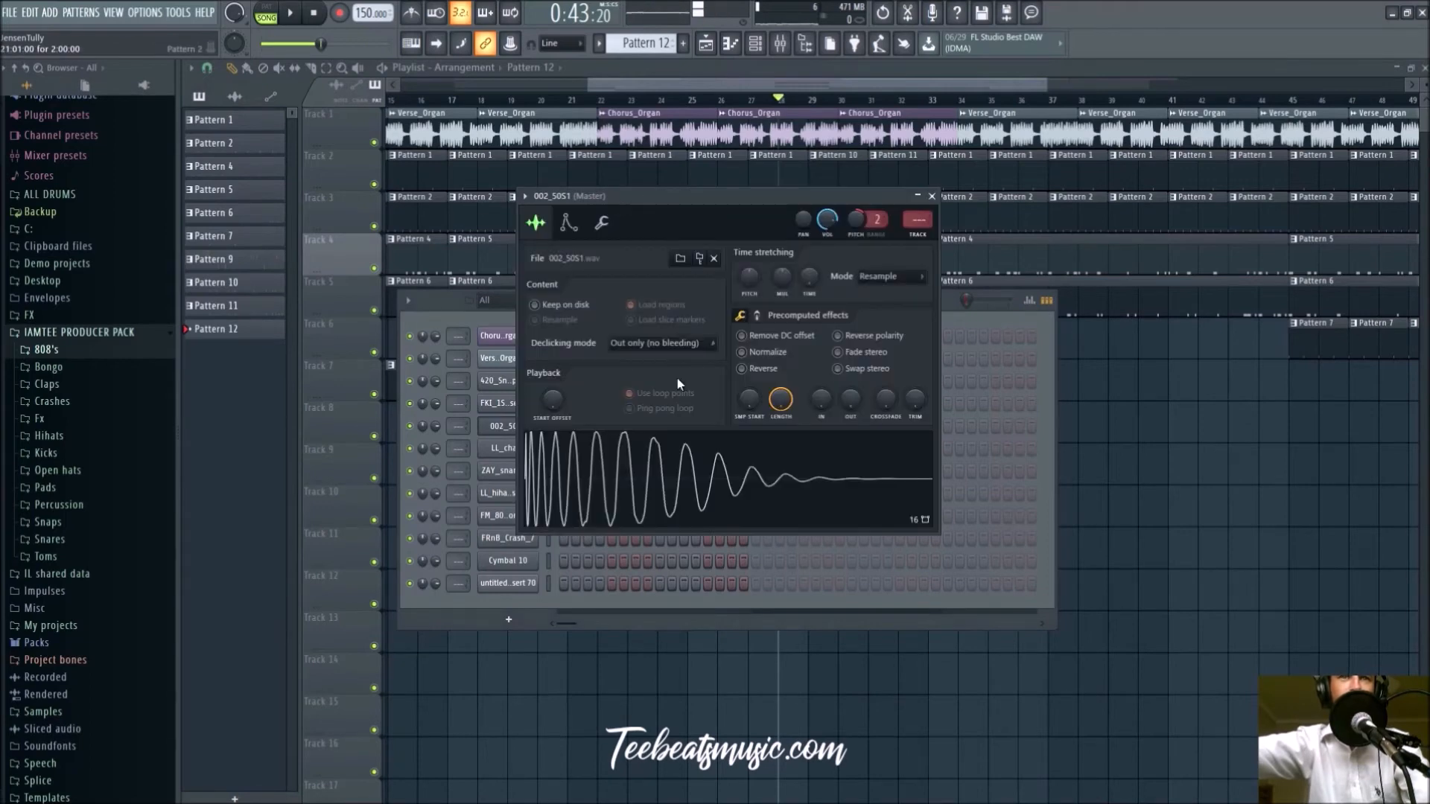
left_click(931, 197)
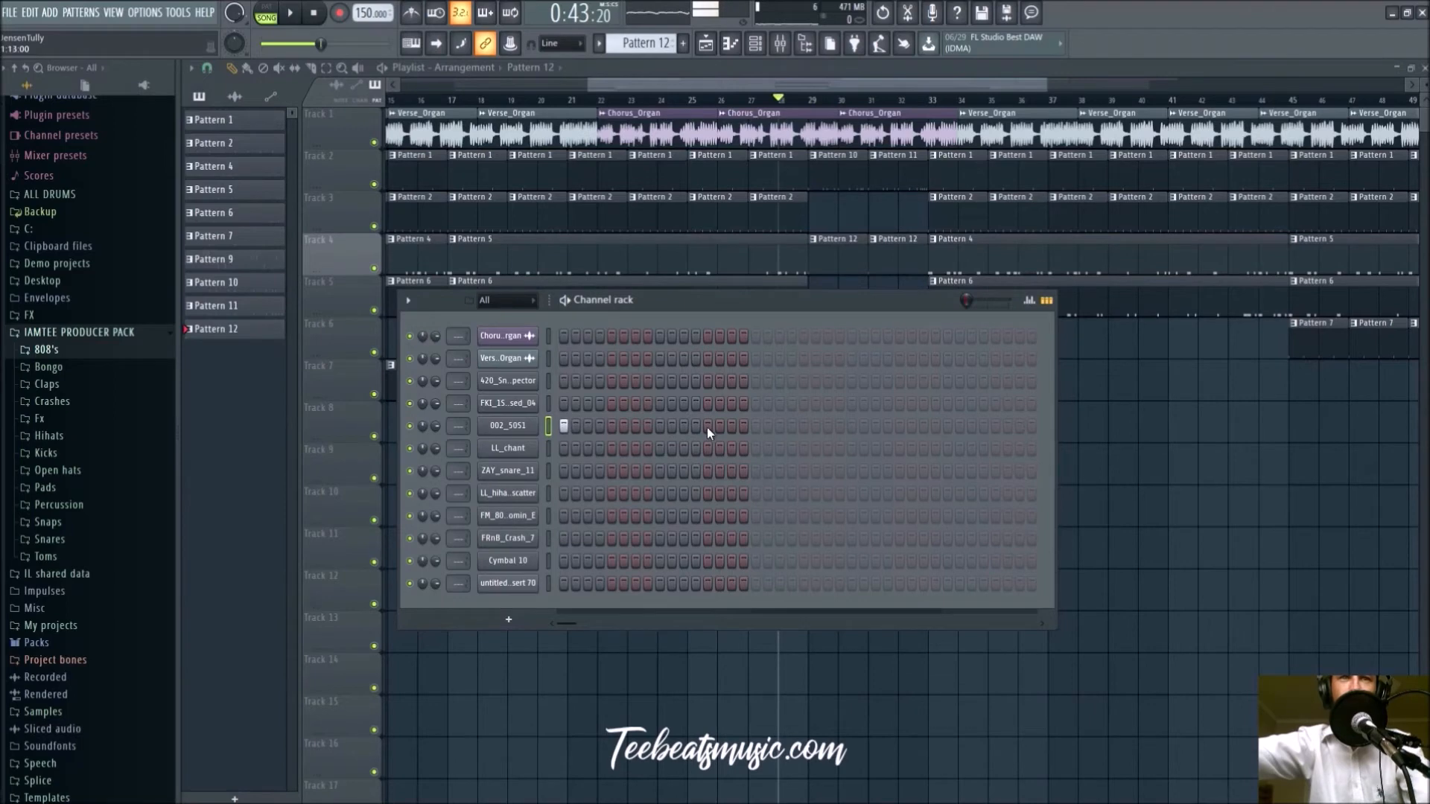
key("space")
key("space")
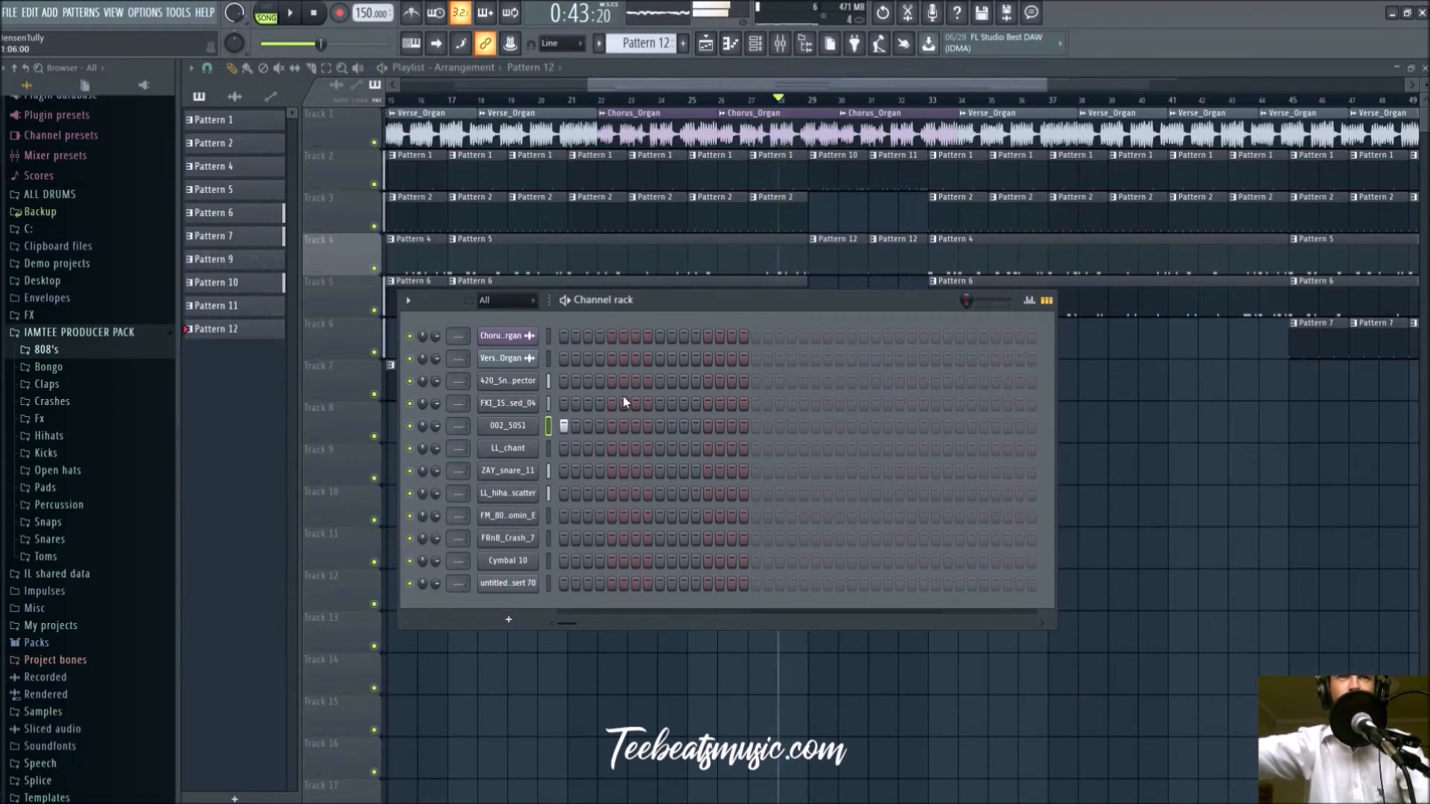
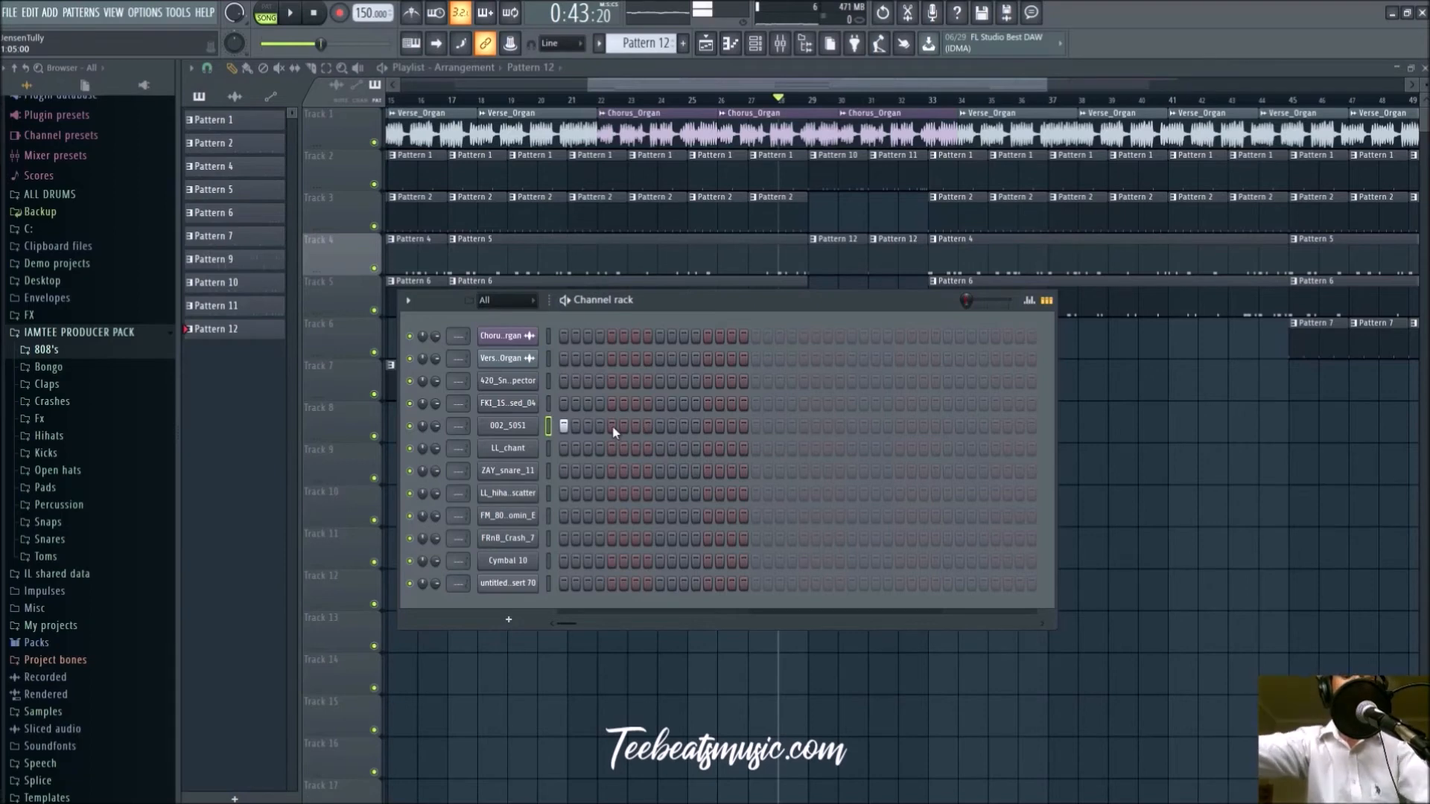
Try an extra 002_50S1 hit on step 7 of Pattern 12 during playback
key("space")
left_click(636, 426)
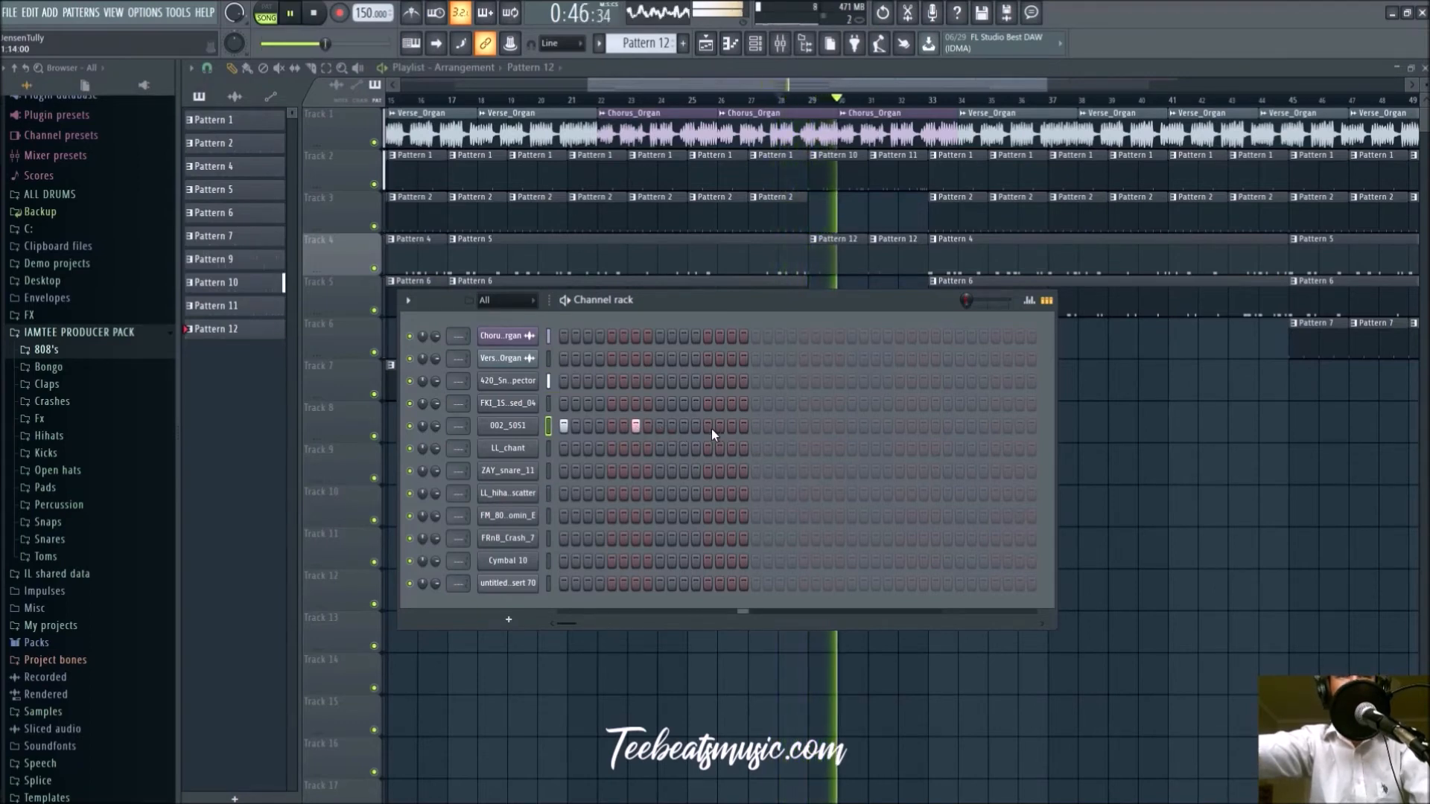
left_click(636, 426)
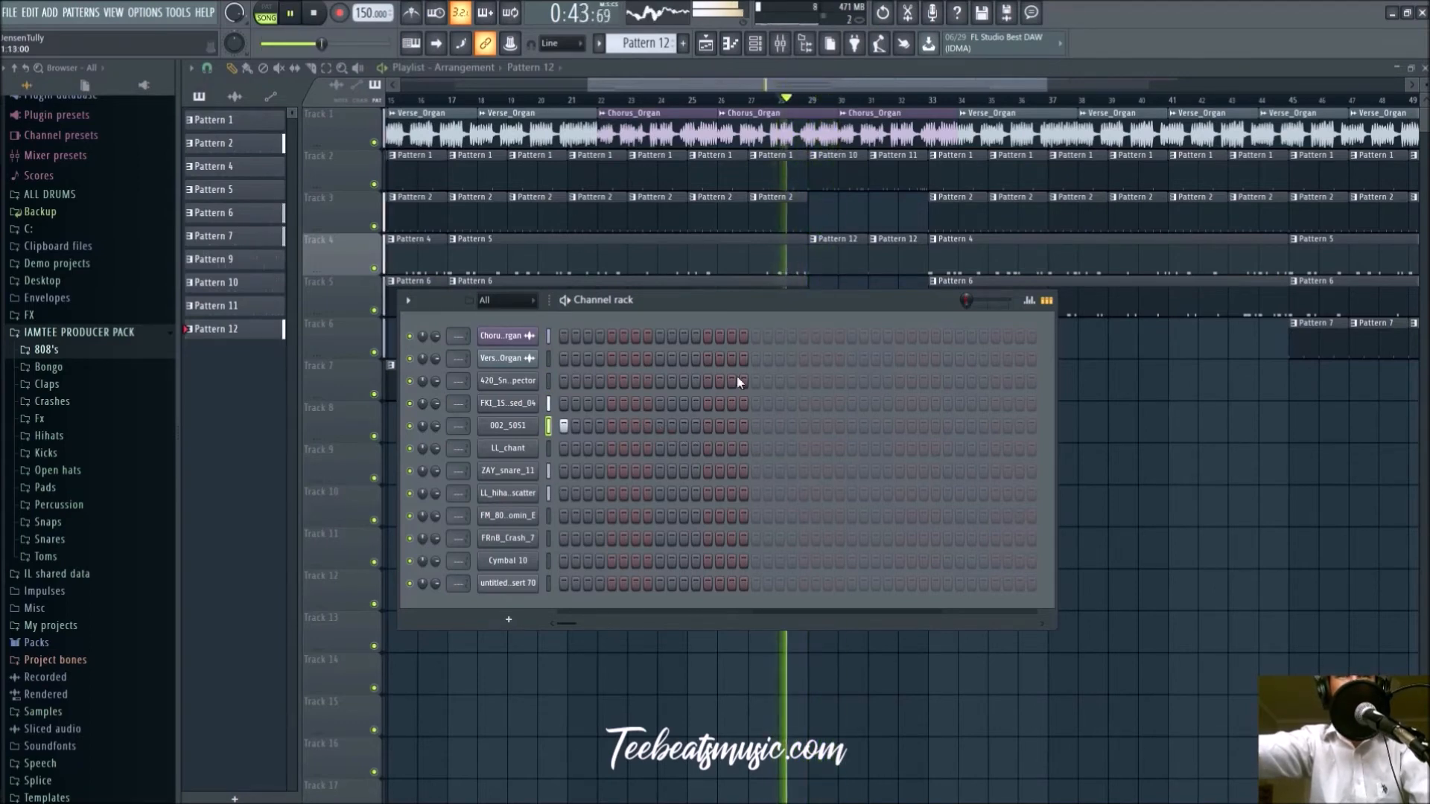
Add 002_50S1 hits on steps 7 and 15 of Pattern 12 while playing the arrangement from bar 29
left_click(799, 100)
left_click(803, 101)
left_click(755, 44)
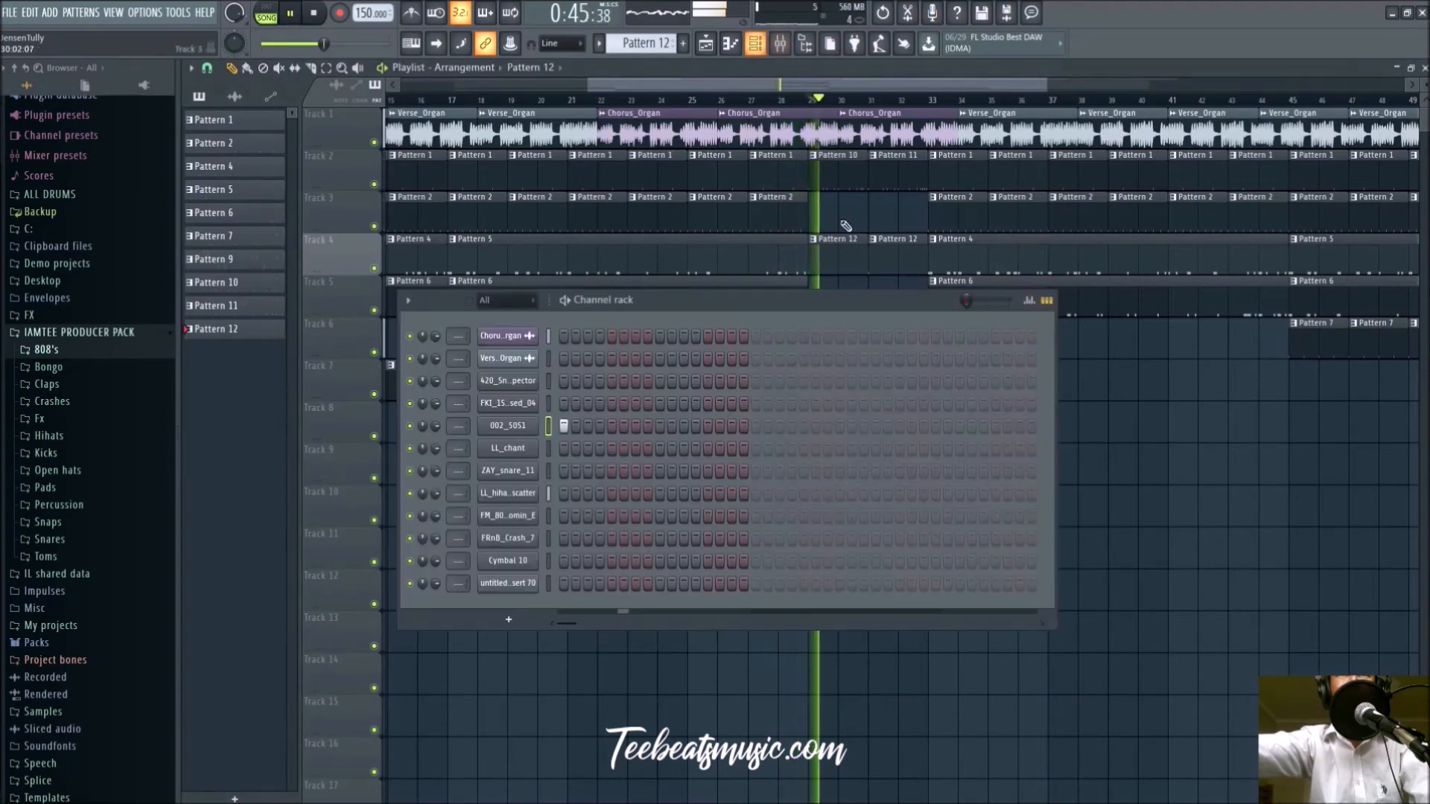
key("space")
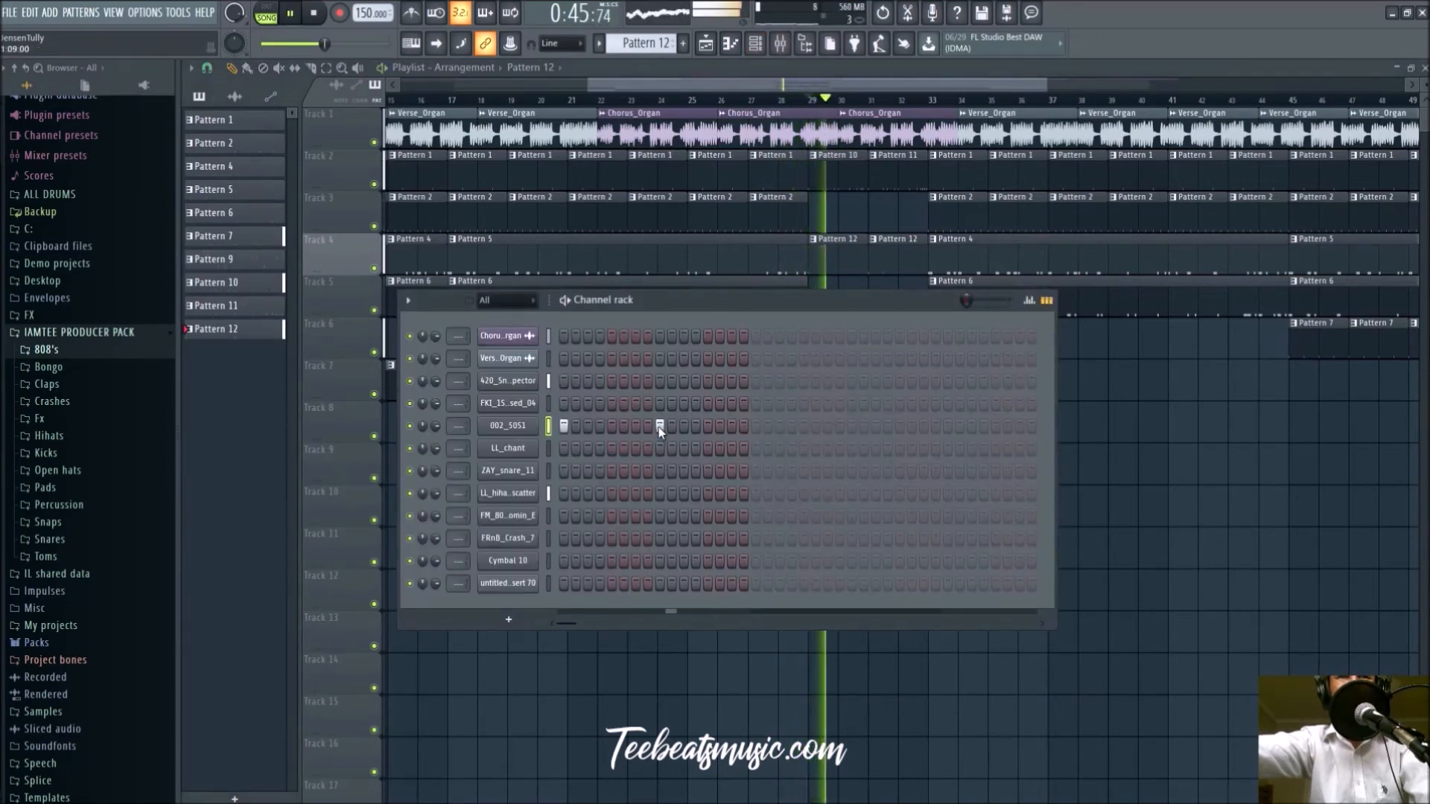
left_click(624, 426)
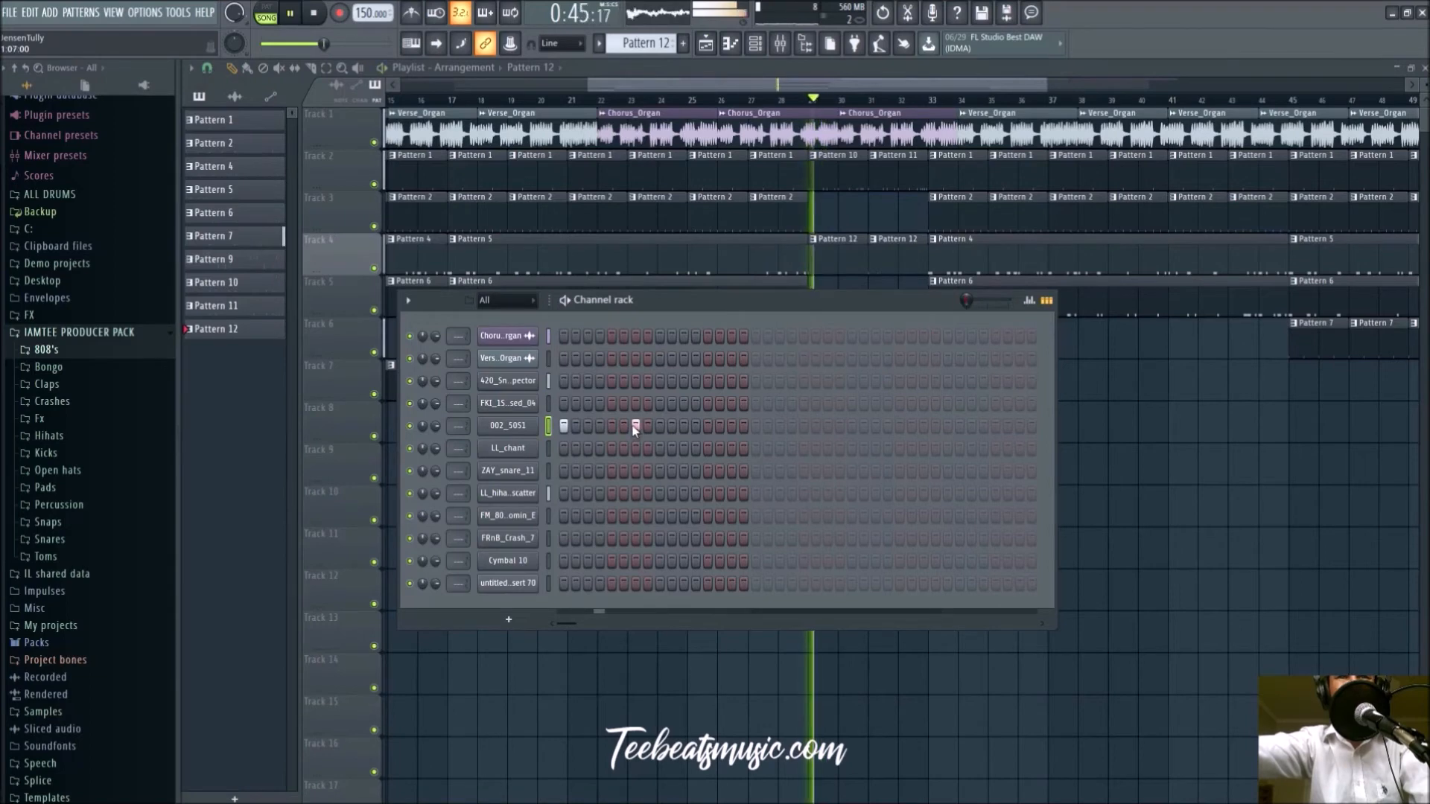
left_click(684, 426)
left_click(731, 426)
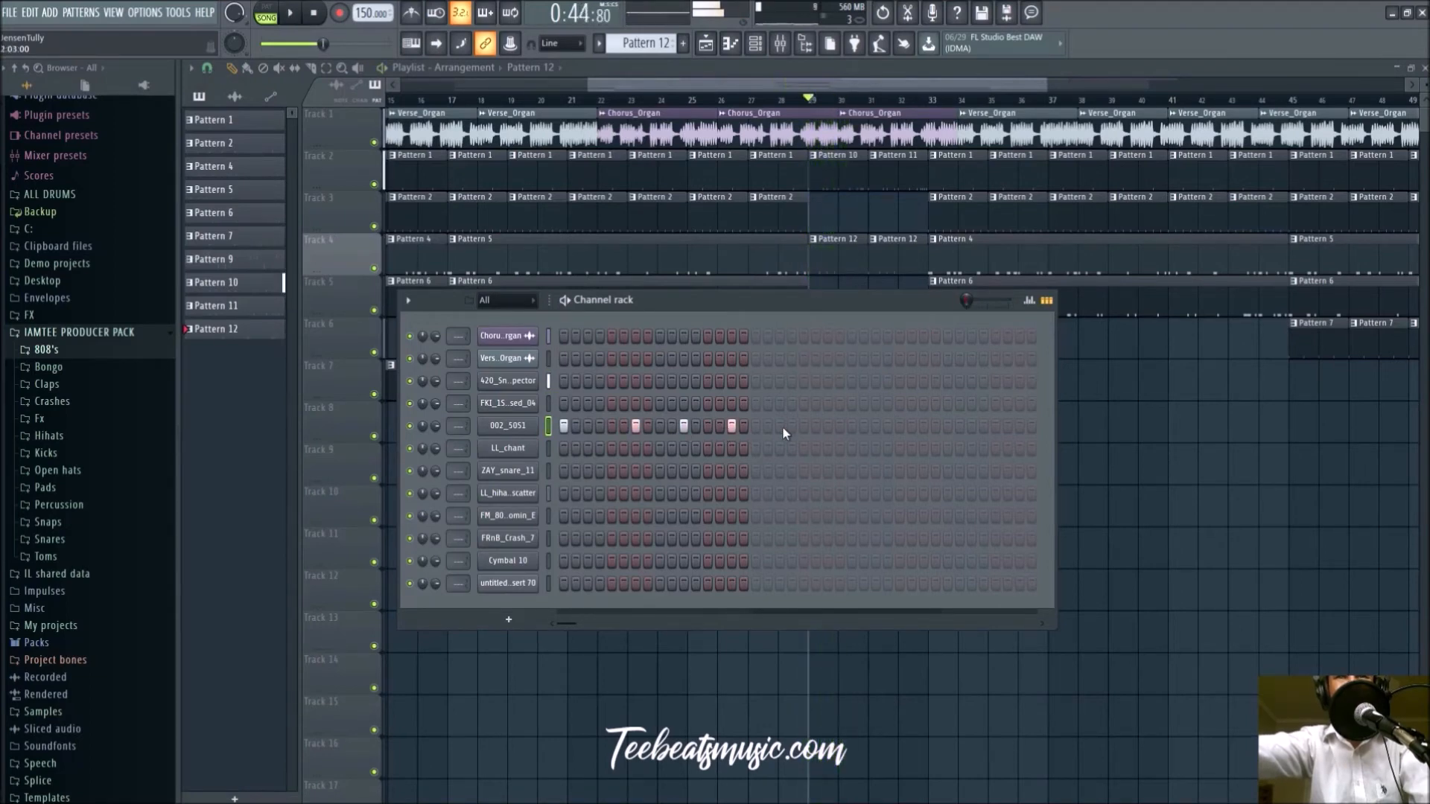
left_click(684, 426)
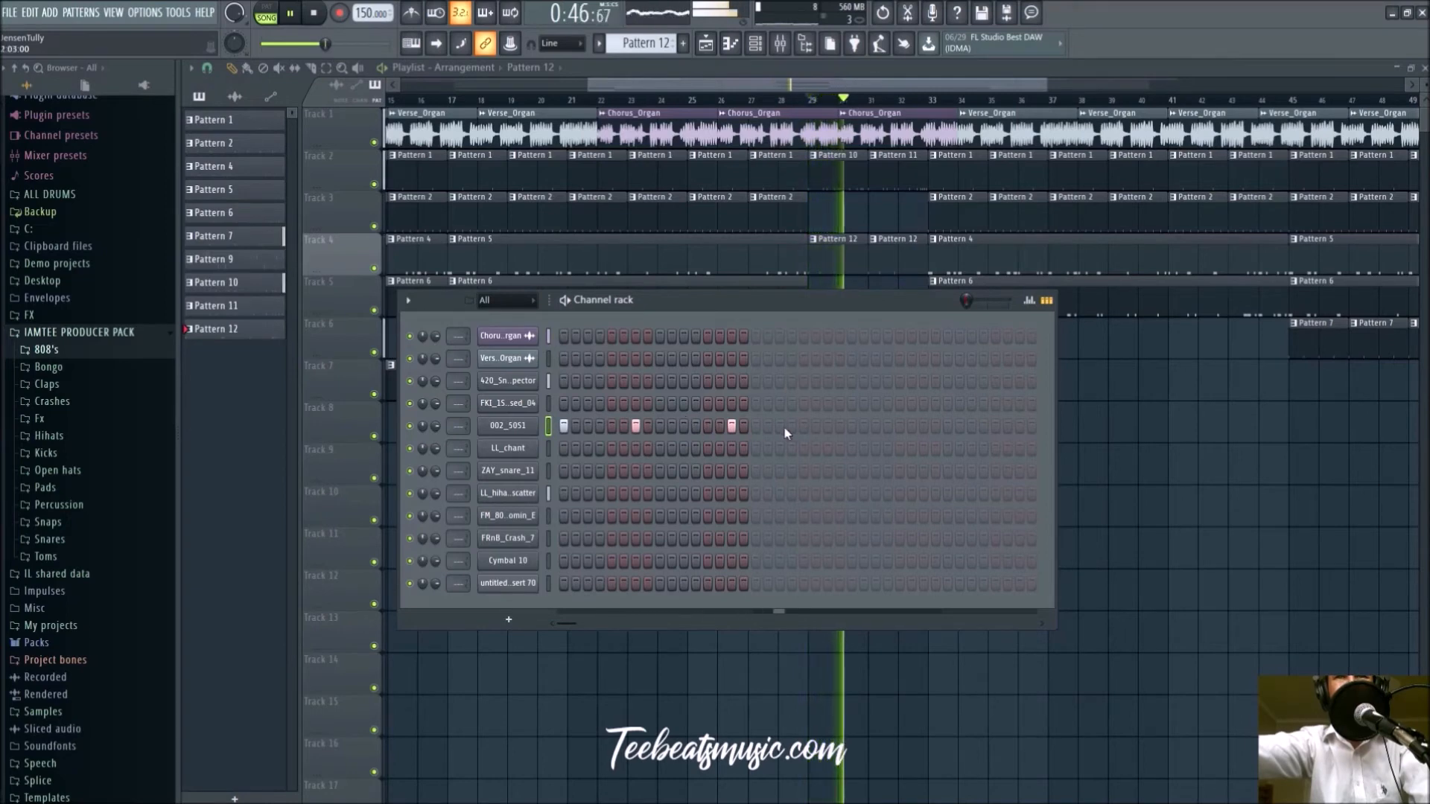
Extend Pattern 12 with 002_50S1 hits on steps 23 and 31 and check the result in playback
left_click(769, 426)
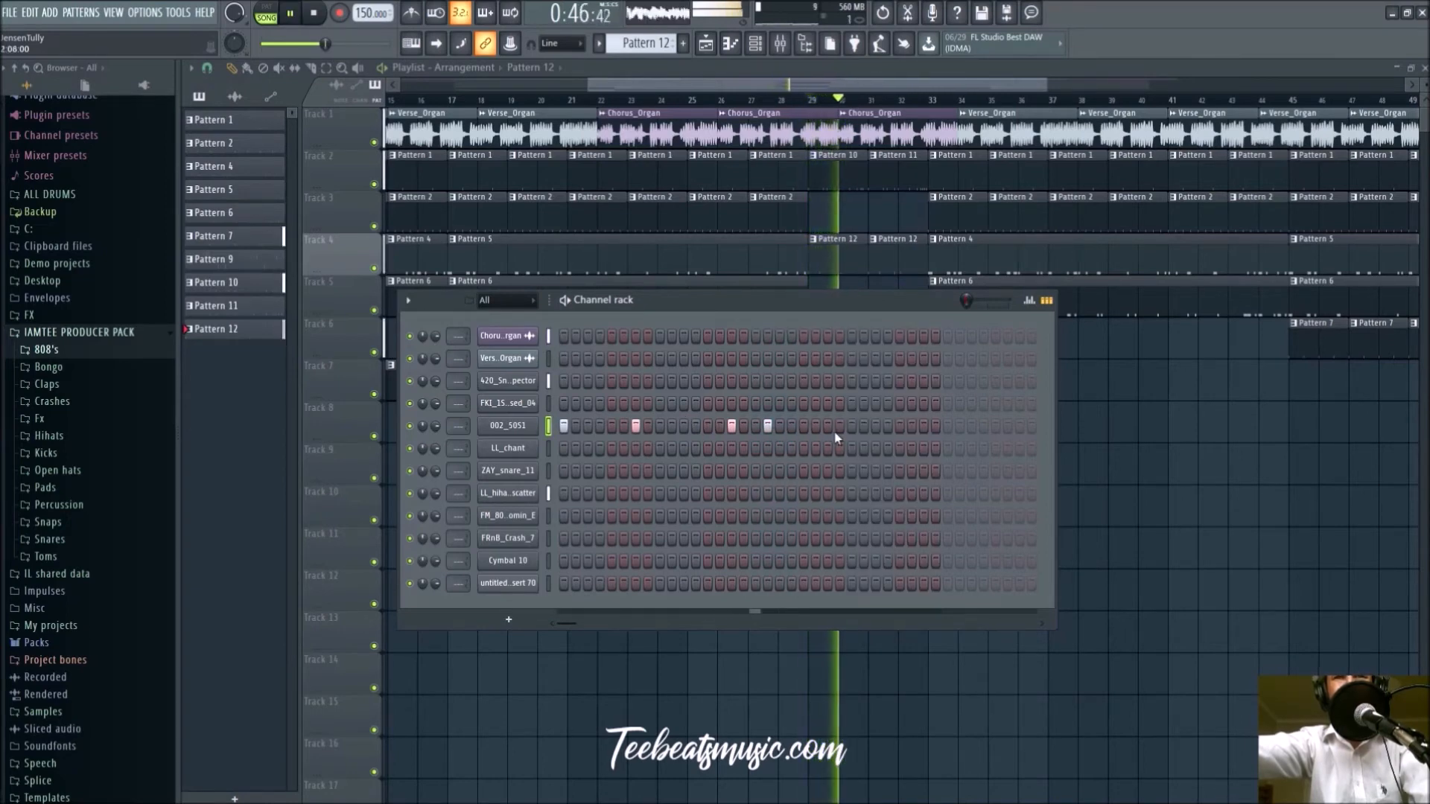
right_click(769, 427)
left_click(780, 426)
left_click(828, 426)
key("space")
key("space")
right_click(780, 426)
left_click(923, 426)
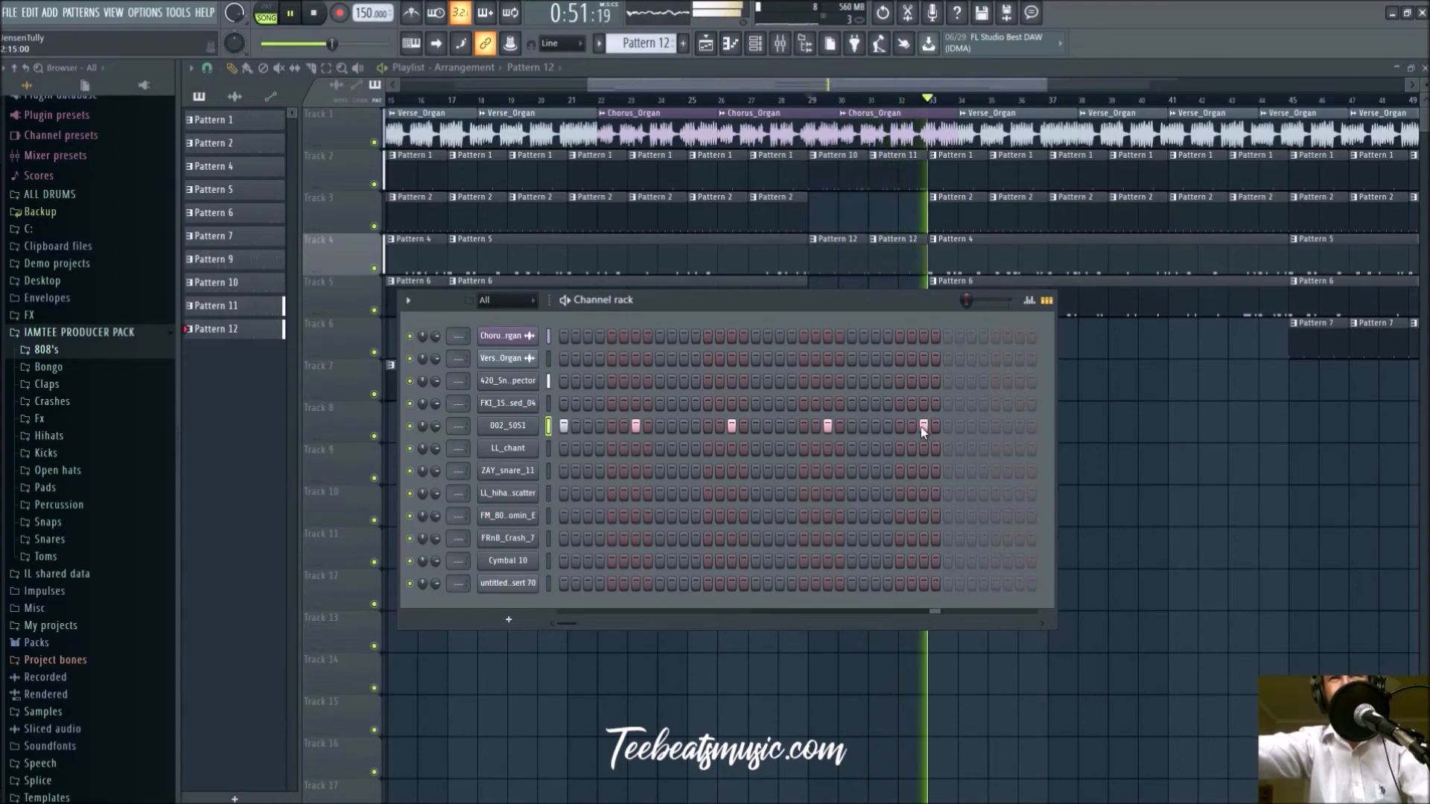
key("F6")
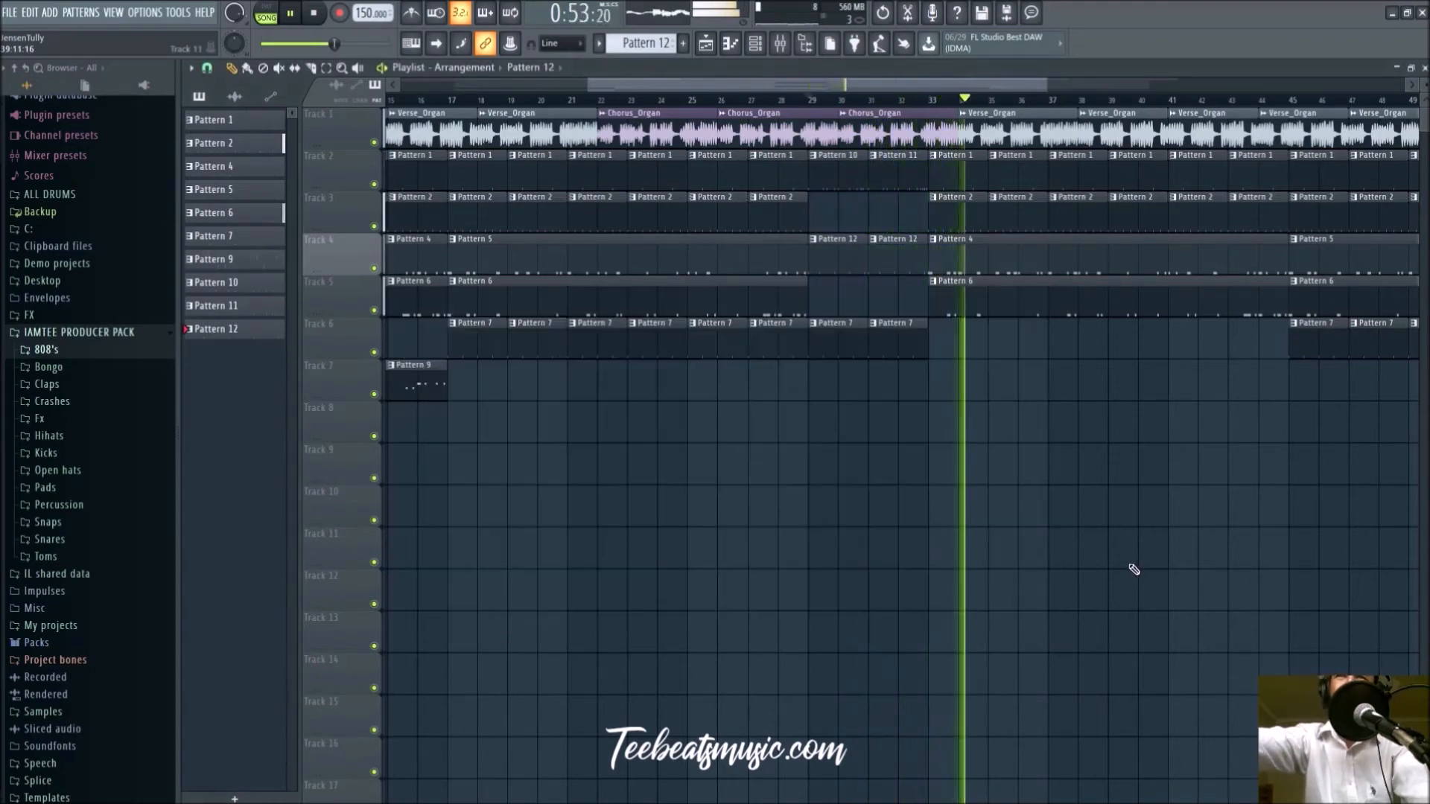
scroll(1050, 630, "down", 5)
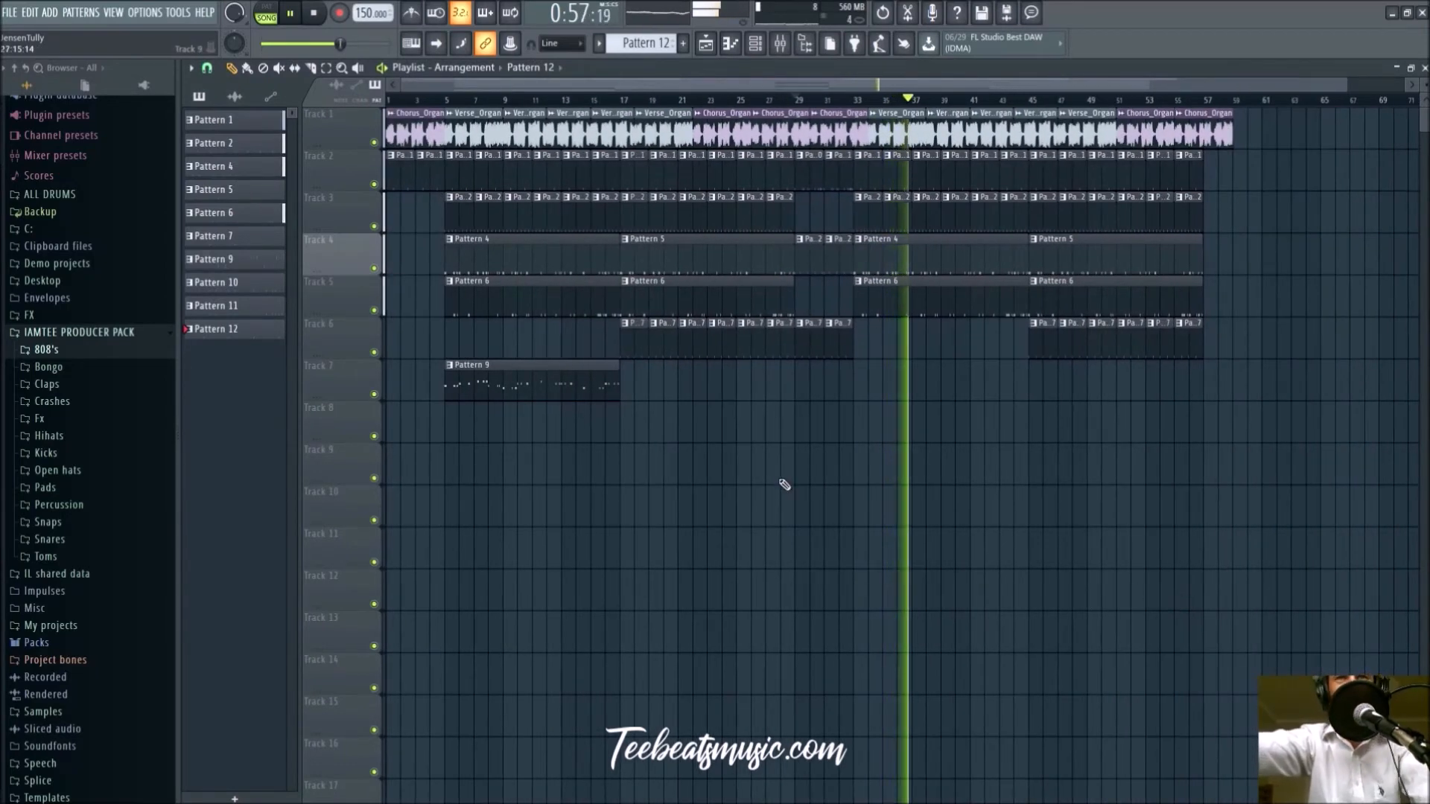
key("space")
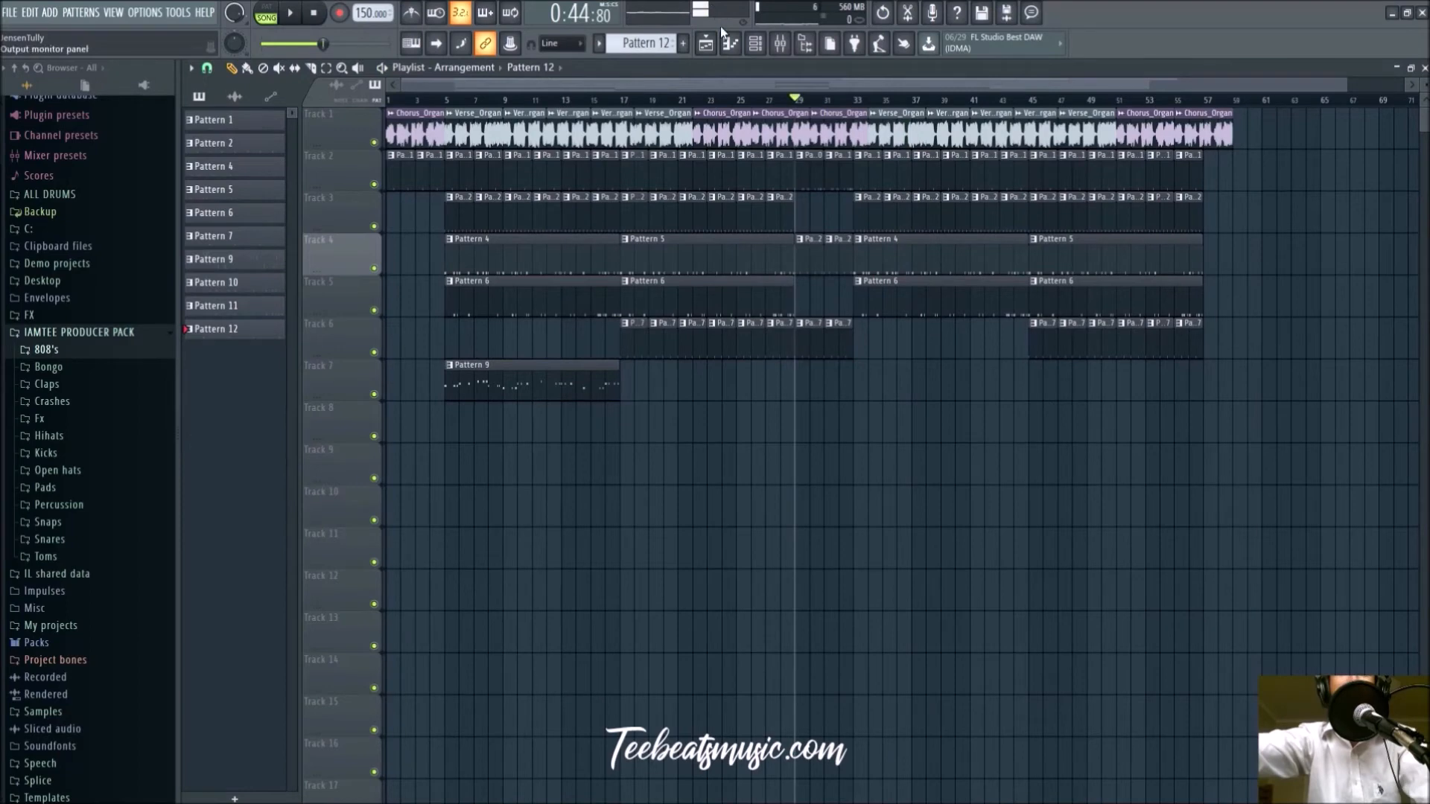
Start a new empty Pattern 13 and audition the Cymbal 10 sample
scroll(662, 43, "up", 1)
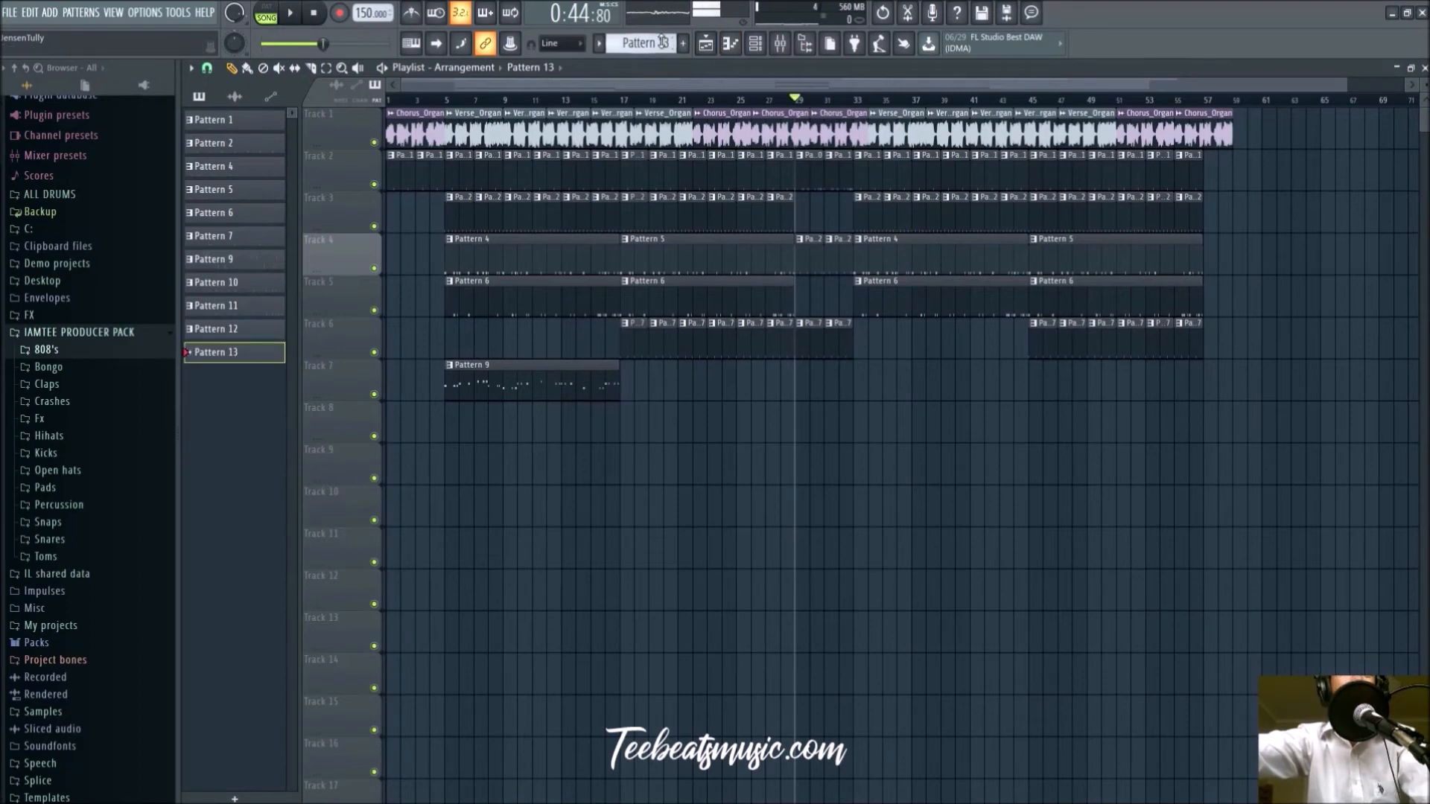
left_click(755, 43)
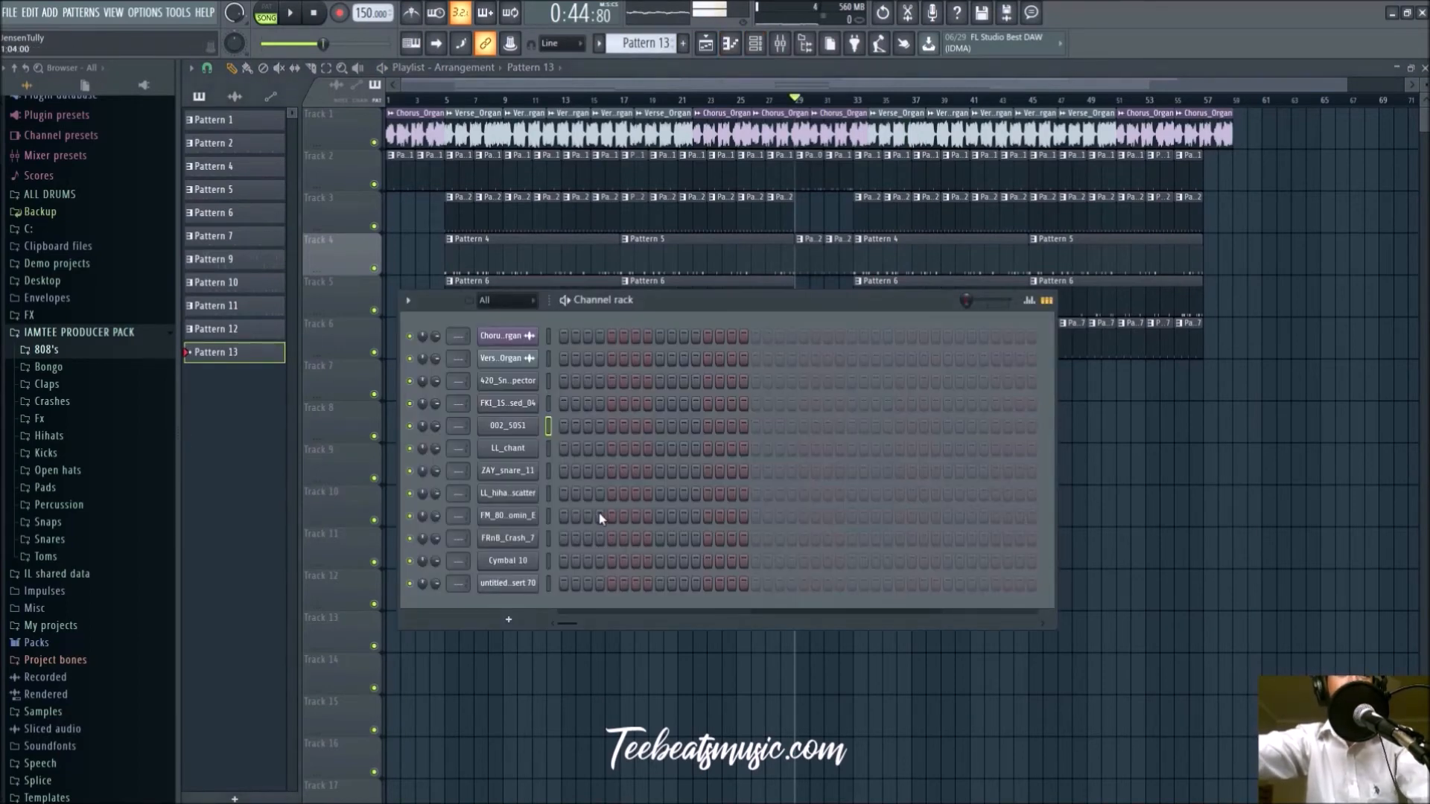
left_click(526, 563)
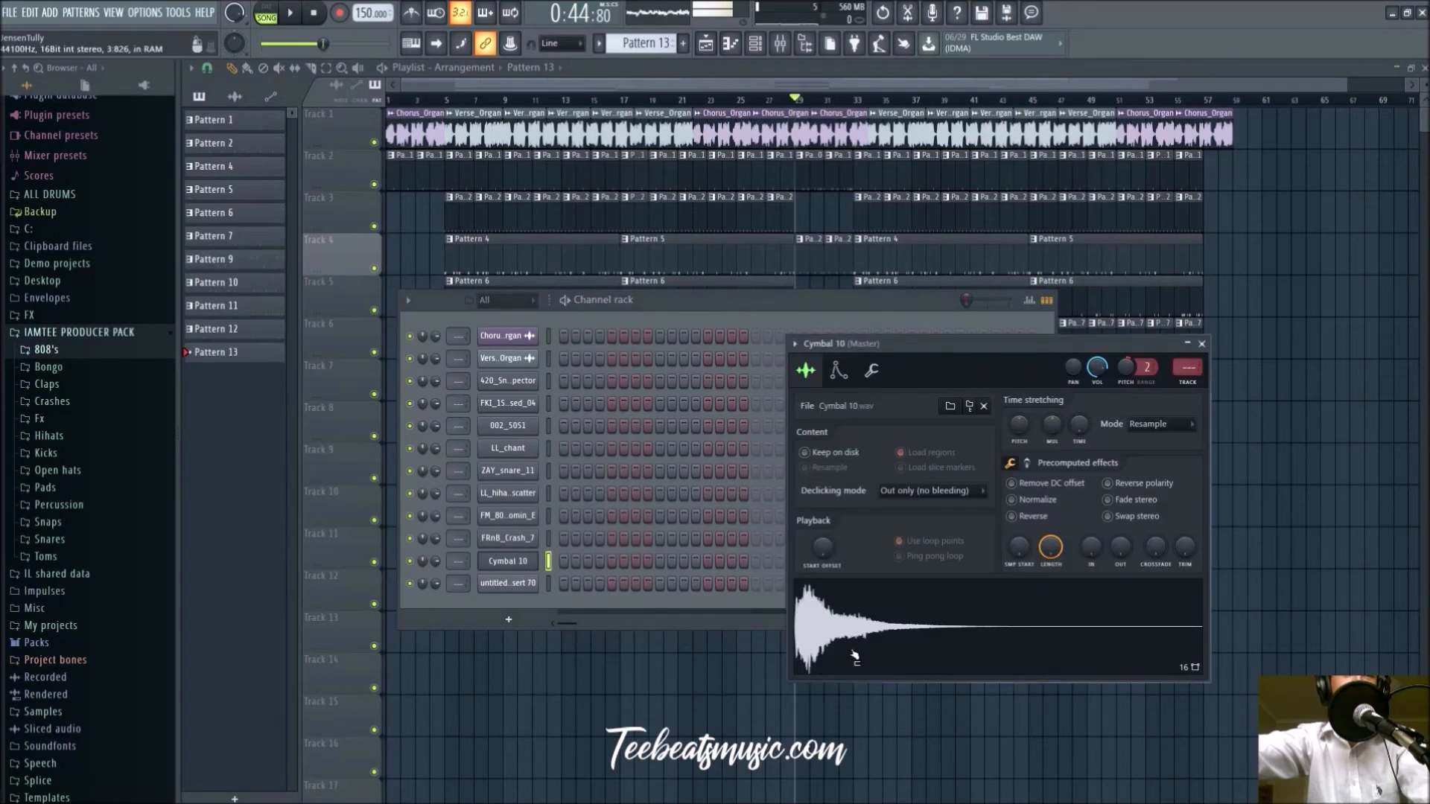
left_click(1201, 343)
Select all clips of the arrangement and duplicate them behind the existing section, starting at bar 59
mouse_move(1279, 583)
left_mouse_down()
mouse_move(406, 127)
mouse_move(1254, 153)
mouse_move(1226, 106)
left_mouse_up()
left_click(1049, 381, "ctrl")
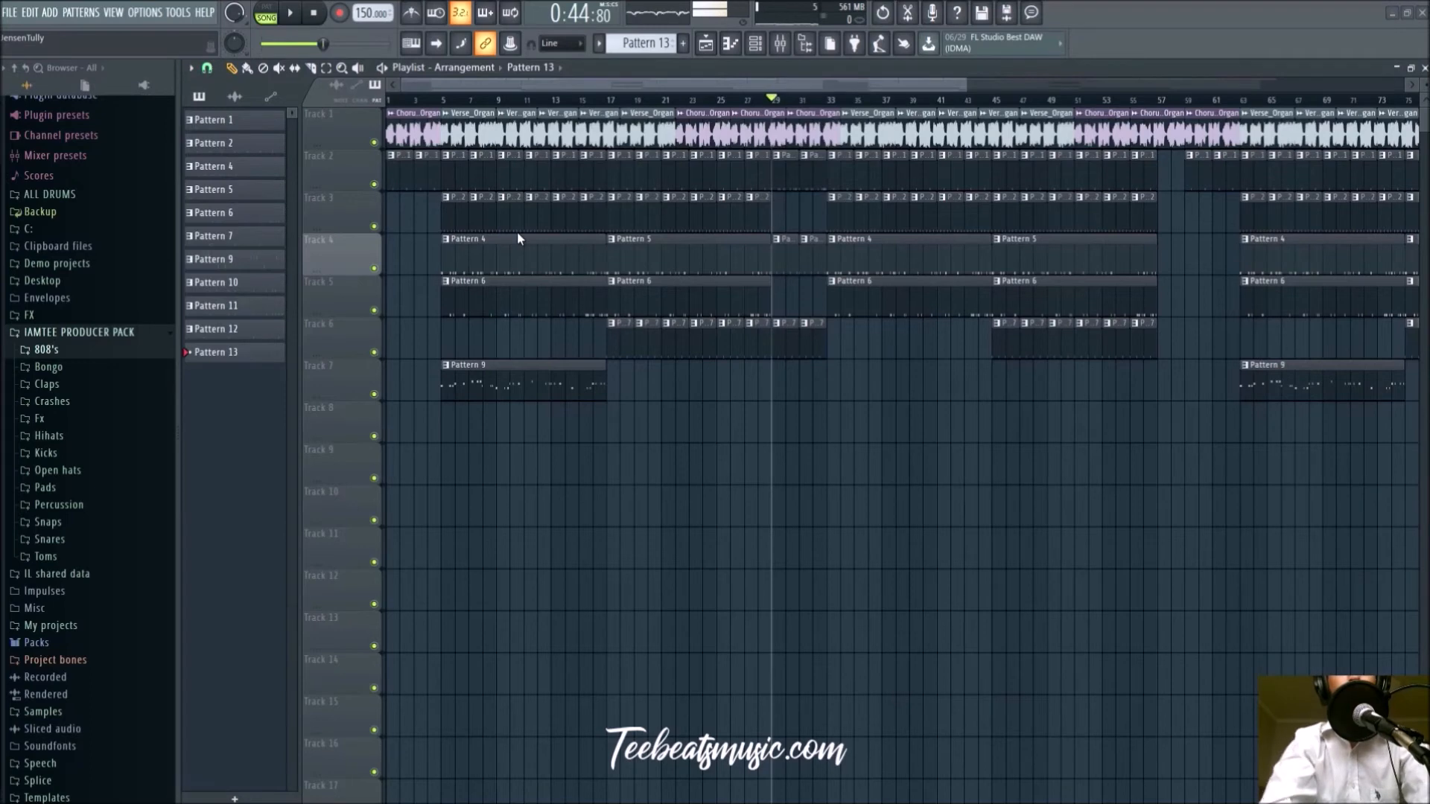
Add an intro time marker at bar 1 and verse markers at bars 9 and 33
key("ctrl+t")
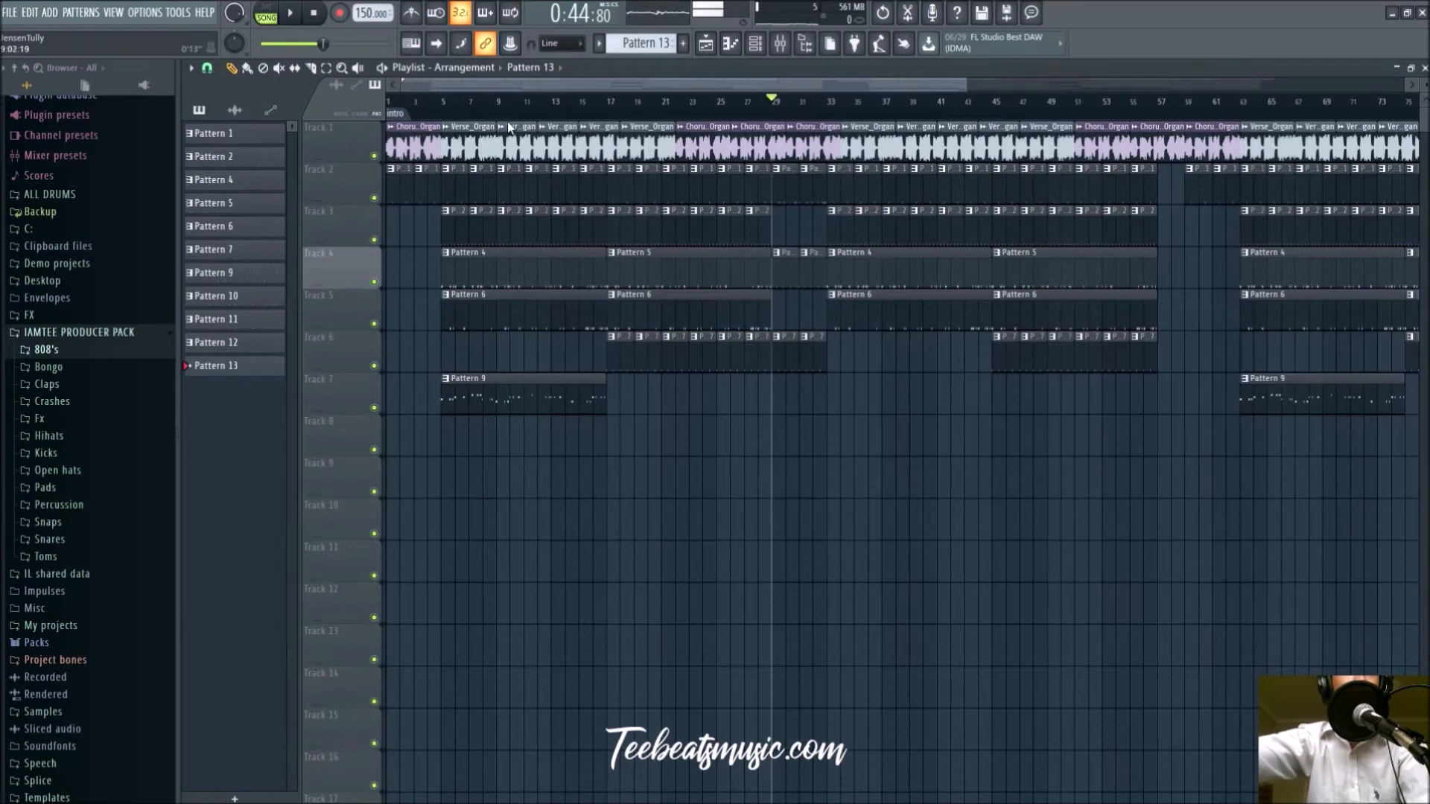
key("Return")
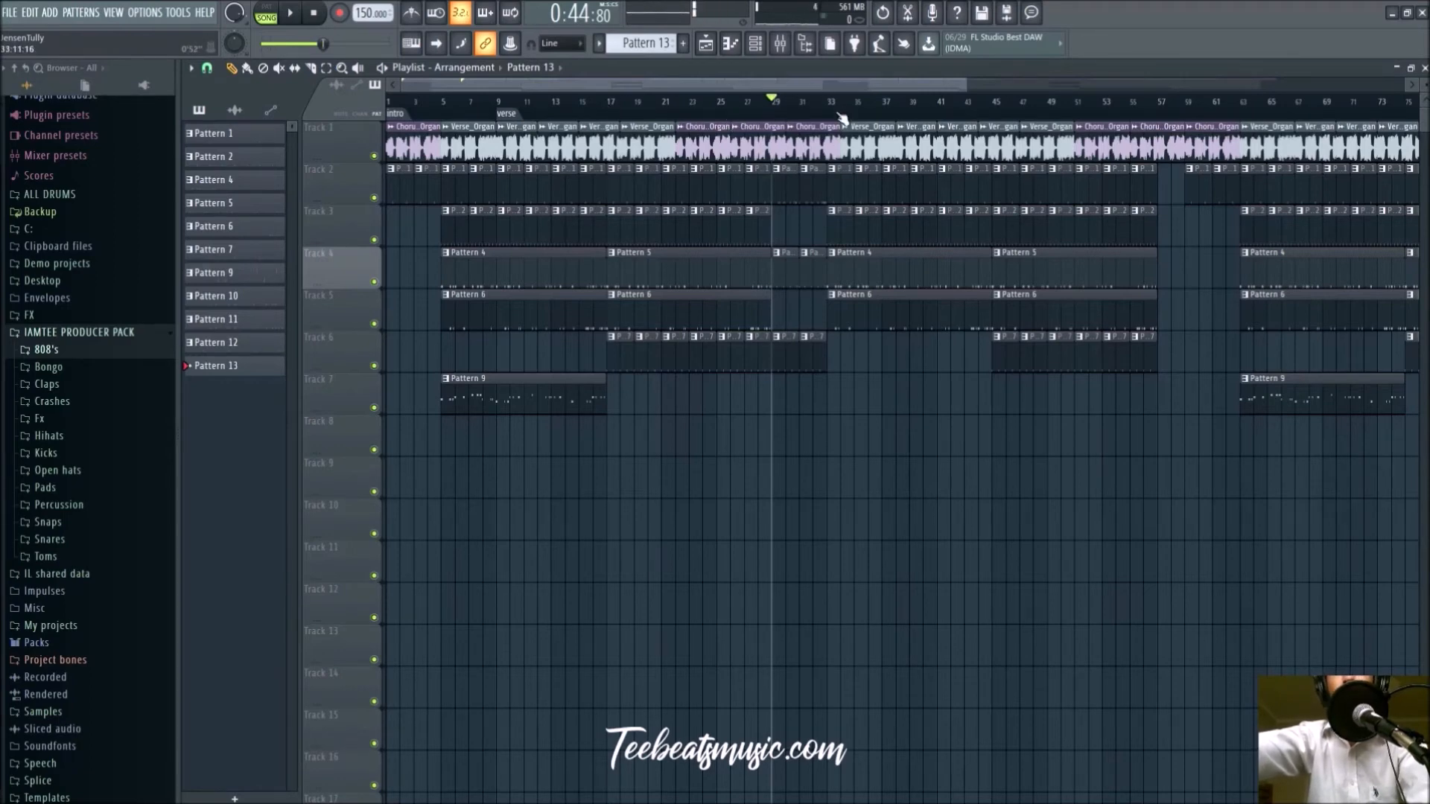
scroll(834, 123, "up", 5)
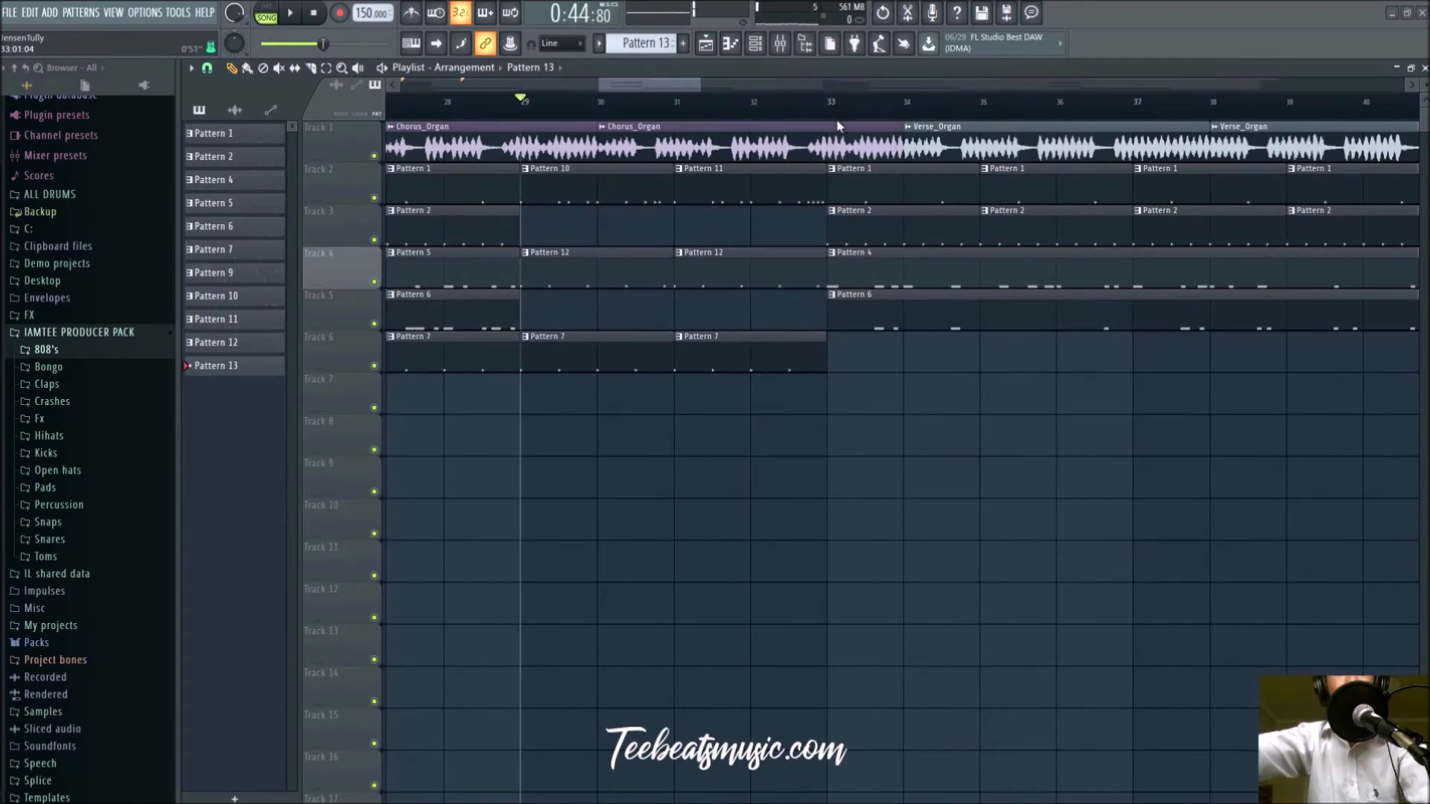
key("Return")
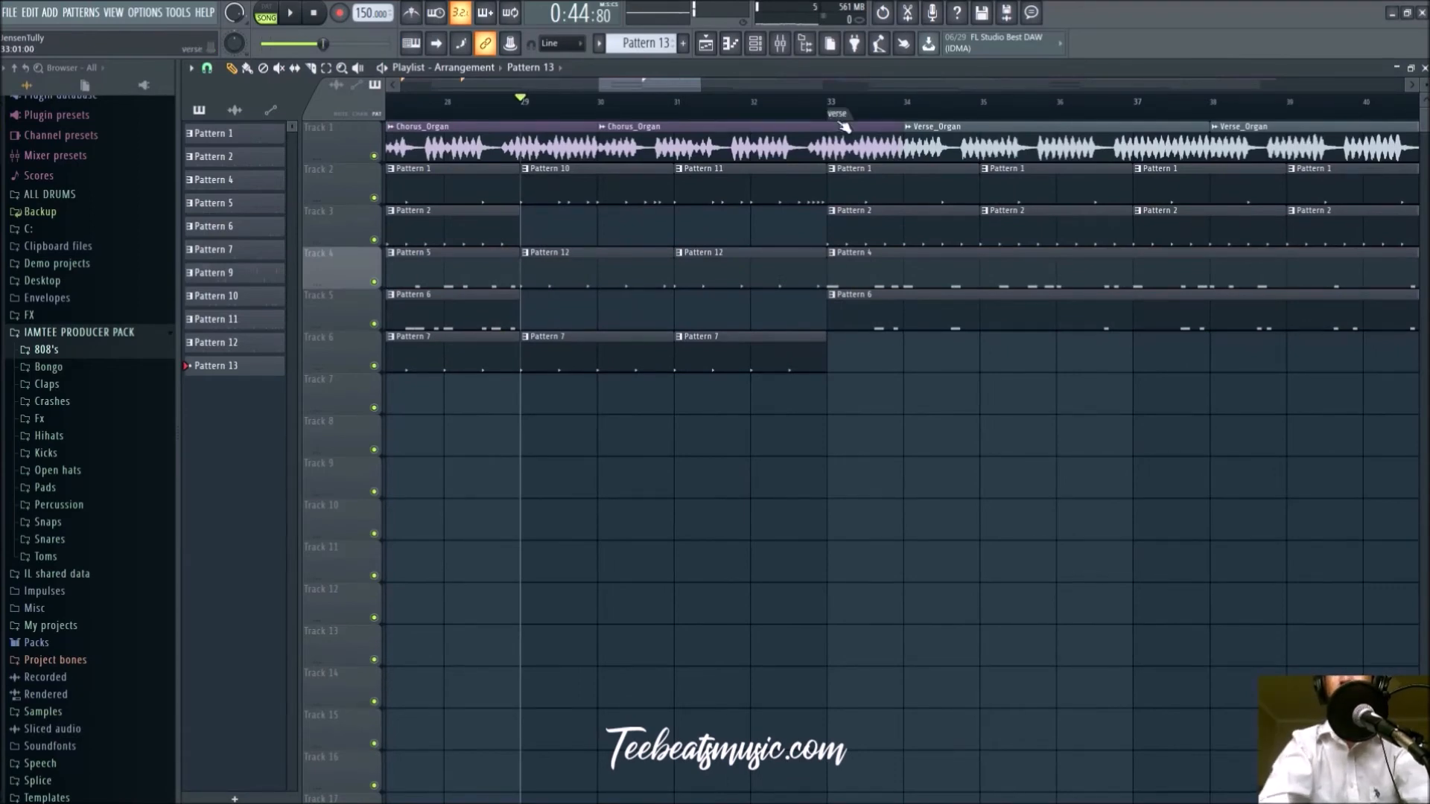
Rename the bar 33 marker to chorus and move it to bar 41
scroll(824, 456, "down", 10)
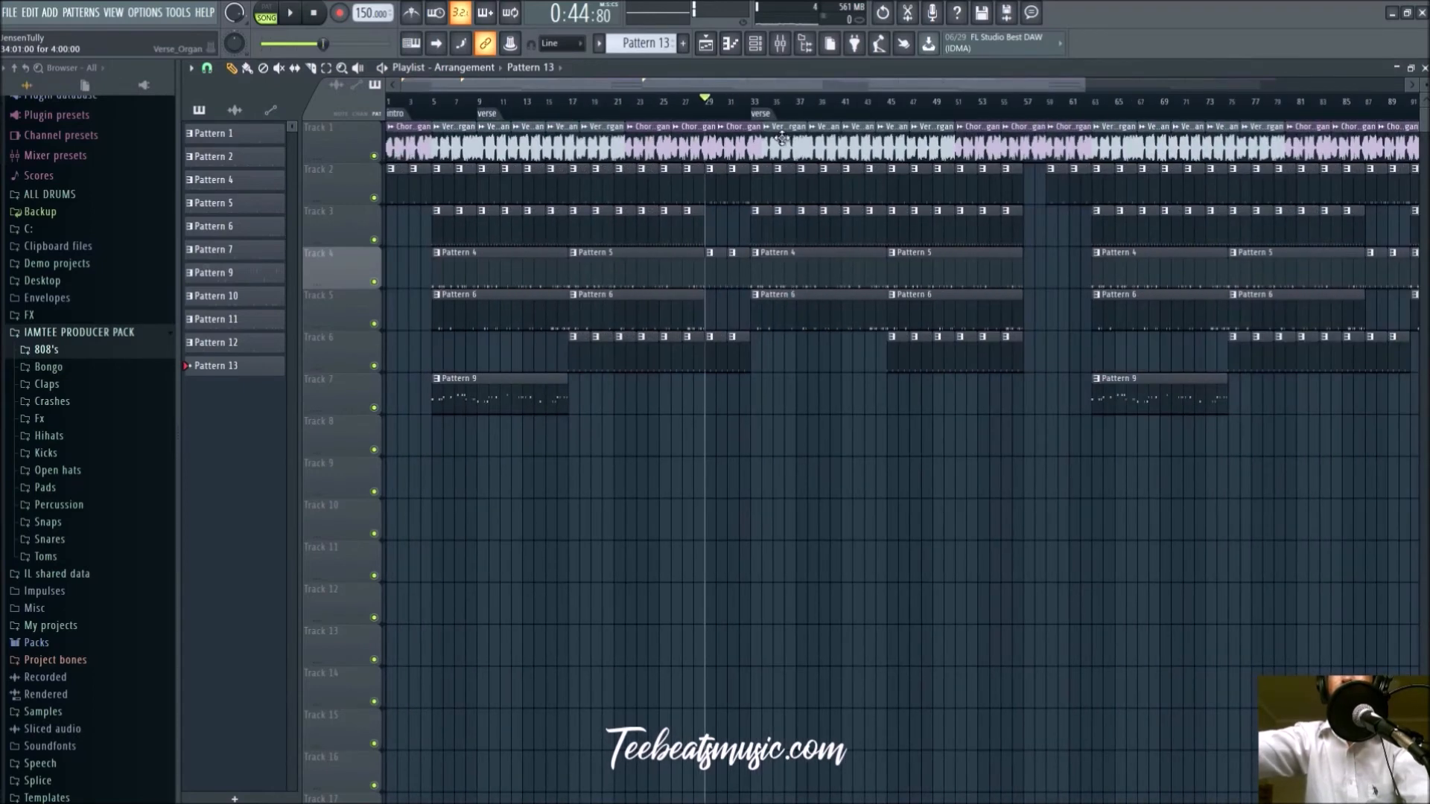
left_click(785, 192)
type("chorus")
key("Return")
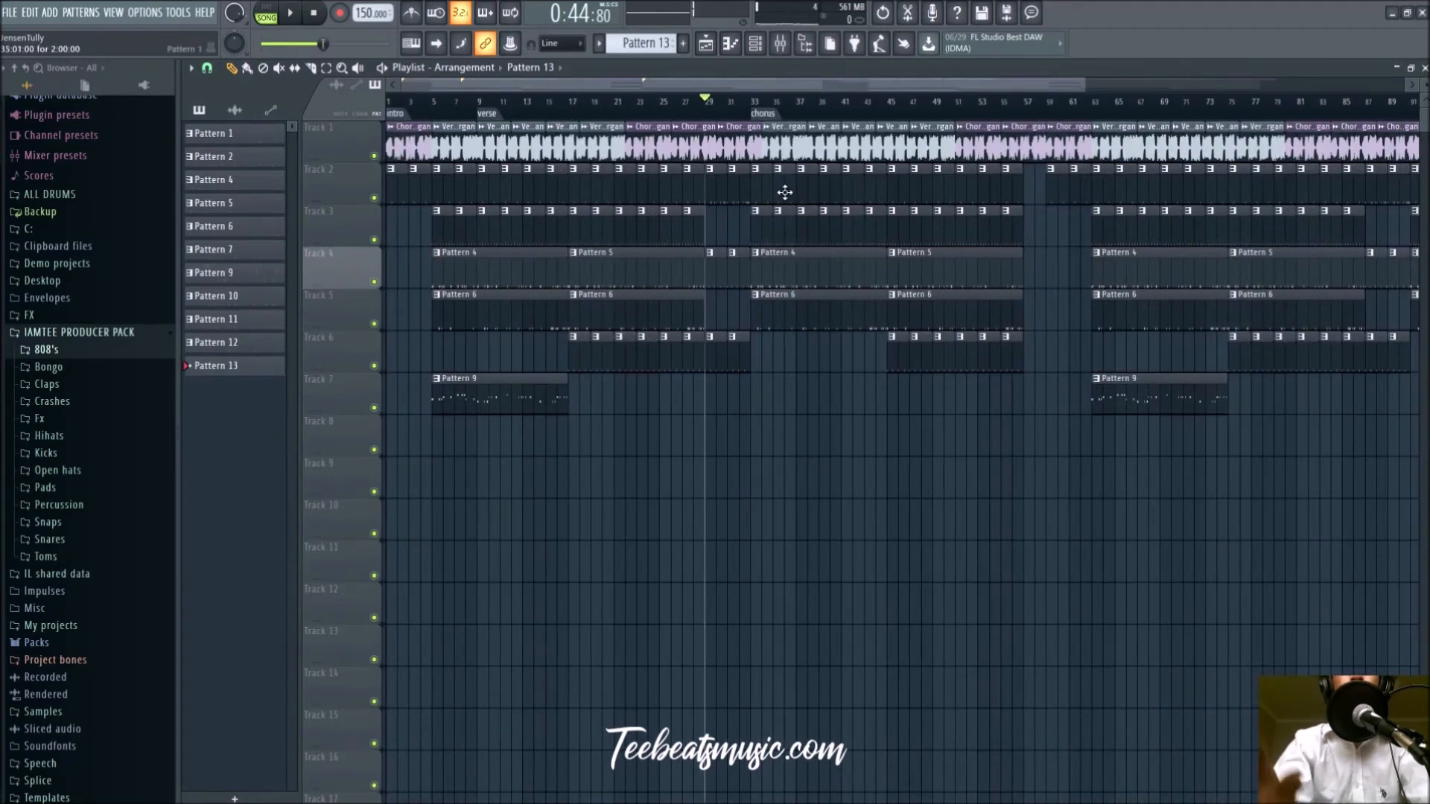
scroll(568, 176, "down", 3)
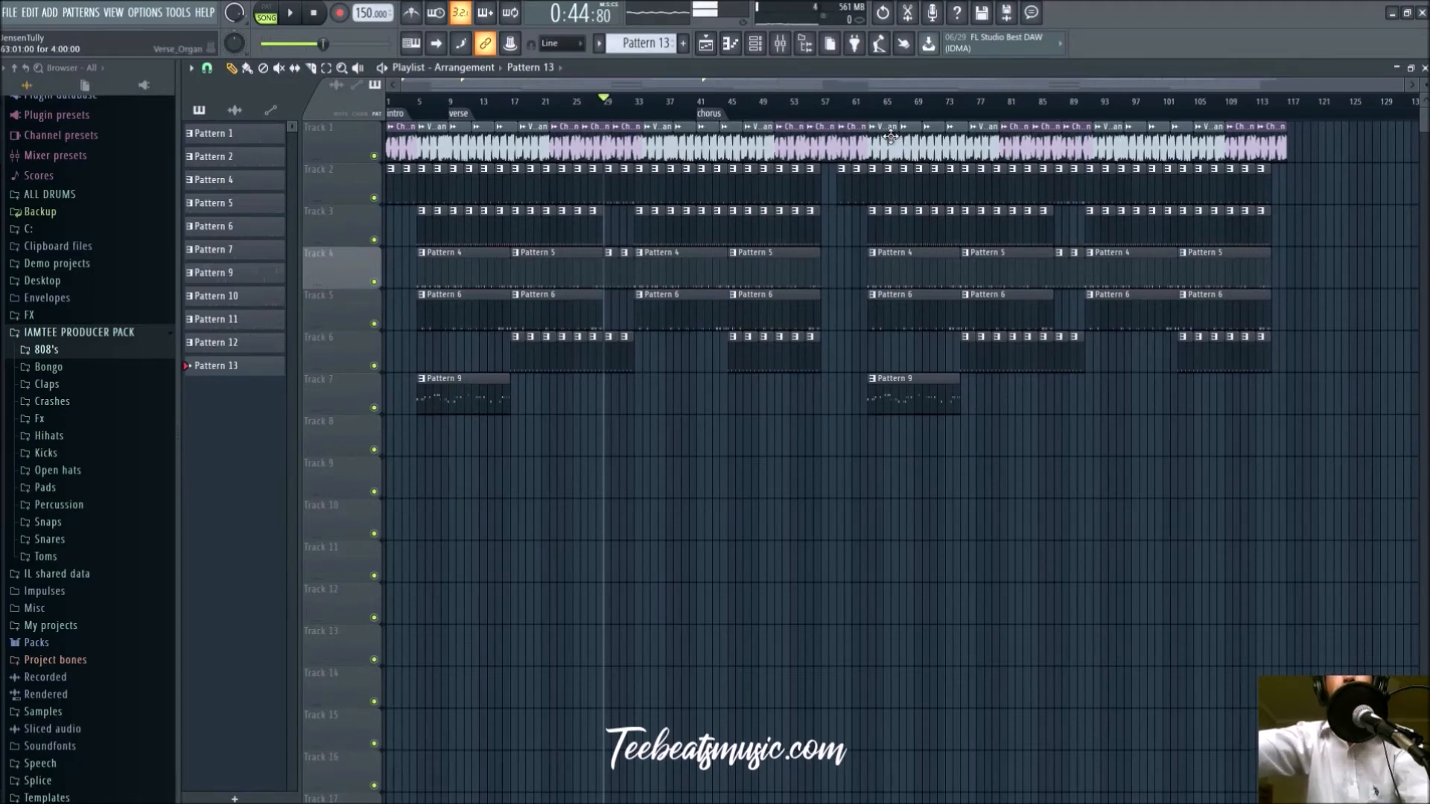
Try replacing the Verse_Organ clips near the chorus marker on Track 1 with Chorus_Organ clips, and undo those clip edits
scroll(890, 137, "up", 2)
right_click(743, 149)
right_click(706, 151)
right_click(681, 152)
left_click_drag(699, 151, 742, 149)
right_click(742, 149)
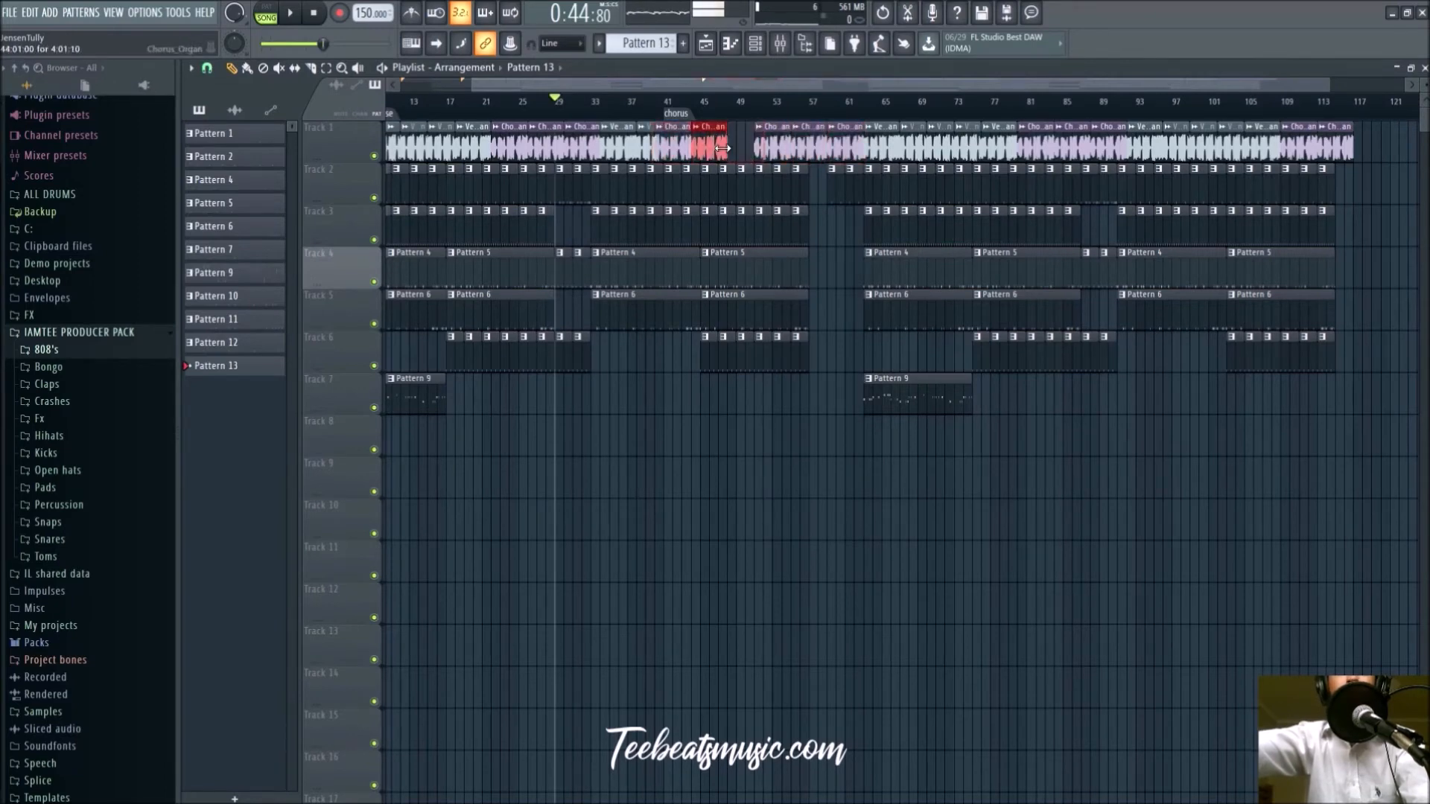
key("ctrl+alt+z")
key("ctrl+alt+z")
key("ctrl+alt+z")
key("ctrl+alt+z")
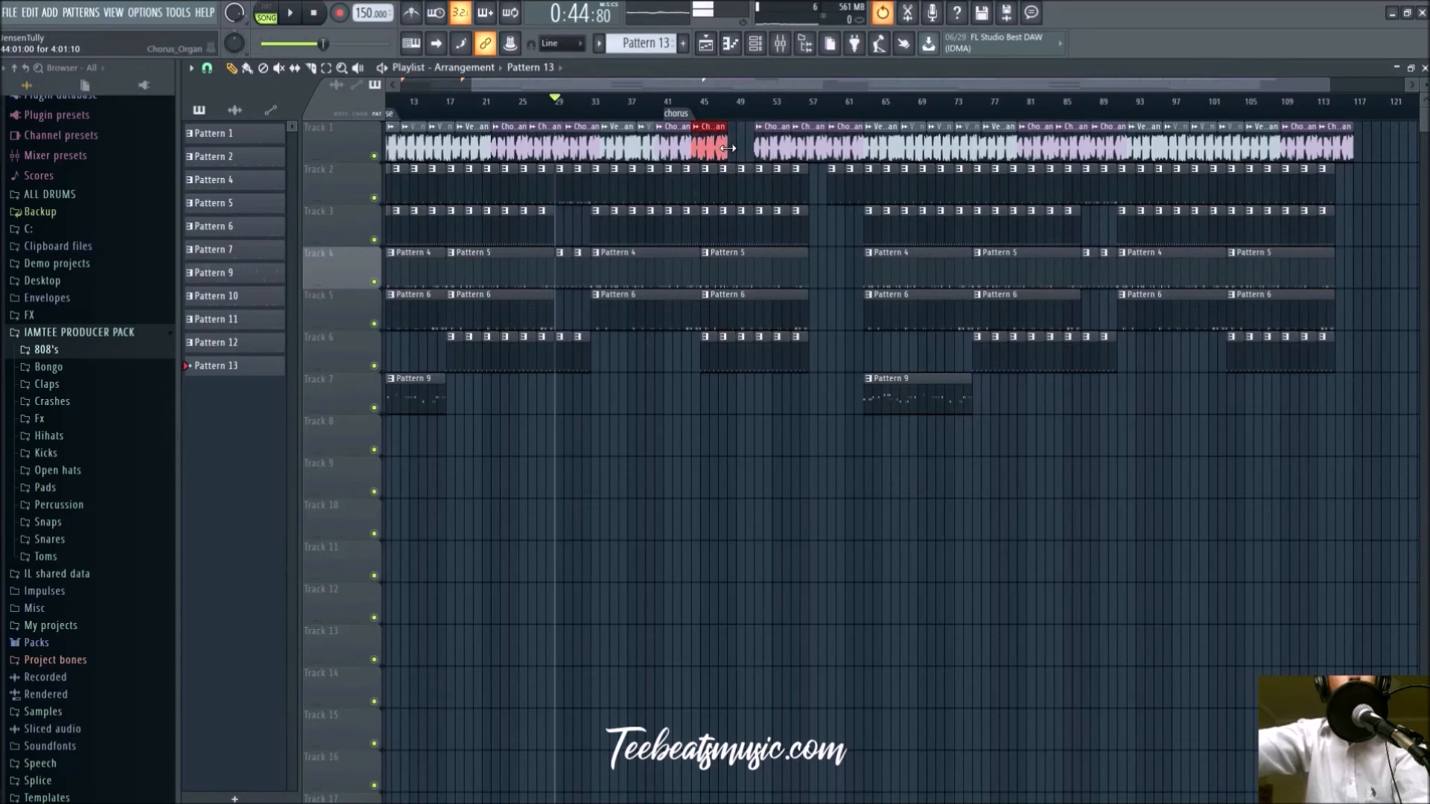
key("ctrl+alt+z")
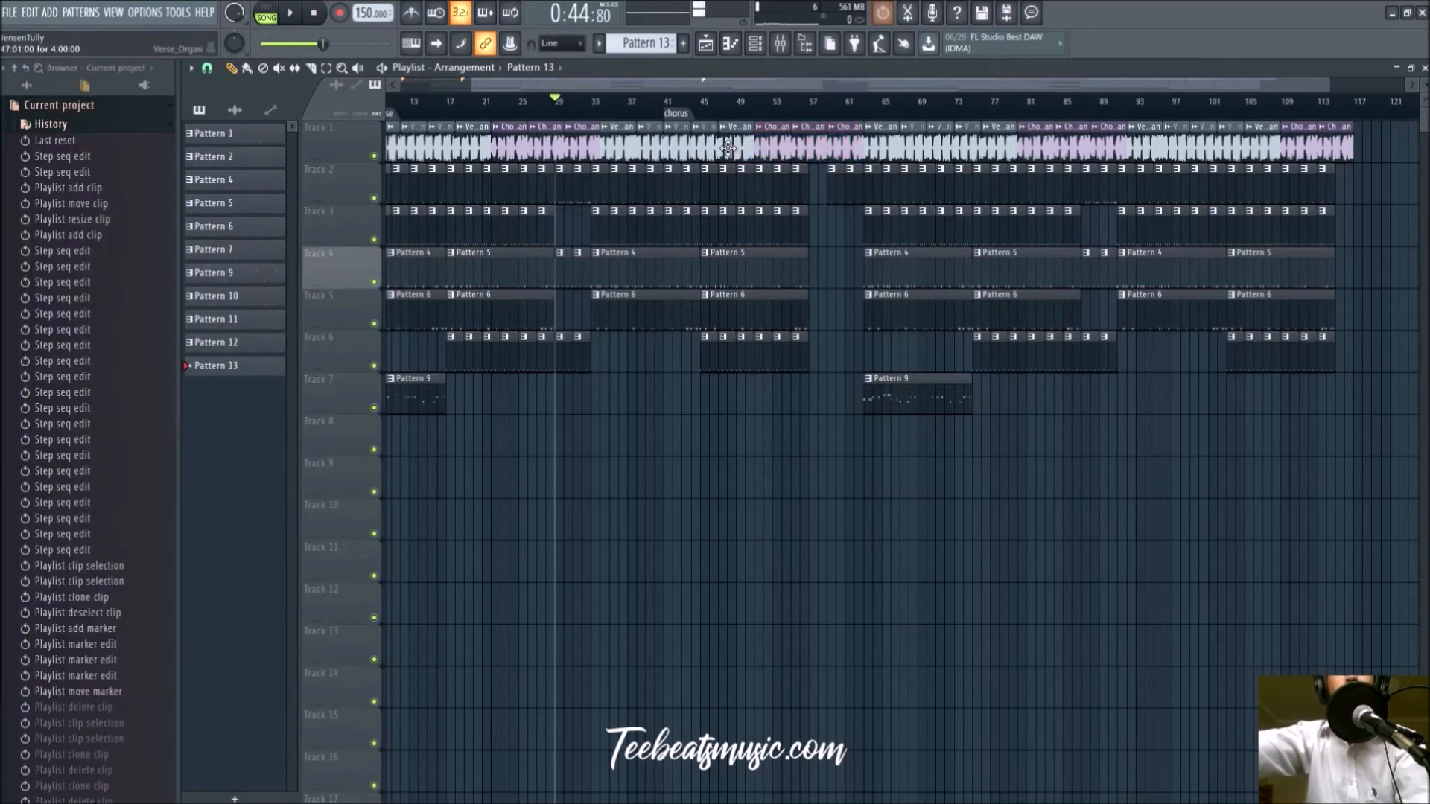
Play the full arrangement from bar 1
scroll(831, 417, "down", 2)
left_click_drag(449, 101, 387, 102)
key("space")
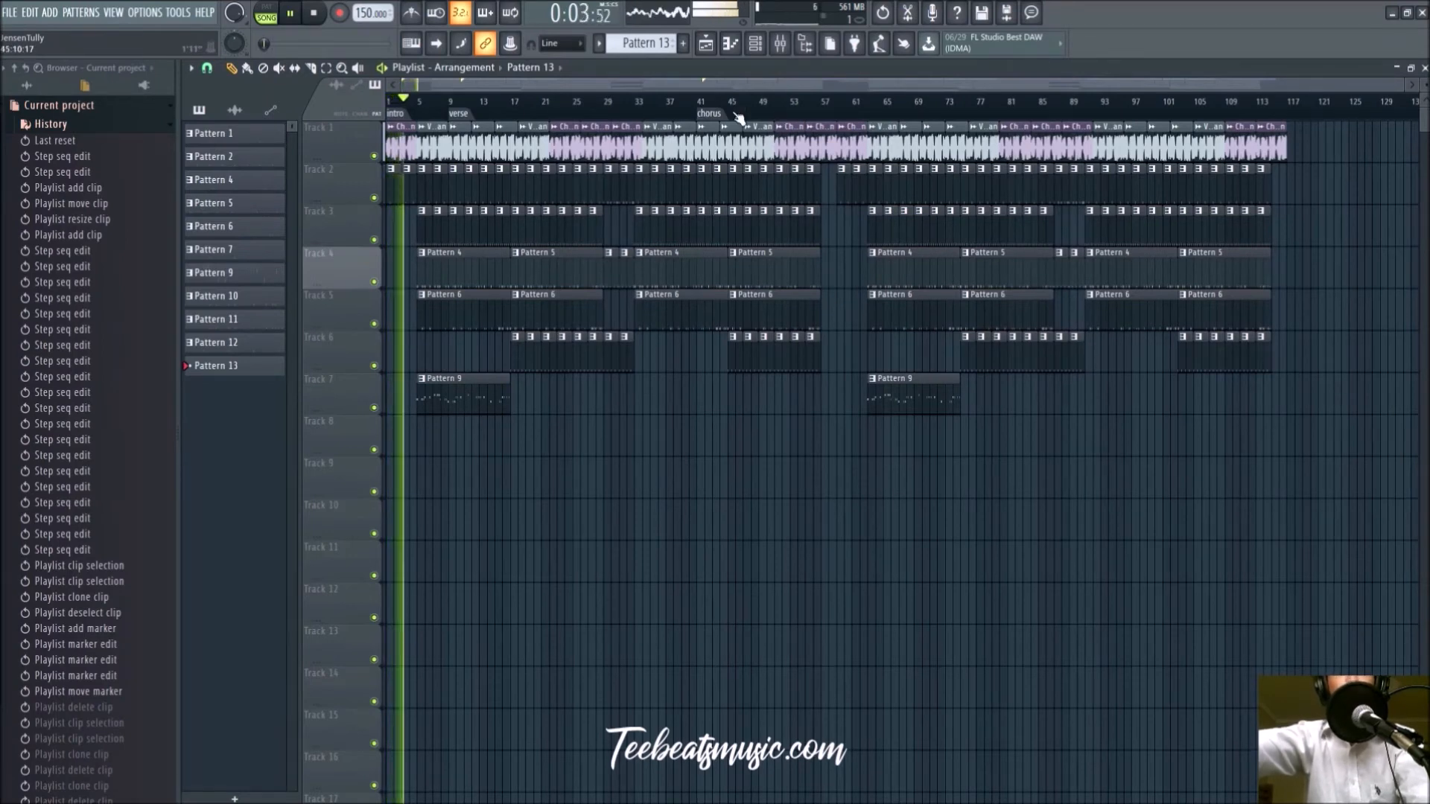
Add a second verse marker and align it to bar 57
left_click(834, 116)
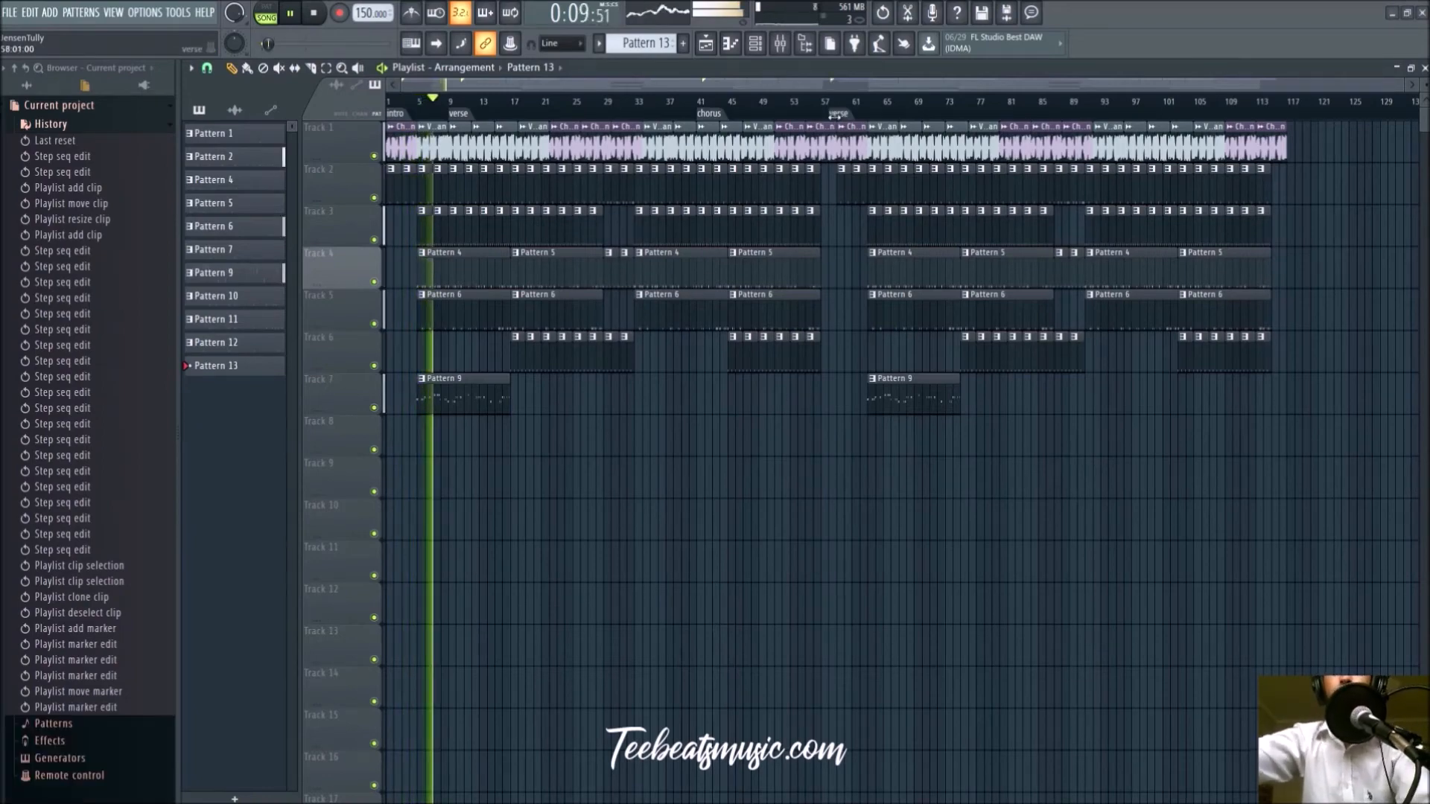
scroll(838, 115, "up", 4)
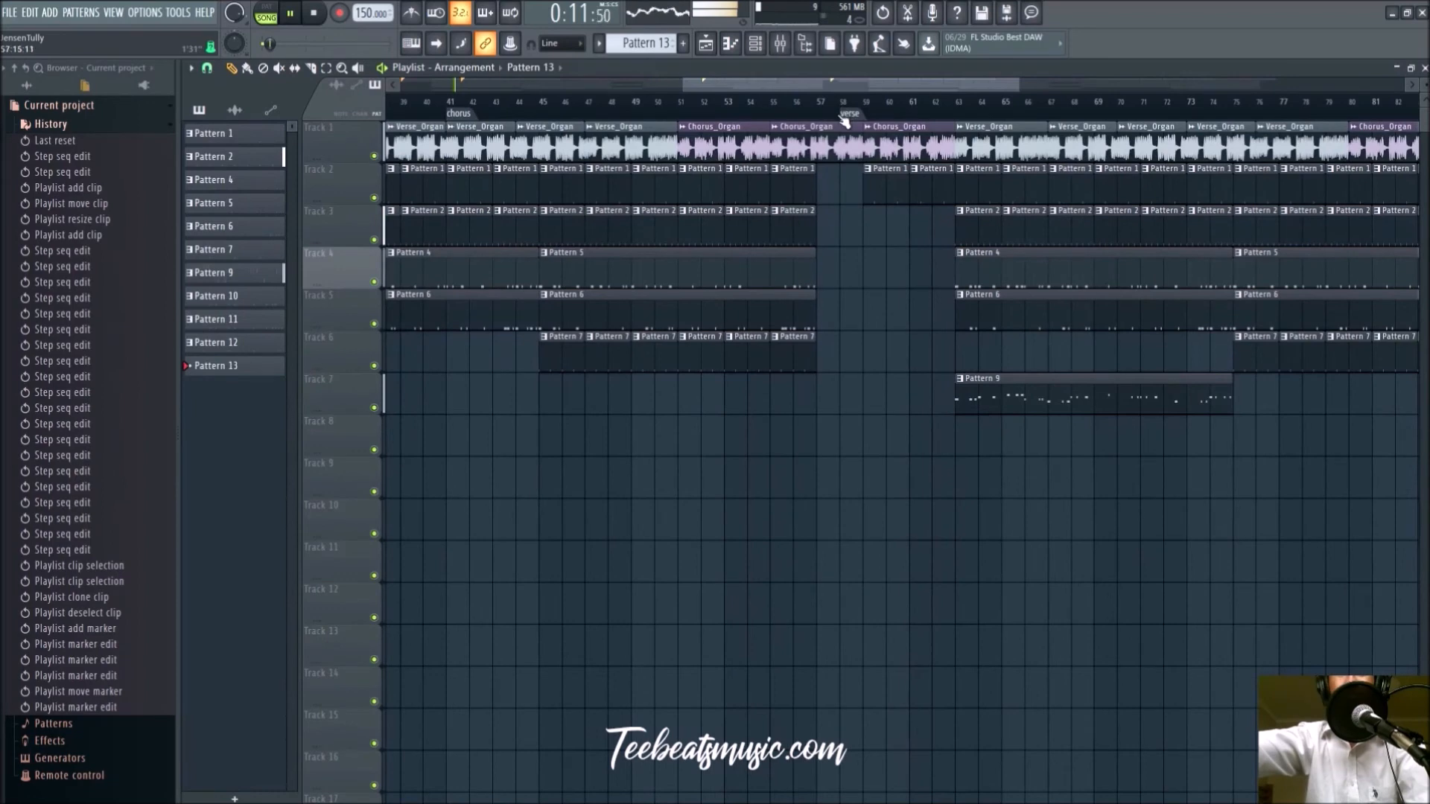
left_click_drag(848, 113, 825, 114)
scroll(868, 176, "down", 4)
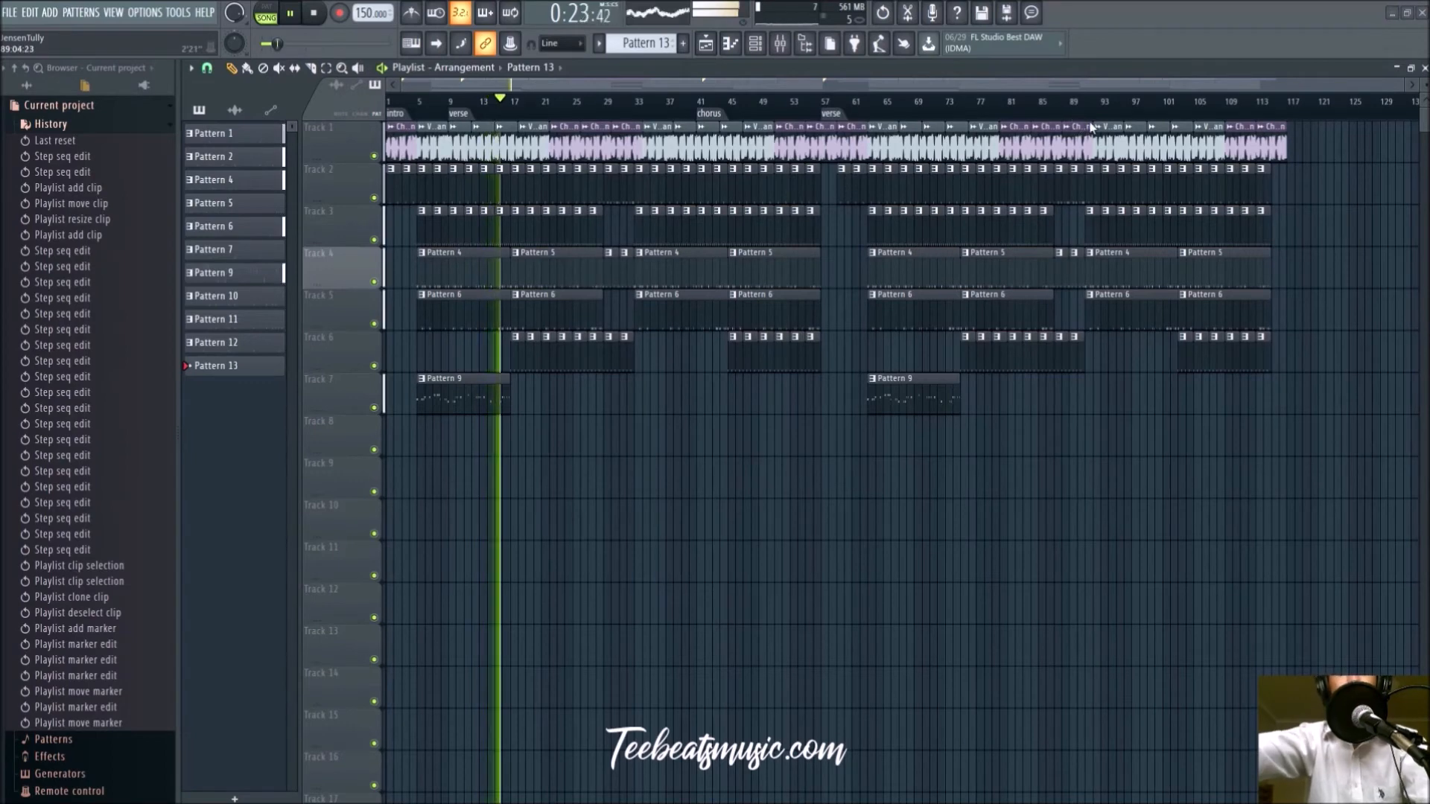
Add chorus markers at bars 89 and 105
type("vchorus")
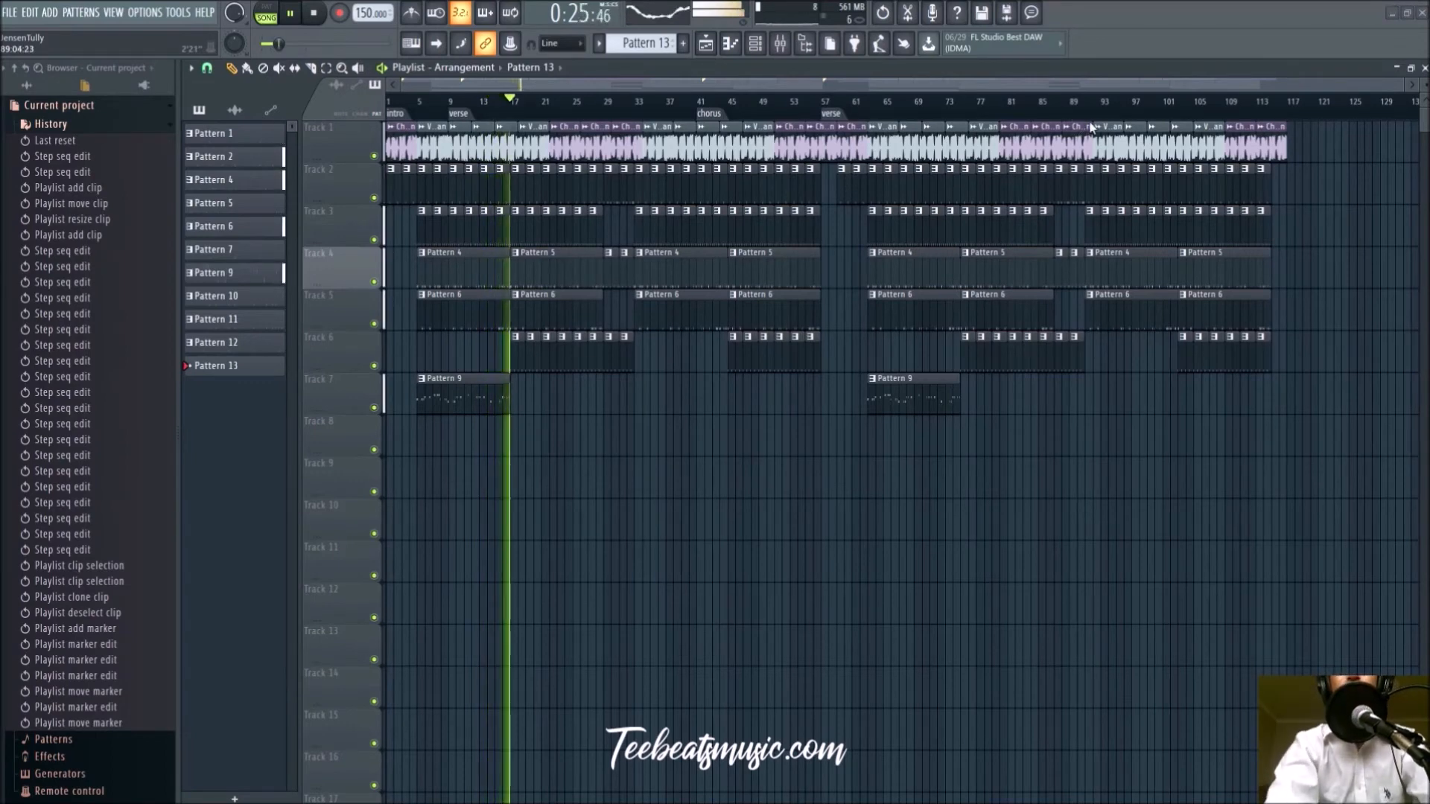
key("Return")
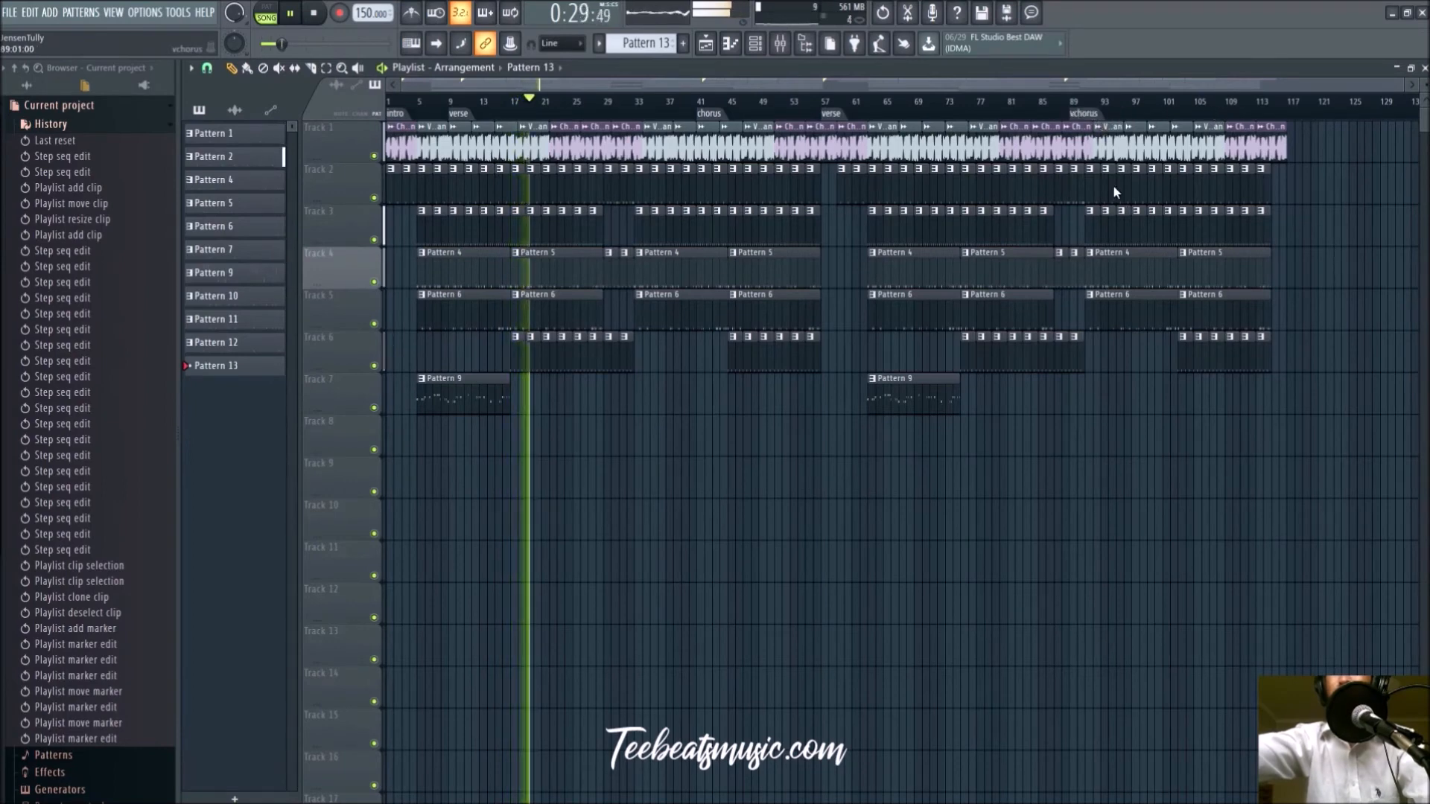
left_click(1083, 129)
type("chorus")
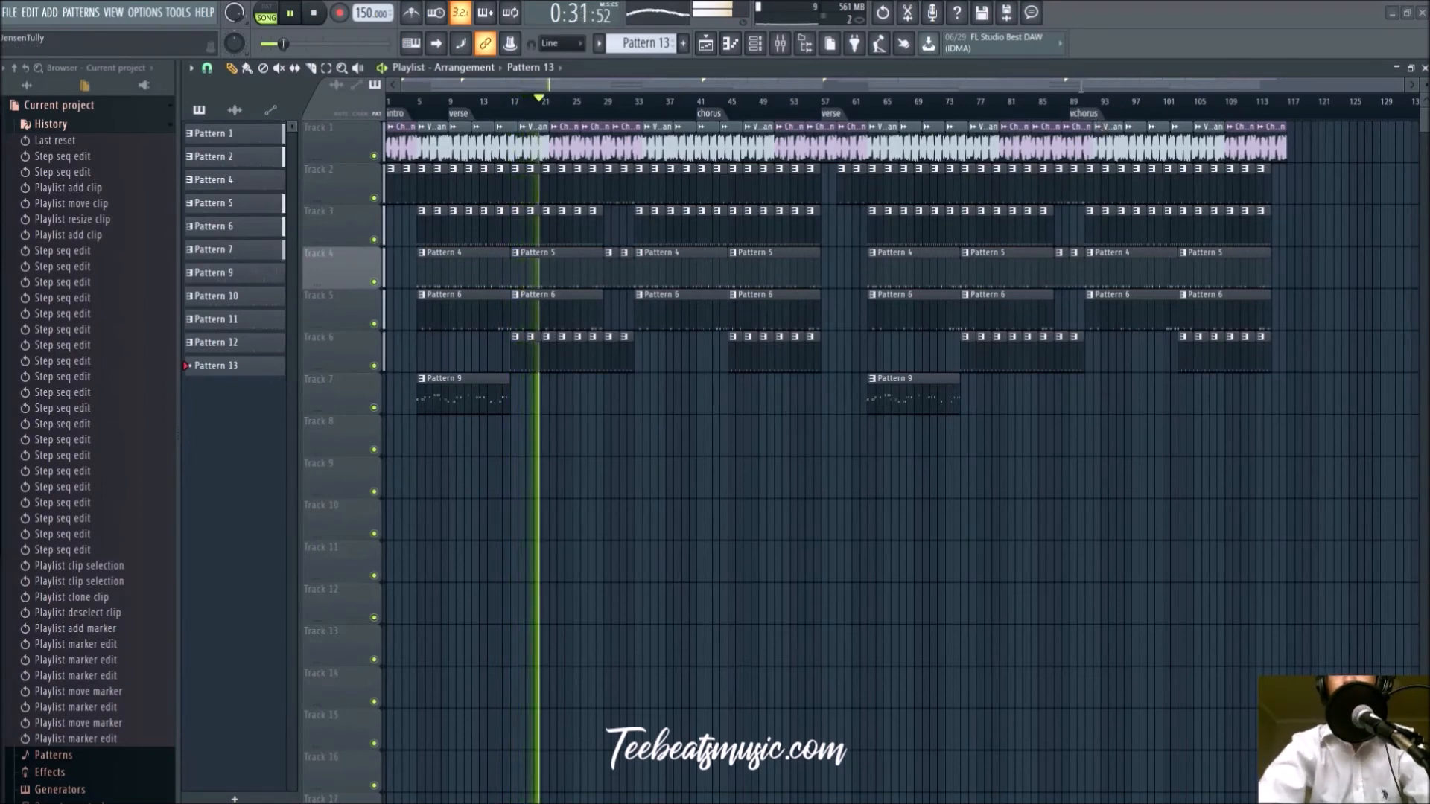
key("Return")
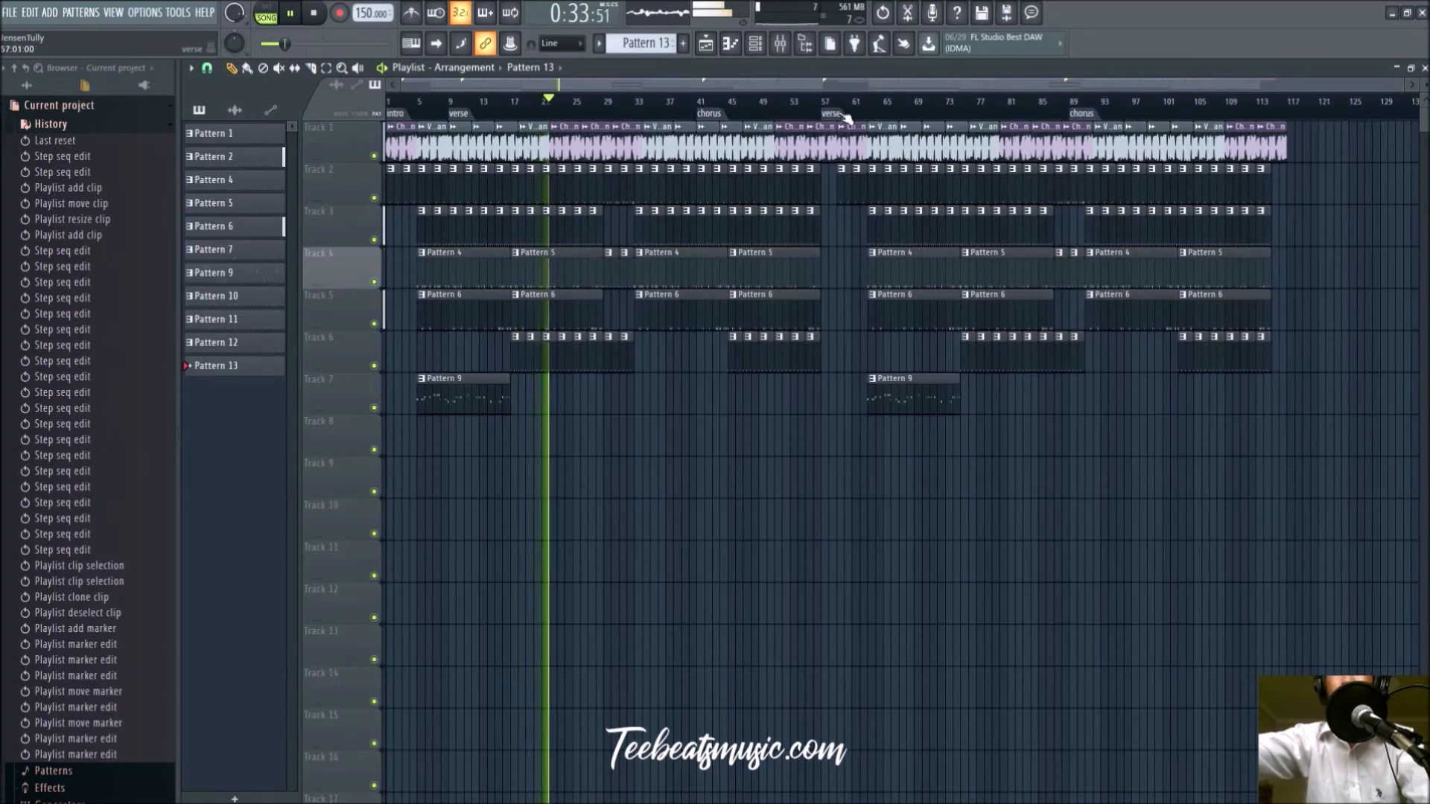
scroll(1236, 116, "up", 3)
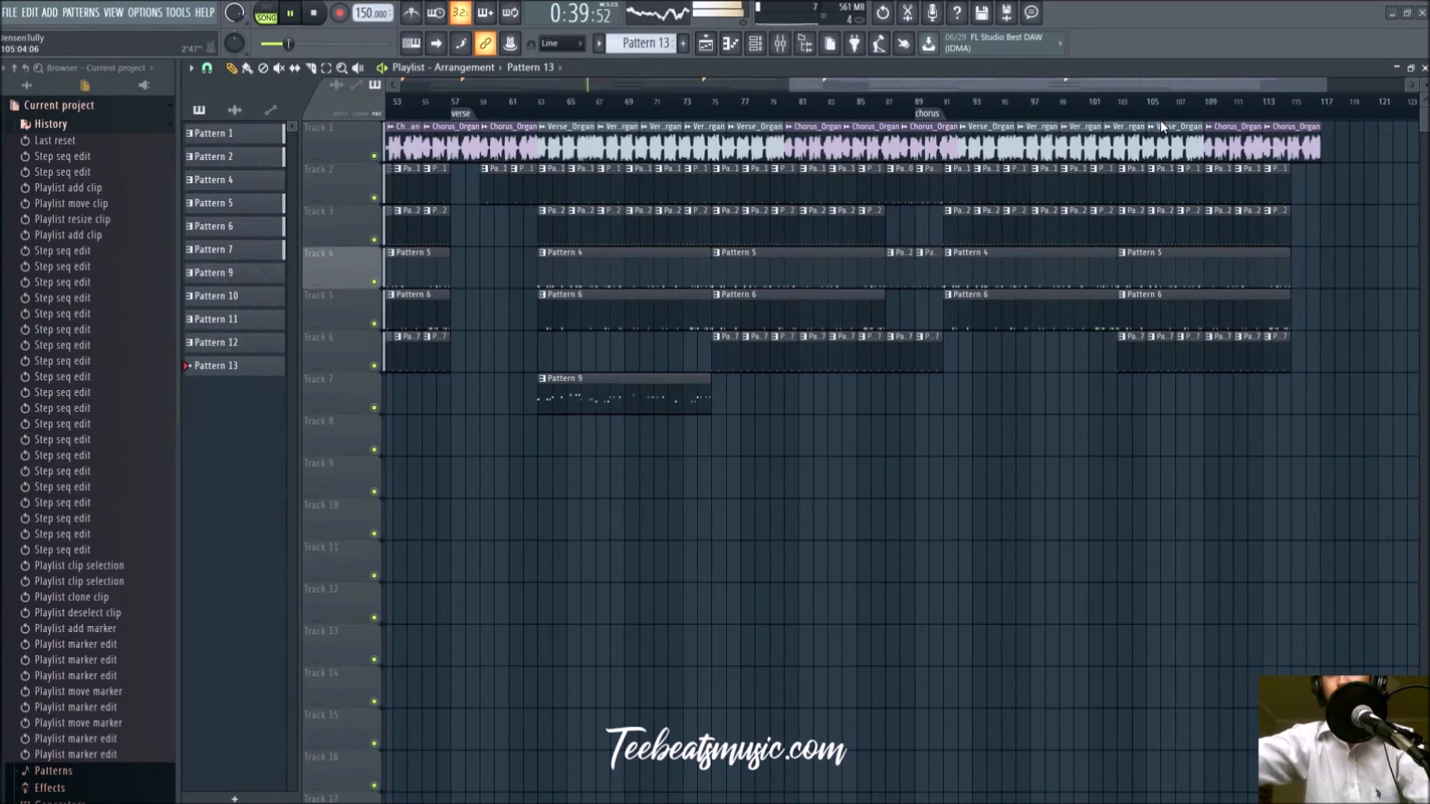
key("Return")
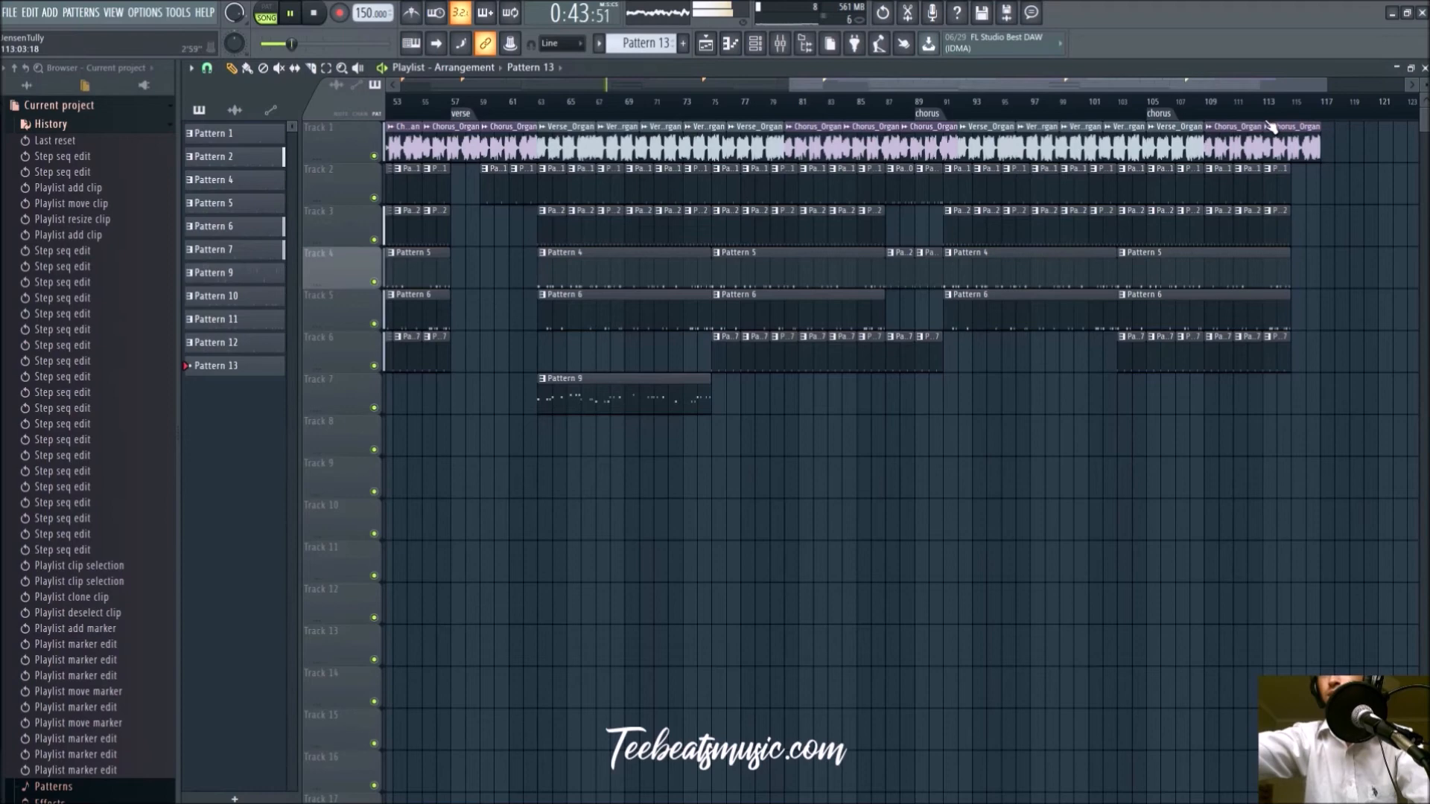
Delete the closing pattern clips on Tracks 2 to 6 and duplicate the last two Chorus_Organ clips on Track 1 to bar 117
mouse_move(1284, 194)
left_mouse_down()
mouse_move(1230, 193)
mouse_move(1287, 237)
mouse_move(1289, 298)
mouse_move(1266, 346)
mouse_move(1220, 350)
mouse_move(1297, 359)
left_mouse_up()
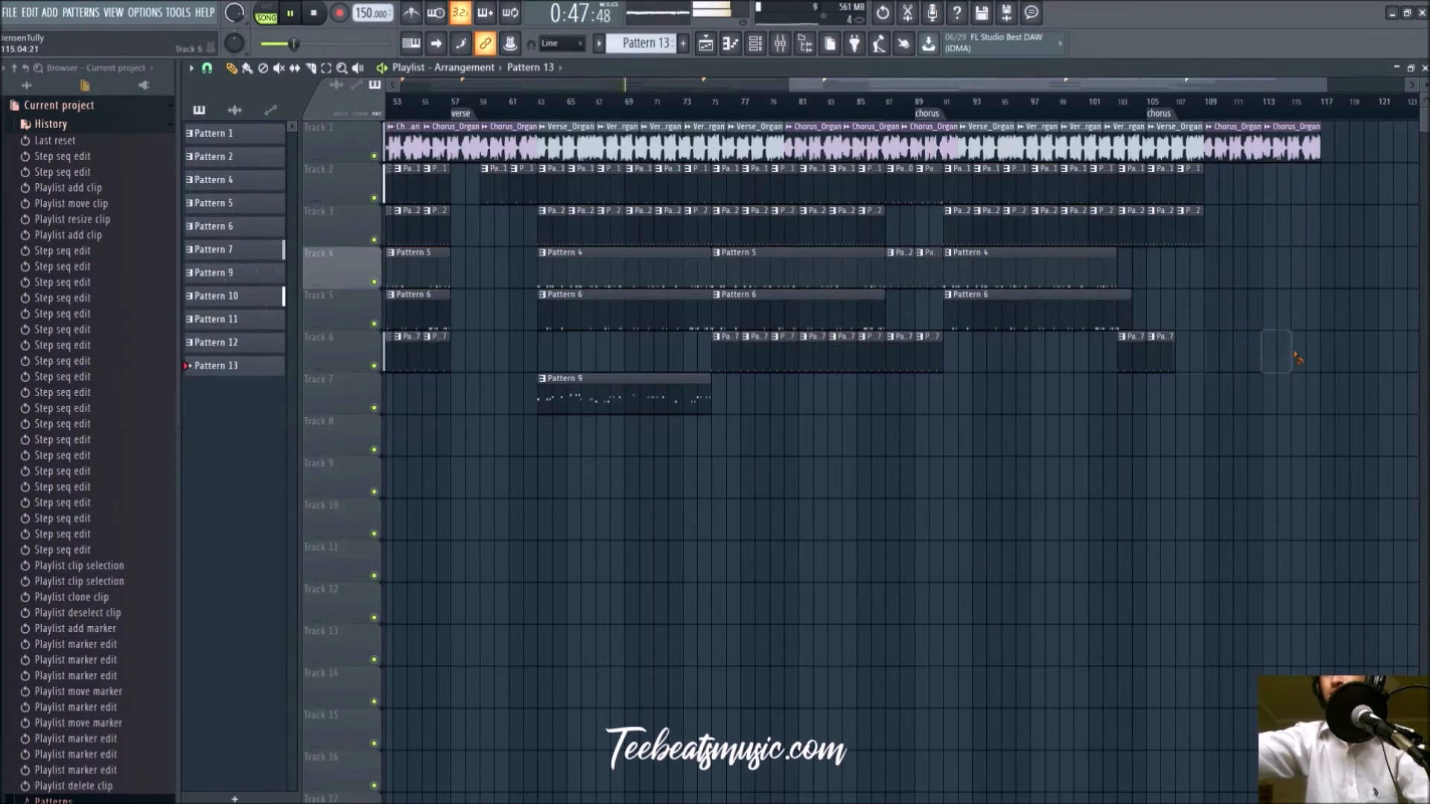
scroll(1210, 368, "down", 3)
left_click_drag(1332, 149, 1243, 157)
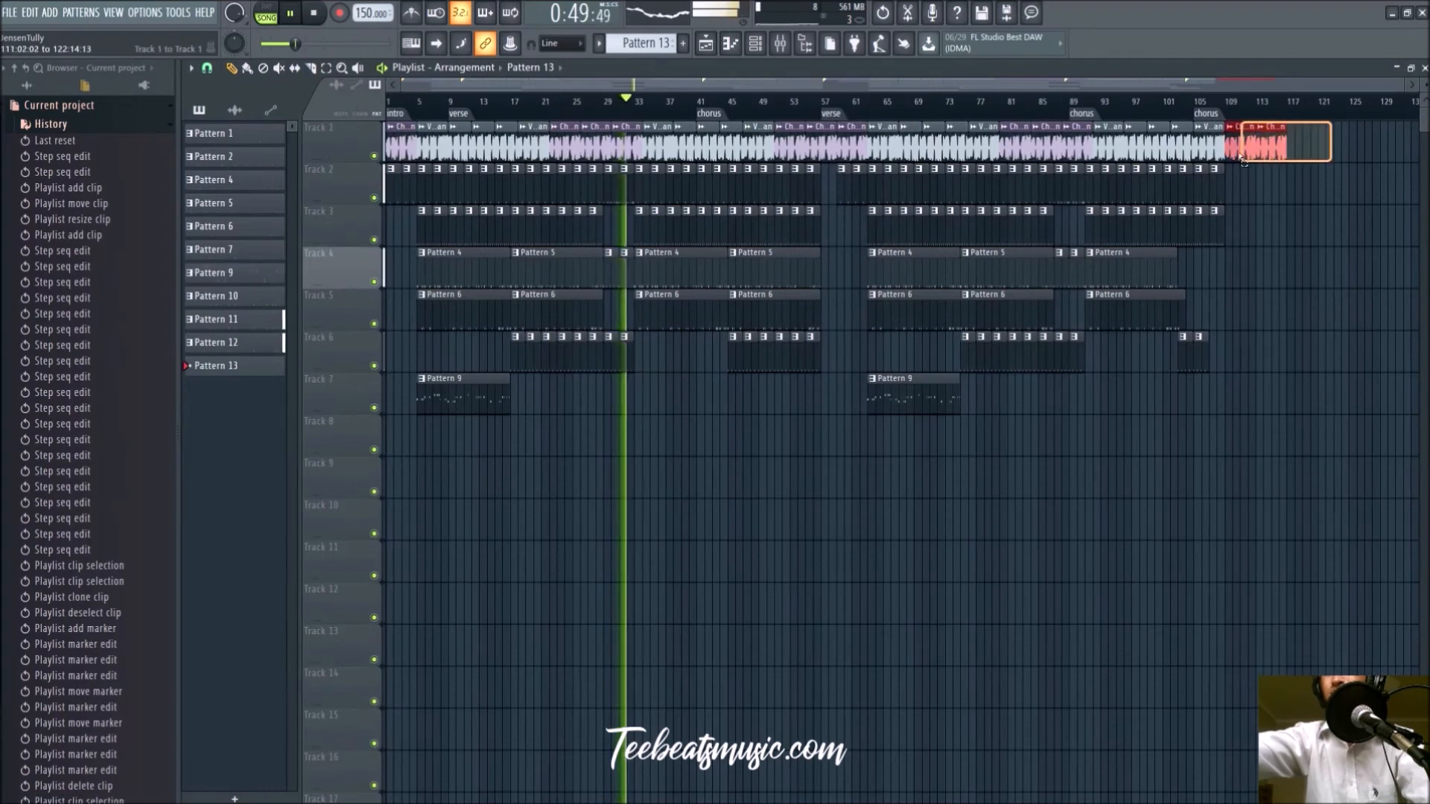
key("ctrl+b")
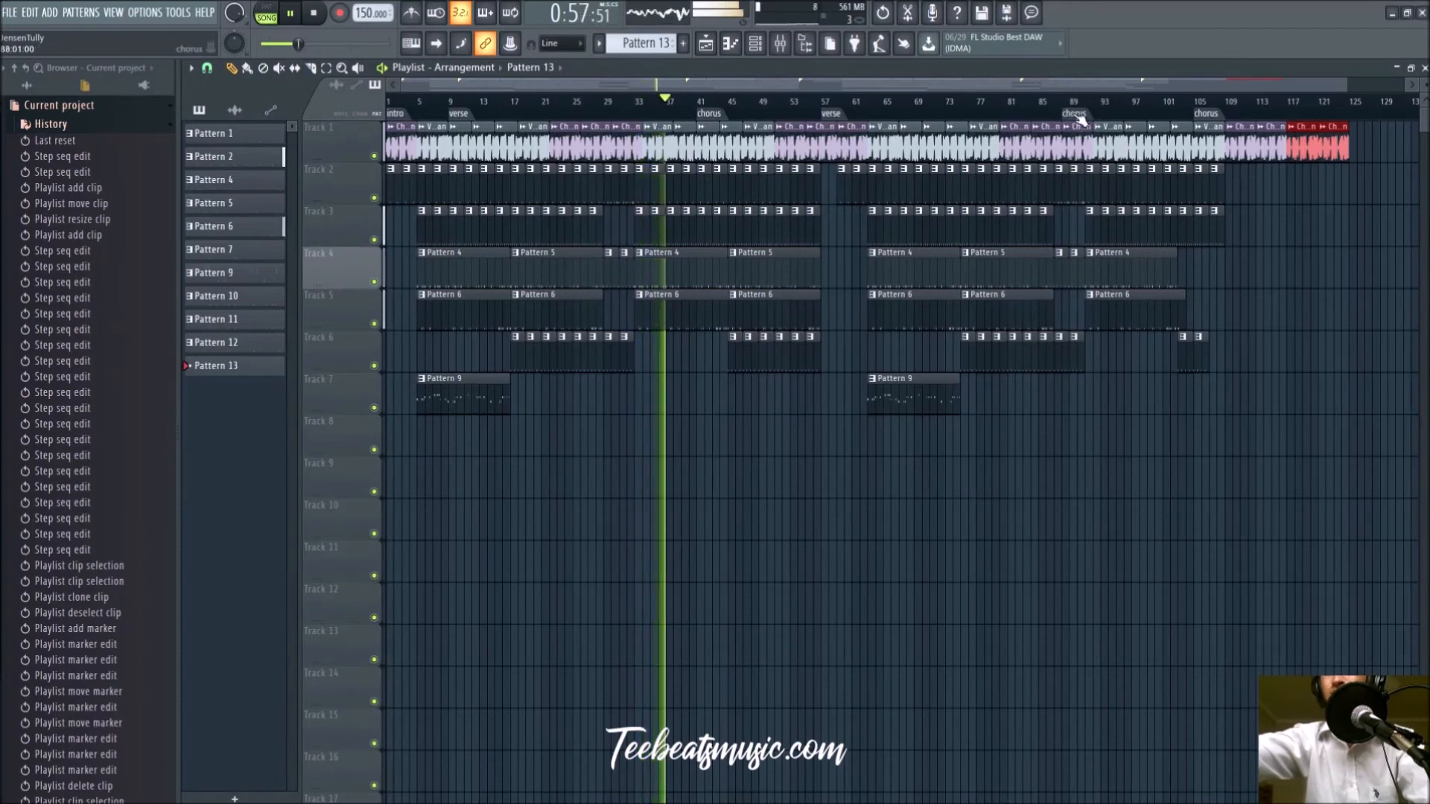
Align the first chorus marker of the second half to bar 89 and stop playback
left_click_drag(1079, 117, 1087, 117)
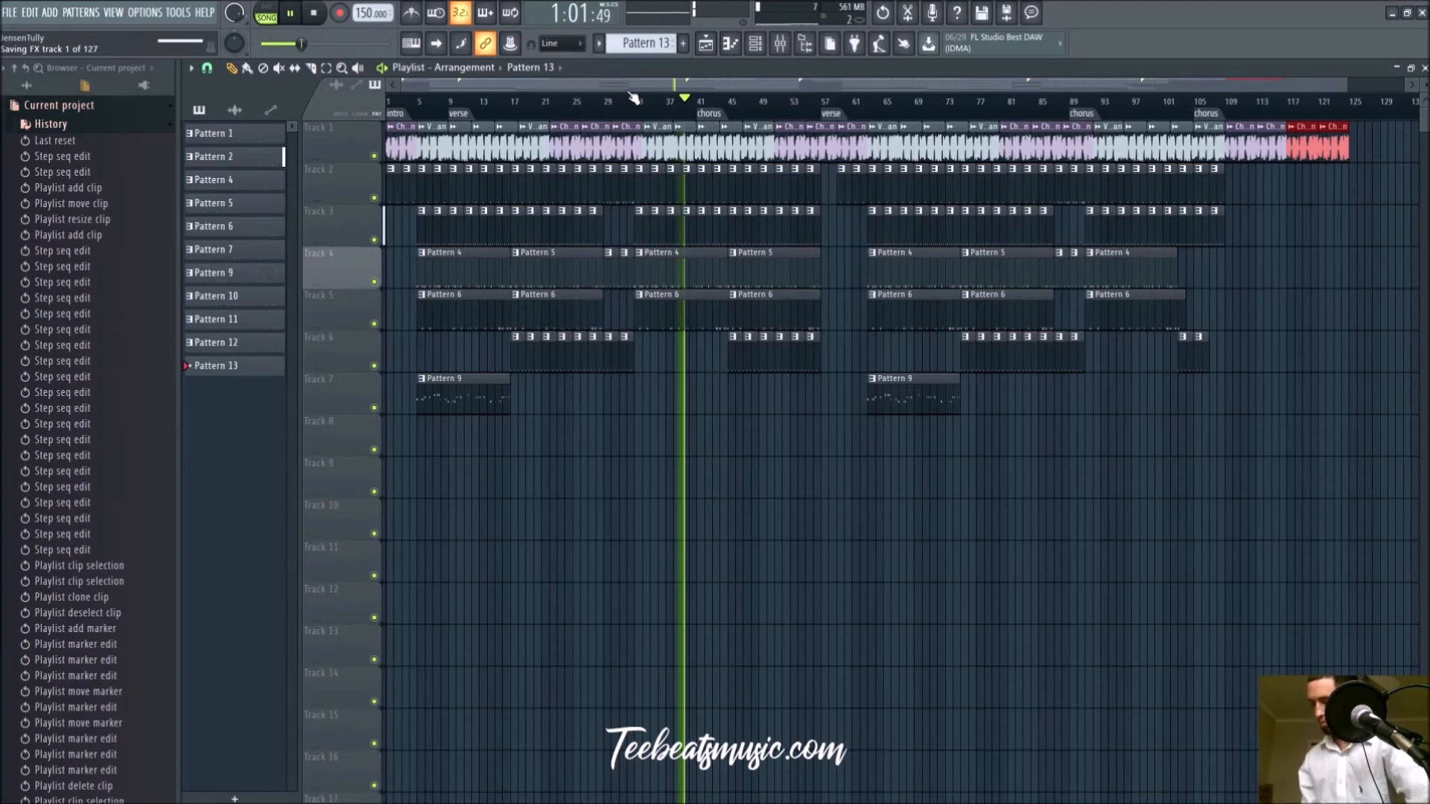
key("space")
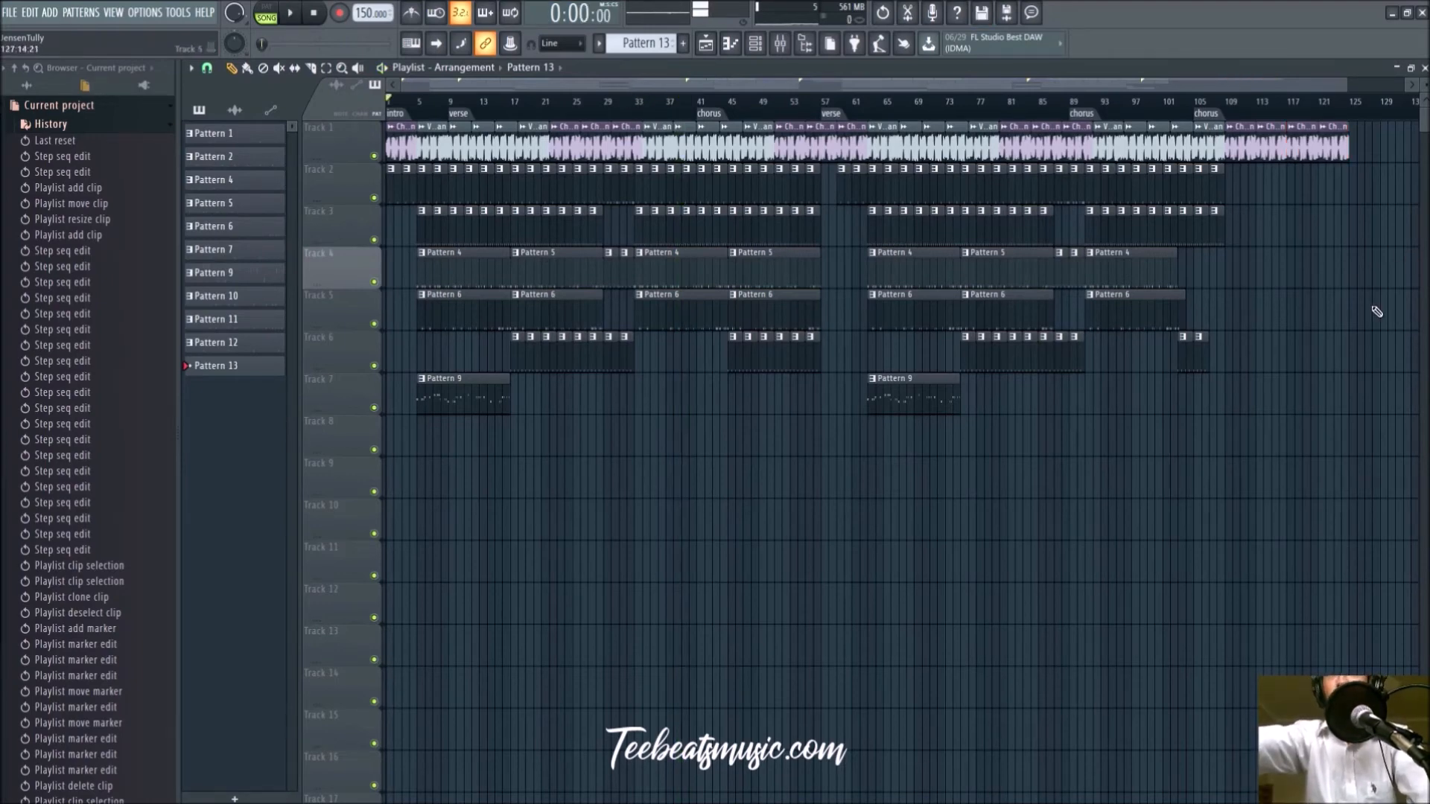
Copy the pattern clips on Tracks 2 to 6 from bar 91 onward to bar 109
scroll(1376, 312, "down", 2)
scroll(1314, 286, "up", 5)
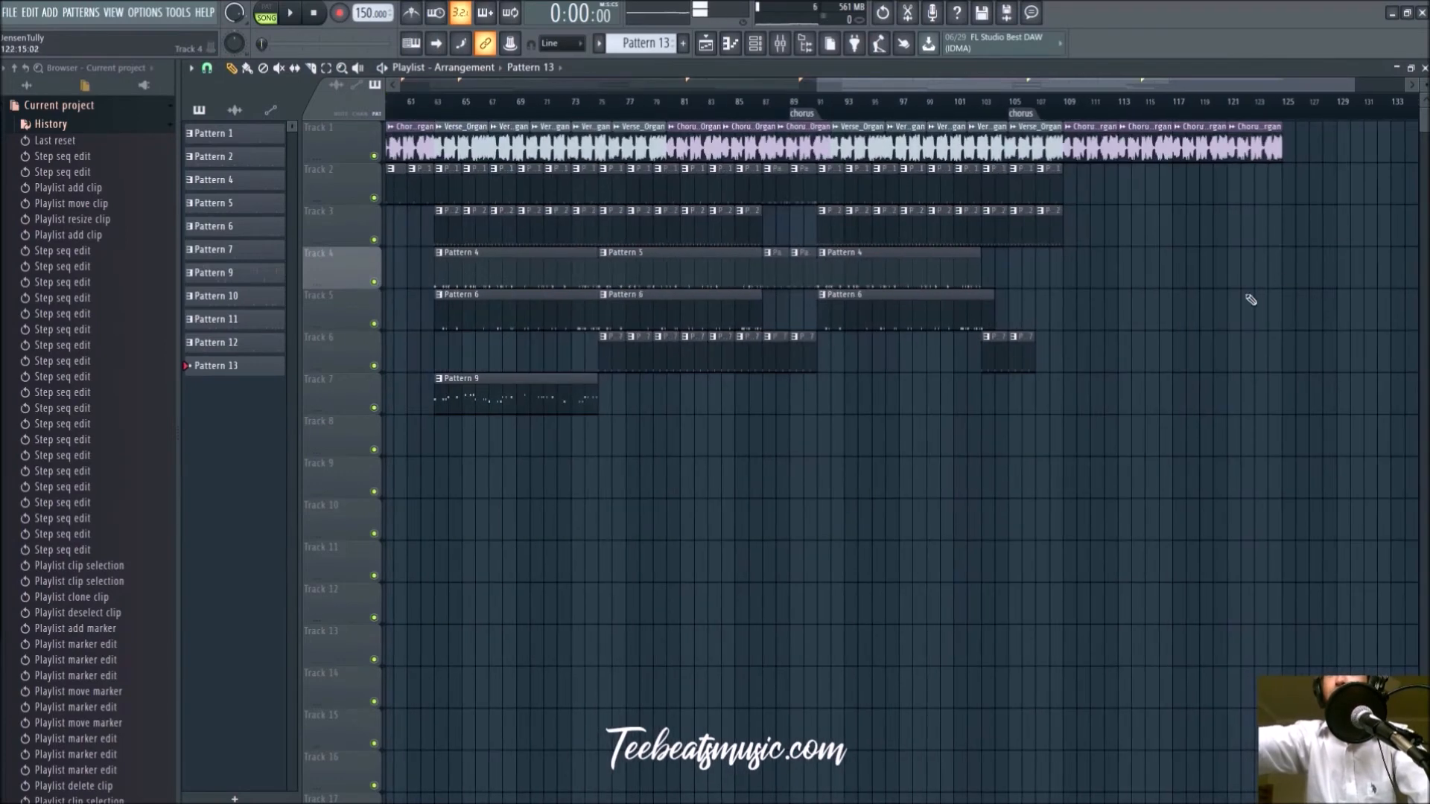
left_click_drag(1056, 410, 1077, 207)
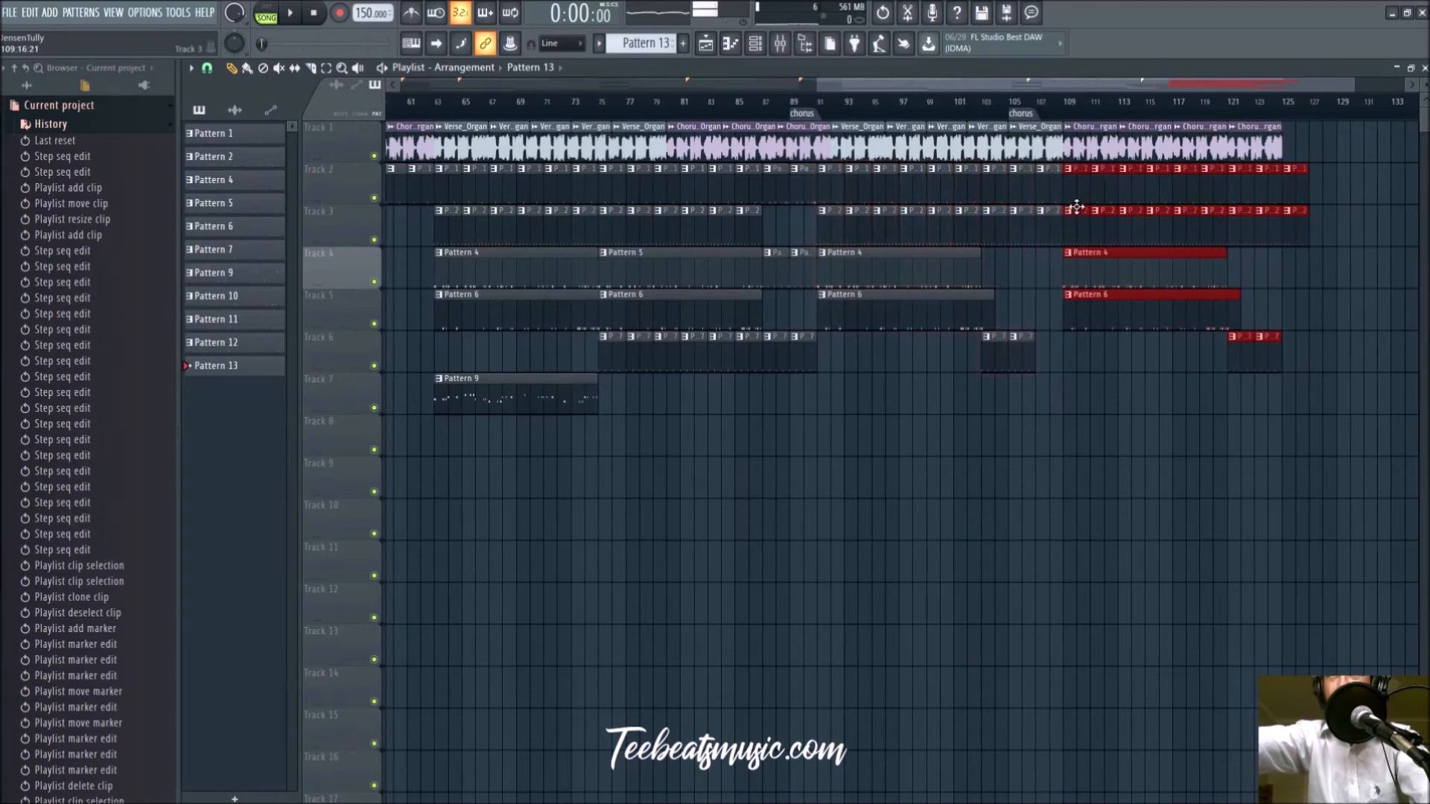
scroll(1191, 402, "down", 5)
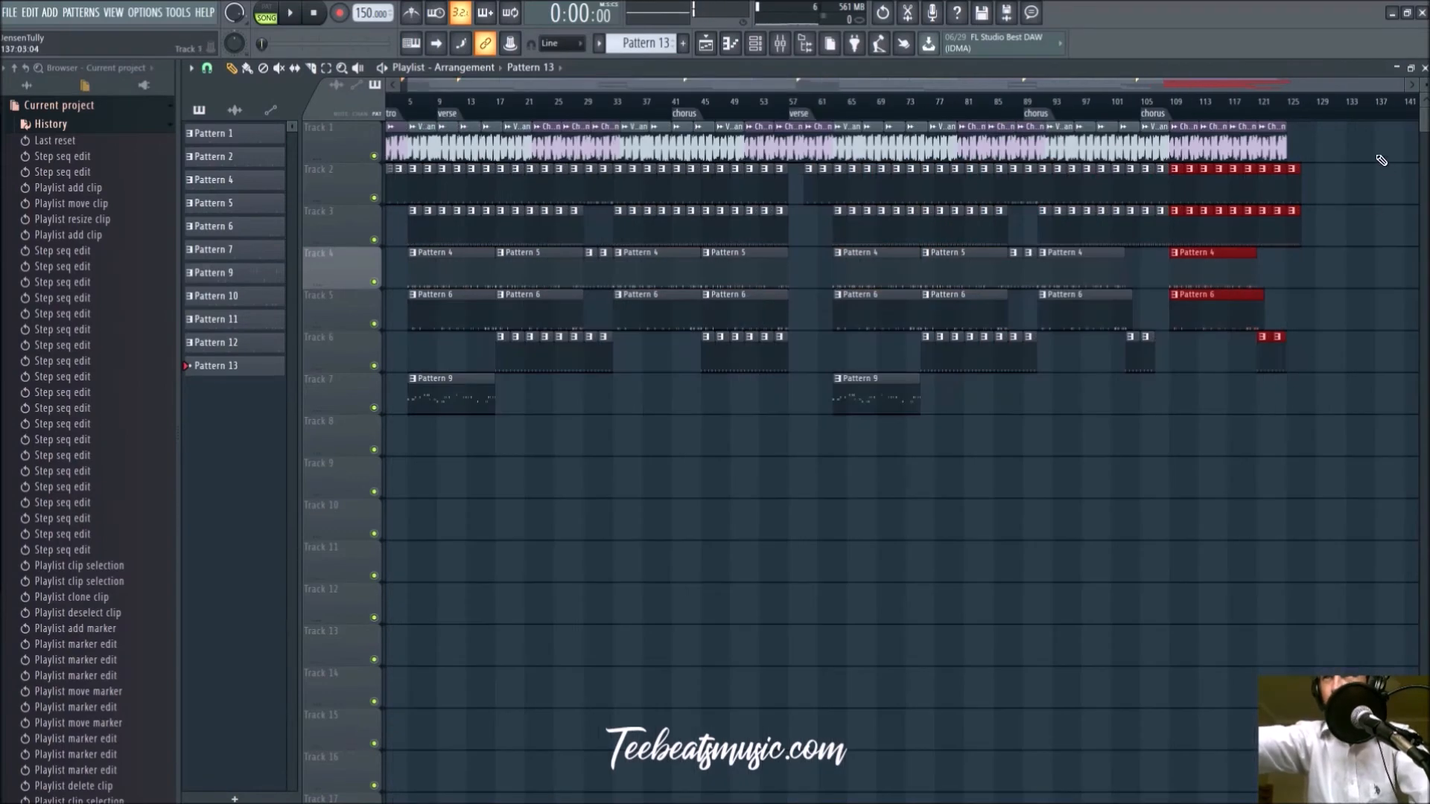
left_click(1381, 160, "ctrl")
Replace the Chorus_Organ clips after bar 113 on Track 1 with Verse_Organ clips, and add two Chorus_Organ clips from bar 129
scroll(1379, 160, "up", 3)
mouse_move(1227, 147)
left_mouse_down()
mouse_move(828, 148)
mouse_move(1098, 148)
mouse_move(1078, 150)
left_mouse_up()
left_click(1283, 221, "ctrl")
scroll(1284, 212, "up", 2)
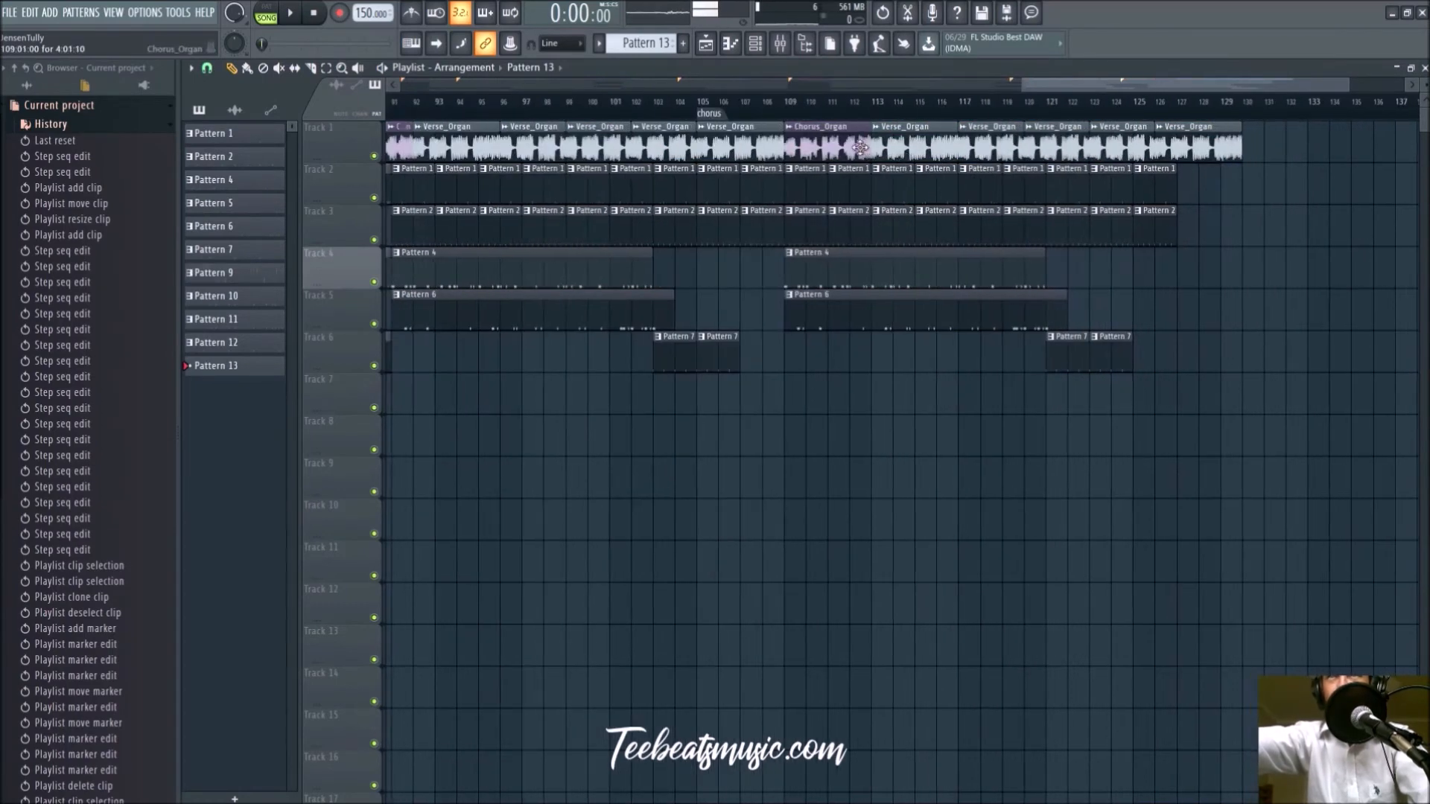
left_click(1309, 140)
mouse_move(1350, 147)
left_mouse_down()
mouse_move(1325, 151)
mouse_move(1351, 151)
left_mouse_up()
scroll(1328, 269, "down", 4)
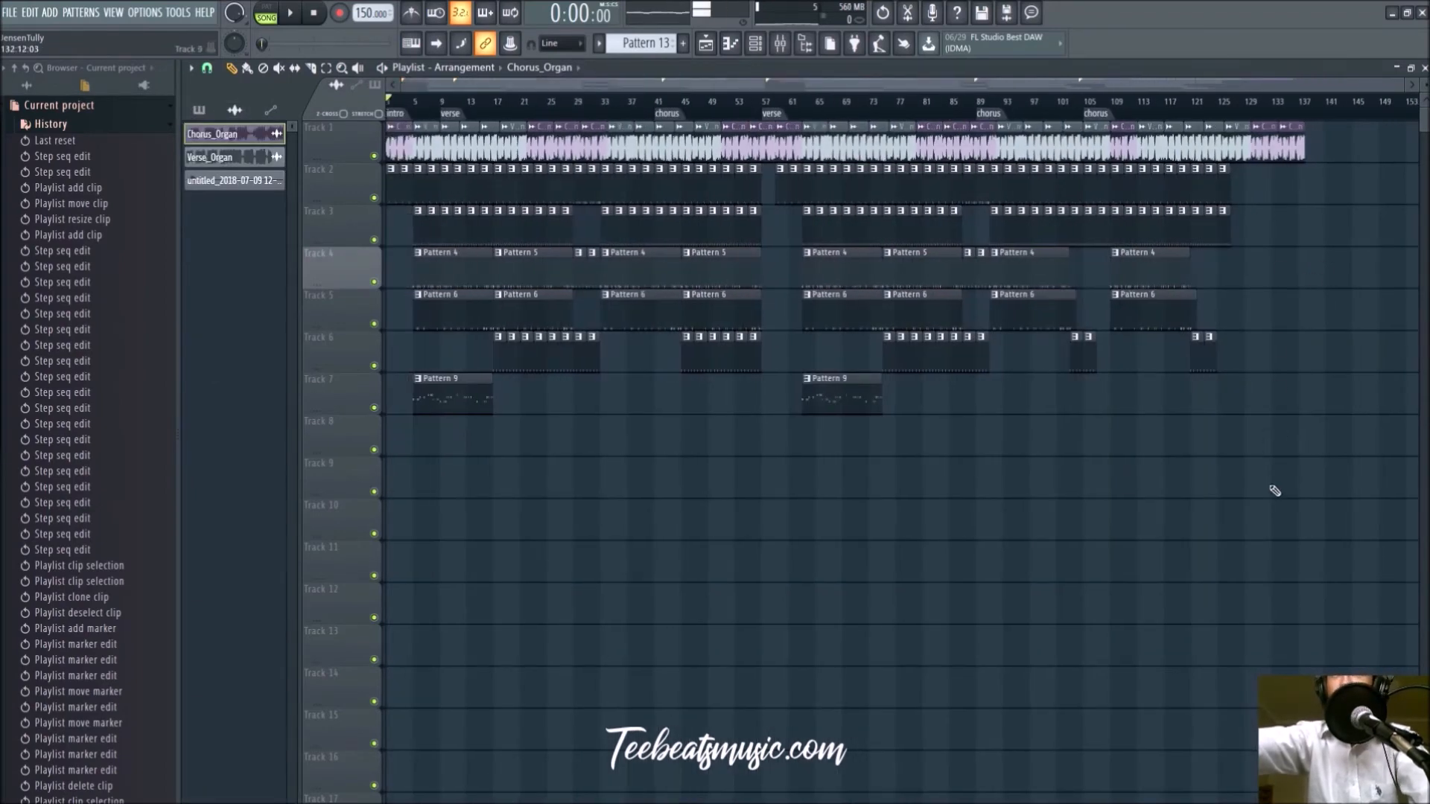
Play the arrangement from near bar 5 and copy Pattern 9 on Track 7 to bars 17, 75 and 109
left_click_drag(958, 498, 445, 374)
left_click(421, 101)
key("space")
mouse_move(456, 403)
left_mouse_down()
mouse_move(541, 389)
mouse_move(527, 396)
left_mouse_up()
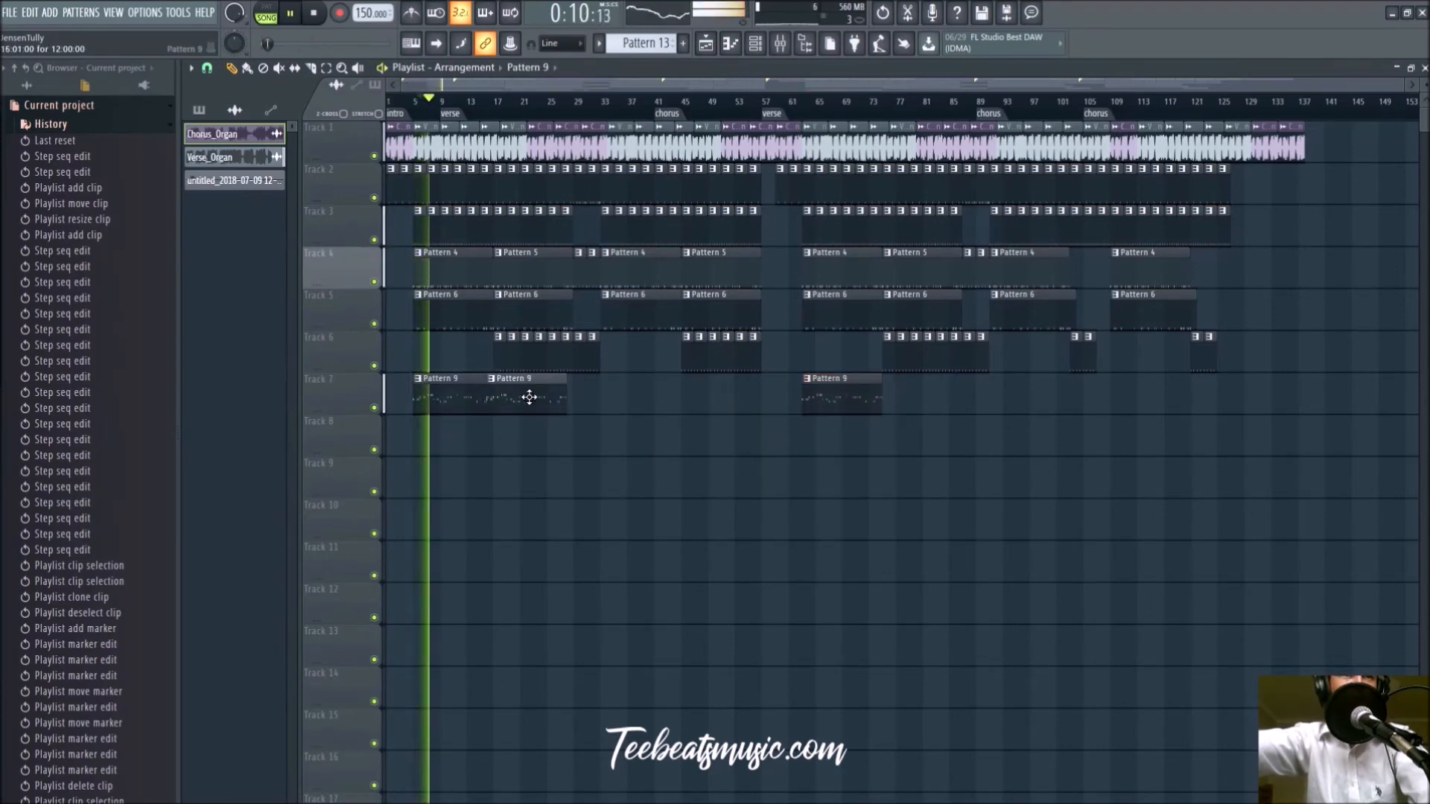
left_click(893, 399)
left_click_drag(936, 397, 1164, 381)
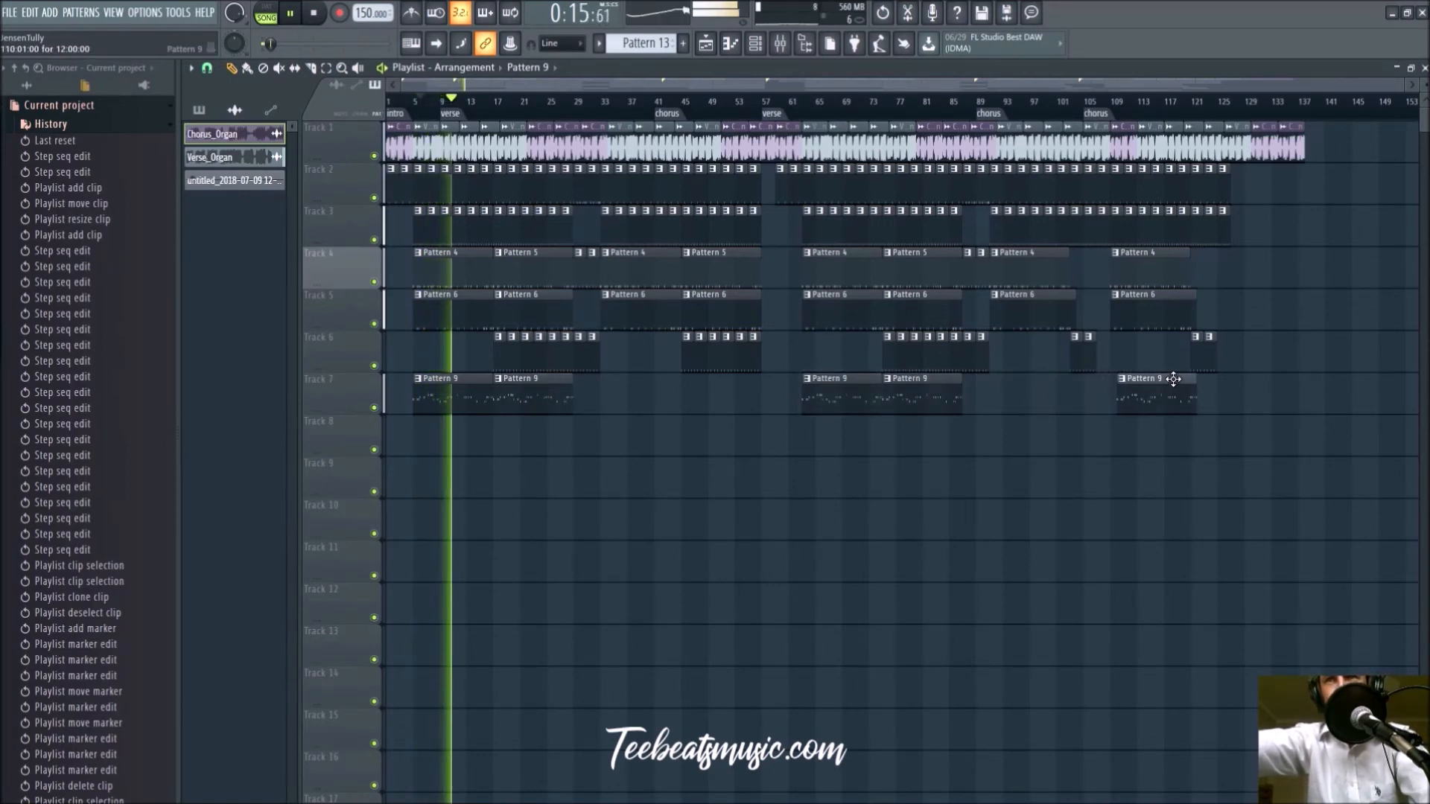
Route all twelve channels to consecutive mixer tracks starting at insert 1, and restart playback
left_click(780, 44)
left_click(732, 44)
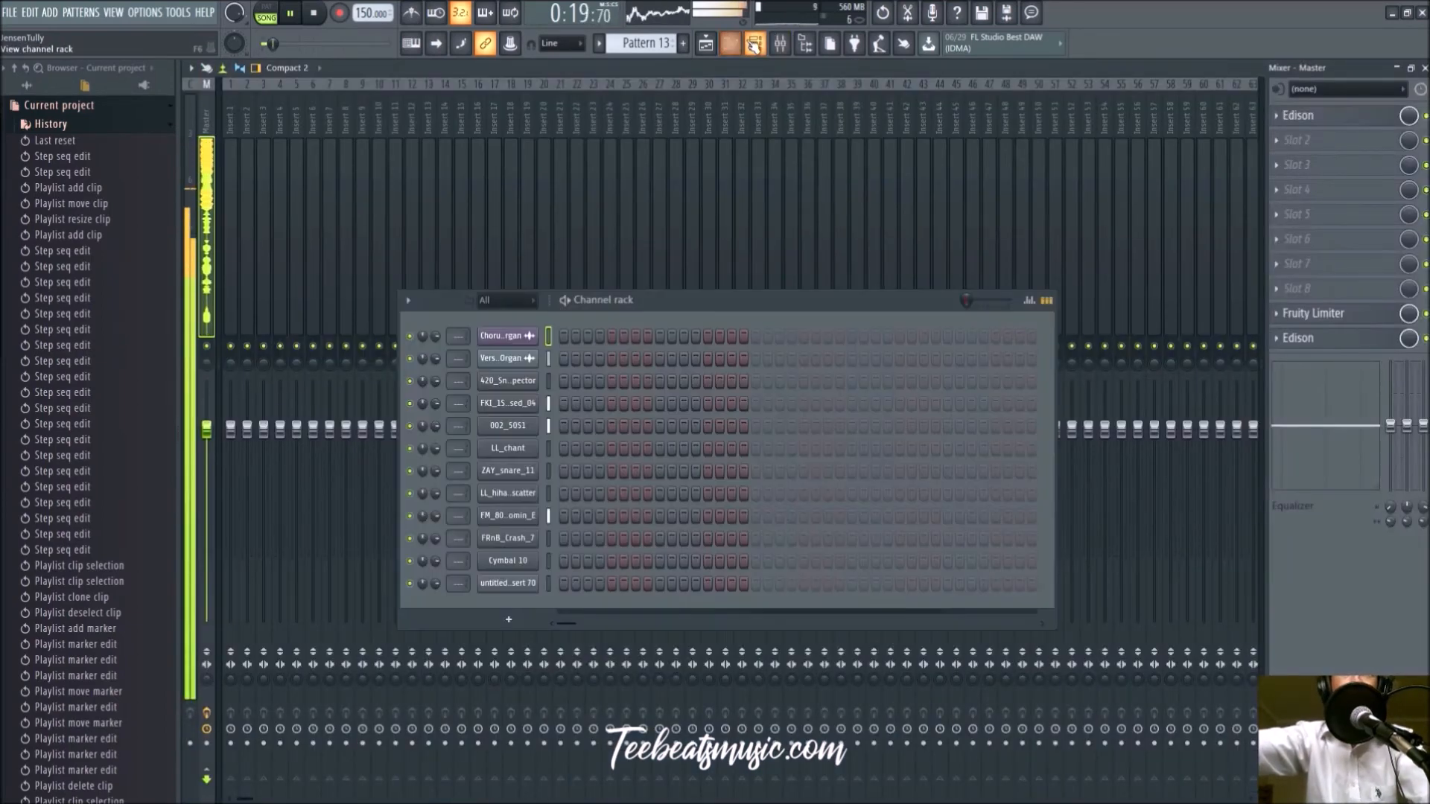
left_click(229, 137)
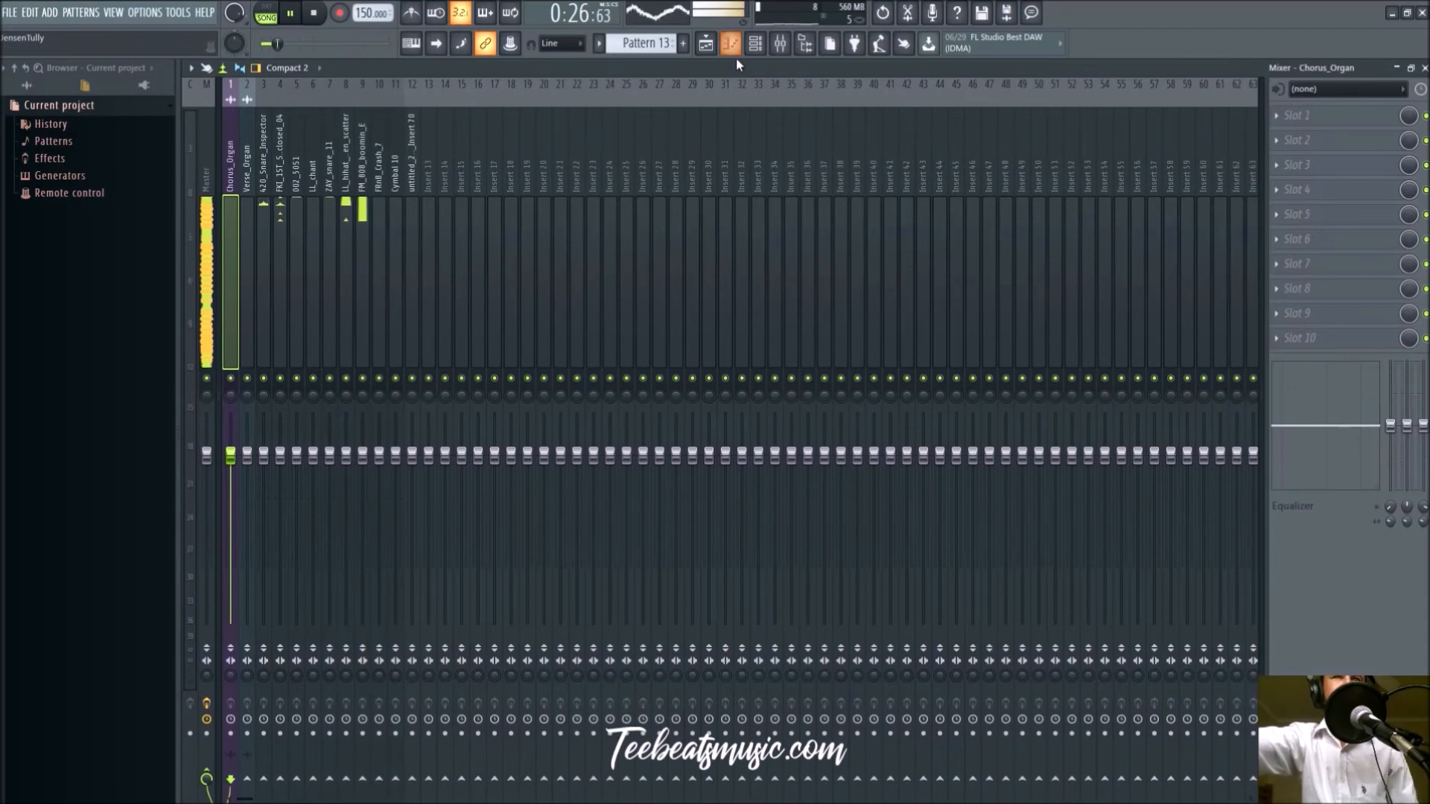
key("space")
left_click(731, 43)
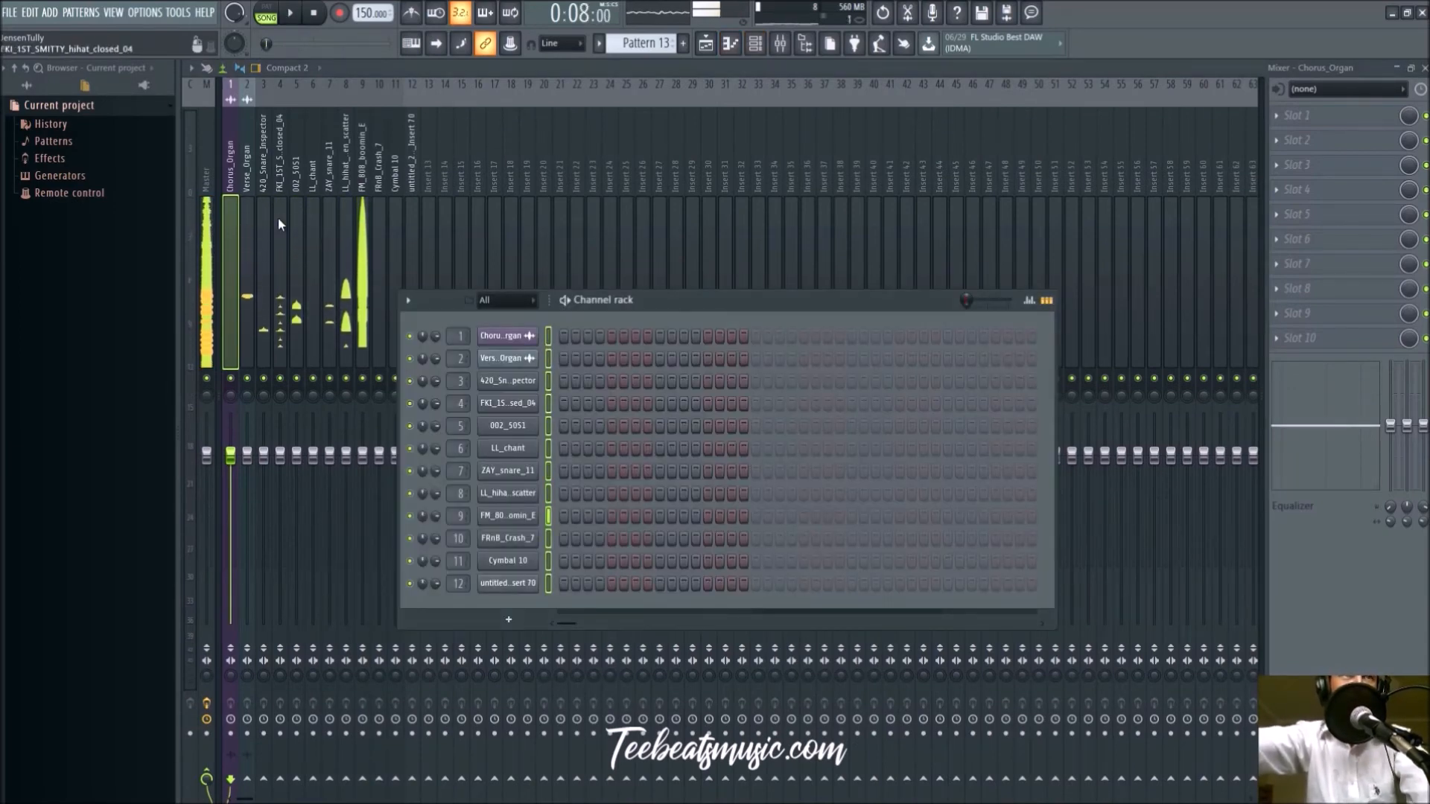
left_click(234, 202)
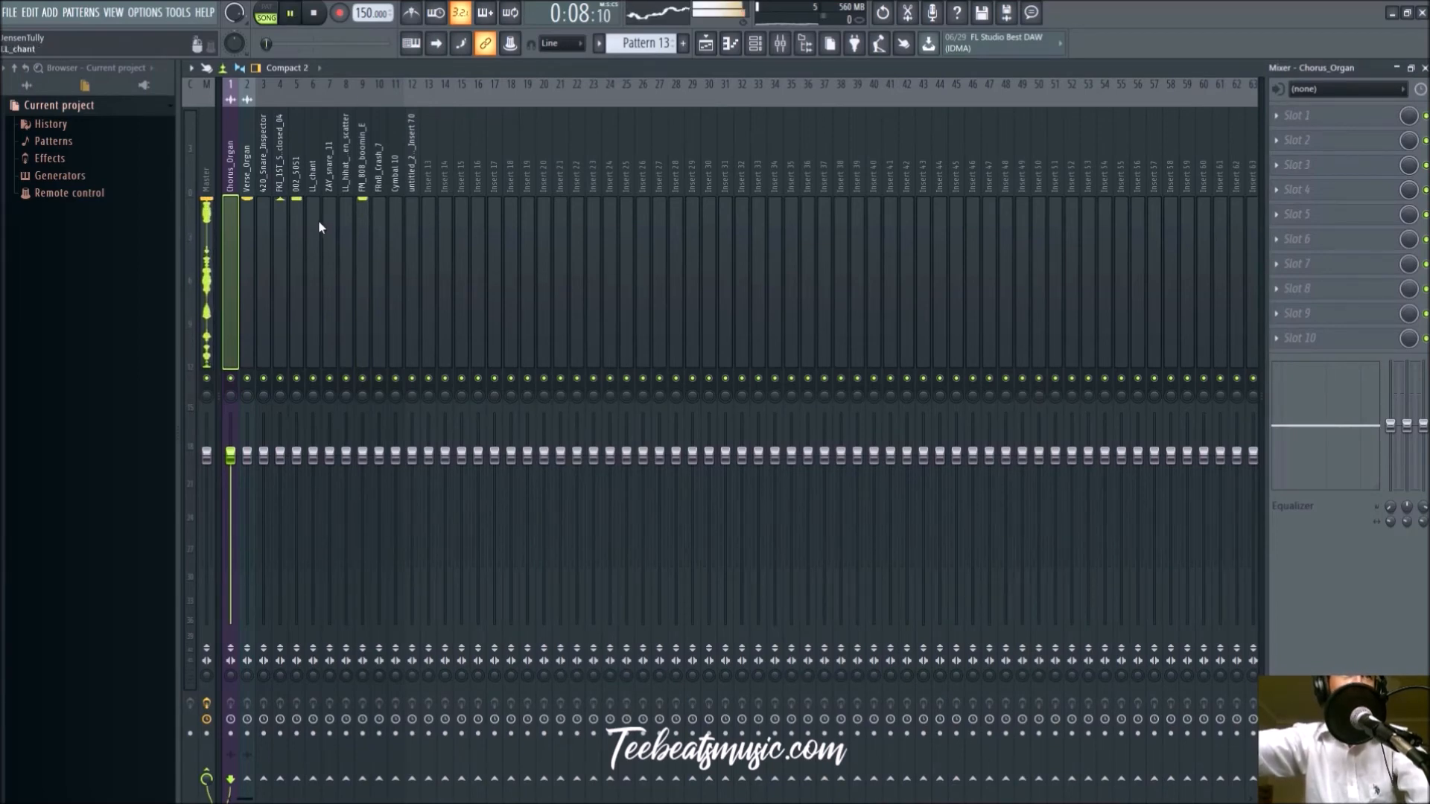
Lower the Verse_Organ mixer track to about -7.5 dB, and pan and slightly lower the closed hi-hat track
left_click_drag(247, 455, 248, 508)
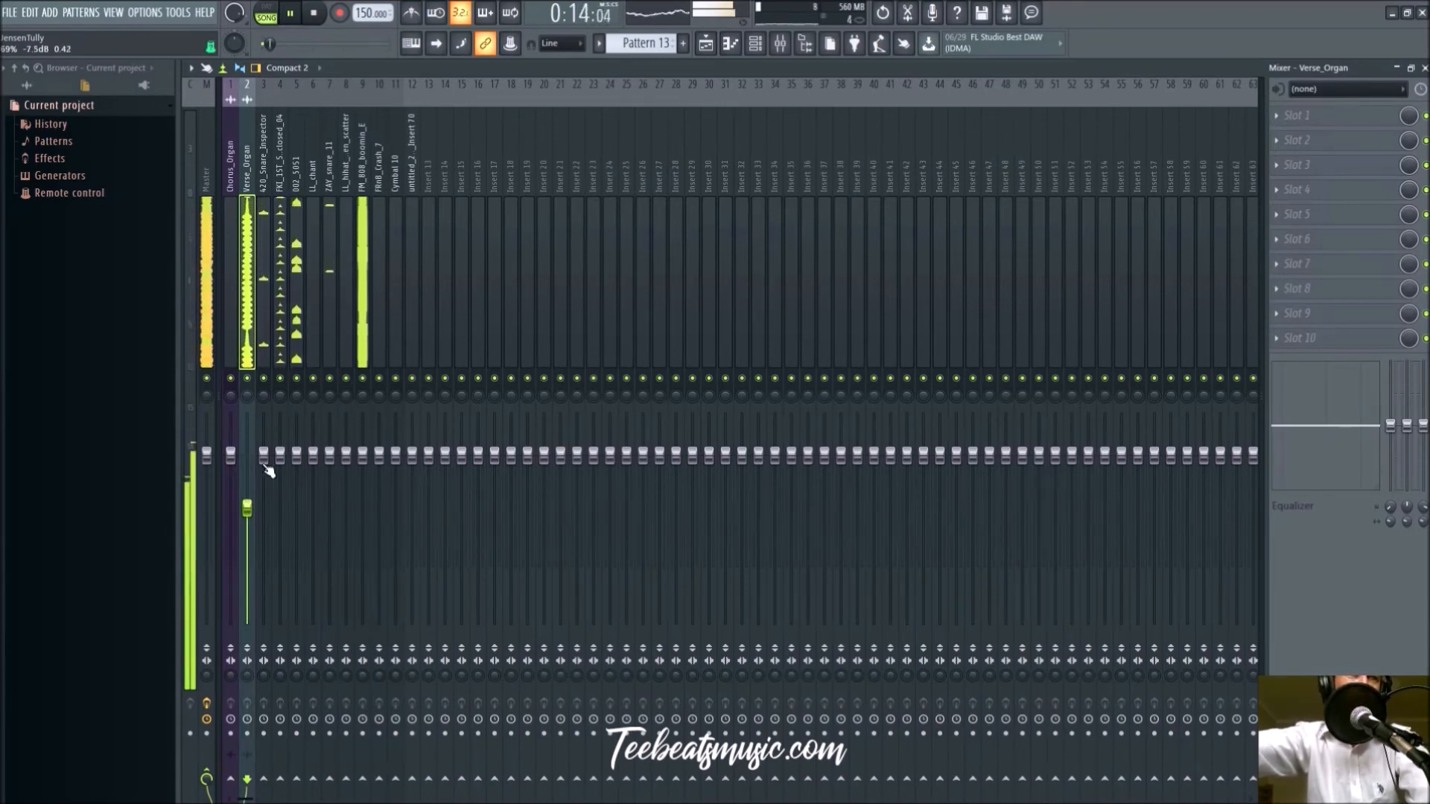
left_click(281, 398)
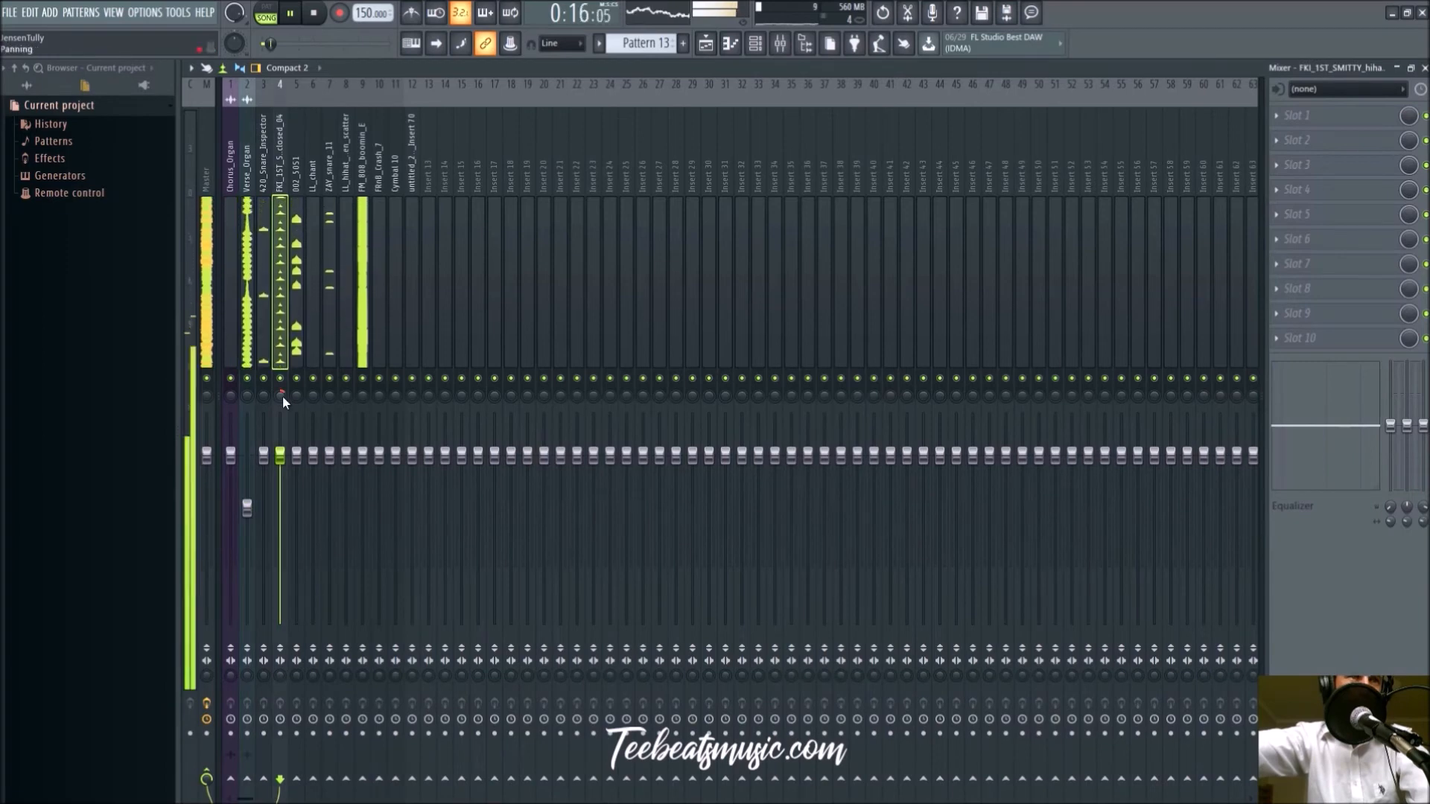
left_click_drag(281, 455, 281, 475)
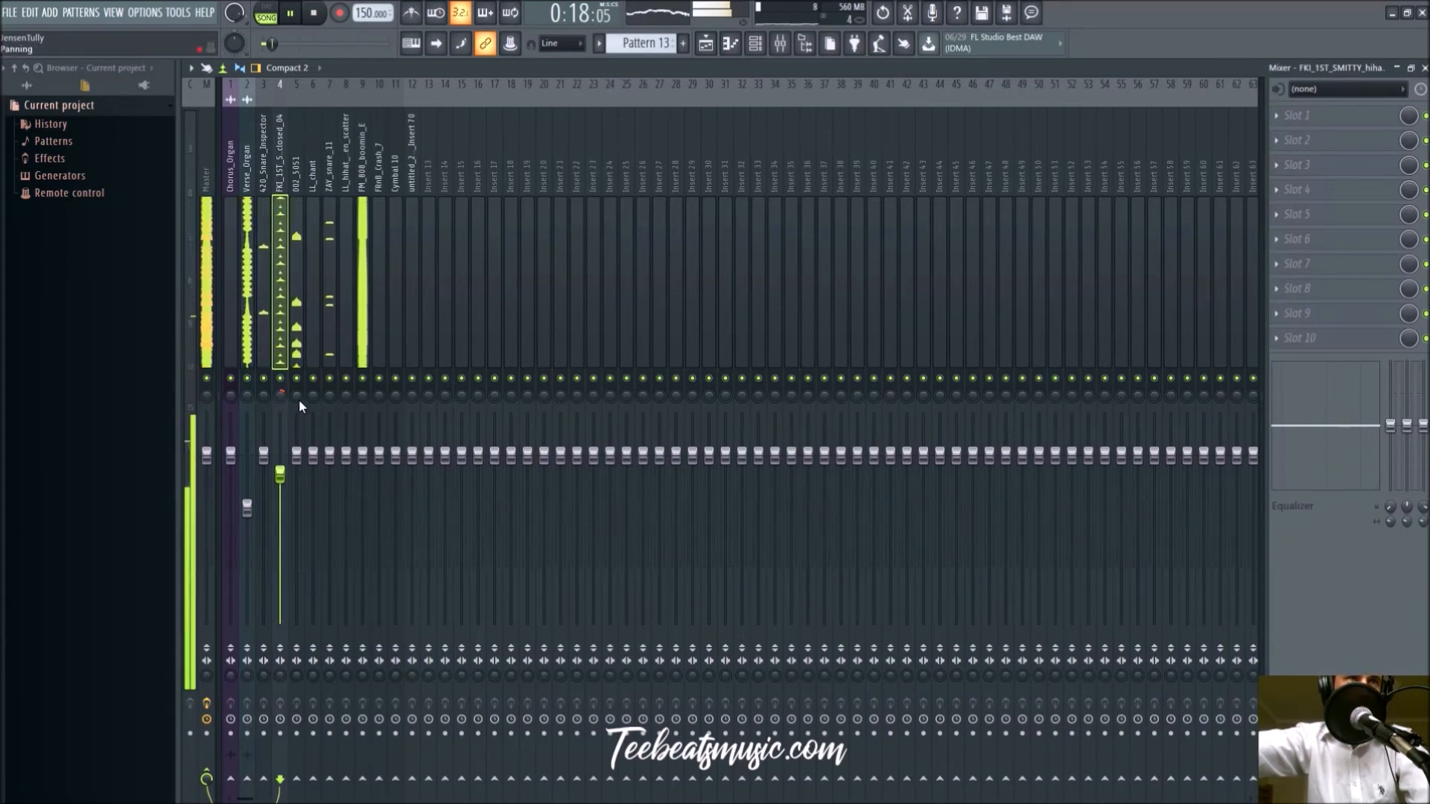
Pan and lower the ZAY_snare_11 and LL_hihat_open_scatter mixer tracks, and lower Chorus_Organ to the Verse_Organ fader level
left_click_drag(329, 394, 333, 492)
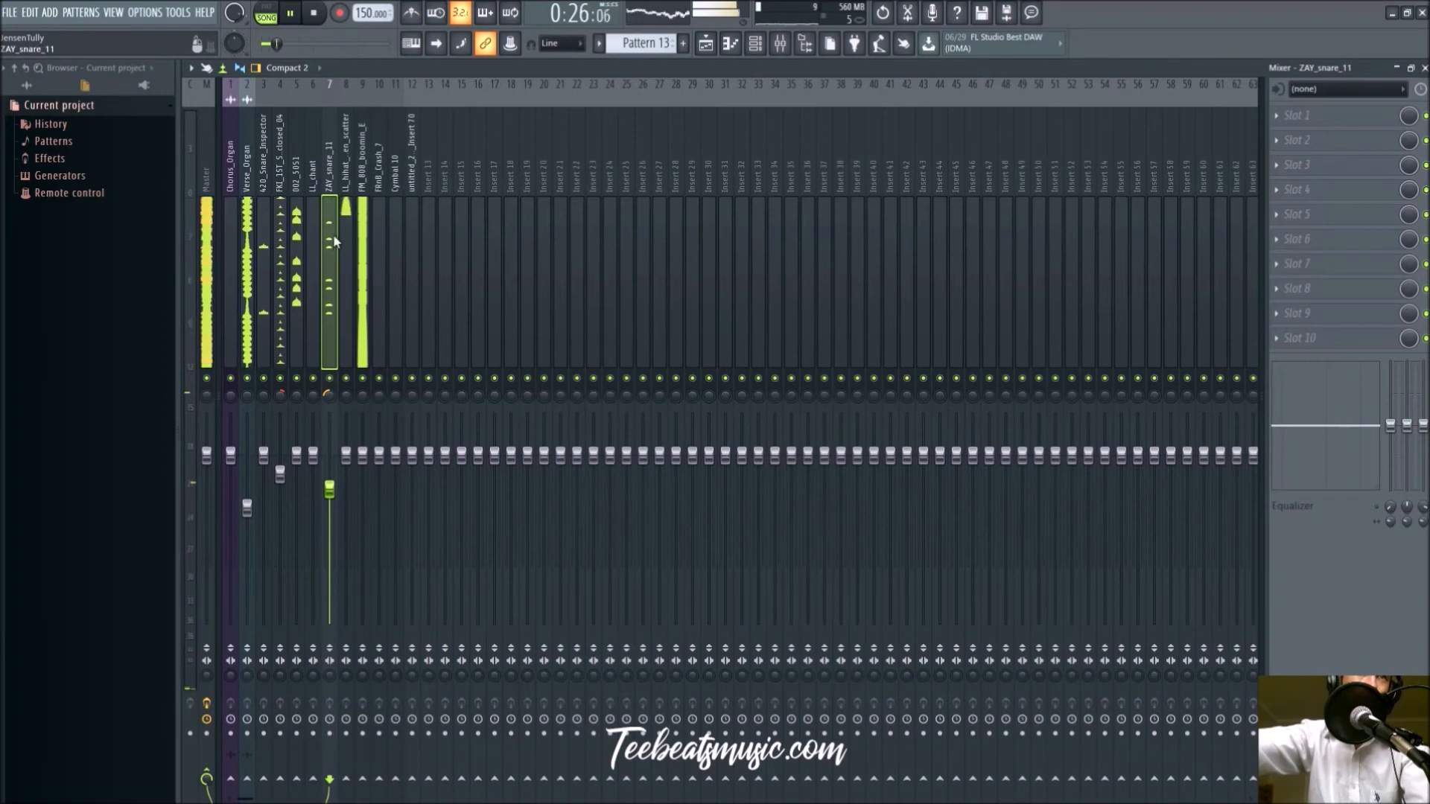
left_click_drag(346, 455, 344, 378)
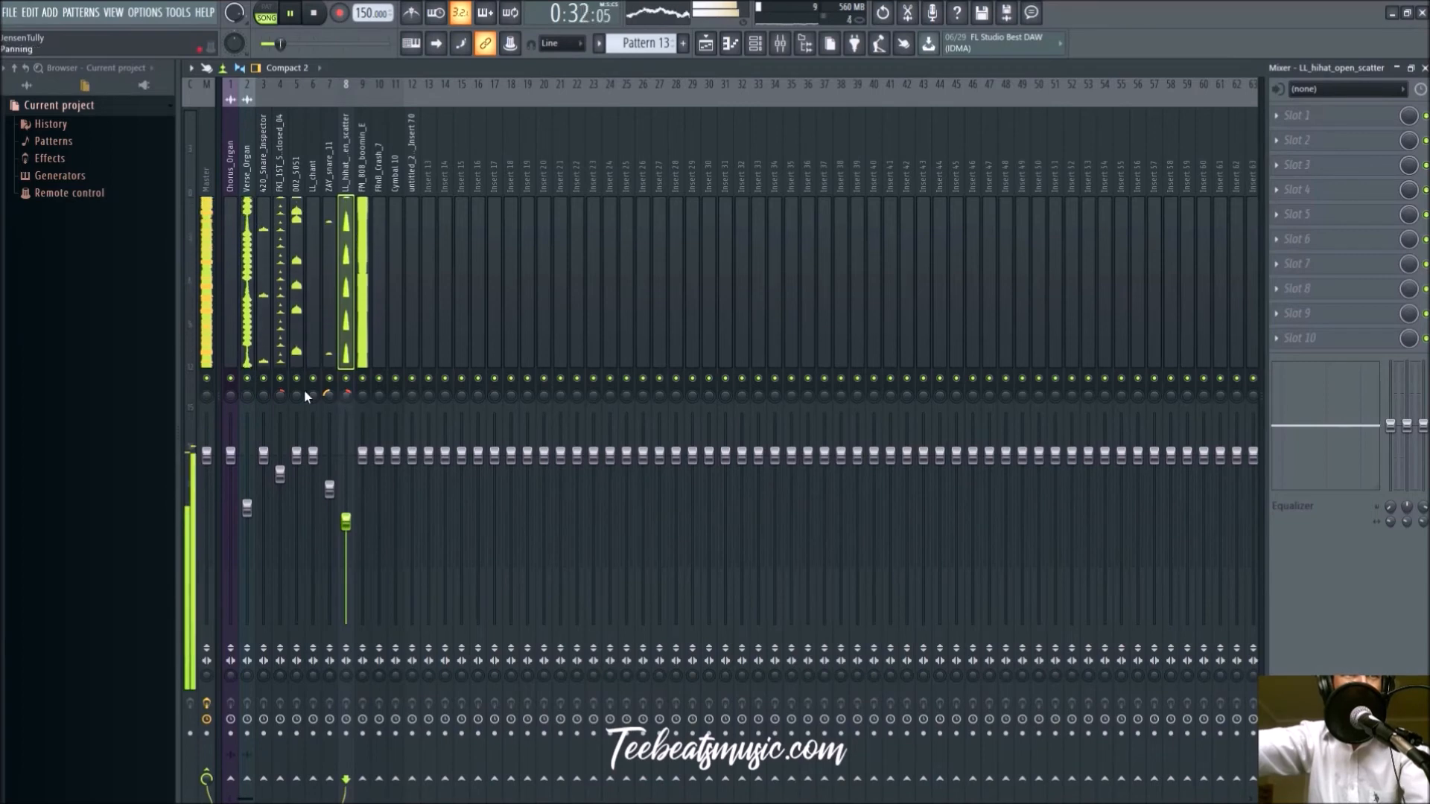
left_click(361, 361)
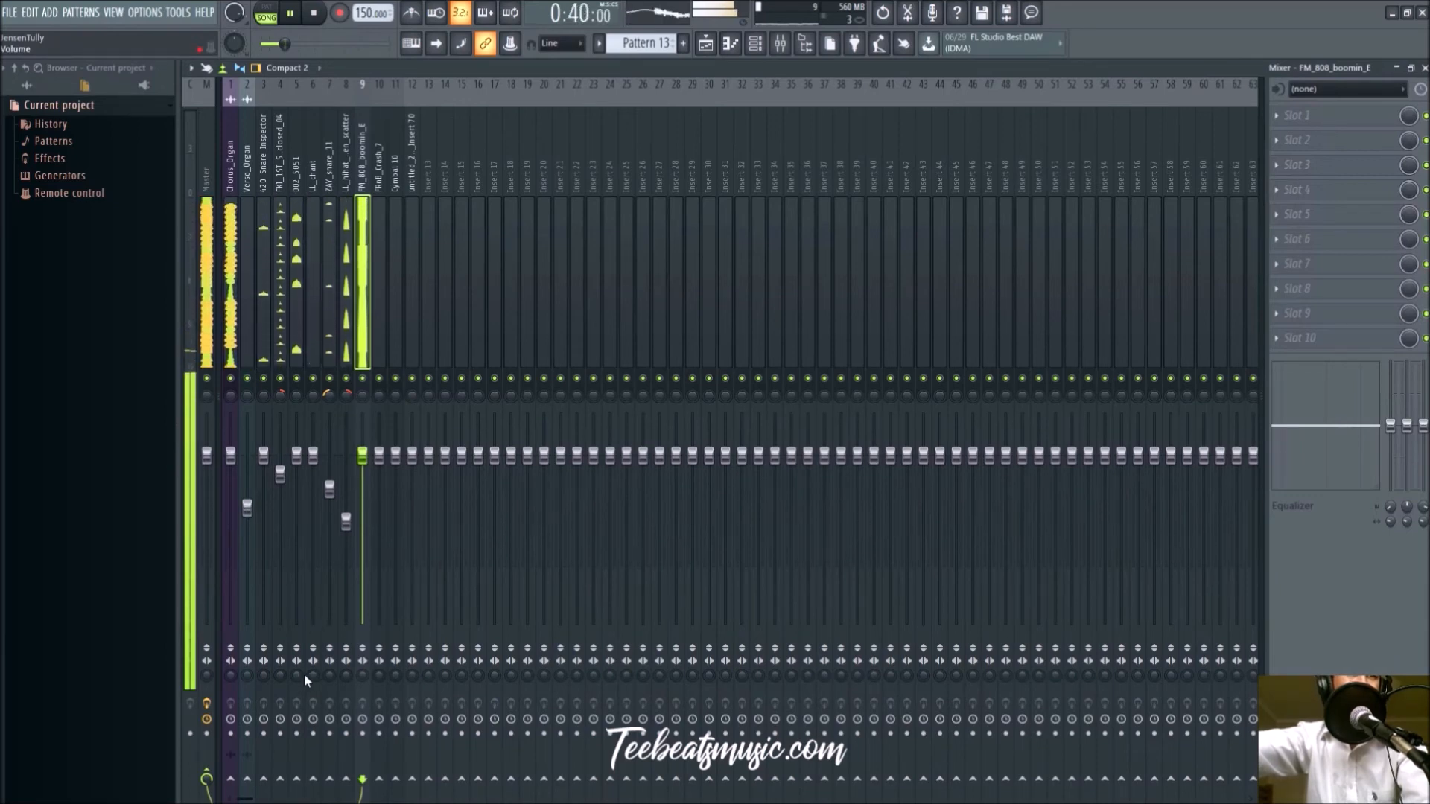
left_click_drag(232, 454, 232, 508)
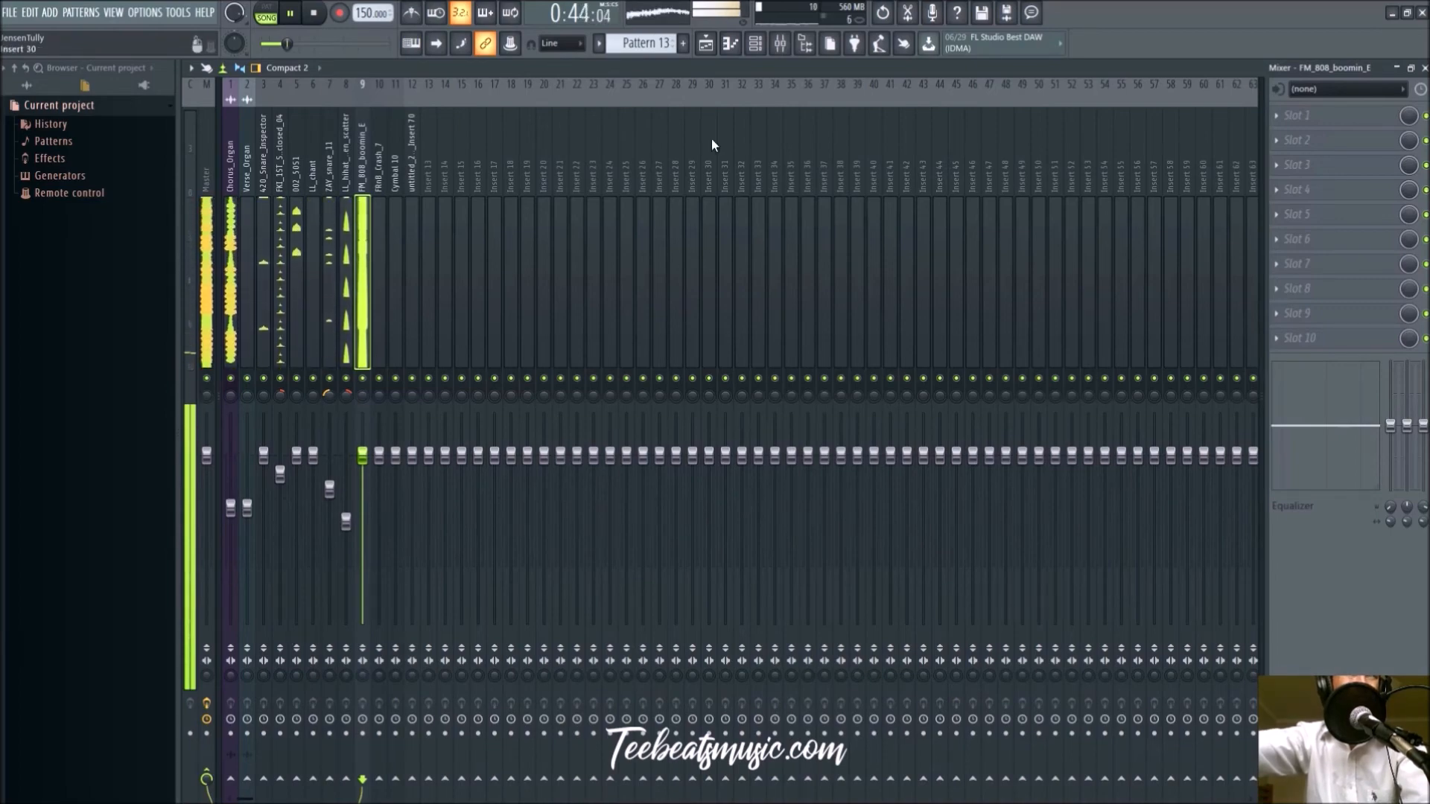
Inspect the Chorus_Organ clip's channel settings, and return to the full playlist with the song playing
key("F5")
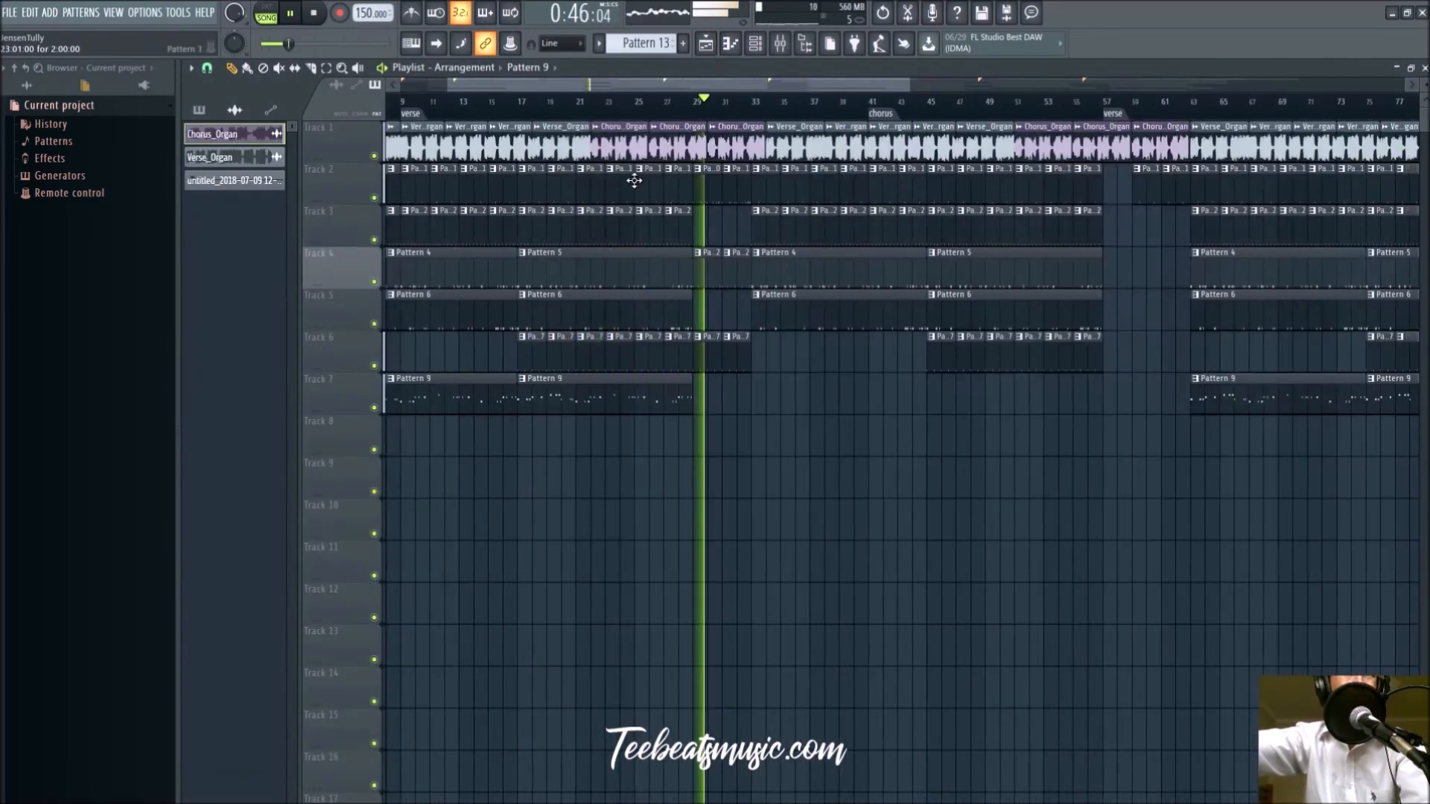
scroll(636, 181, "up", 5)
double_click(639, 146)
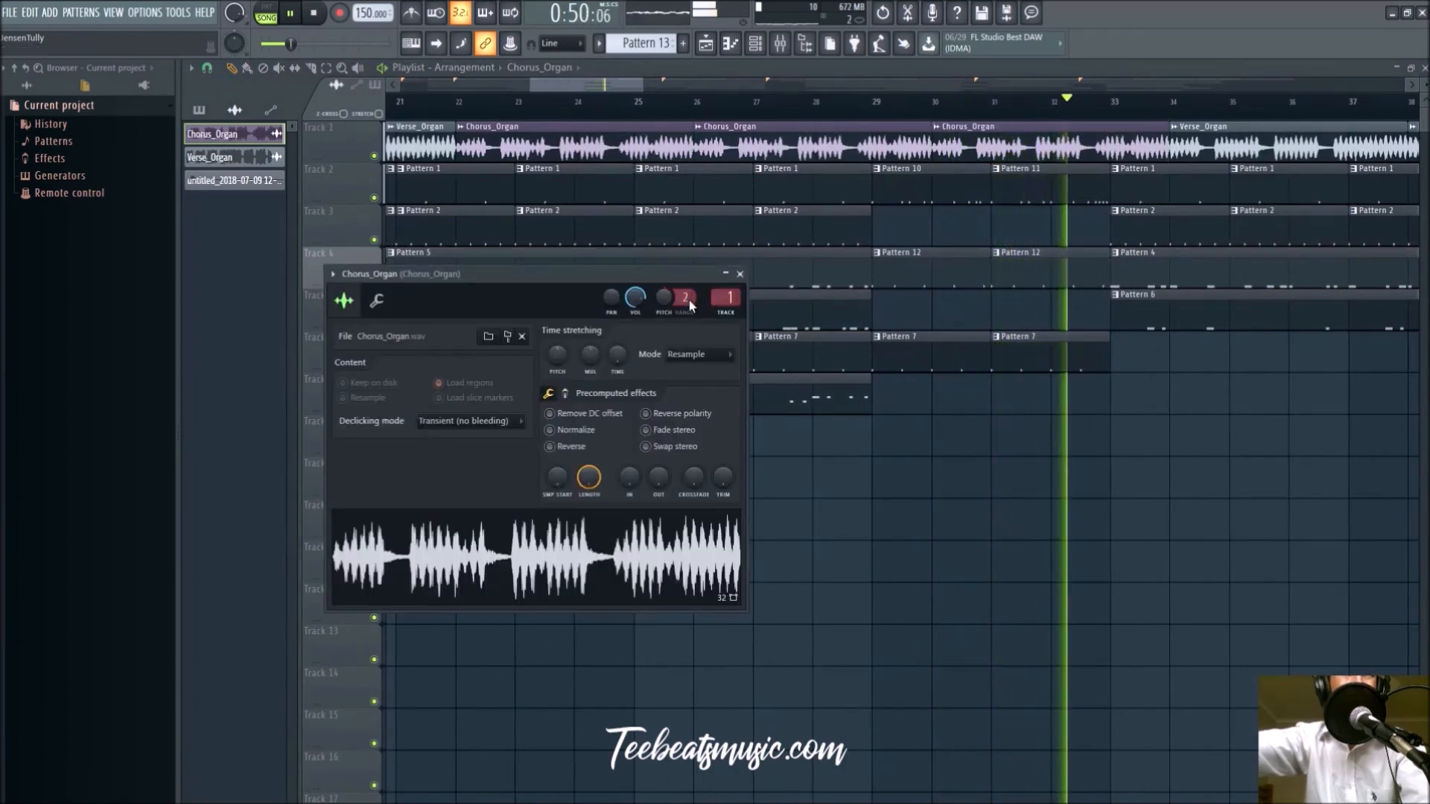
key("space")
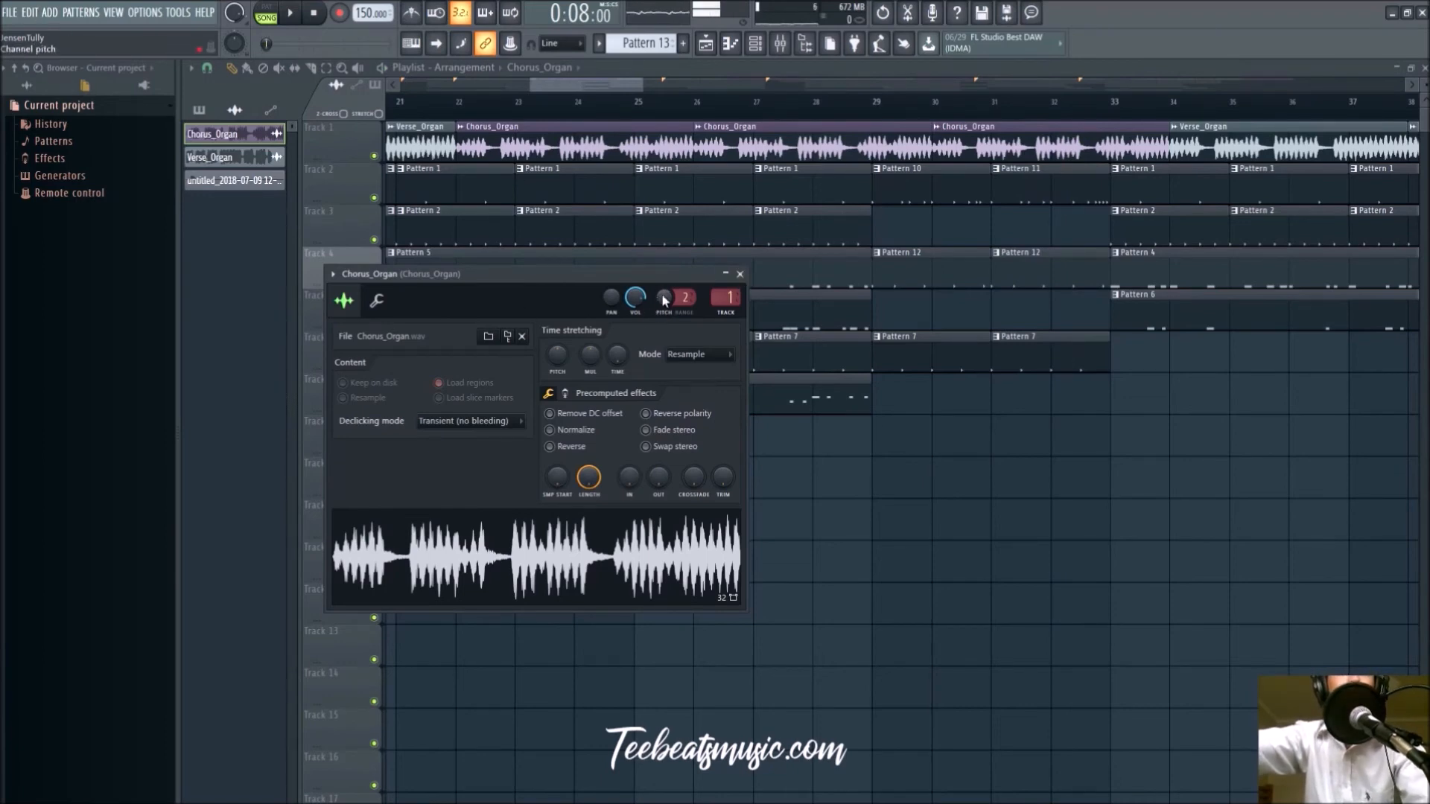
scroll(647, 50, "down", 1)
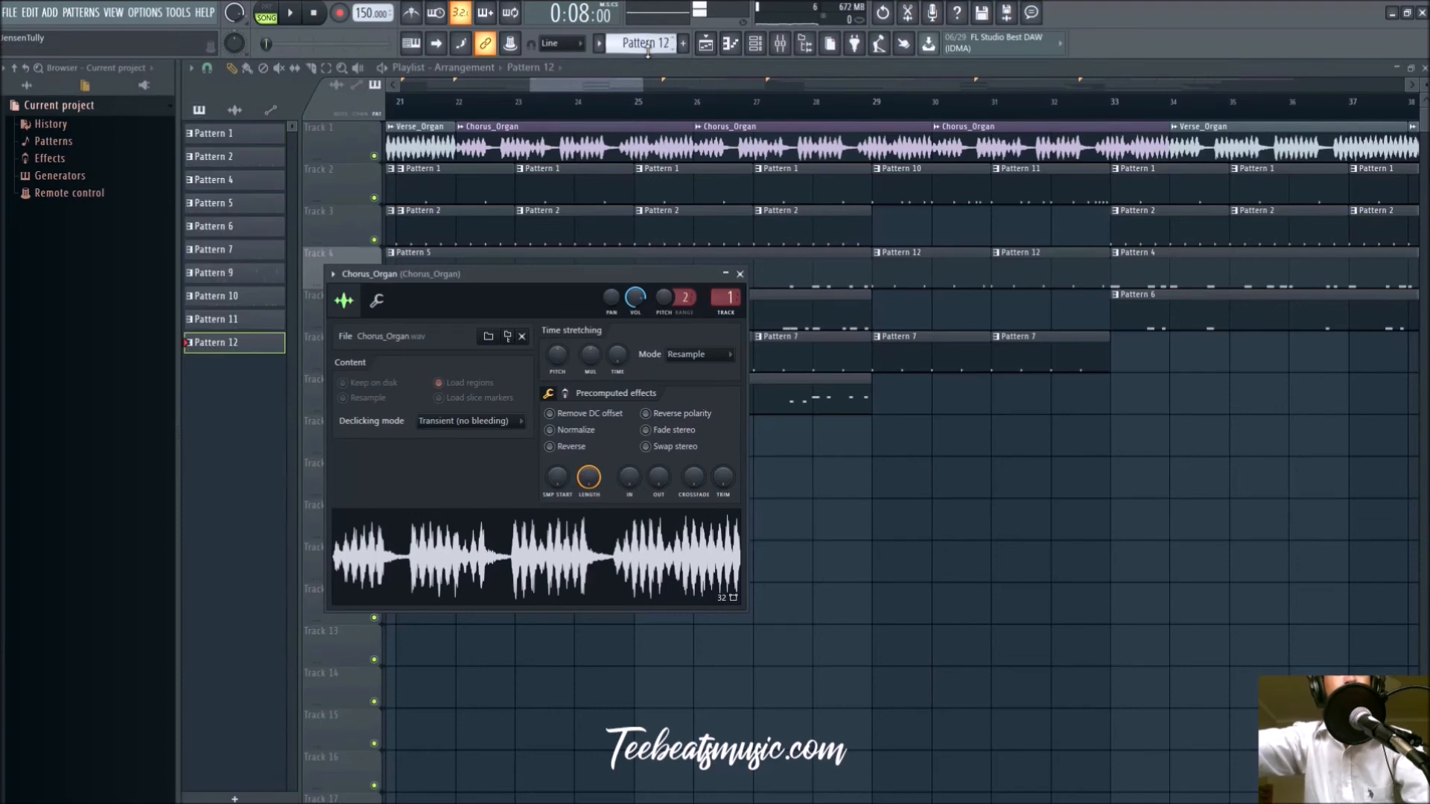
scroll(645, 51, "down", 1)
key("space")
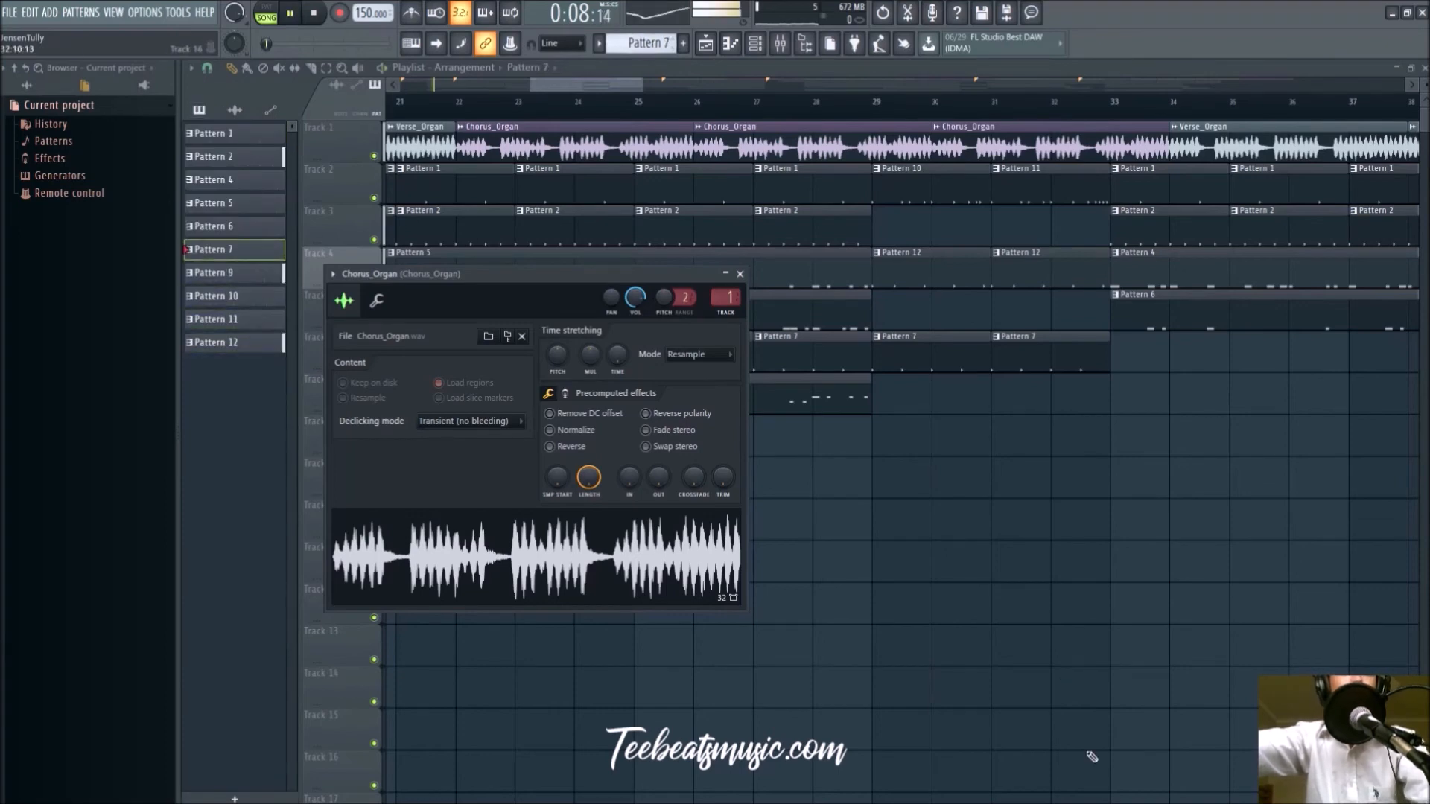
right_click(1091, 755)
scroll(873, 543, "down", 6)
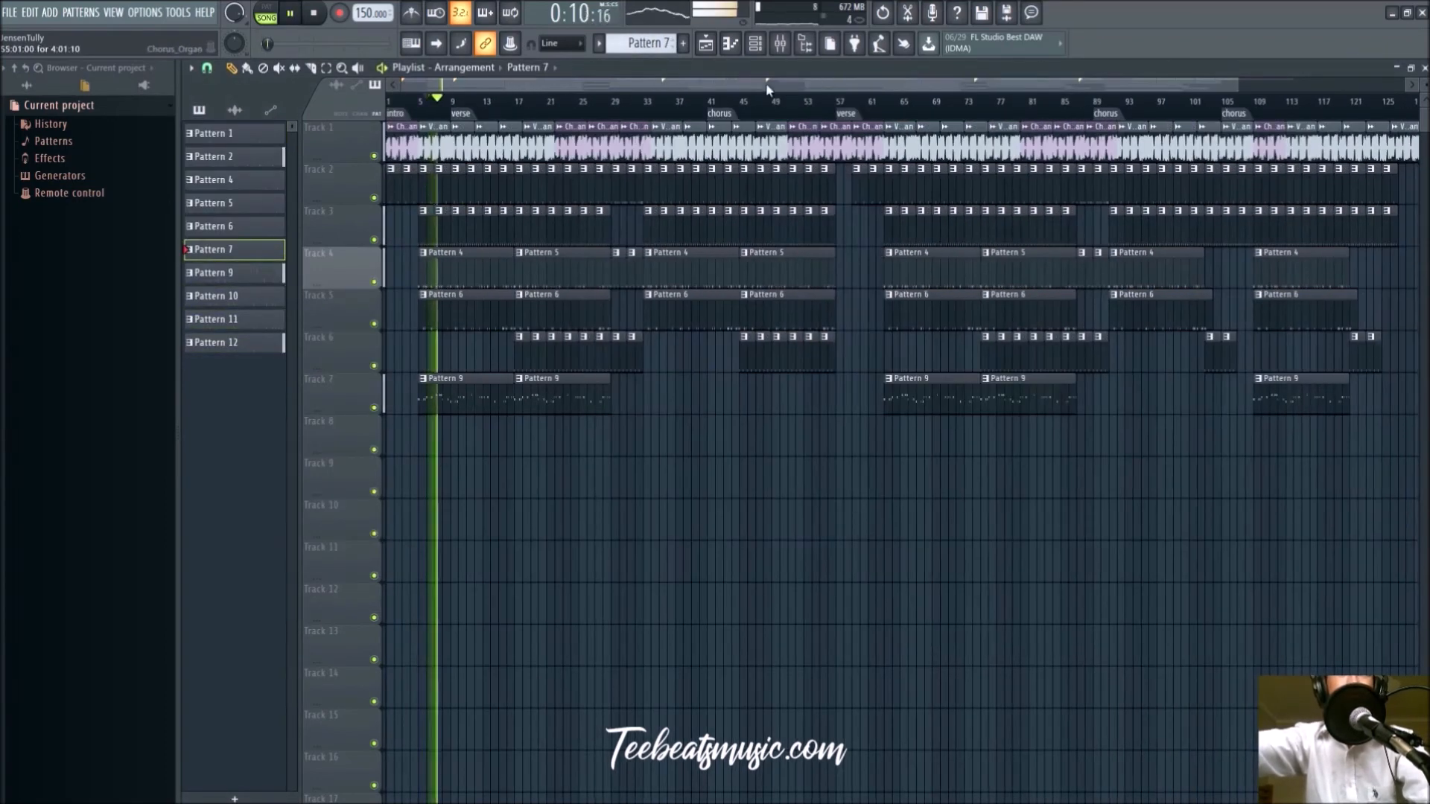
Load Maximus into the first effect slot of the FM_808_boomin_E mixer track
left_click(779, 43)
left_click(364, 270)
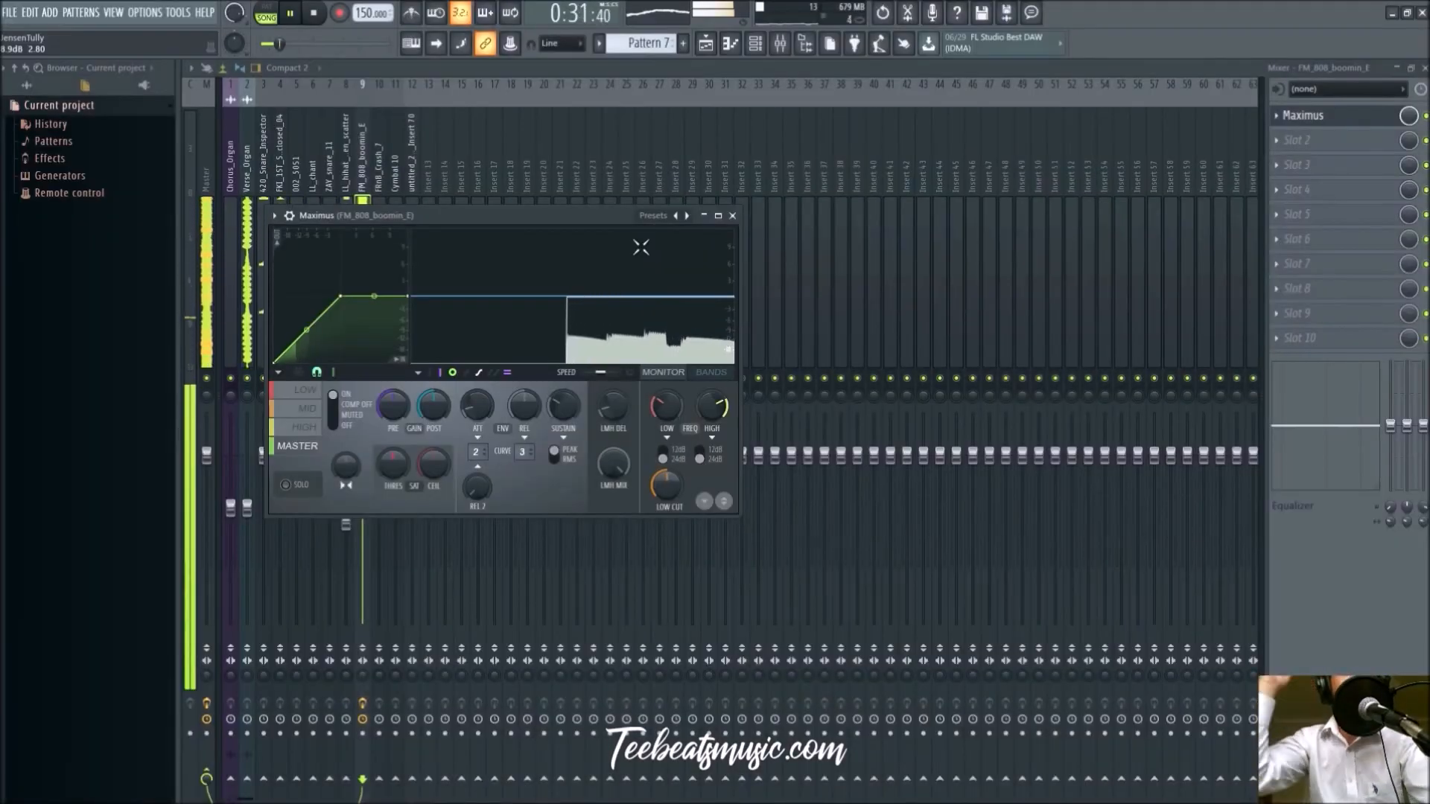
Audition the Maximus low band in solo, review the mid, high and master bands, and play the song with the plugin closed
left_click(292, 490)
key("space")
left_click(299, 394)
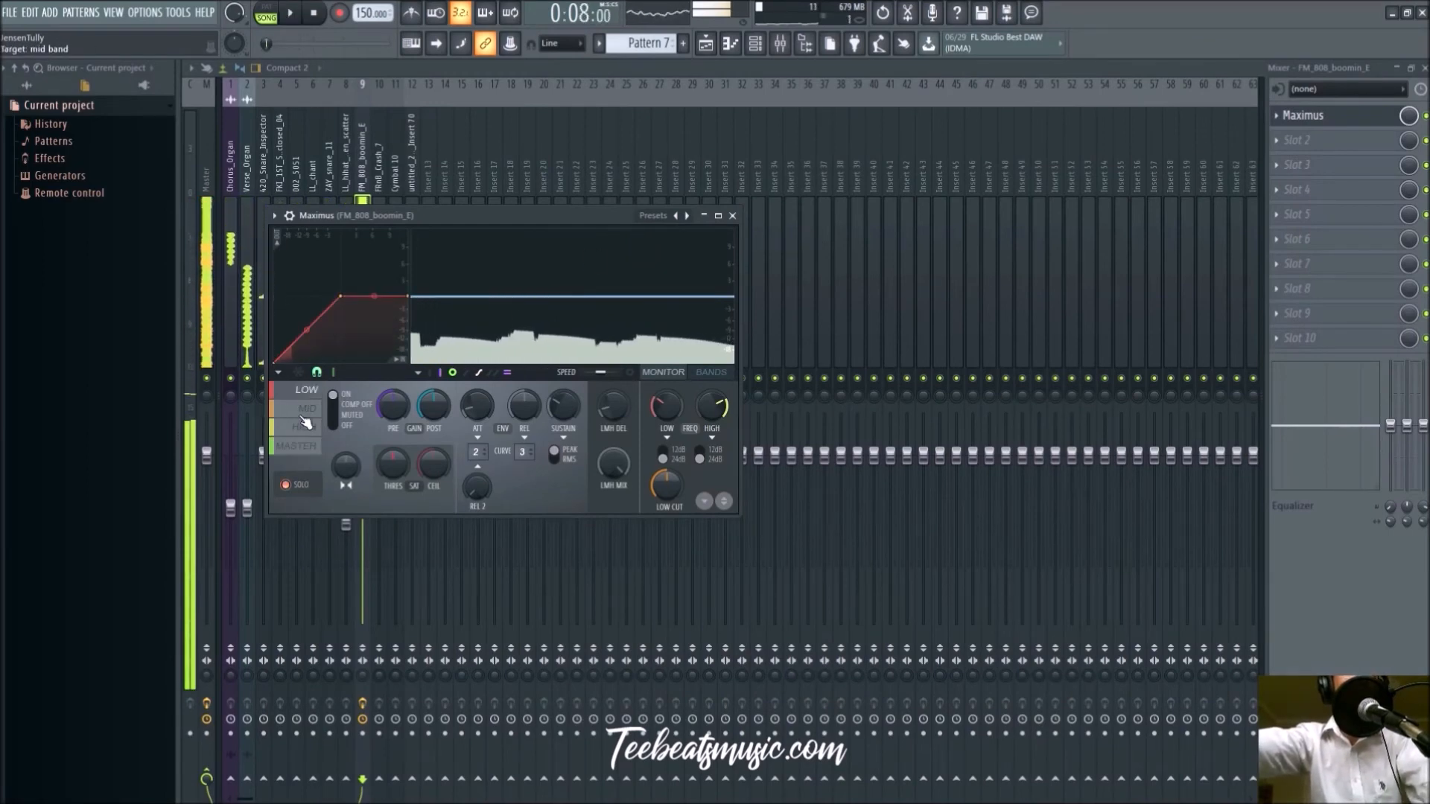
left_click(287, 485)
left_click(307, 408)
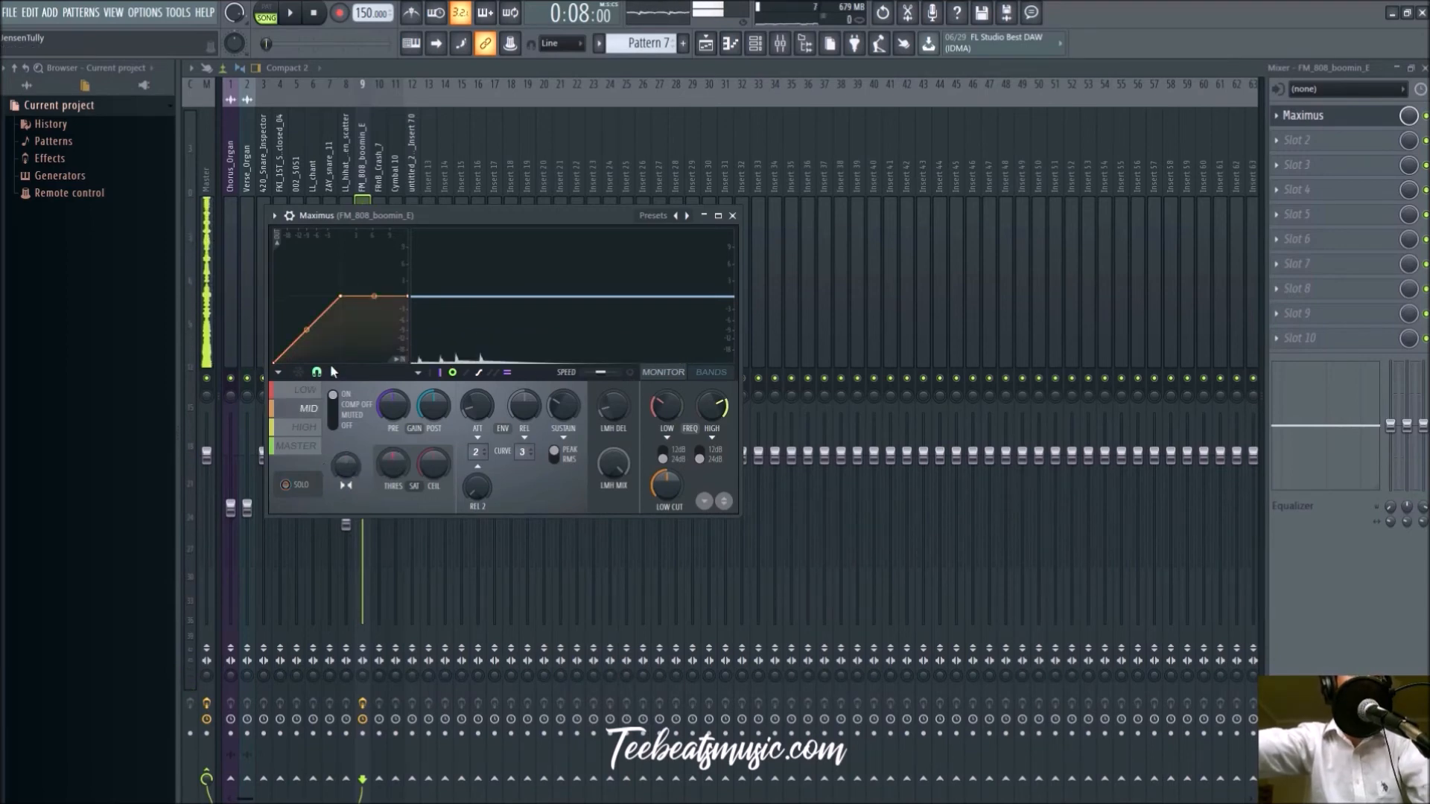
left_click(307, 427)
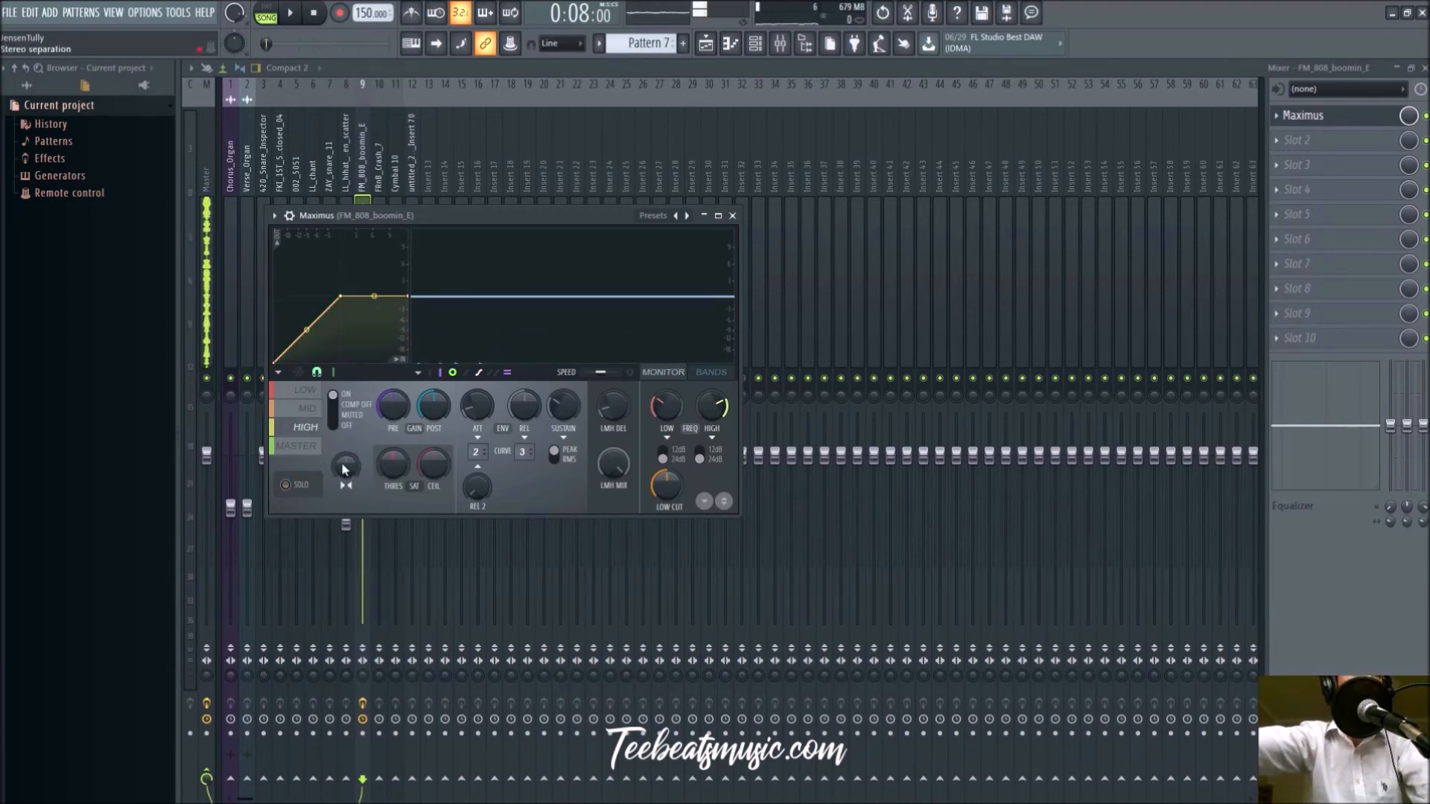
left_click(317, 448)
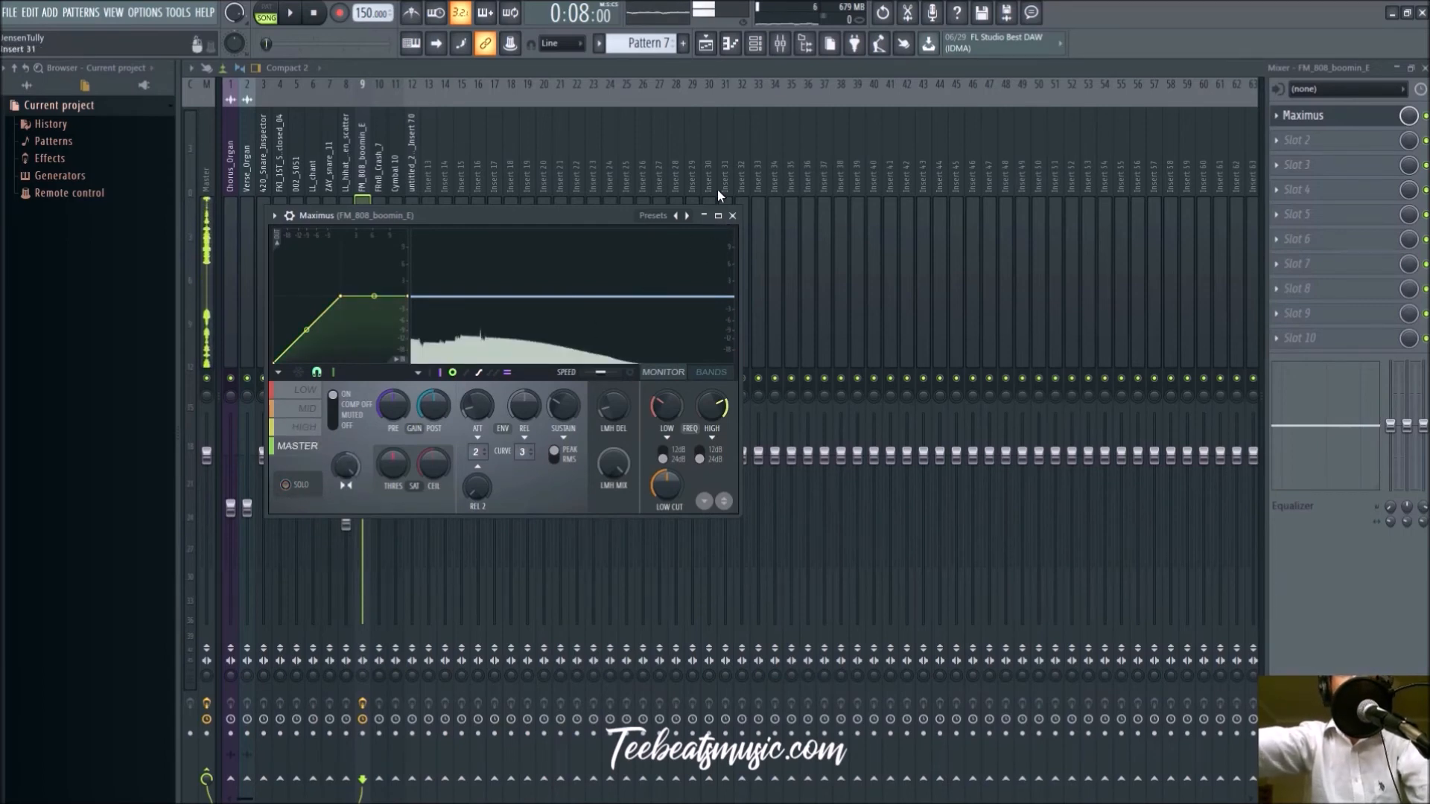
left_click(733, 216)
key("space")
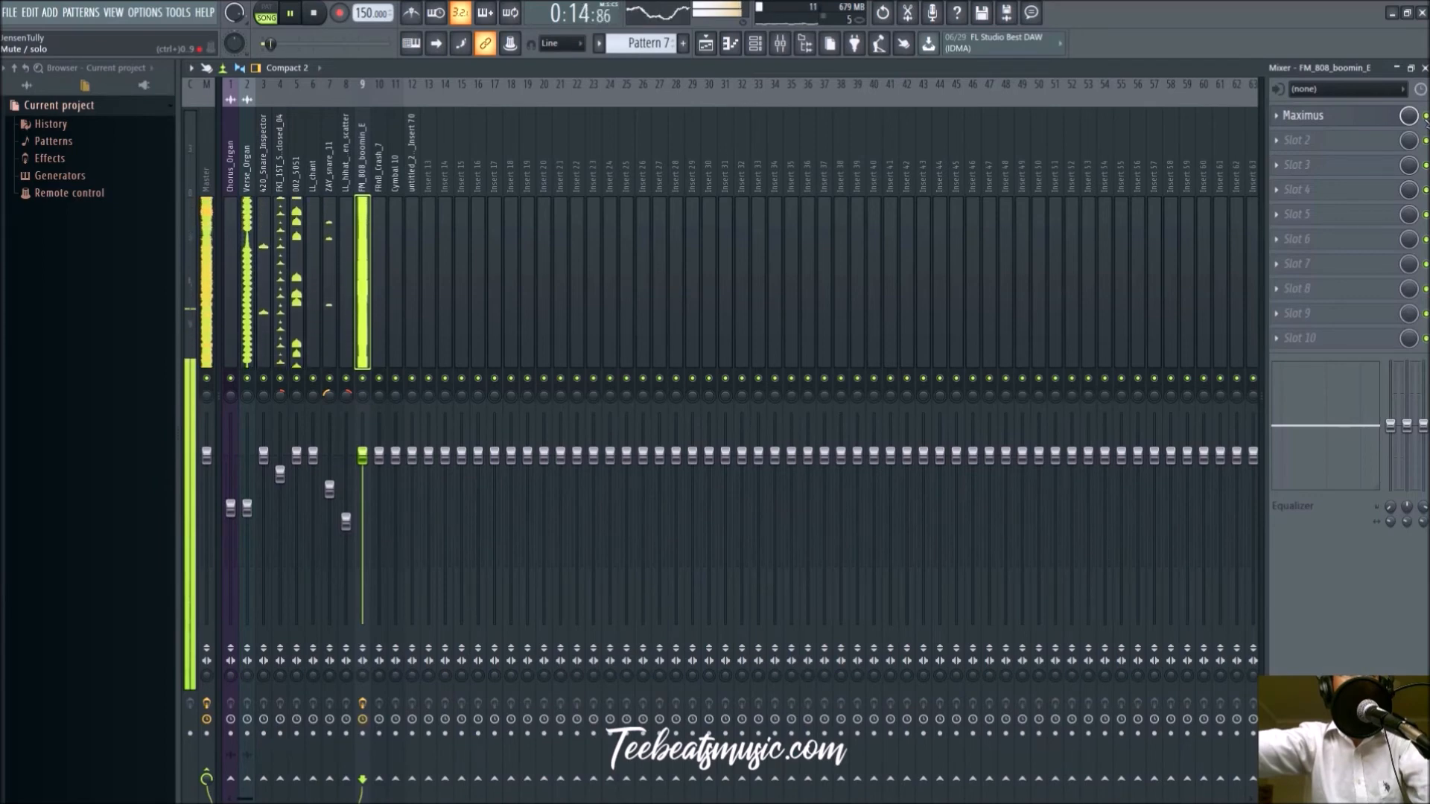
Play the song from the playlist, and lower the FM_808_boomin_E mixer fader to -1.8 dB
left_click(705, 43)
left_click(705, 44)
left_click(705, 43)
key("space")
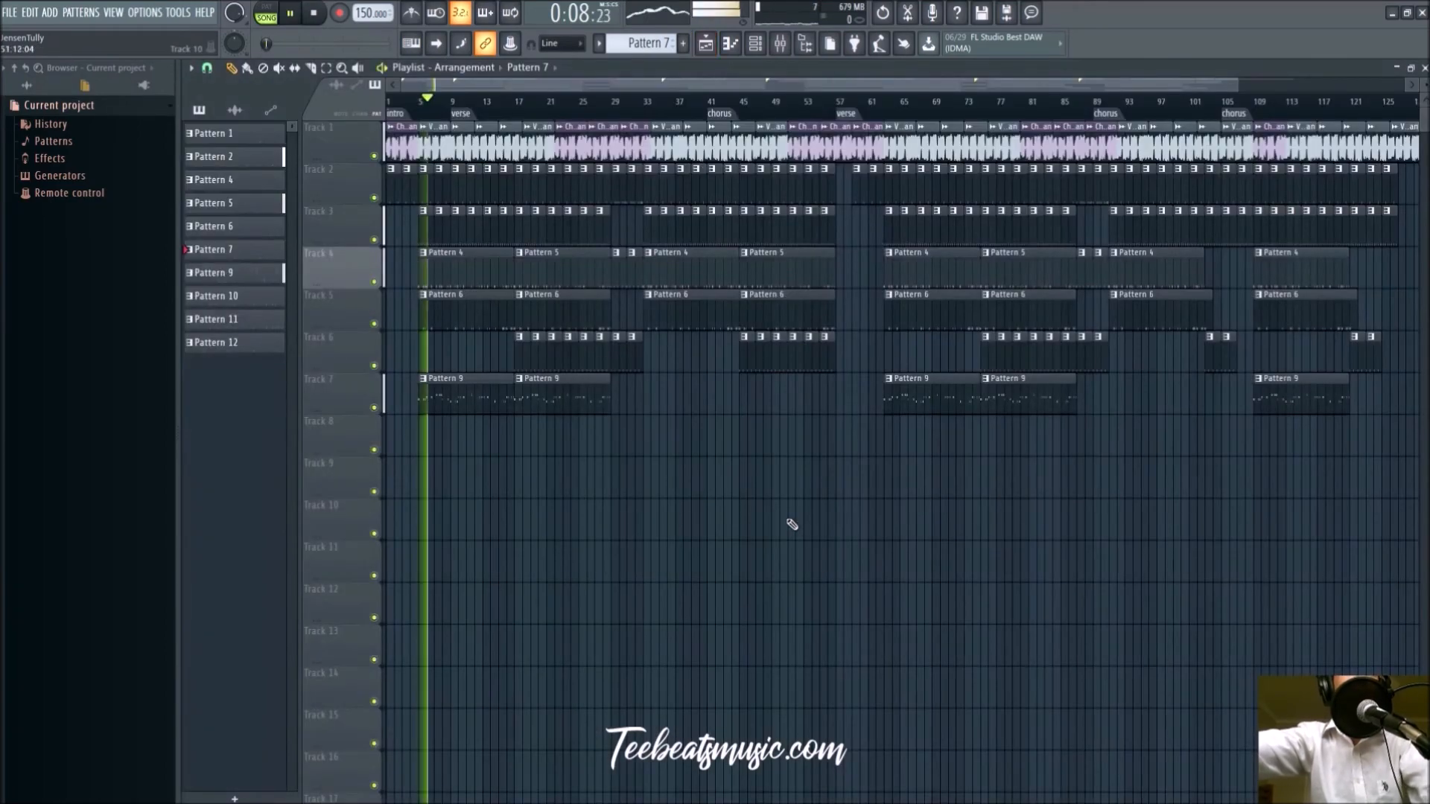
scroll(793, 522, "down", 1)
left_click(705, 43)
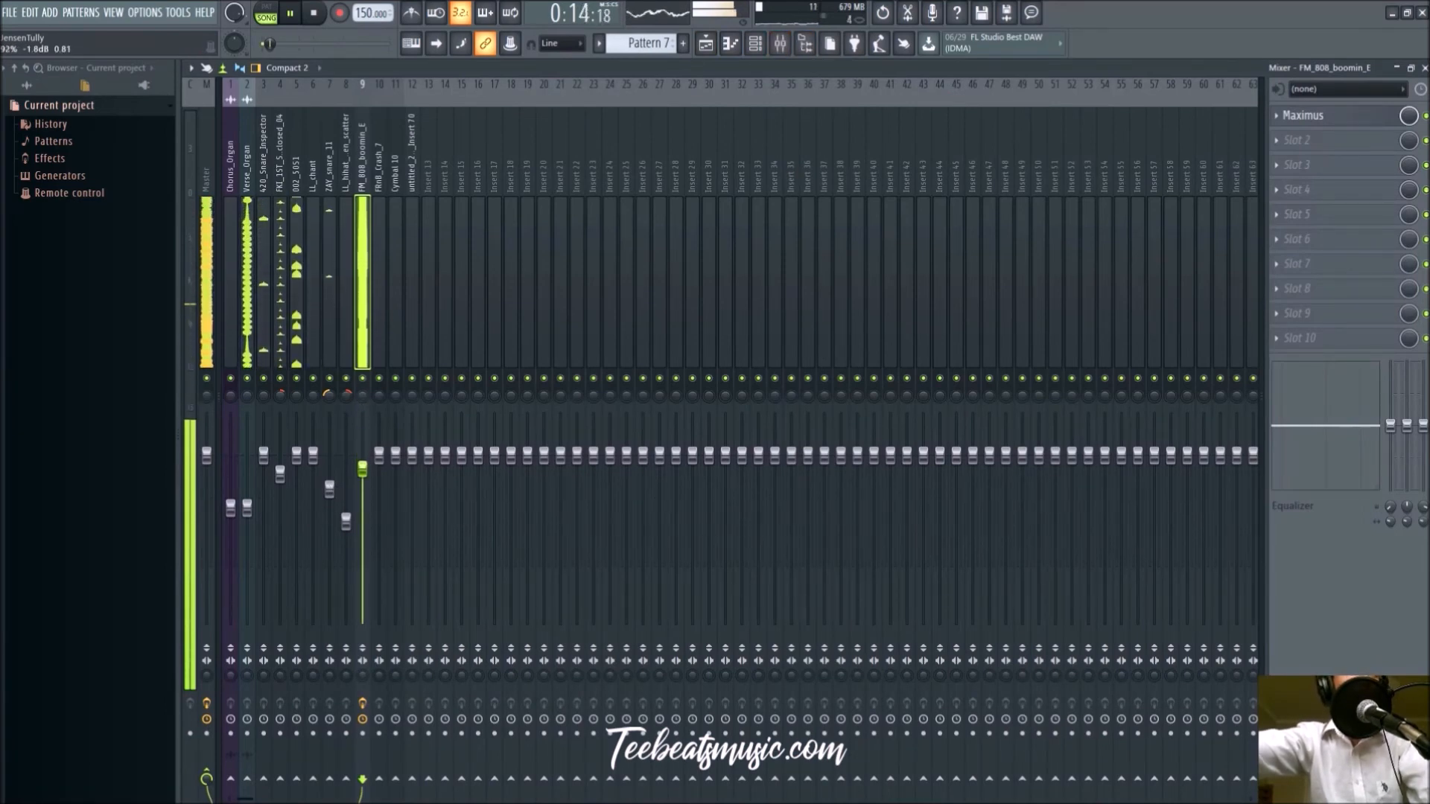
Select mixer track Insert 70 and adjust the delay time of its Fruity delay 2, leaving the plugin closed
scroll(777, 208, "down", 4)
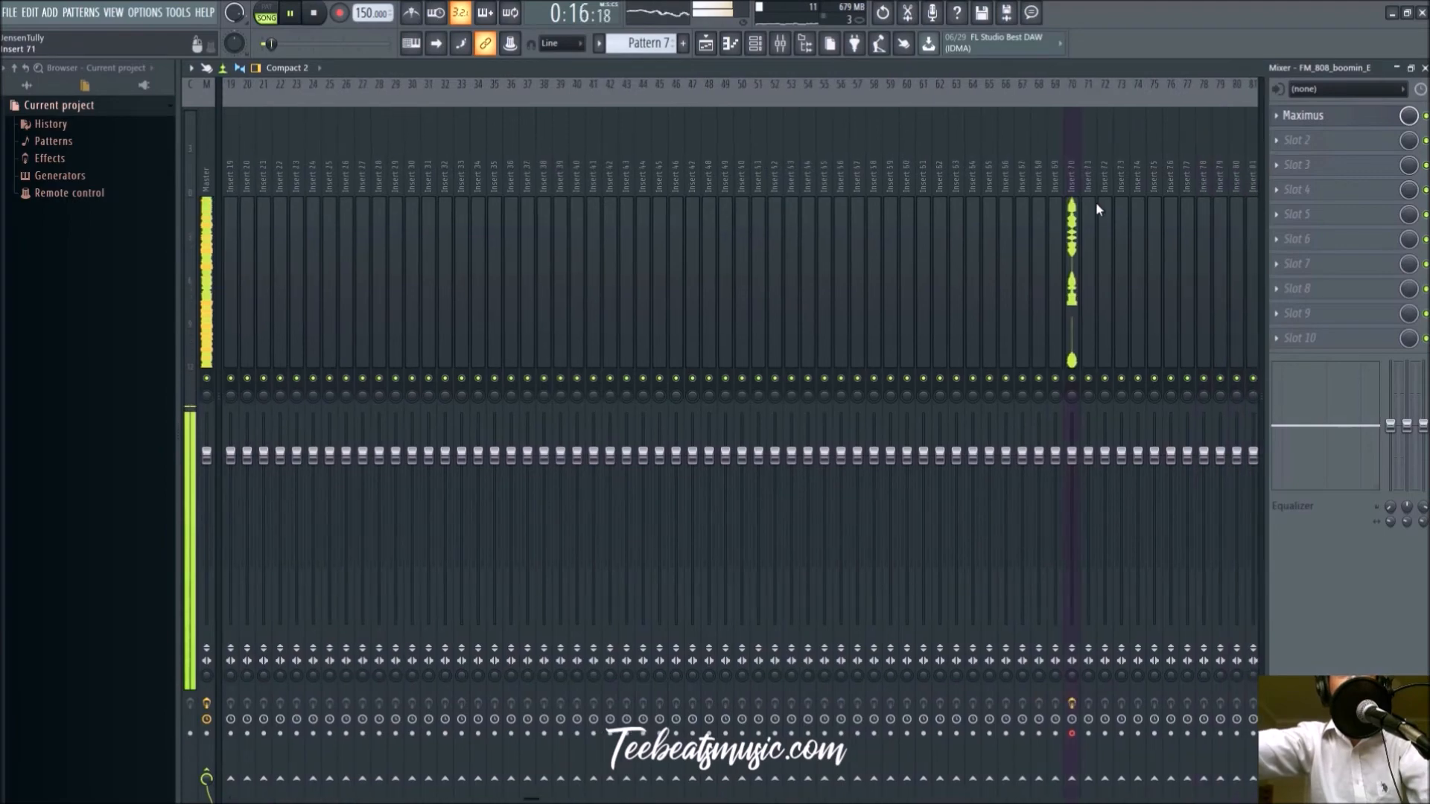
left_click(1071, 224)
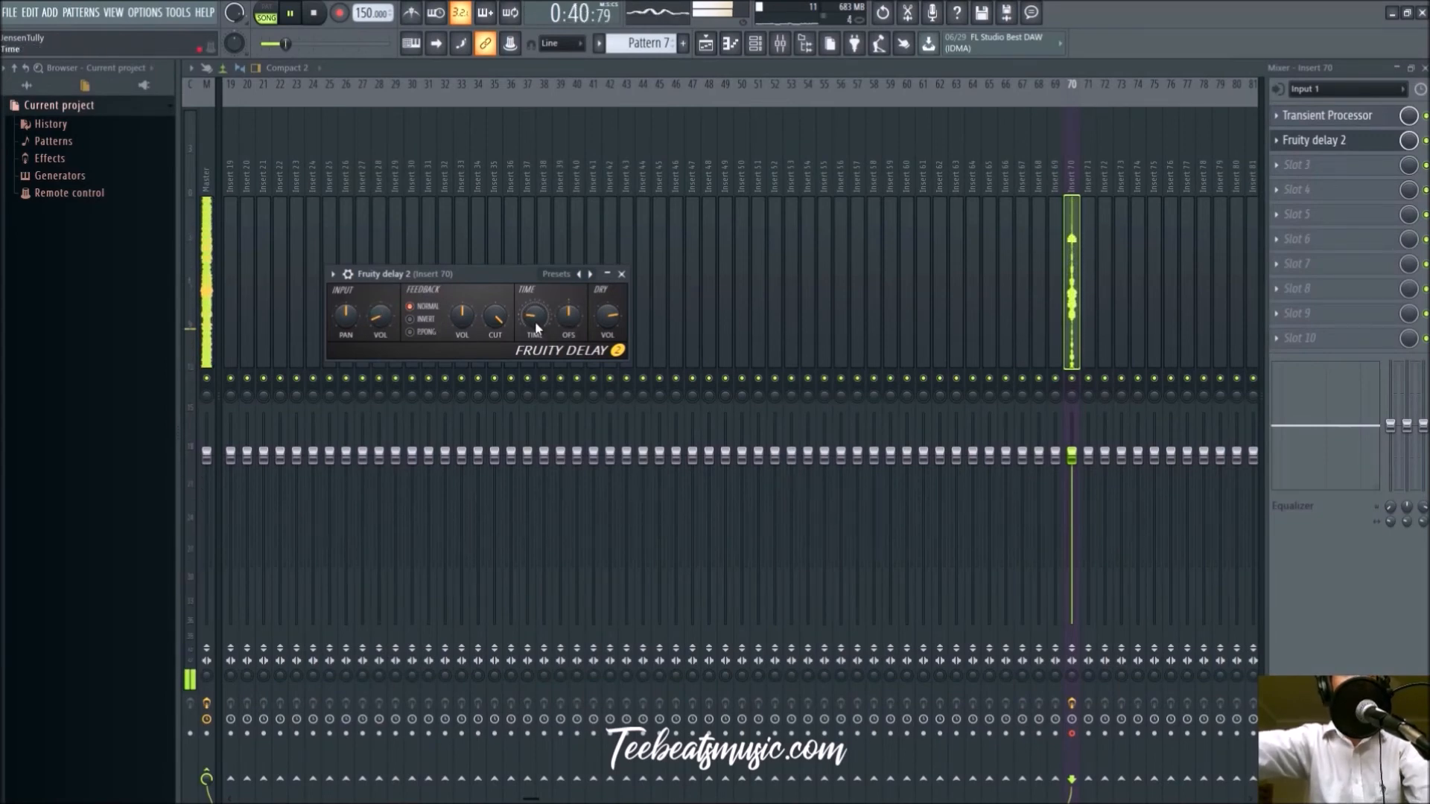
left_click_drag(534, 326, 530, 314)
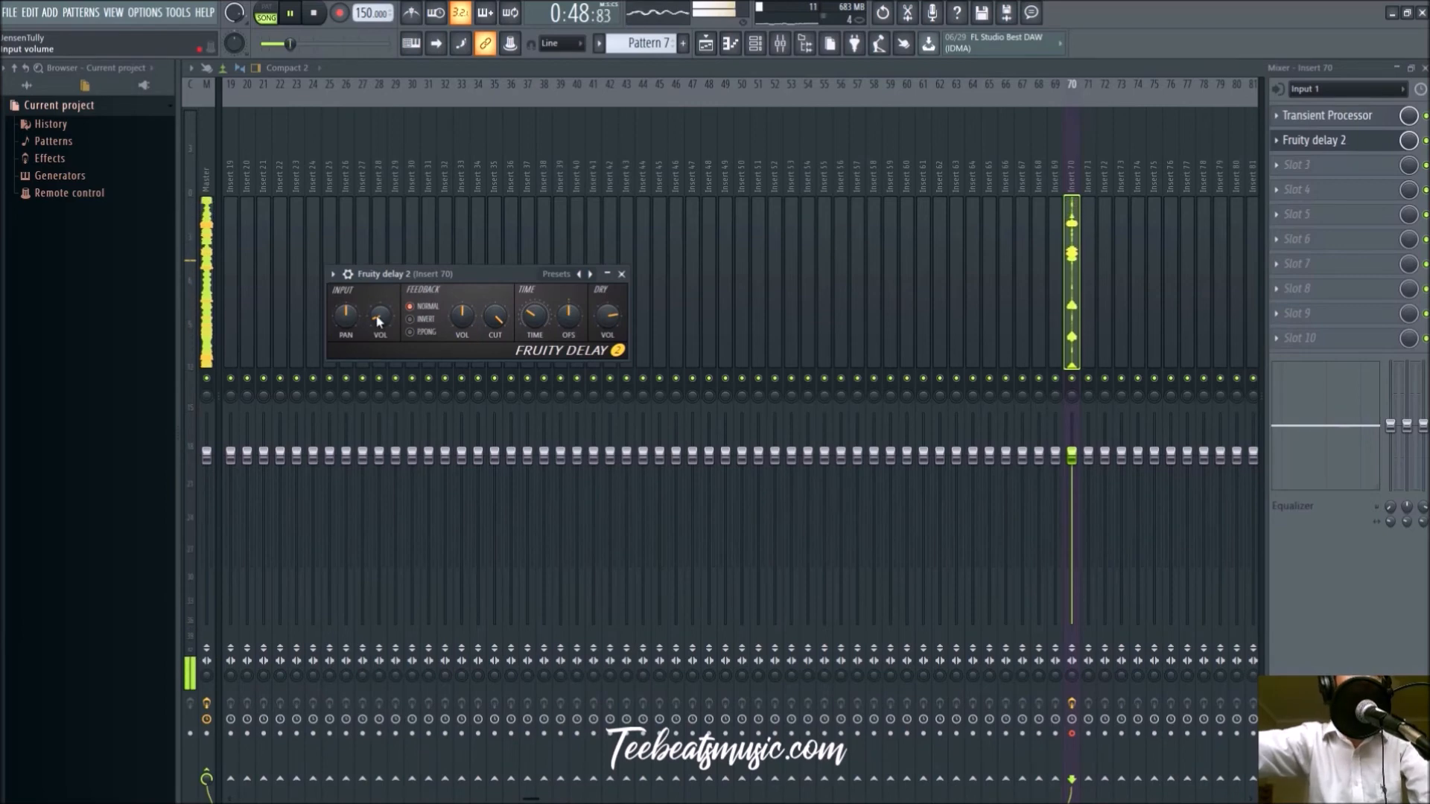
left_click(621, 274)
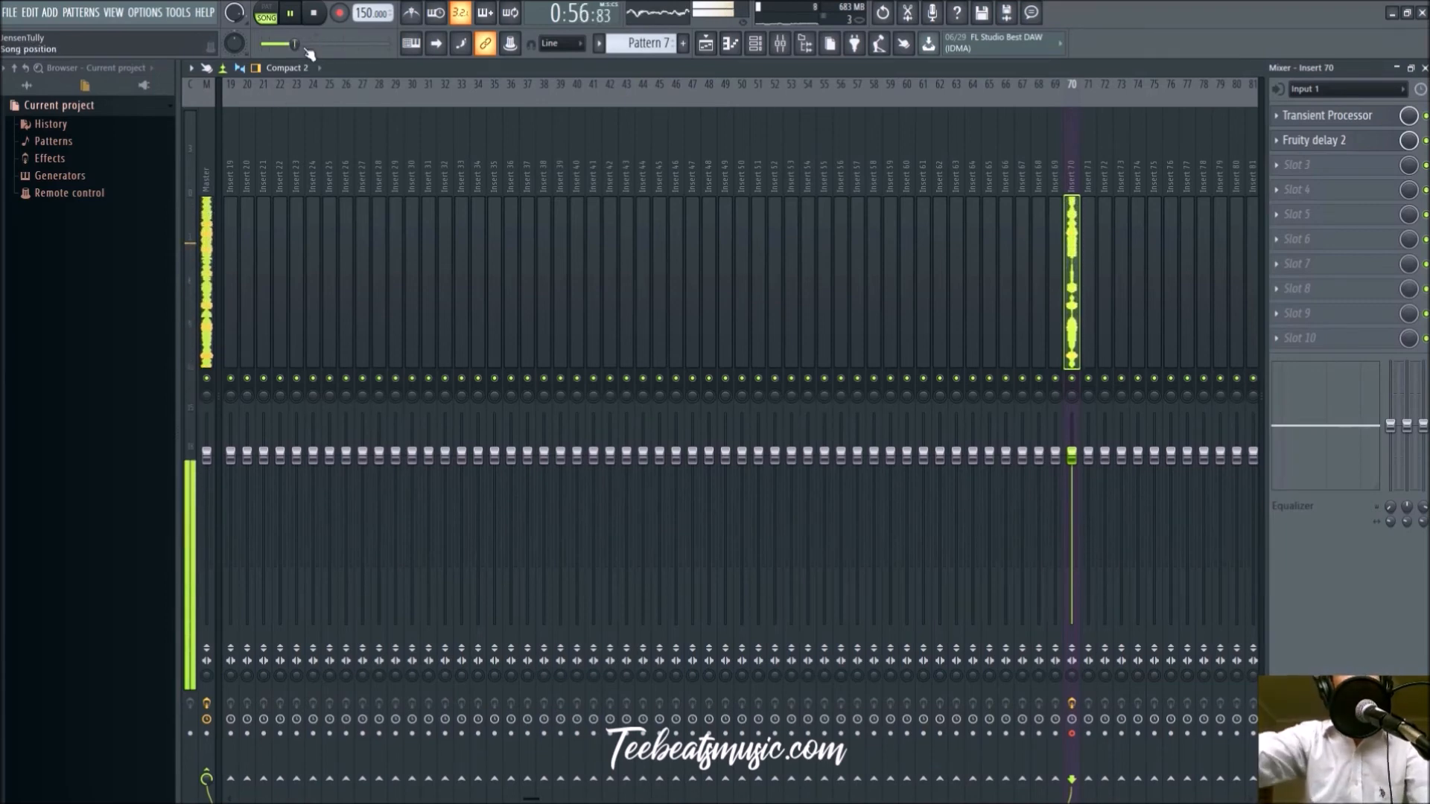
Delete the Pattern 2 clips on playlist Track 3 between bars 5 and 13
left_click(709, 44)
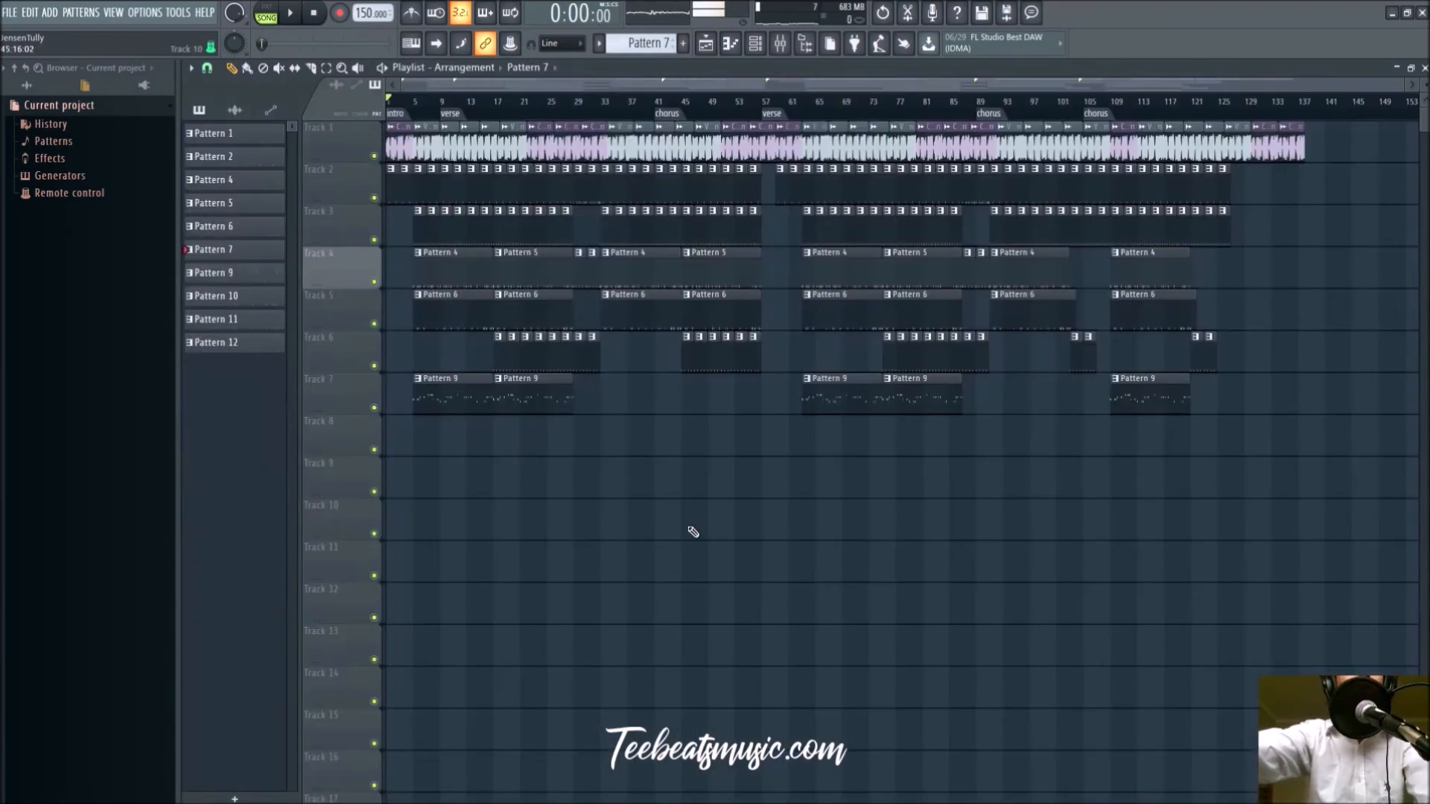
scroll(402, 460, "up", 4)
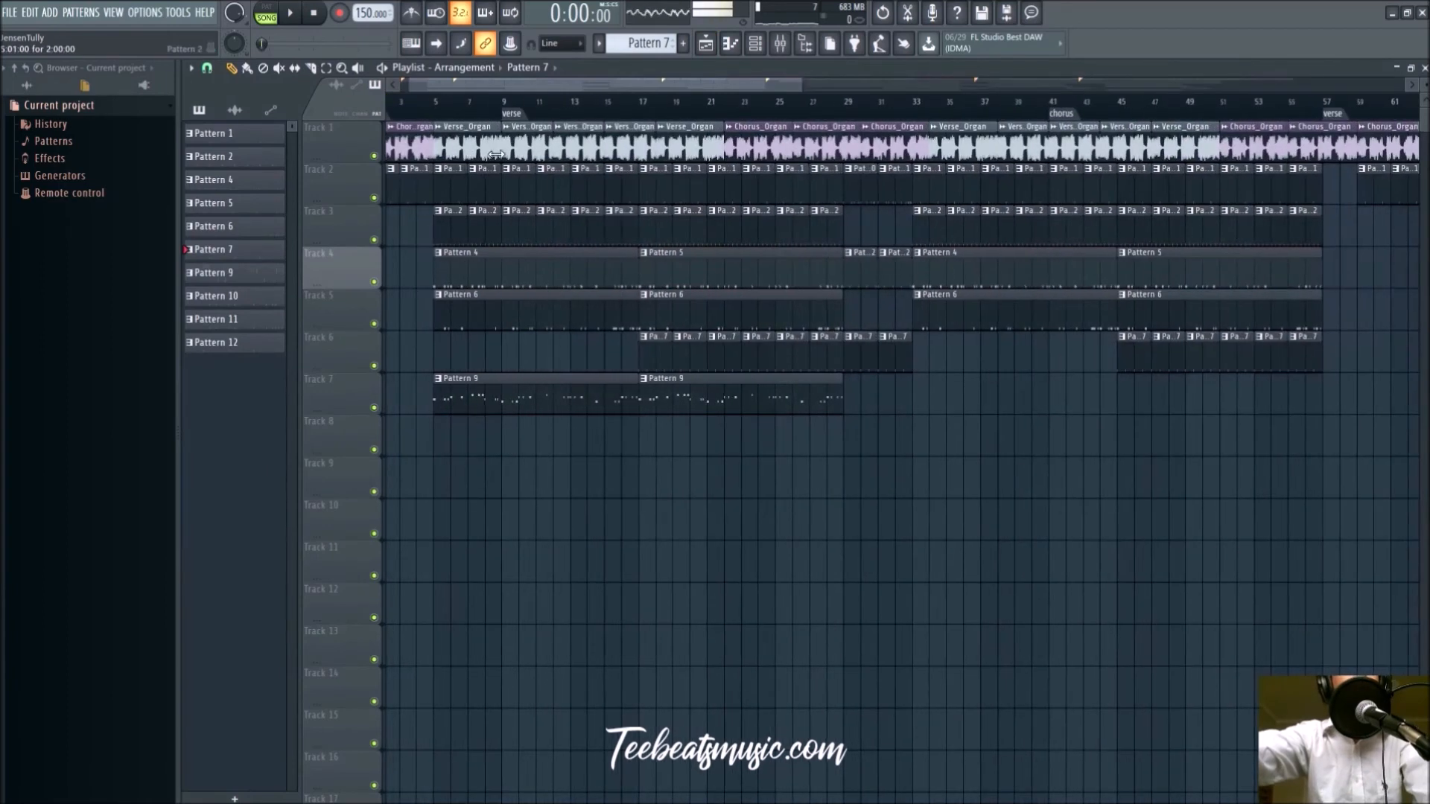
right_click(456, 261)
key("ctrl+z")
right_click(458, 231)
right_click(483, 230)
right_click(510, 235)
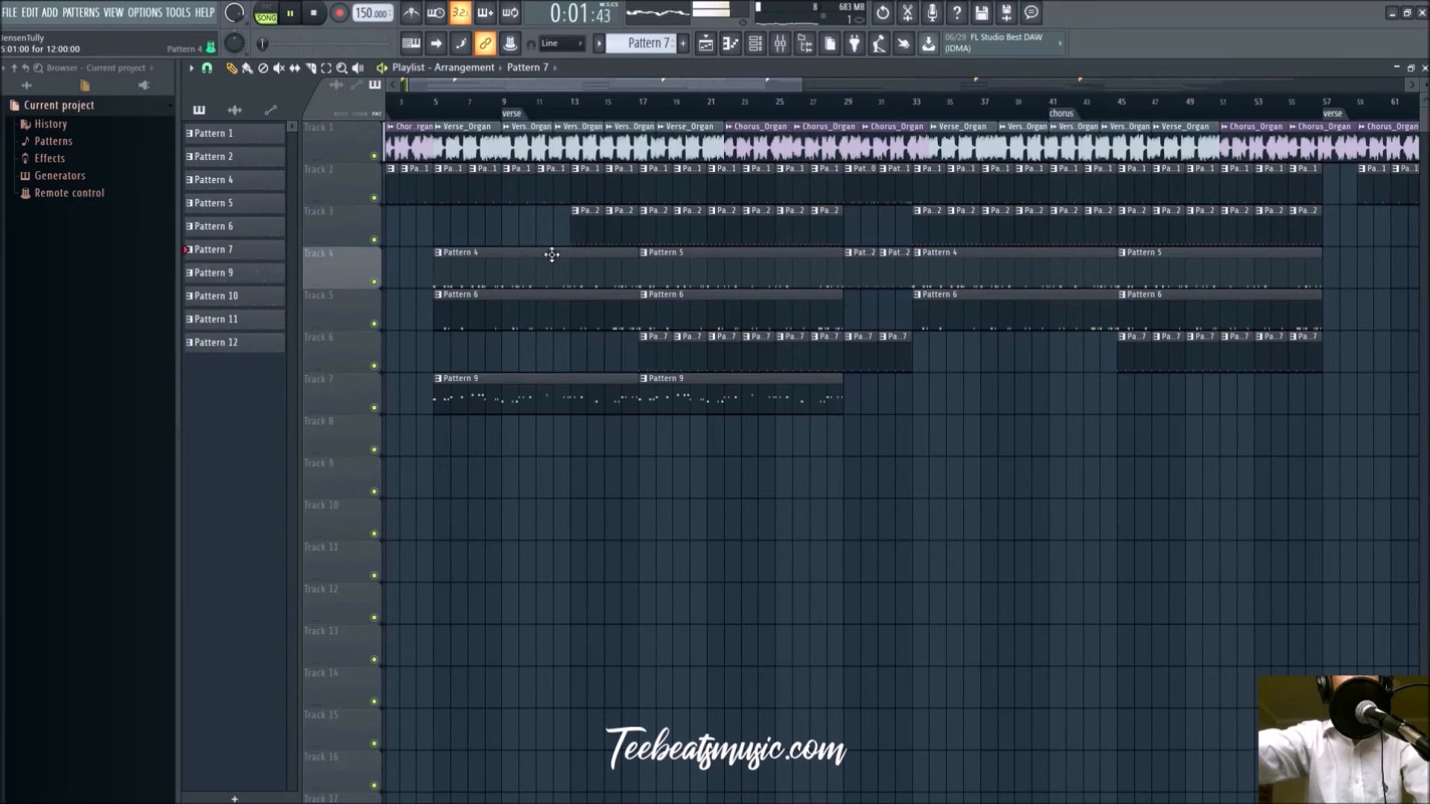
Record an Insert 70 audio take onto playlist Track 8, and replay the song from the beginning
scroll(552, 255, "down", 4)
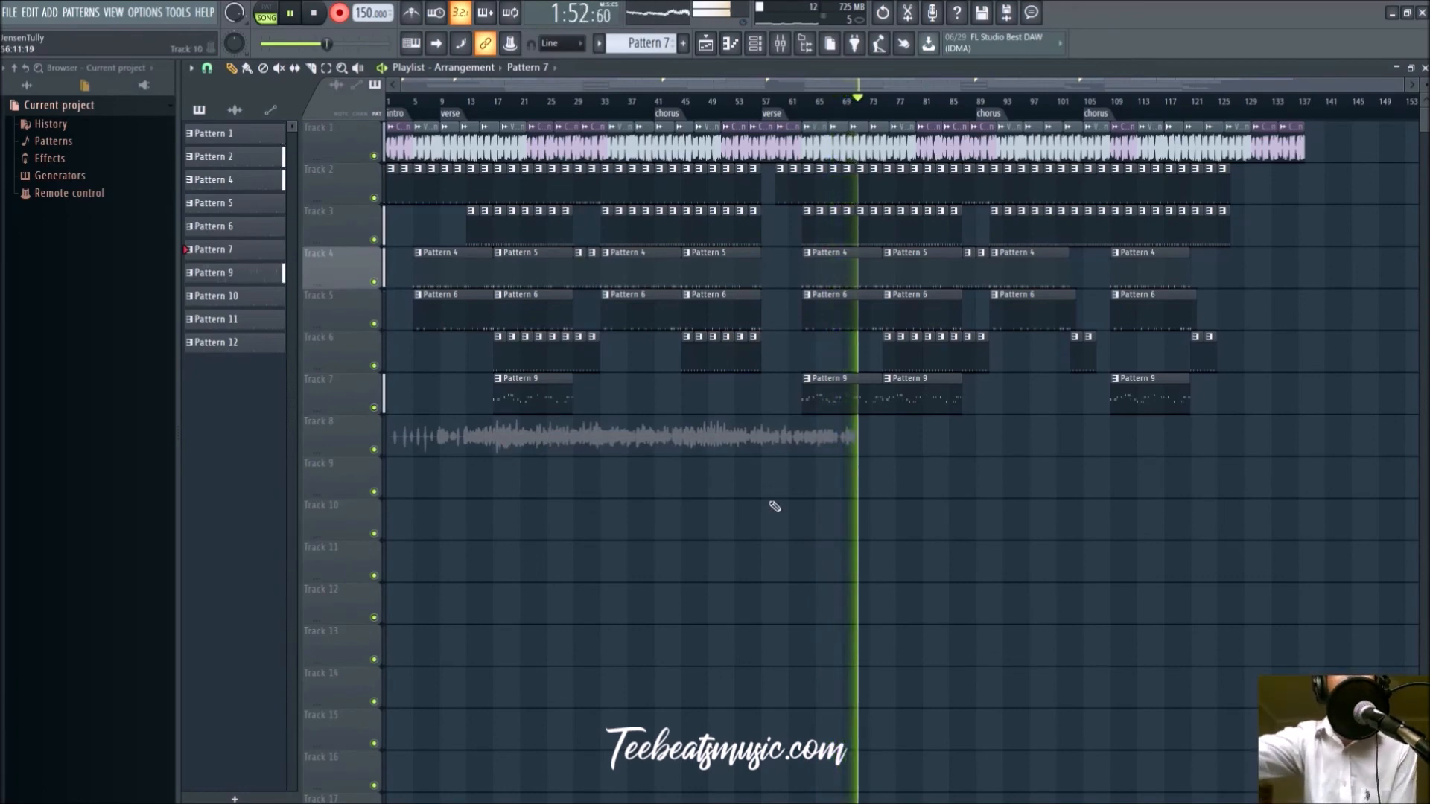
left_click(303, 13)
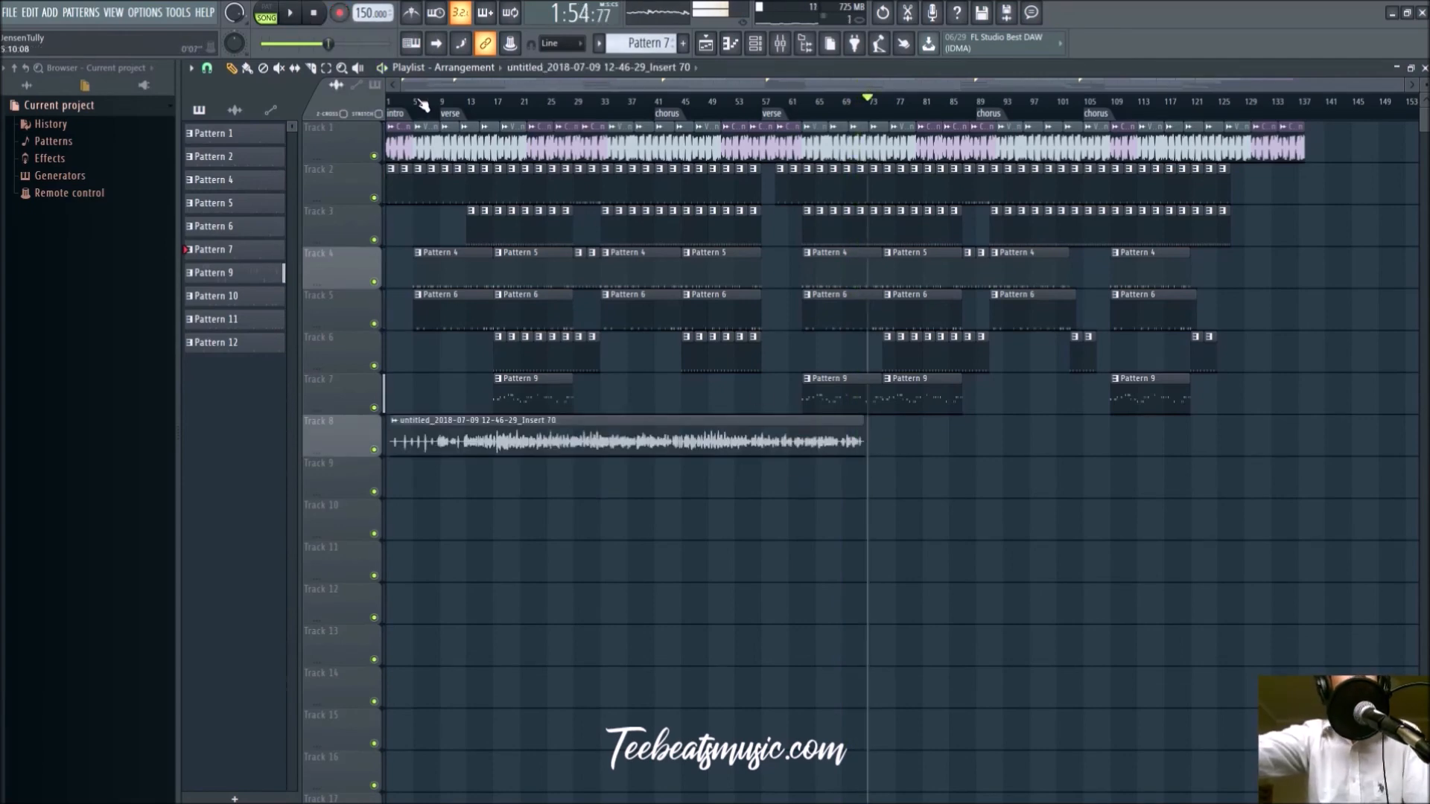
left_click_drag(417, 102, 322, 99)
left_click(296, 14)
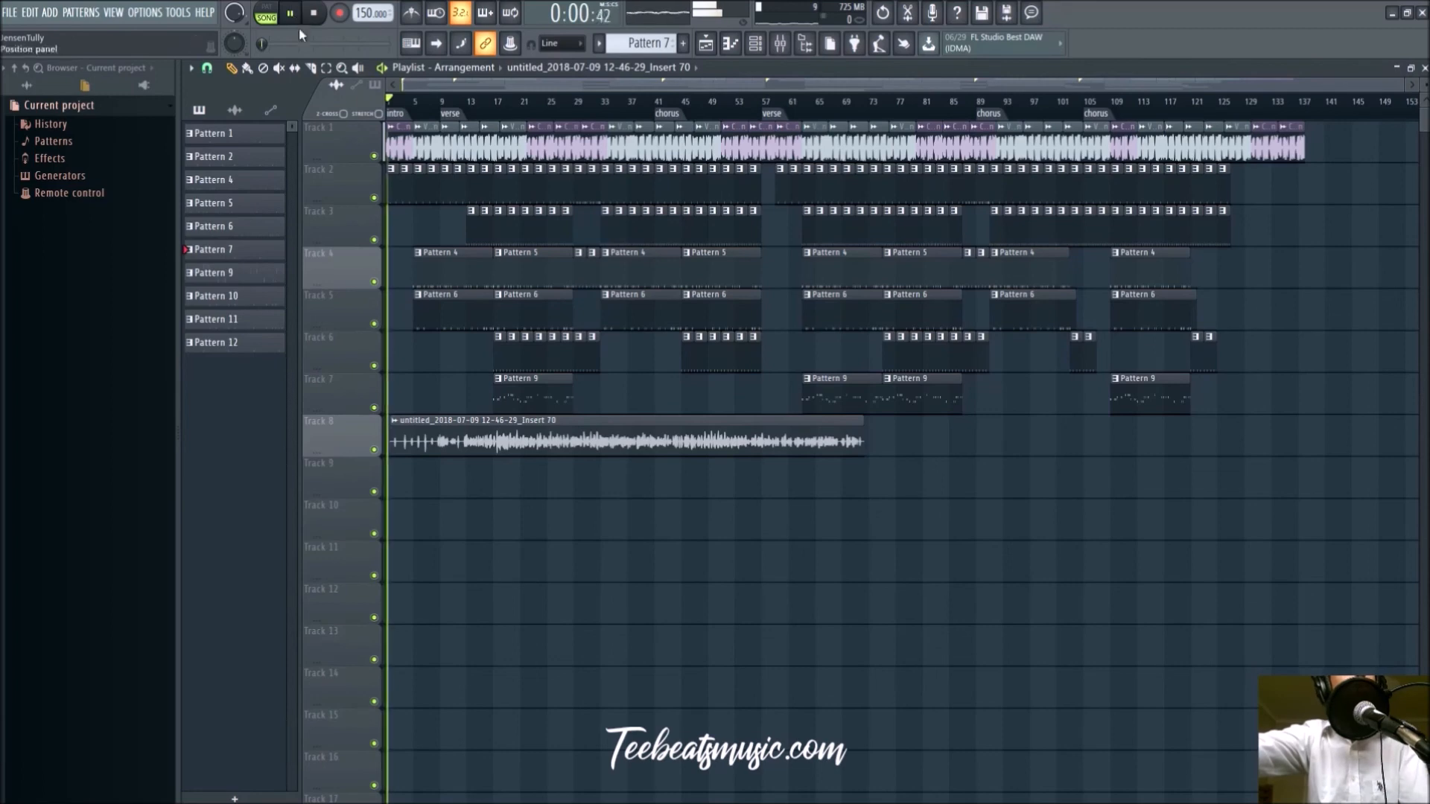
Review the channel rack and the mixer's Insert 70 and Master effect slots while the recorded take plays
left_click(704, 46)
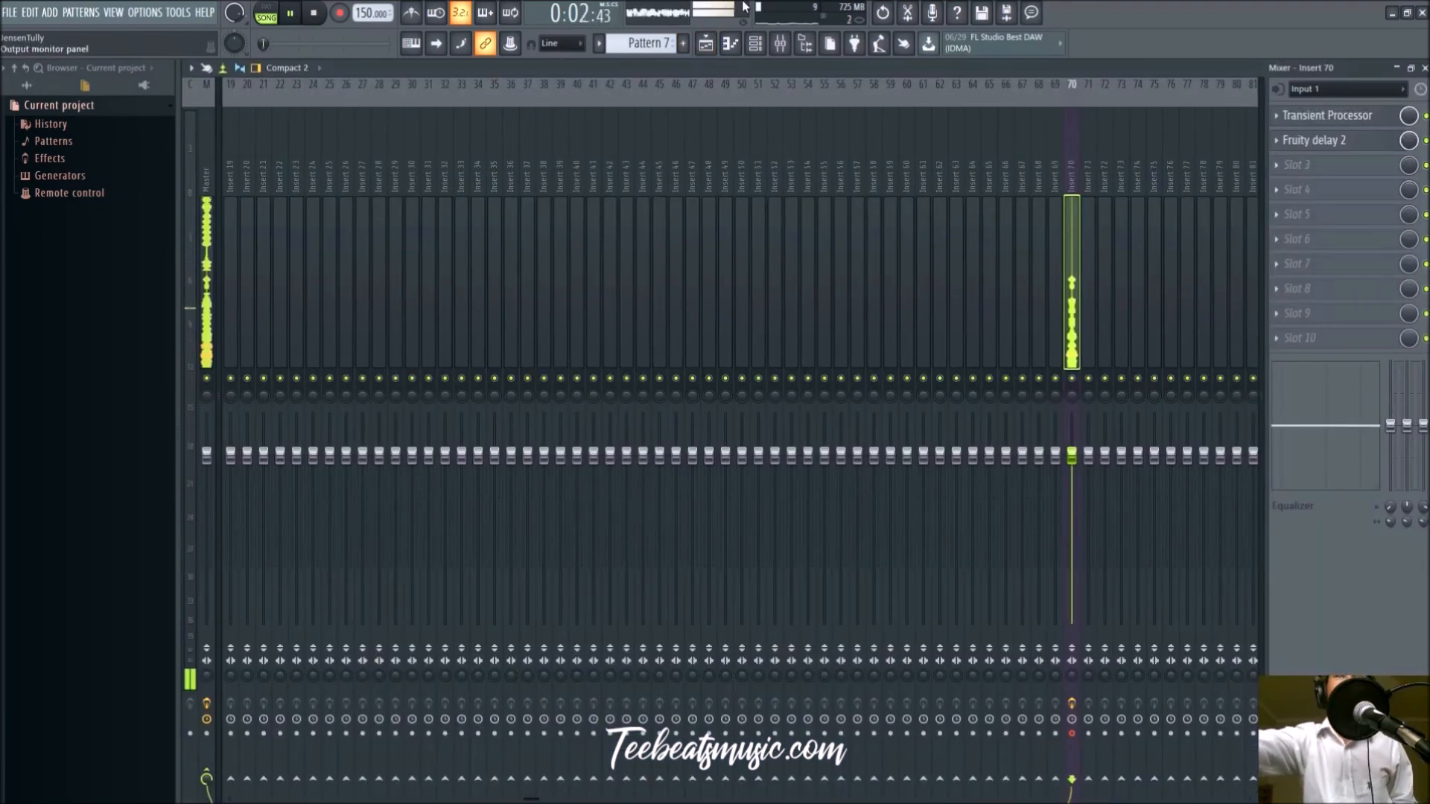
key("F9")
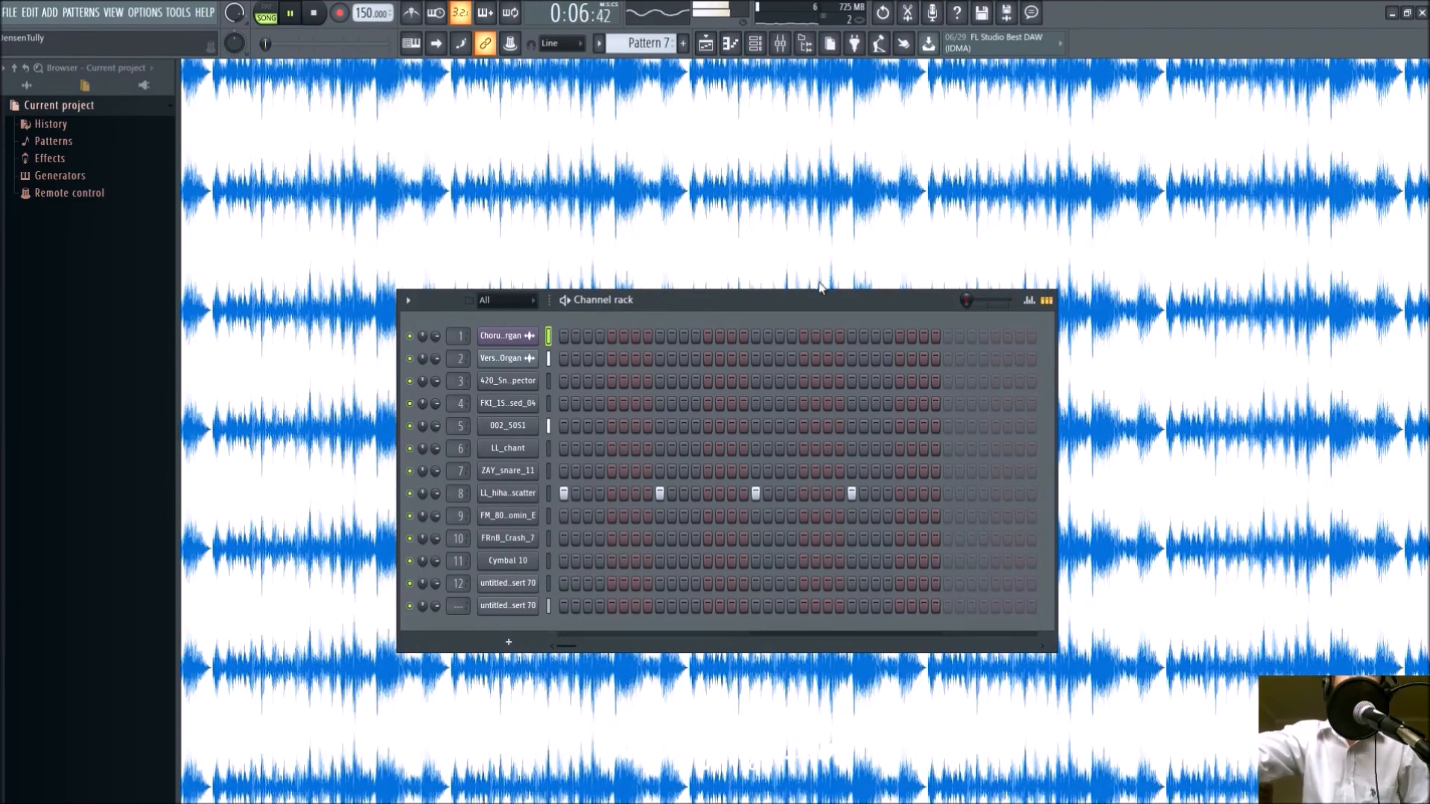
left_click_drag(811, 302, 840, 278)
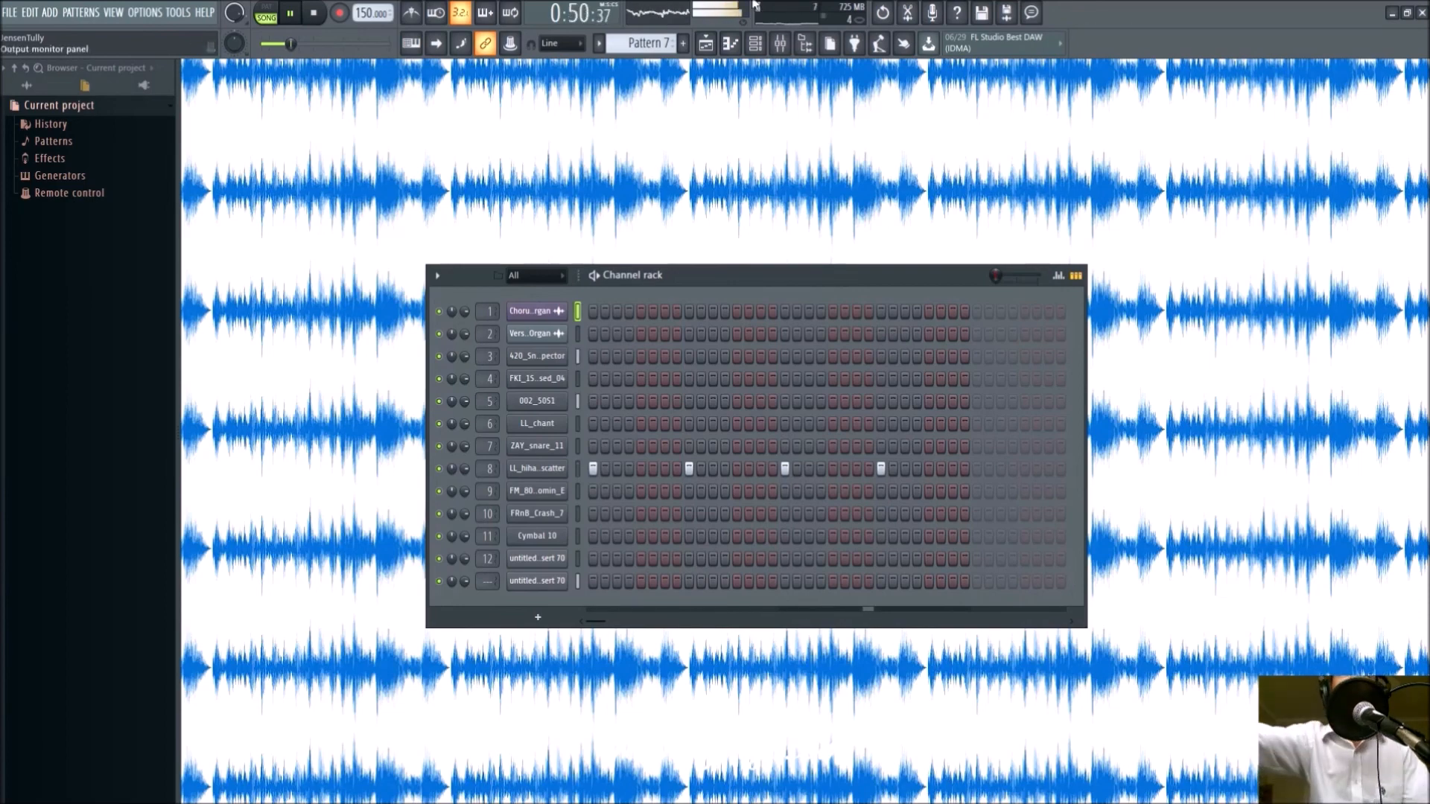
left_click(783, 45)
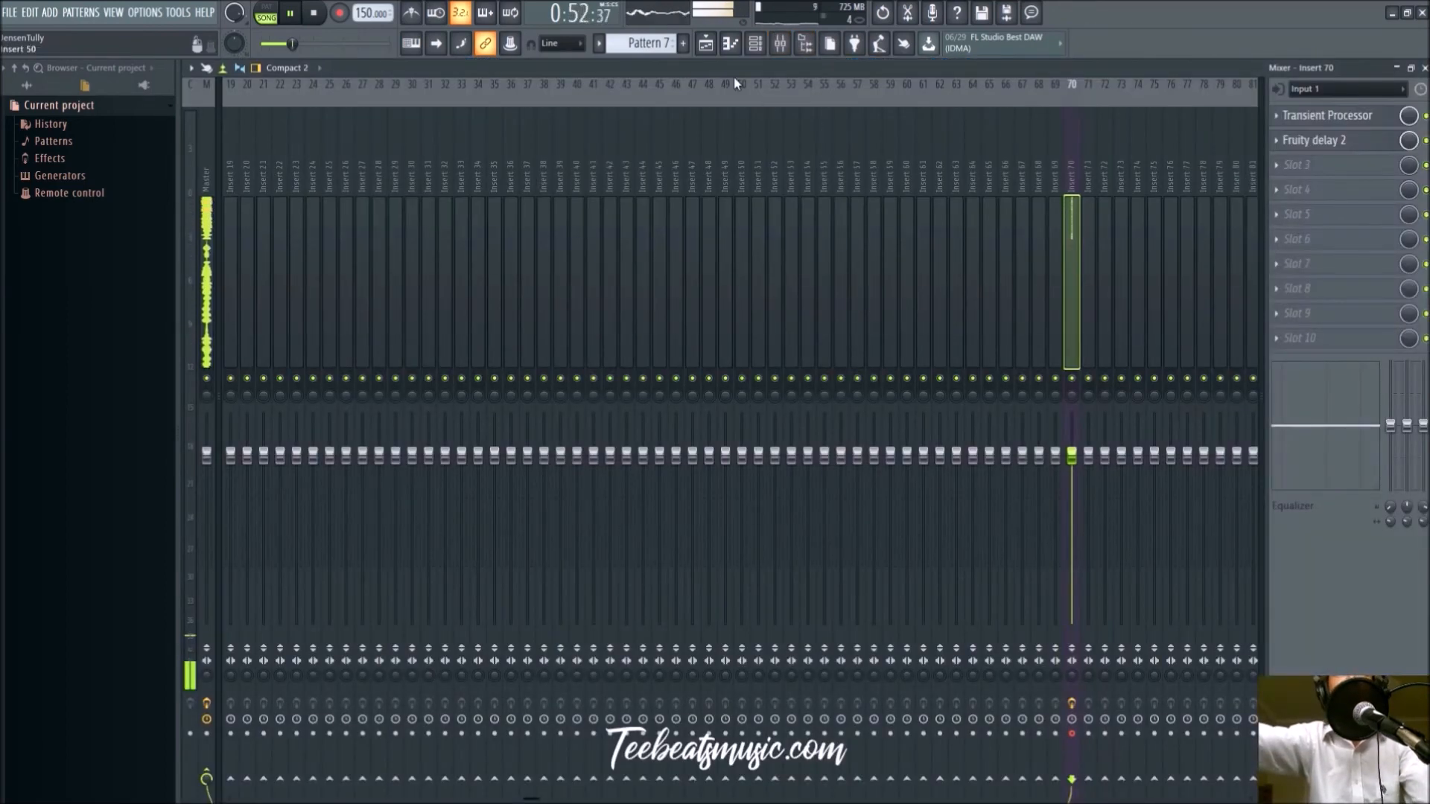
left_click(211, 195)
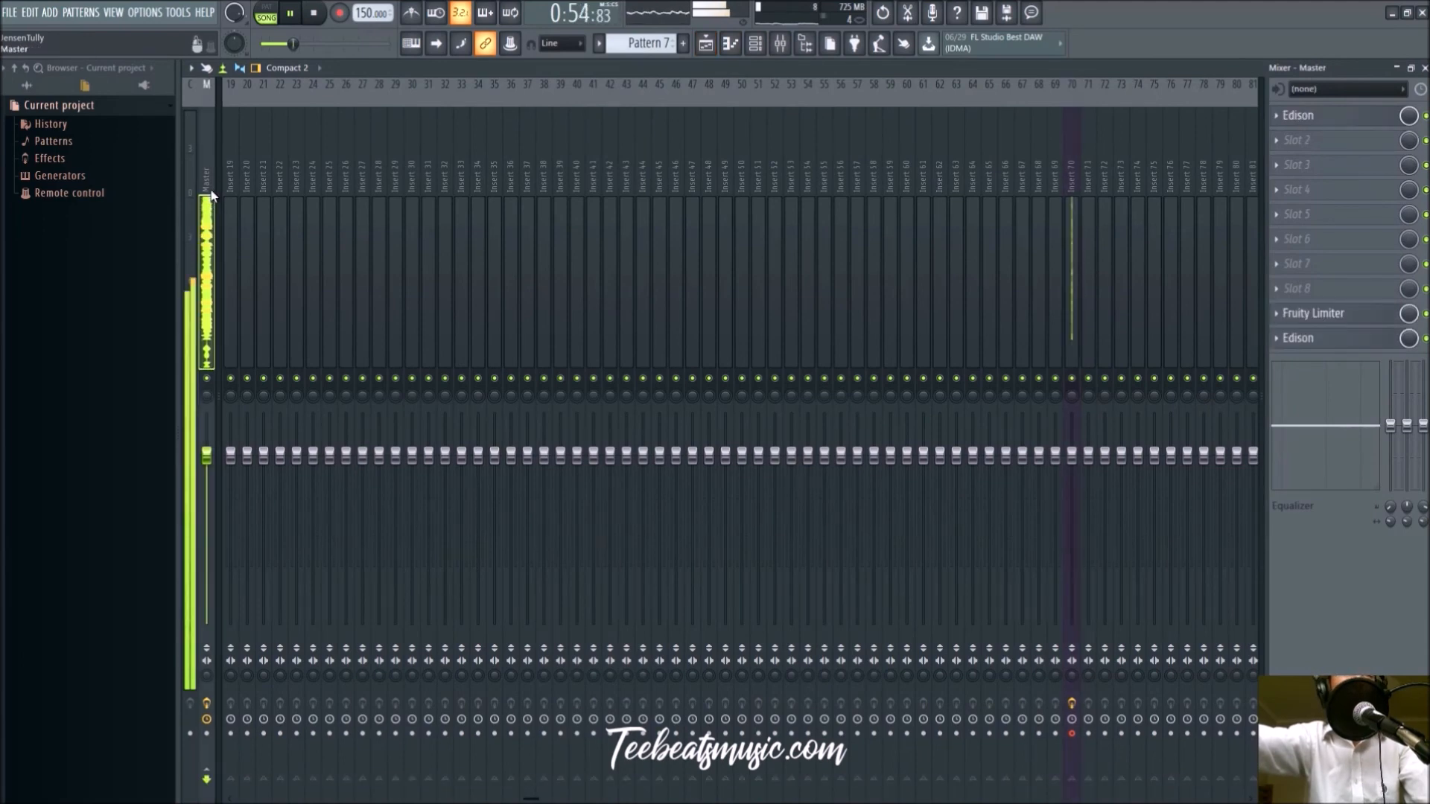
Slice the clips on playlist Tracks 1 to 5 at bar 44 and delete the pieces between bars 44 and 45
left_click(706, 43)
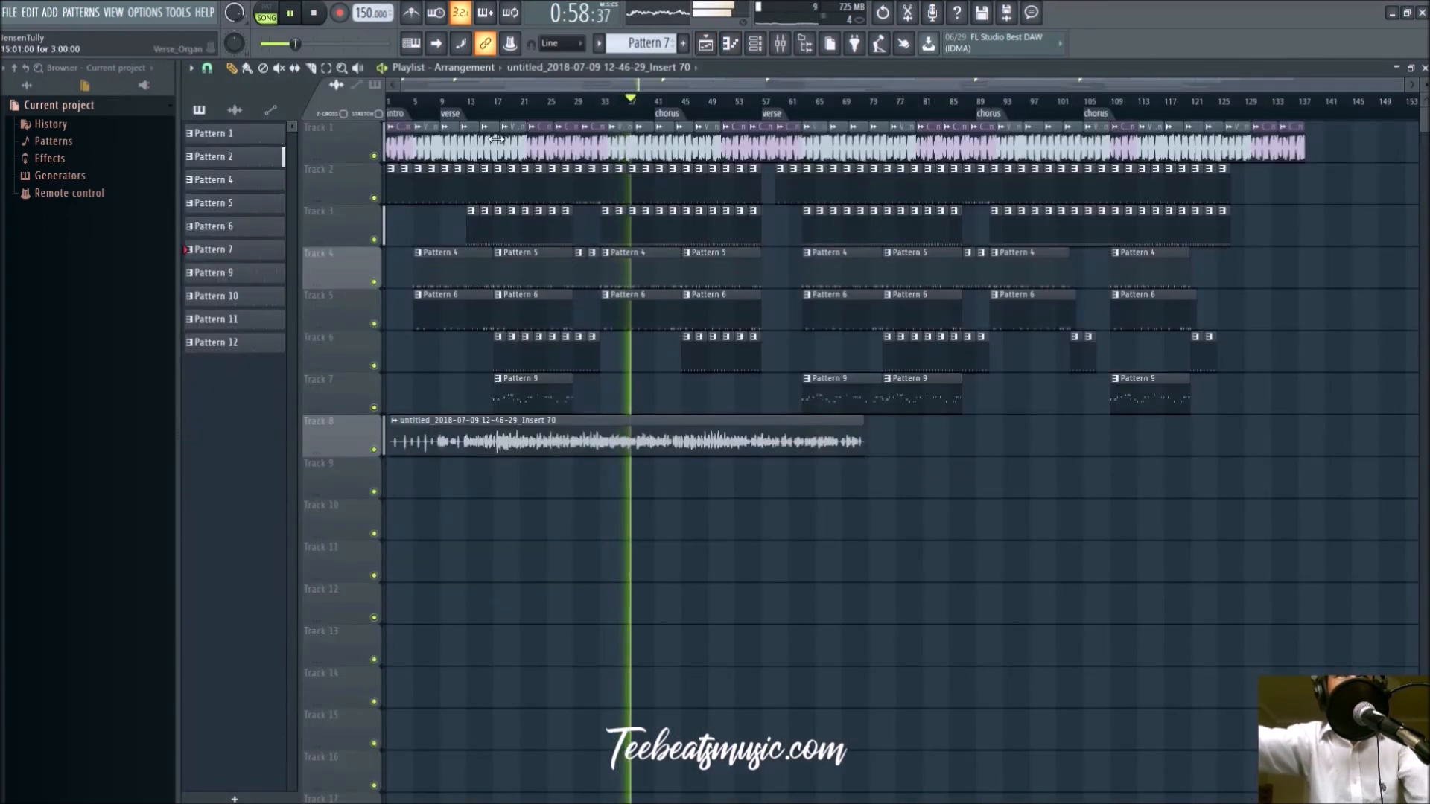
scroll(648, 396, "up", 3)
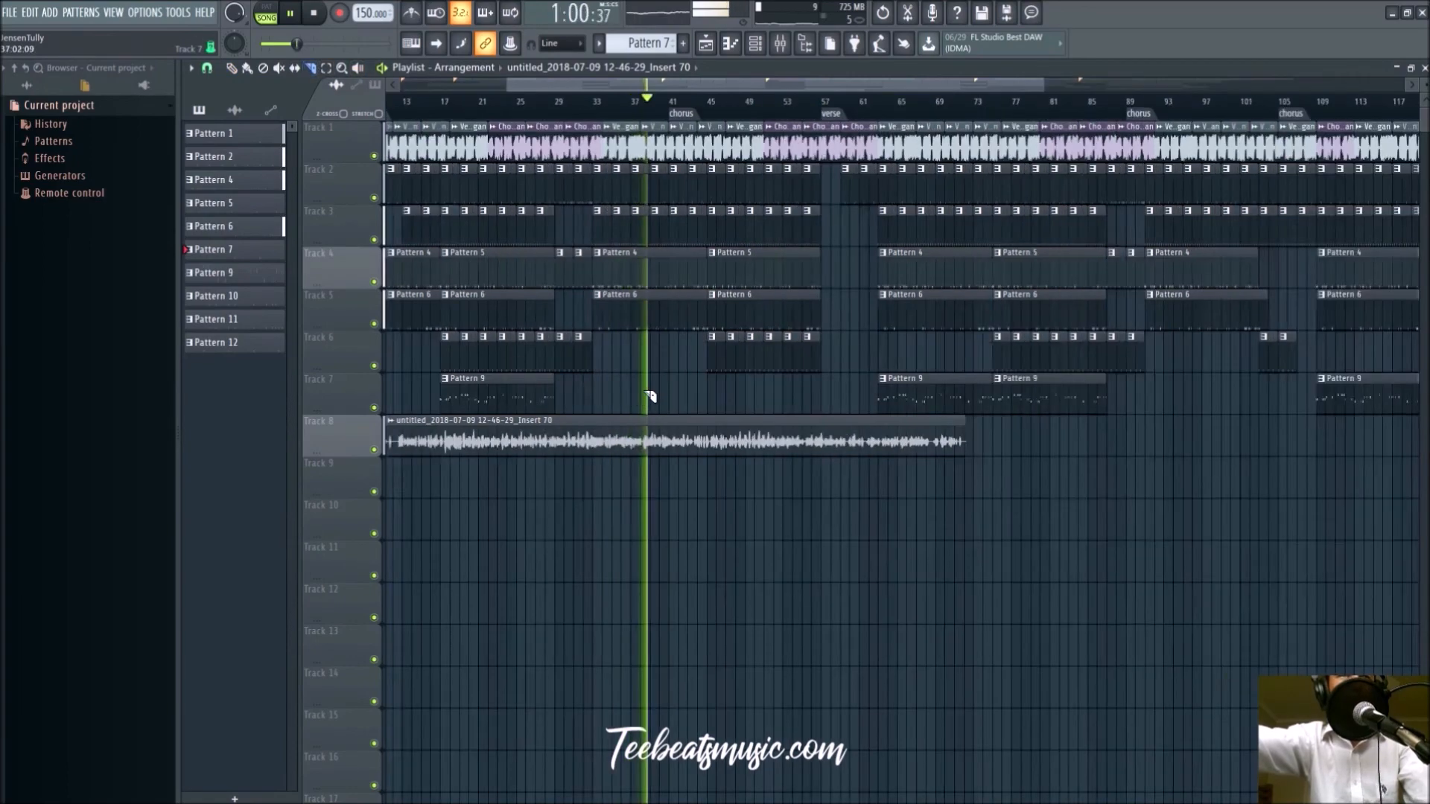
scroll(715, 397, "up", 3)
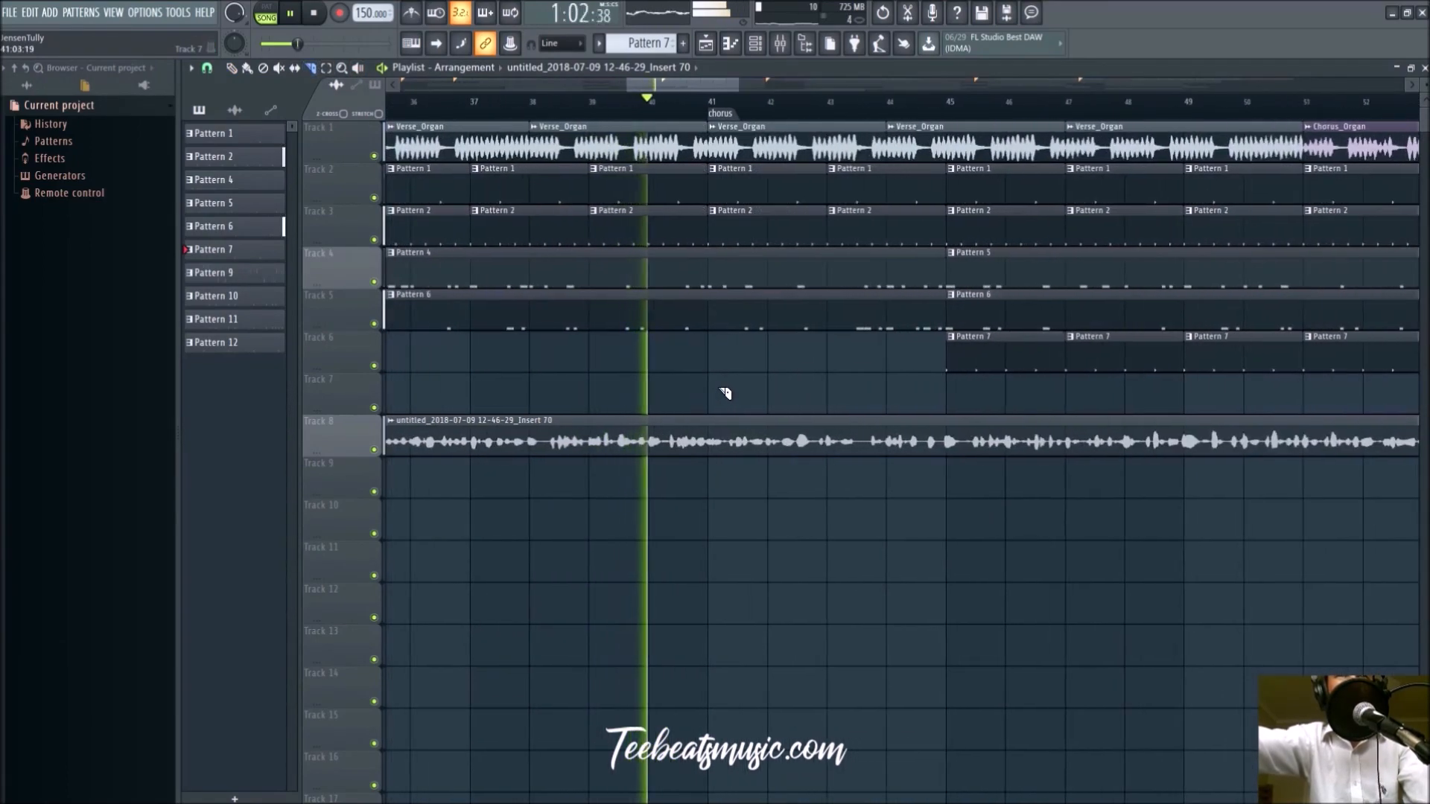
scroll(940, 397, "up", 2)
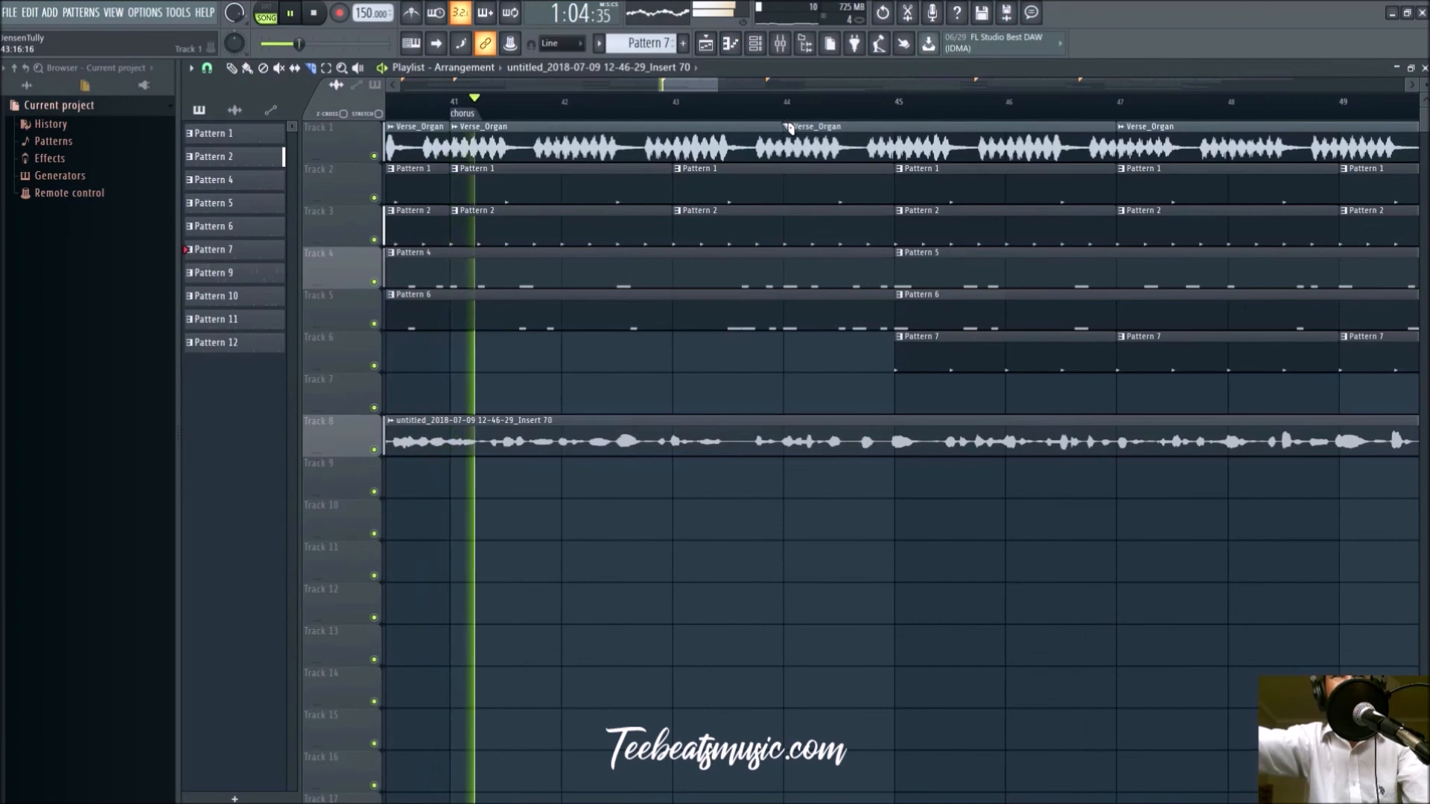
key("space")
left_click_drag(776, 359, 844, 111)
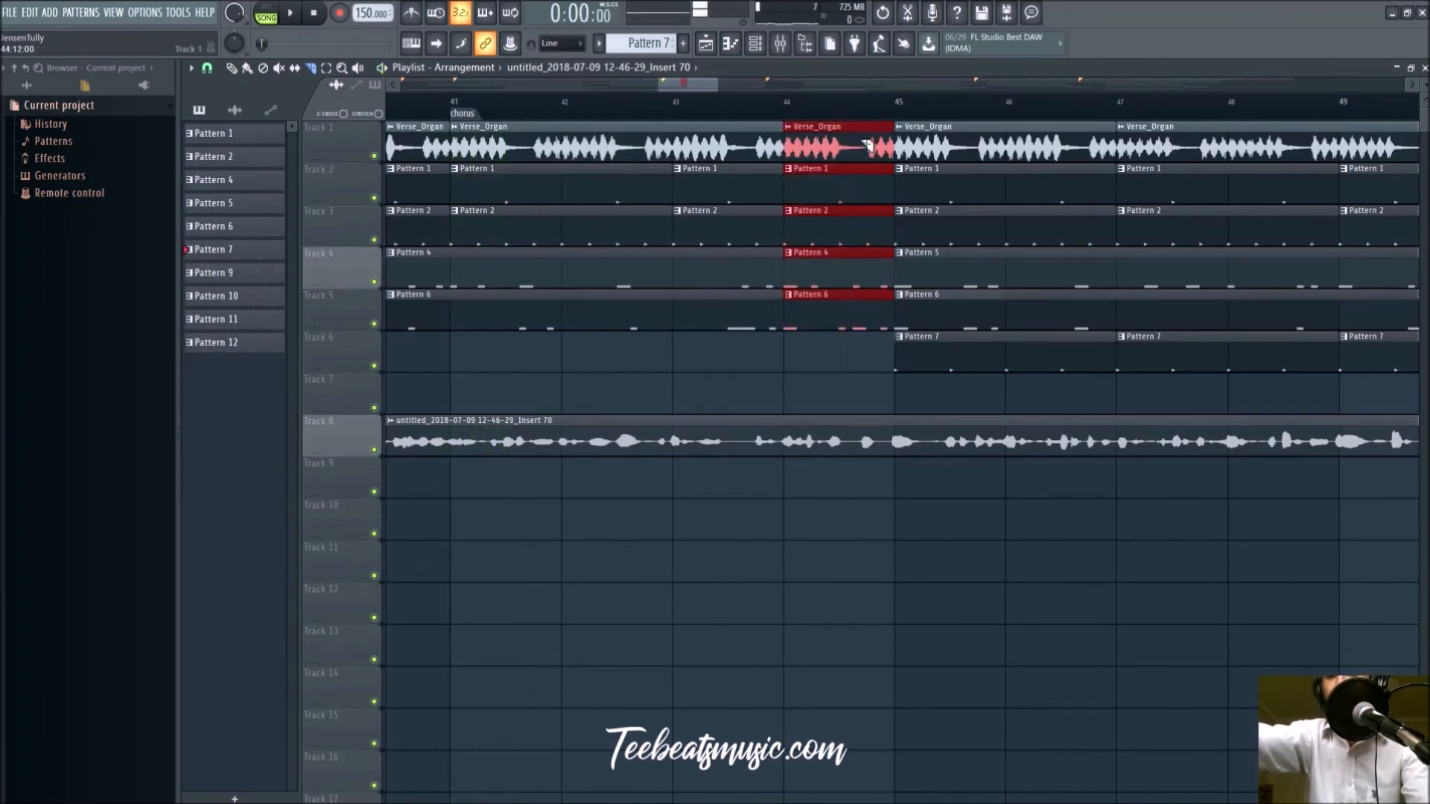
key("Delete")
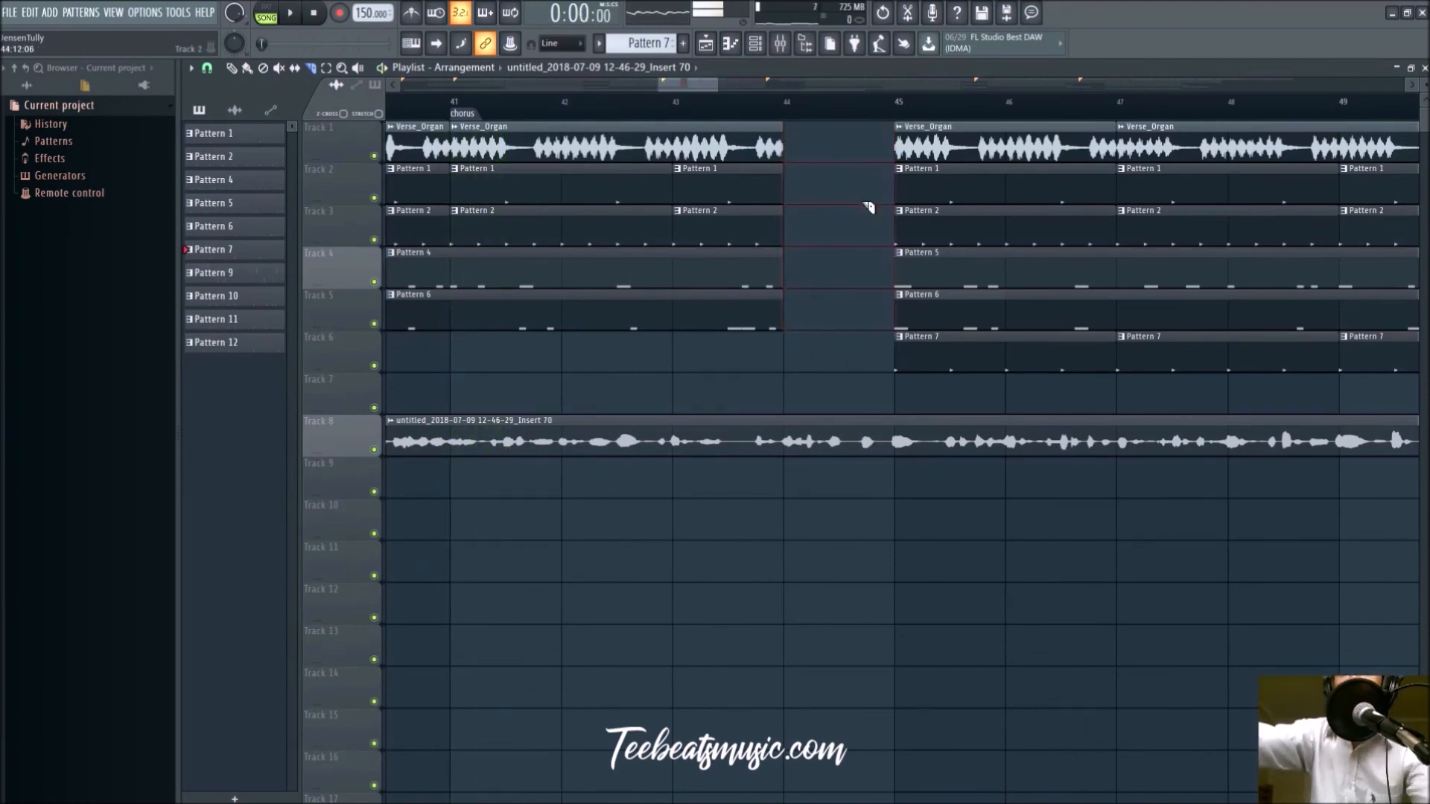
Route the newly recorded channel to mixer track 13, and move the channel rack clear of that track
left_click(780, 45)
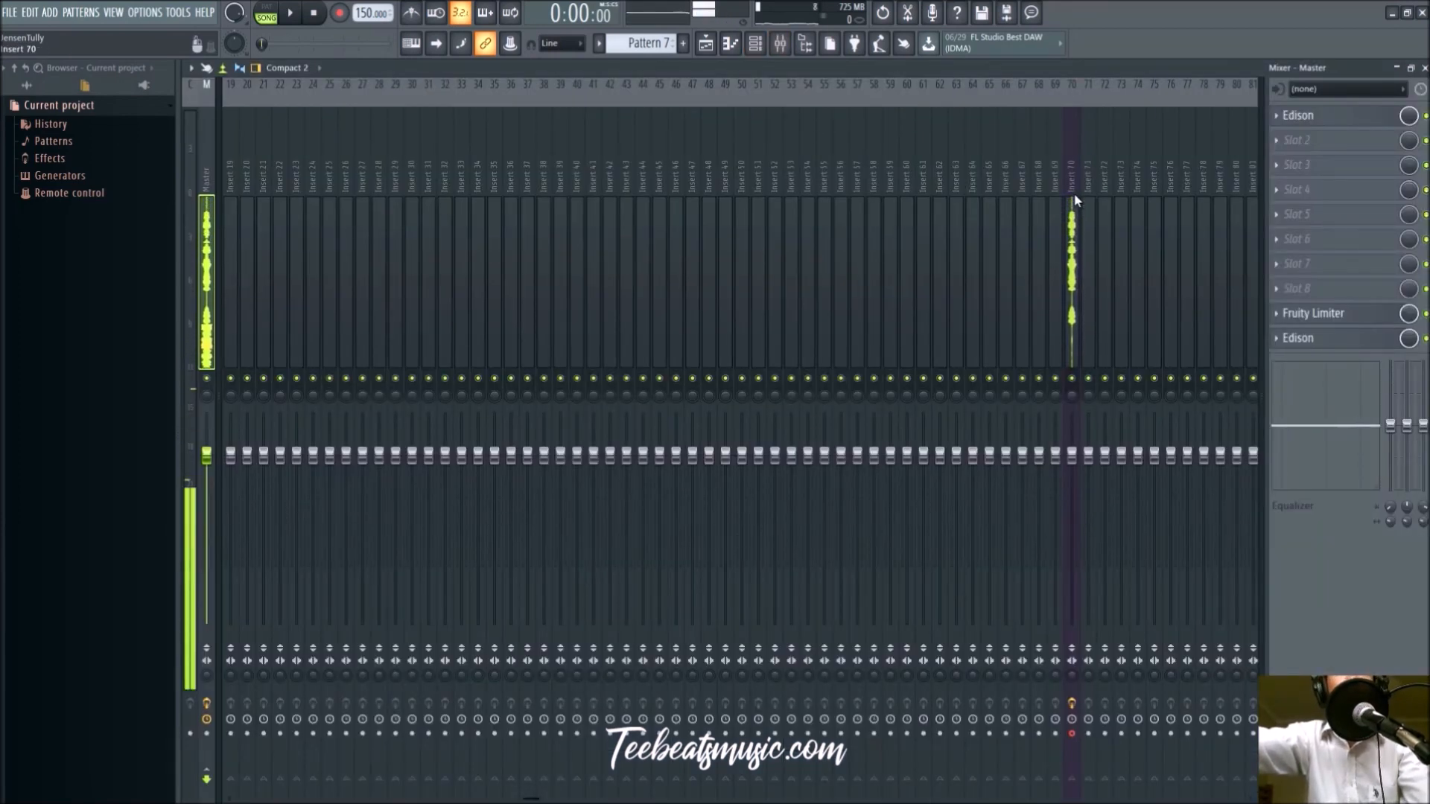
scroll(306, 199, "up", 6)
left_click(760, 52)
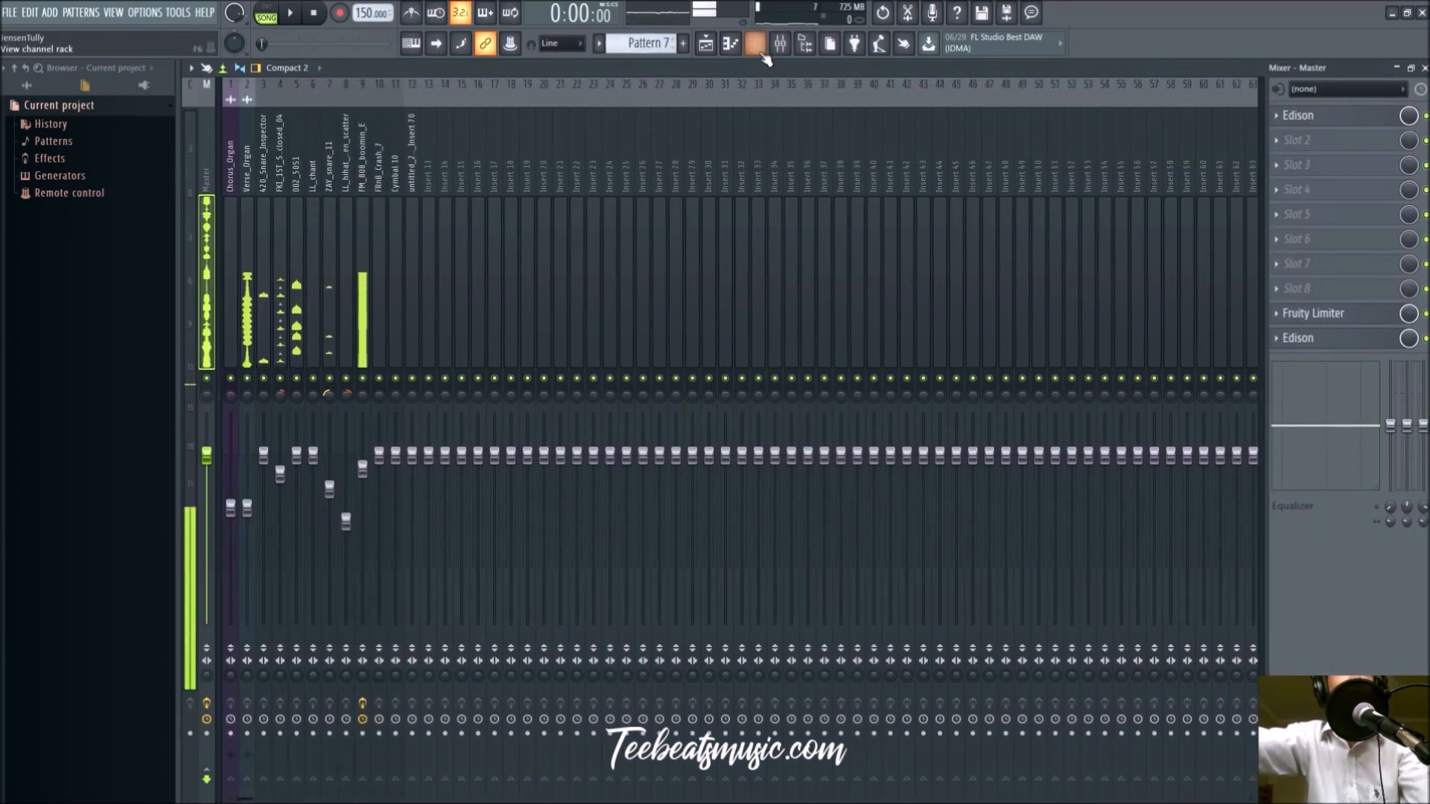
scroll(492, 581, "up", 7)
scroll(491, 580, "up", 6)
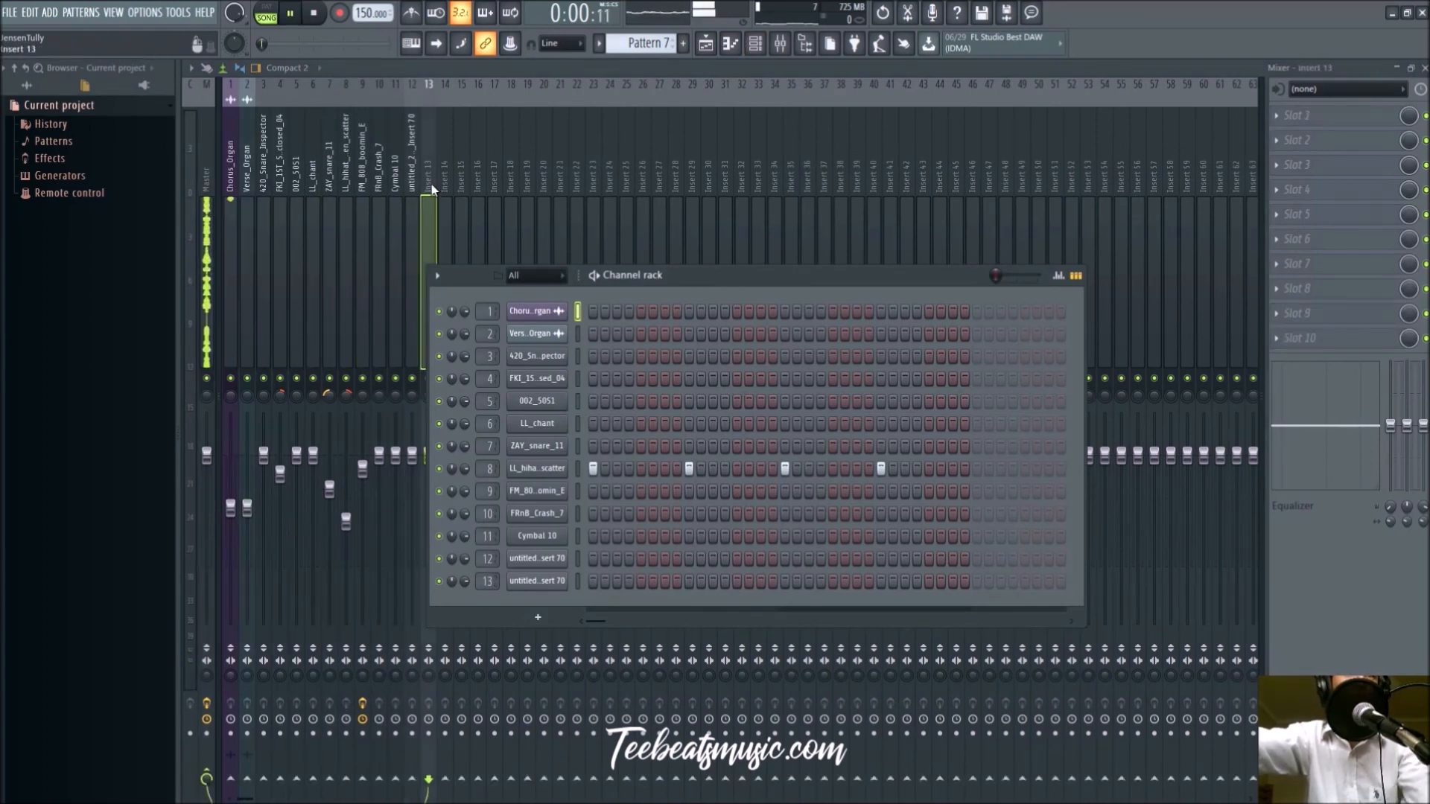
left_click_drag(754, 276, 1001, 277)
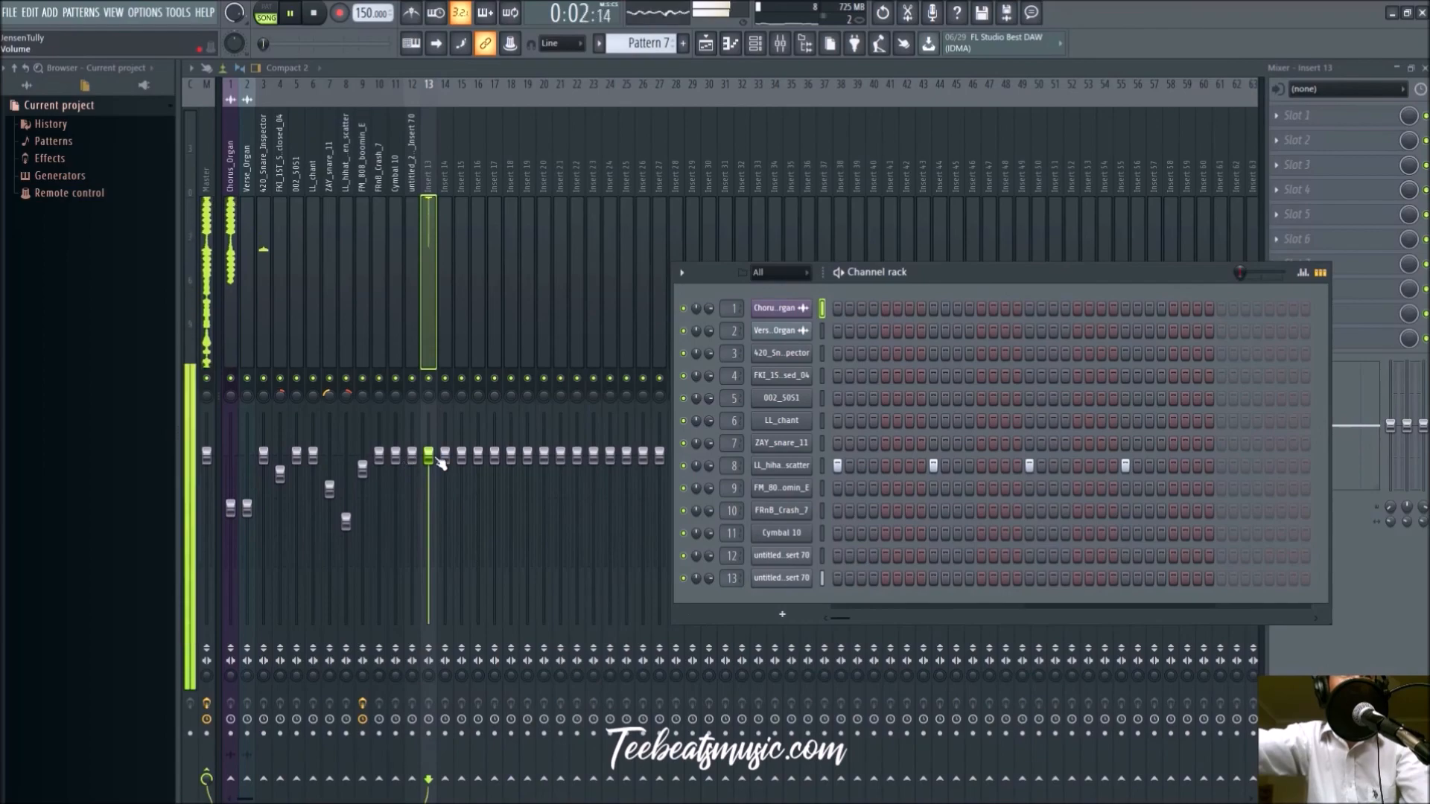
Load Fruity Convolver on Insert 13 with the Evnt - Chamber (Large-Smooth) preset, and lower its wet level
key("F6")
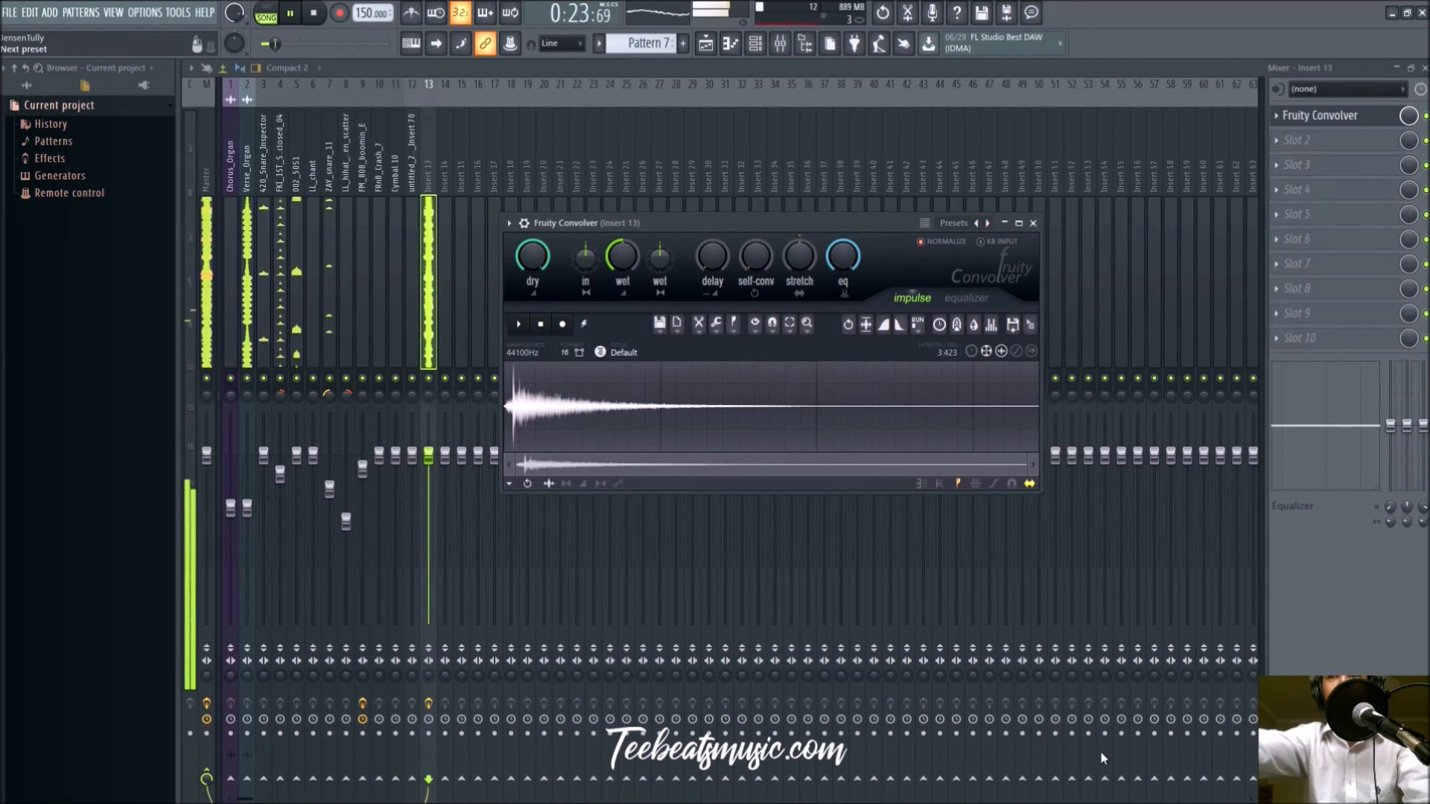
left_click_drag(622, 257, 622, 269)
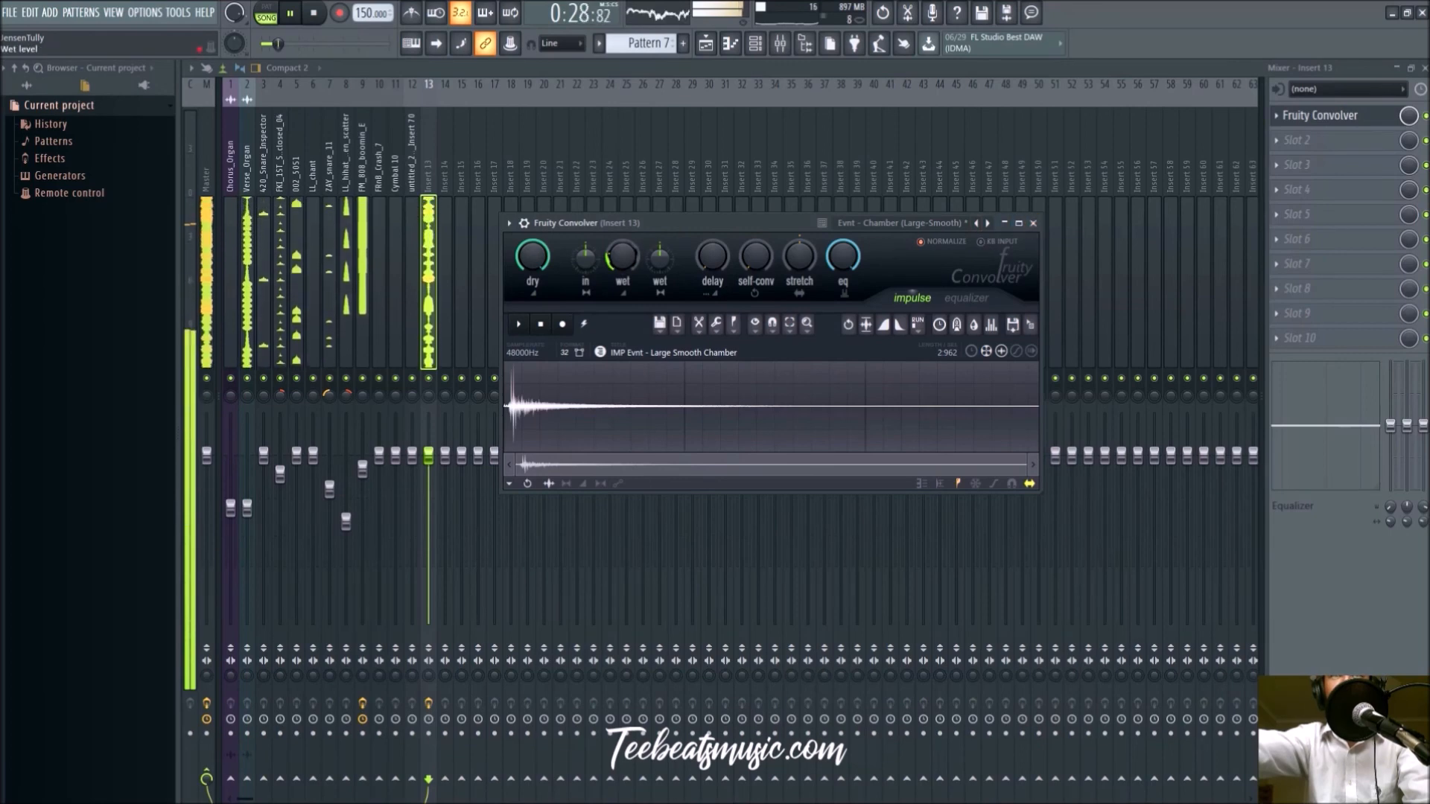
left_click(1033, 222)
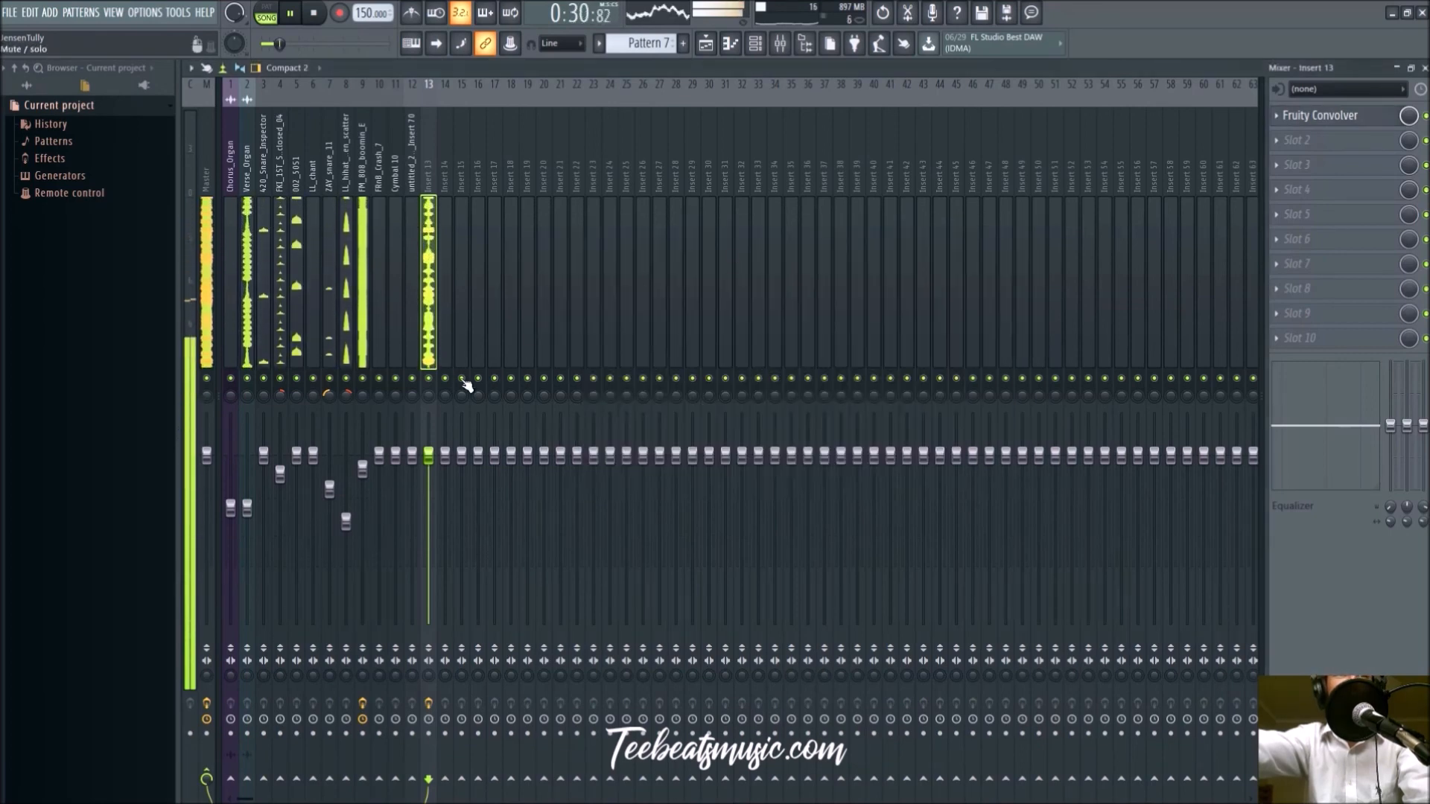
Return to the playlist and play the song from around the chorus marker at bar 41
key("space")
key("F5")
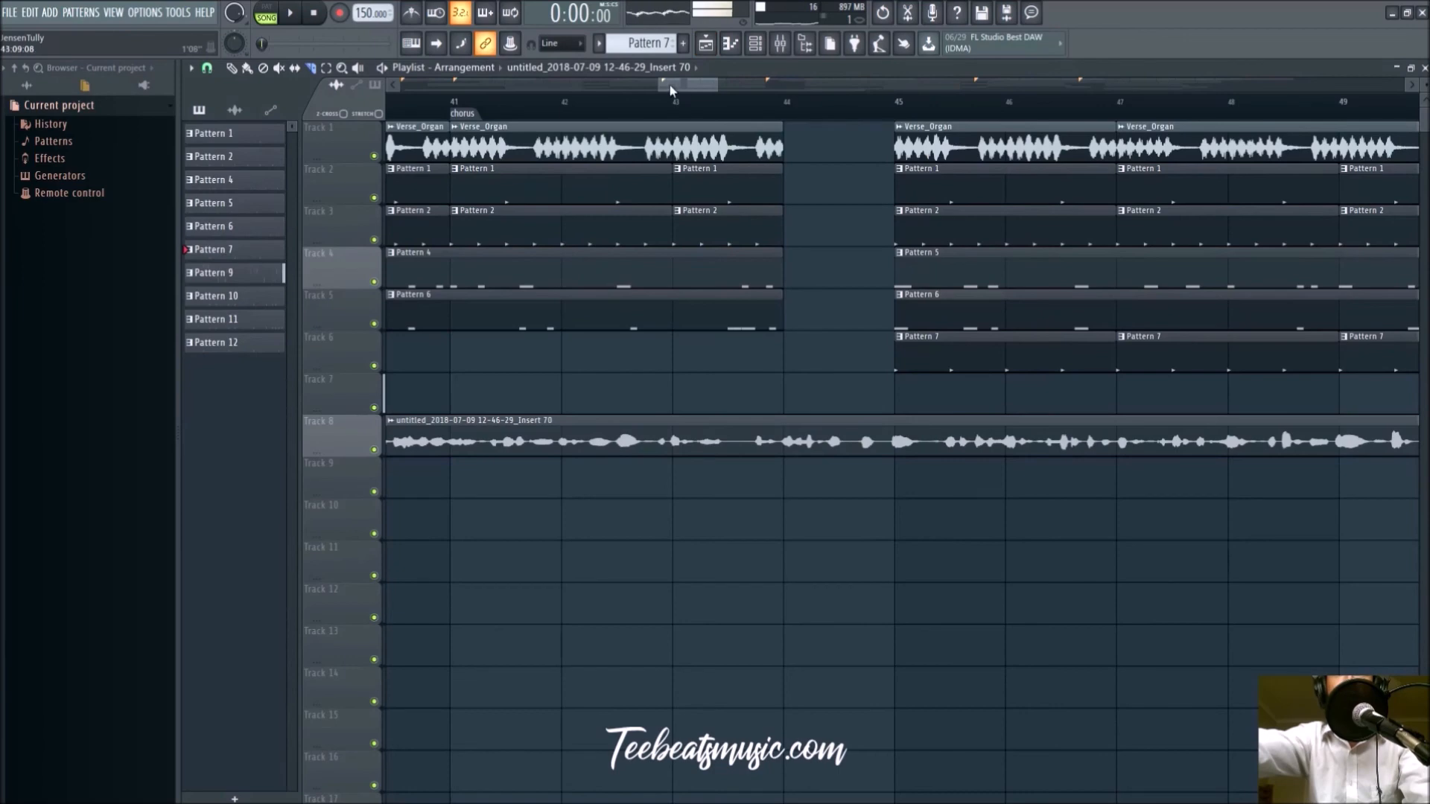
scroll(450, 99, "down", 5)
key("space")
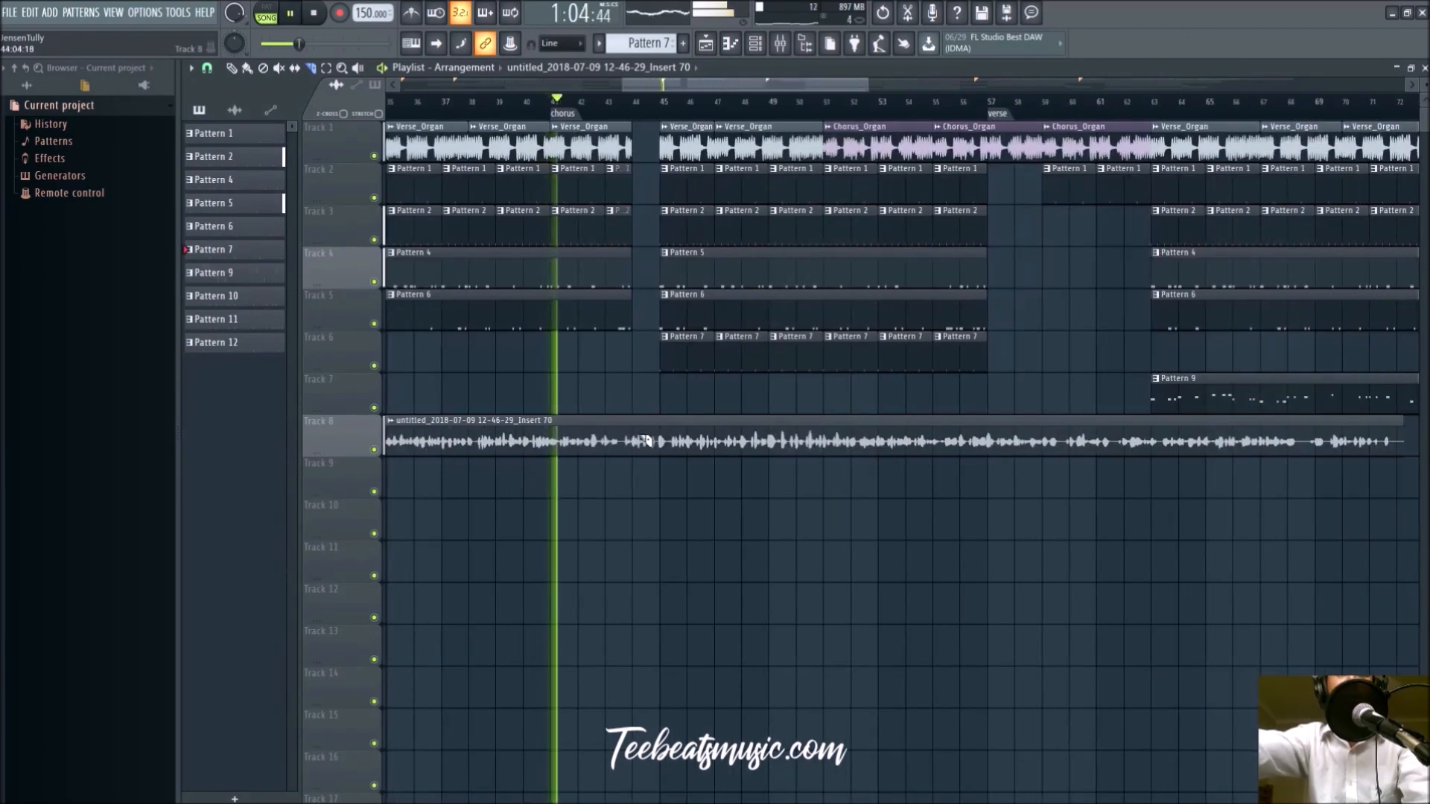
Slice the clips on Tracks 1 to 5 at bar 43, delete the pieces up to bar 44, and replay from bar 41
scroll(647, 504, "down", 3)
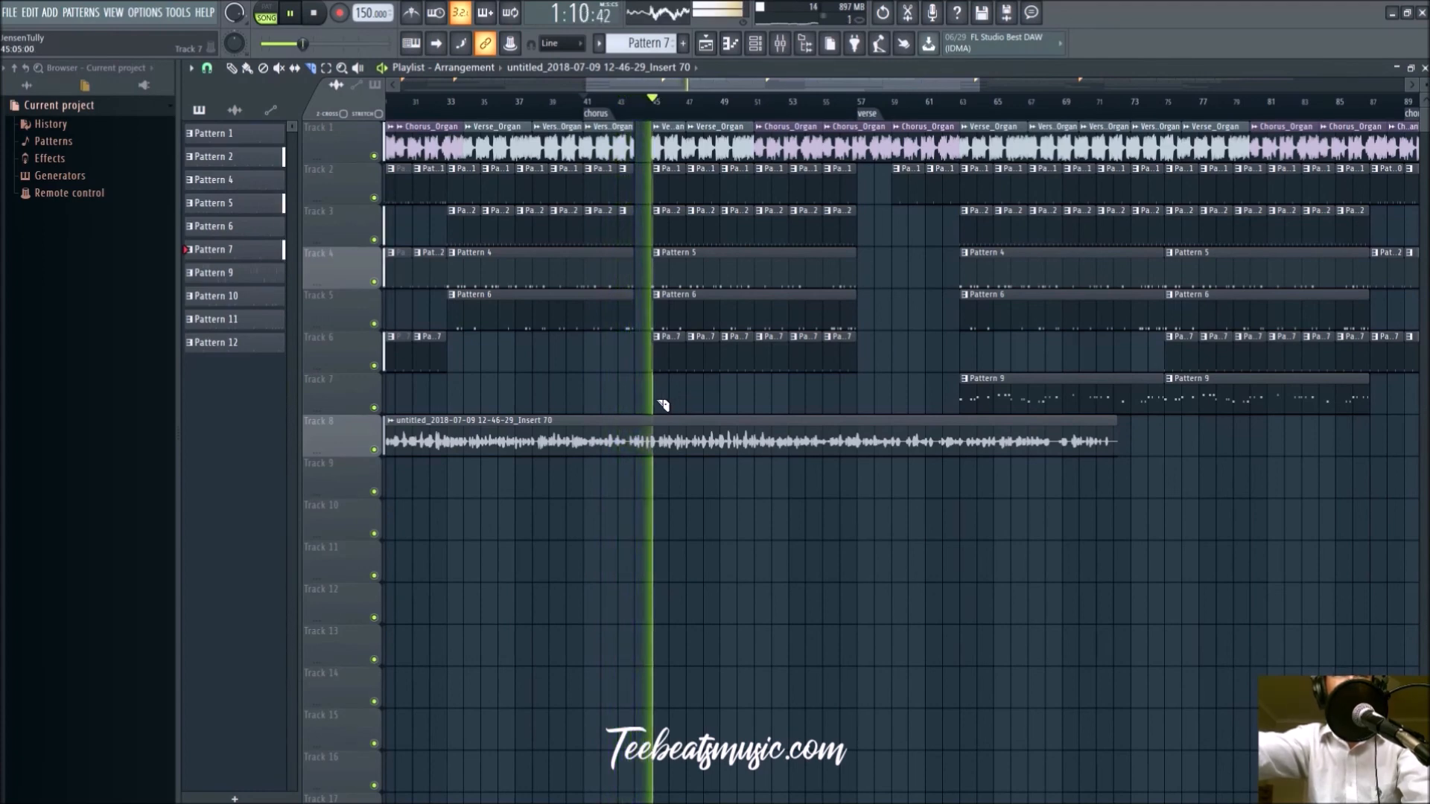
scroll(647, 402, "up", 3)
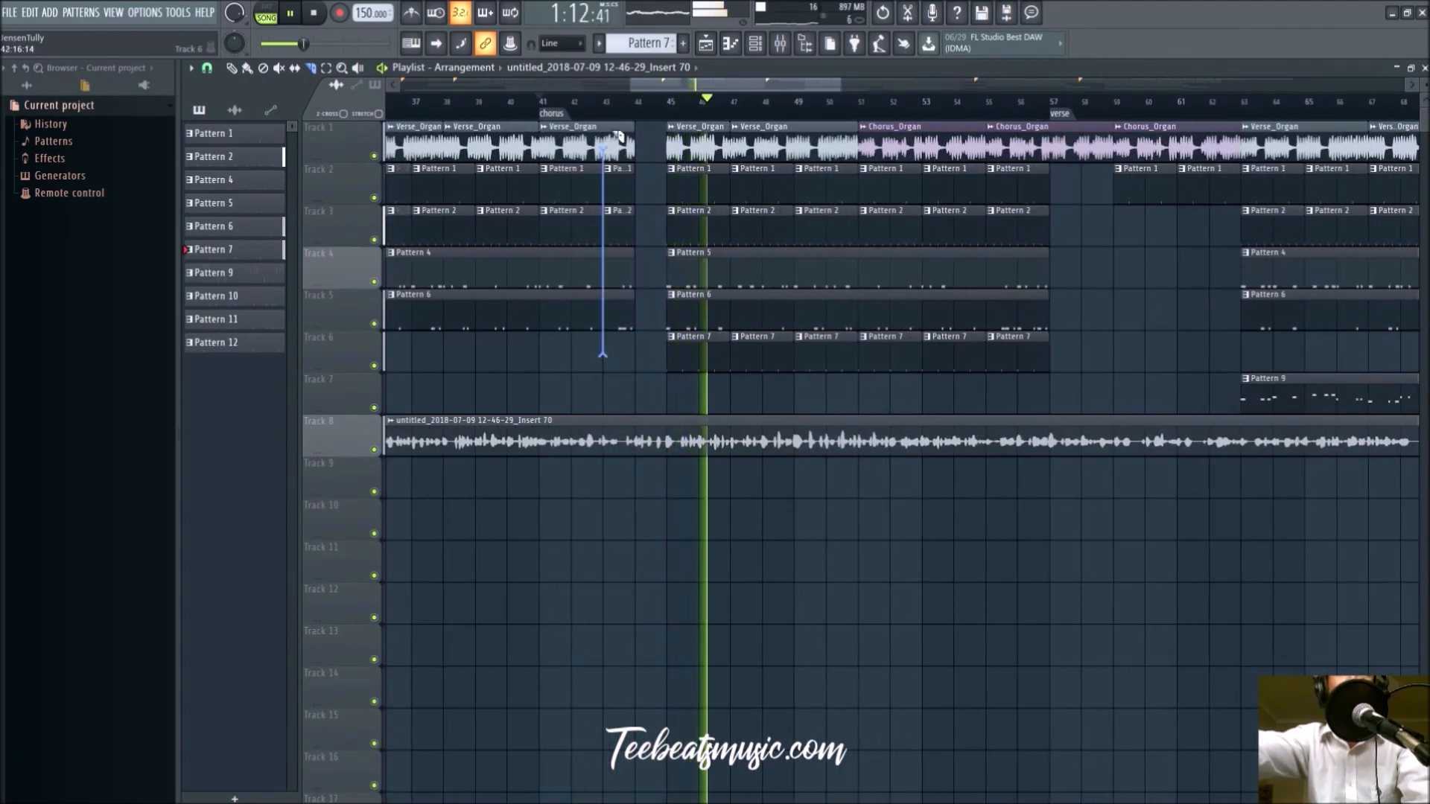
left_click_drag(606, 348, 627, 138)
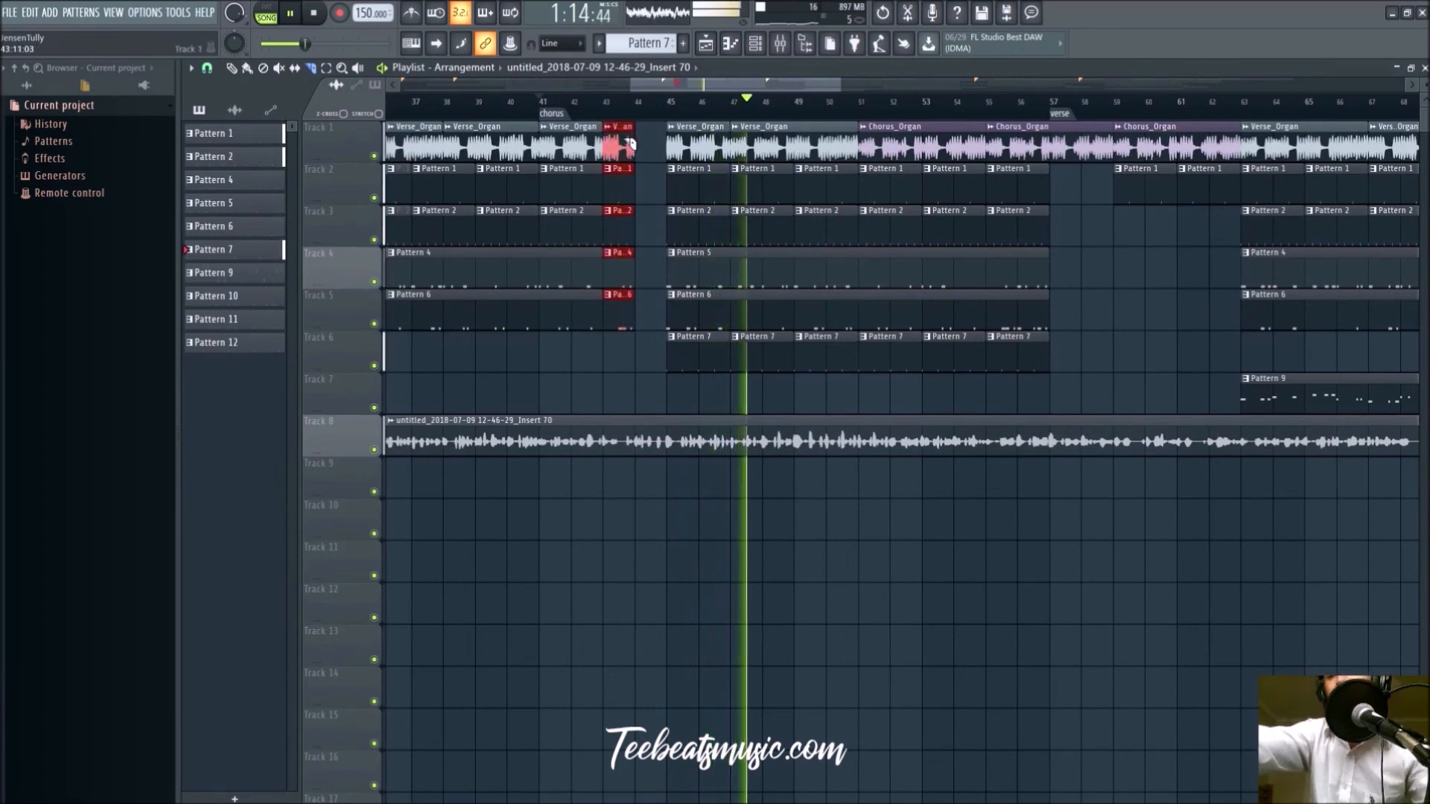
key("Delete")
left_click(543, 101)
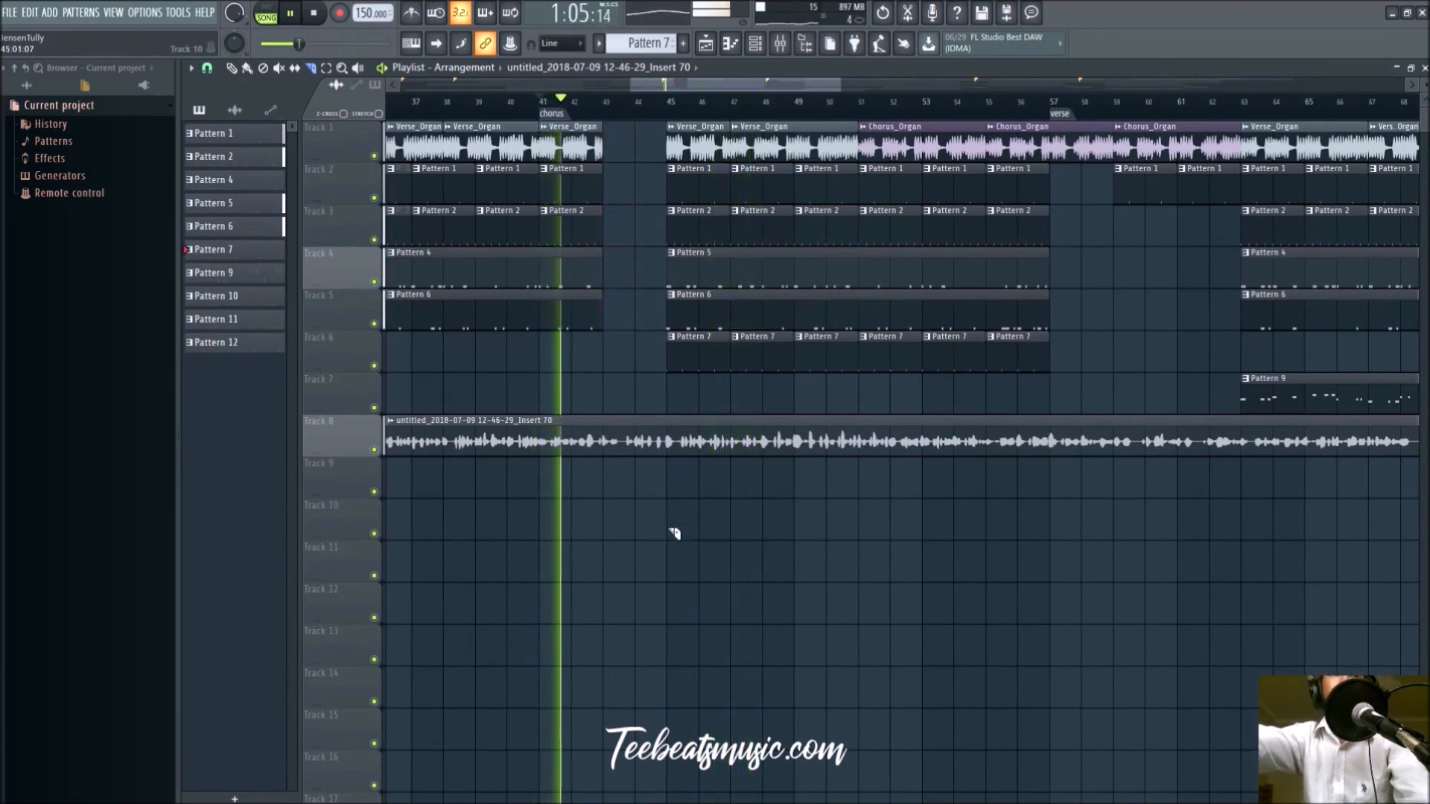
Slice the clips on Tracks 1 to 6 at bars 49 and 51, delete the pieces between them, and replay from bar 45
scroll(670, 534, "down", 5)
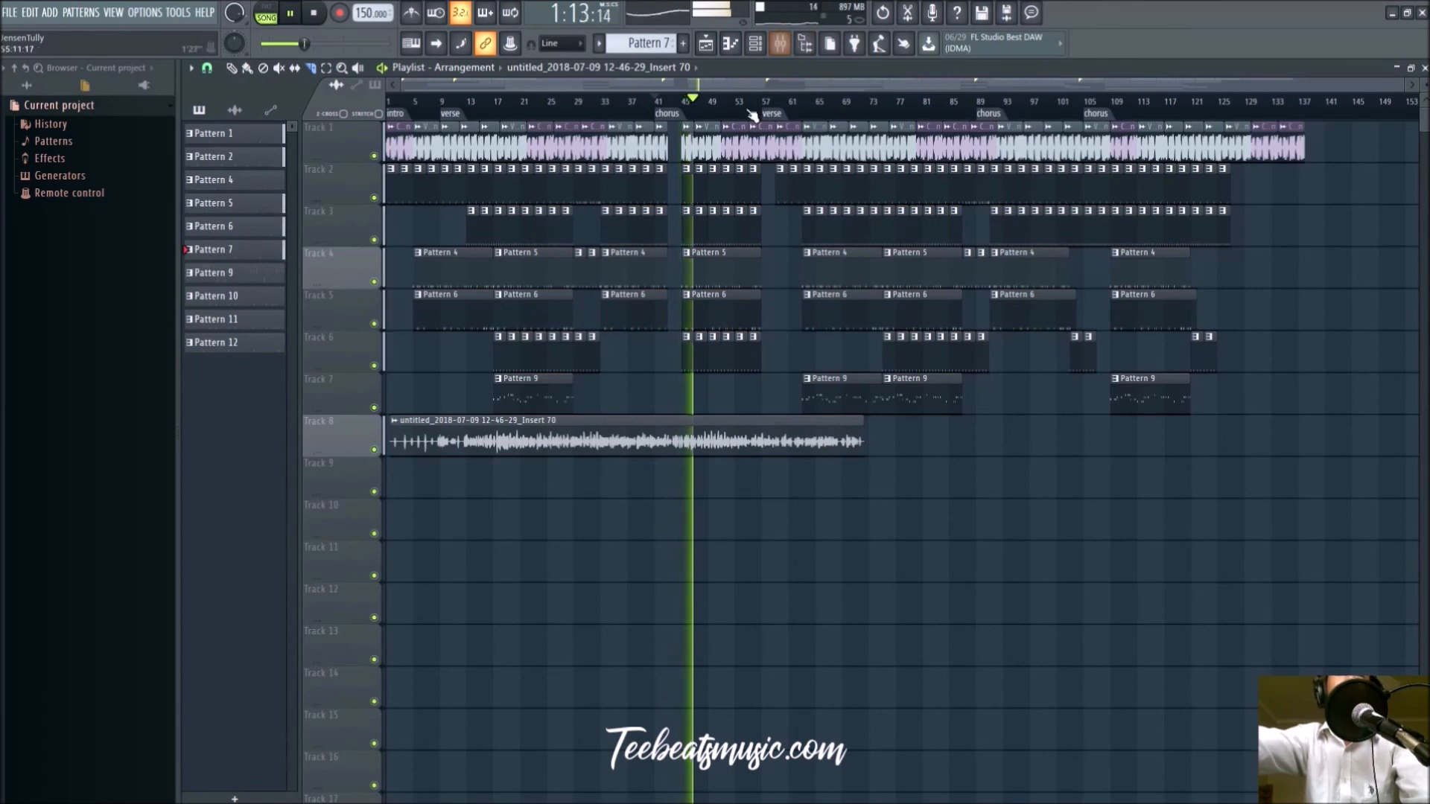
scroll(752, 113, "up", 5)
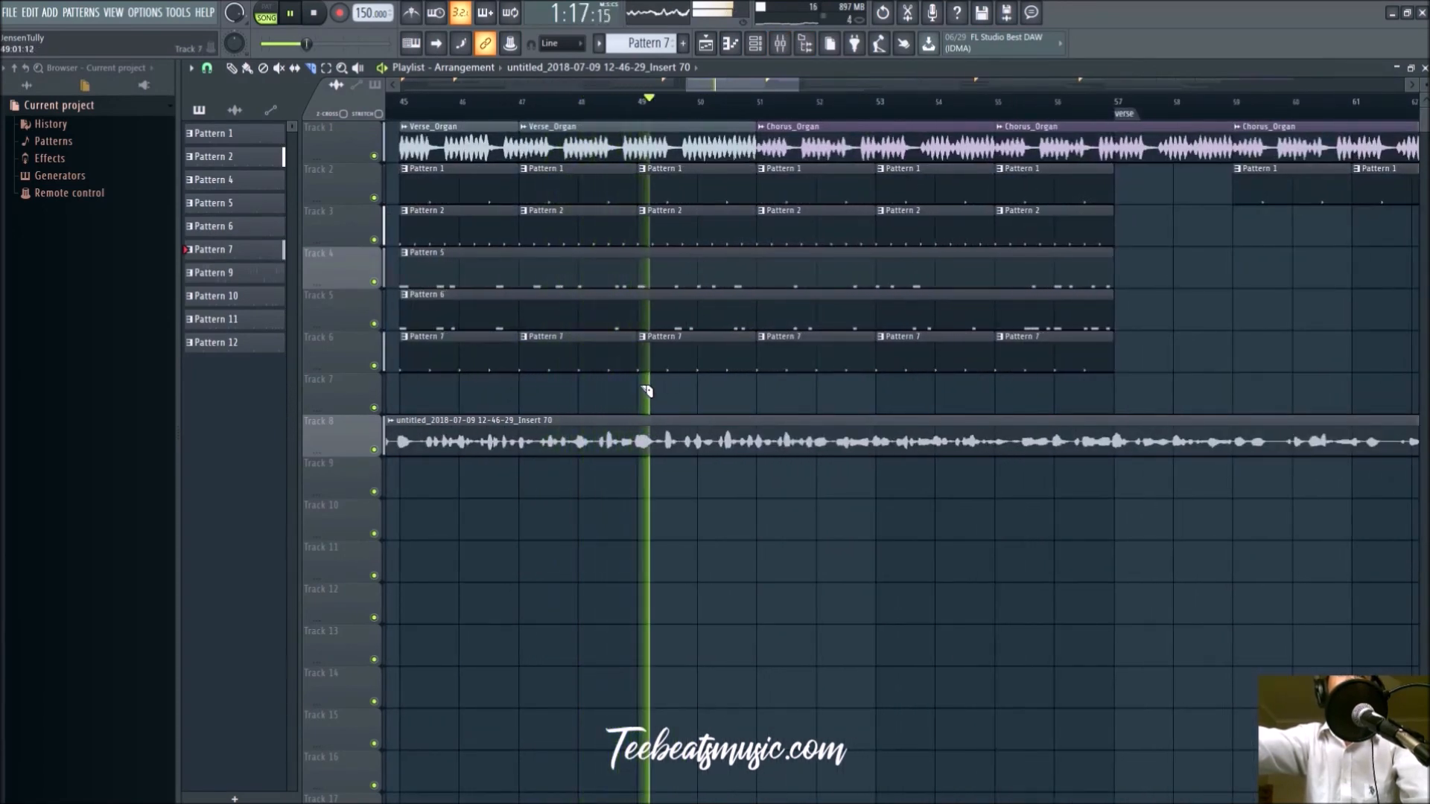
left_click_drag(642, 388, 639, 83)
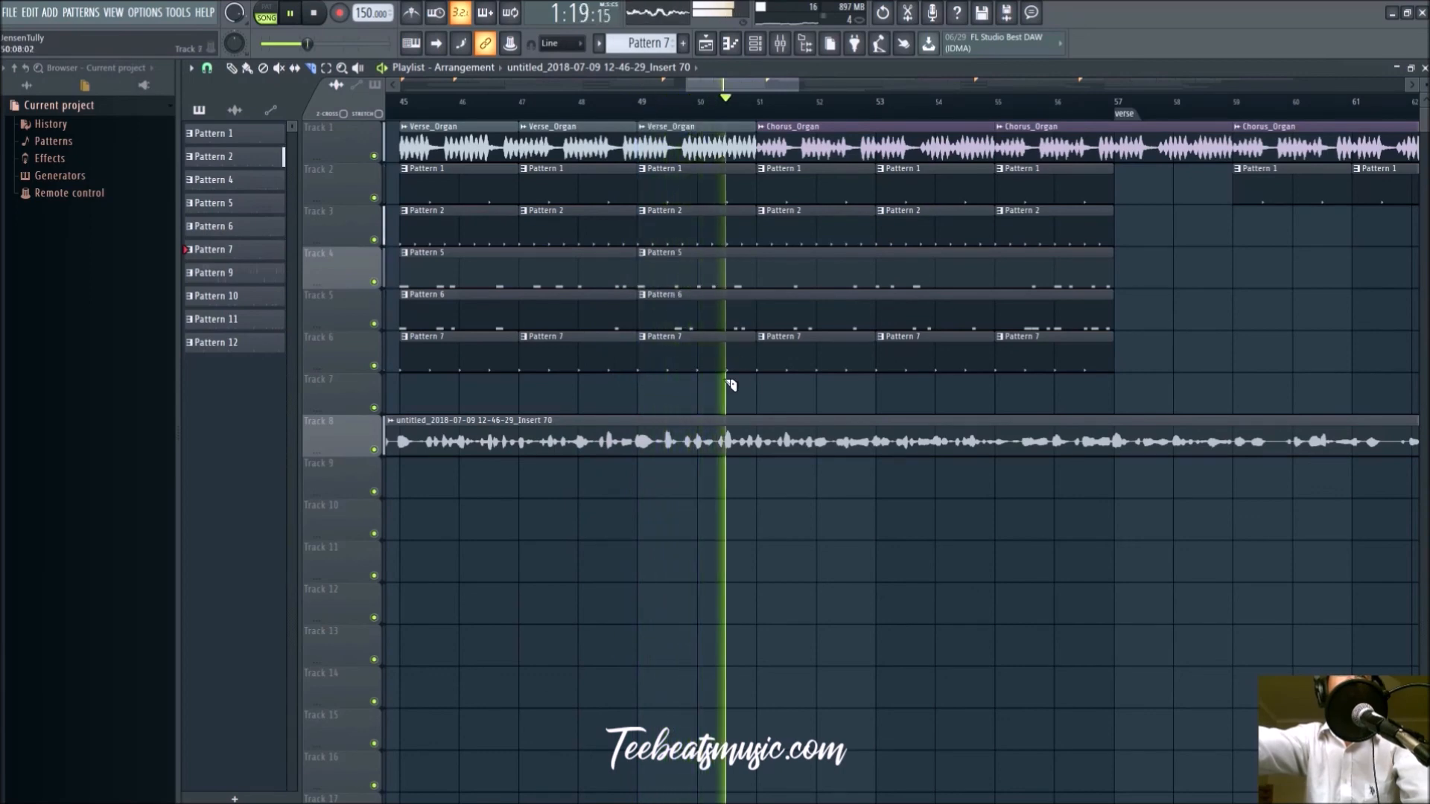
left_click_drag(736, 390, 755, 123)
left_click_drag(700, 369, 695, 143)
key("Delete")
left_click(407, 103)
scroll(607, 418, "down", 5)
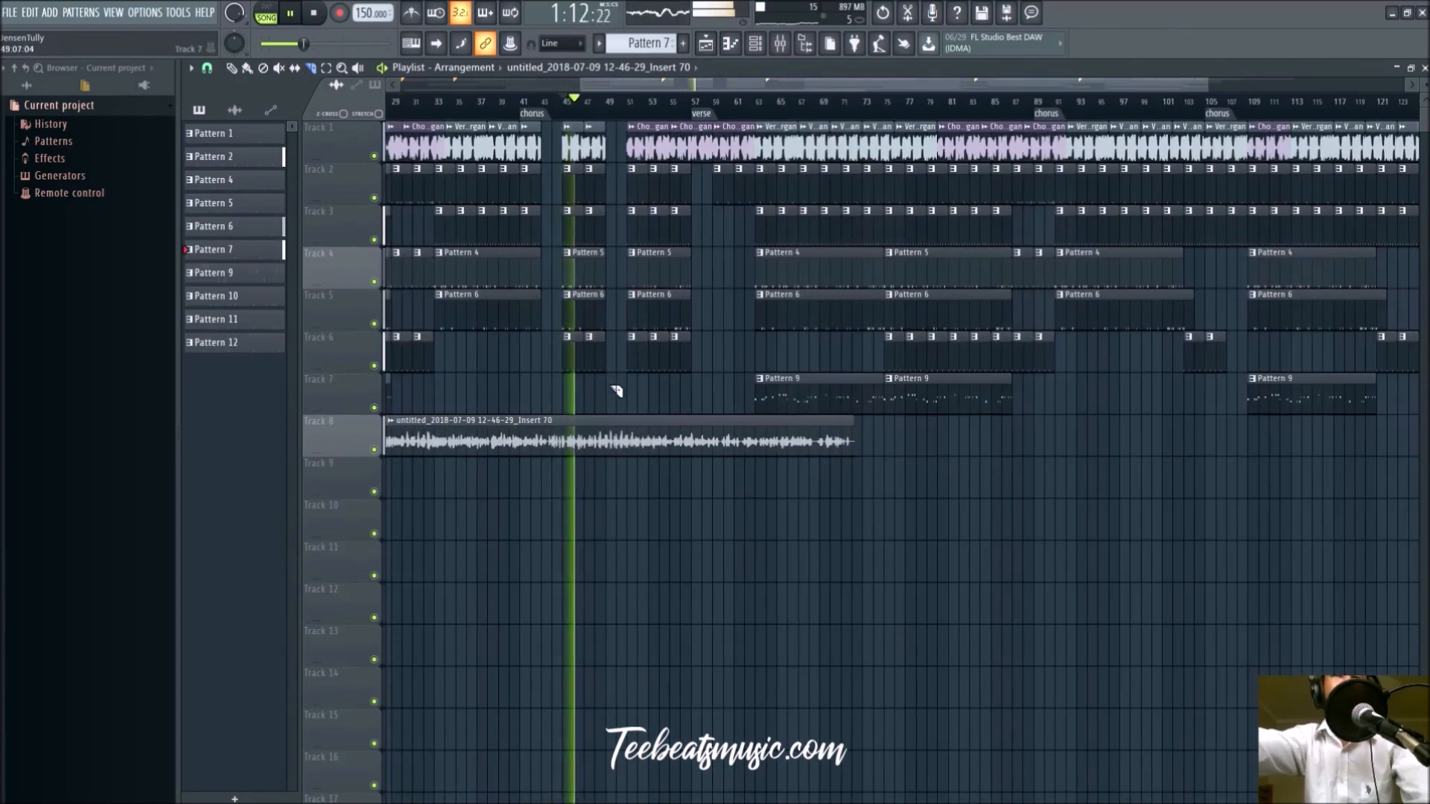
Undo the last deletion, slice Tracks 1 to 6 at bar 50, and delete only the pieces between bars 50 and 51
key("ctrl+z")
scroll(631, 391, "up", 4)
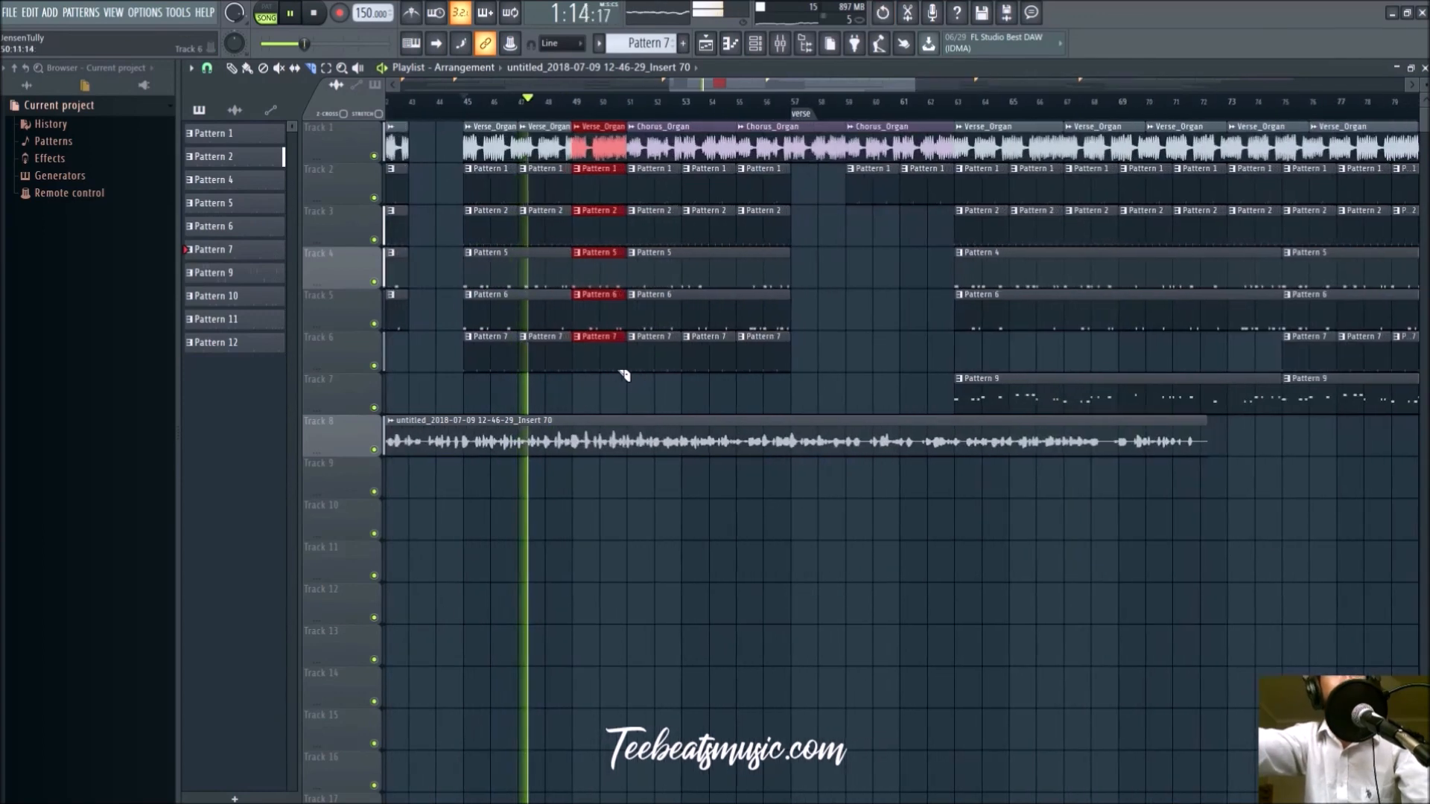
mouse_move(604, 381)
left_mouse_down()
mouse_move(602, 132)
mouse_move(604, 355)
left_mouse_up()
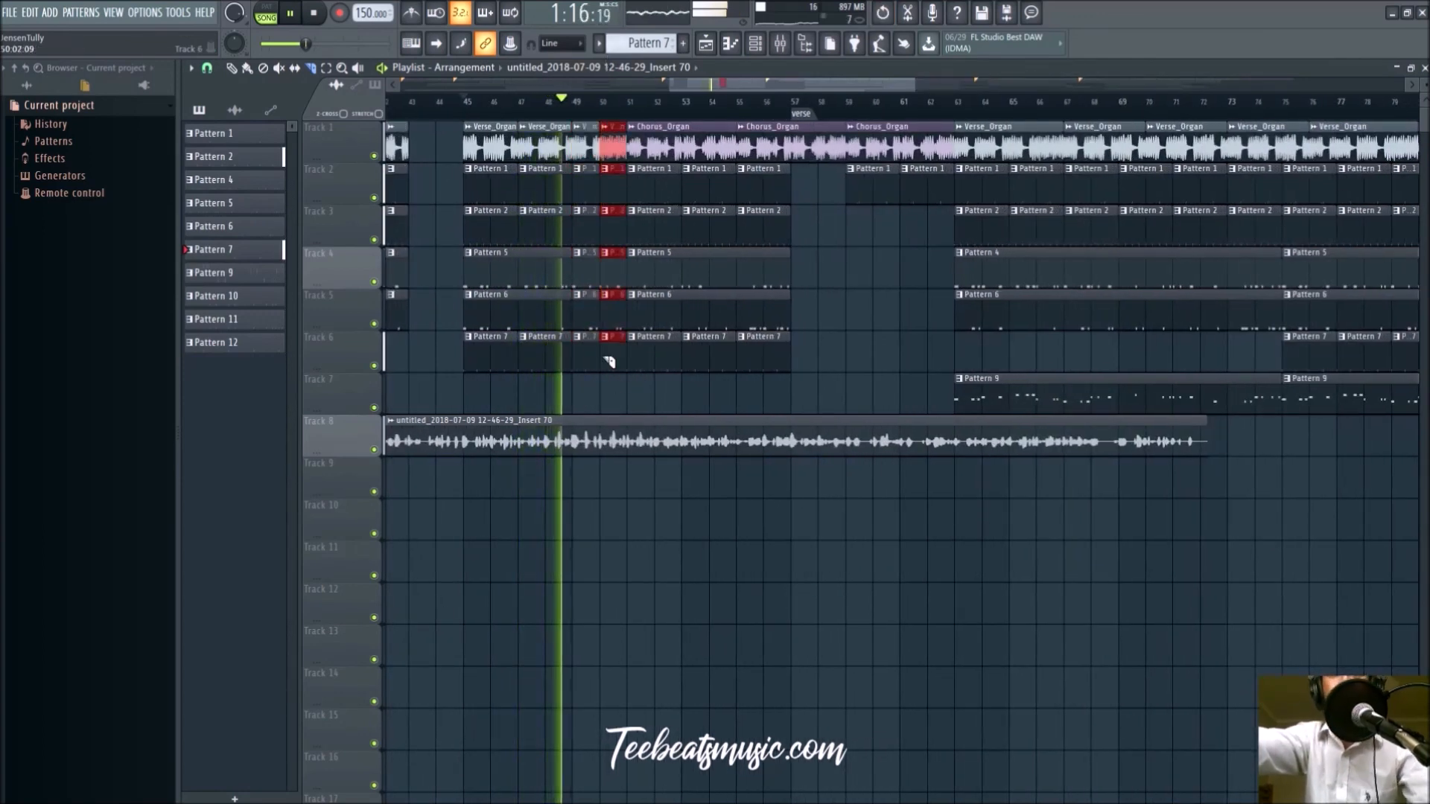
key("Delete")
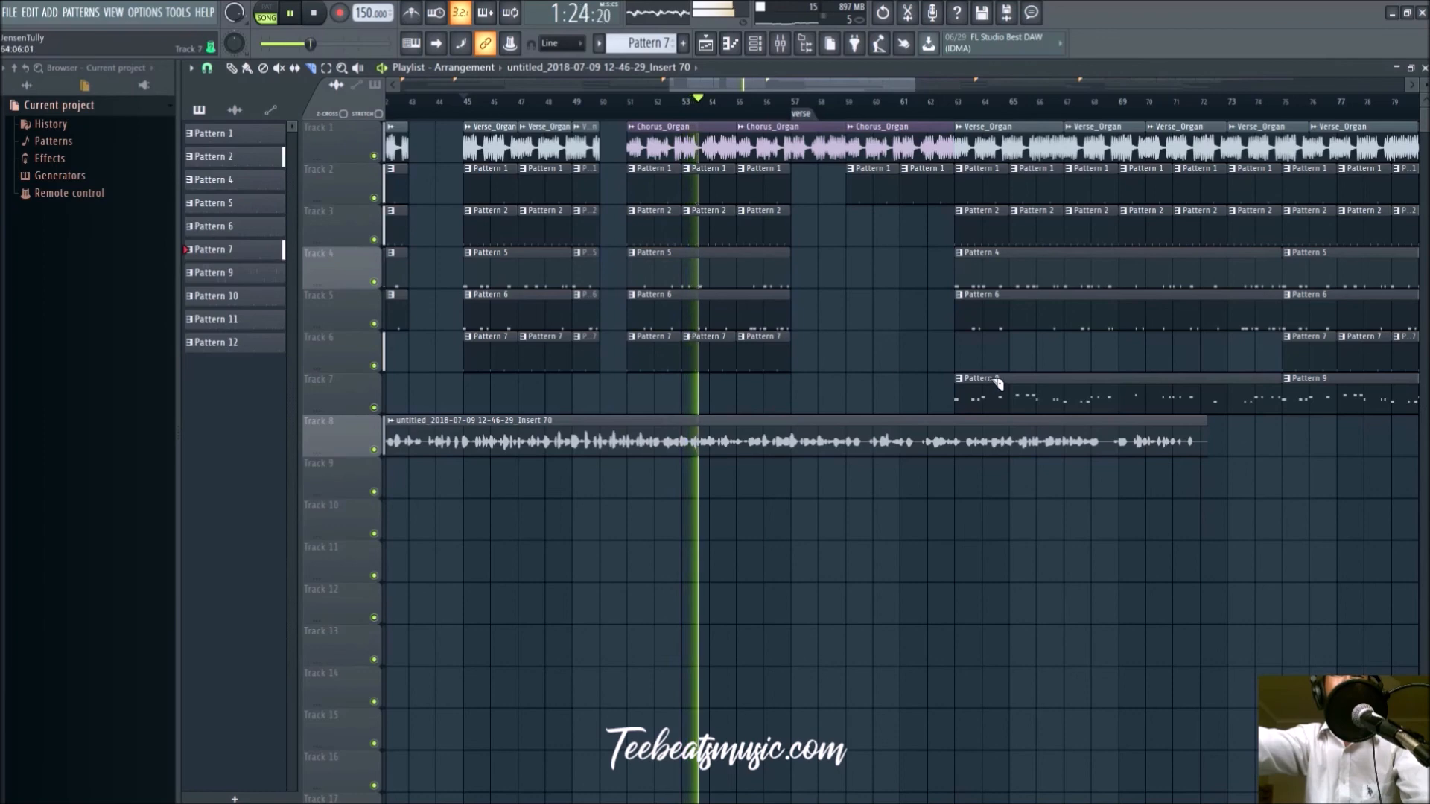
Place a Pattern 9 clip on Track 7 from bar 51 and trim its end to bar 57
left_click(233, 68)
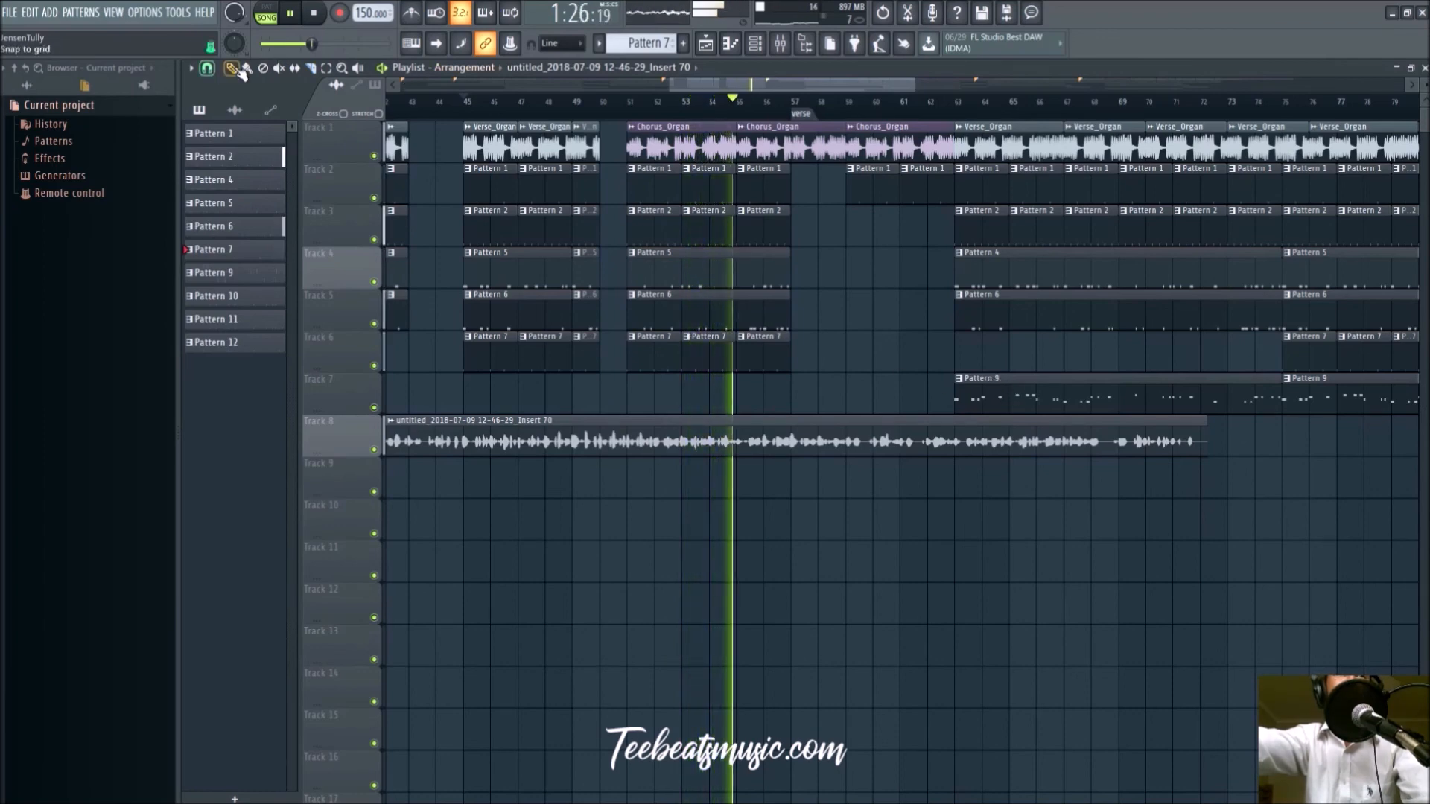
key("space")
key("space")
mouse_move(982, 385)
left_mouse_down()
mouse_move(624, 382)
mouse_move(650, 382)
left_mouse_up()
left_click_drag(952, 382, 802, 418)
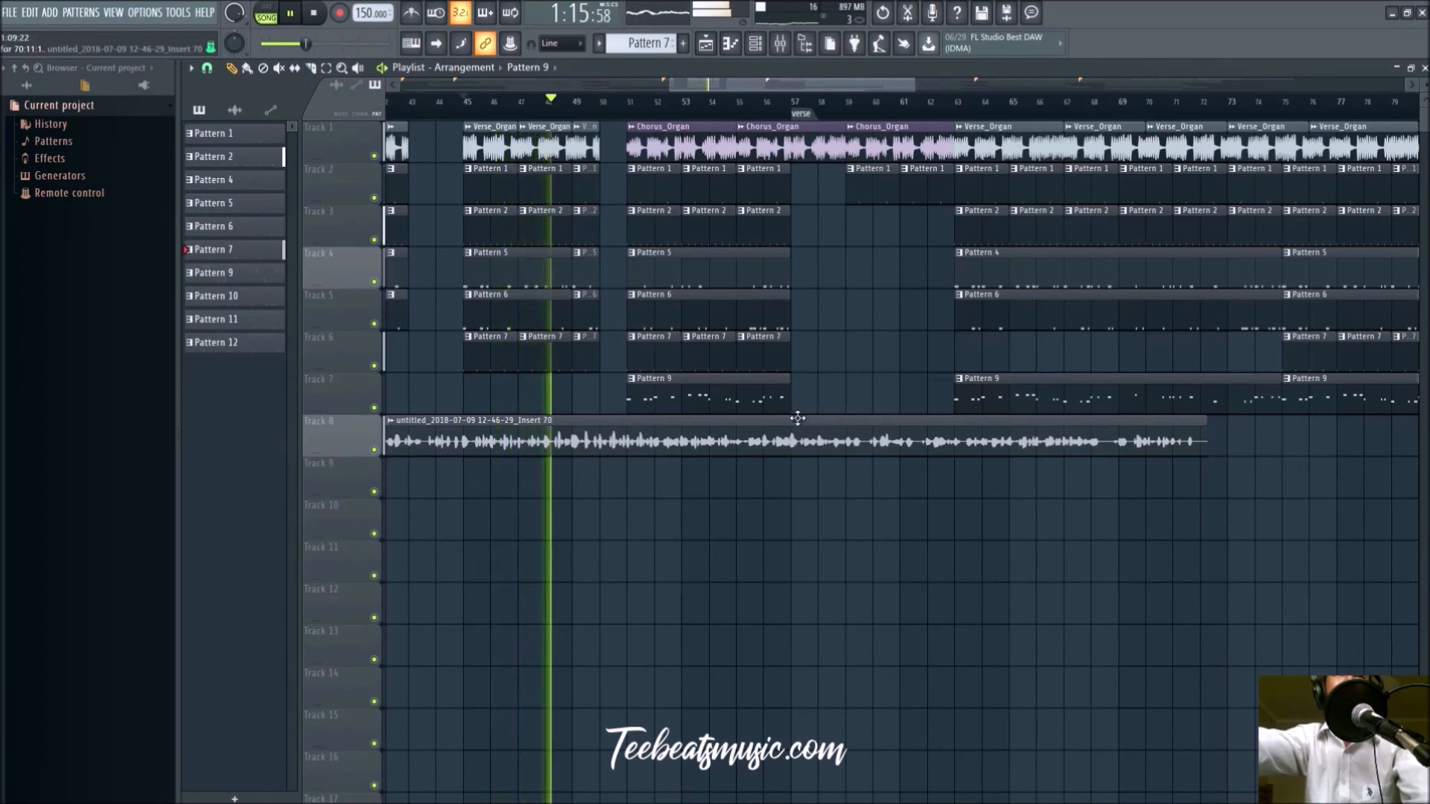
Make Pattern 3 the current pattern and hide the playlist to show the mixer
scroll(648, 446, "down", 5)
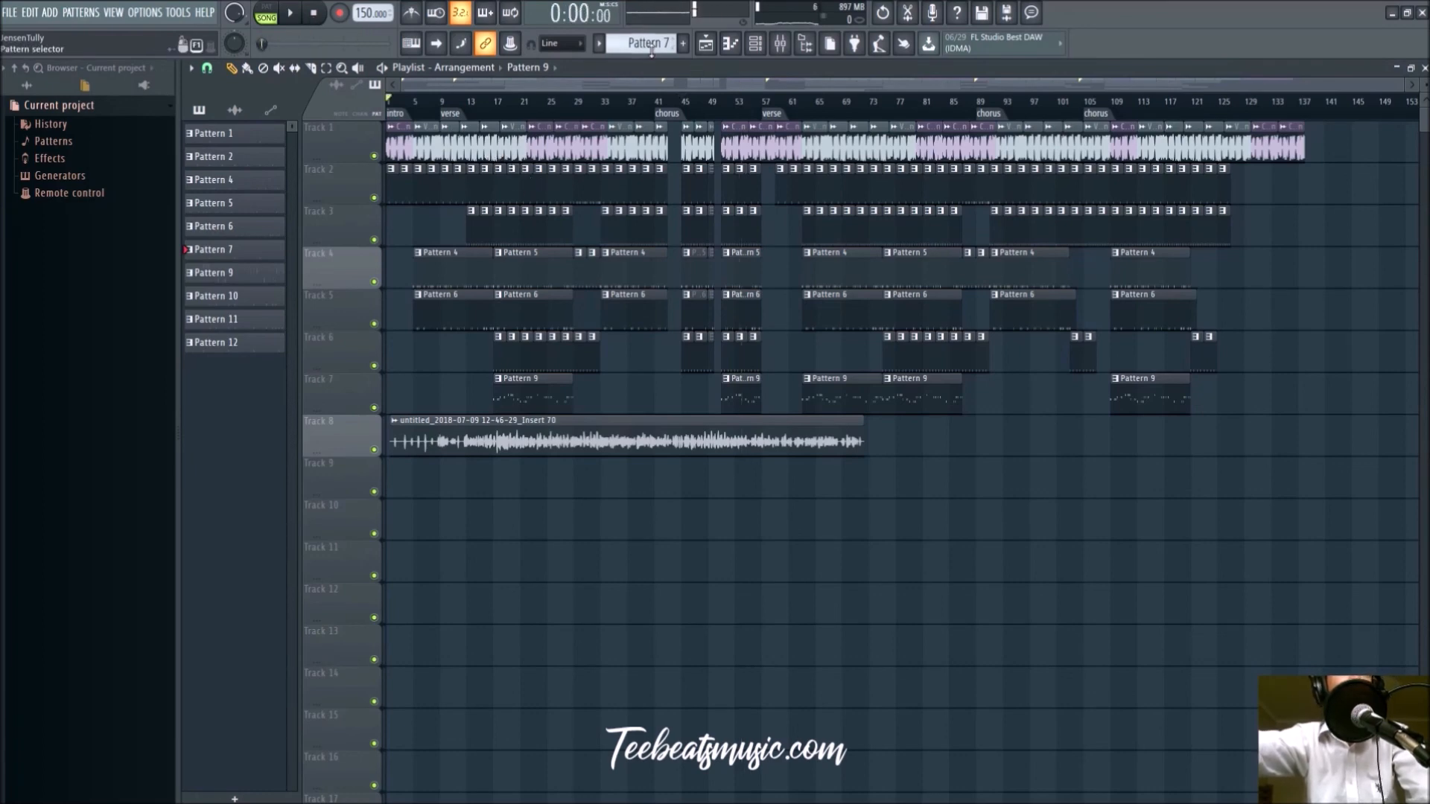
left_click(705, 45)
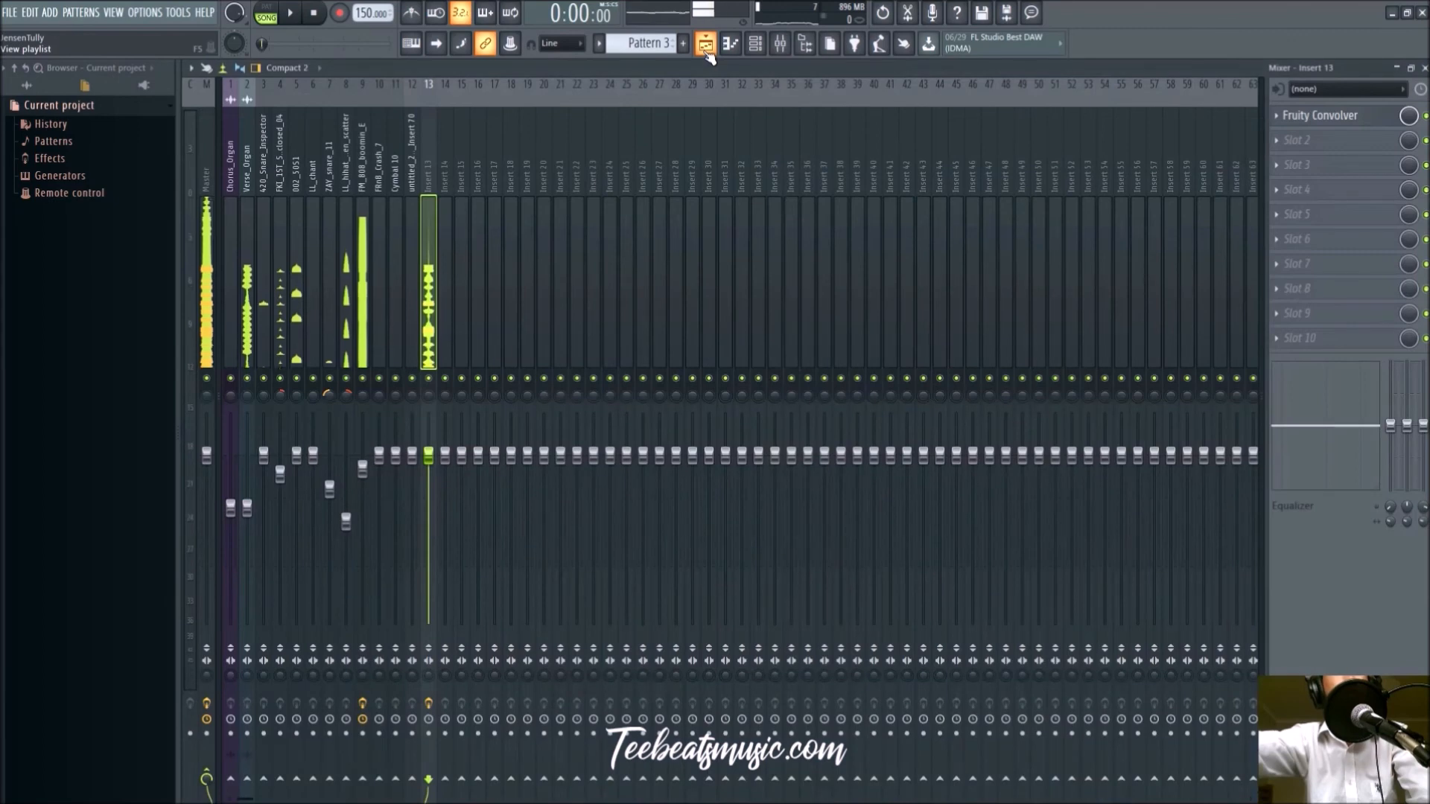